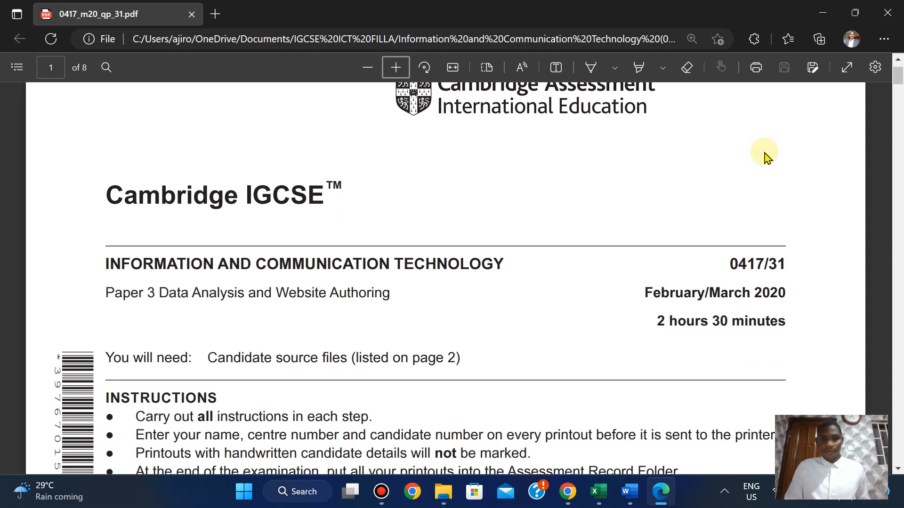
Scroll the exam PDF from the cover to page 2's Task 1 Evidence Document instructions.
{"action": "scroll", "coordinate": [764, 155], "scroll_direction": "up", "scroll_amount": 1}
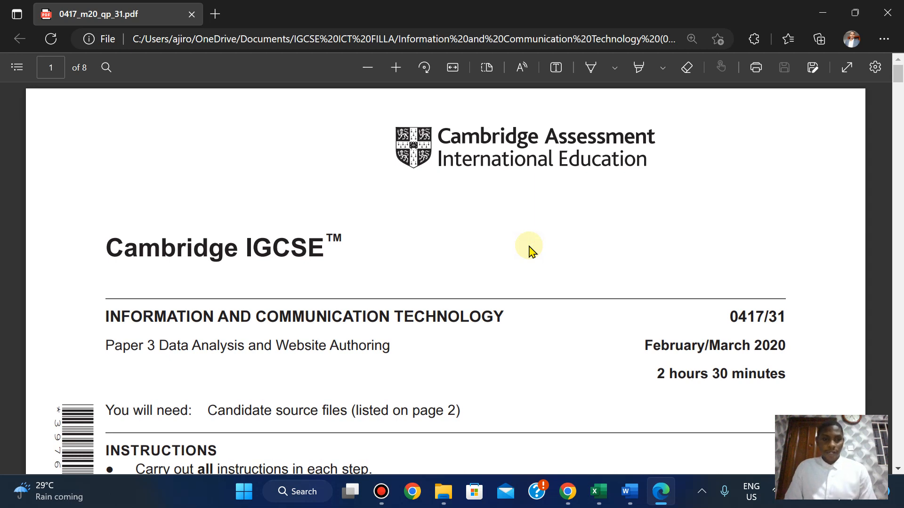
{"action": "scroll", "coordinate": [529, 250], "scroll_direction": "down", "scroll_amount": 2}
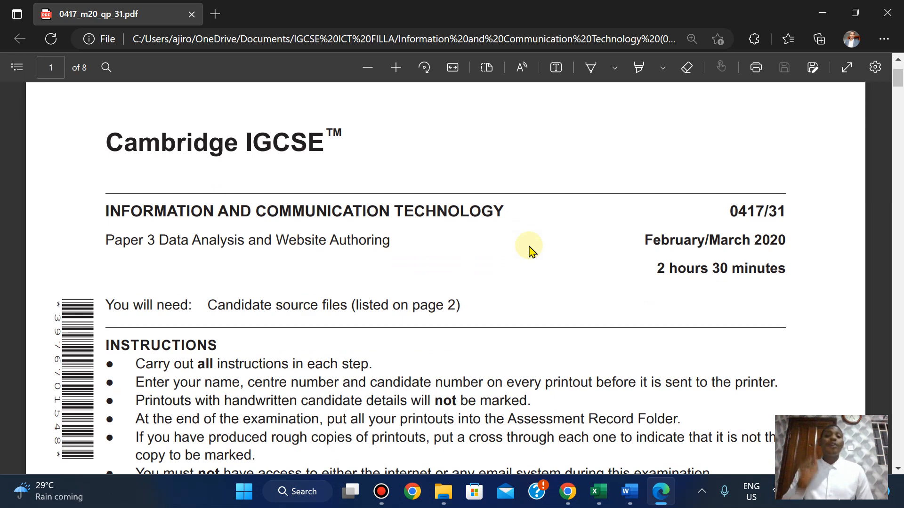
{"action": "scroll", "coordinate": [529, 250], "scroll_direction": "down", "scroll_amount": 10}
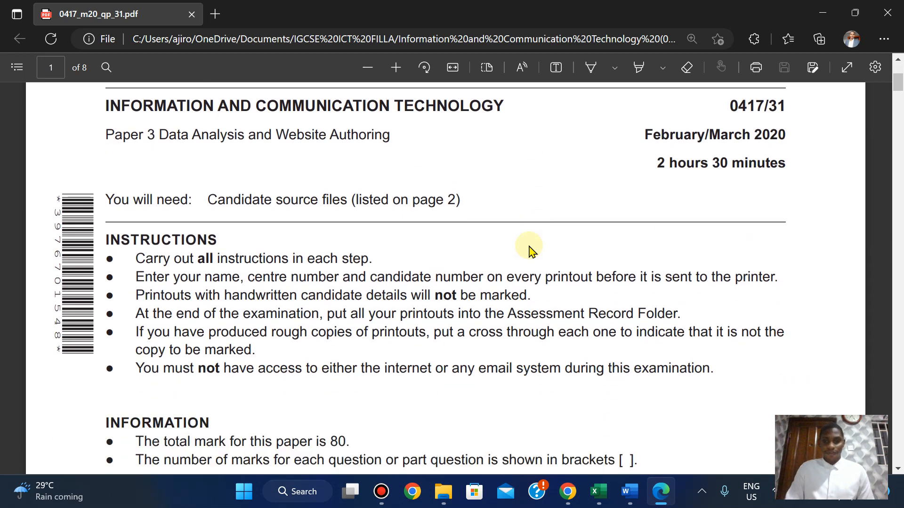
{"action": "scroll", "coordinate": [529, 250], "scroll_direction": "down", "scroll_amount": 6}
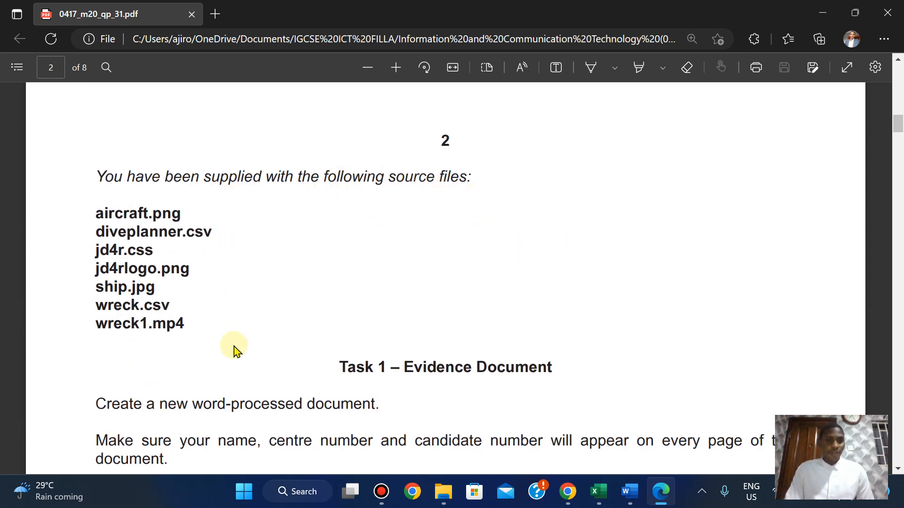
{"action": "scroll", "coordinate": [234, 351], "scroll_direction": "down", "scroll_amount": 1}
{"action": "scroll", "coordinate": [234, 350], "scroll_direction": "up", "scroll_amount": 2}
{"action": "scroll", "coordinate": [234, 351], "scroll_direction": "down", "scroll_amount": 1}
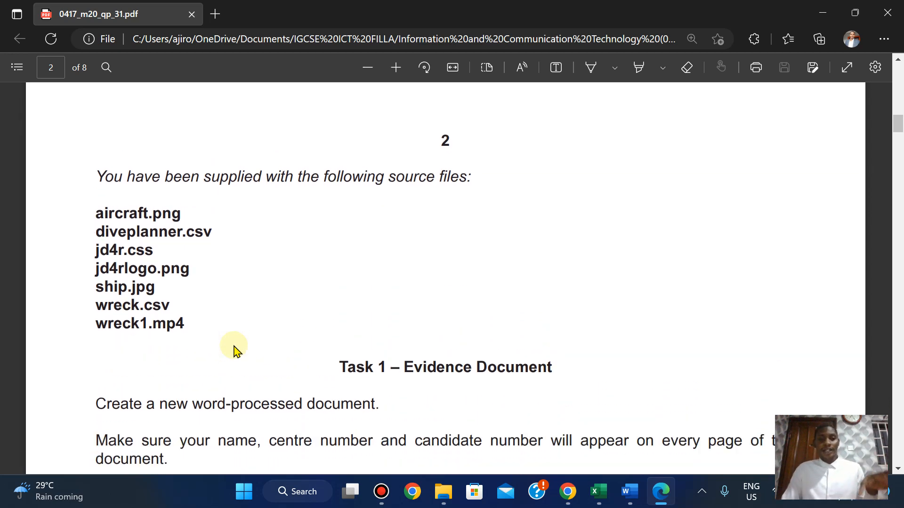
{"action": "scroll", "coordinate": [234, 350], "scroll_direction": "down", "scroll_amount": 4}
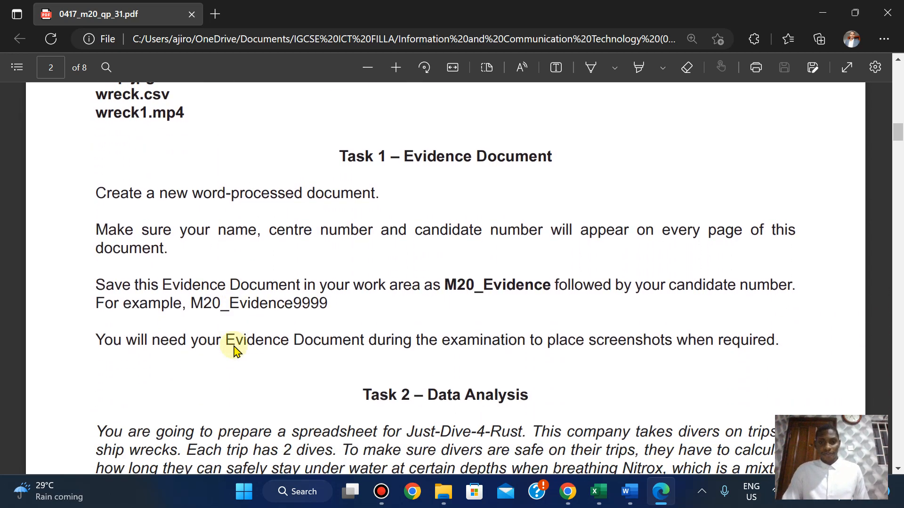
{"action": "scroll", "coordinate": [234, 351], "scroll_direction": "down", "scroll_amount": 1}
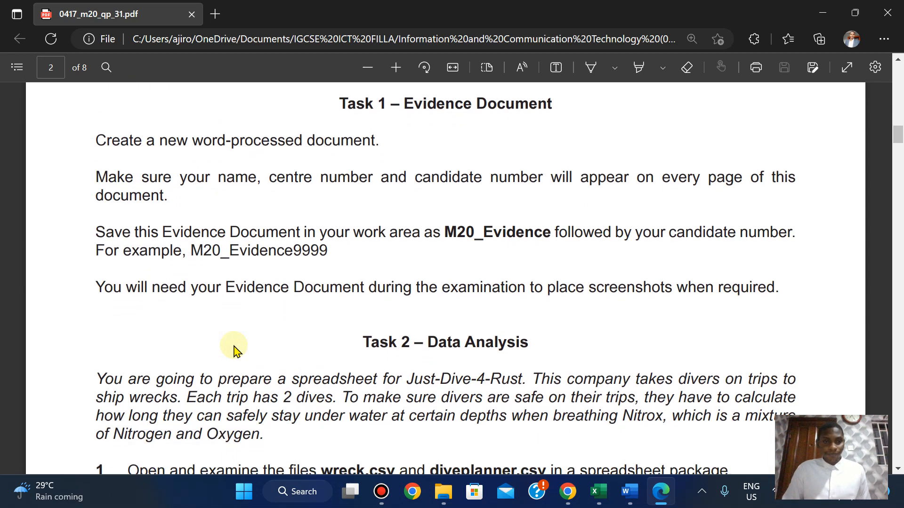
{"action": "scroll", "coordinate": [234, 351], "scroll_direction": "up", "scroll_amount": 1}
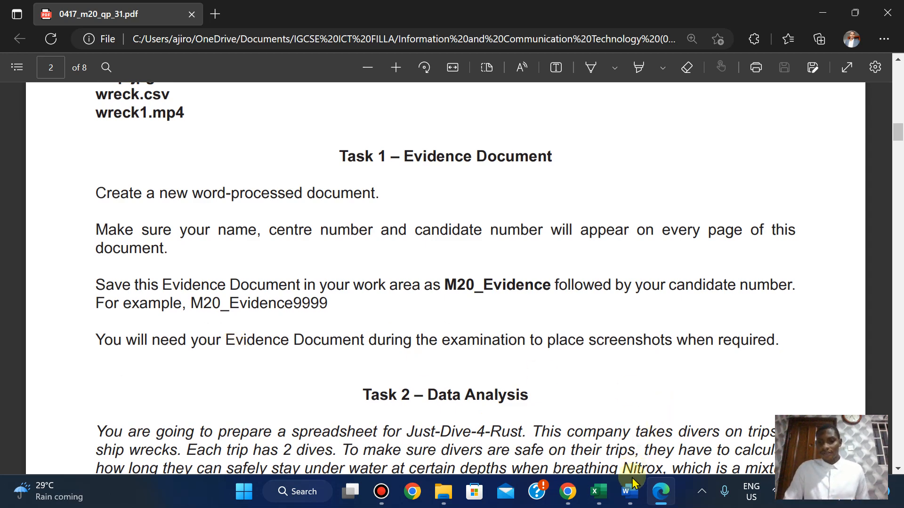
Insert a Blank (Three Columns) header into the blank Word document.
{"action": "mouse_move", "coordinate": [631, 487]}
{"action": "left_click", "coordinate": [598, 410]}
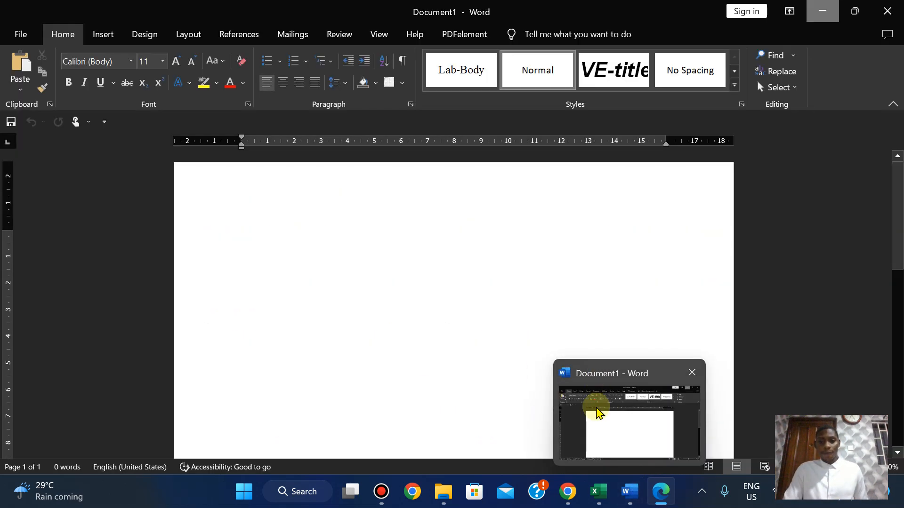
{"action": "left_click", "coordinate": [823, 10]}
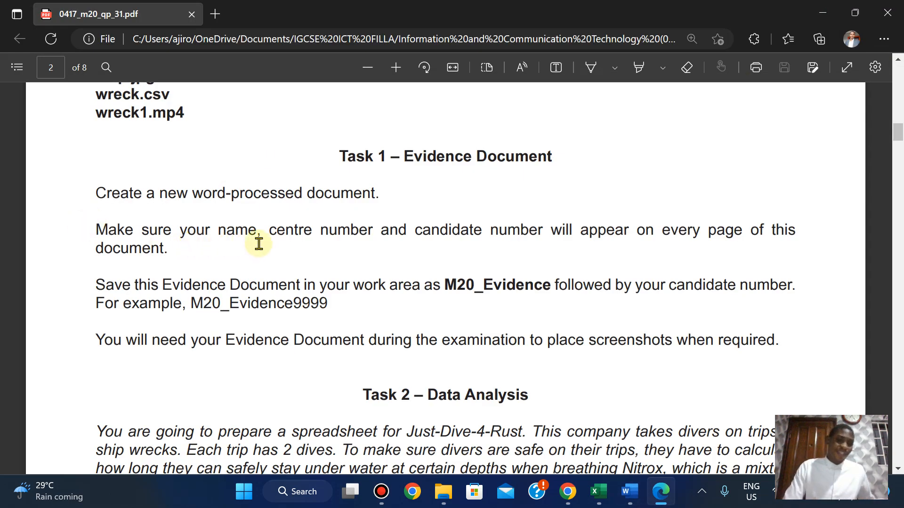
{"action": "mouse_move", "coordinate": [630, 492]}
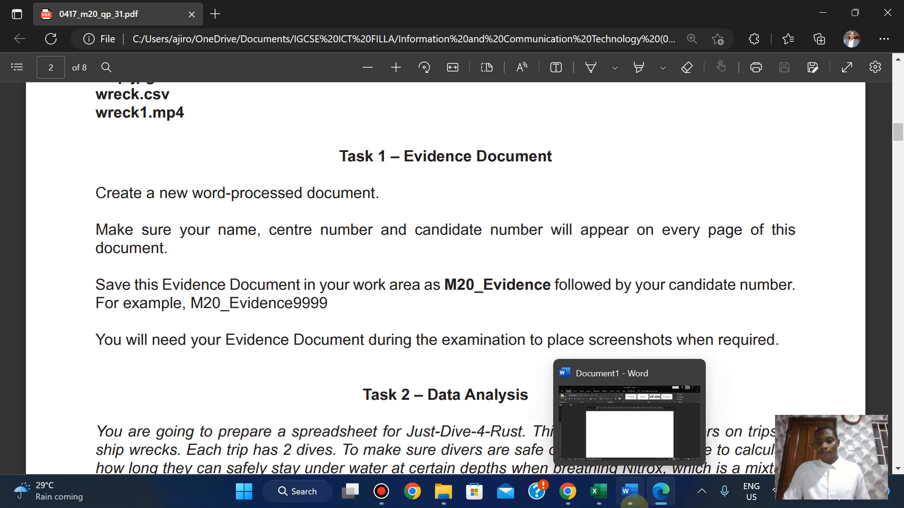
{"action": "left_click", "coordinate": [629, 434]}
{"action": "left_click", "coordinate": [105, 35]}
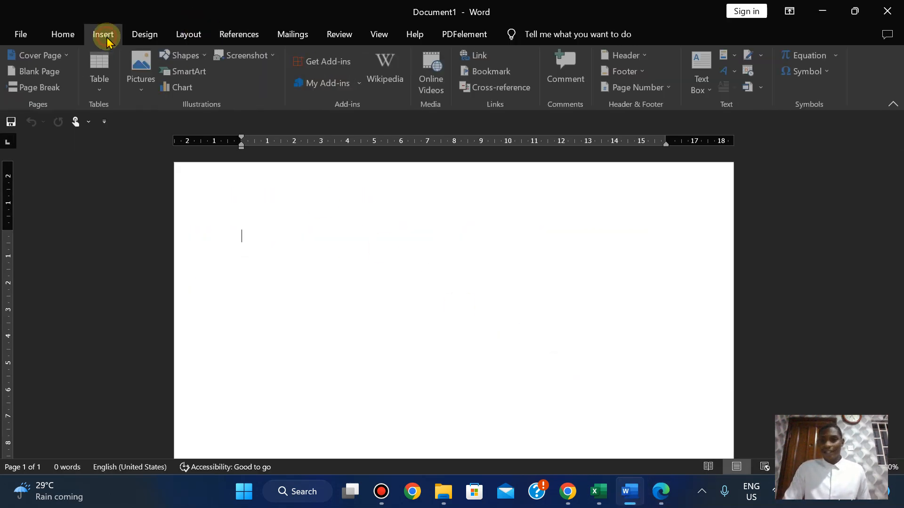
{"action": "left_click", "coordinate": [630, 56]}
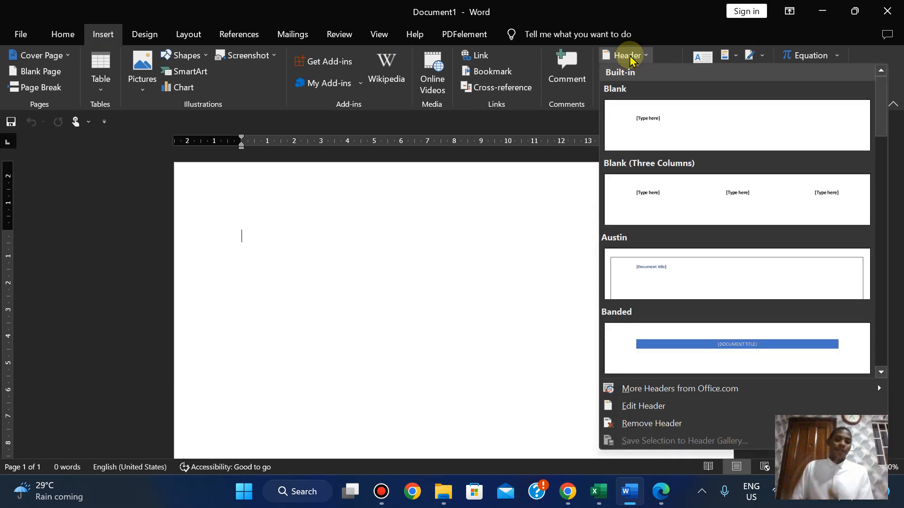
{"action": "left_click", "coordinate": [755, 203]}
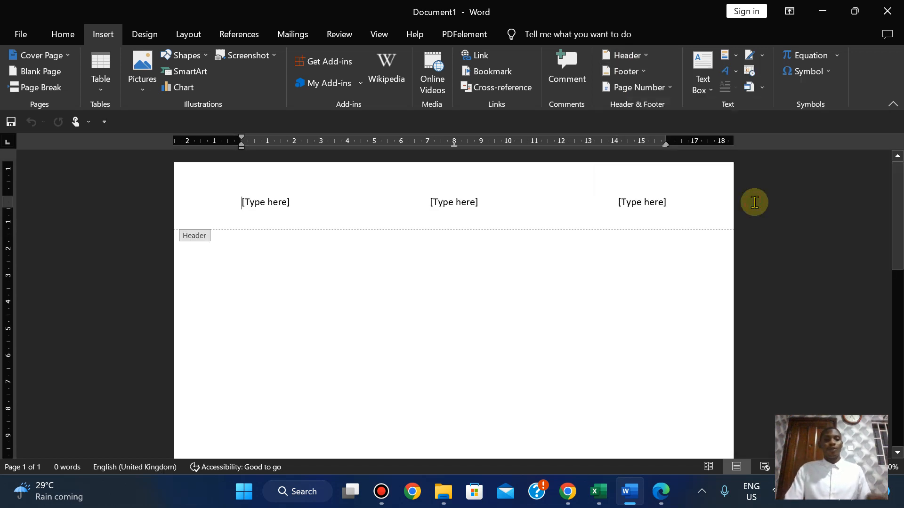
Fill the three header fields with the candidate's name, centre number and candidate number, then close the header.
{"action": "left_click", "coordinate": [241, 201]}
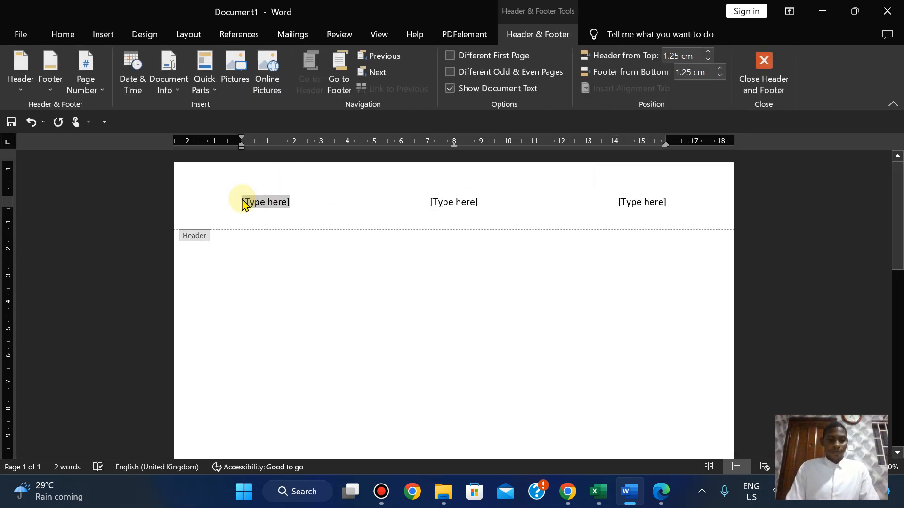
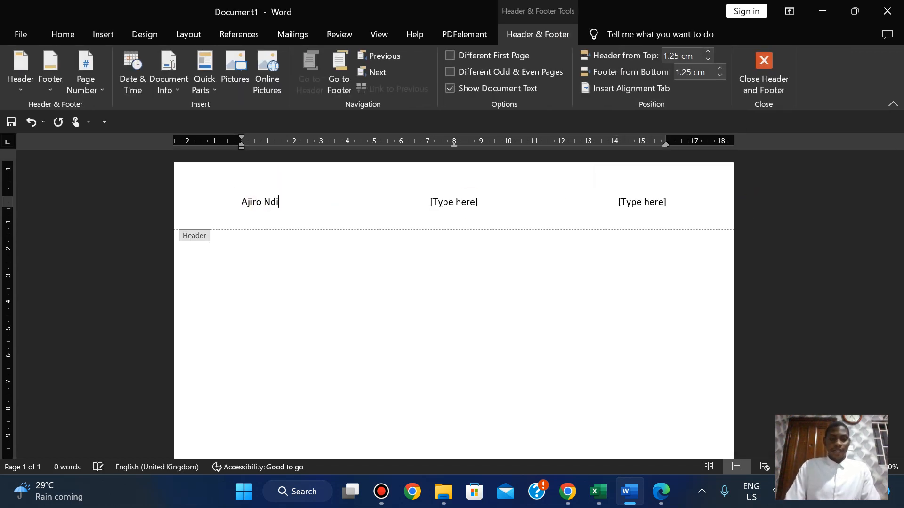
{"action": "left_click", "coordinate": [447, 203]}
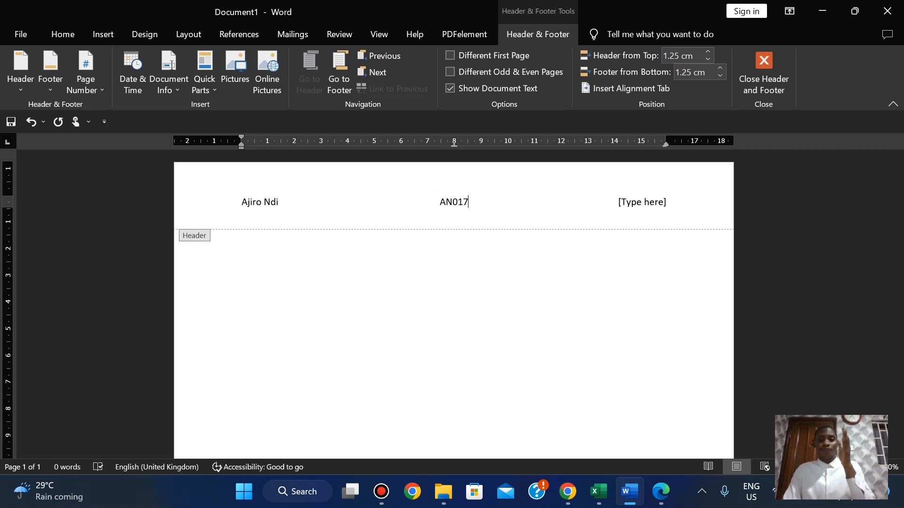
{"action": "left_click", "coordinate": [644, 203]}
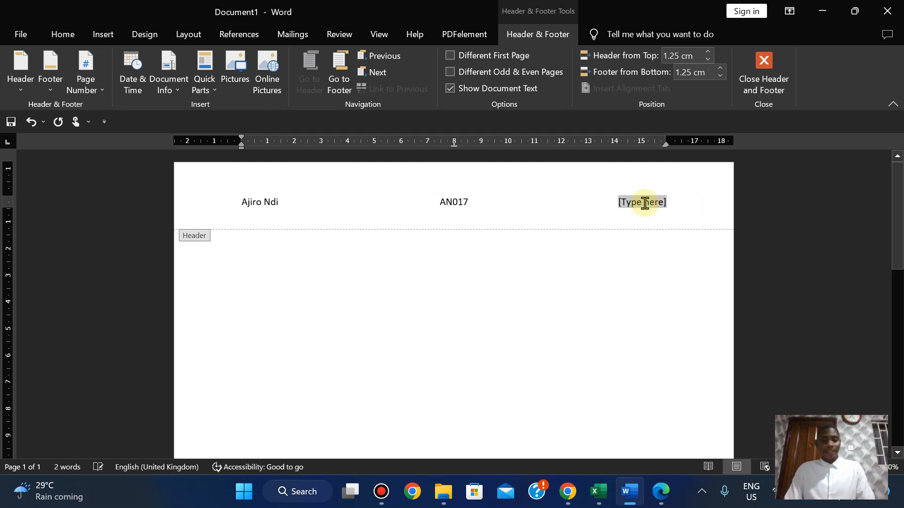
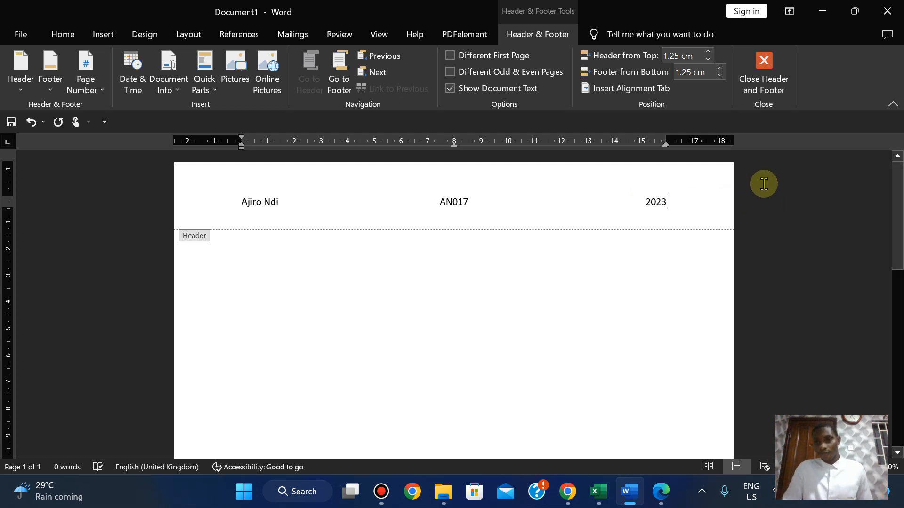
{"action": "left_click", "coordinate": [762, 81]}
Copy the file name M20_Evidence from the PDF's Task 1 instructions.
{"action": "mouse_move", "coordinate": [631, 500]}
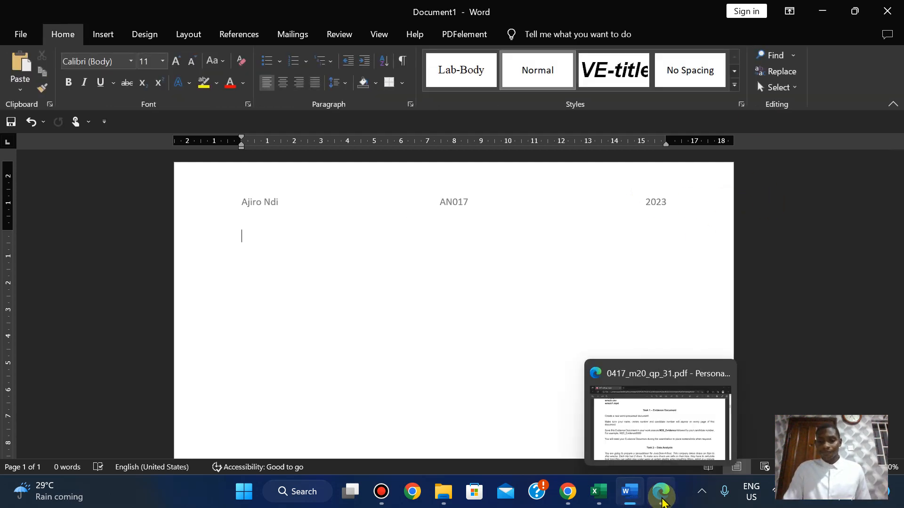
{"action": "left_click", "coordinate": [661, 492]}
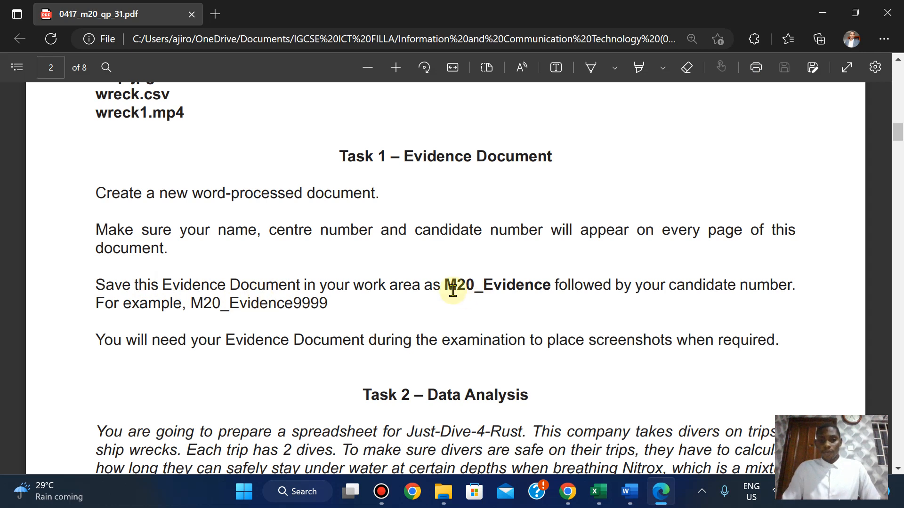
{"action": "left_click_drag", "start_coordinate": [442, 288], "coordinate": [550, 288]}
{"action": "left_click", "coordinate": [574, 170]}
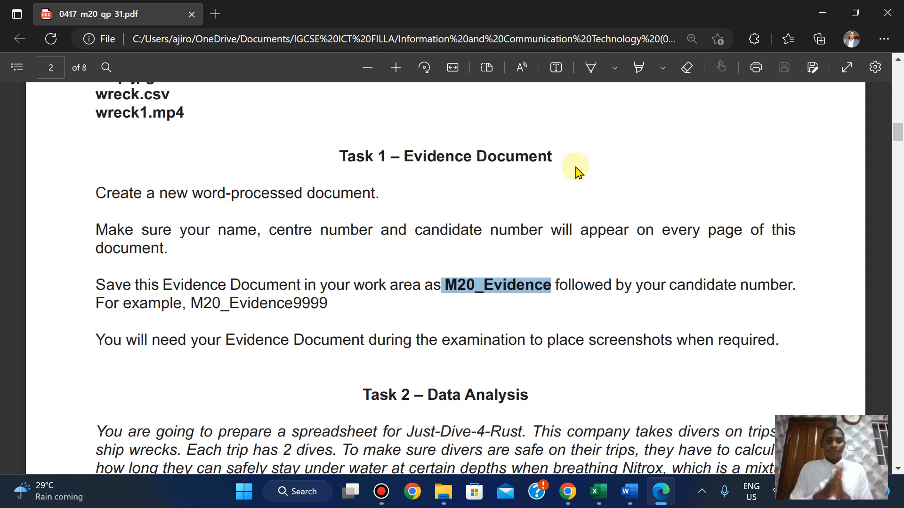
{"action": "mouse_move", "coordinate": [630, 492]}
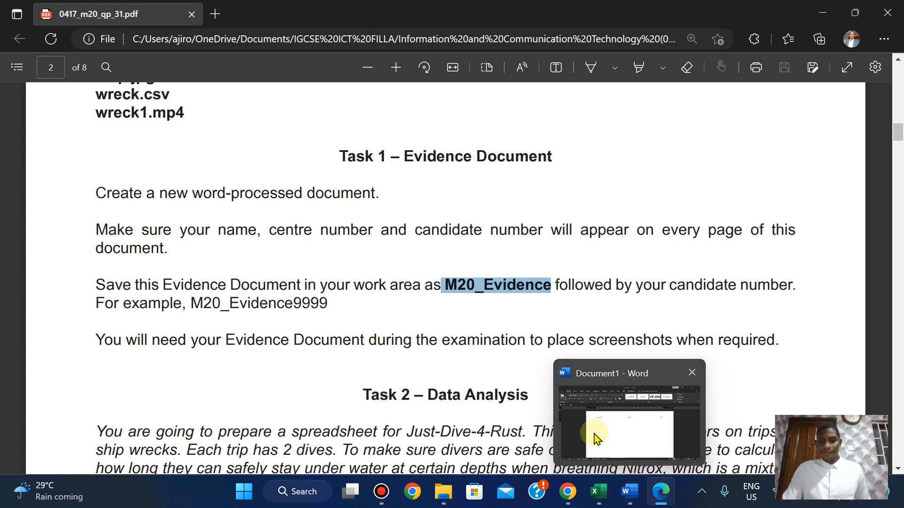
{"action": "left_click", "coordinate": [595, 438]}
In Save As, browse up from the June 2019 source folder to the folder holding the years.
{"action": "left_click", "coordinate": [21, 35]}
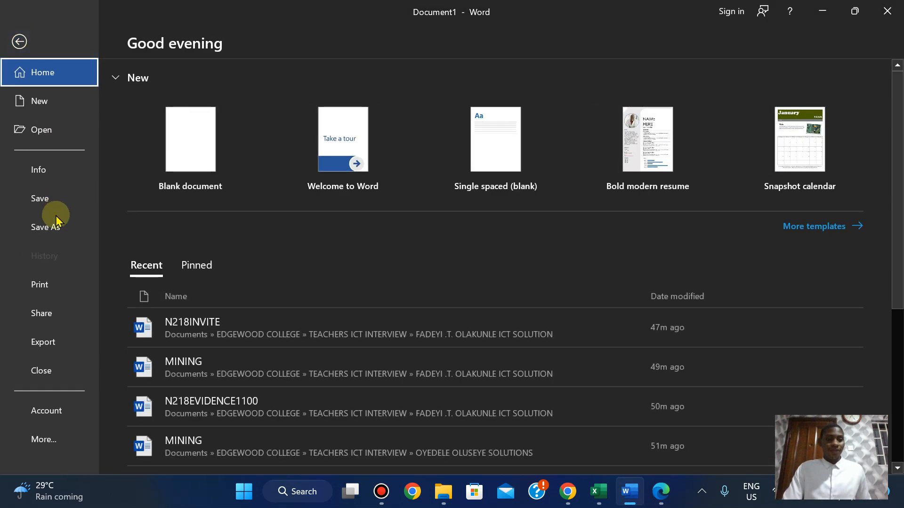
{"action": "left_click", "coordinate": [55, 219]}
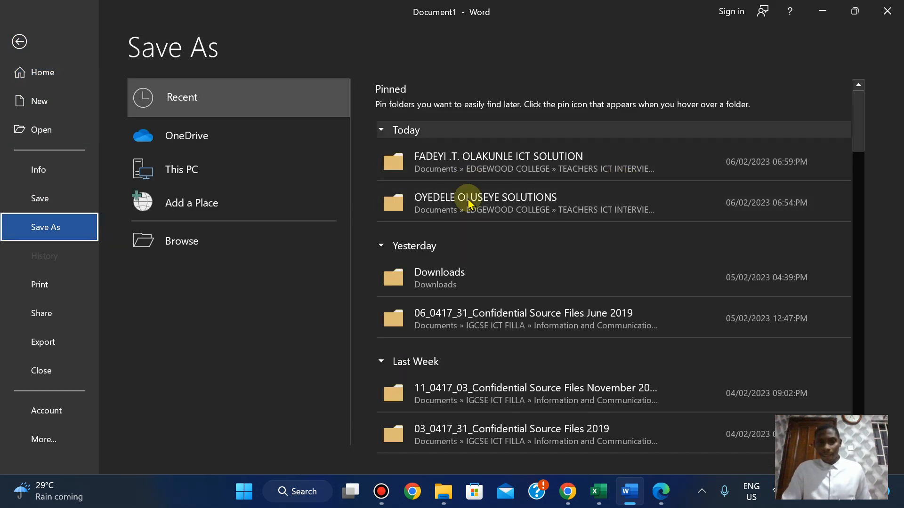
{"action": "left_click", "coordinate": [183, 242]}
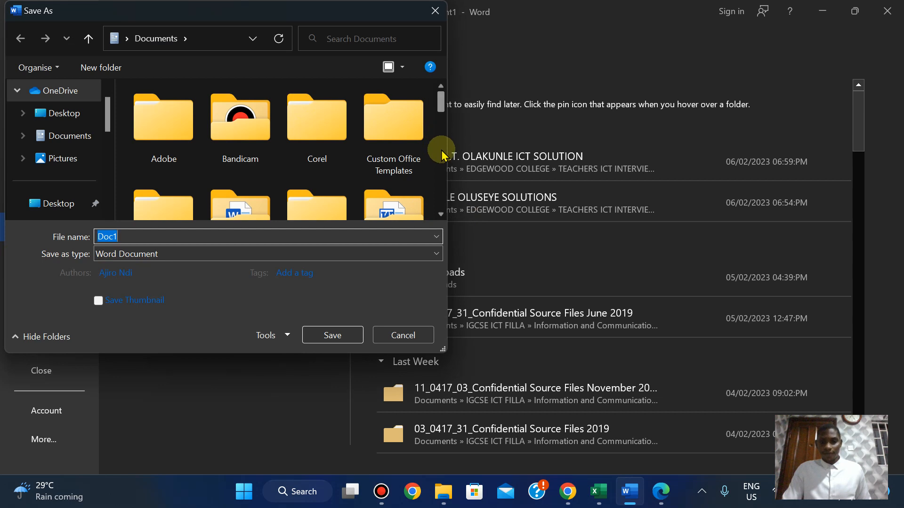
{"action": "left_click", "coordinate": [391, 332]}
{"action": "left_click", "coordinate": [478, 320]}
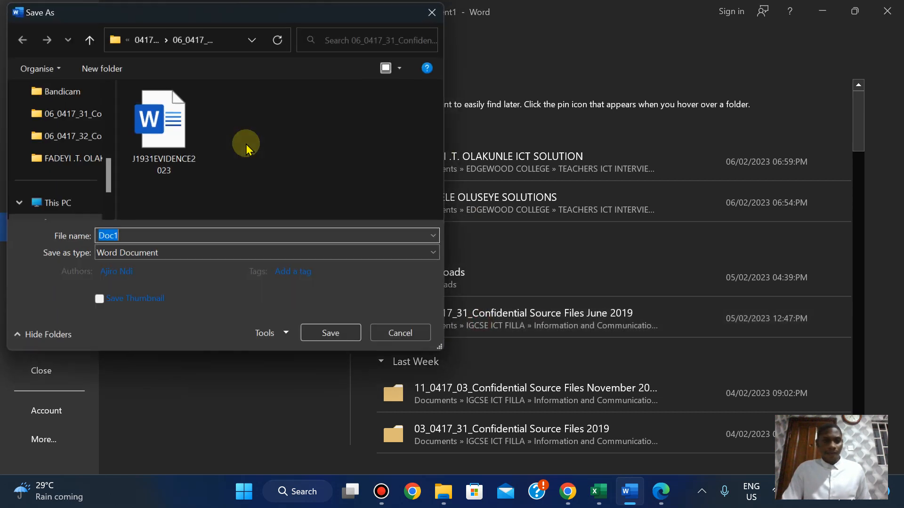
{"action": "left_click", "coordinate": [144, 37]}
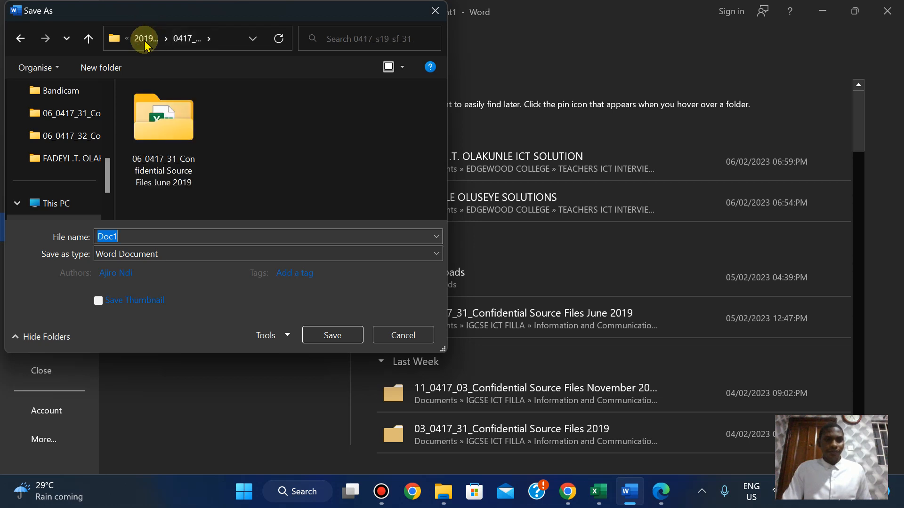
{"action": "left_click", "coordinate": [145, 41]}
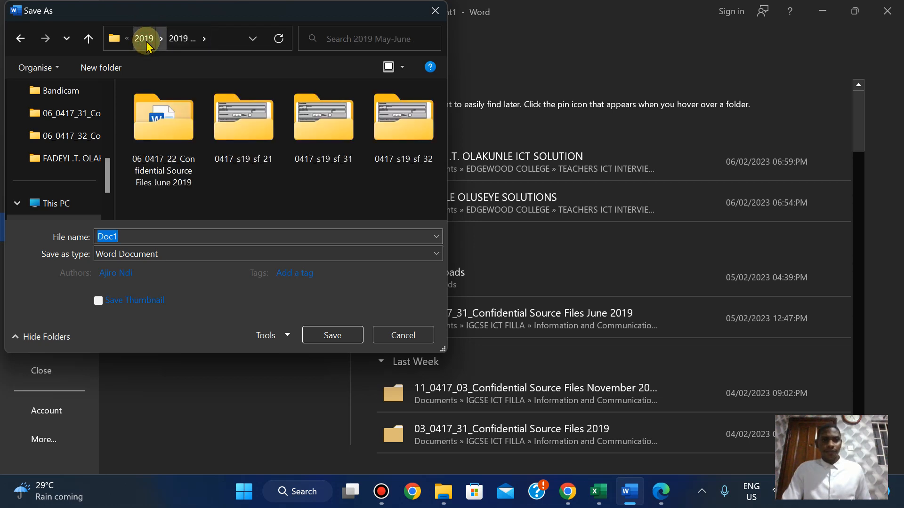
{"action": "left_click", "coordinate": [145, 41]}
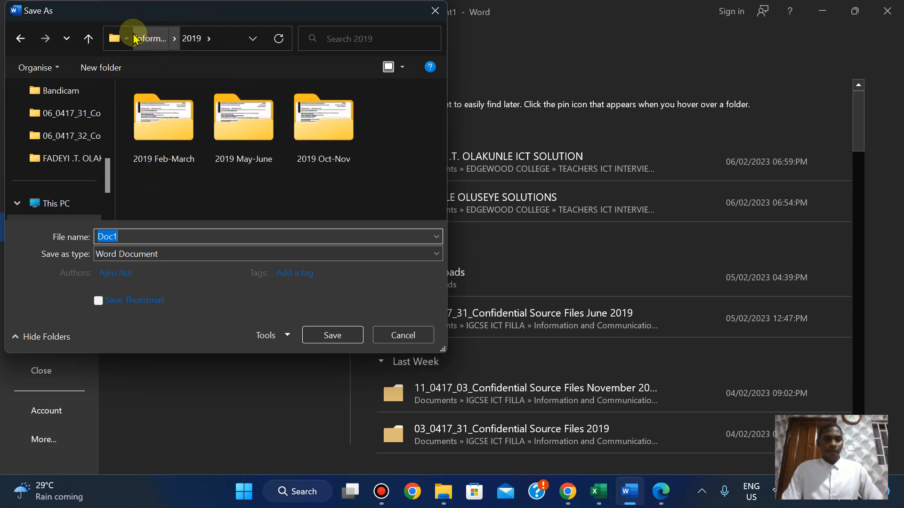
{"action": "left_click", "coordinate": [148, 39]}
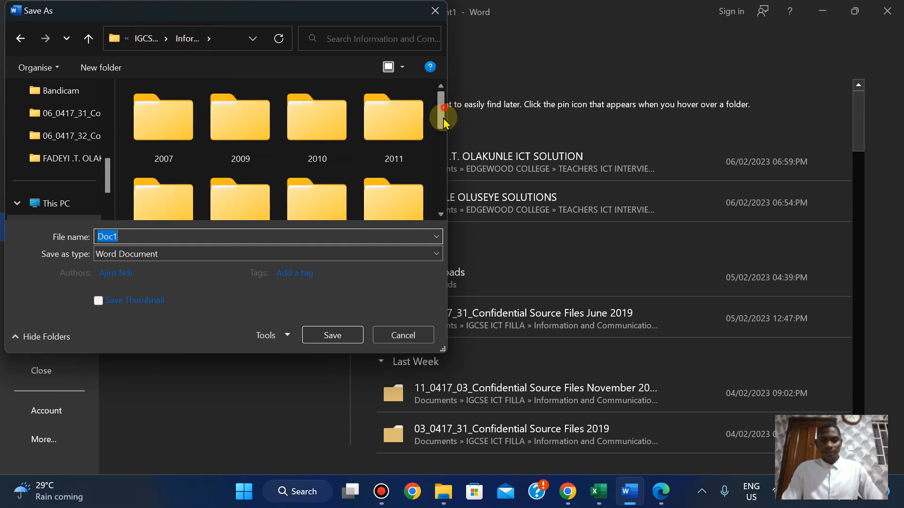
Open 2020 > 2020 Feb-March > 0417_m20_sf_31 > 03_0417_31 and save as M20_Evidence2023.
{"action": "left_click_drag", "start_coordinate": [444, 120], "coordinate": [439, 168]}
{"action": "left_click", "coordinate": [398, 113]}
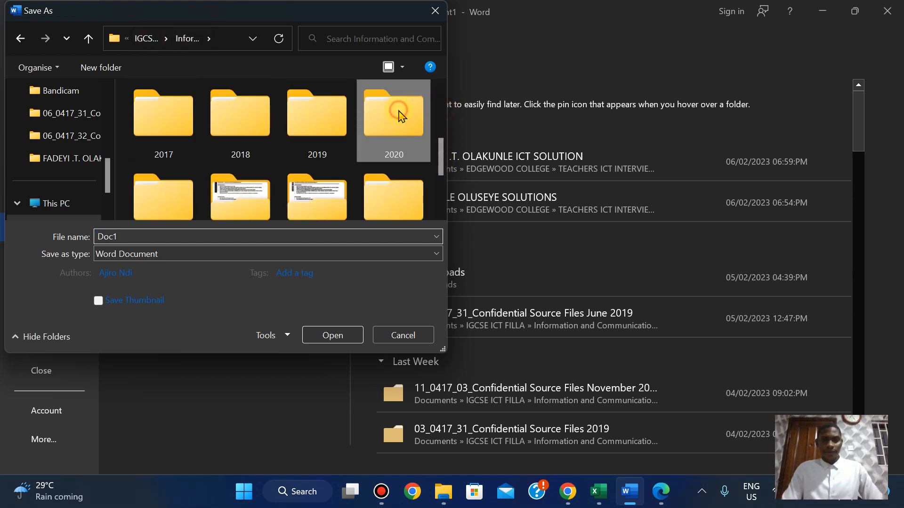
{"action": "double_click", "coordinate": [398, 115]}
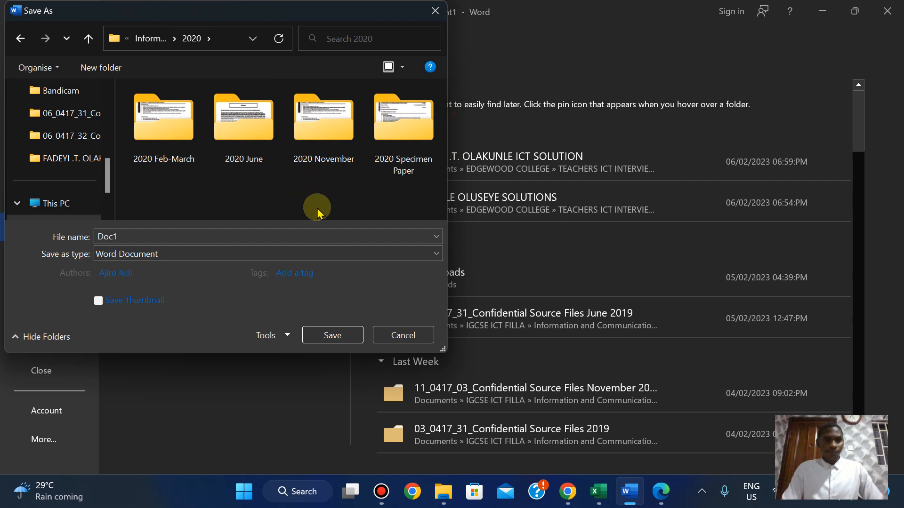
{"action": "left_click", "coordinate": [161, 134]}
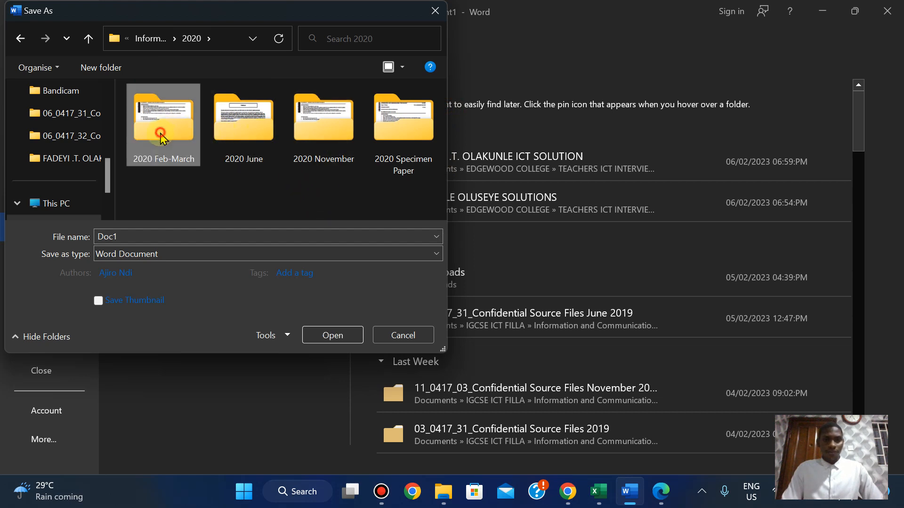
{"action": "double_click", "coordinate": [160, 133]}
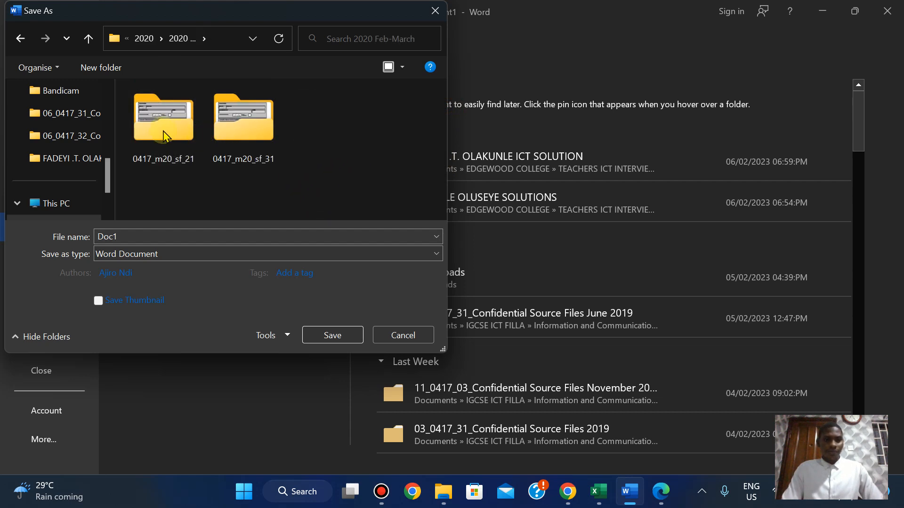
{"action": "double_click", "coordinate": [263, 130]}
{"action": "double_click", "coordinate": [162, 132]}
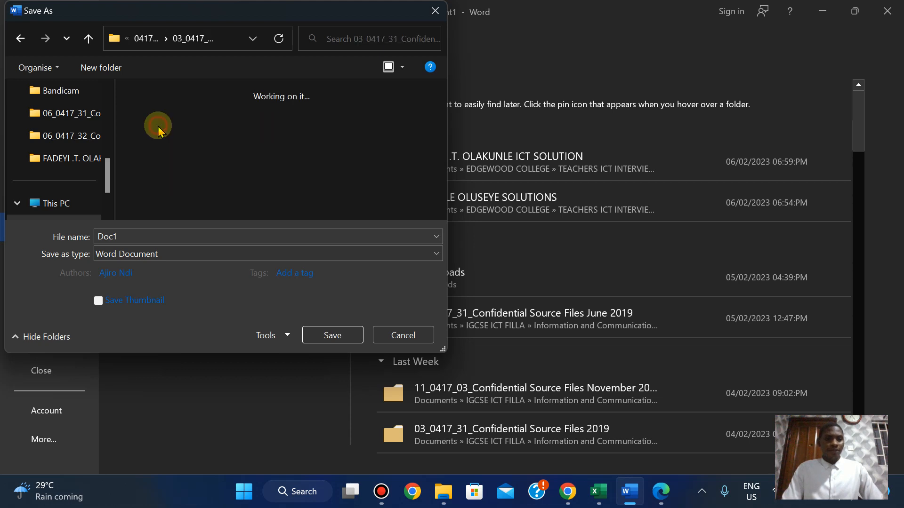
{"action": "double_click", "coordinate": [121, 235]}
{"action": "type", "text": "M20_Evidence"}
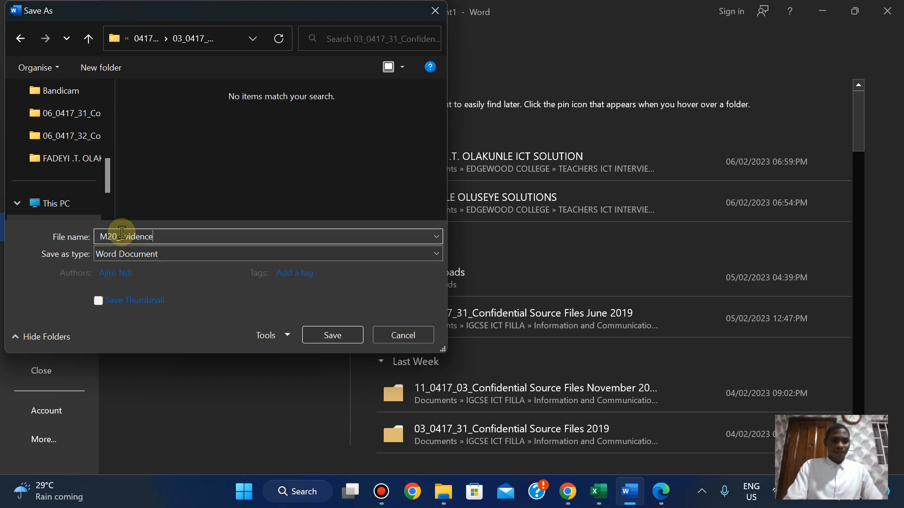
{"action": "type", "text": "2023"}
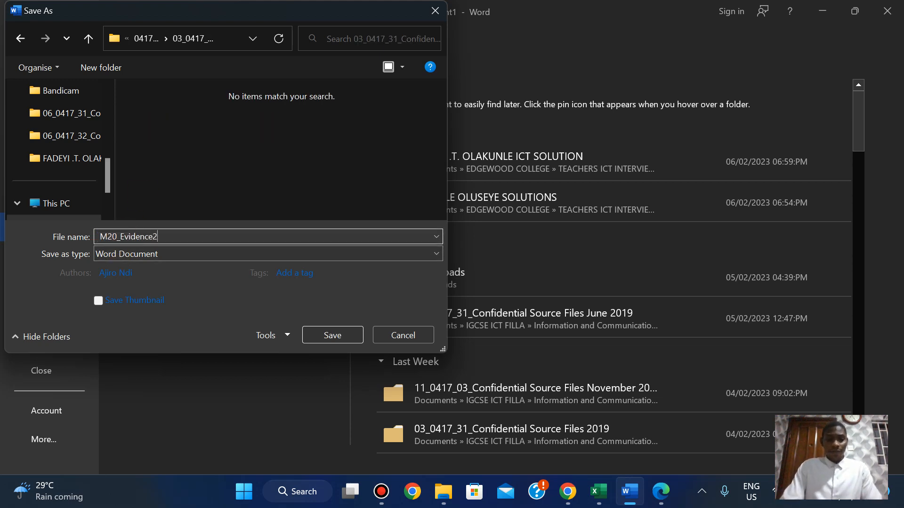
{"action": "left_click", "coordinate": [322, 334]}
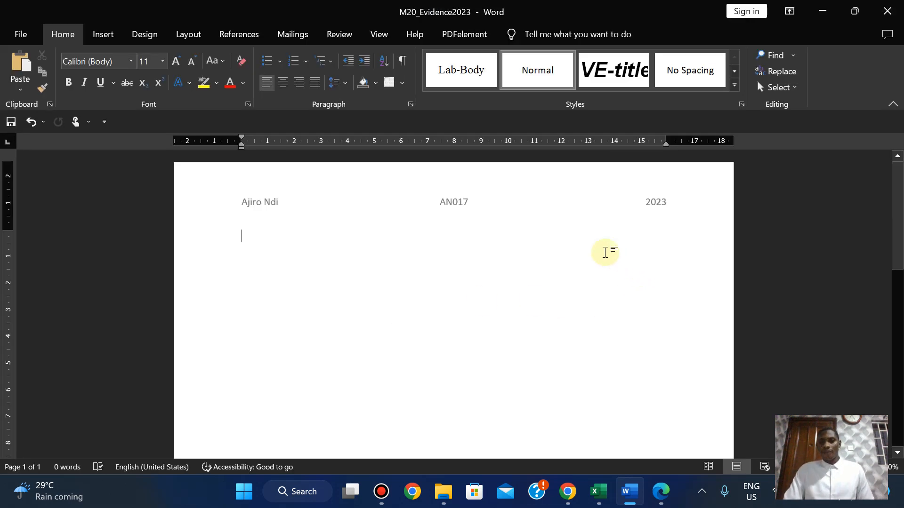
Scroll the exam paper to the Task 2 instructions.
{"action": "left_click", "coordinate": [660, 492]}
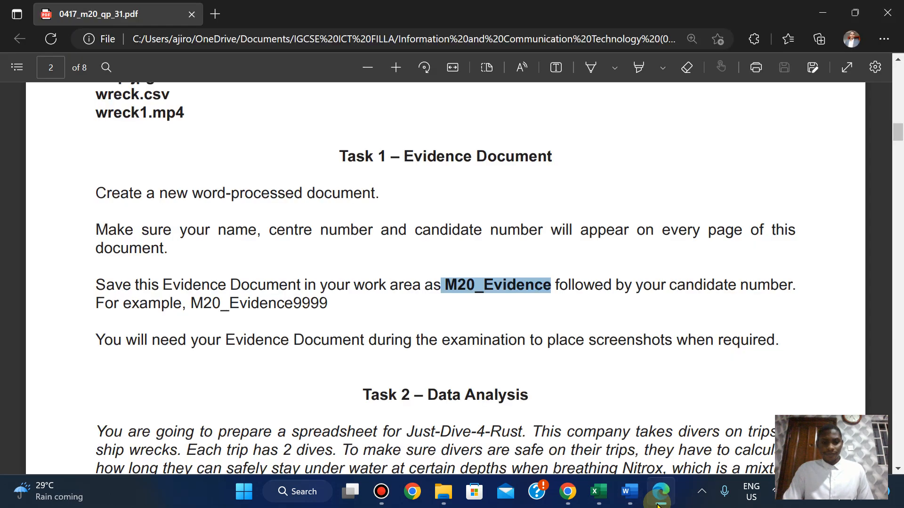
{"action": "key", "text": "XF86MonBrightnessUp"}
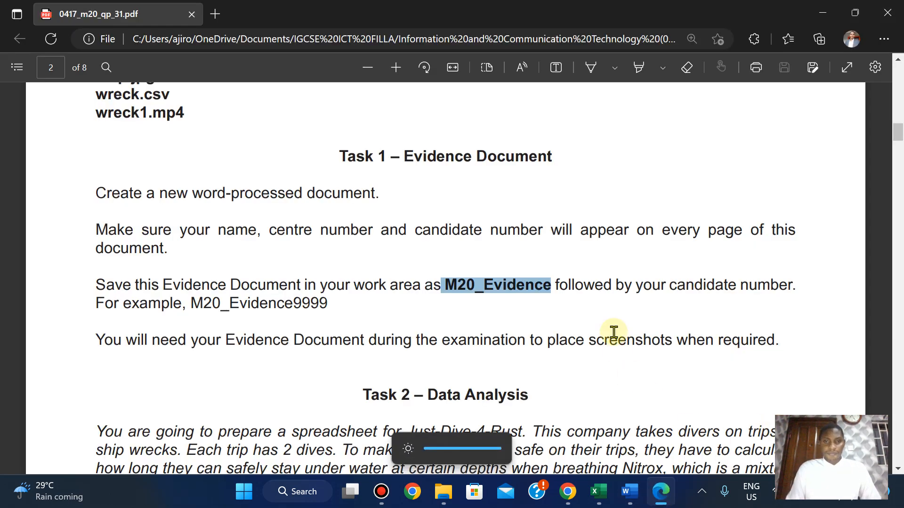
{"action": "scroll", "coordinate": [614, 333], "scroll_direction": "down", "scroll_amount": 5}
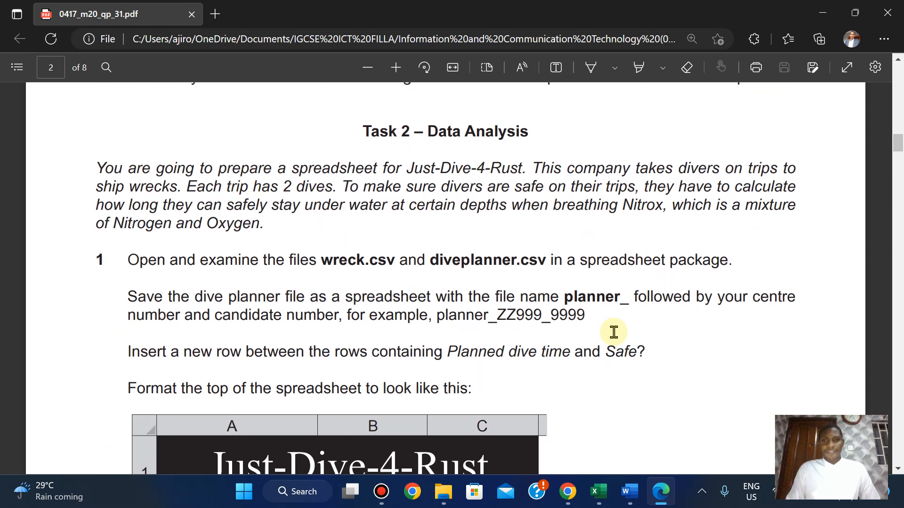
{"action": "scroll", "coordinate": [614, 332], "scroll_direction": "up", "scroll_amount": 1}
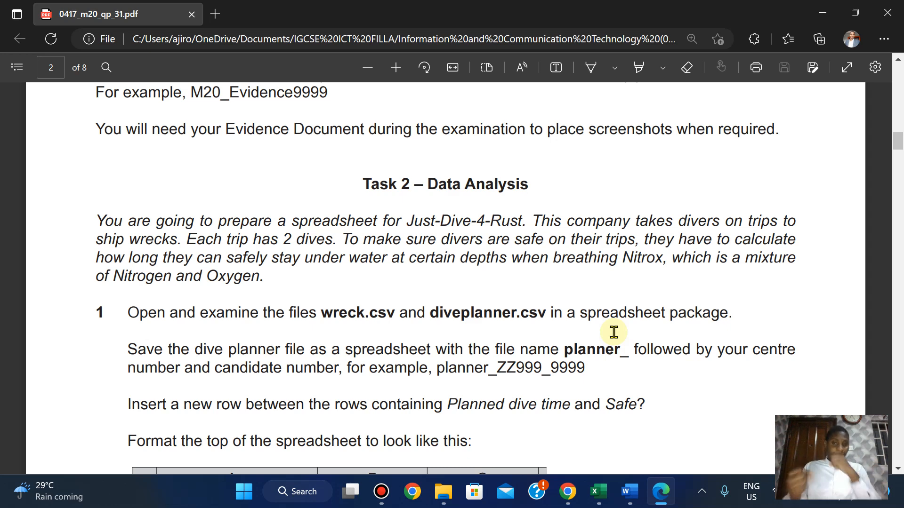
{"action": "scroll", "coordinate": [614, 333], "scroll_direction": "down", "scroll_amount": 2}
{"action": "scroll", "coordinate": [613, 333], "scroll_direction": "up", "scroll_amount": 1}
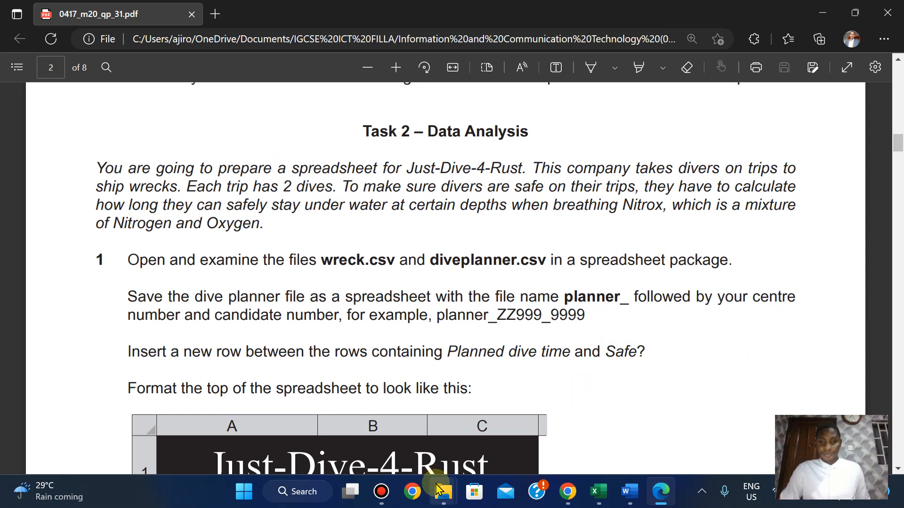
Open the wreck file from the source files folder in Excel.
{"action": "mouse_move", "coordinate": [438, 490]}
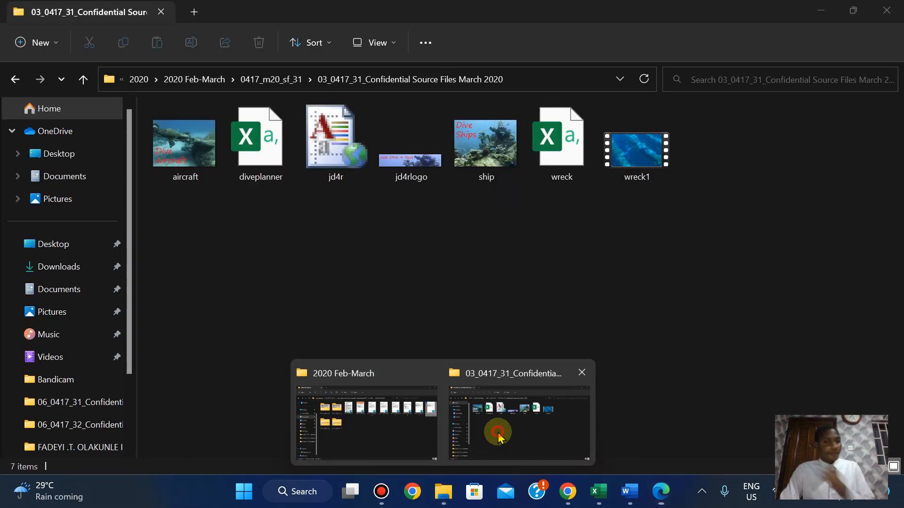
{"action": "left_click", "coordinate": [498, 434]}
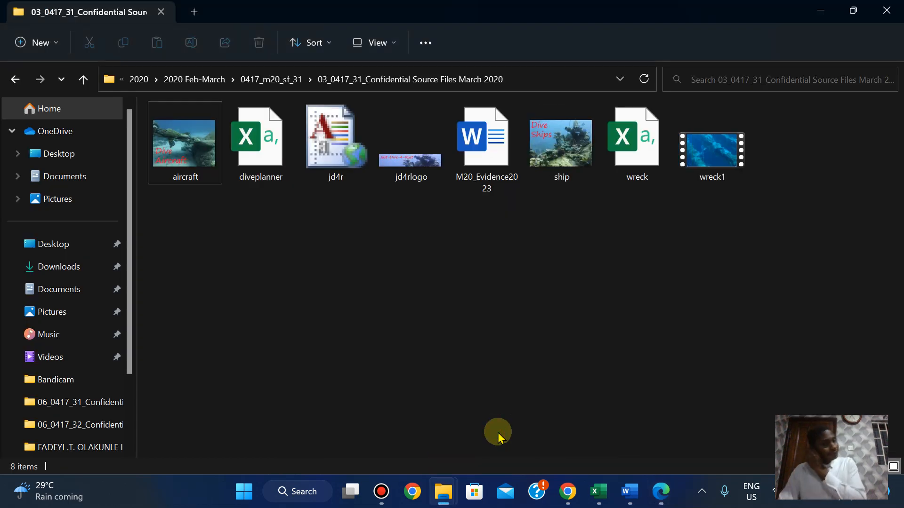
{"action": "double_click", "coordinate": [635, 157]}
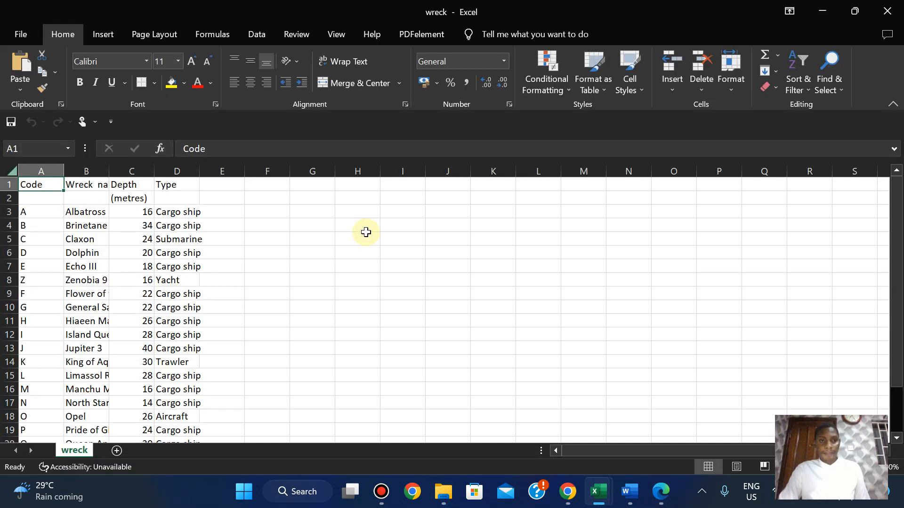
Open diveplanner and widen columns A, B and C so their labels show fully.
{"action": "left_click", "coordinate": [661, 492]}
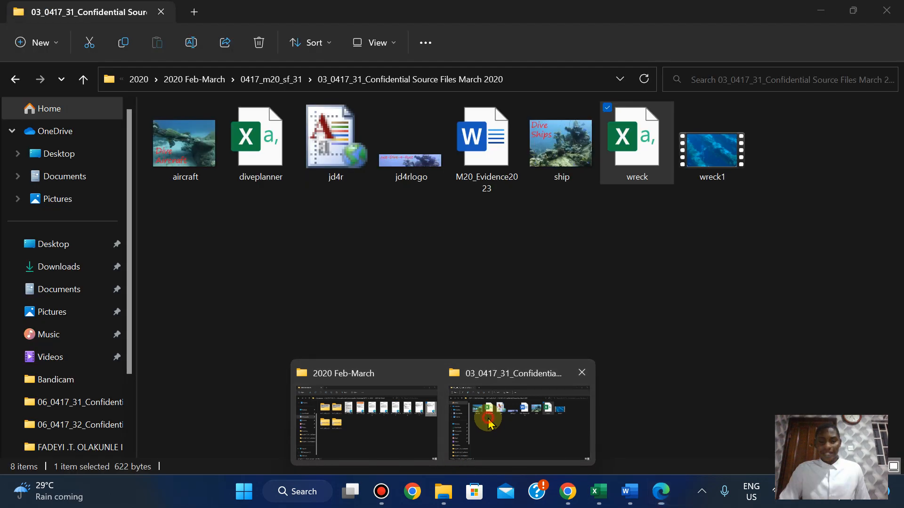
{"action": "left_click", "coordinate": [488, 416]}
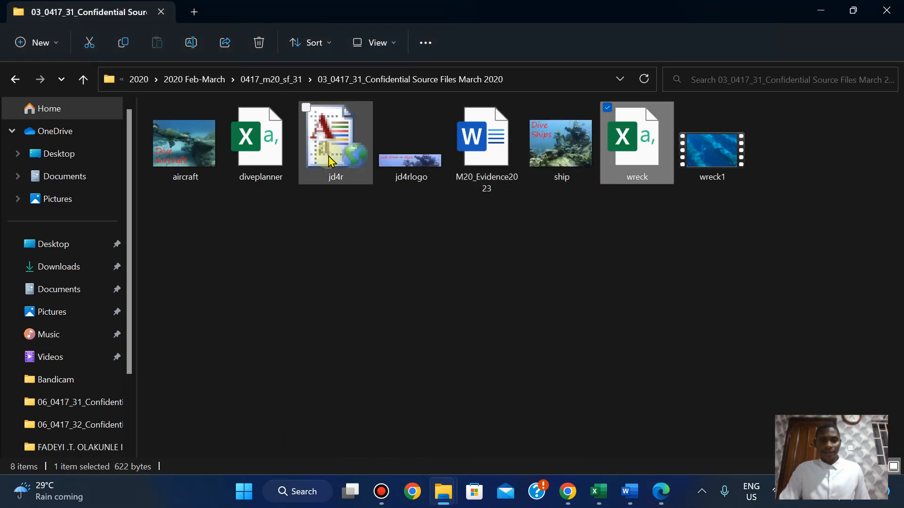
{"action": "double_click", "coordinate": [265, 150]}
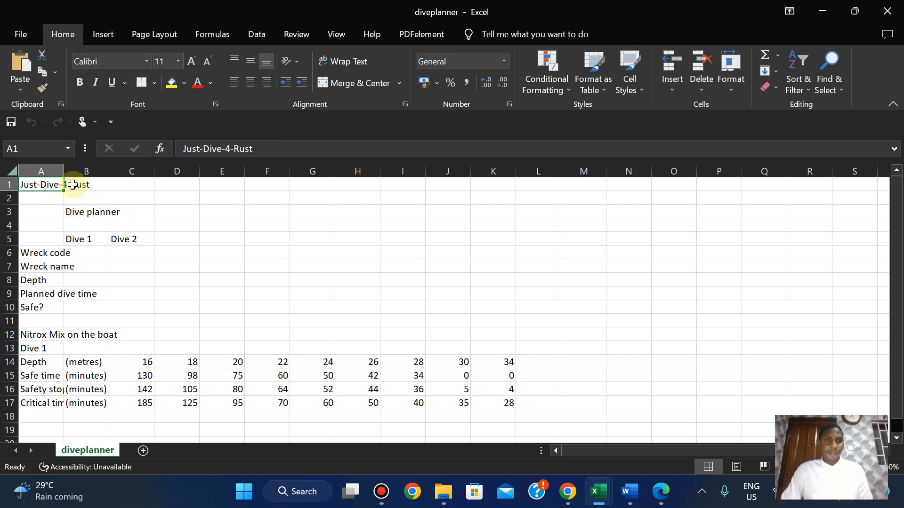
{"action": "double_click", "coordinate": [65, 170]}
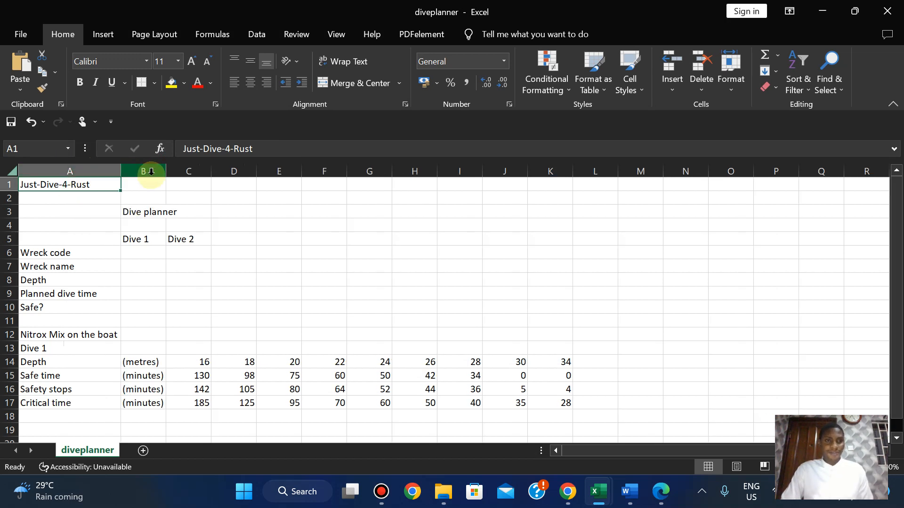
{"action": "left_click_drag", "start_coordinate": [166, 172], "coordinate": [179, 172]}
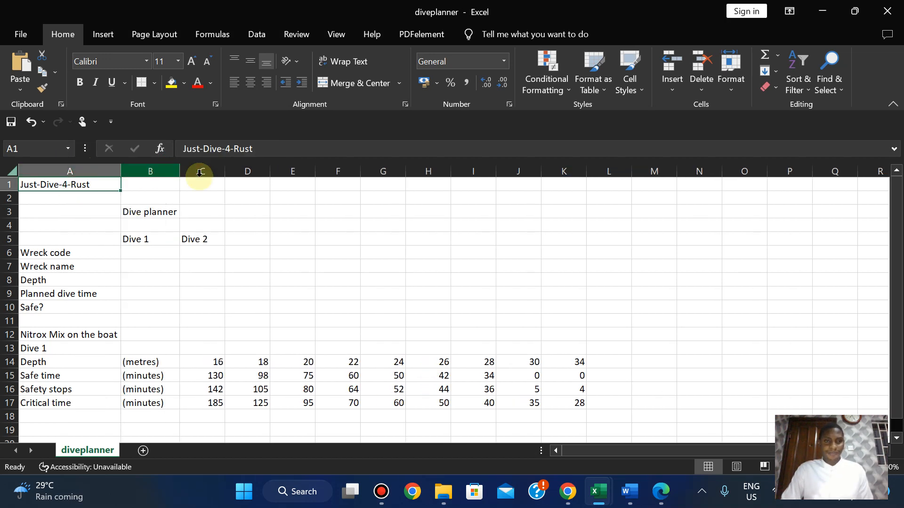
{"action": "double_click", "coordinate": [224, 172]}
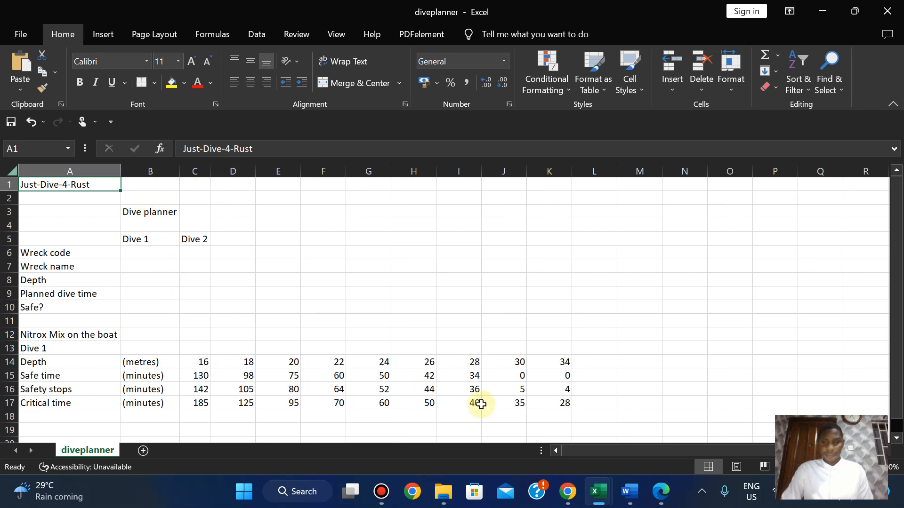
AutoFit columns A to D of the wreck sheet to their contents.
{"action": "mouse_move", "coordinate": [607, 494]}
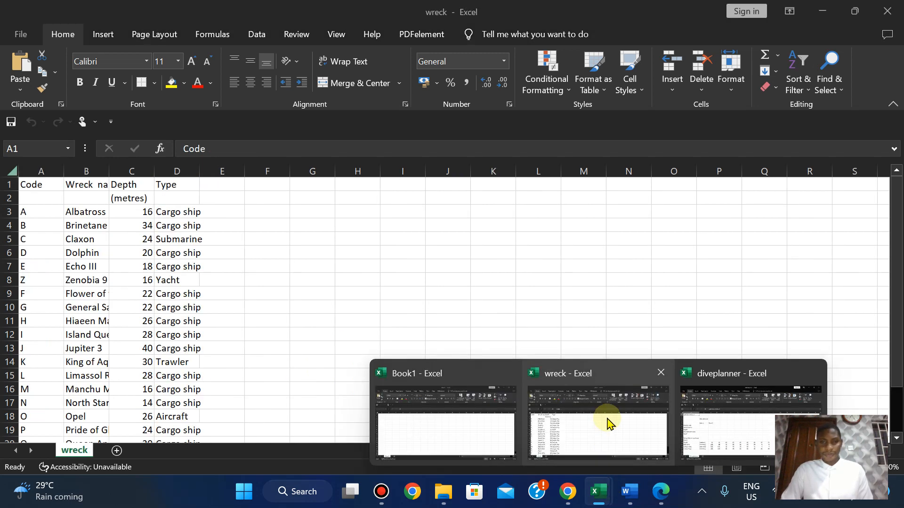
{"action": "left_click", "coordinate": [606, 423]}
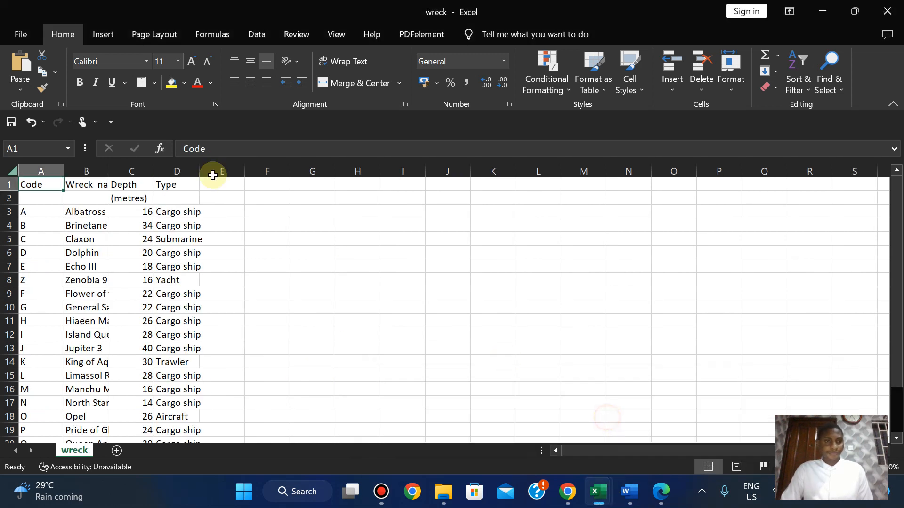
{"action": "double_click", "coordinate": [66, 172]}
{"action": "double_click", "coordinate": [90, 171]}
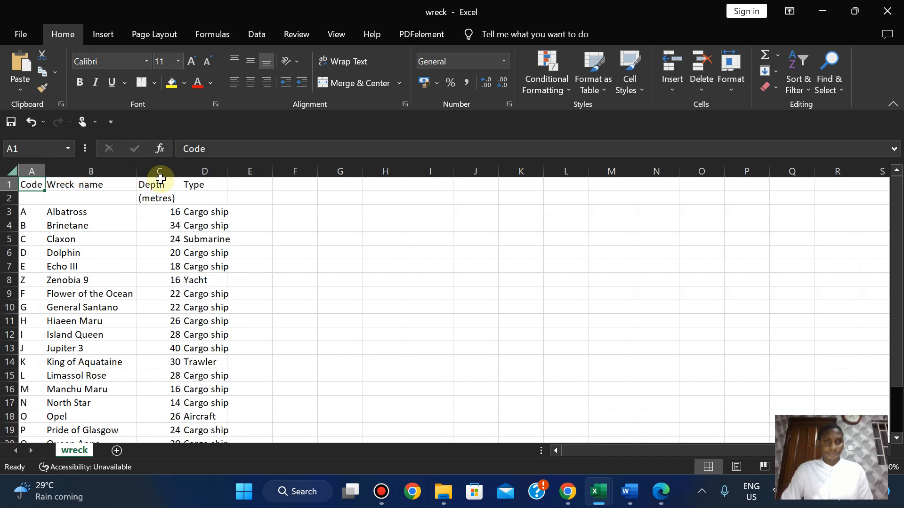
{"action": "double_click", "coordinate": [181, 169]}
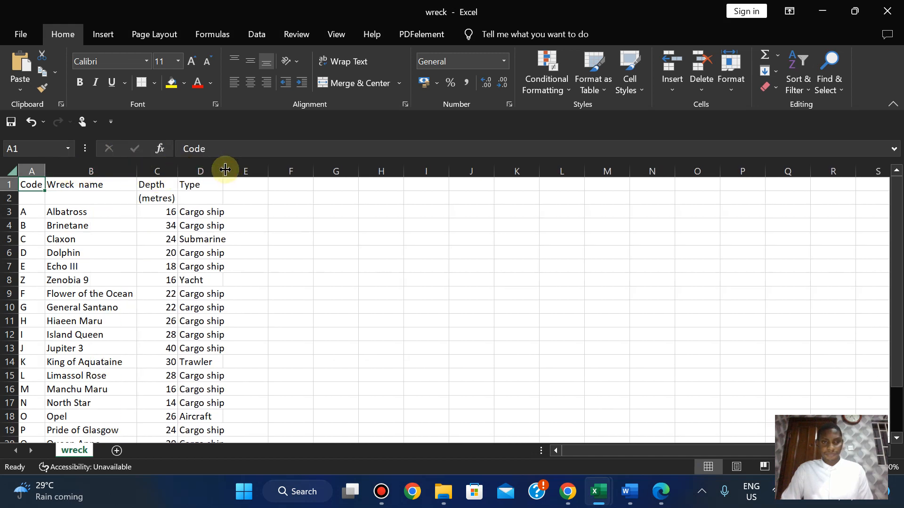
{"action": "double_click", "coordinate": [225, 170]}
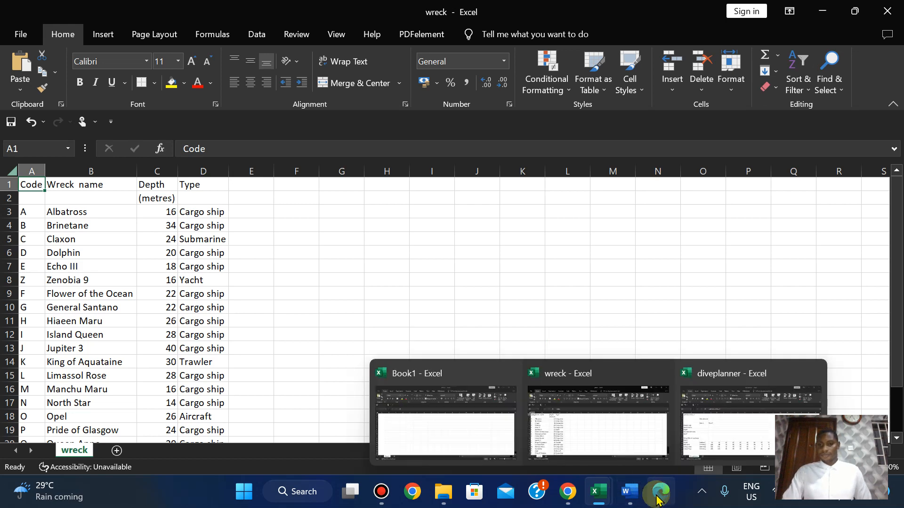
Close the empty Book1 workbook and scroll the exam paper to the formatting instructions.
{"action": "left_click", "coordinate": [659, 500]}
{"action": "left_click", "coordinate": [658, 500]}
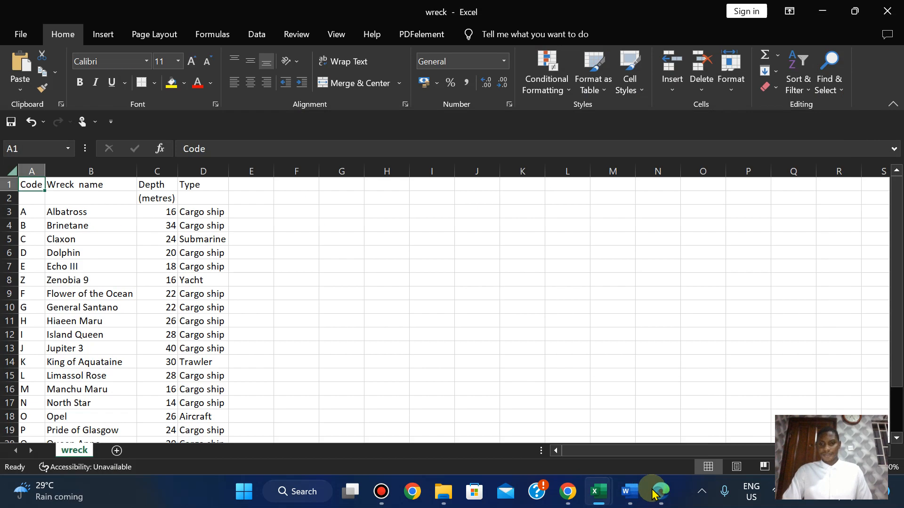
{"action": "mouse_move", "coordinate": [602, 496]}
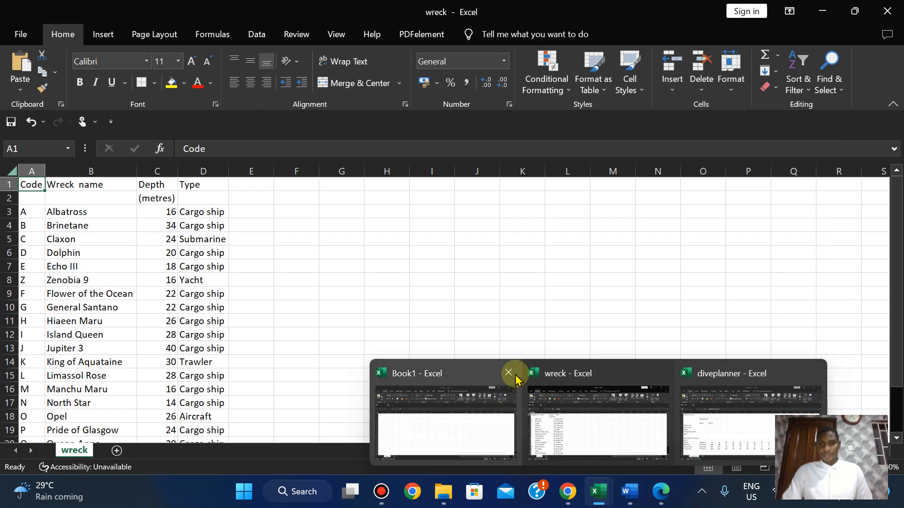
{"action": "left_click", "coordinate": [507, 373]}
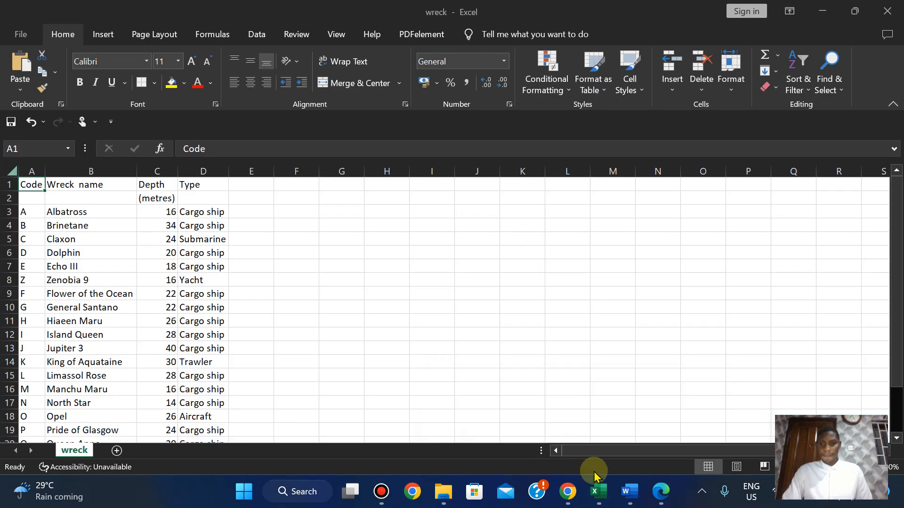
{"action": "left_click", "coordinate": [661, 500]}
{"action": "key", "text": "Down"}
{"action": "key", "text": "Down"}
{"action": "key", "text": "Down"}
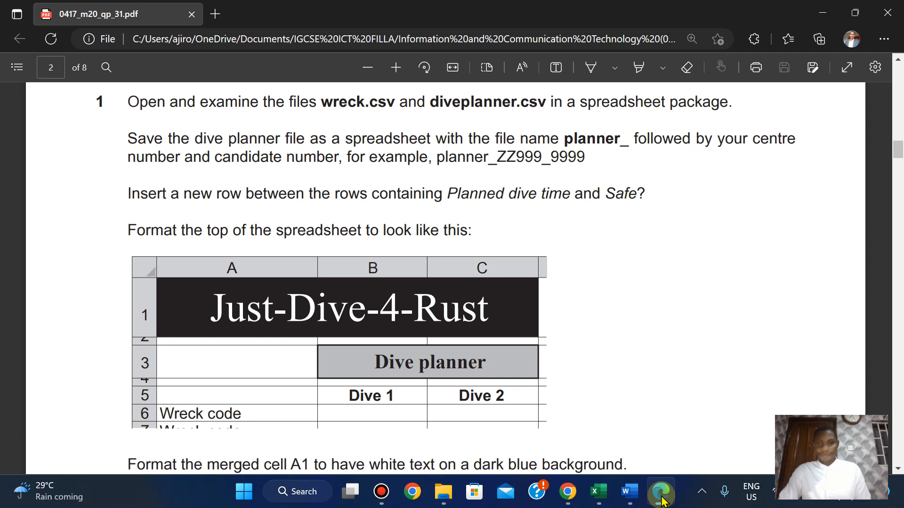
Insert a blank row 10 above Safe? in the diveplanner sheet.
{"action": "mouse_move", "coordinate": [604, 496]}
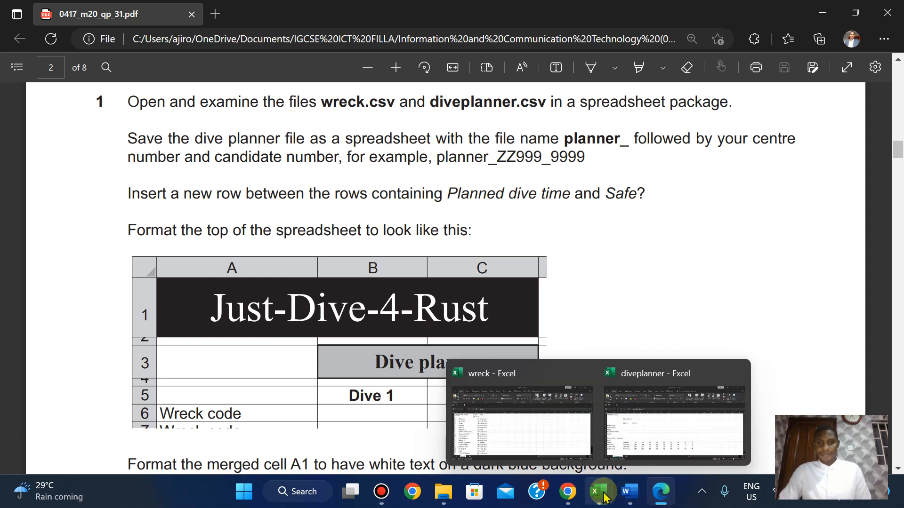
{"action": "left_click", "coordinate": [631, 434]}
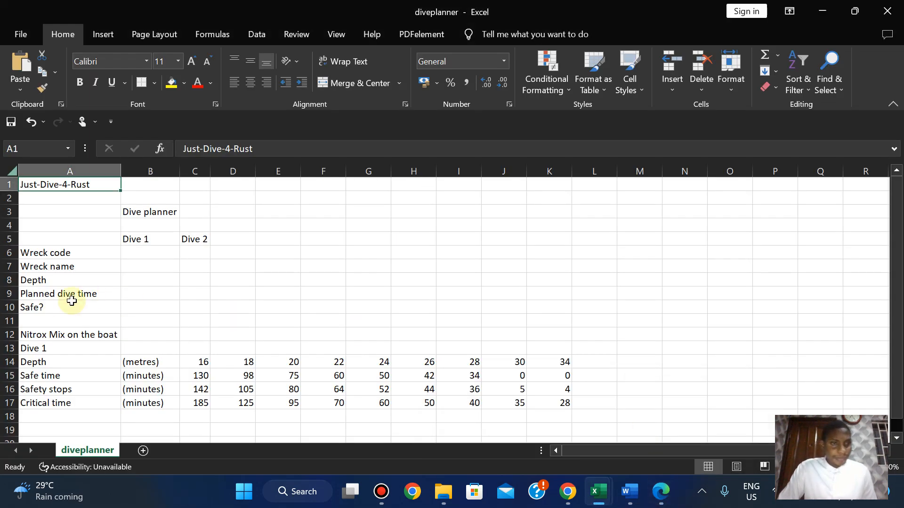
{"action": "left_click", "coordinate": [28, 307]}
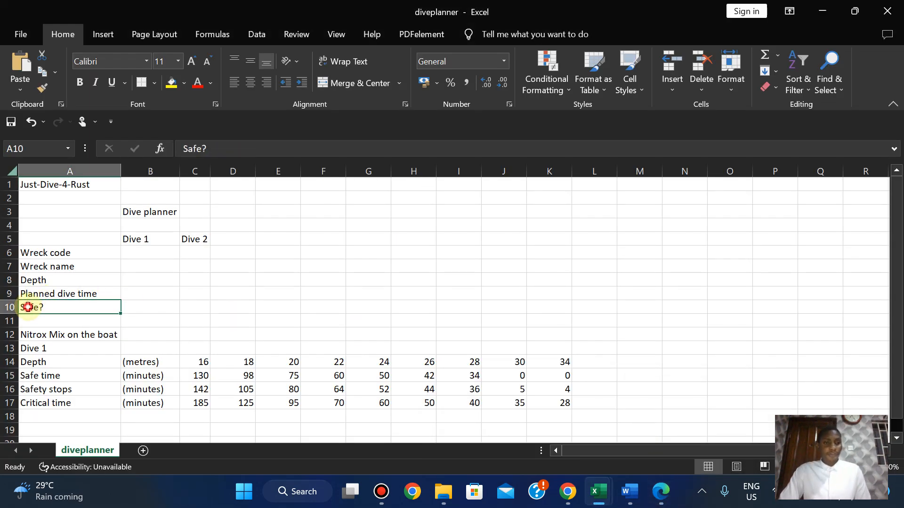
{"action": "right_click", "coordinate": [9, 307]}
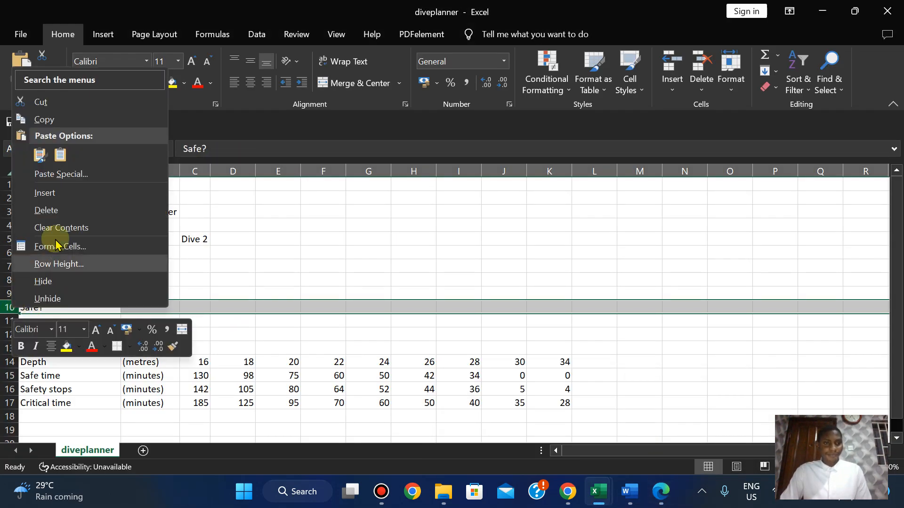
{"action": "left_click", "coordinate": [45, 193]}
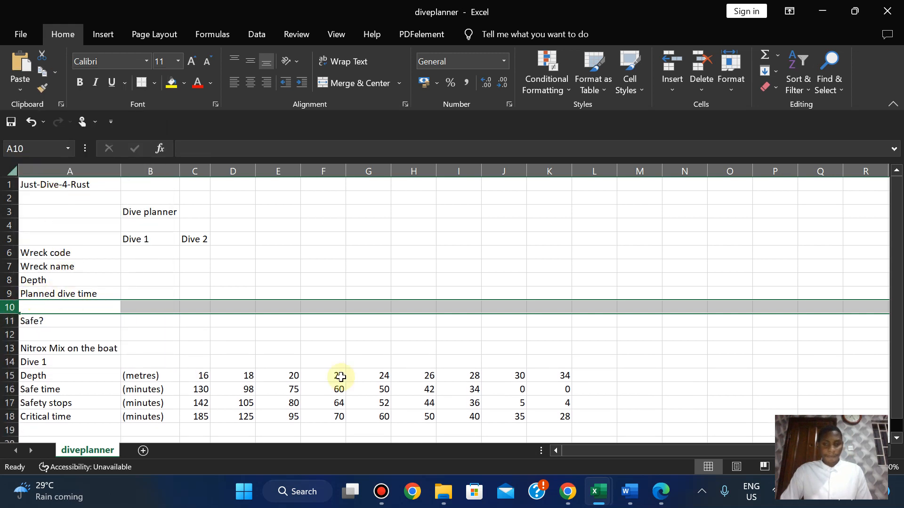
{"action": "left_click", "coordinate": [663, 494]}
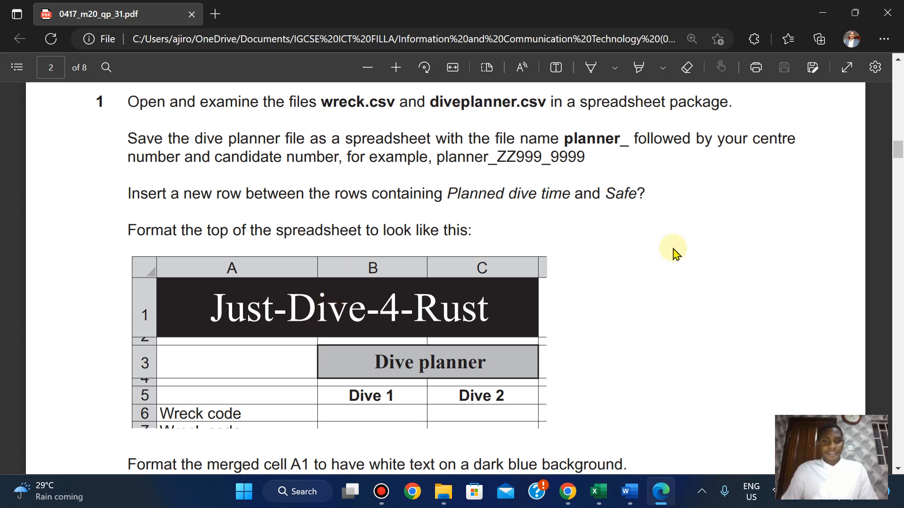
Read the cell colour instructions in the PDF, then bring the diveplanner sheet back.
{"action": "scroll", "coordinate": [676, 255], "scroll_direction": "down", "scroll_amount": 3}
{"action": "scroll", "coordinate": [676, 254], "scroll_direction": "up", "scroll_amount": 2}
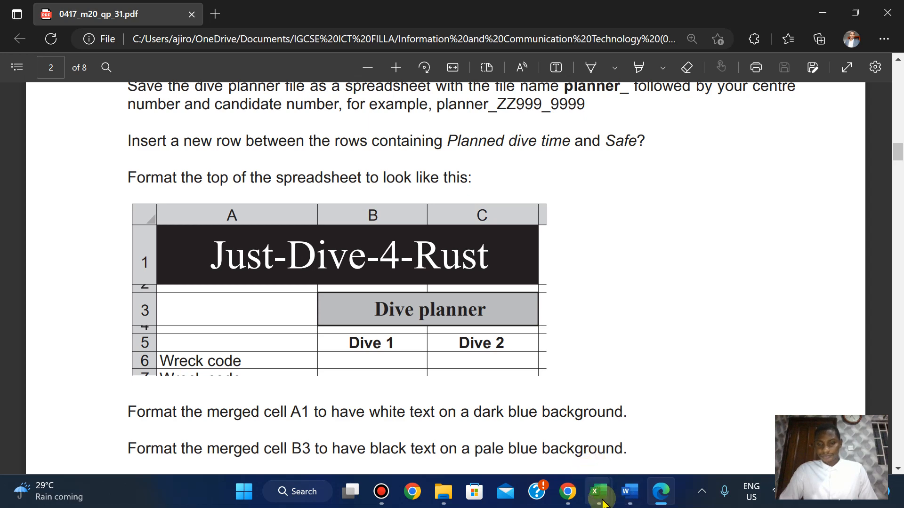
{"action": "mouse_move", "coordinate": [602, 502]}
{"action": "left_click", "coordinate": [660, 410]}
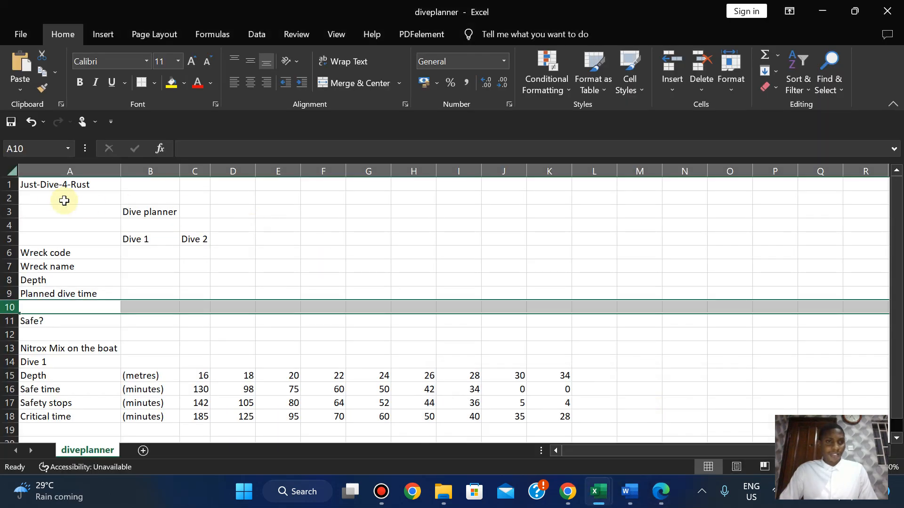
Make the Just-Dive-4-Rust title text in A1 white.
{"action": "left_click", "coordinate": [43, 187]}
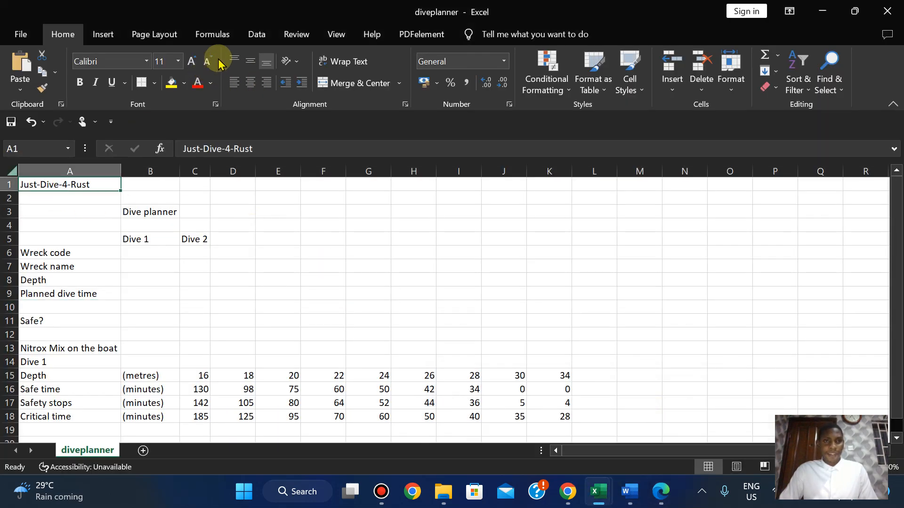
{"action": "left_click", "coordinate": [210, 83]}
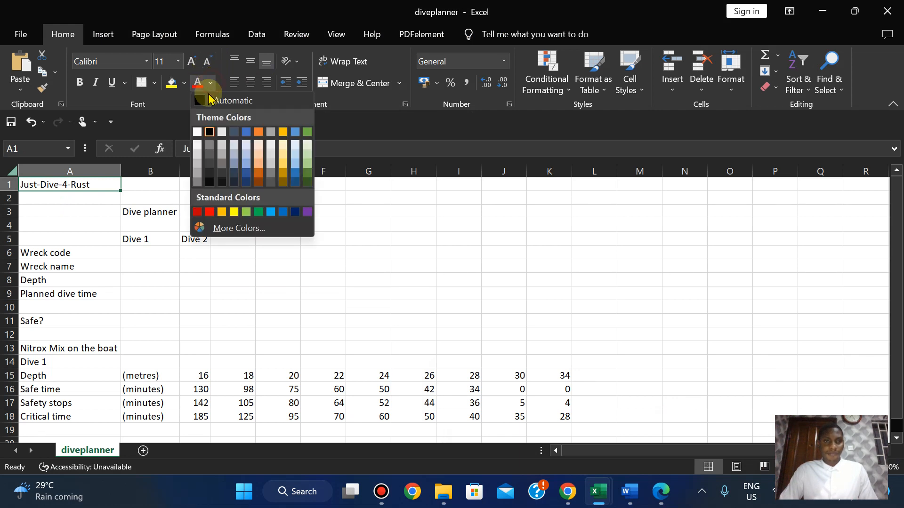
{"action": "left_click", "coordinate": [197, 131]}
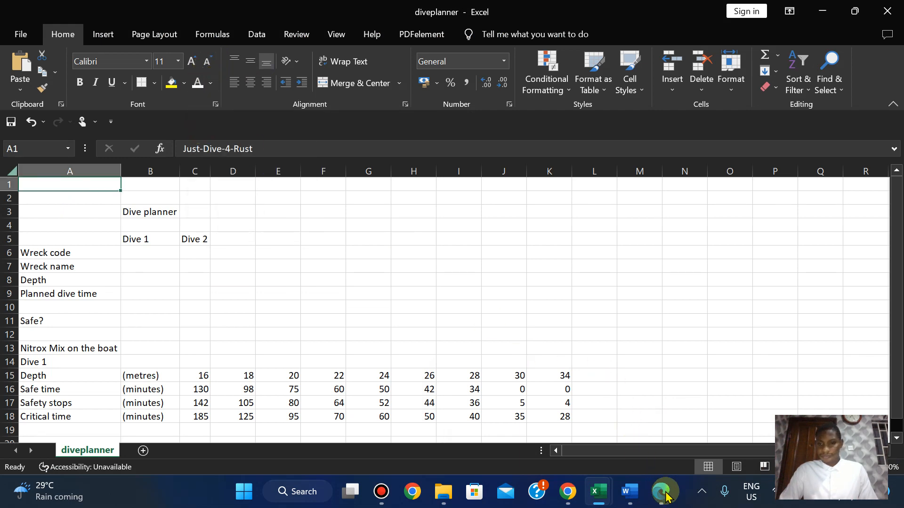
{"action": "left_click", "coordinate": [663, 499]}
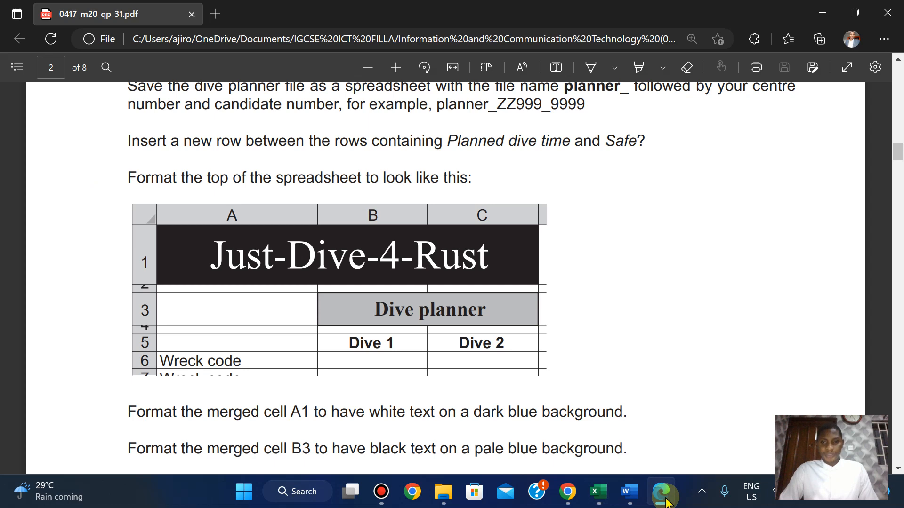
{"action": "left_click", "coordinate": [664, 500]}
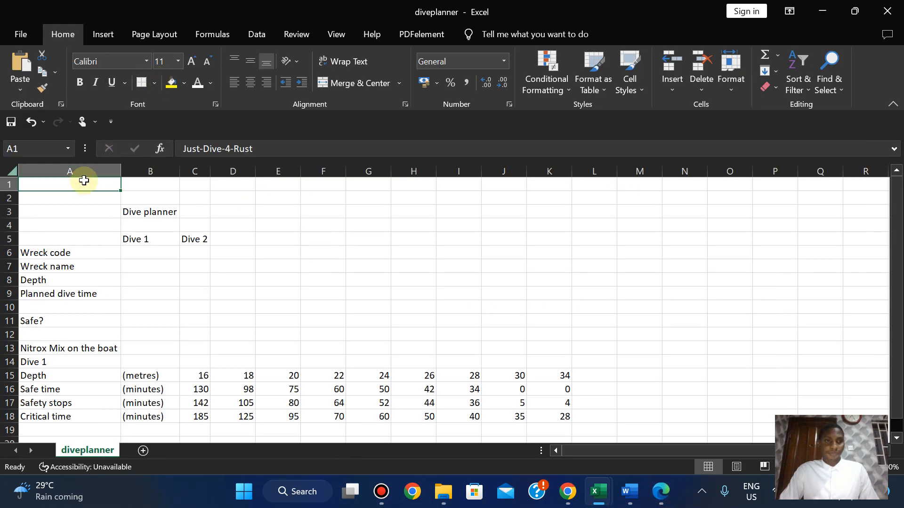
Merge and centre A1:C1 and fill it with Blue, Accent 5, Darker 50%.
{"action": "left_click_drag", "start_coordinate": [82, 182], "coordinate": [193, 186]}
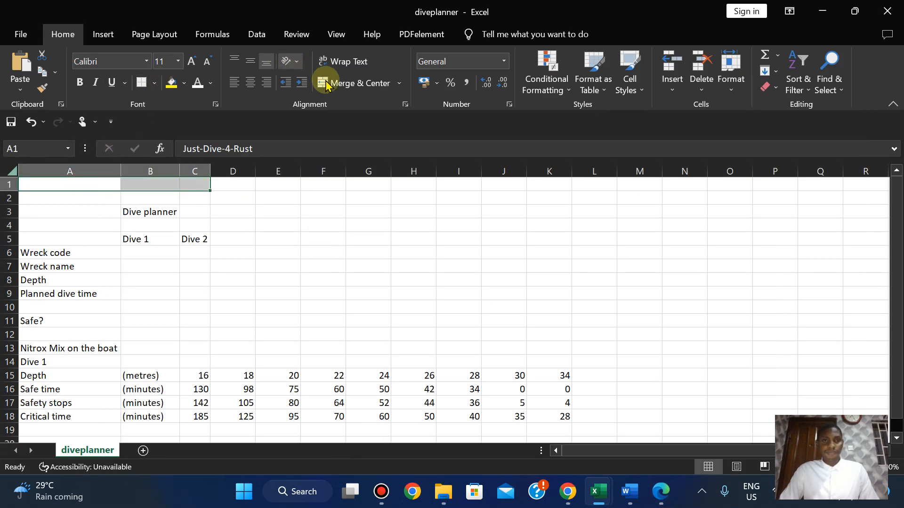
{"action": "left_click", "coordinate": [384, 85]}
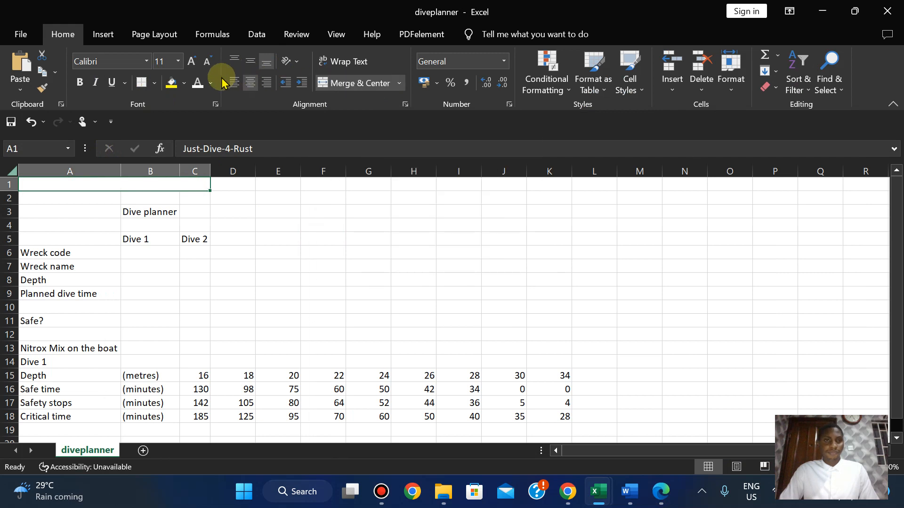
{"action": "left_click", "coordinate": [184, 83]}
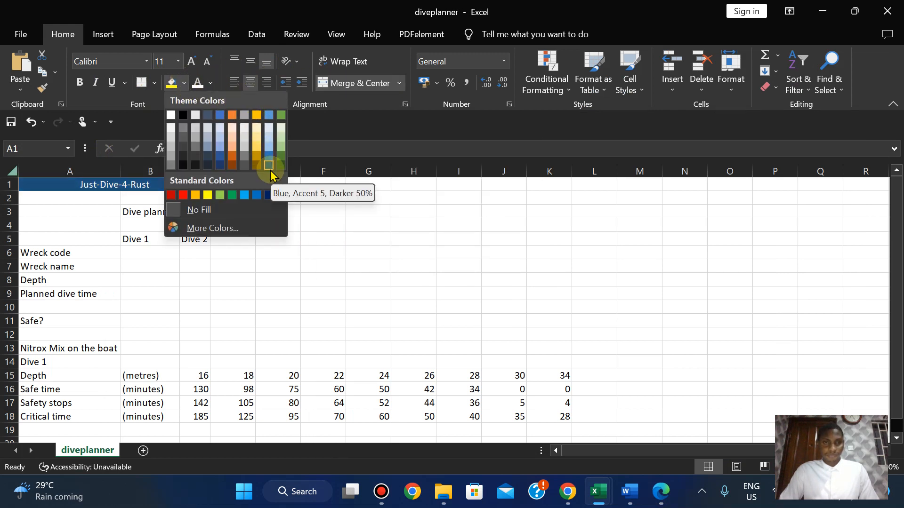
{"action": "left_click", "coordinate": [270, 170]}
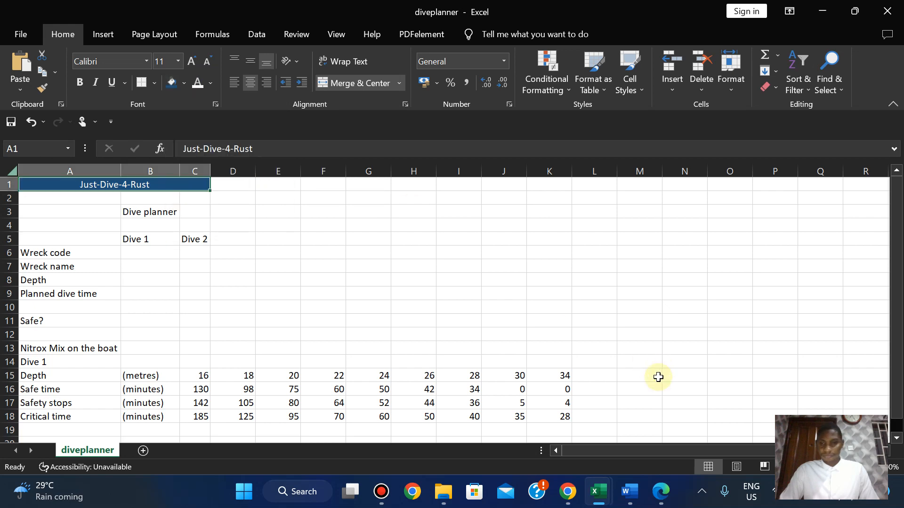
{"action": "left_click", "coordinate": [660, 492]}
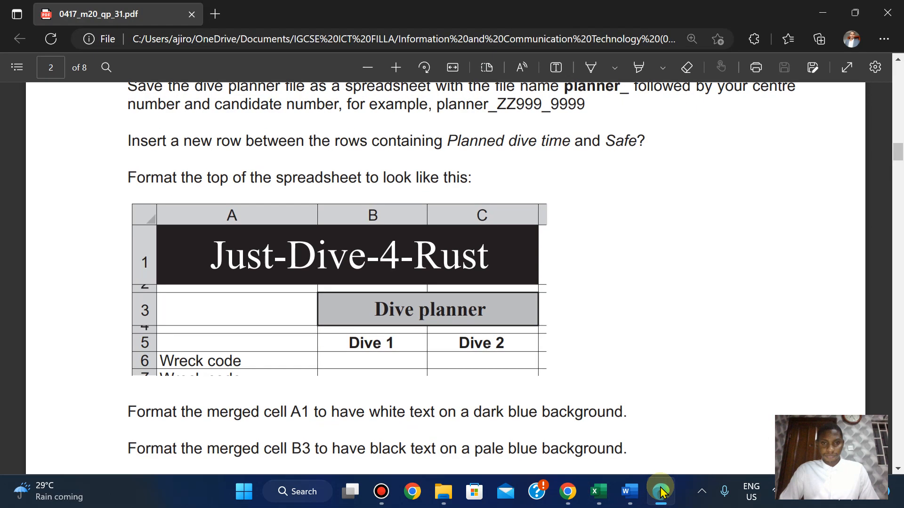
Set the Just-Dive-4-Rust title in A1 to Times New Roman.
{"action": "key", "text": "Down"}
{"action": "key", "text": "Down"}
{"action": "key", "text": "Down"}
{"action": "key", "text": "Down"}
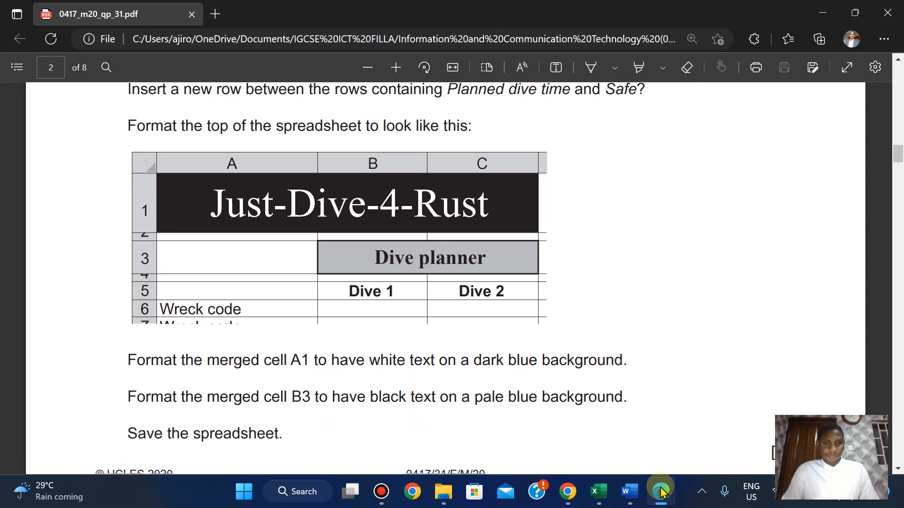
{"action": "key", "text": "Up"}
{"action": "key", "text": "Up"}
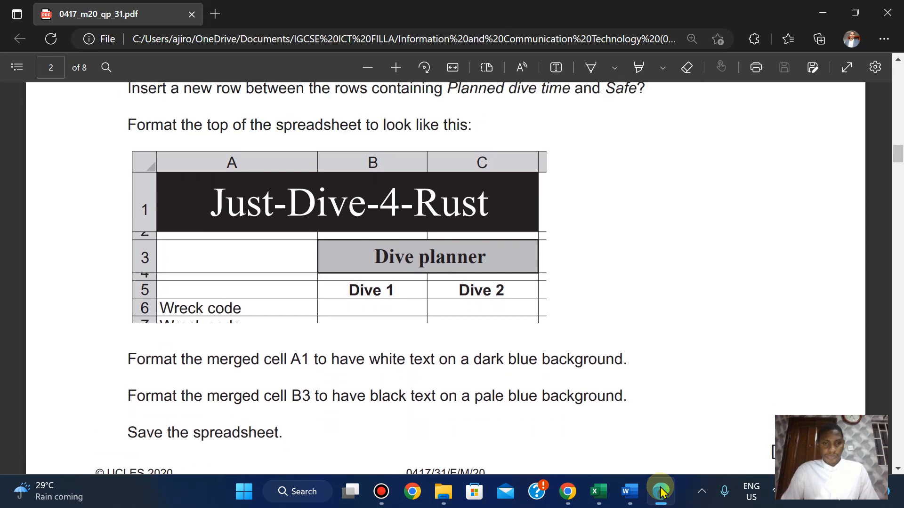
{"action": "mouse_move", "coordinate": [592, 495]}
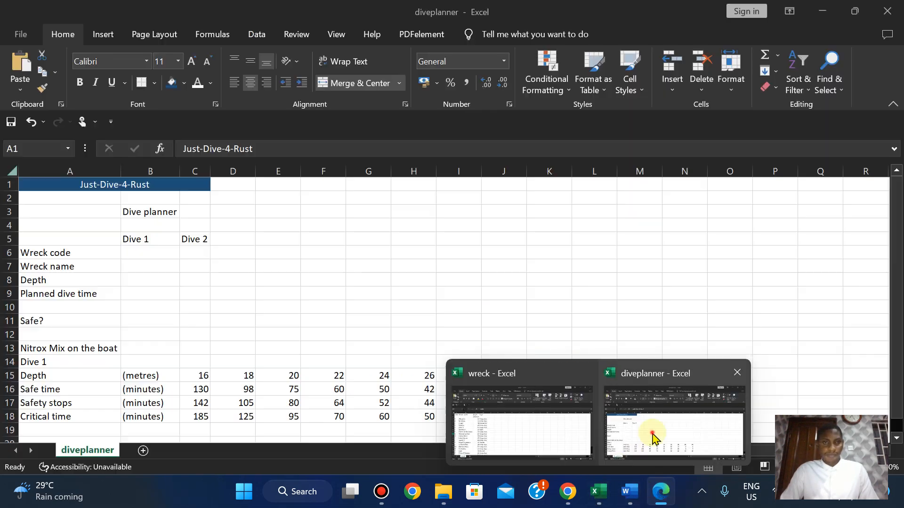
{"action": "left_click", "coordinate": [650, 434]}
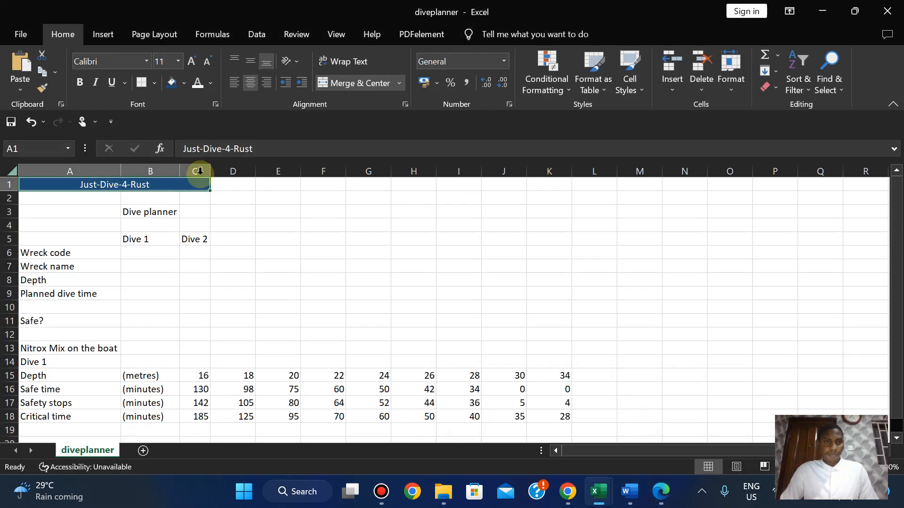
{"action": "left_click", "coordinate": [104, 57]}
{"action": "type", "text": "Times New Roman"}
{"action": "key", "text": "Return"}
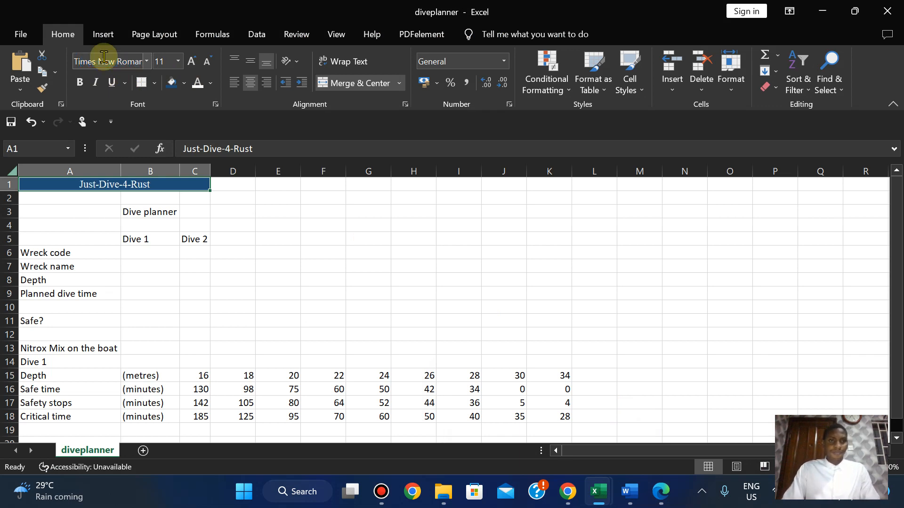
Enlarge the title to 24 point and make it bold.
{"action": "left_click", "coordinate": [192, 62]}
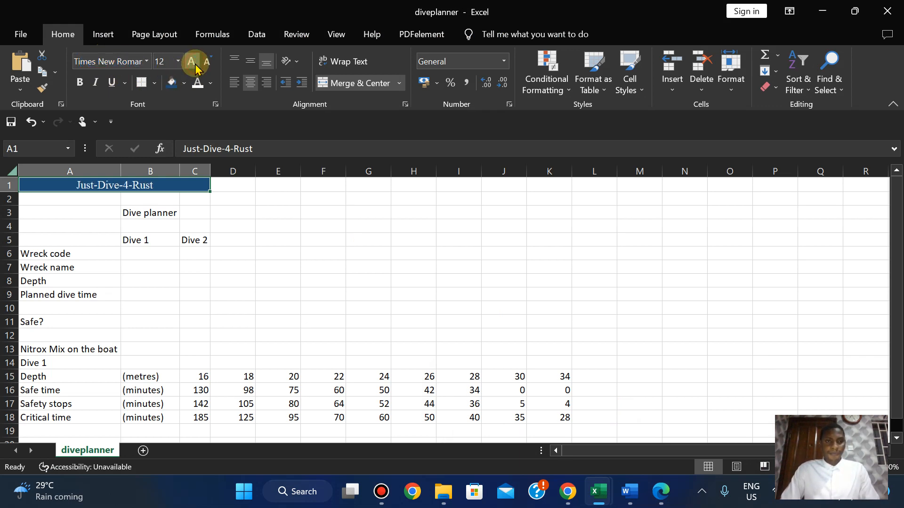
{"action": "left_click", "coordinate": [191, 62]}
{"action": "left_click", "coordinate": [191, 61]}
{"action": "left_click", "coordinate": [192, 62]}
{"action": "left_click", "coordinate": [192, 62]}
{"action": "left_click", "coordinate": [192, 62]}
{"action": "left_click", "coordinate": [192, 62]}
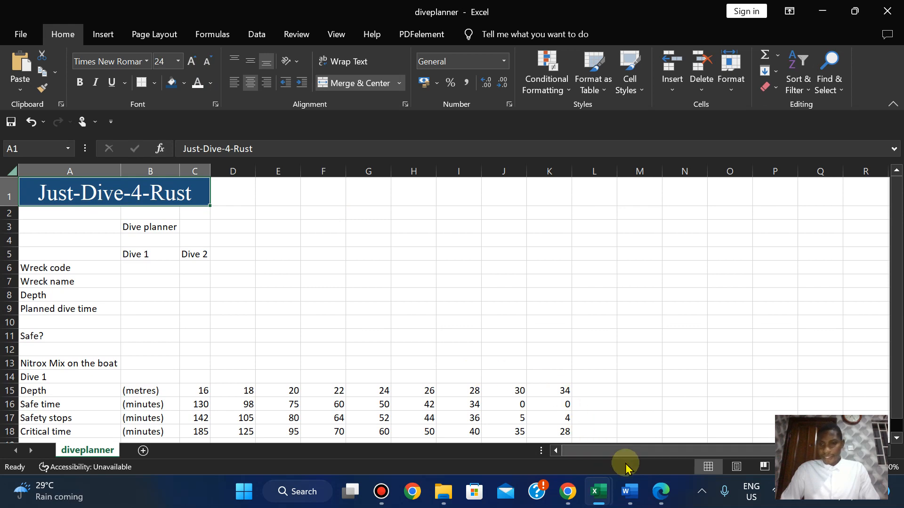
{"action": "left_click", "coordinate": [660, 493]}
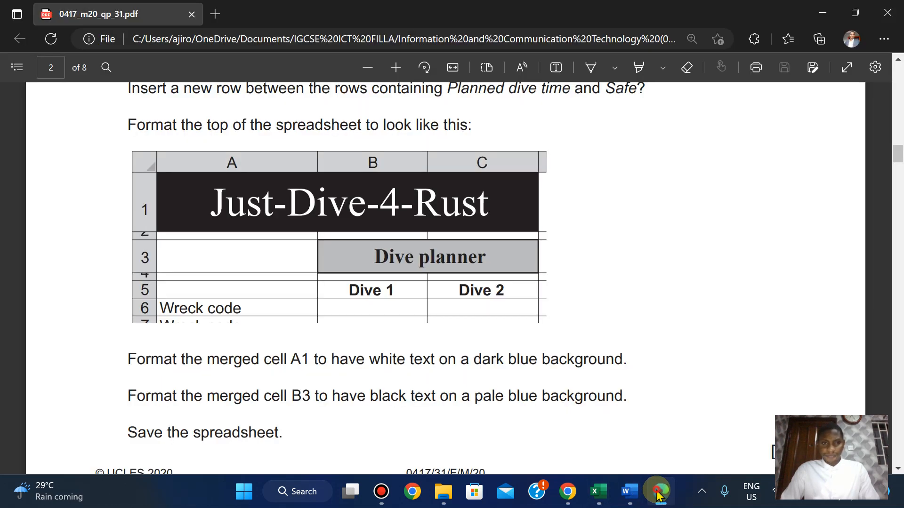
{"action": "left_click", "coordinate": [659, 493]}
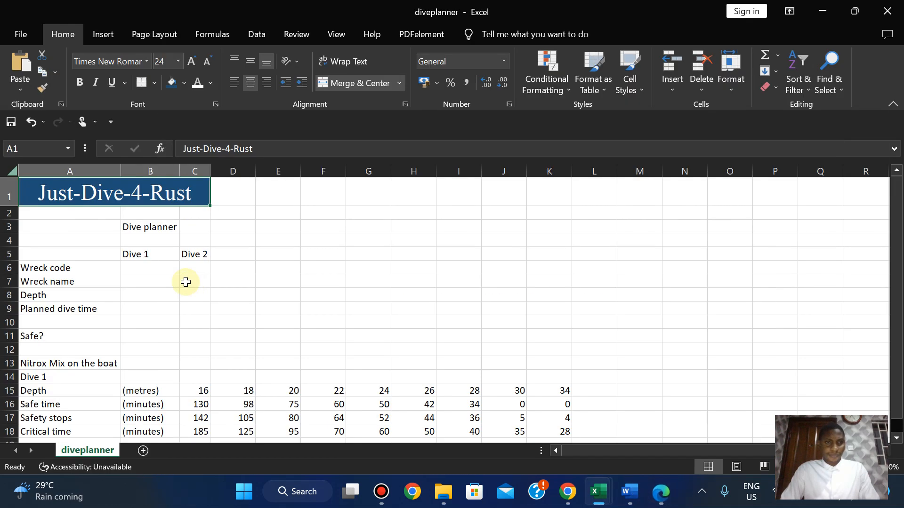
{"action": "left_click", "coordinate": [78, 84]}
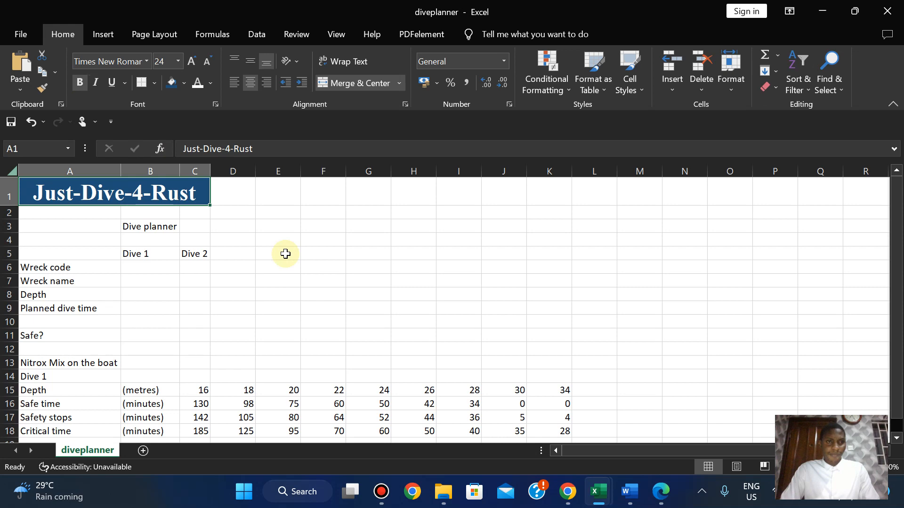
Compare the title with the exam paper's sample and reduce it from 24 to 22 point.
{"action": "left_click", "coordinate": [660, 498]}
{"action": "left_click", "coordinate": [660, 498]}
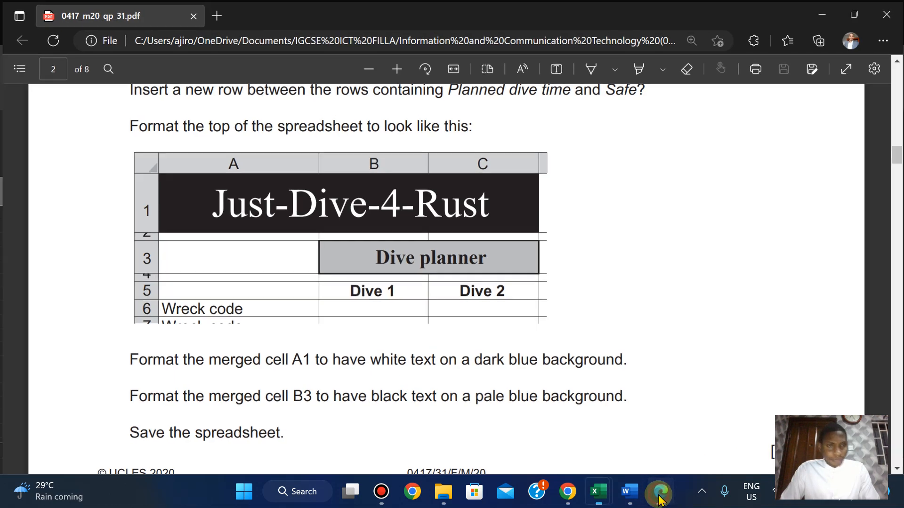
{"action": "left_click", "coordinate": [659, 498]}
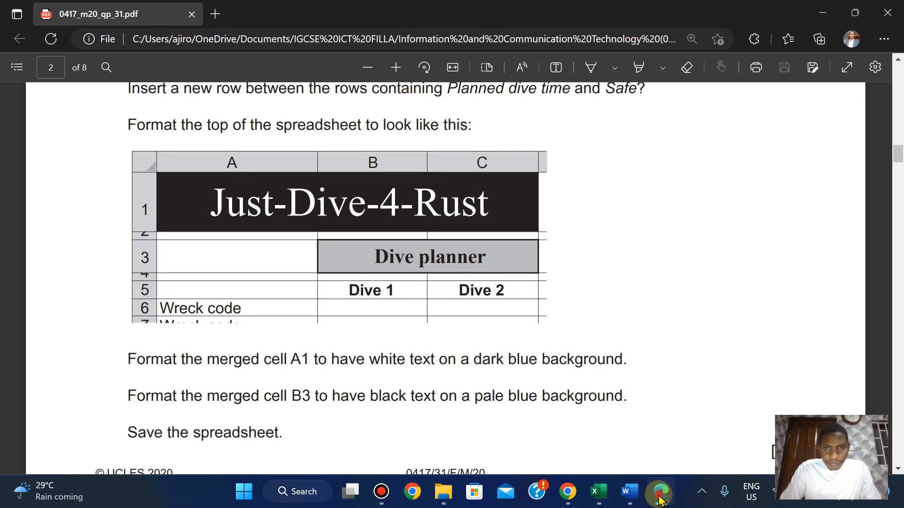
{"action": "left_click", "coordinate": [660, 498]}
{"action": "left_click", "coordinate": [660, 498]}
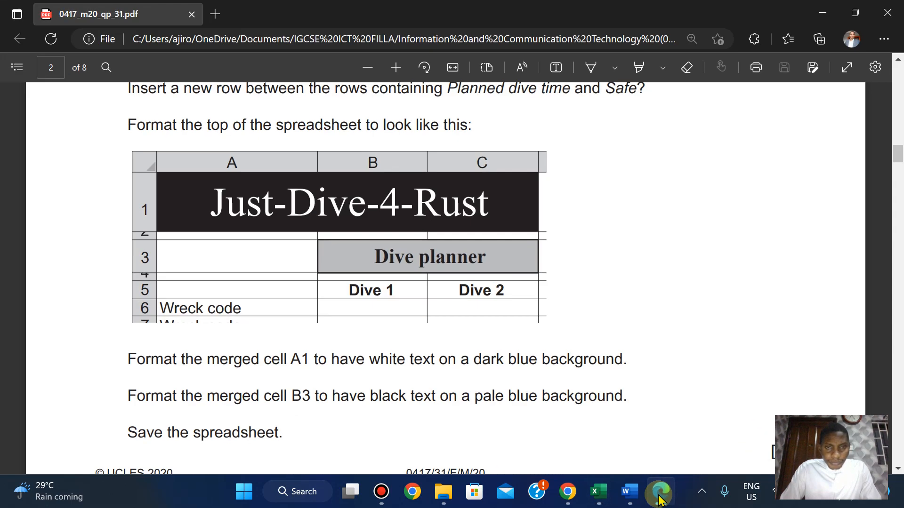
{"action": "left_click", "coordinate": [660, 499]}
{"action": "left_click", "coordinate": [660, 499]}
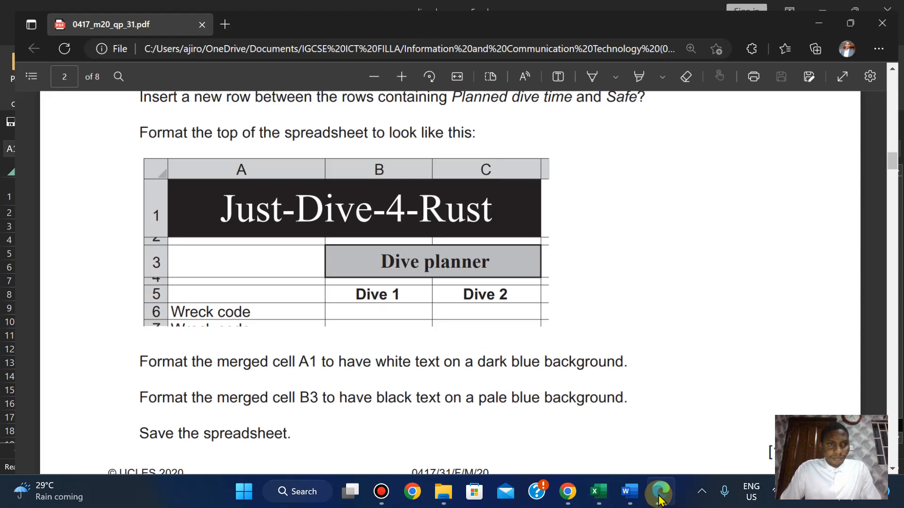
{"action": "left_click", "coordinate": [660, 499]}
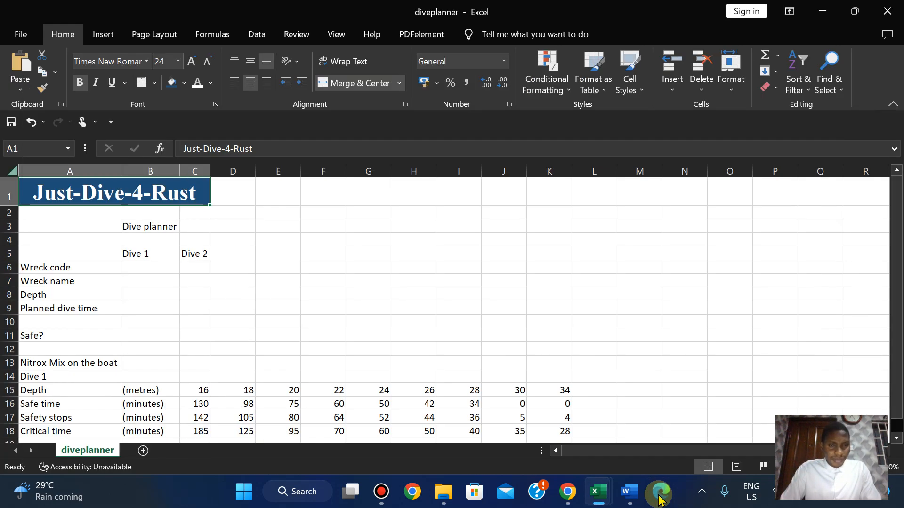
{"action": "left_click", "coordinate": [660, 499]}
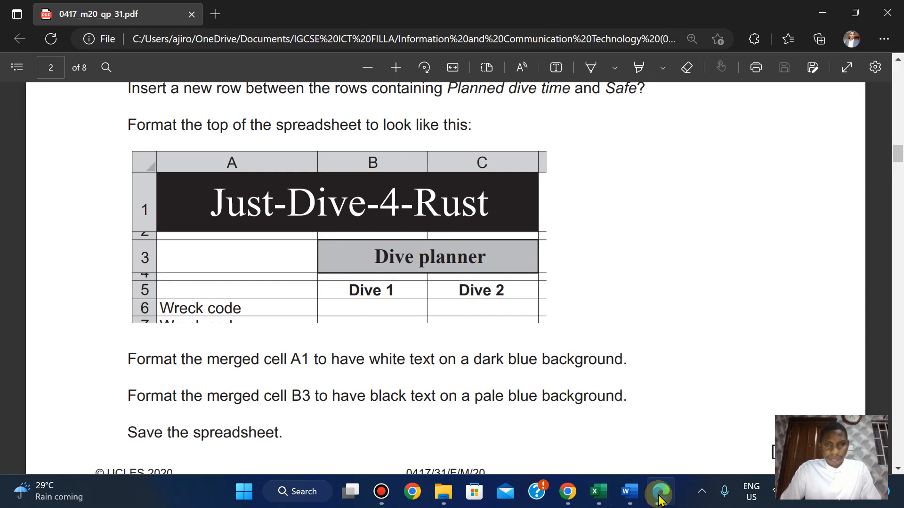
{"action": "left_click", "coordinate": [660, 499]}
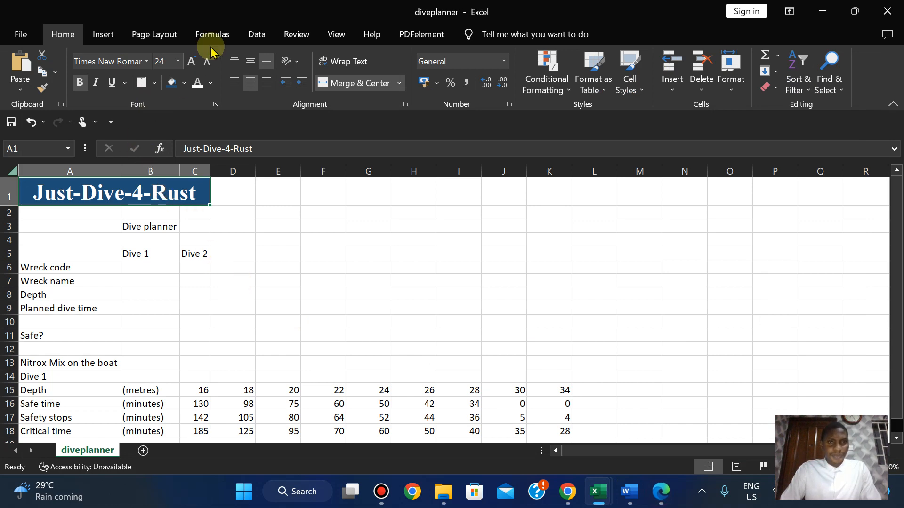
{"action": "left_click", "coordinate": [210, 63]}
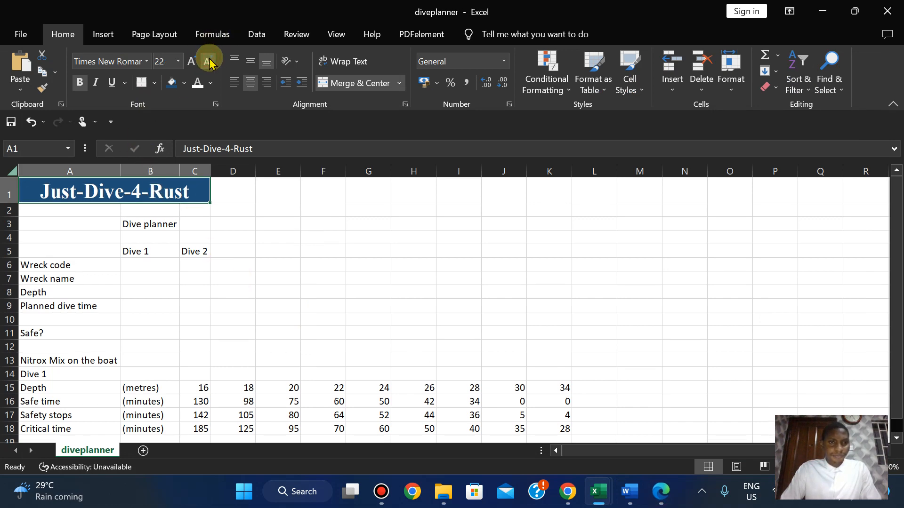
Try the title at 20 point against the sample, then settle back on 22.
{"action": "left_click", "coordinate": [660, 499]}
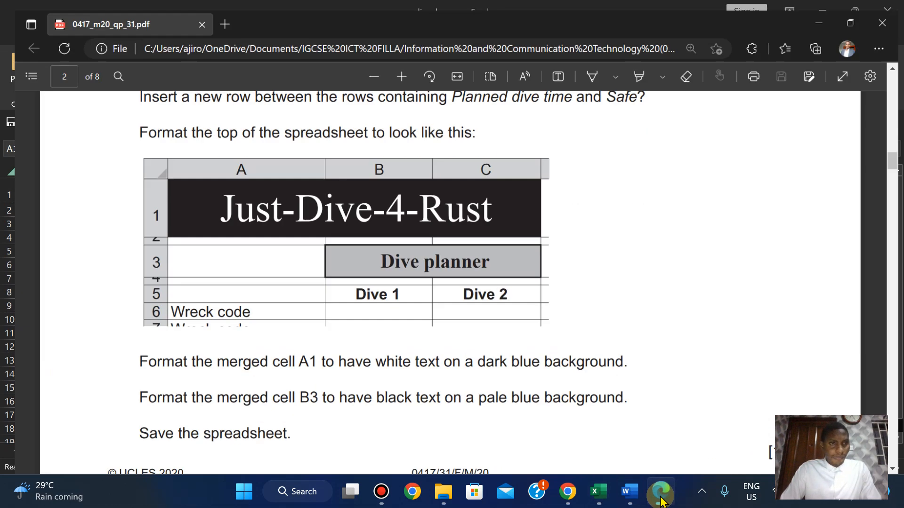
{"action": "left_click", "coordinate": [660, 499]}
{"action": "left_click", "coordinate": [660, 499]}
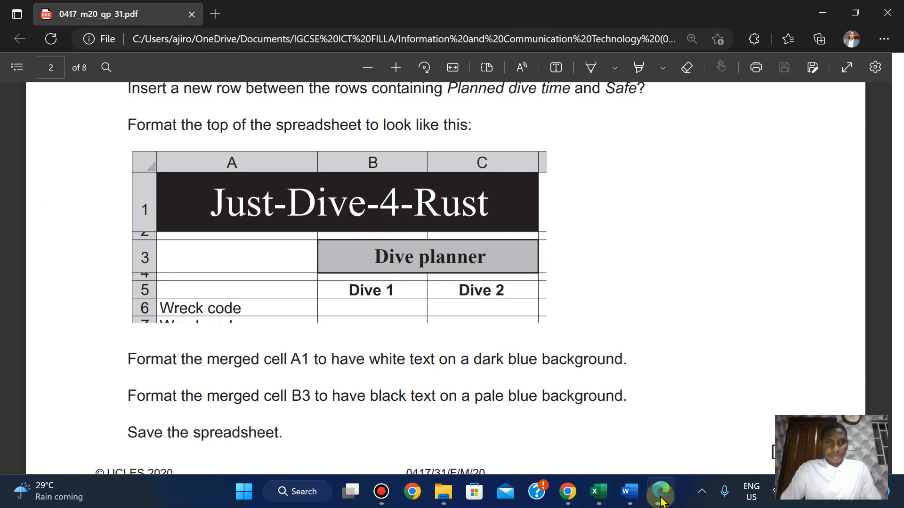
{"action": "left_click", "coordinate": [661, 499]}
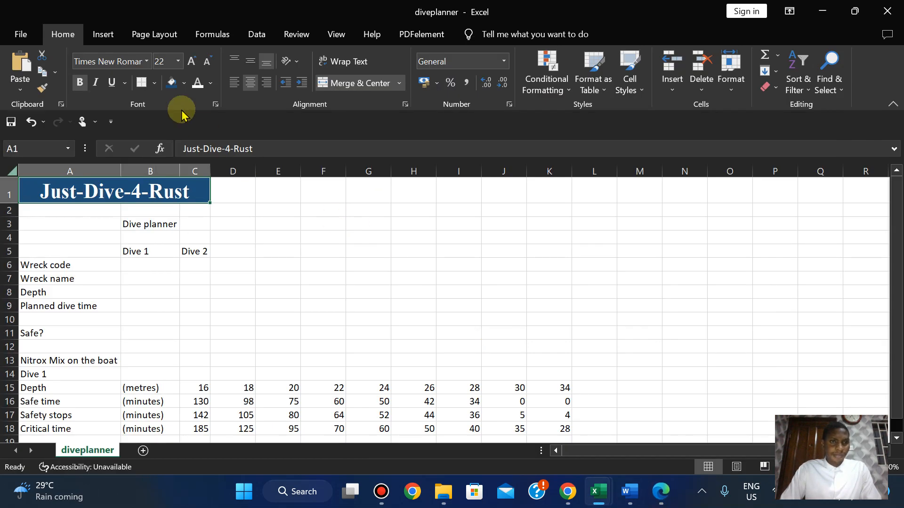
{"action": "left_click", "coordinate": [207, 64]}
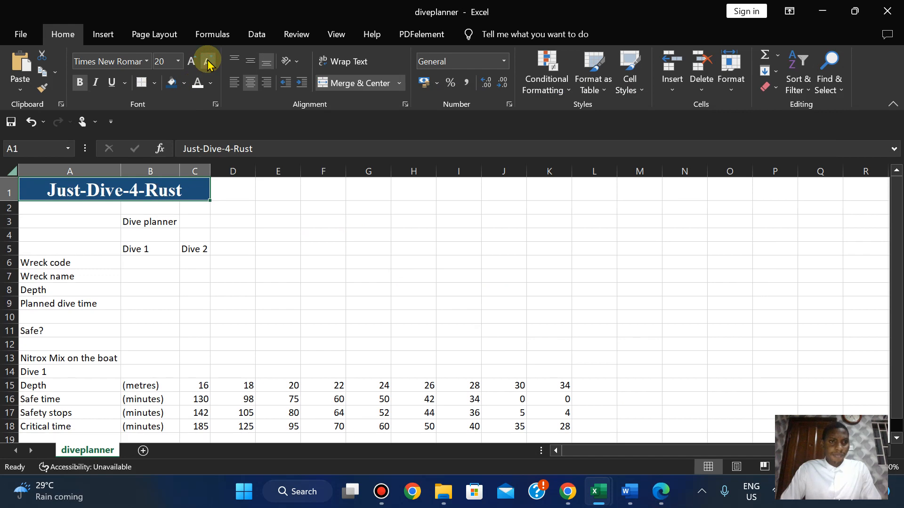
{"action": "left_click", "coordinate": [192, 62]}
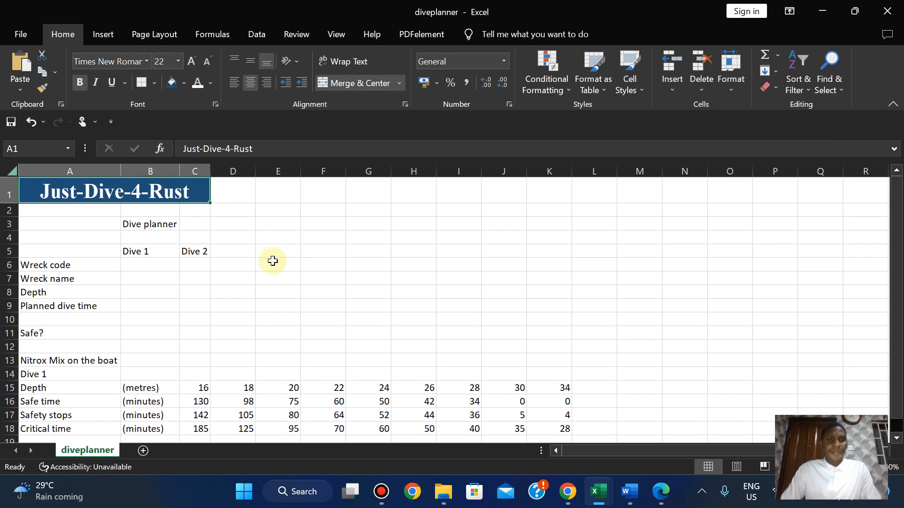
{"action": "left_click", "coordinate": [659, 500]}
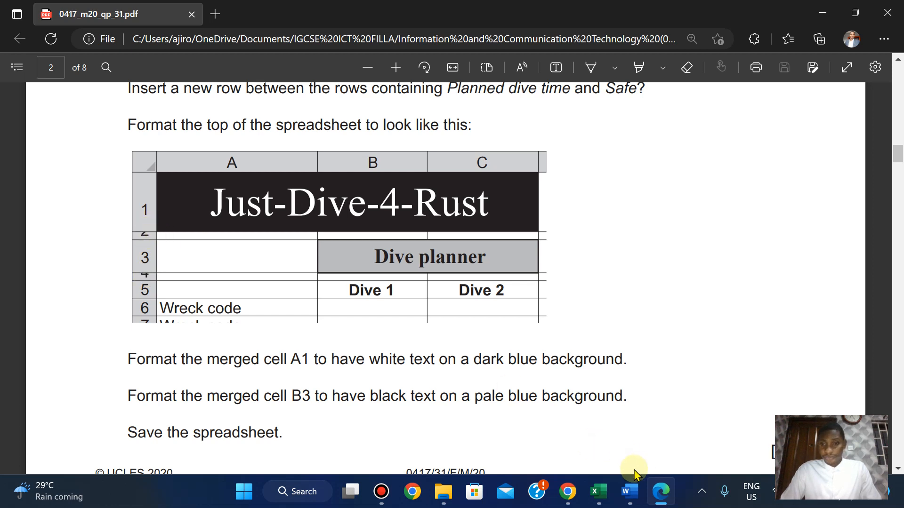
{"action": "mouse_move", "coordinate": [598, 493]}
{"action": "left_click", "coordinate": [640, 426]}
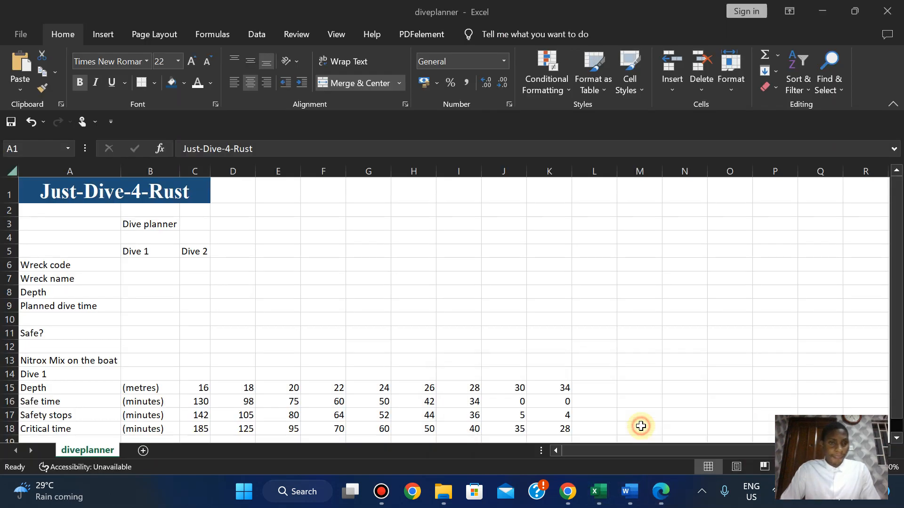
Drag row 2's boundary up into a thin spacer row and check it against the exam sample.
{"action": "mouse_move", "coordinate": [14, 218]}
{"action": "left_mouse_down"}
{"action": "mouse_move", "coordinate": [13, 209]}
{"action": "mouse_move", "coordinate": [18, 236]}
{"action": "mouse_move", "coordinate": [17, 229]}
{"action": "left_mouse_up"}
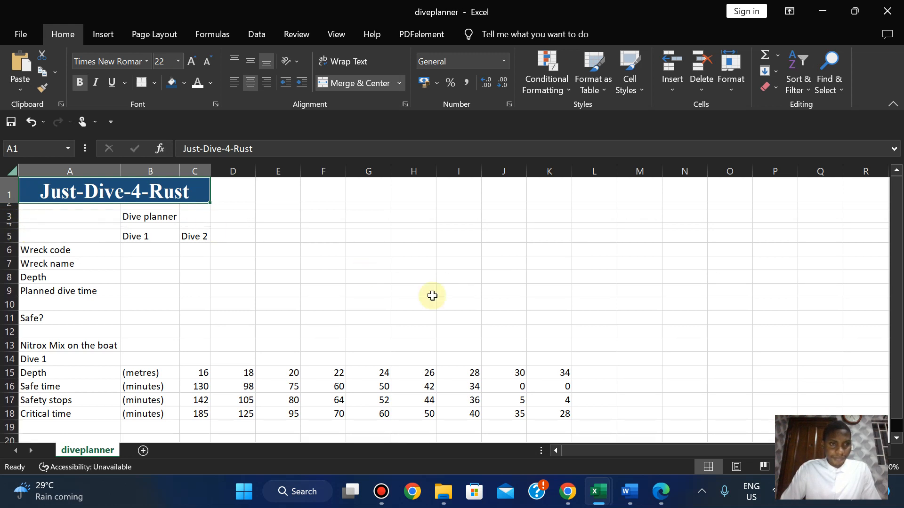
{"action": "left_click", "coordinate": [661, 492]}
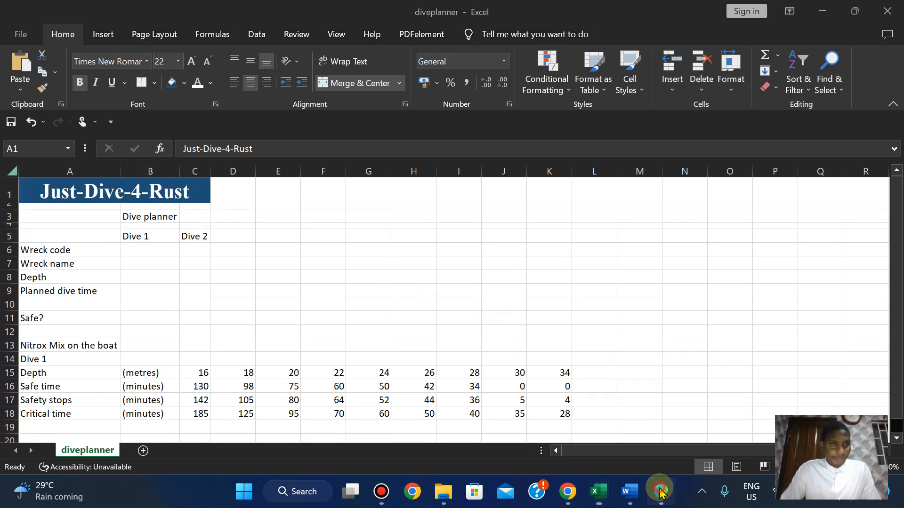
{"action": "left_click", "coordinate": [662, 492]}
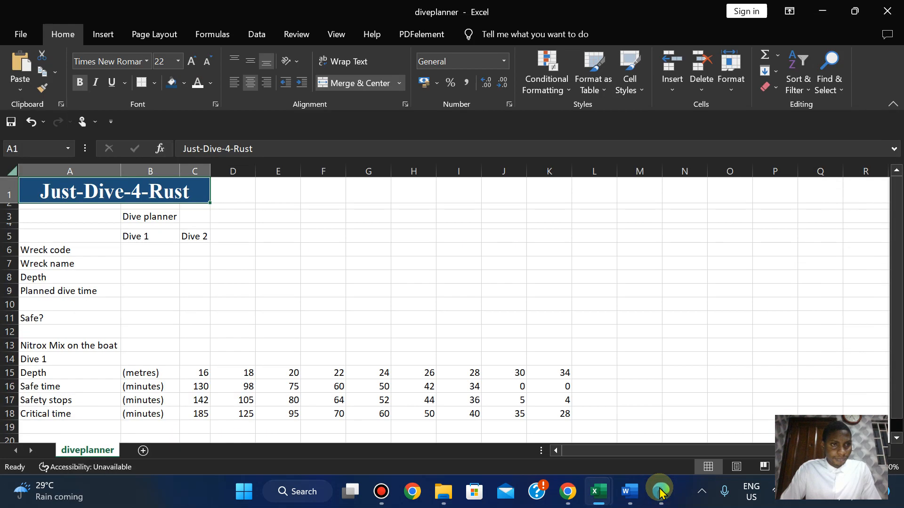
{"action": "left_click", "coordinate": [662, 493]}
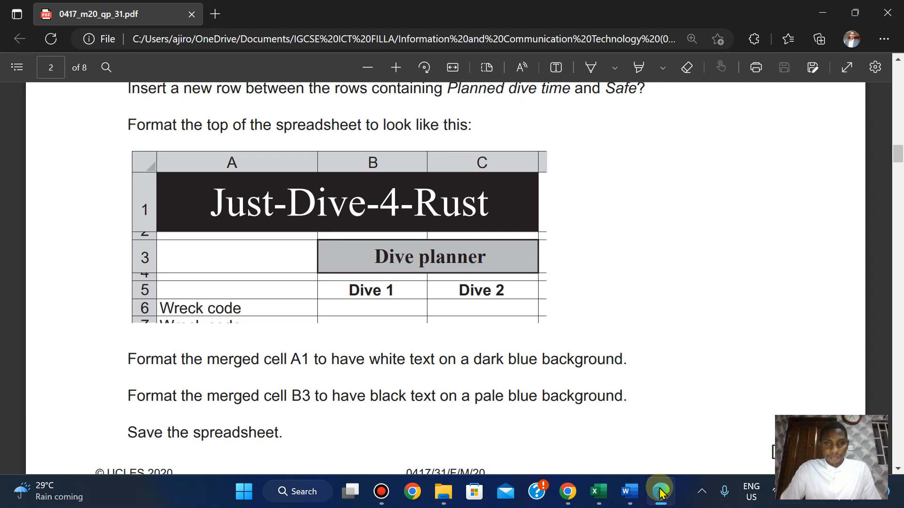
{"action": "left_click", "coordinate": [661, 492]}
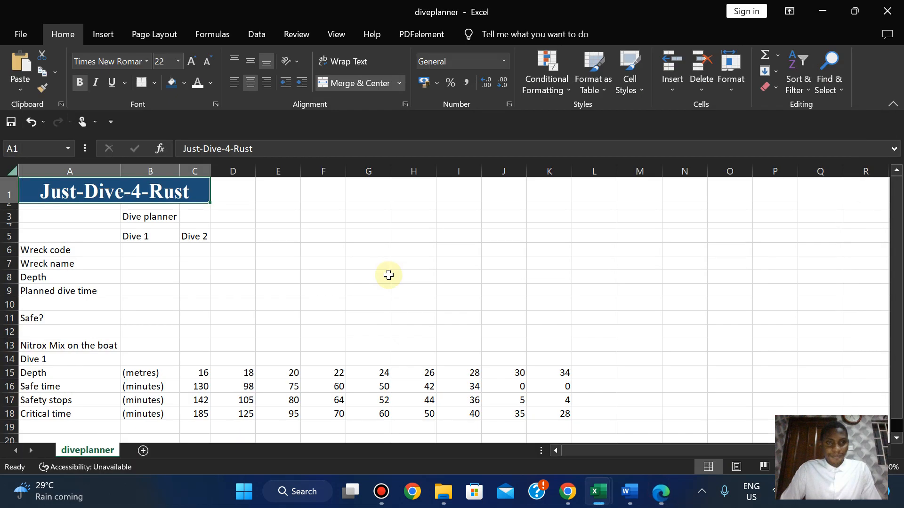
Merge and centre B3:C3 so Dive planner spans both cells.
{"action": "left_click", "coordinate": [136, 215]}
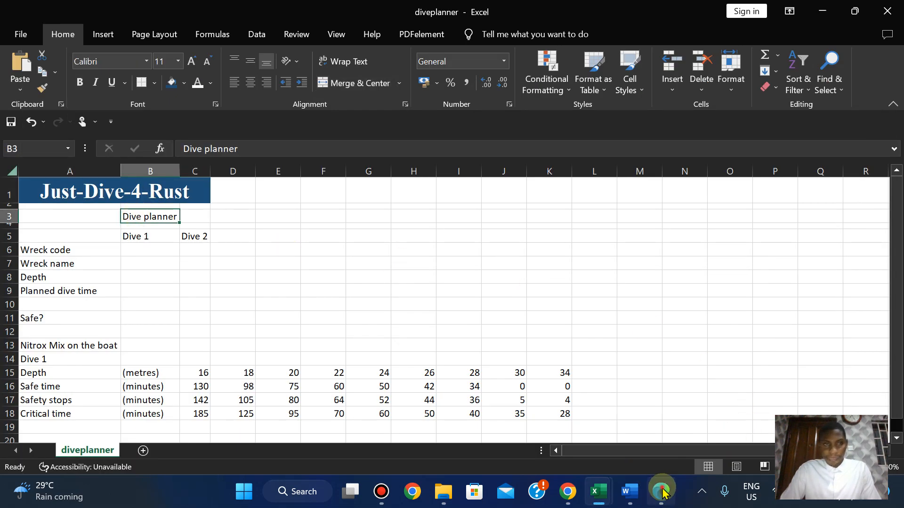
{"action": "left_click", "coordinate": [661, 492]}
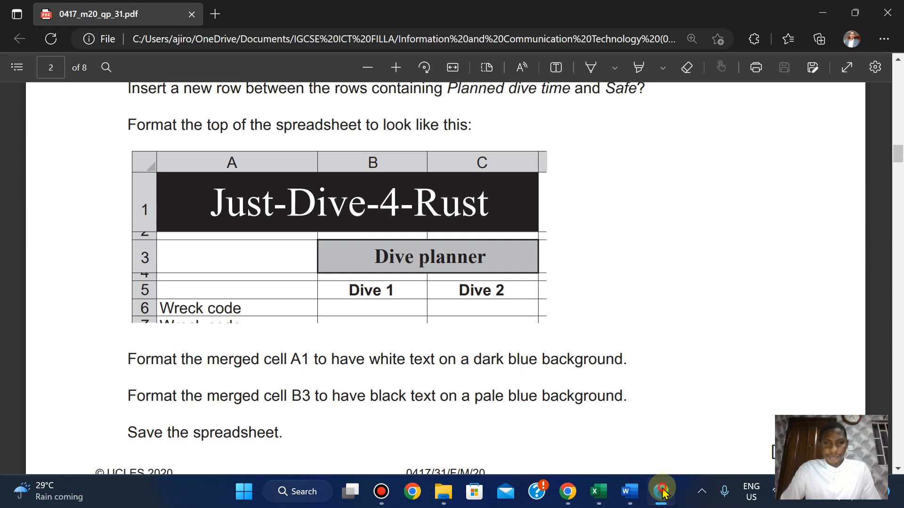
{"action": "left_click", "coordinate": [662, 493]}
{"action": "left_click_drag", "start_coordinate": [159, 214], "coordinate": [198, 215]}
{"action": "left_click", "coordinate": [352, 83]}
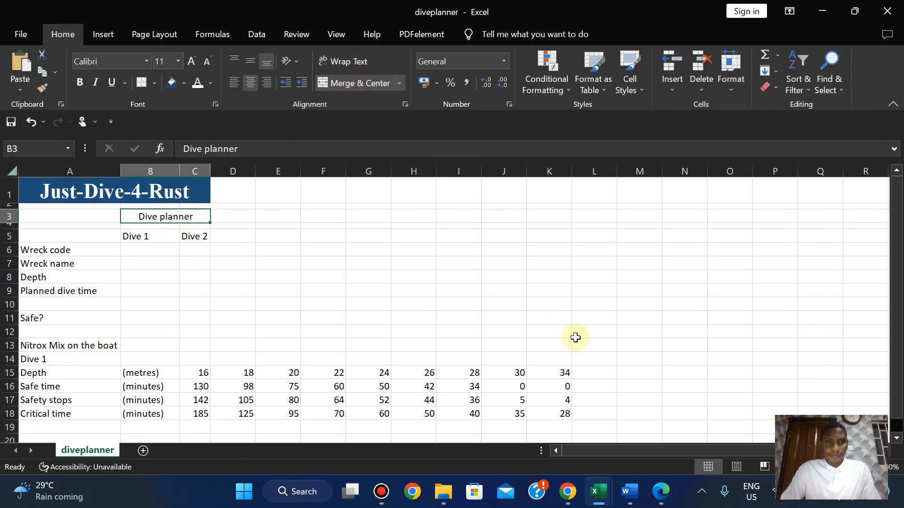
Set the Dive planner heading in Times New Roman, comparing with the exam paper.
{"action": "left_click", "coordinate": [660, 492]}
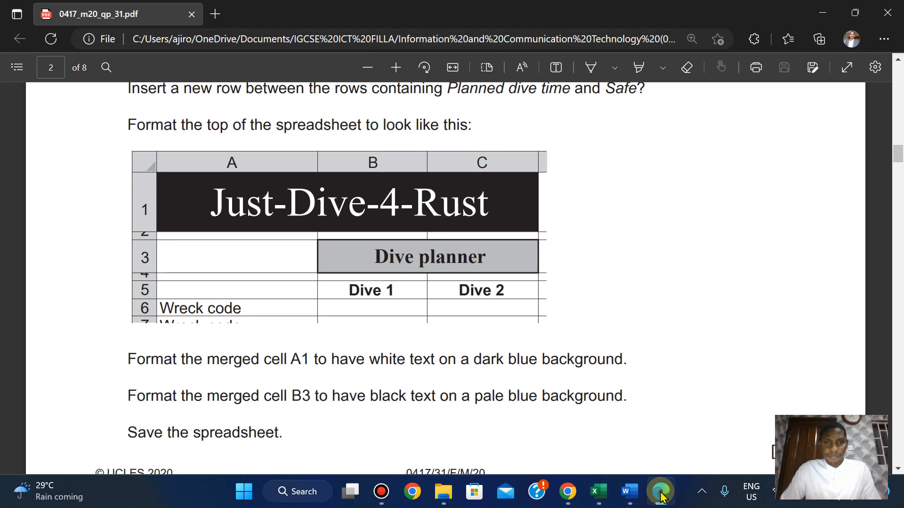
{"action": "left_click", "coordinate": [660, 492]}
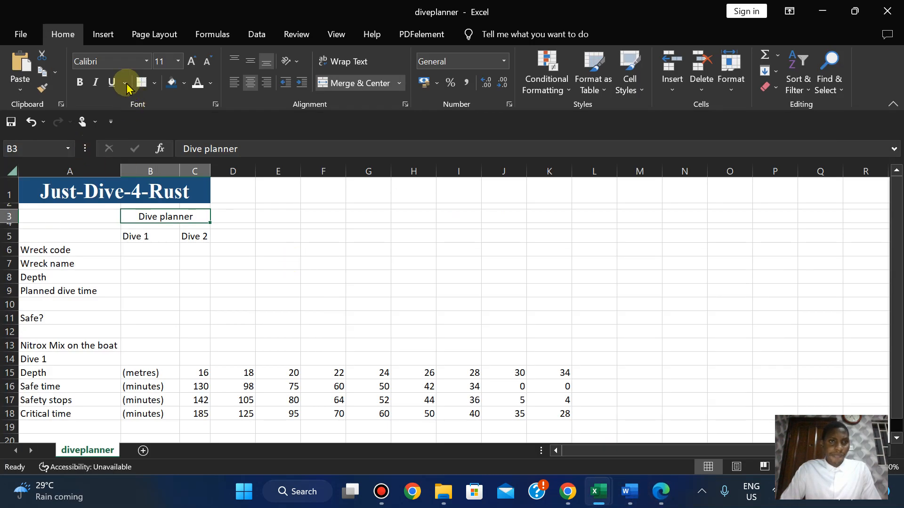
{"action": "left_click", "coordinate": [111, 61]}
{"action": "type", "text": "Times New Romar"}
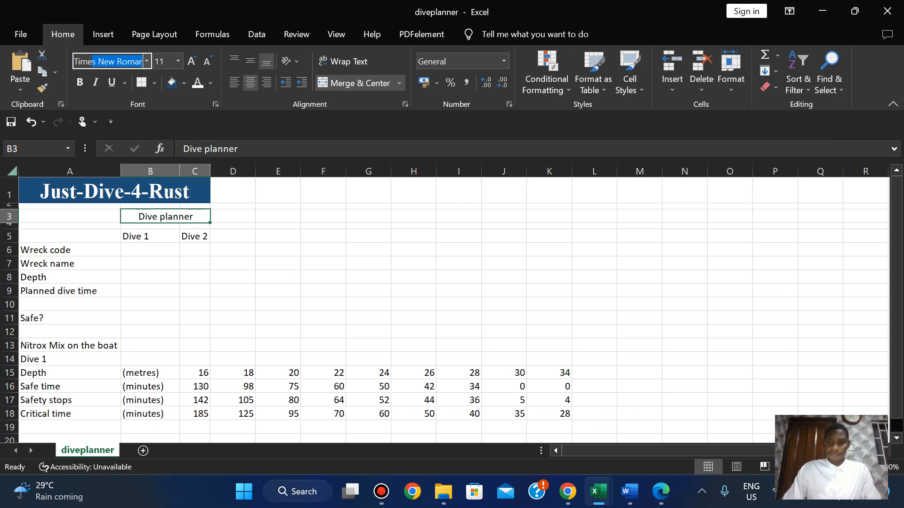
{"action": "key", "text": "Return"}
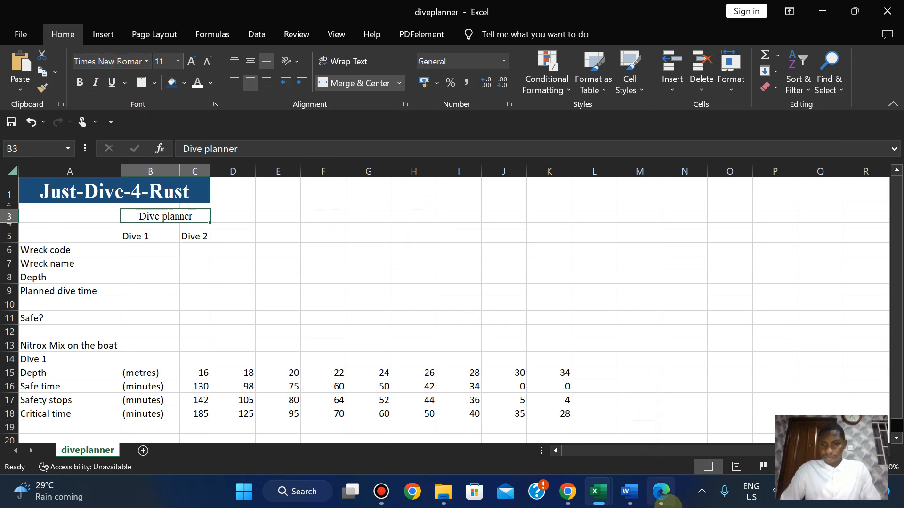
{"action": "left_click", "coordinate": [661, 493]}
{"action": "left_click", "coordinate": [661, 495]}
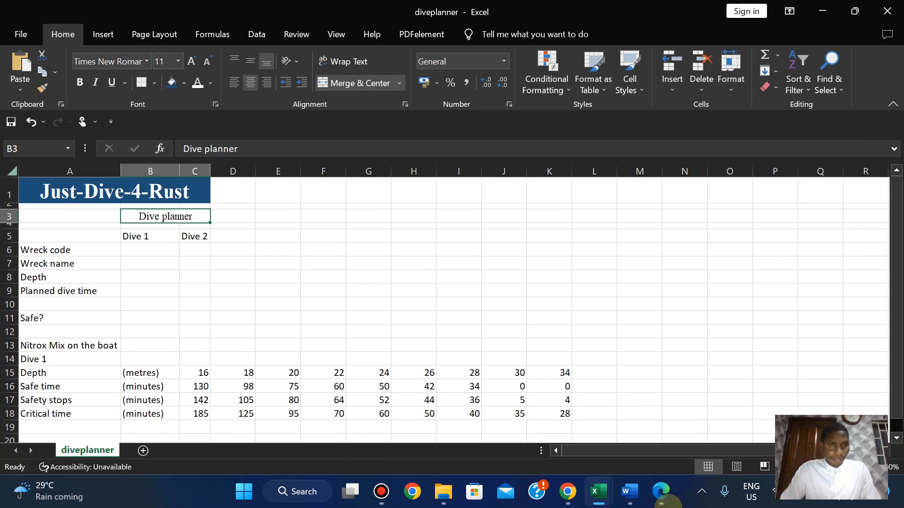
{"action": "left_click", "coordinate": [661, 493]}
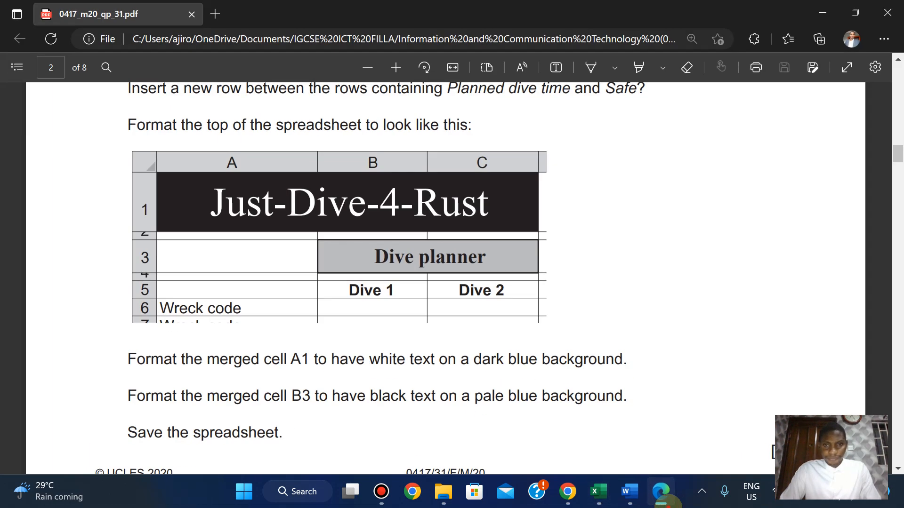
{"action": "left_click", "coordinate": [661, 493]}
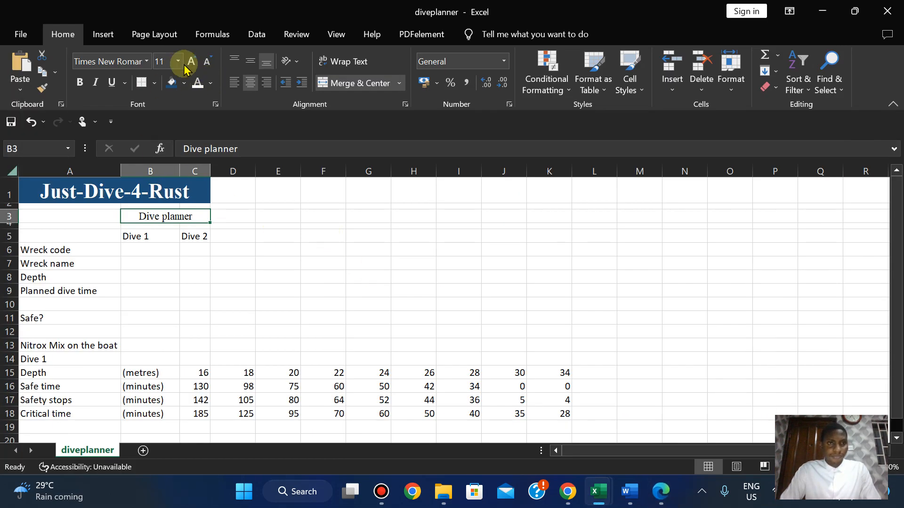
{"action": "left_click", "coordinate": [155, 83]}
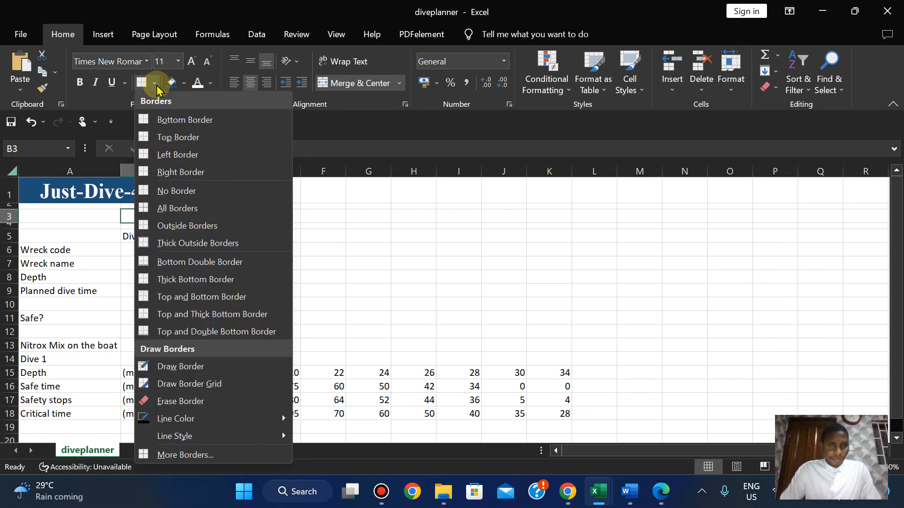
{"action": "left_click", "coordinate": [156, 86]}
{"action": "left_click", "coordinate": [661, 493]}
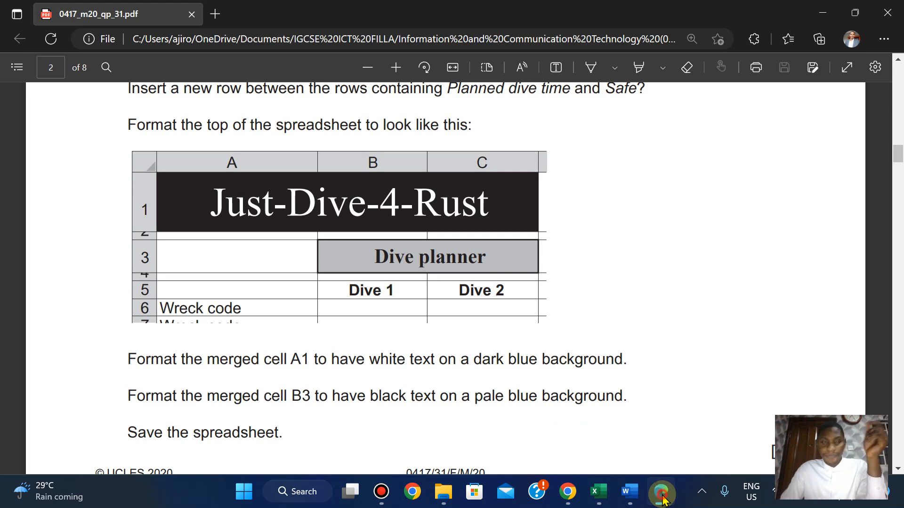
{"action": "left_click", "coordinate": [661, 493]}
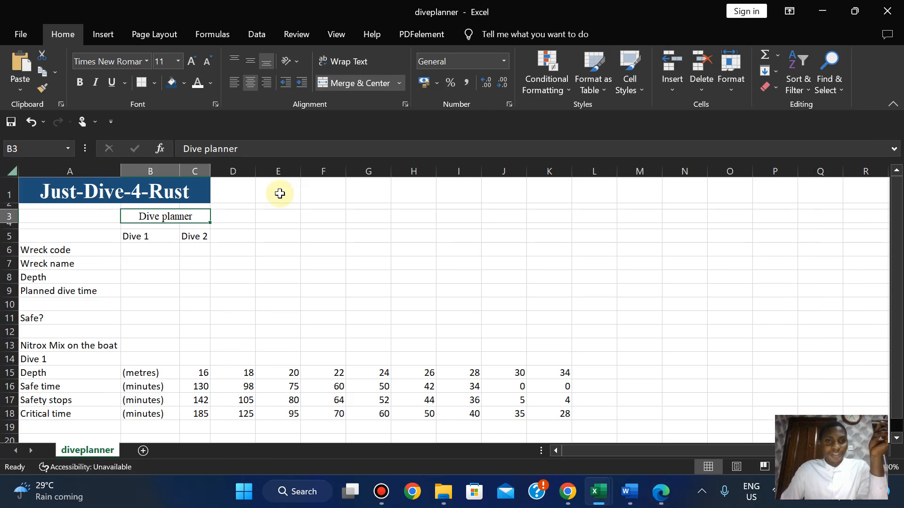
{"action": "left_click", "coordinate": [197, 196]}
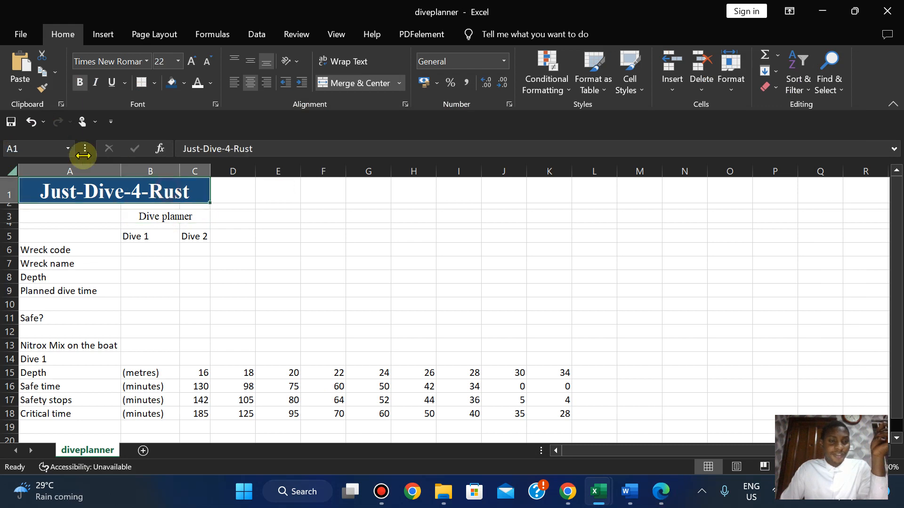
{"action": "left_click", "coordinate": [149, 214]}
{"action": "left_click", "coordinate": [111, 194]}
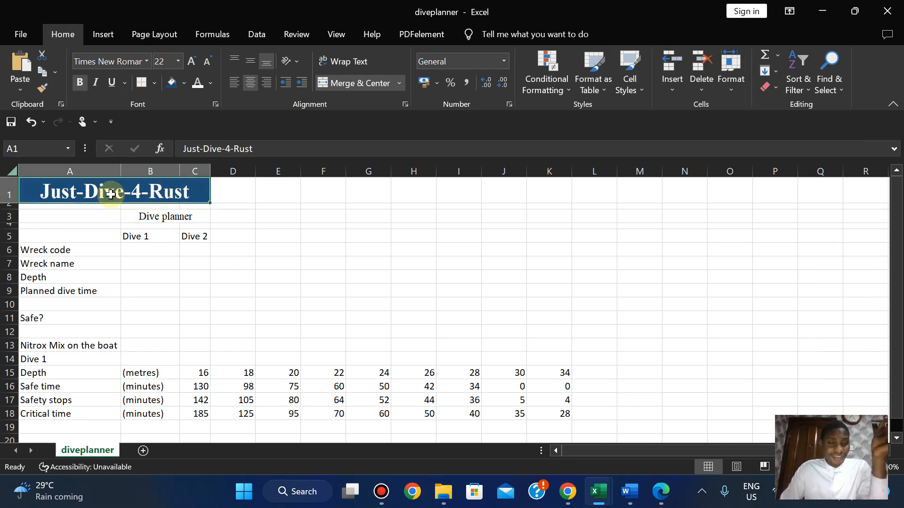
{"action": "left_click", "coordinate": [144, 220]}
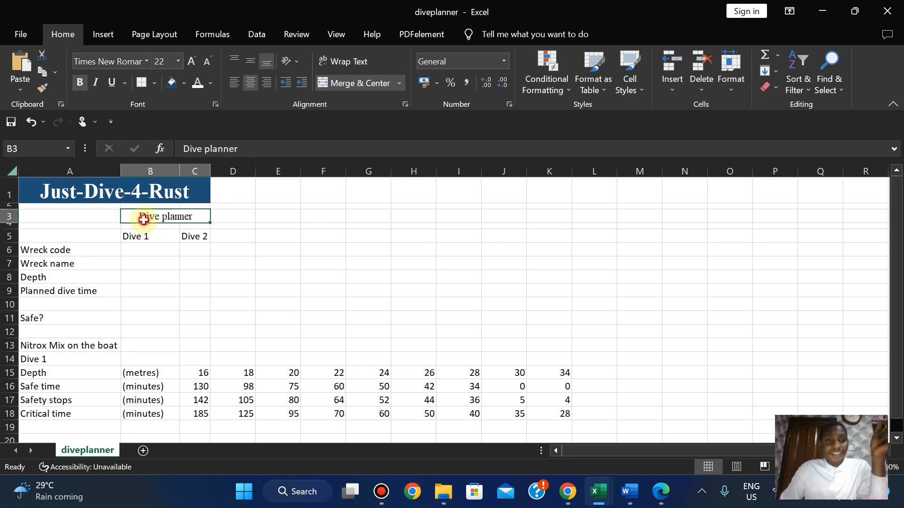
{"action": "left_click", "coordinate": [669, 493]}
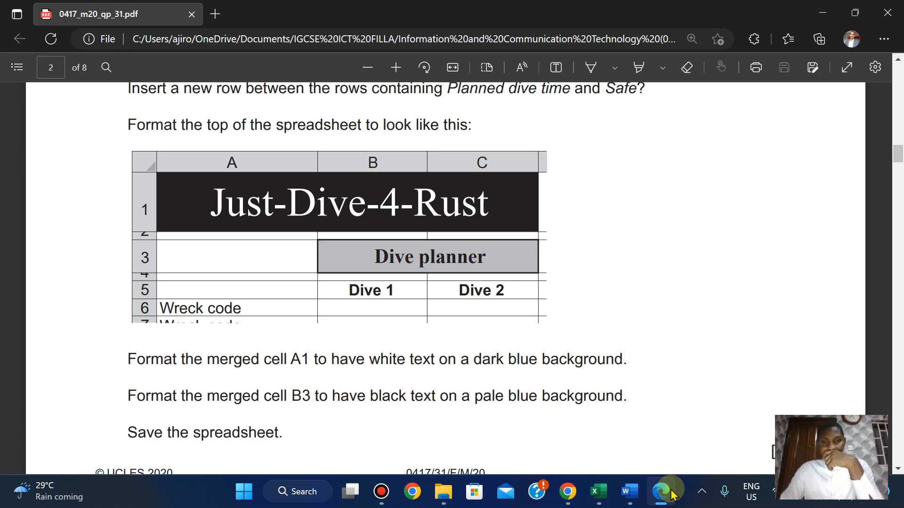
{"action": "left_click", "coordinate": [672, 494]}
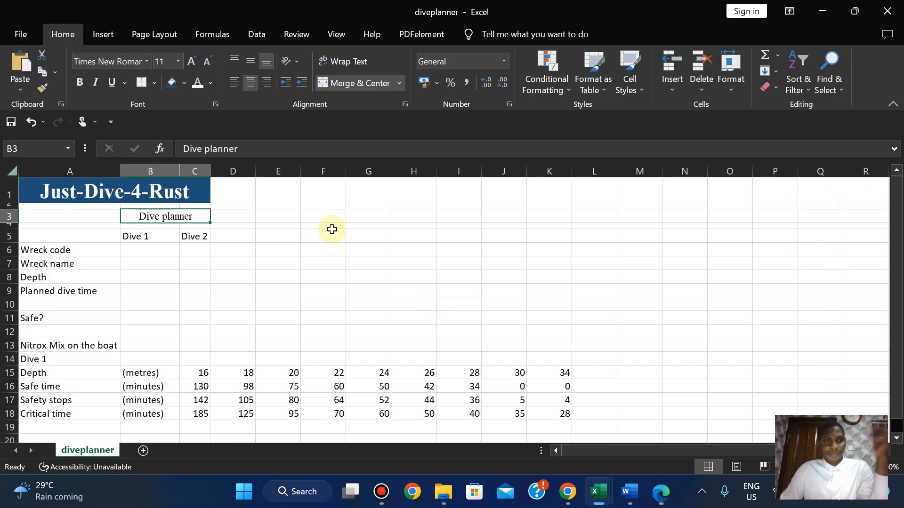
Give Dive planner black text and a Blue, Accent 1, Lighter 60% fill.
{"action": "left_click", "coordinate": [210, 85]}
{"action": "left_click", "coordinate": [209, 132]}
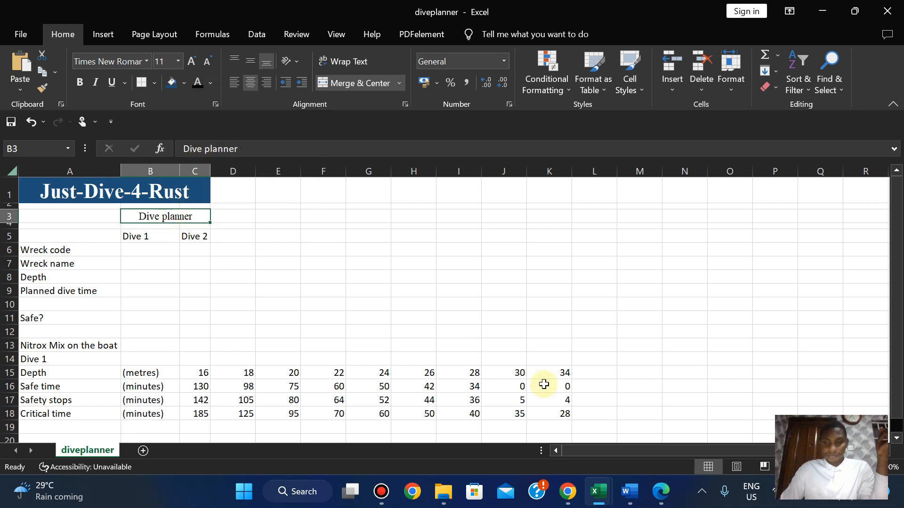
{"action": "left_click", "coordinate": [659, 501]}
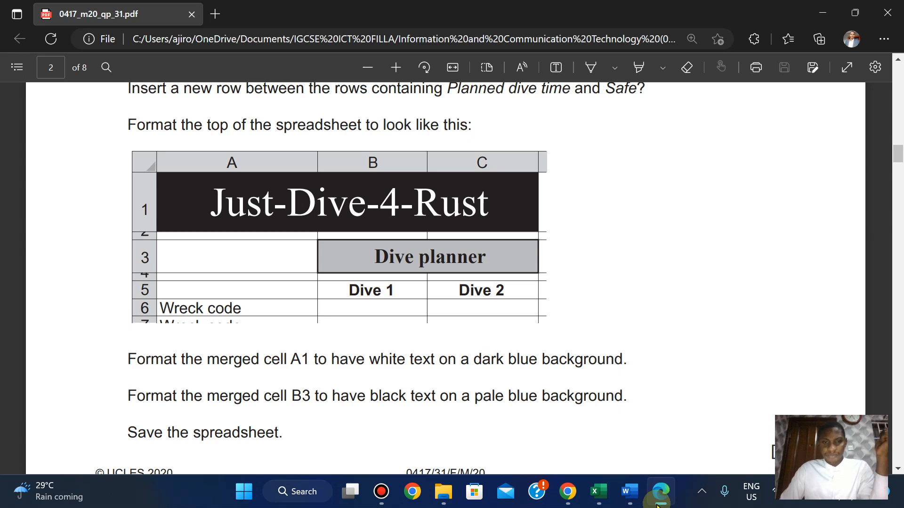
{"action": "left_click", "coordinate": [659, 502]}
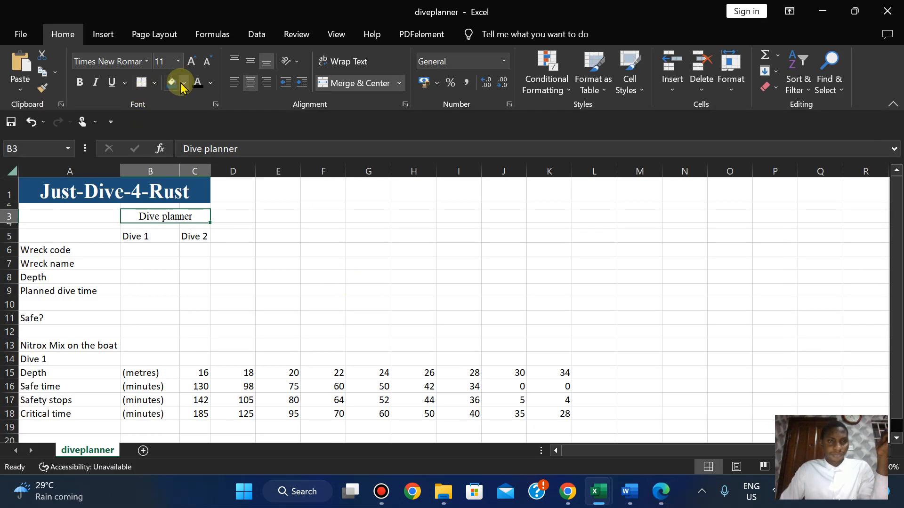
{"action": "left_click", "coordinate": [182, 84]}
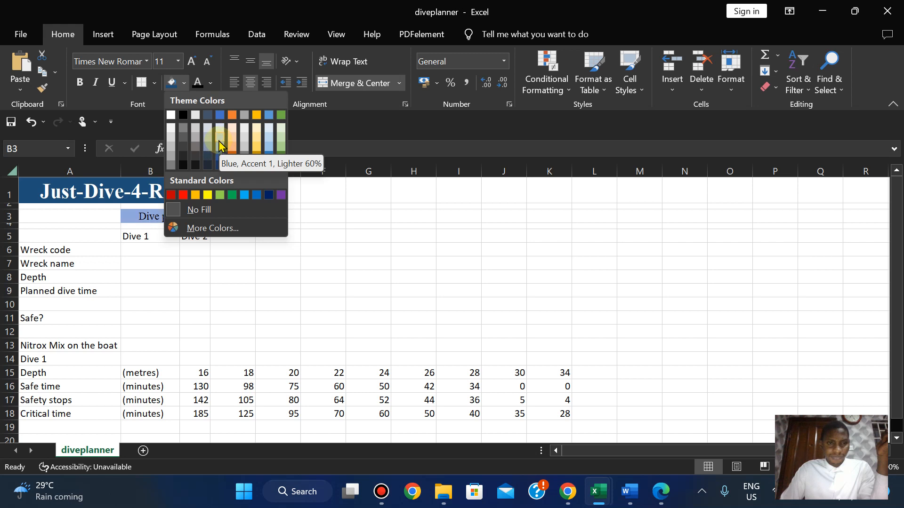
{"action": "left_click", "coordinate": [220, 143]}
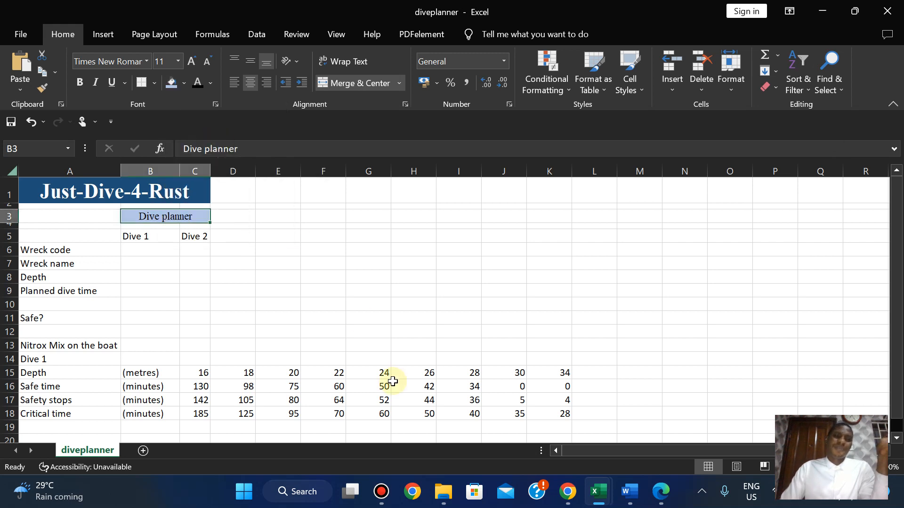
{"action": "left_click", "coordinate": [661, 492]}
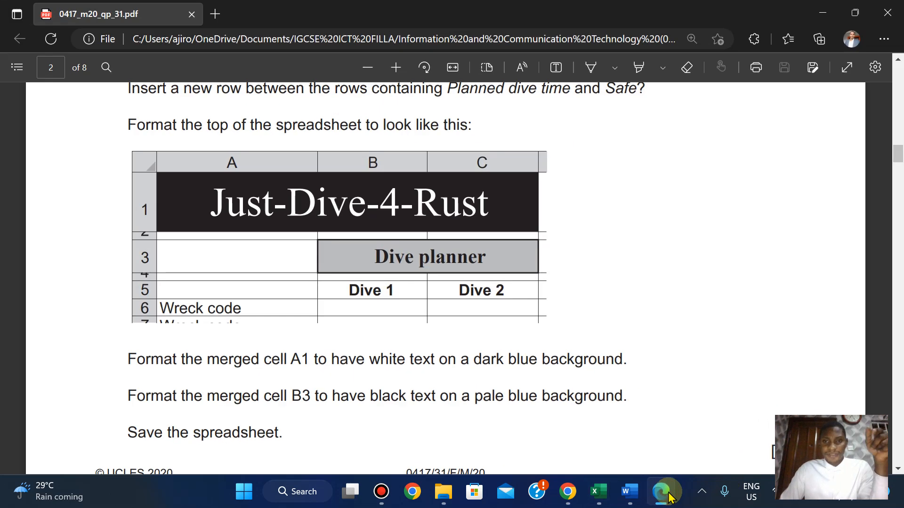
Put a solid-line outside border around the merged Dive planner cell B3:C3.
{"action": "key", "text": "alt+Tab"}
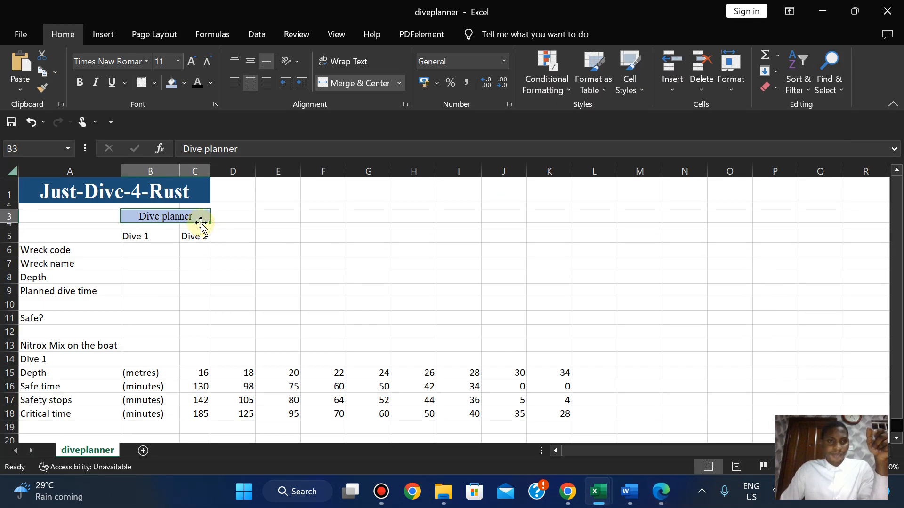
{"action": "left_click", "coordinate": [156, 84]}
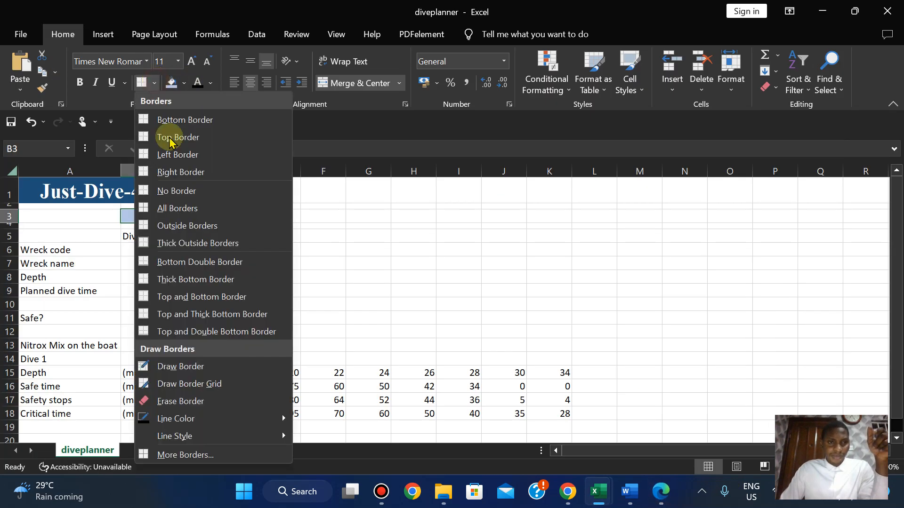
{"action": "left_click", "coordinate": [191, 227]}
{"action": "left_click", "coordinate": [154, 84]}
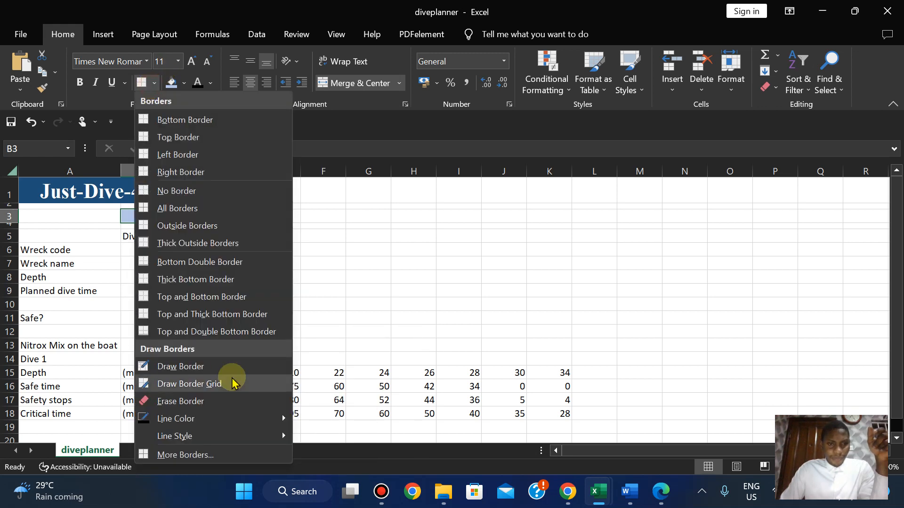
{"action": "mouse_move", "coordinate": [254, 433]}
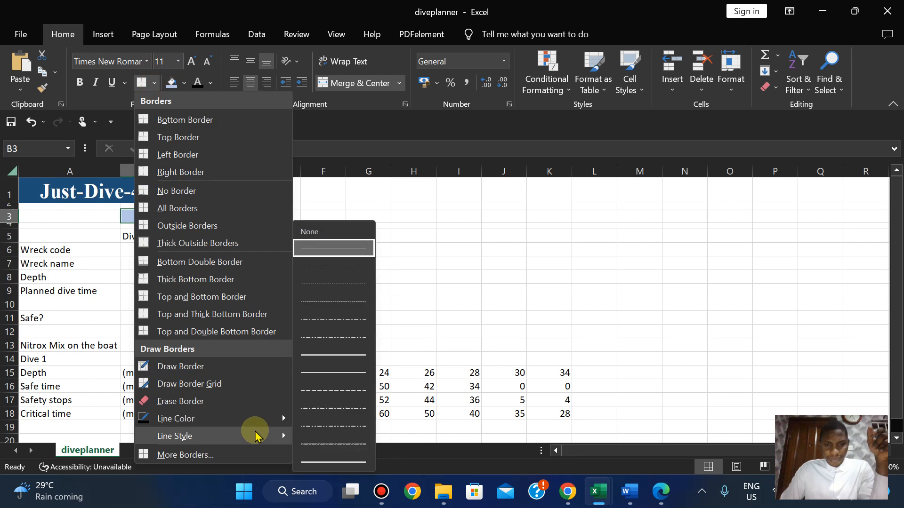
{"action": "left_click", "coordinate": [339, 372]}
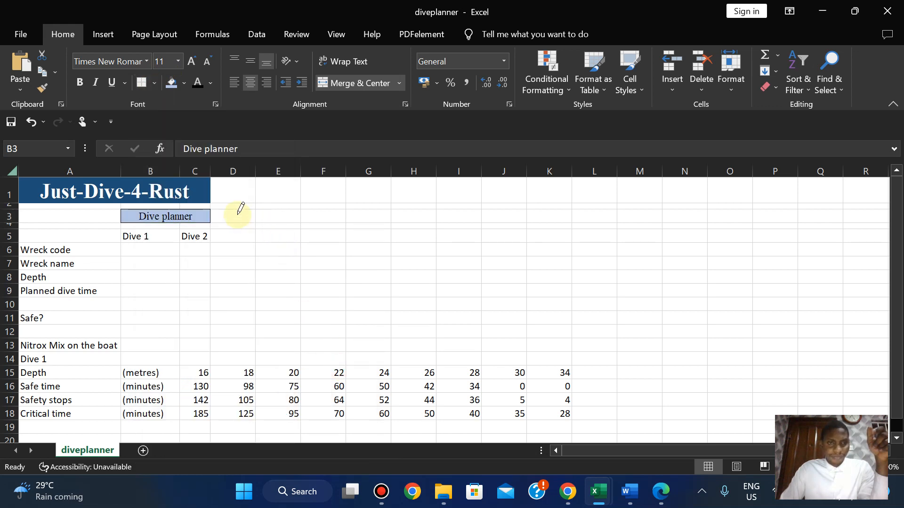
{"action": "left_click", "coordinate": [154, 84]}
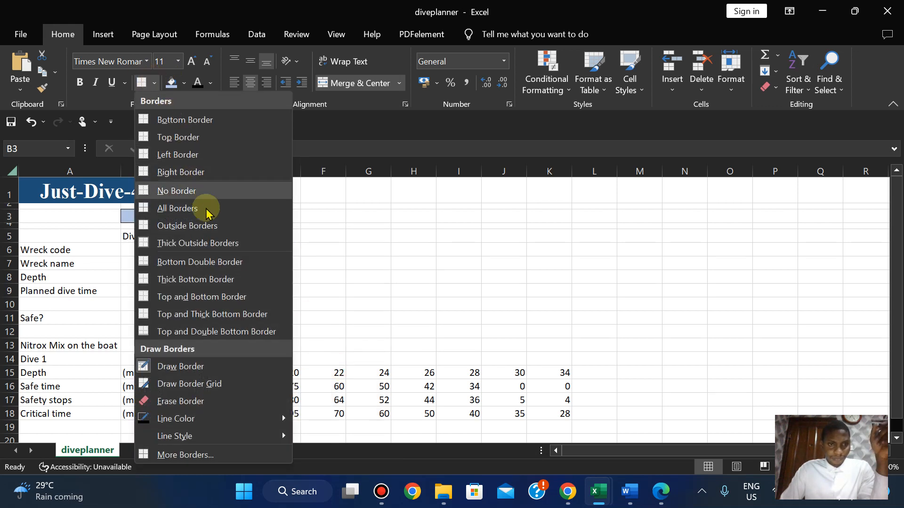
{"action": "left_click", "coordinate": [202, 227]}
{"action": "left_click", "coordinate": [240, 245]}
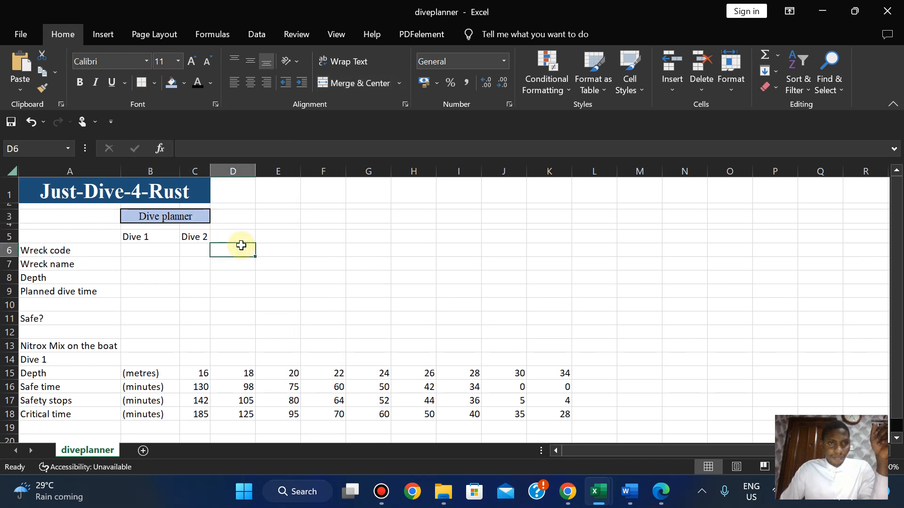
Make the Dive 1 and Dive 2 headings in B5:C5 centred, bold Arial.
{"action": "left_click", "coordinate": [661, 500]}
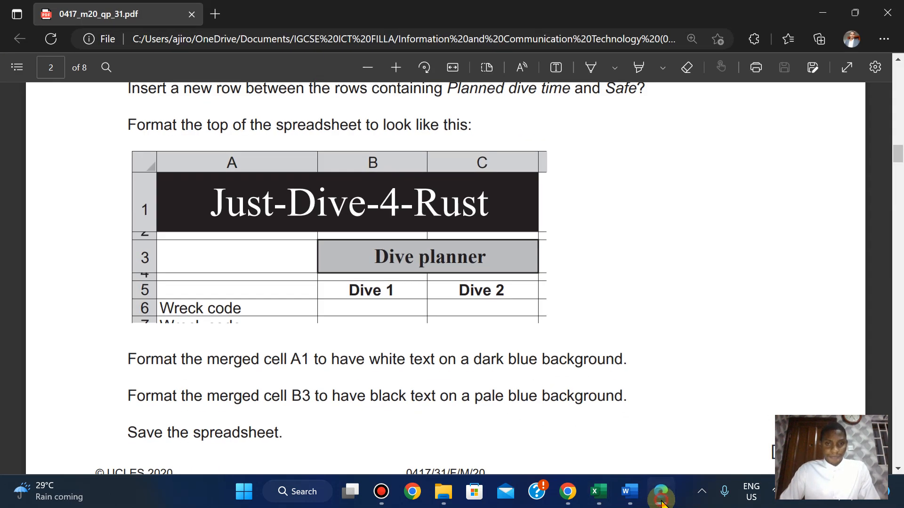
{"action": "left_click", "coordinate": [661, 502]}
{"action": "left_click", "coordinate": [661, 502]}
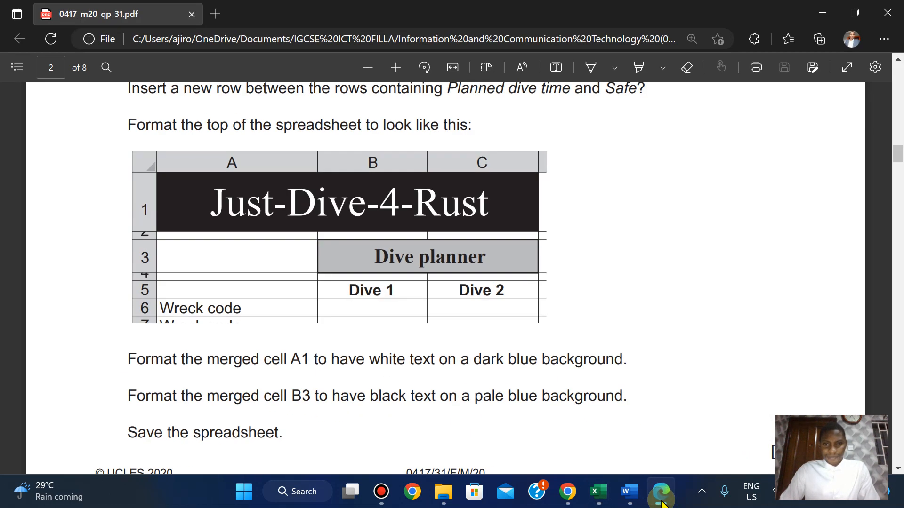
{"action": "left_click", "coordinate": [660, 501]}
{"action": "left_click", "coordinate": [156, 237]}
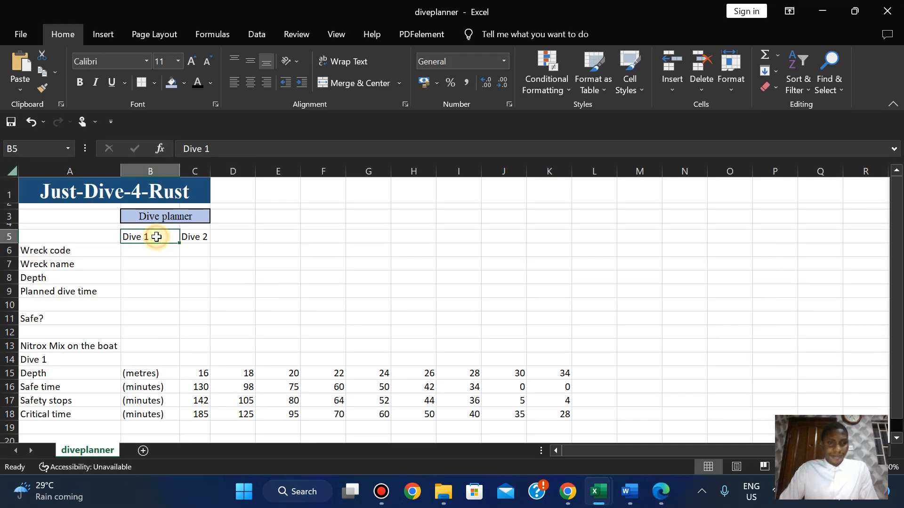
{"action": "left_click", "coordinate": [201, 240], "text": "ctrl"}
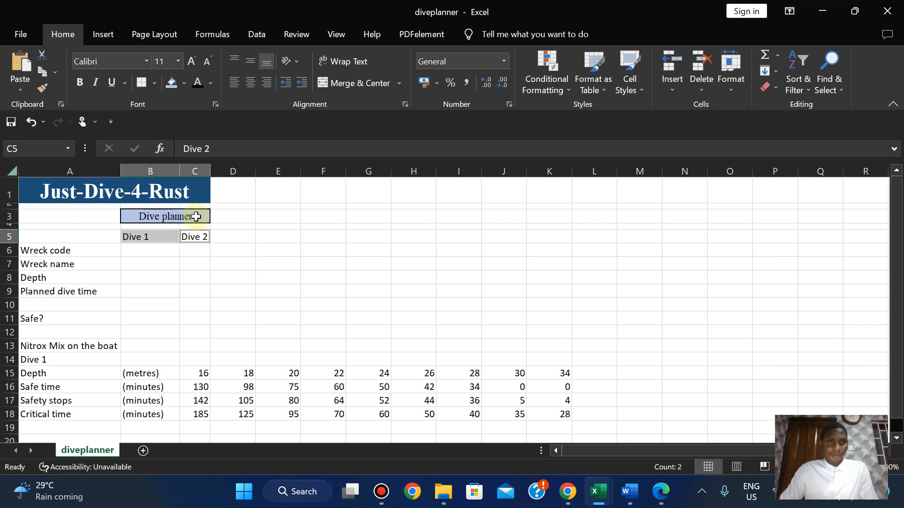
{"action": "left_click", "coordinate": [253, 89]}
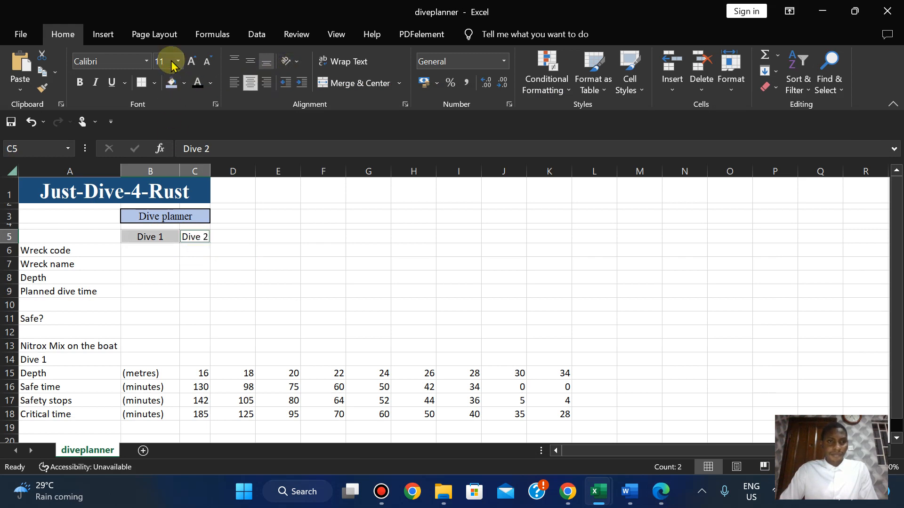
{"action": "left_click", "coordinate": [108, 63]}
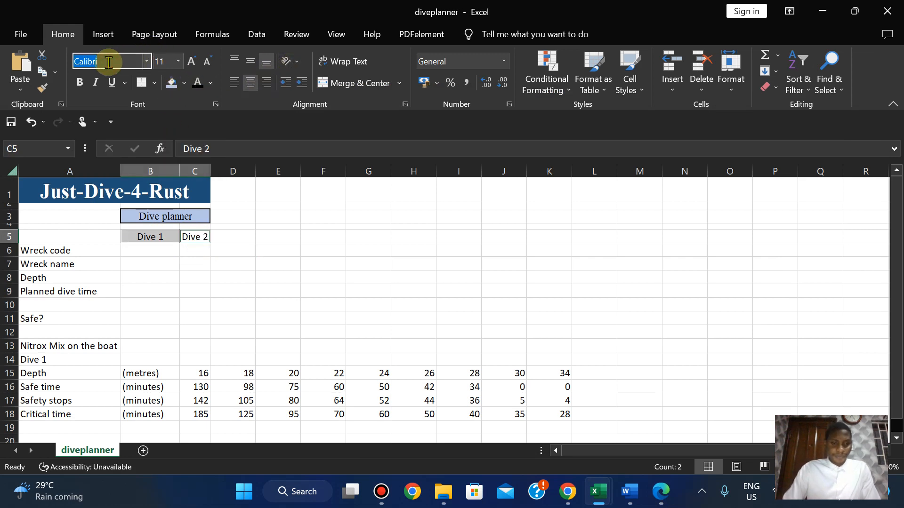
{"action": "type", "text": "Arial"}
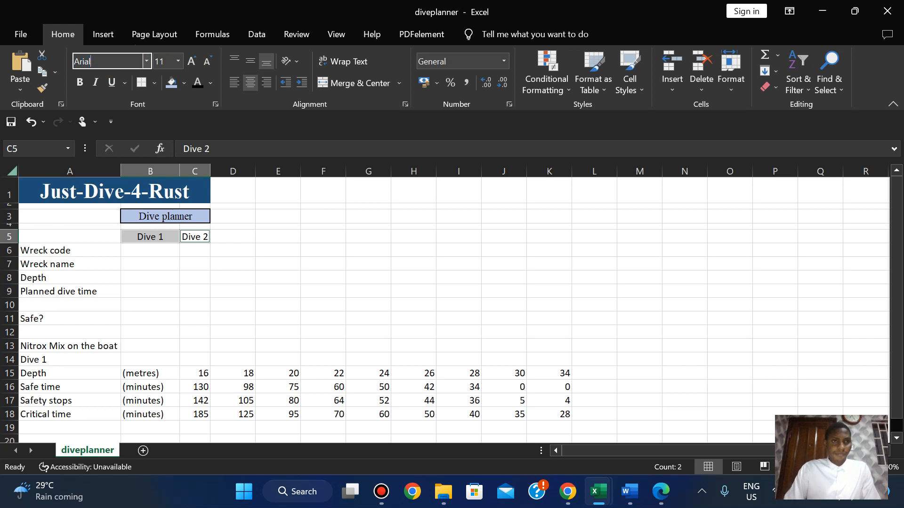
{"action": "key", "text": "Return"}
{"action": "left_click", "coordinate": [79, 90]}
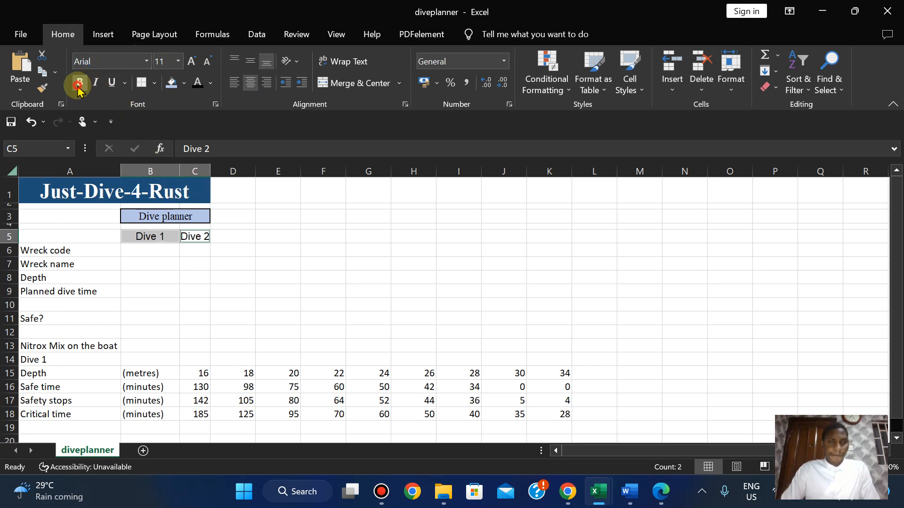
Widen column C slightly after checking the task sheet.
{"action": "left_click", "coordinate": [659, 492]}
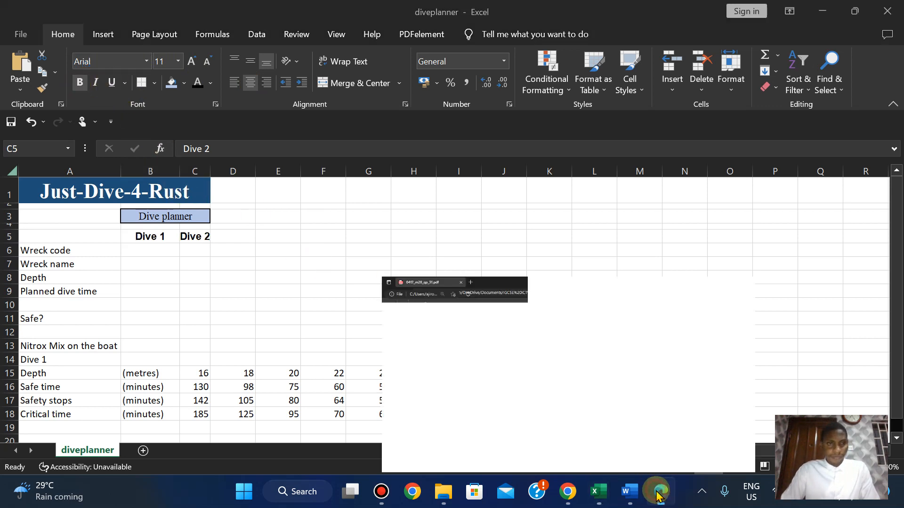
{"action": "left_click", "coordinate": [659, 491]}
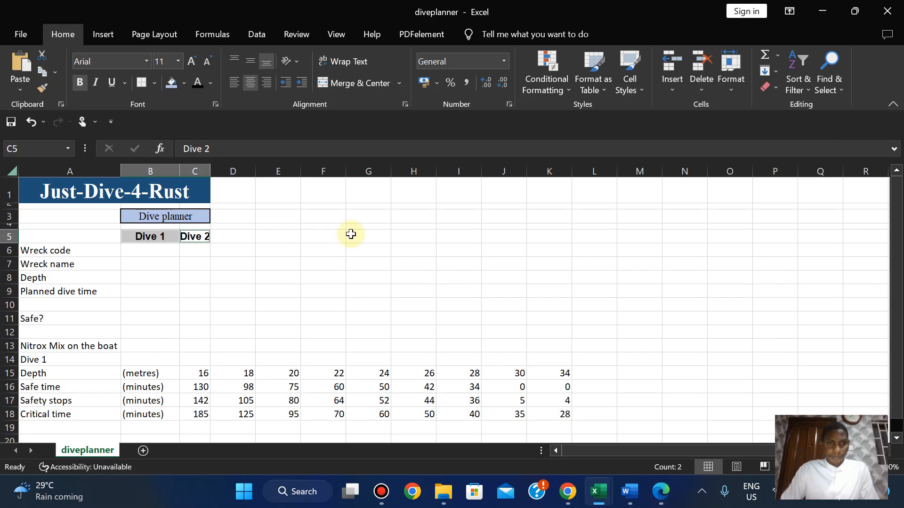
{"action": "left_click_drag", "start_coordinate": [210, 167], "coordinate": [232, 168]}
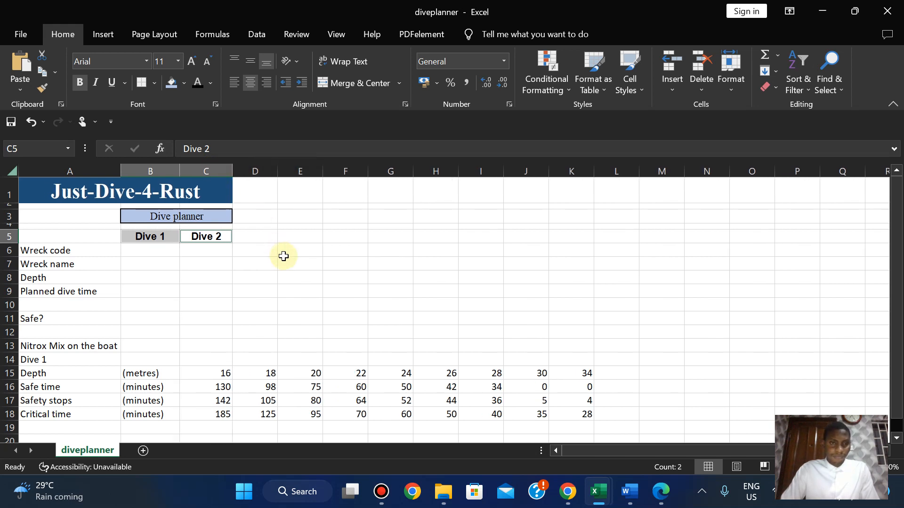
Adjust the widths of columns B and C, then compare with the exam paper's sample.
{"action": "left_click", "coordinate": [659, 494]}
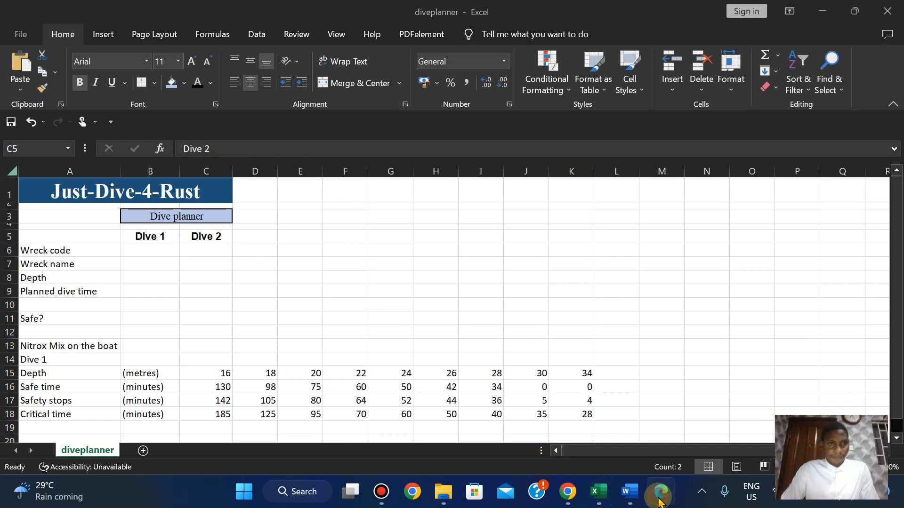
{"action": "left_click", "coordinate": [660, 499]}
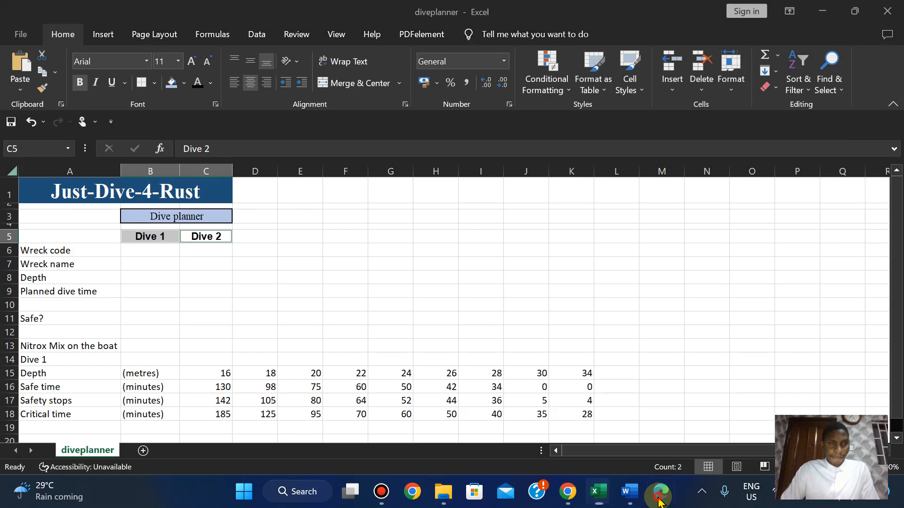
{"action": "left_click", "coordinate": [659, 499]}
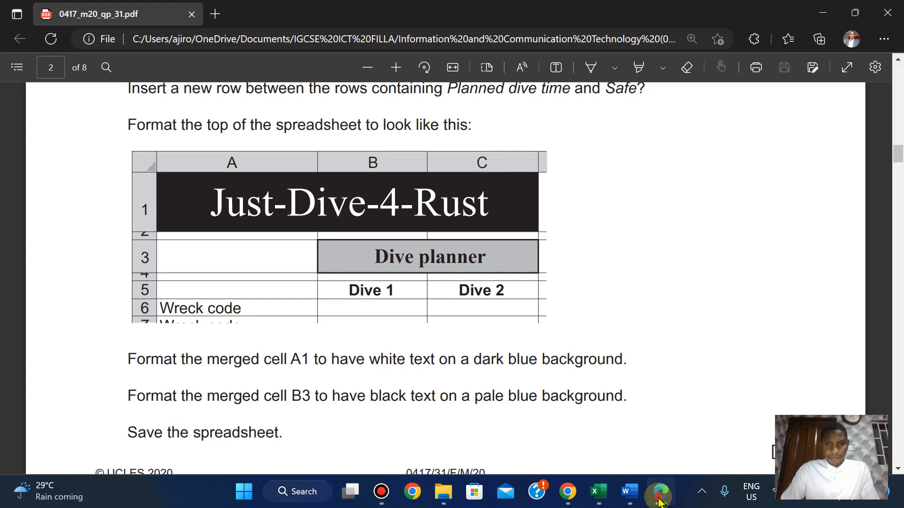
{"action": "left_click", "coordinate": [660, 500]}
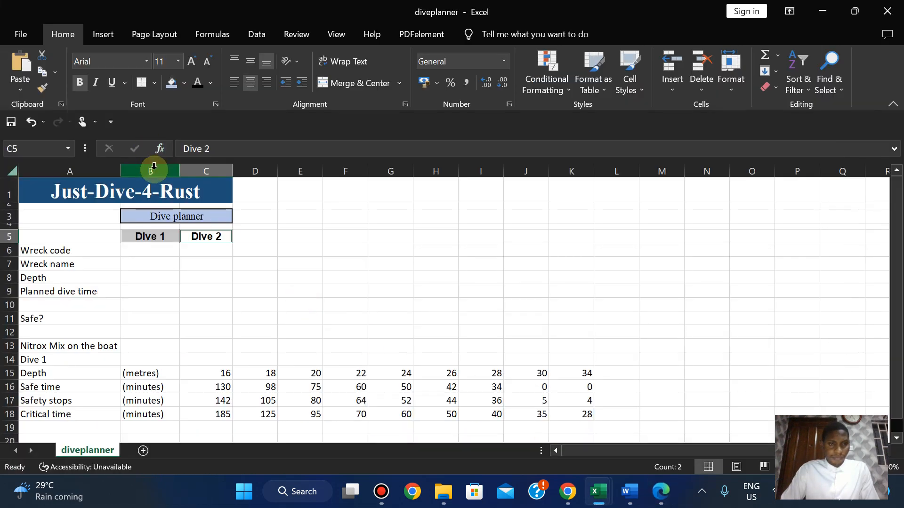
{"action": "left_click_drag", "start_coordinate": [154, 166], "coordinate": [236, 171]}
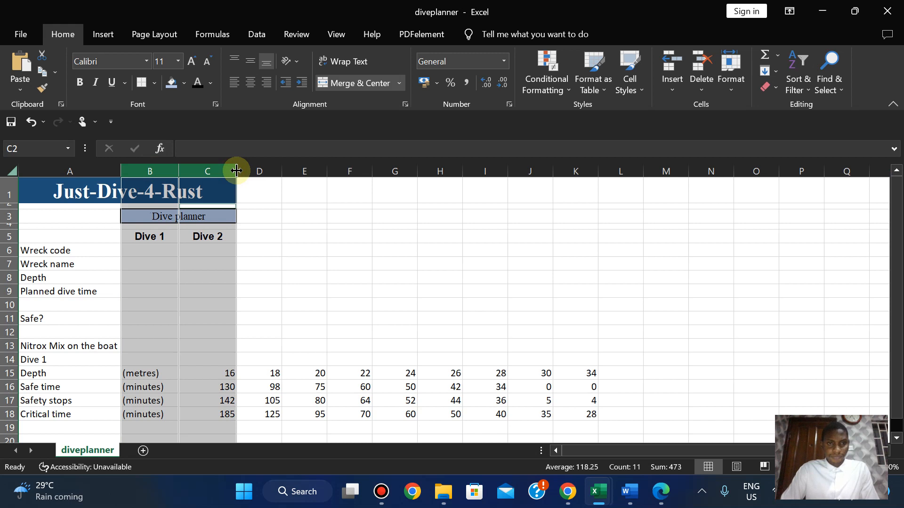
{"action": "left_click", "coordinate": [264, 261]}
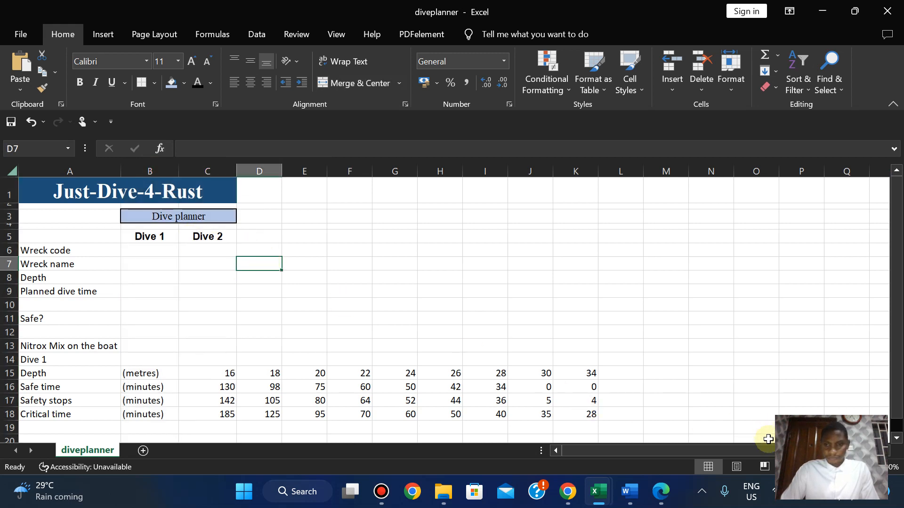
{"action": "left_click", "coordinate": [661, 500]}
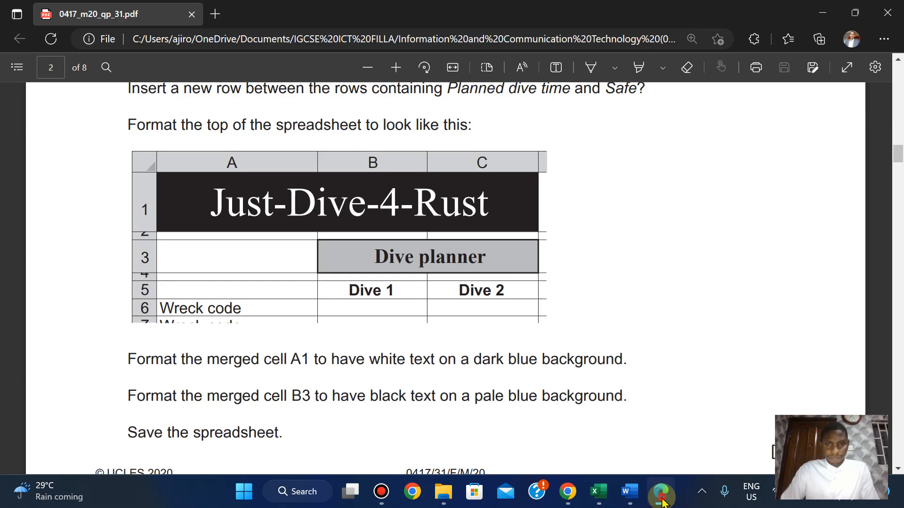
Make the Dive planner heading in merged cell B3 bold.
{"action": "left_click", "coordinate": [661, 500]}
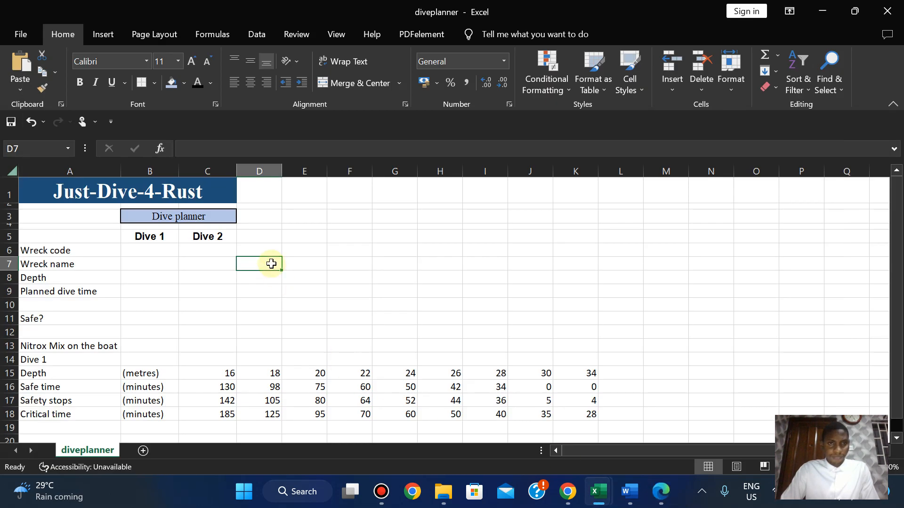
{"action": "left_click", "coordinate": [204, 236]}
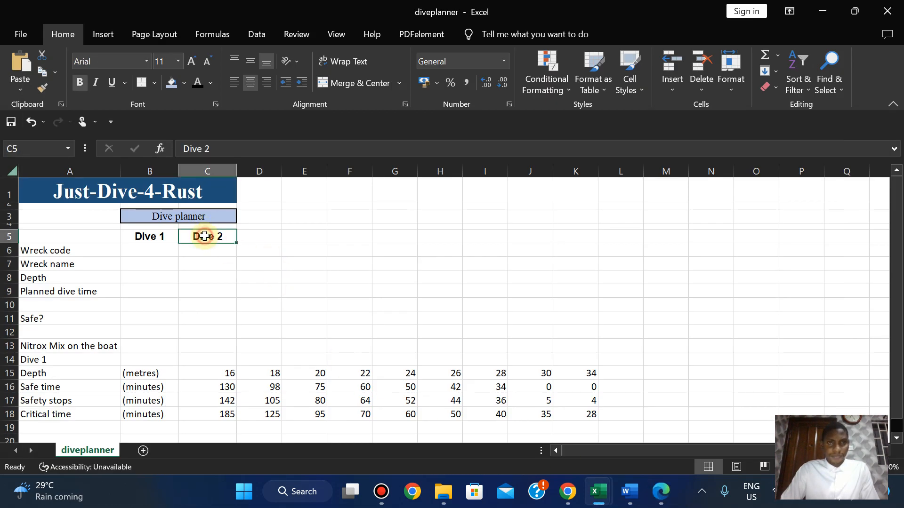
{"action": "left_click", "coordinate": [153, 237]}
{"action": "left_click", "coordinate": [661, 494]}
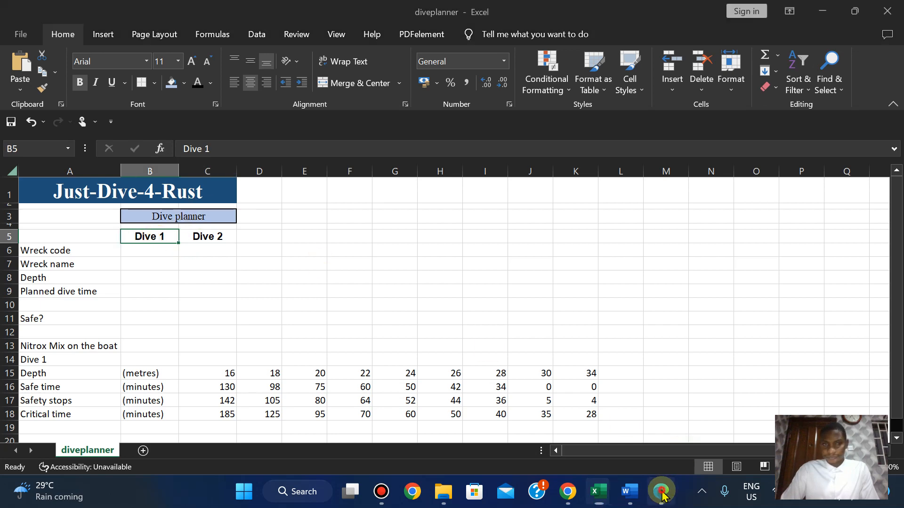
{"action": "left_click", "coordinate": [662, 493]}
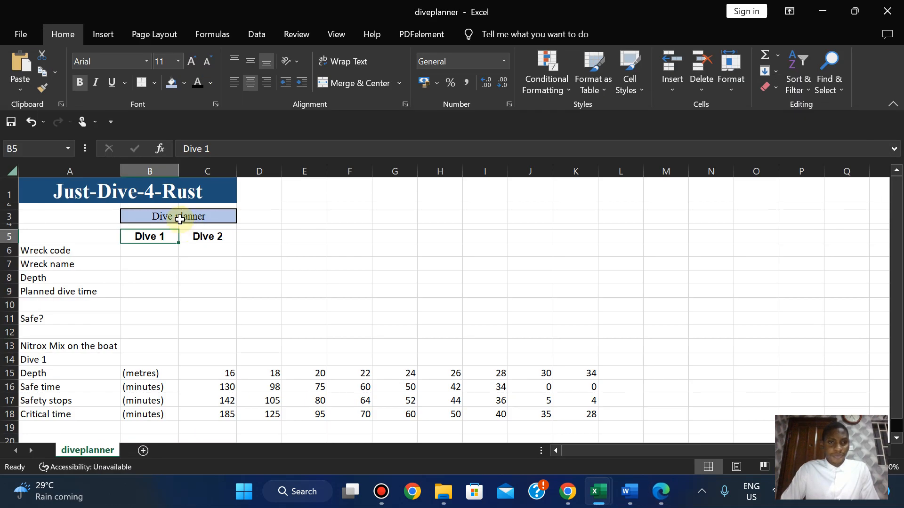
{"action": "left_click", "coordinate": [179, 219]}
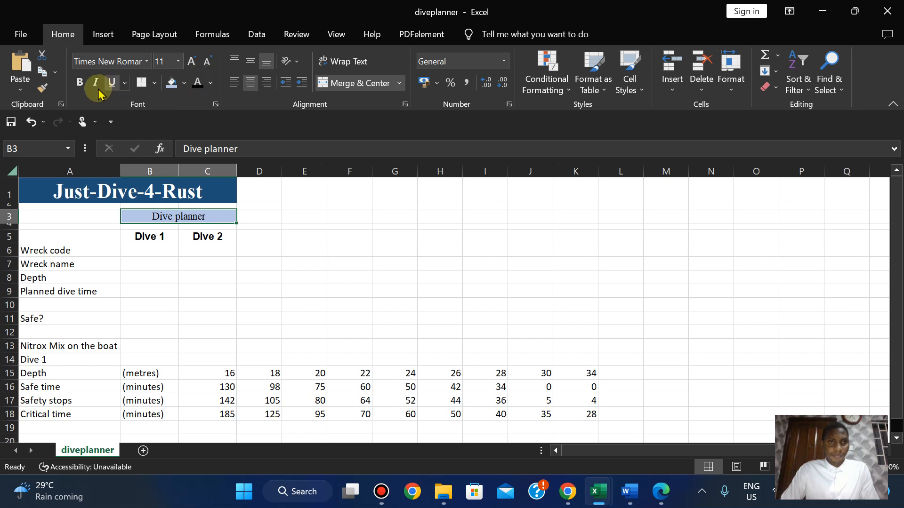
{"action": "left_click", "coordinate": [79, 82]}
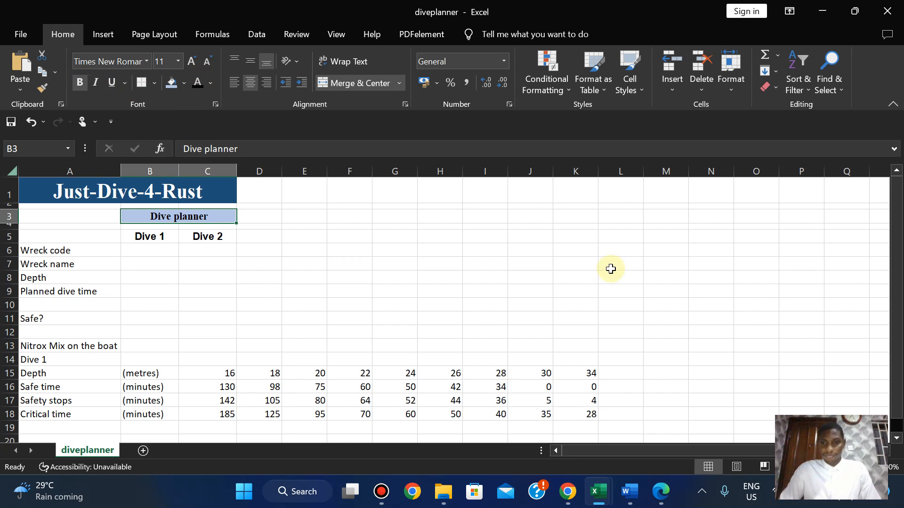
Compare the formatted top rows with the exam paper's sample layout.
{"action": "left_click", "coordinate": [663, 493]}
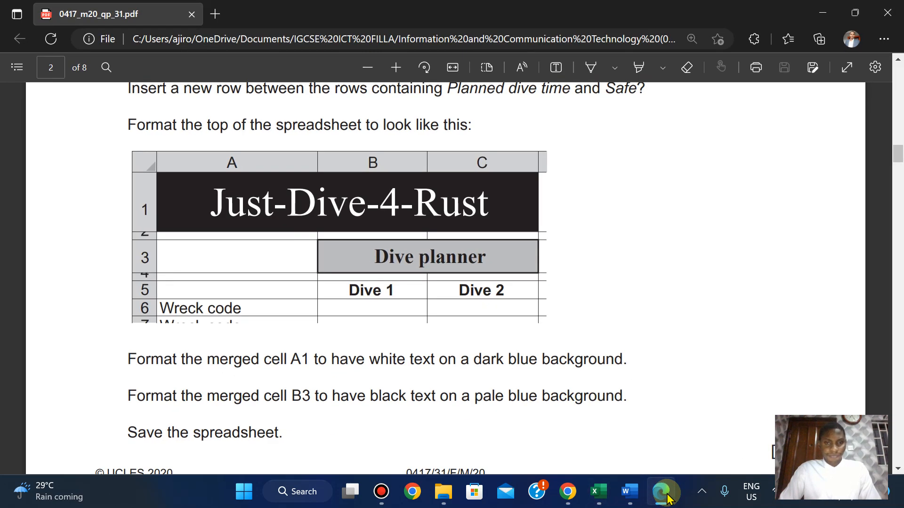
{"action": "left_click", "coordinate": [667, 498]}
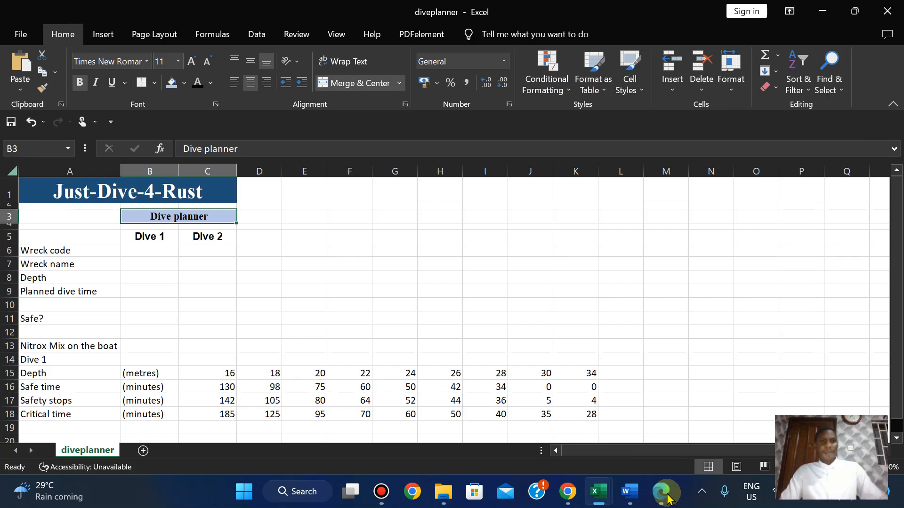
{"action": "mouse_move", "coordinate": [372, 4]}
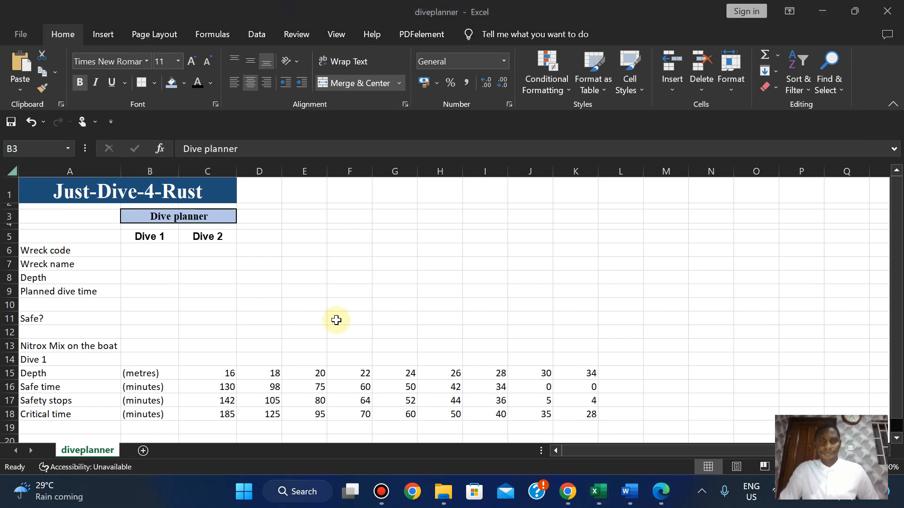
{"action": "left_click", "coordinate": [660, 495]}
{"action": "scroll", "coordinate": [603, 269], "scroll_direction": "down", "scroll_amount": 2}
{"action": "scroll", "coordinate": [602, 268], "scroll_direction": "down", "scroll_amount": 2}
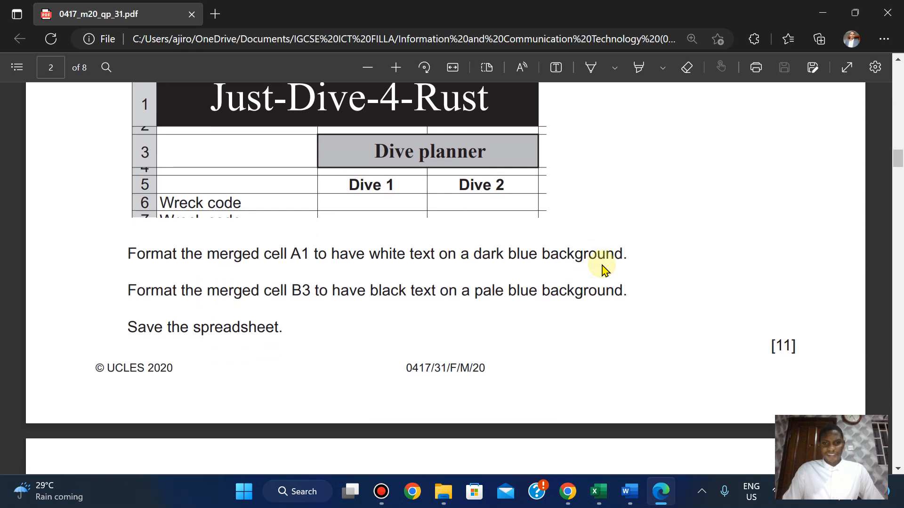
{"action": "scroll", "coordinate": [602, 268], "scroll_direction": "up", "scroll_amount": 1}
{"action": "mouse_move", "coordinate": [595, 498]}
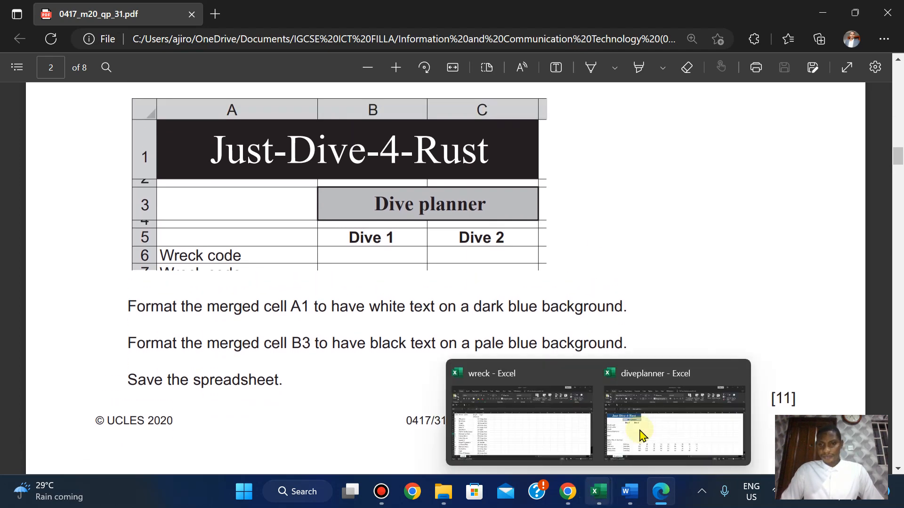
{"action": "left_click", "coordinate": [637, 429]}
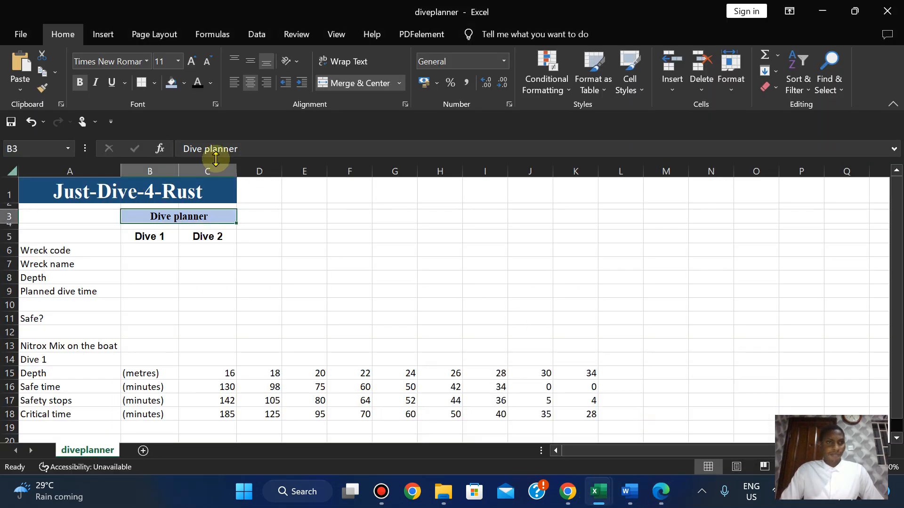
Attempt a plain save and dismiss the CSV format warning.
{"action": "left_click", "coordinate": [21, 34]}
{"action": "left_click", "coordinate": [35, 195]}
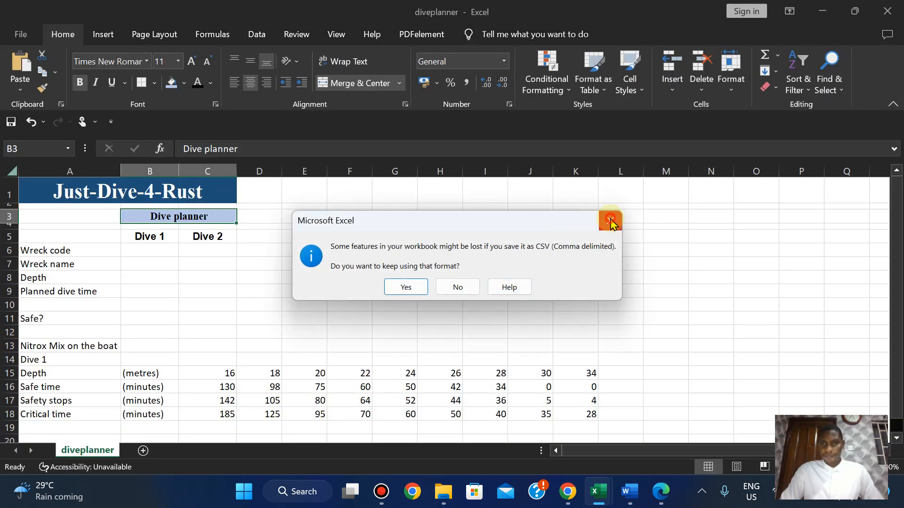
{"action": "left_click", "coordinate": [610, 223]}
{"action": "left_click", "coordinate": [24, 44]}
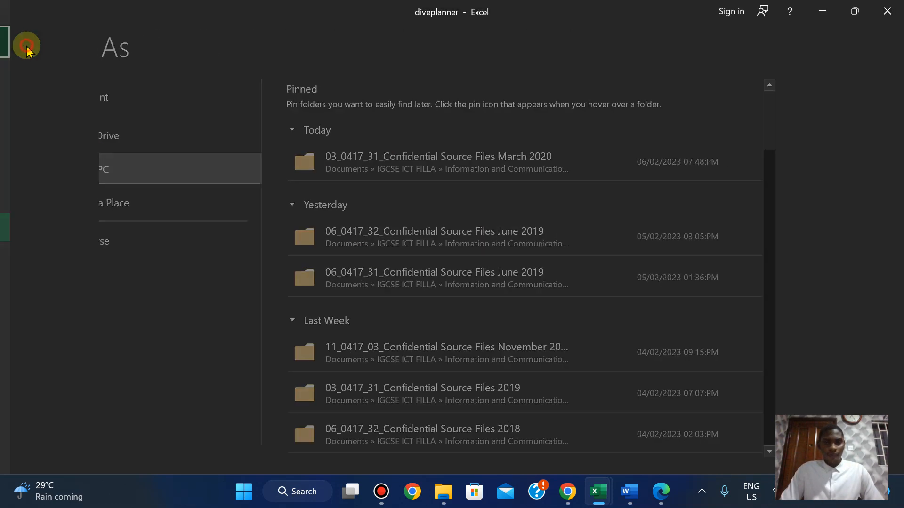
Find the exam paper's instruction about saving the file.
{"action": "left_click", "coordinate": [662, 495]}
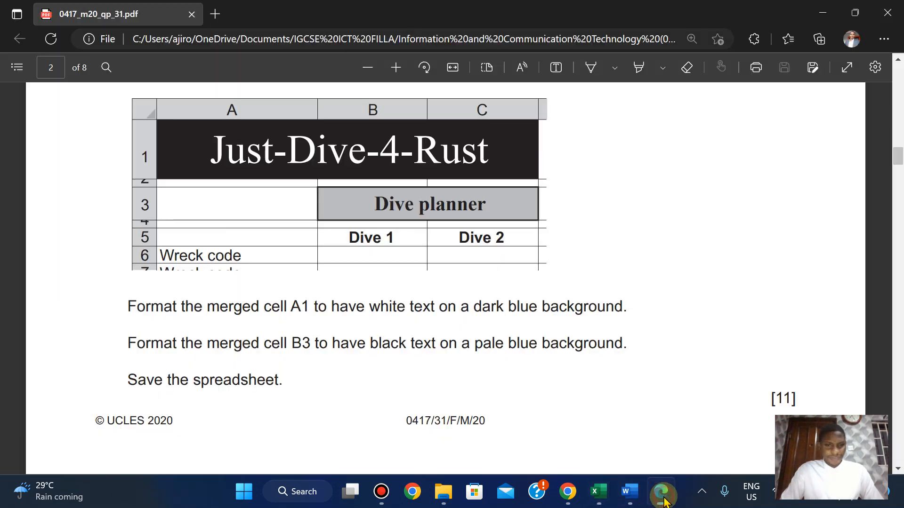
{"action": "key", "text": "Up"}
{"action": "key", "text": "Up"}
{"action": "key", "text": "Down"}
{"action": "key", "text": "Down"}
{"action": "key", "text": "Down"}
{"action": "key", "text": "Down"}
{"action": "key", "text": "Down"}
{"action": "key", "text": "Down"}
{"action": "key", "text": "Down"}
{"action": "key", "text": "Down"}
{"action": "key", "text": "Down"}
{"action": "key", "text": "Down"}
{"action": "key", "text": "Down"}
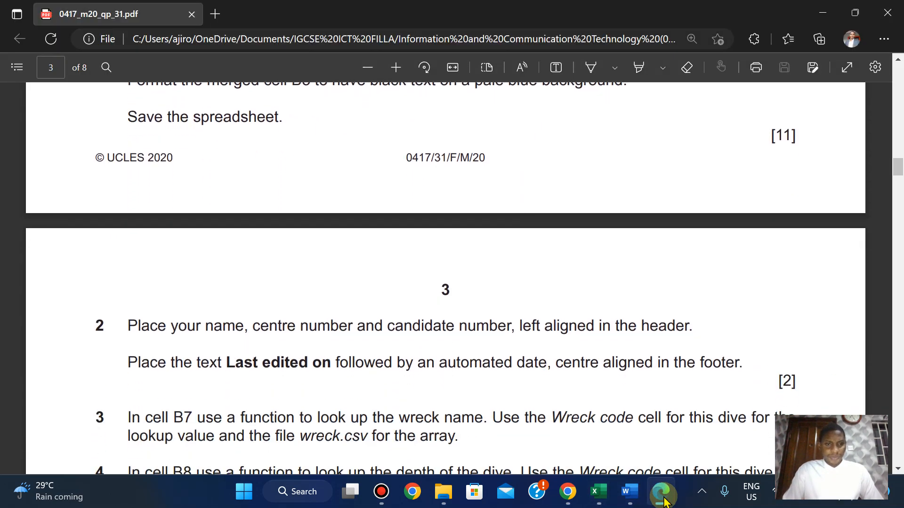
{"action": "key", "text": "Up"}
{"action": "key", "text": "Up"}
{"action": "key", "text": "Up"}
{"action": "key", "text": "Up"}
{"action": "key", "text": "Up"}
{"action": "key", "text": "Up"}
{"action": "key", "text": "Up"}
{"action": "key", "text": "Up"}
{"action": "key", "text": "Up"}
{"action": "key", "text": "Up"}
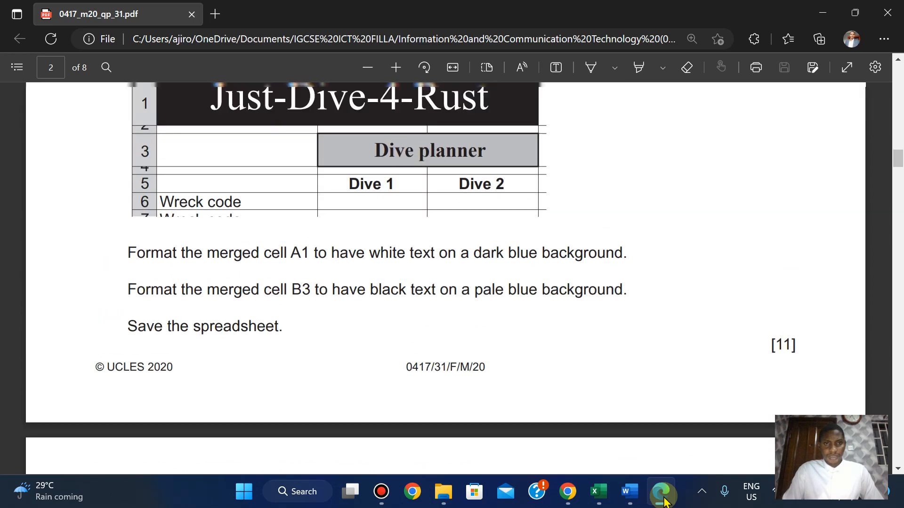
{"action": "key", "text": "Down"}
{"action": "key", "text": "Down"}
{"action": "key", "text": "Down"}
{"action": "key", "text": "Up"}
{"action": "key", "text": "Up"}
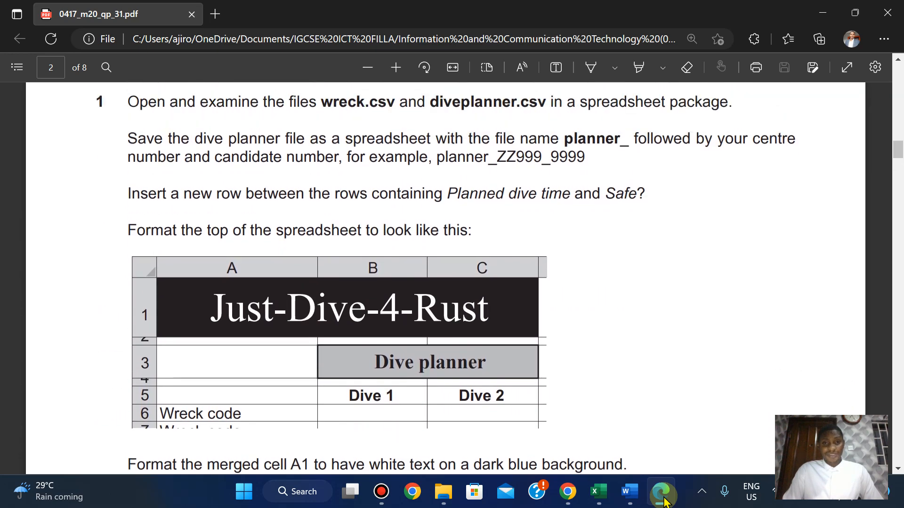
{"action": "mouse_move", "coordinate": [598, 492]}
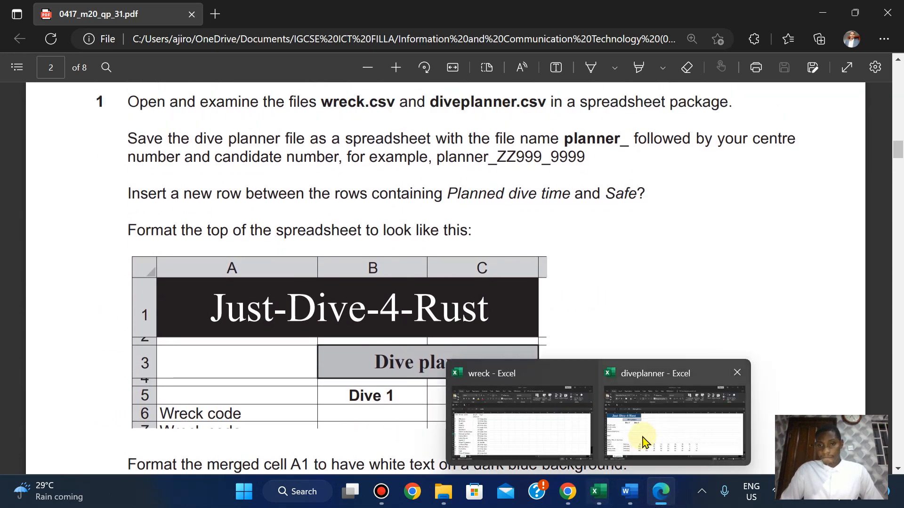
{"action": "left_click", "coordinate": [642, 437]}
Save diveplanner as an Excel Workbook in the March 2020 source files folder.
{"action": "left_click", "coordinate": [18, 31]}
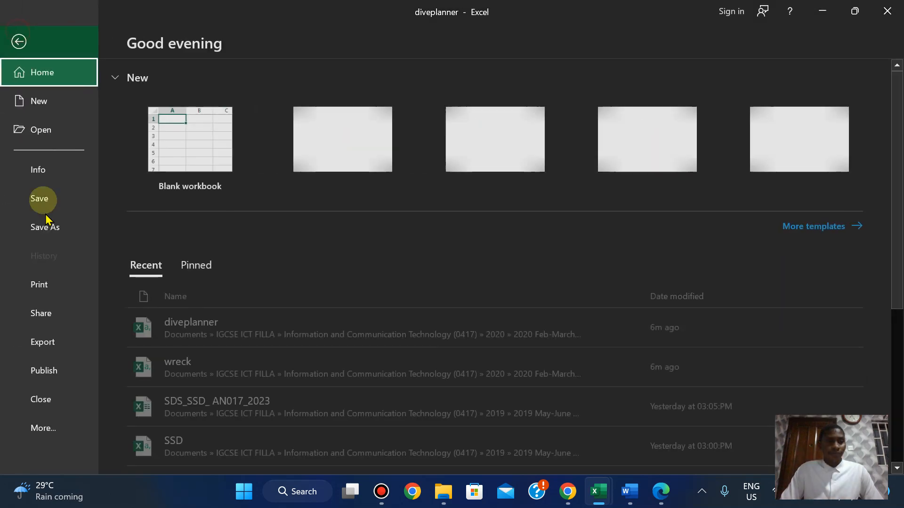
{"action": "left_click", "coordinate": [43, 229]}
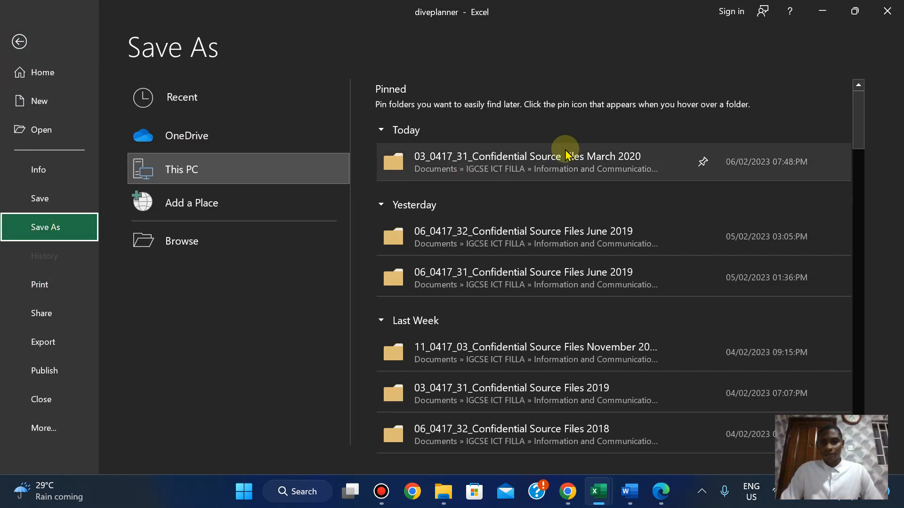
{"action": "left_click", "coordinate": [546, 162]}
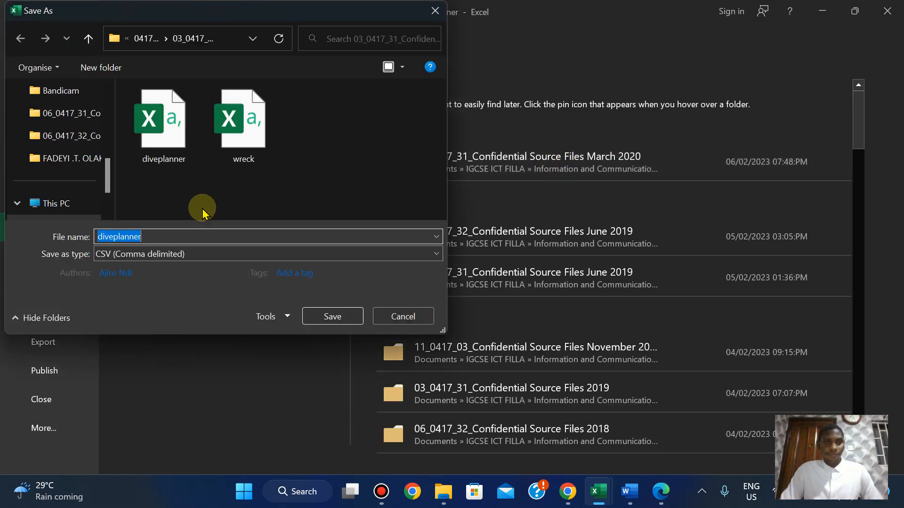
{"action": "left_click", "coordinate": [131, 256]}
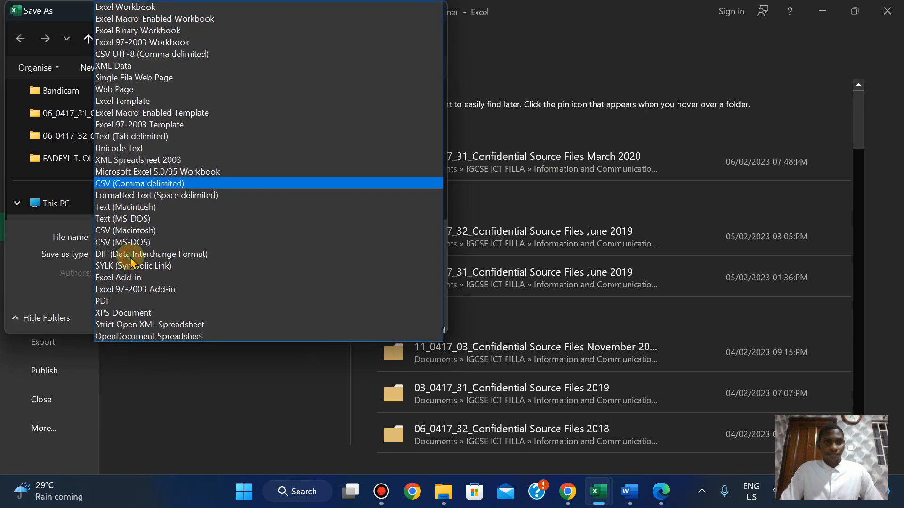
{"action": "left_click", "coordinate": [149, 7]}
{"action": "left_click", "coordinate": [323, 334]}
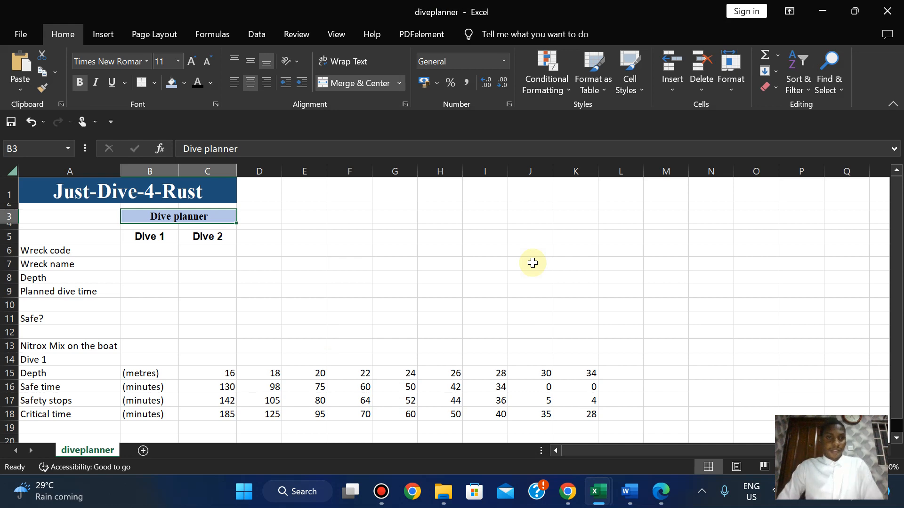
Check the exam paper's header, then enlarge the Just-Dive-4-Rust title in A1 twice.
{"action": "left_click", "coordinate": [661, 501]}
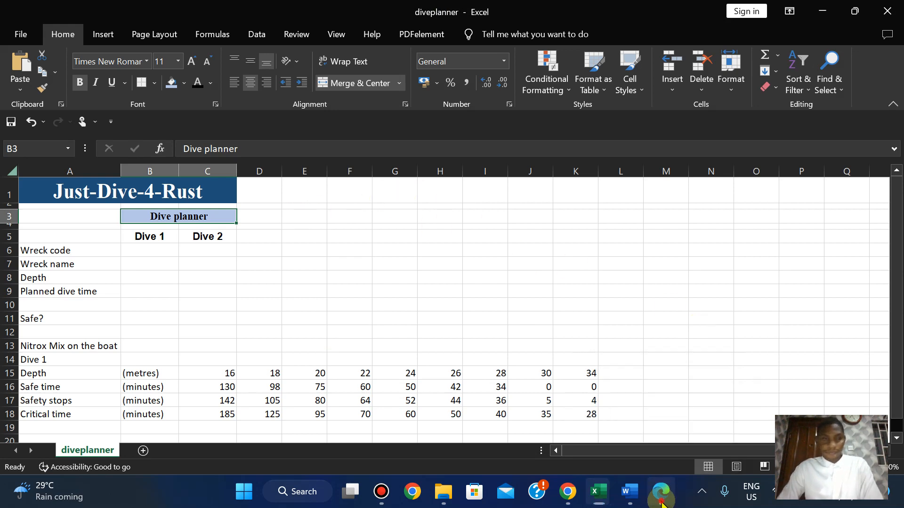
{"action": "left_click", "coordinate": [661, 502]}
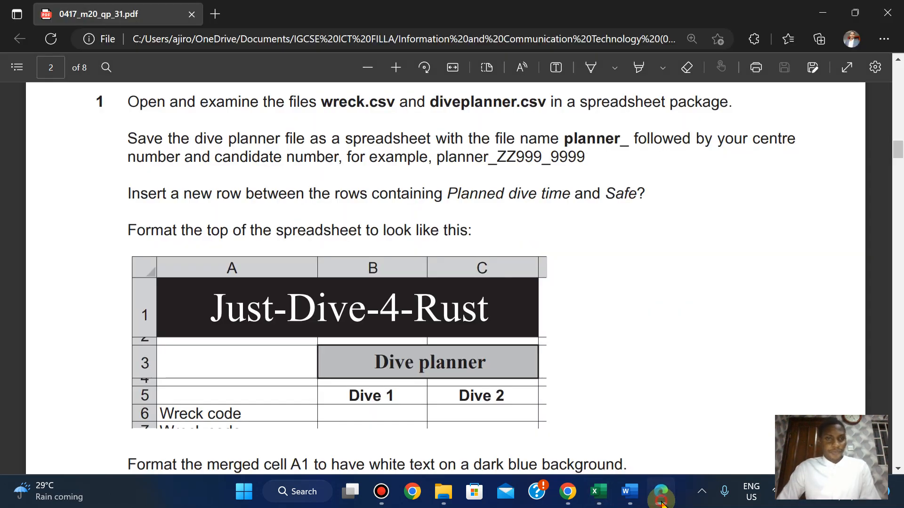
{"action": "left_click", "coordinate": [662, 502]}
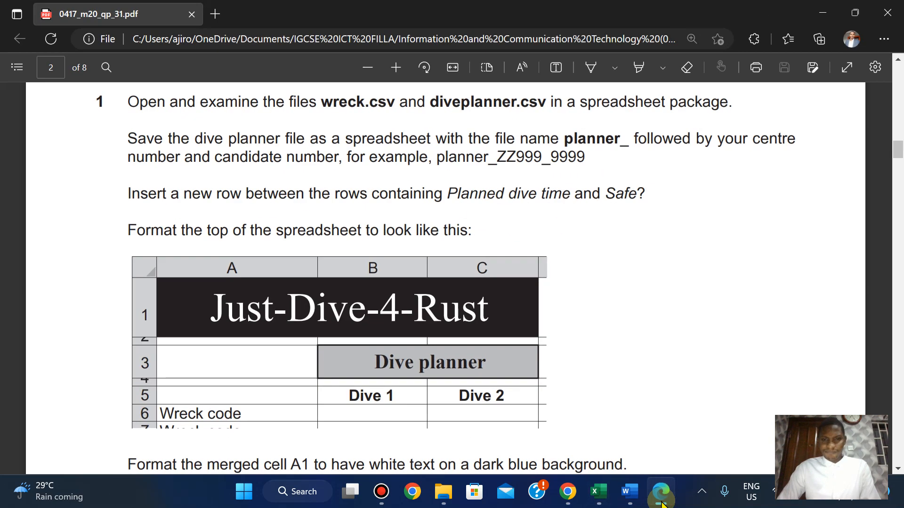
{"action": "left_click", "coordinate": [662, 501]}
{"action": "left_click", "coordinate": [185, 192]}
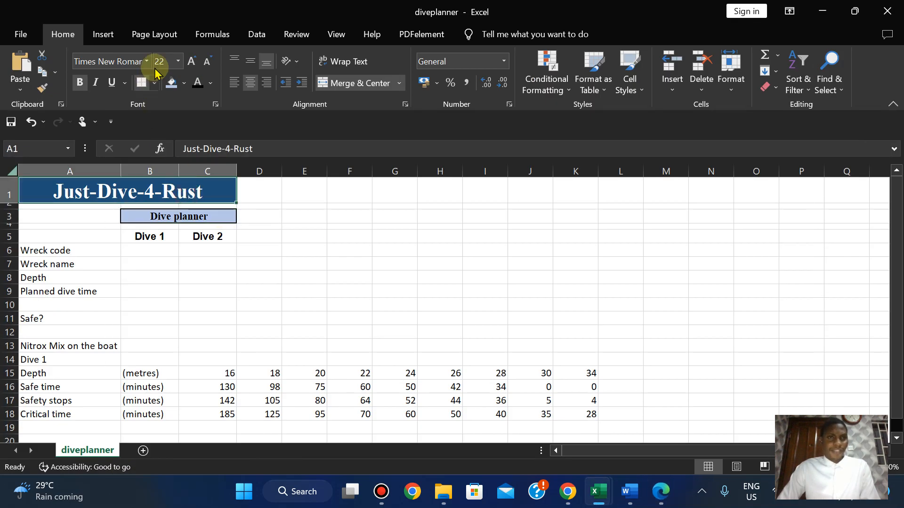
{"action": "left_click", "coordinate": [191, 63]}
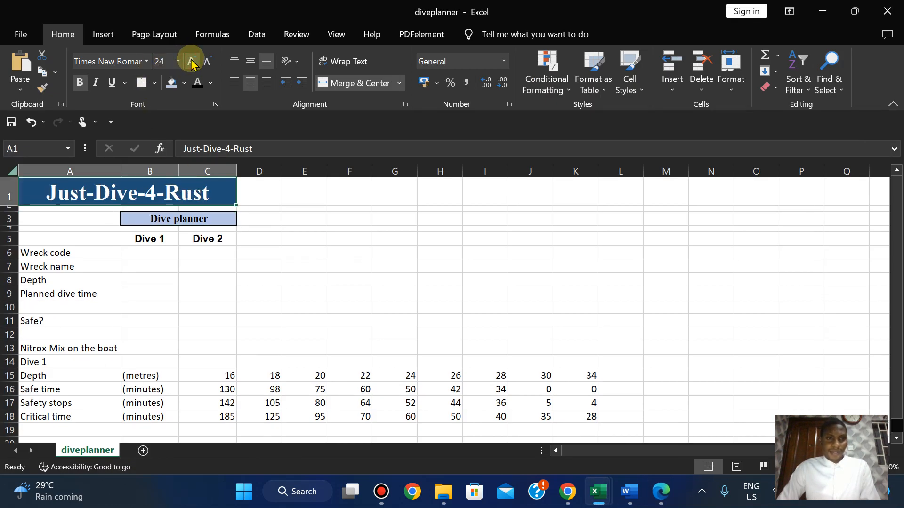
{"action": "left_click", "coordinate": [191, 63]}
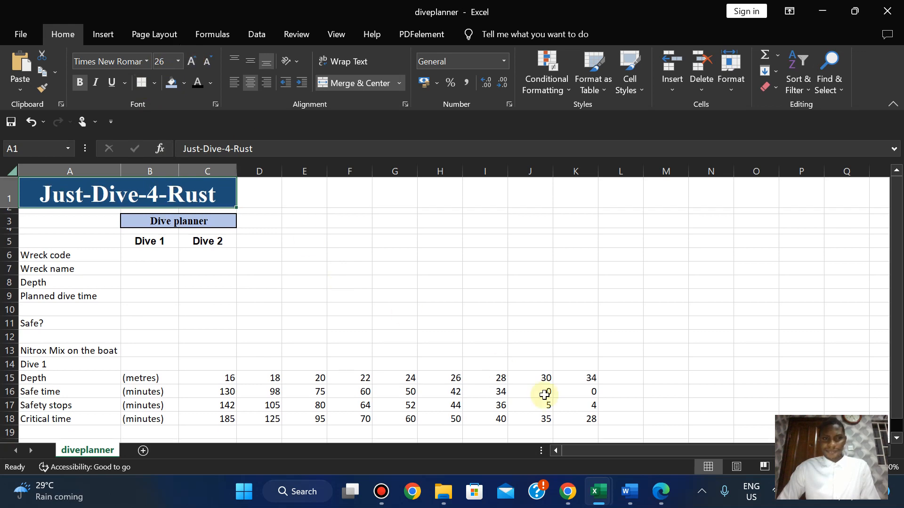
Set the title font size to 25, then settle on 24 points.
{"action": "left_click", "coordinate": [662, 493]}
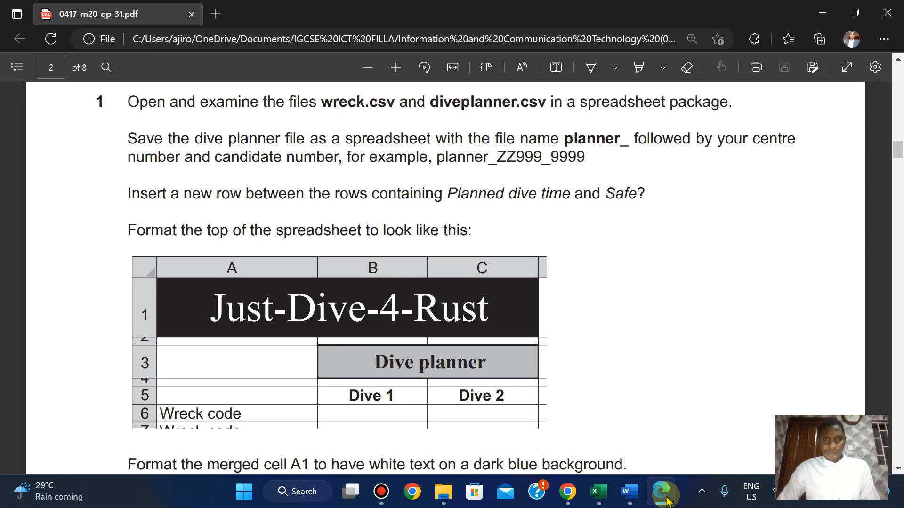
{"action": "left_click", "coordinate": [666, 499]}
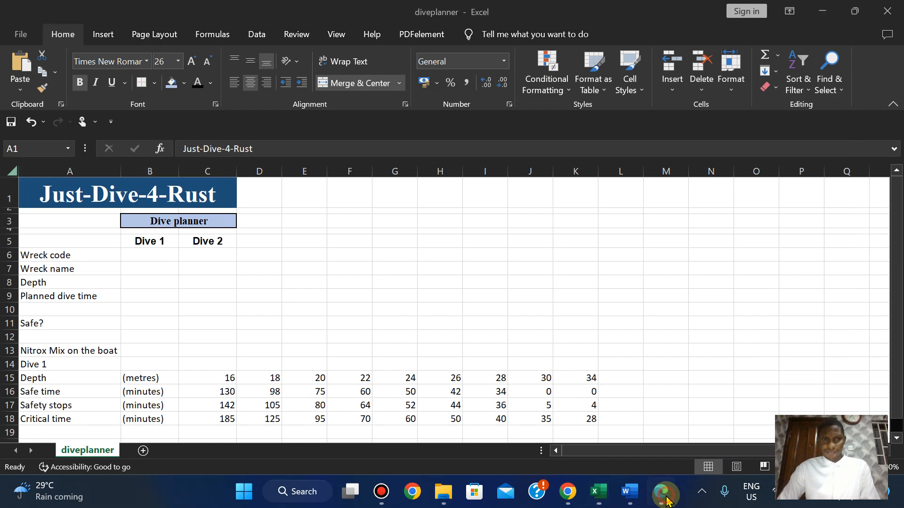
{"action": "left_click", "coordinate": [666, 499]}
{"action": "left_click", "coordinate": [665, 499]}
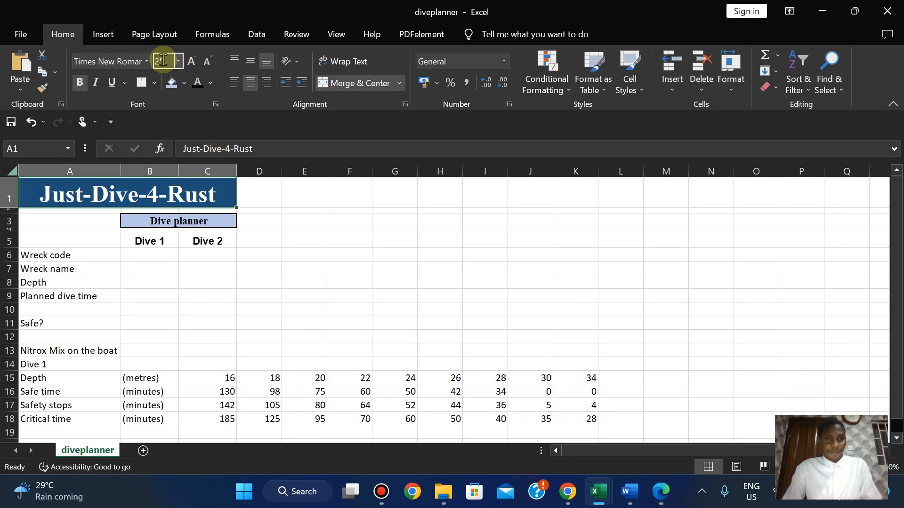
{"action": "key", "text": "Return"}
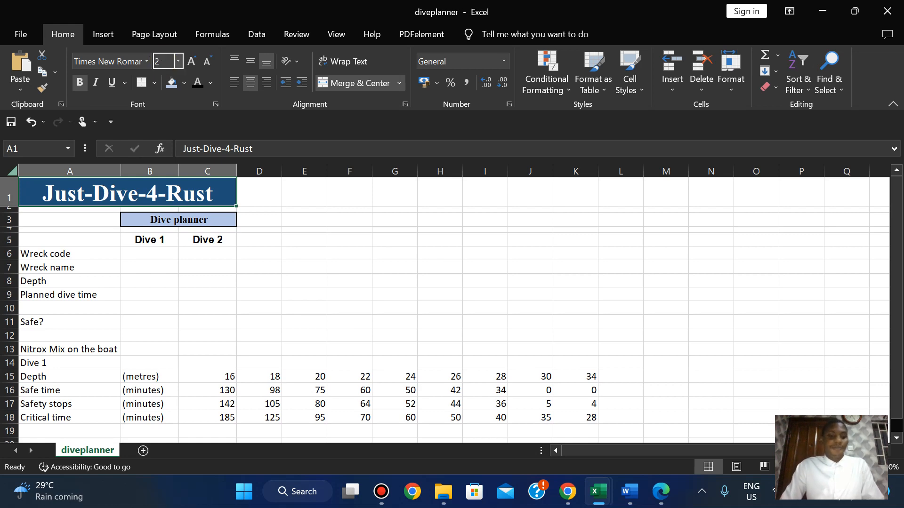
{"action": "key", "text": "Return"}
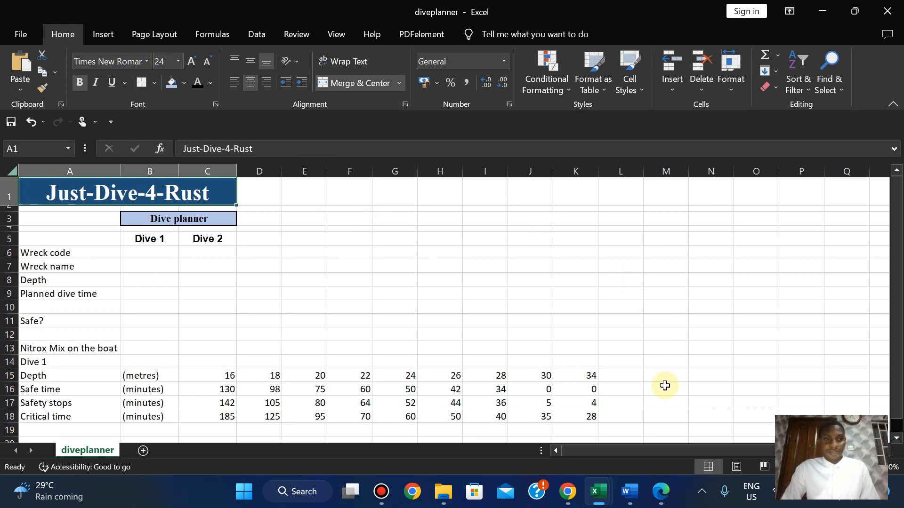
Compare the 24-point title against the exam paper's sample header.
{"action": "left_click", "coordinate": [652, 493]}
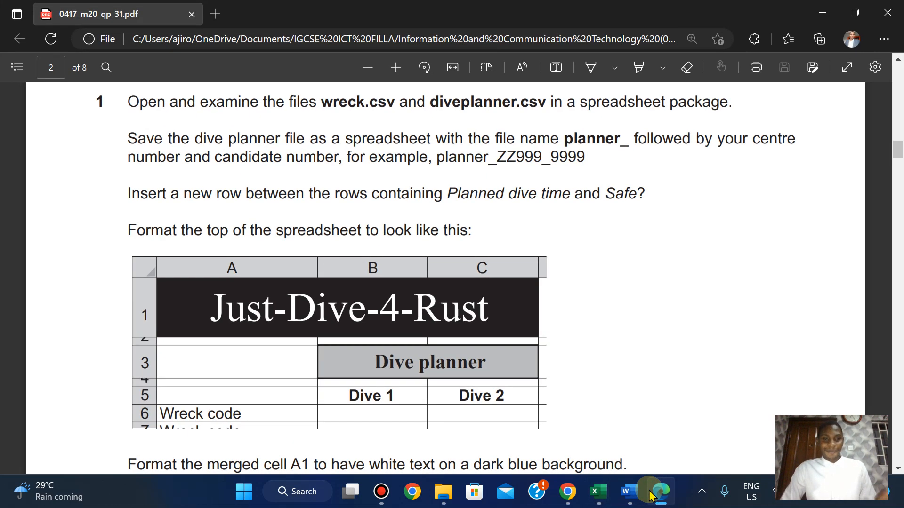
{"action": "left_click", "coordinate": [652, 494]}
{"action": "left_click", "coordinate": [652, 494]}
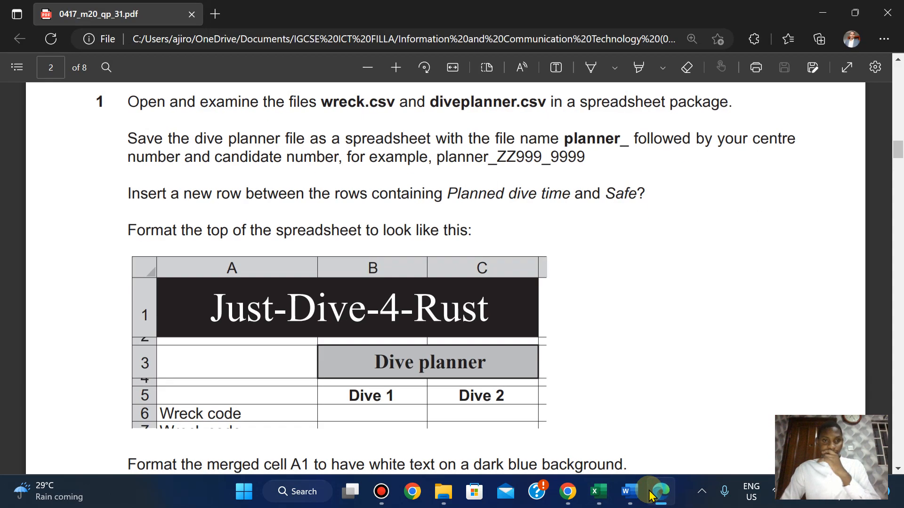
{"action": "left_click", "coordinate": [649, 493]}
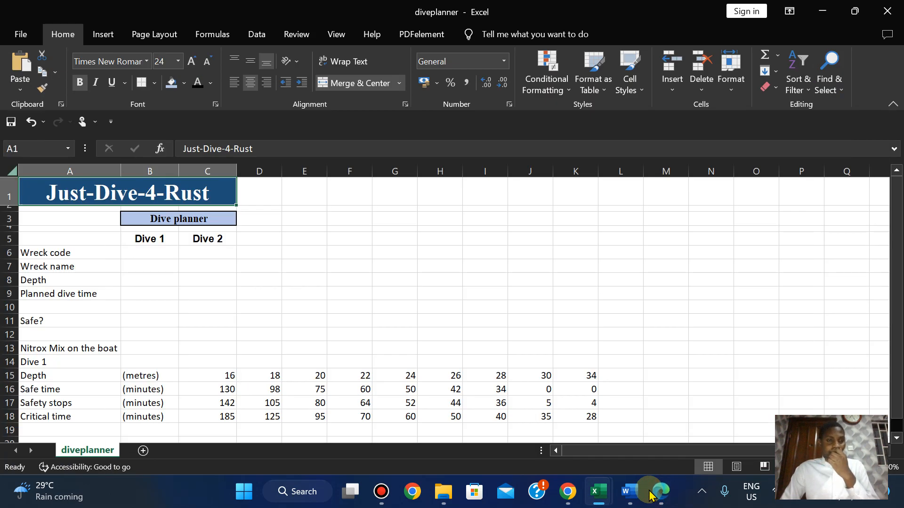
{"action": "left_click", "coordinate": [649, 494]}
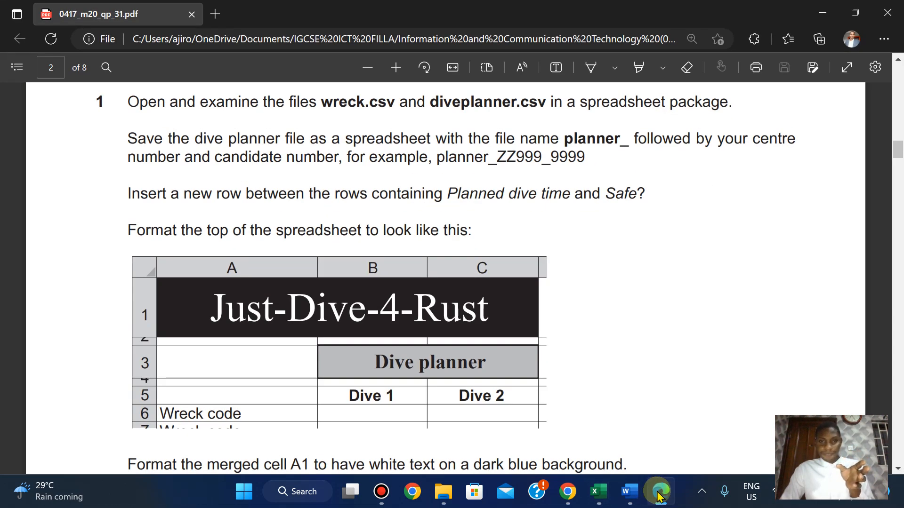
{"action": "left_click", "coordinate": [659, 495]}
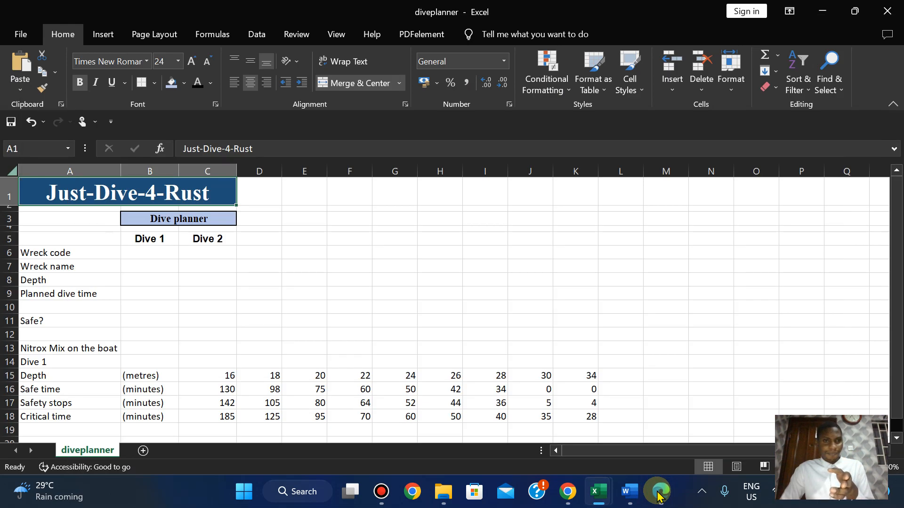
{"action": "left_click", "coordinate": [659, 495]}
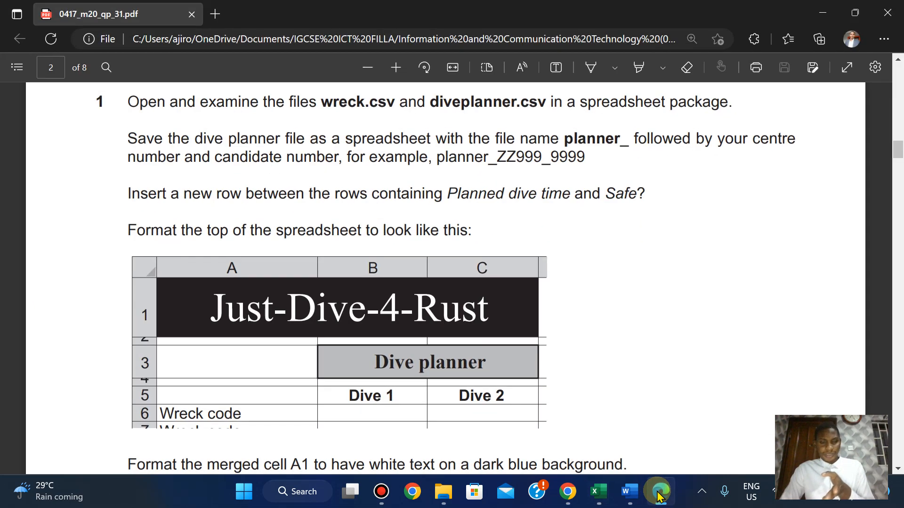
{"action": "left_click", "coordinate": [659, 495]}
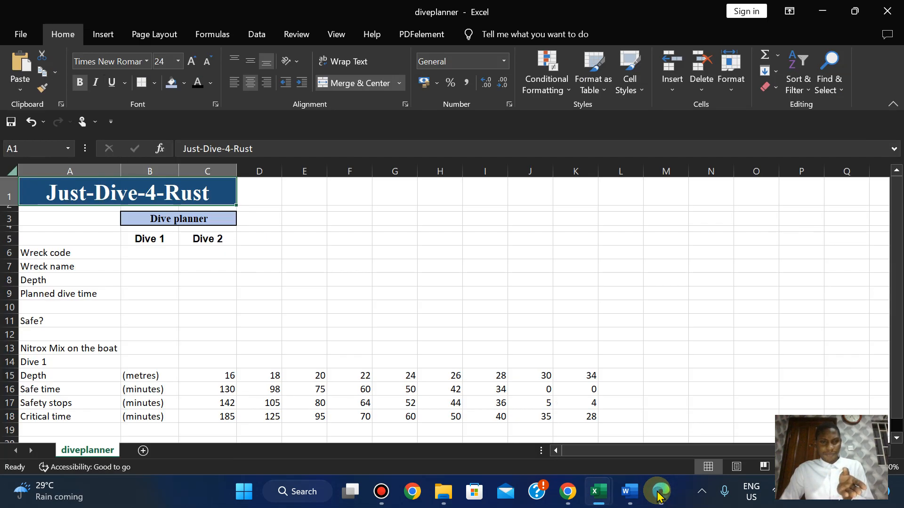
{"action": "left_click", "coordinate": [659, 496]}
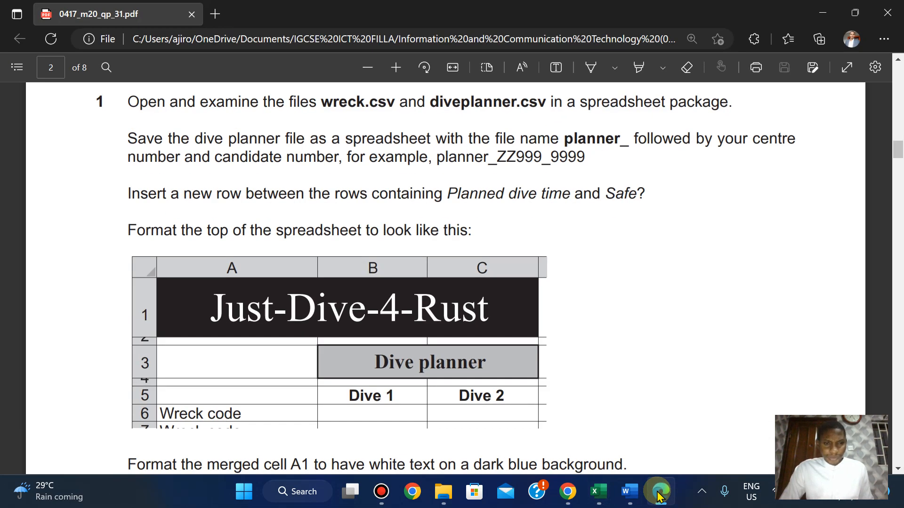
{"action": "left_click", "coordinate": [659, 496]}
{"action": "left_click", "coordinate": [659, 495]}
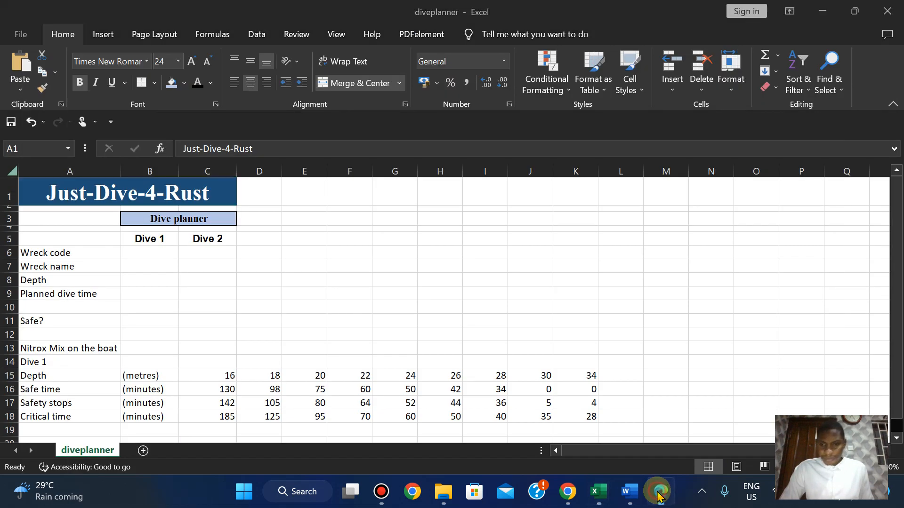
{"action": "left_click", "coordinate": [659, 495]}
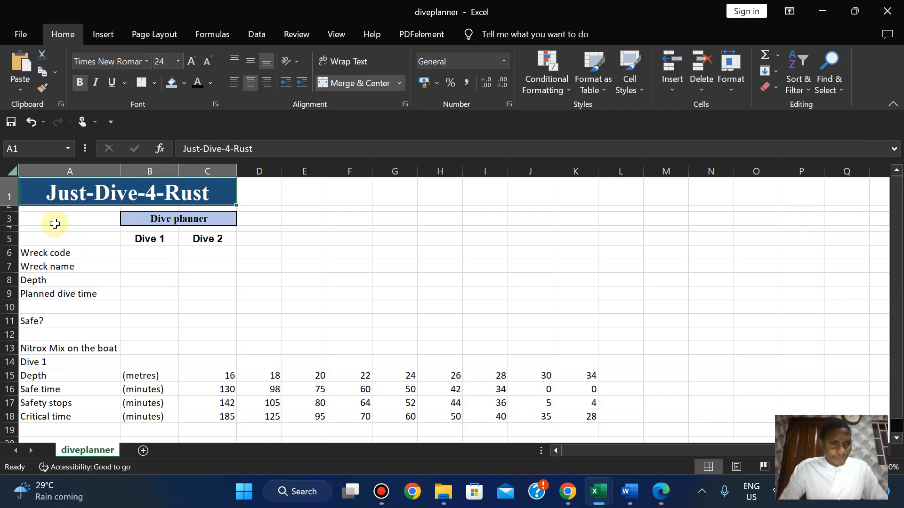
Make row 1 35 pt tall and middle-align the Just-Dive-4-Rust title vertically.
{"action": "left_click_drag", "start_coordinate": [15, 205], "coordinate": [15, 209]}
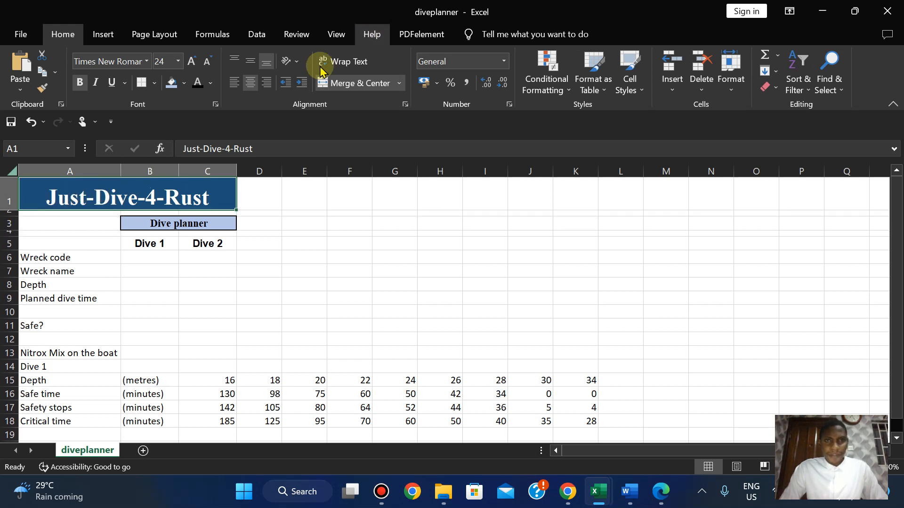
{"action": "left_click", "coordinate": [246, 66]}
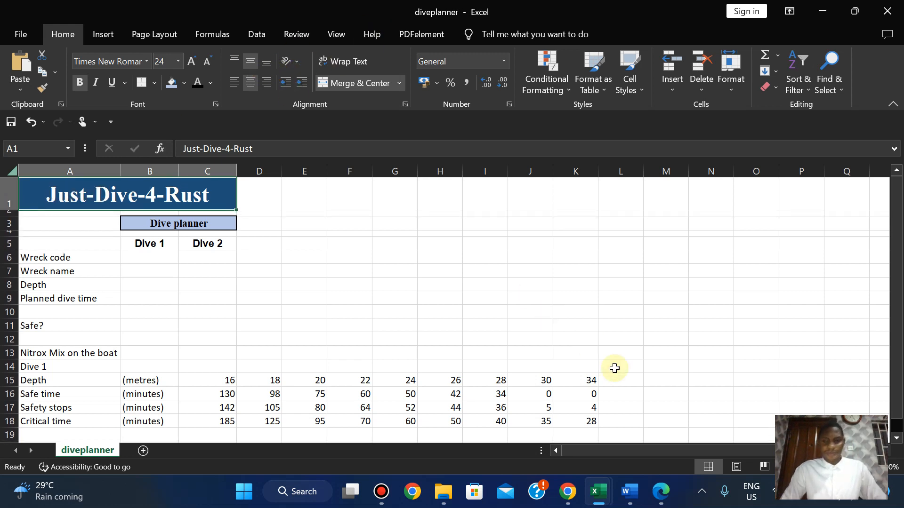
{"action": "left_click", "coordinate": [661, 495]}
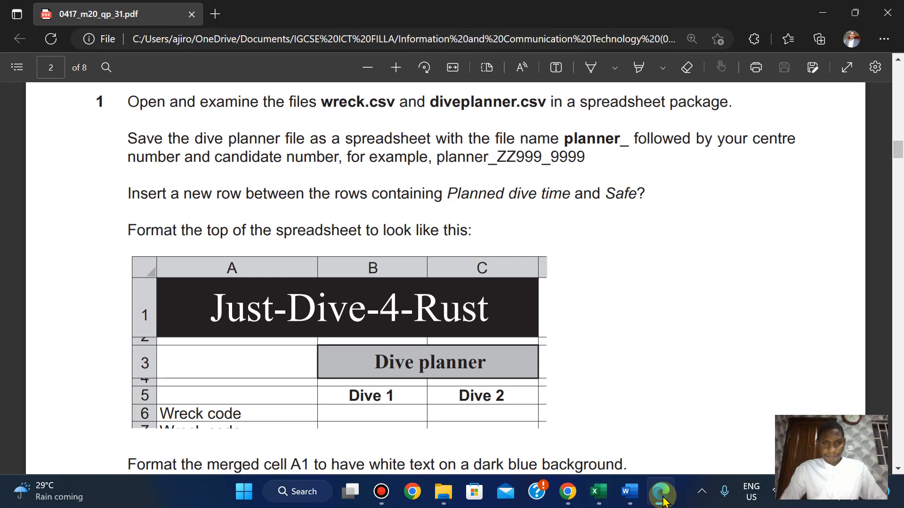
{"action": "left_click", "coordinate": [661, 496]}
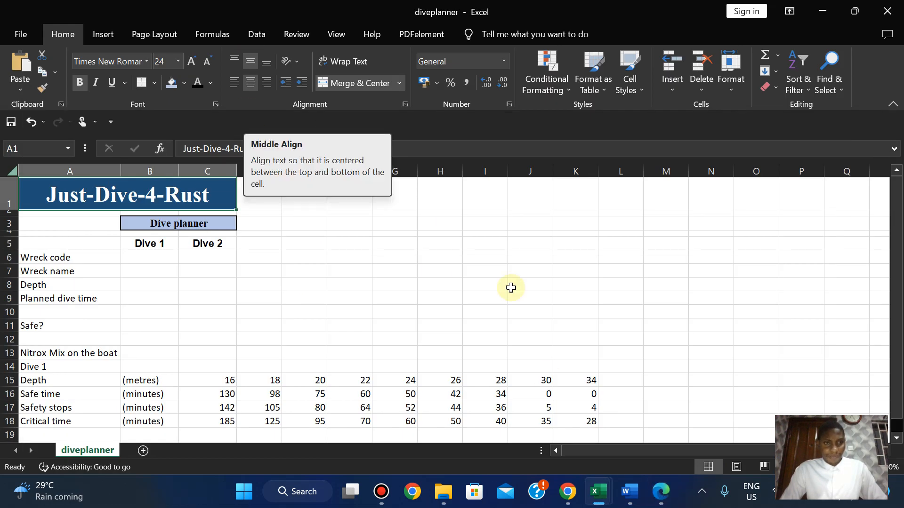
{"action": "left_click", "coordinate": [661, 499]}
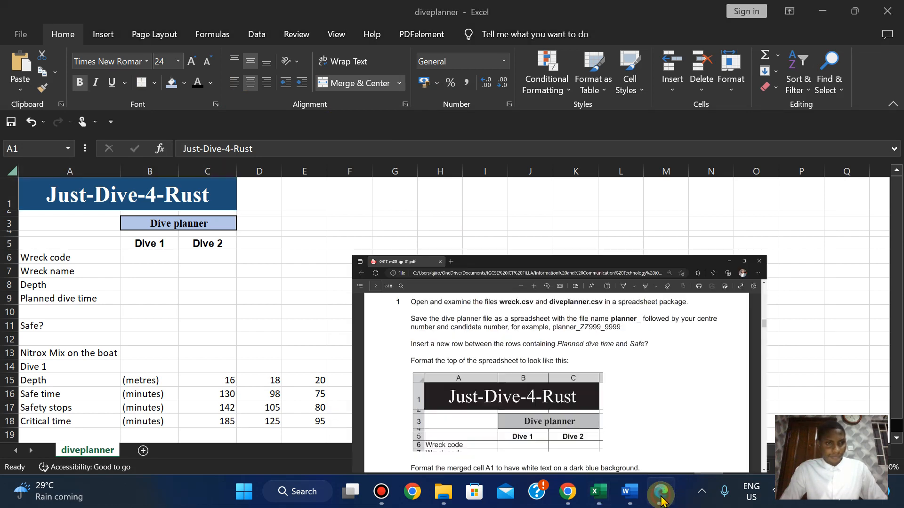
{"action": "left_click", "coordinate": [661, 500]}
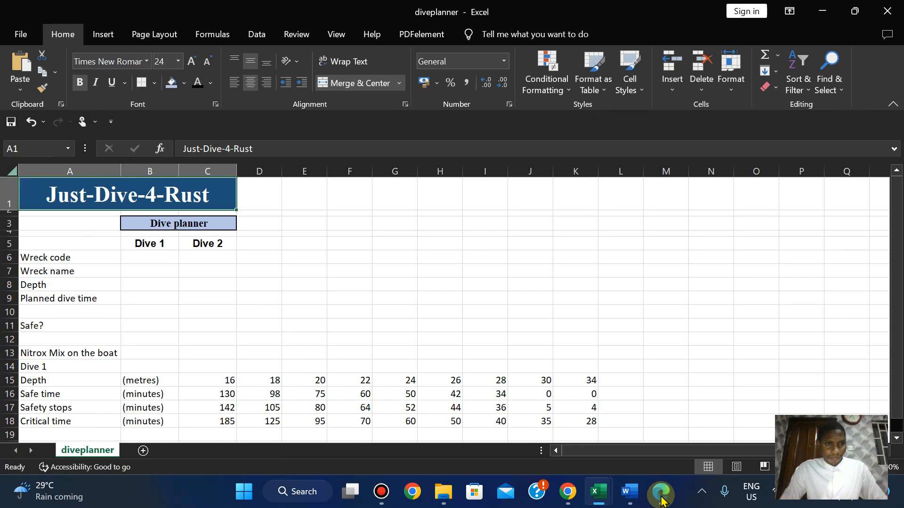
{"action": "left_click", "coordinate": [661, 500]}
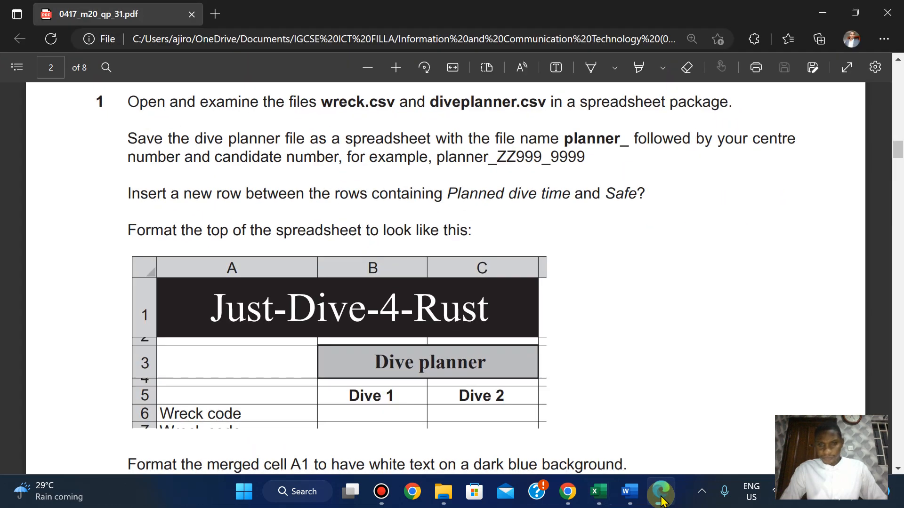
{"action": "left_click", "coordinate": [662, 500]}
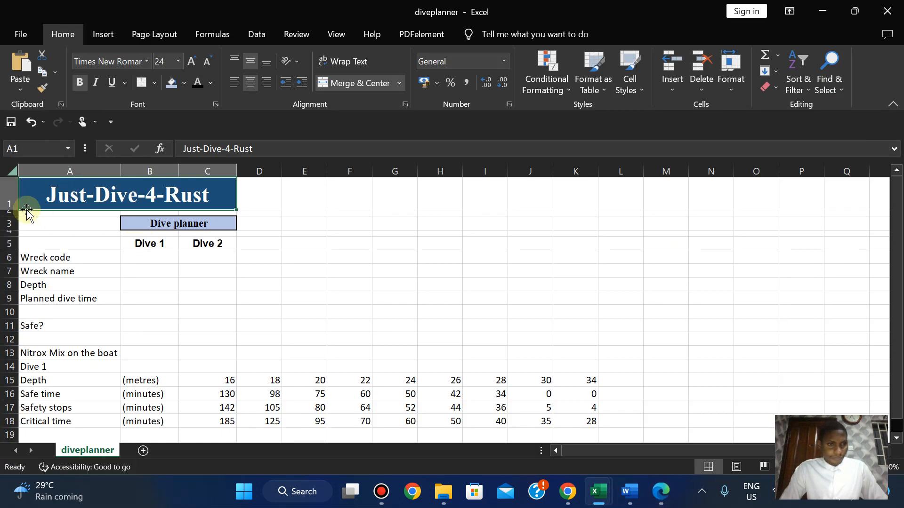
{"action": "left_click_drag", "start_coordinate": [17, 210], "coordinate": [17, 213]}
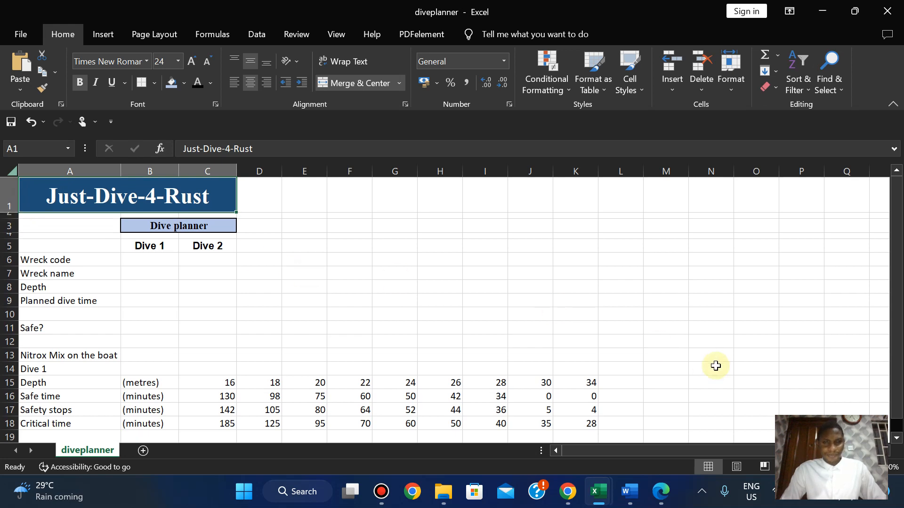
Review the exam paper's example header and its A1 and B3 formatting instructions.
{"action": "left_click", "coordinate": [661, 500]}
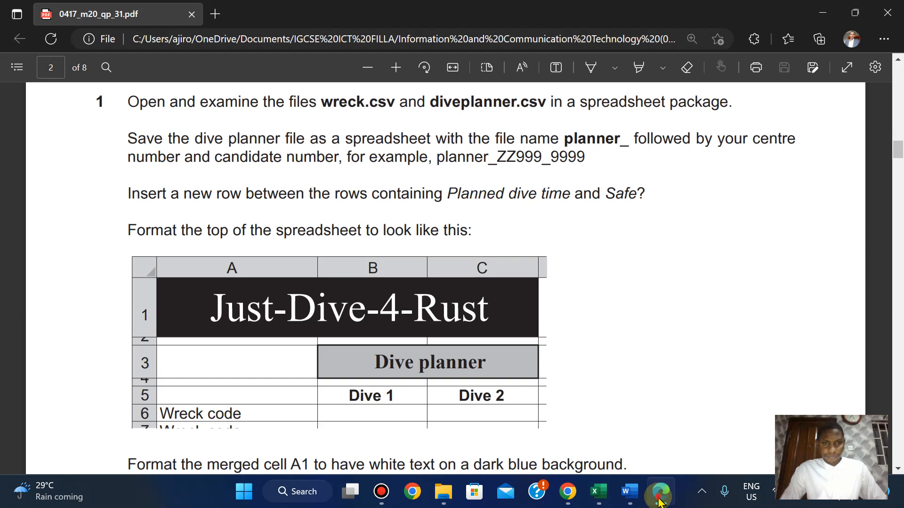
{"action": "left_click", "coordinate": [660, 500]}
{"action": "left_click", "coordinate": [660, 500]}
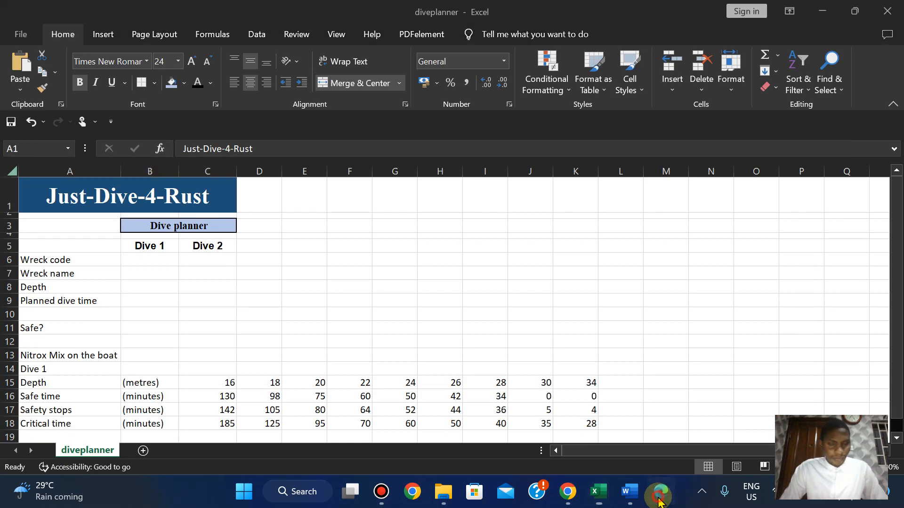
{"action": "left_click", "coordinate": [660, 500]}
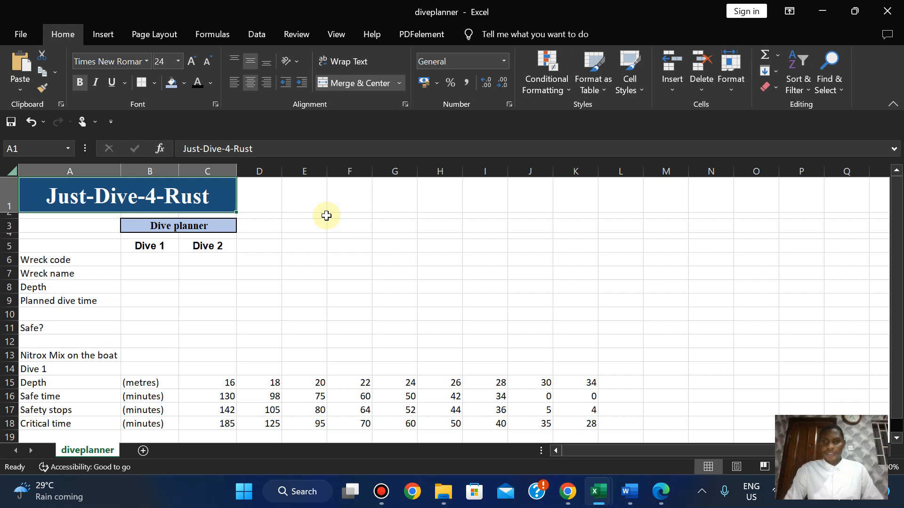
{"action": "left_click", "coordinate": [668, 501]}
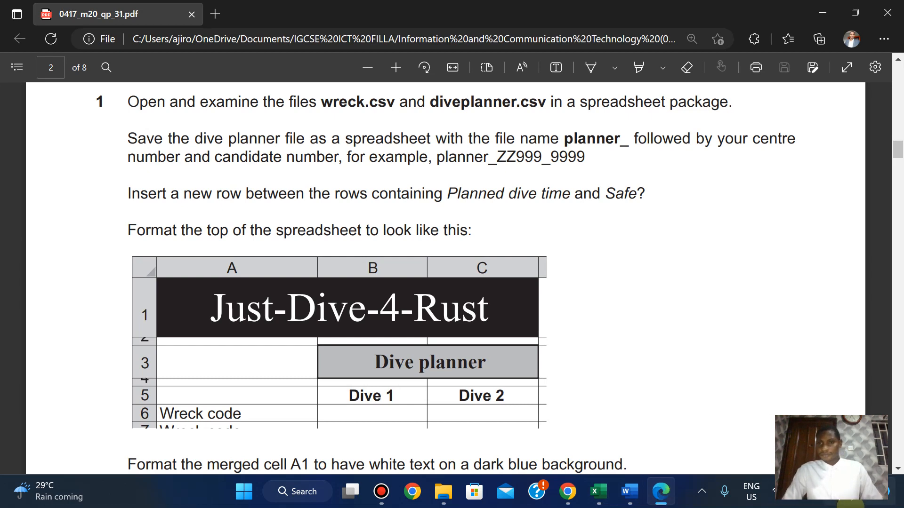
{"action": "scroll", "coordinate": [735, 313], "scroll_direction": "up", "scroll_amount": 1}
{"action": "scroll", "coordinate": [735, 313], "scroll_direction": "down", "scroll_amount": 7}
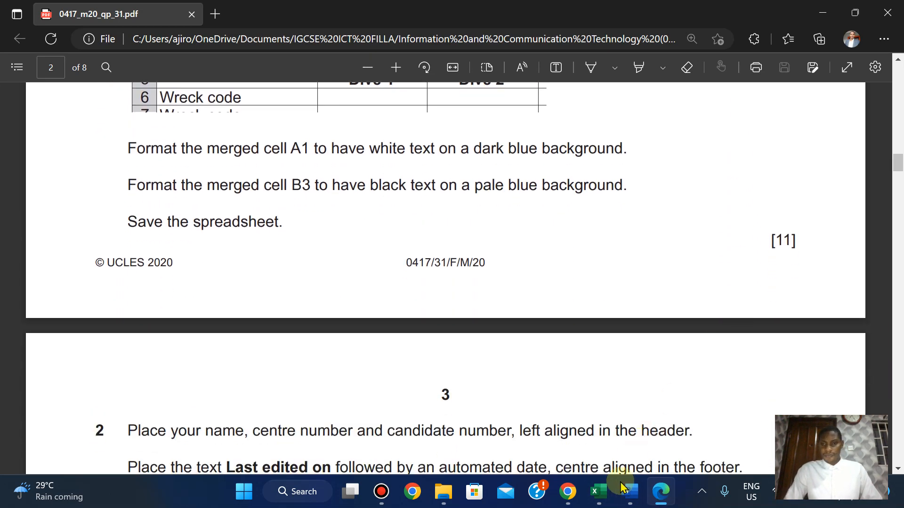
Save the diveplanner workbook and return to the question paper PDF.
{"action": "mouse_move", "coordinate": [597, 492]}
{"action": "mouse_move", "coordinate": [513, 427]}
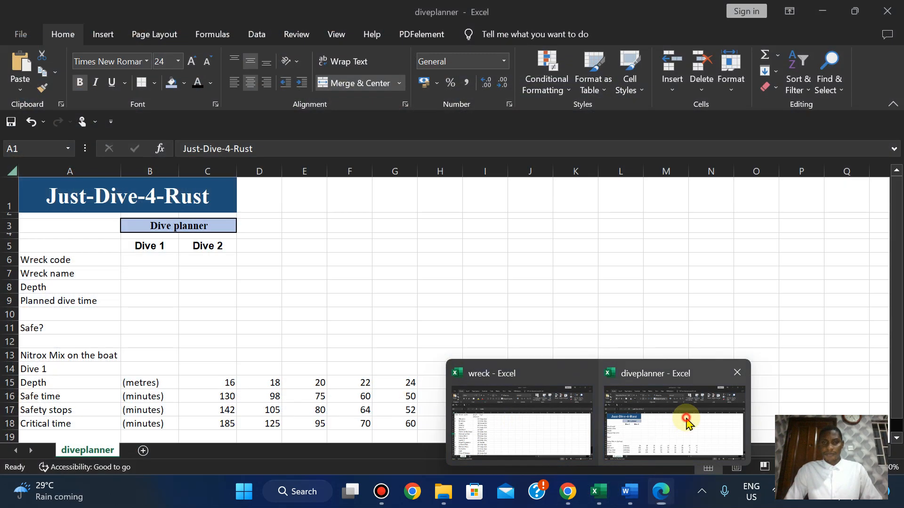
{"action": "left_click", "coordinate": [686, 372]}
{"action": "left_click", "coordinate": [21, 34]}
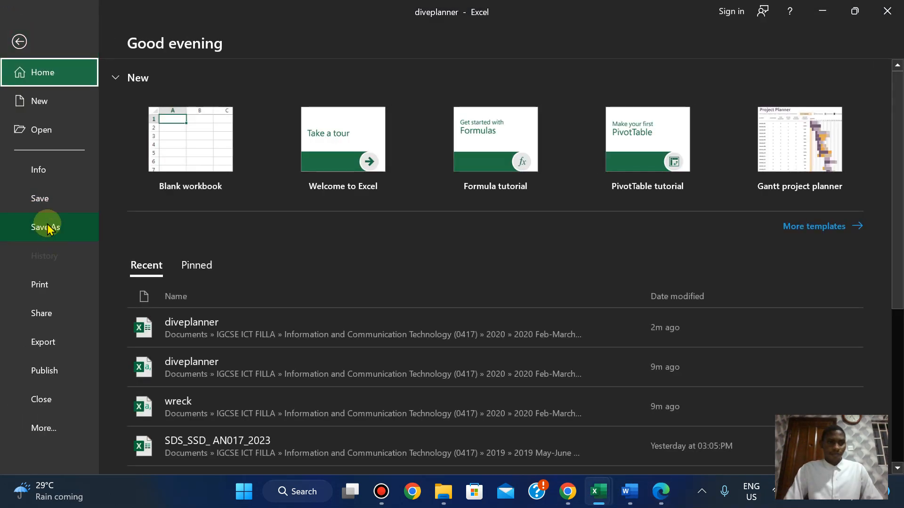
{"action": "left_click", "coordinate": [13, 198]}
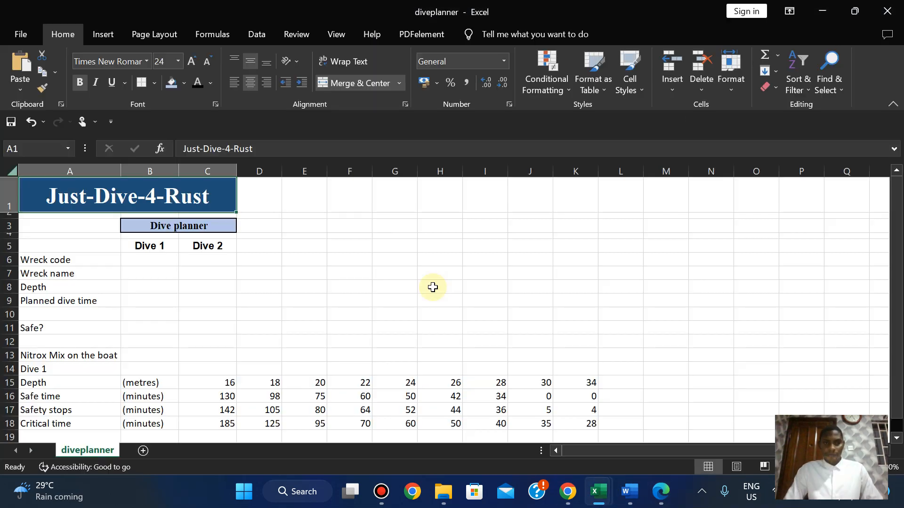
{"action": "left_click", "coordinate": [661, 492]}
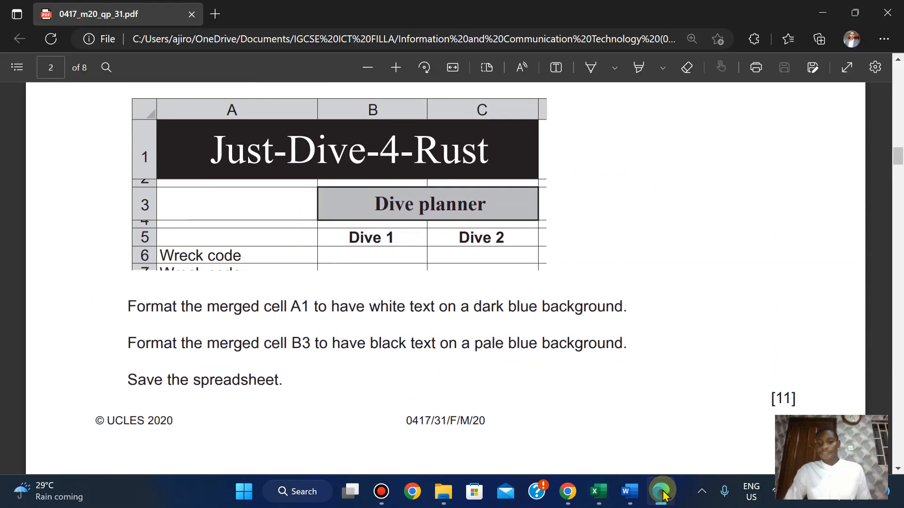
{"action": "mouse_move", "coordinate": [608, 495]}
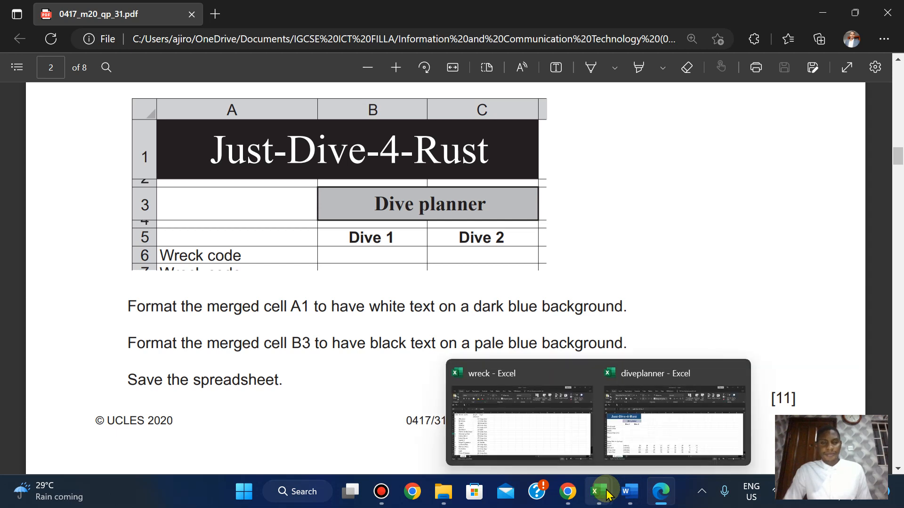
Try smaller A1 title sizes, undo back to 24 pt, then turn the question paper to page 3.
{"action": "left_click", "coordinate": [665, 434]}
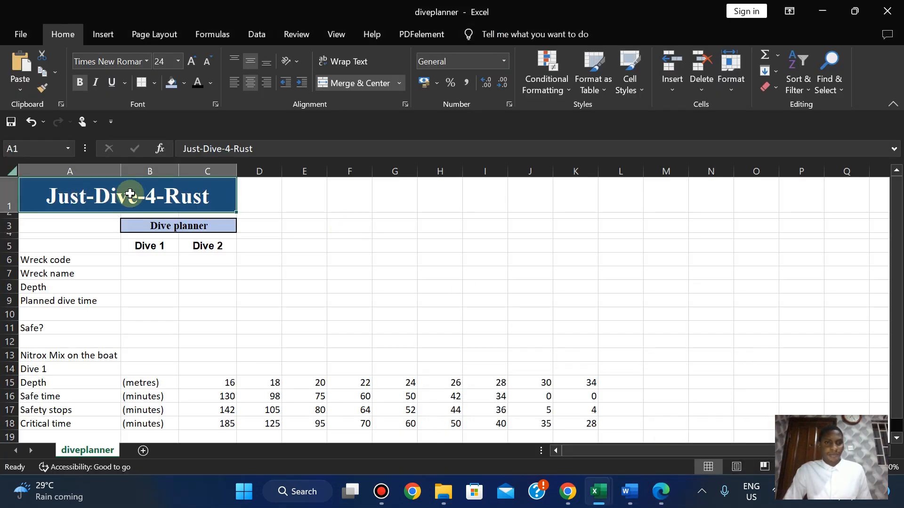
{"action": "left_click", "coordinate": [206, 62]}
{"action": "left_click", "coordinate": [206, 63]}
{"action": "left_click", "coordinate": [206, 63]}
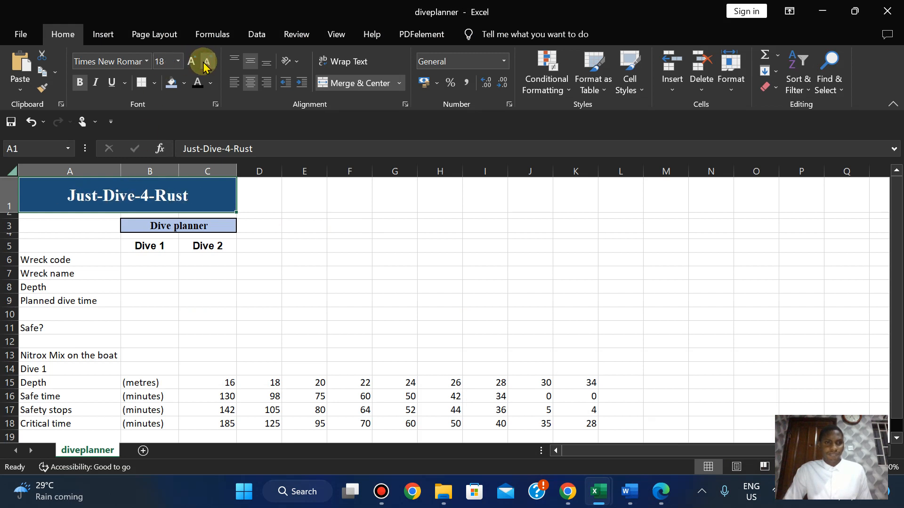
{"action": "left_click", "coordinate": [195, 63]}
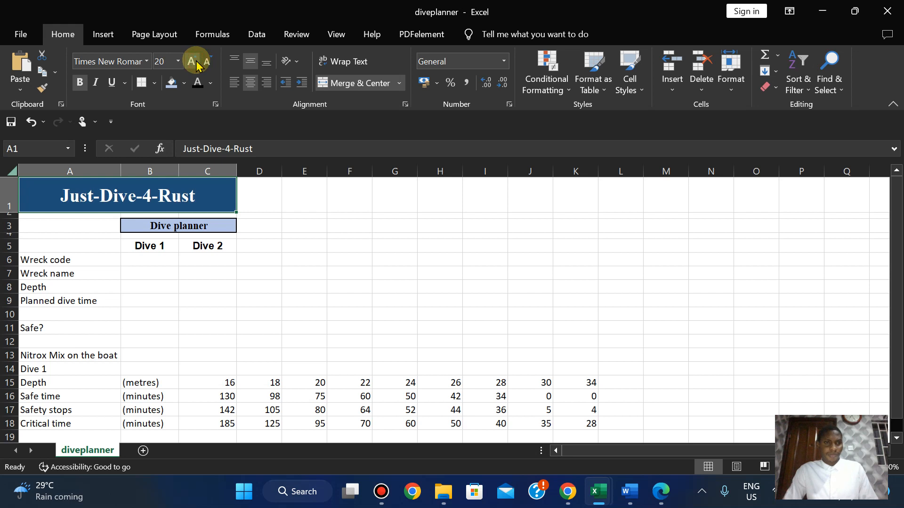
{"action": "key", "text": "ctrl+z"}
{"action": "key", "text": "ctrl+z"}
{"action": "key", "text": "ctrl+z"}
{"action": "key", "text": "ctrl+z"}
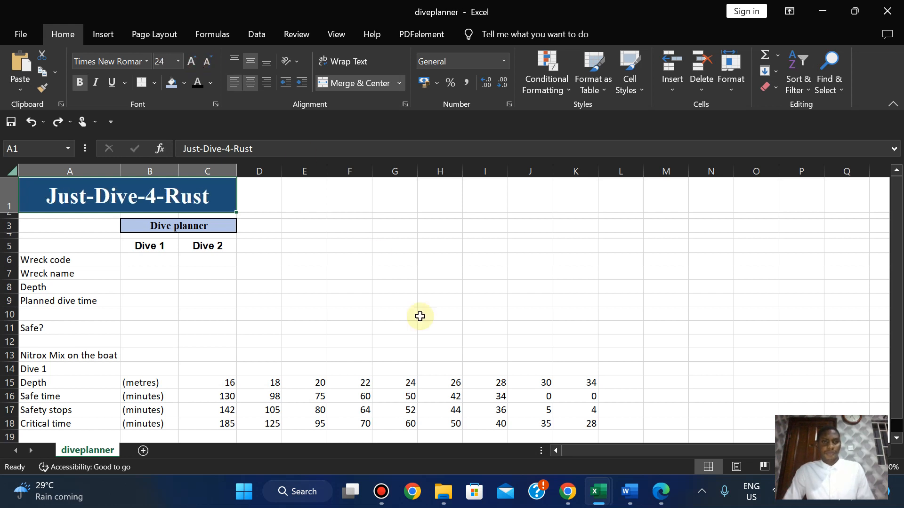
{"action": "left_click", "coordinate": [659, 493]}
{"action": "key", "text": "Down"}
{"action": "key", "text": "Down"}
{"action": "key", "text": "Down"}
{"action": "key", "text": "Down"}
{"action": "key", "text": "Down"}
{"action": "key", "text": "Down"}
{"action": "key", "text": "Down"}
{"action": "key", "text": "Down"}
{"action": "key", "text": "Down"}
{"action": "key", "text": "Down"}
{"action": "key", "text": "Down"}
{"action": "key", "text": "Down"}
{"action": "key", "text": "Down"}
{"action": "key", "text": "Down"}
{"action": "key", "text": "Down"}
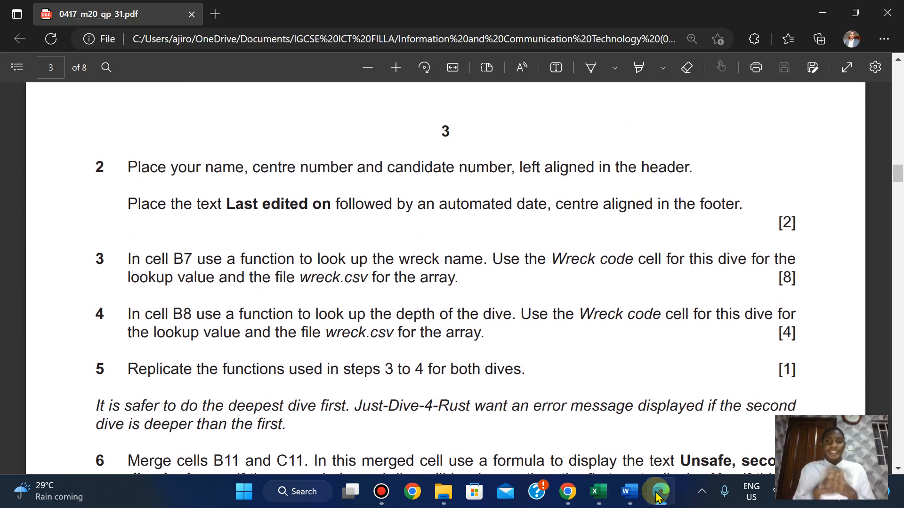
Browse Insert > Text, then search 'hea' in the Tell me box to find Header & Footer.
{"action": "mouse_move", "coordinate": [598, 493]}
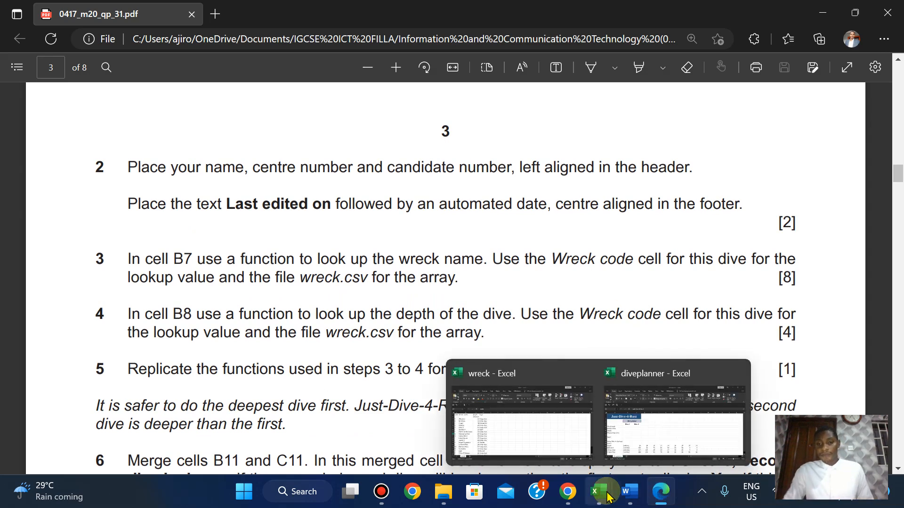
{"action": "left_click", "coordinate": [648, 409]}
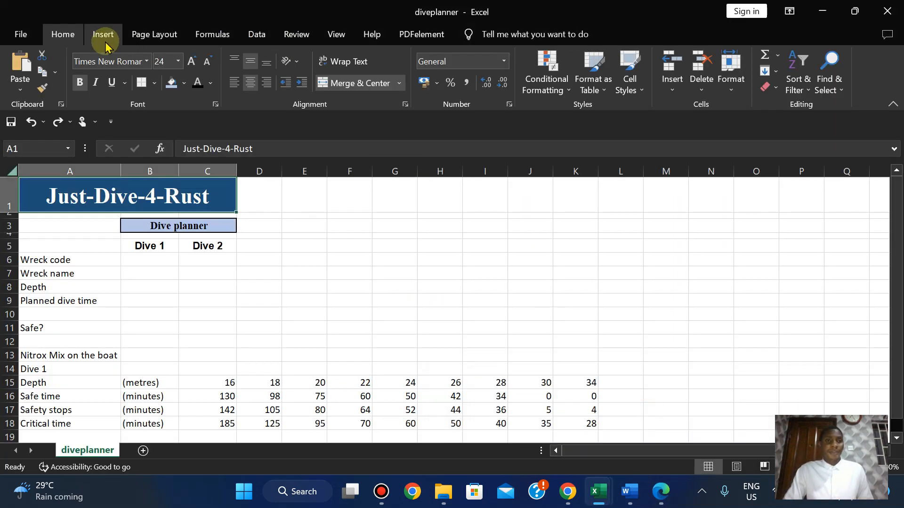
{"action": "left_click", "coordinate": [102, 36]}
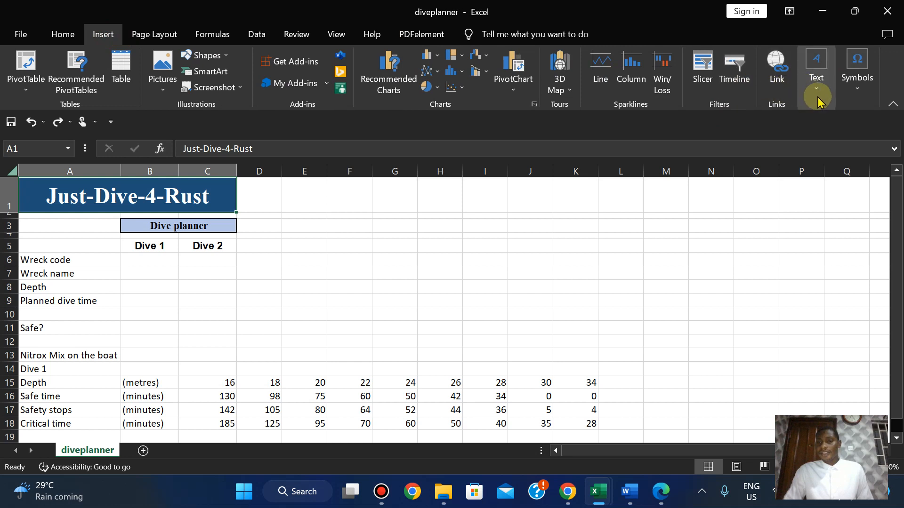
{"action": "left_click", "coordinate": [816, 91]}
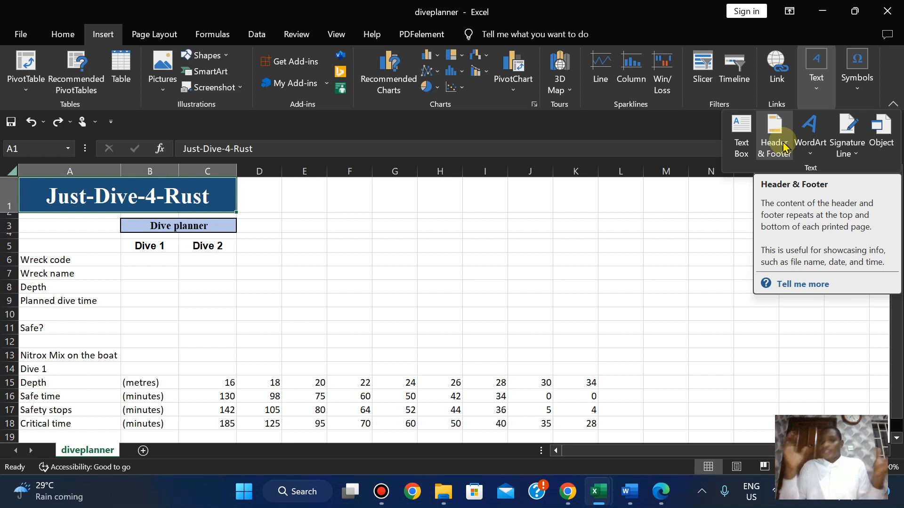
{"action": "left_click", "coordinate": [529, 37]}
{"action": "left_click", "coordinate": [529, 261]}
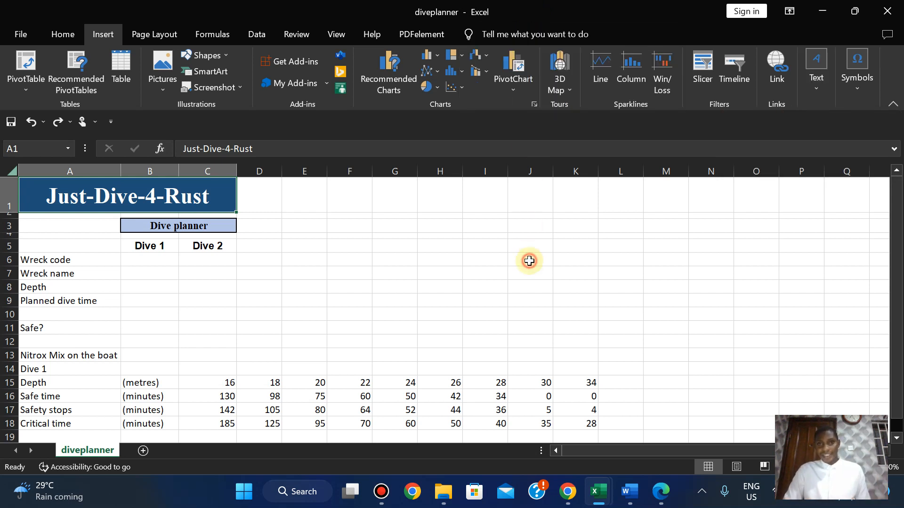
{"action": "left_click", "coordinate": [515, 33]}
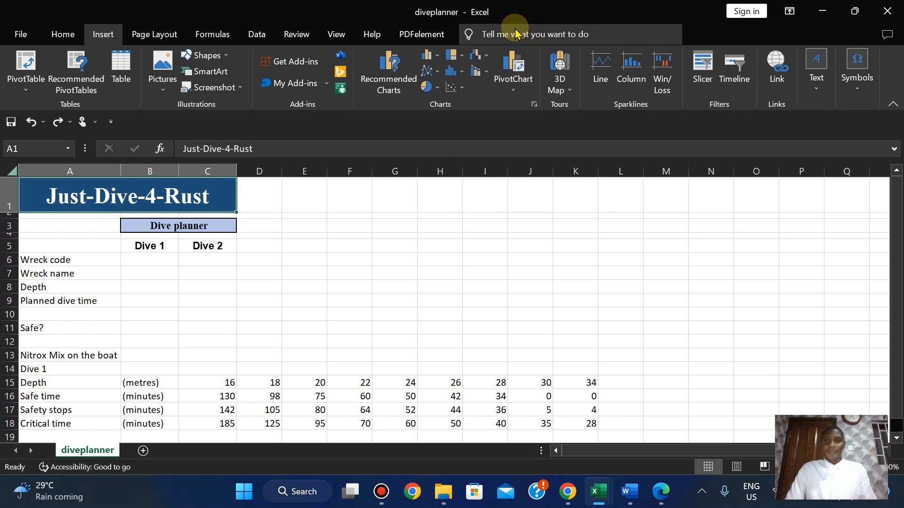
{"action": "type", "text": "heade"}
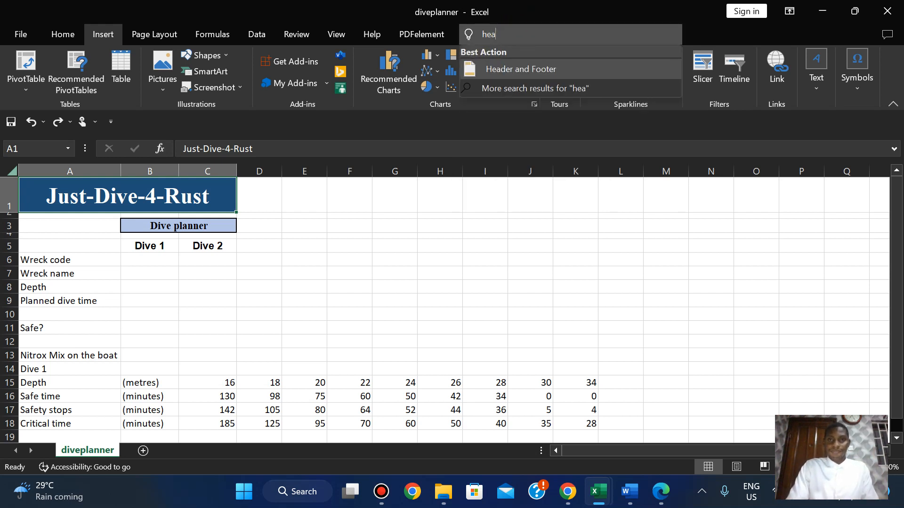
Start Header & Footer editing and type the candidate's name into the left header section.
{"action": "left_click", "coordinate": [505, 70]}
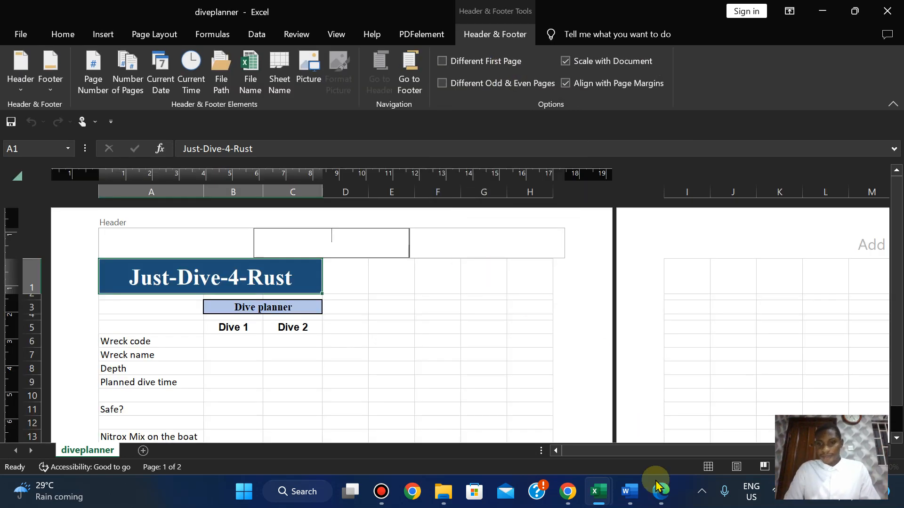
{"action": "left_click", "coordinate": [658, 487]}
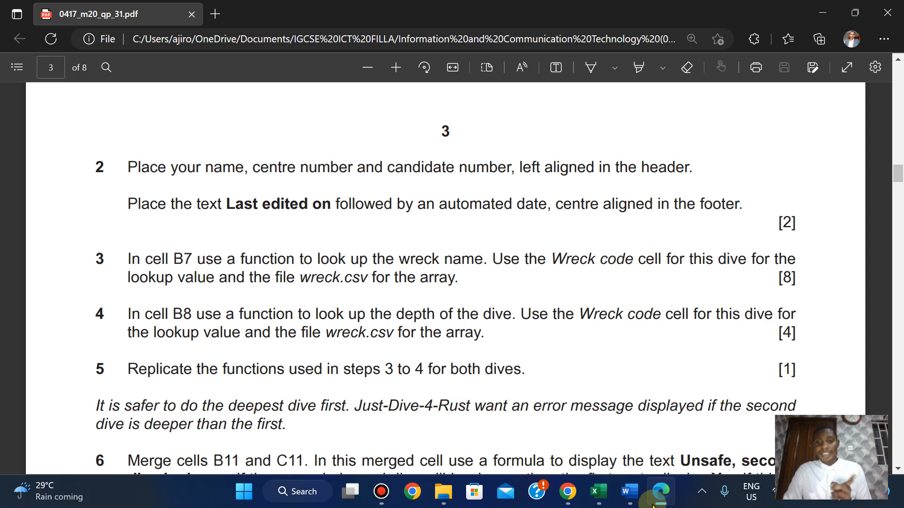
{"action": "left_click", "coordinate": [598, 492]}
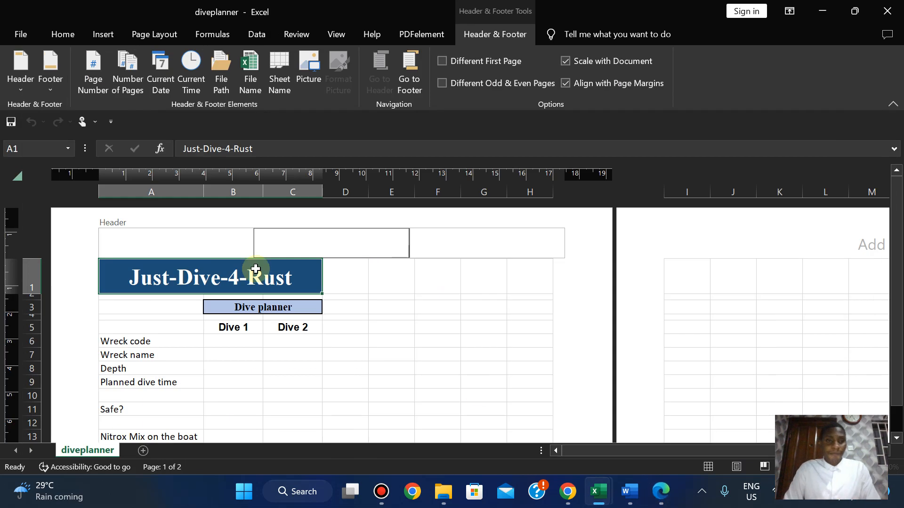
{"action": "left_click", "coordinate": [167, 237]}
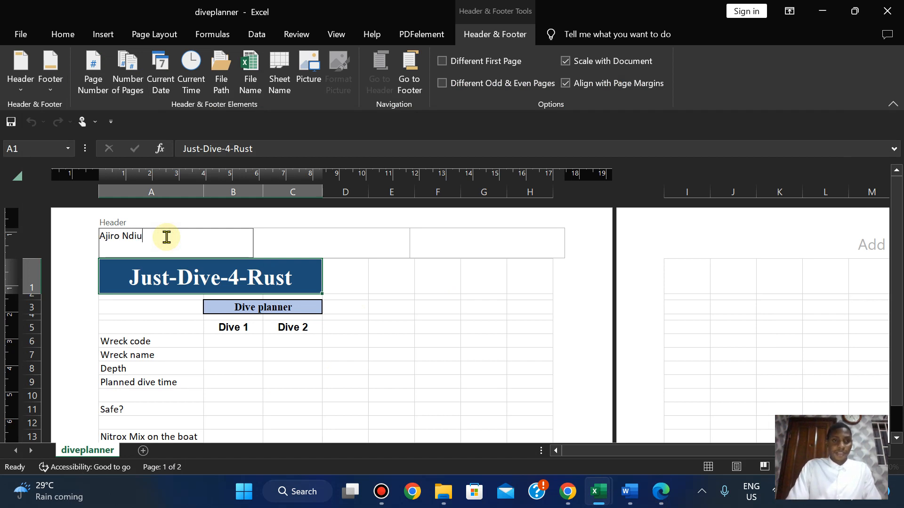
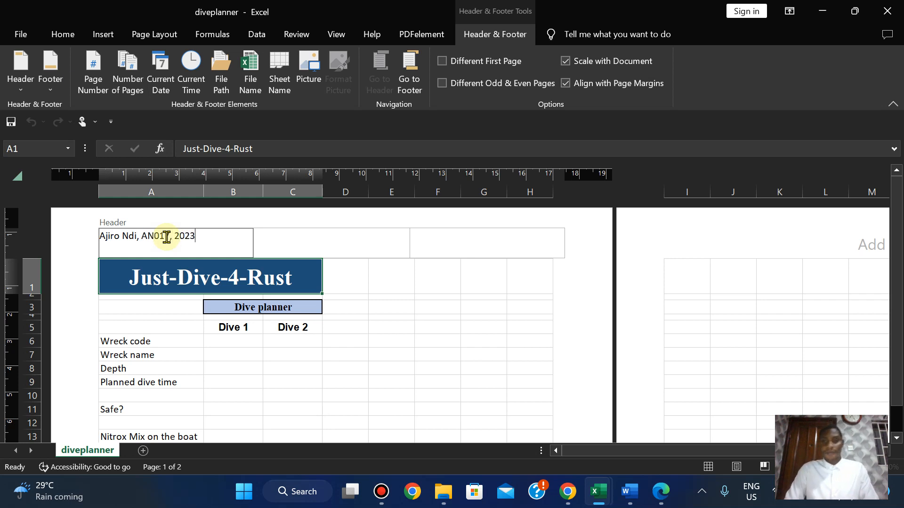
Copy the words 'Last edited on' from the exam paper and move to the page footer.
{"action": "left_click", "coordinate": [664, 493]}
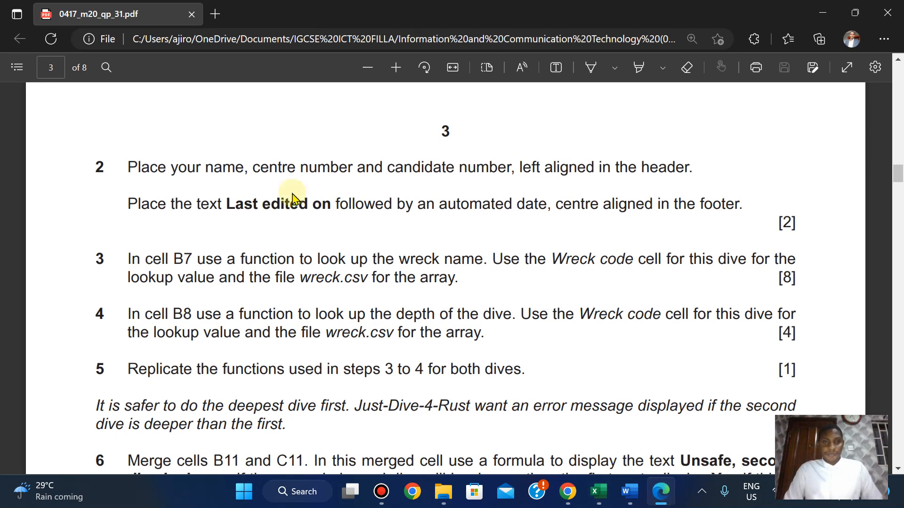
{"action": "left_click_drag", "start_coordinate": [228, 204], "coordinate": [330, 205]}
{"action": "left_click", "coordinate": [361, 93]}
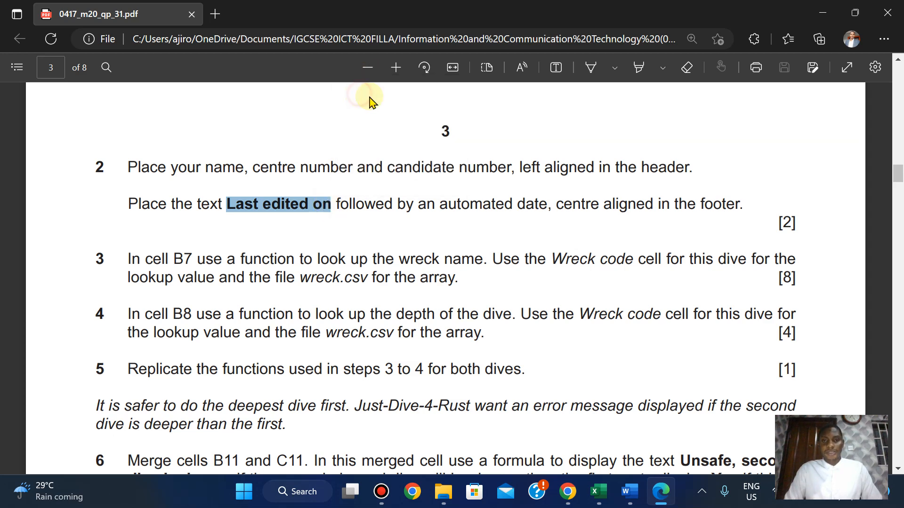
{"action": "mouse_move", "coordinate": [593, 492]}
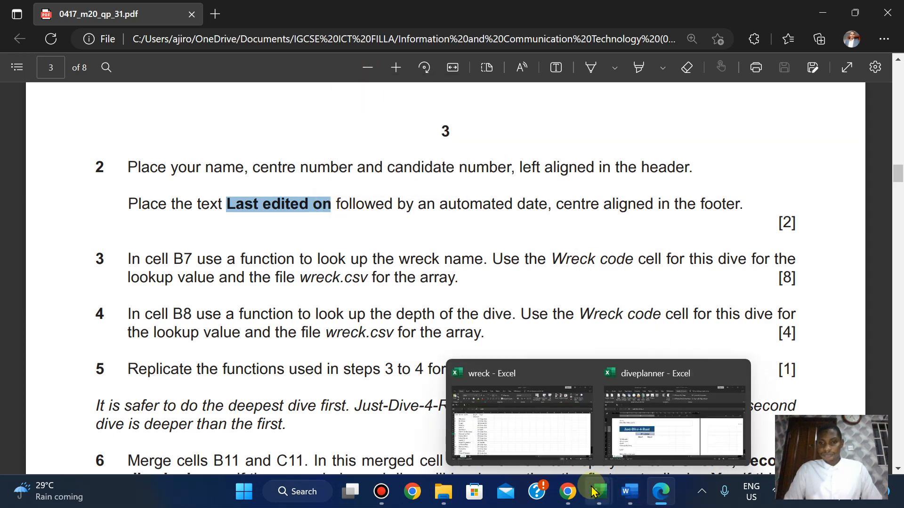
{"action": "left_click", "coordinate": [672, 432]}
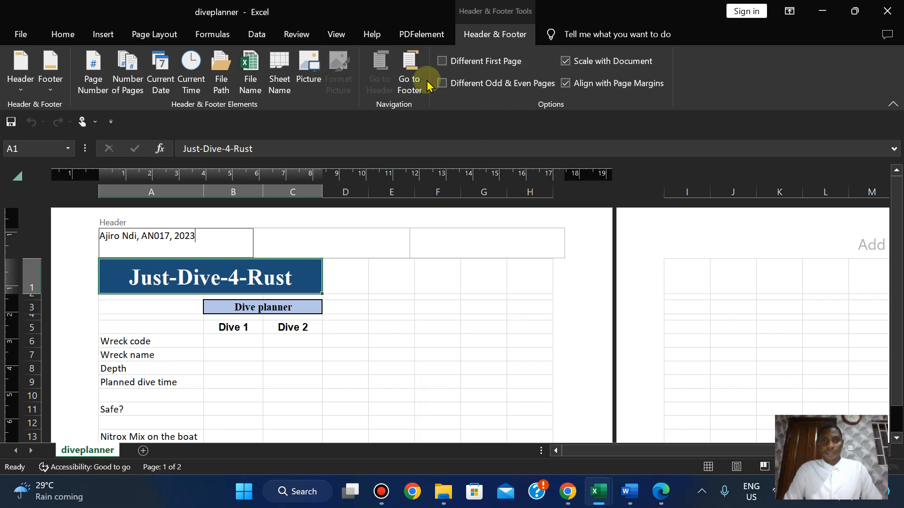
{"action": "left_click", "coordinate": [410, 80]}
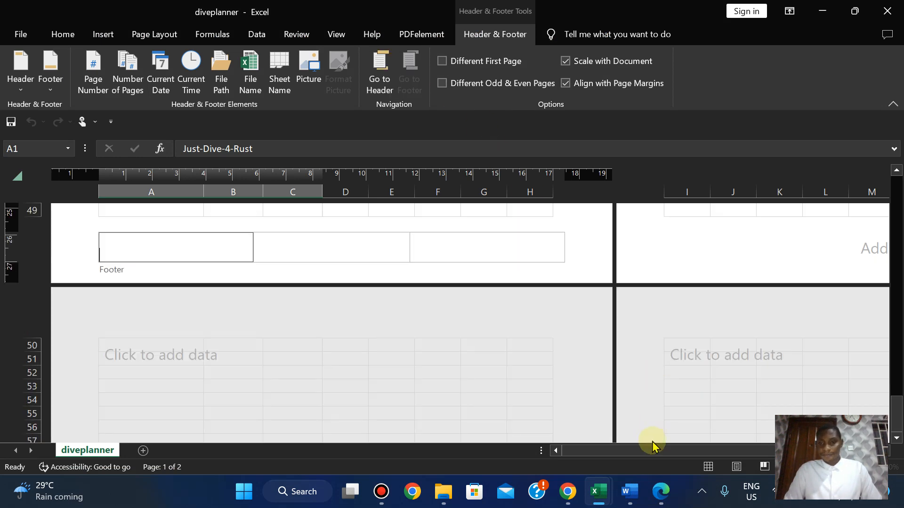
Fill the centre footer with 'Last edited on' followed by an automatic Current Date field.
{"action": "left_click", "coordinate": [660, 492]}
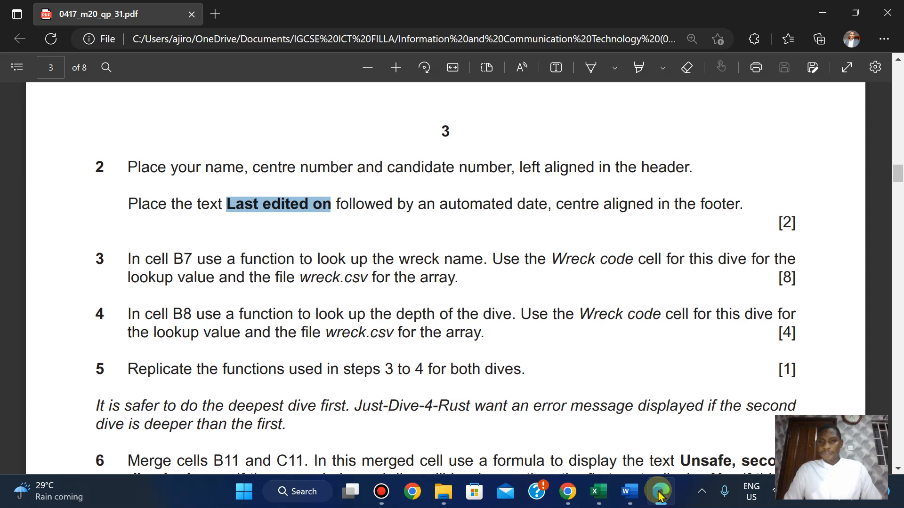
{"action": "left_click", "coordinate": [660, 492]}
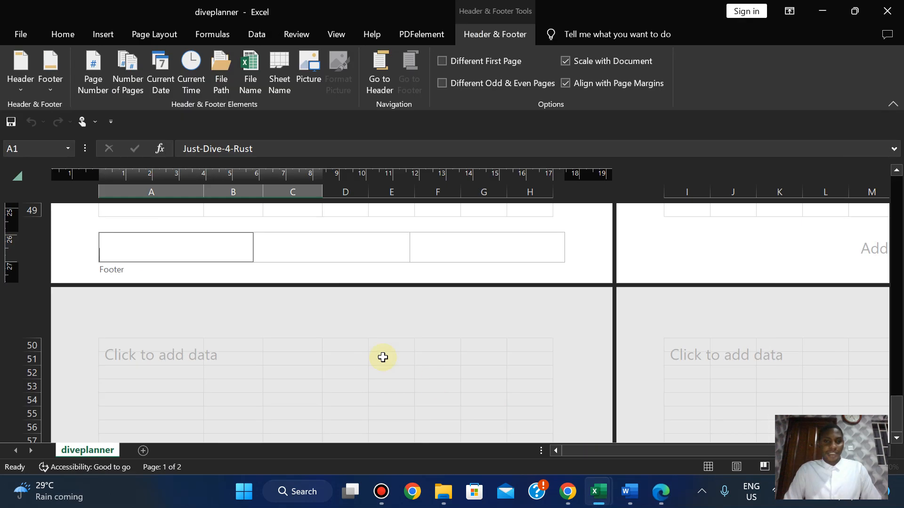
{"action": "left_click", "coordinate": [301, 244]}
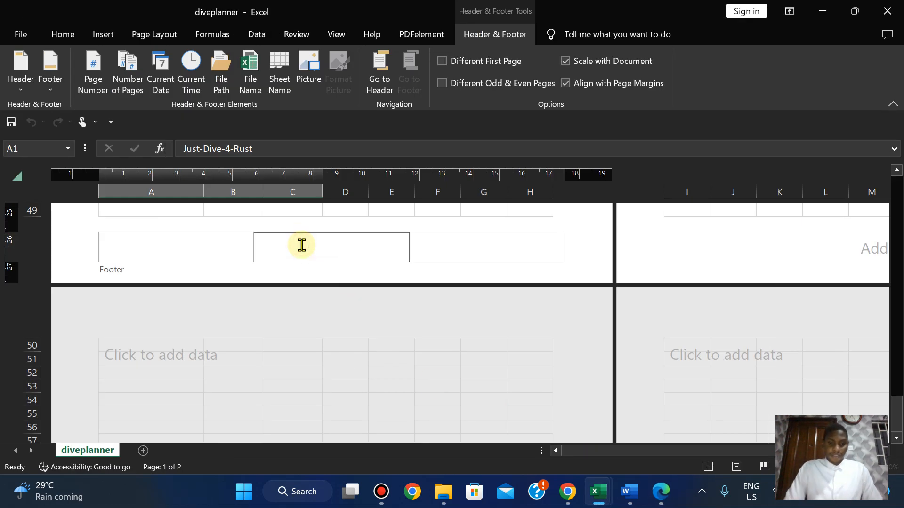
{"action": "type", "text": "Last edited on"}
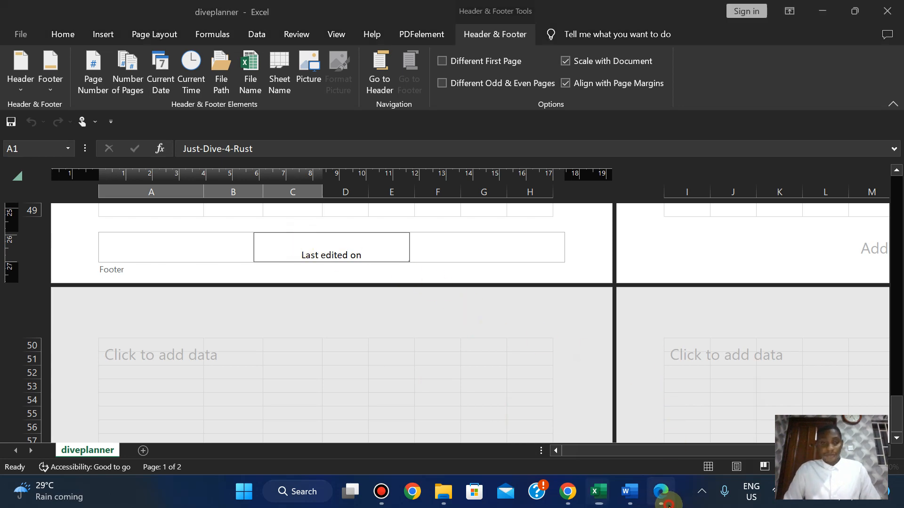
{"action": "left_click", "coordinate": [661, 493]}
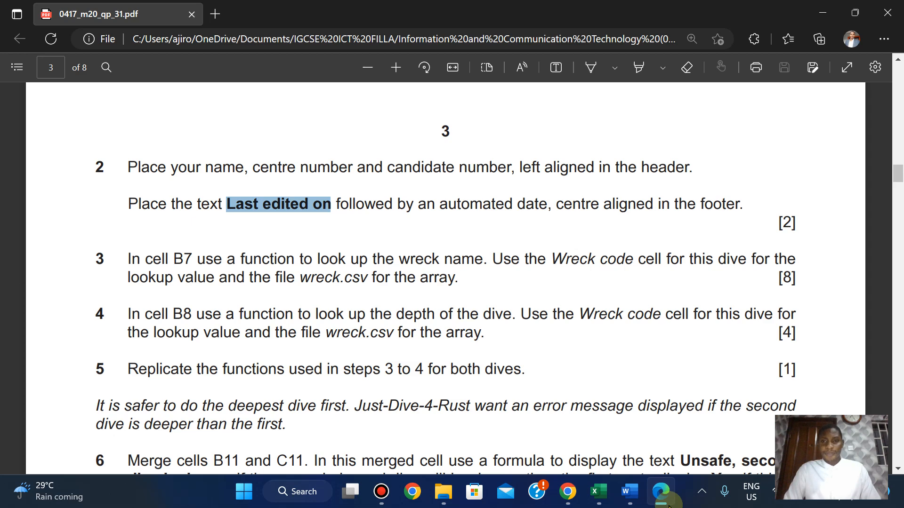
{"action": "left_click", "coordinate": [663, 494]}
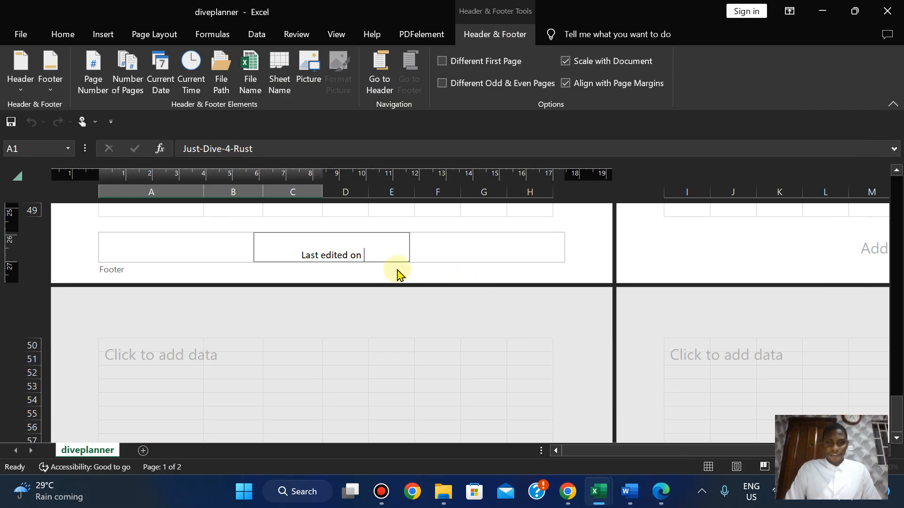
{"action": "left_click", "coordinate": [160, 71]}
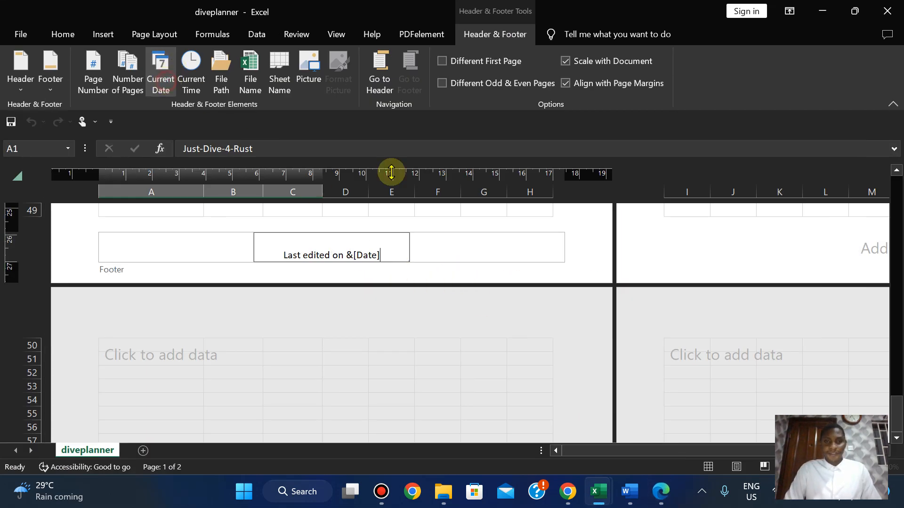
{"action": "left_click", "coordinate": [661, 495]}
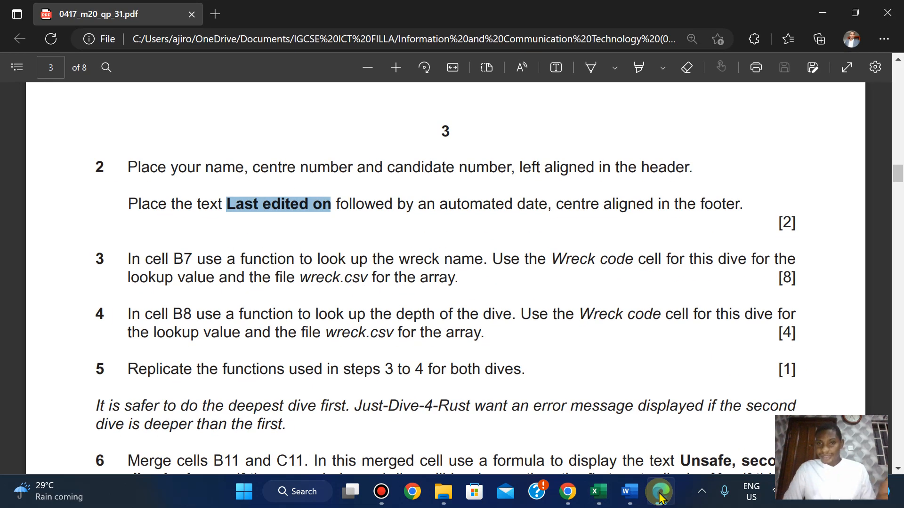
{"action": "left_click", "coordinate": [661, 495]}
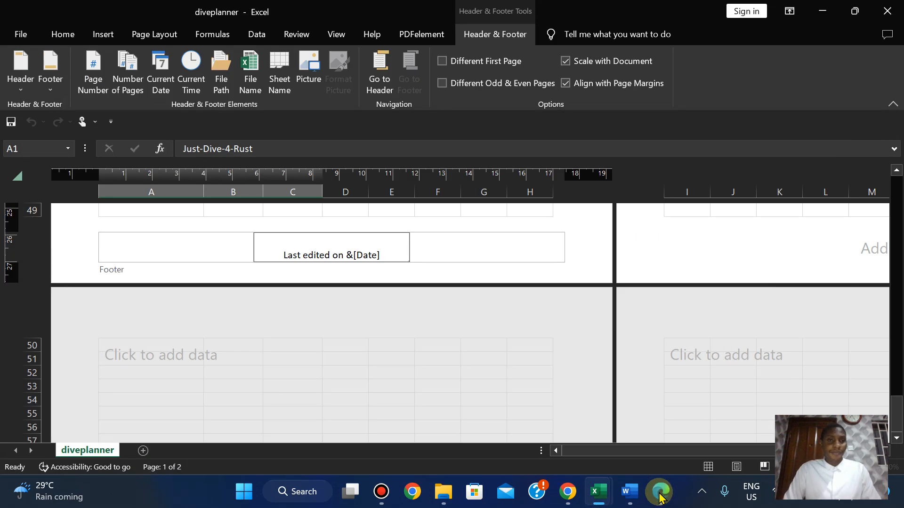
{"action": "left_click", "coordinate": [580, 243]}
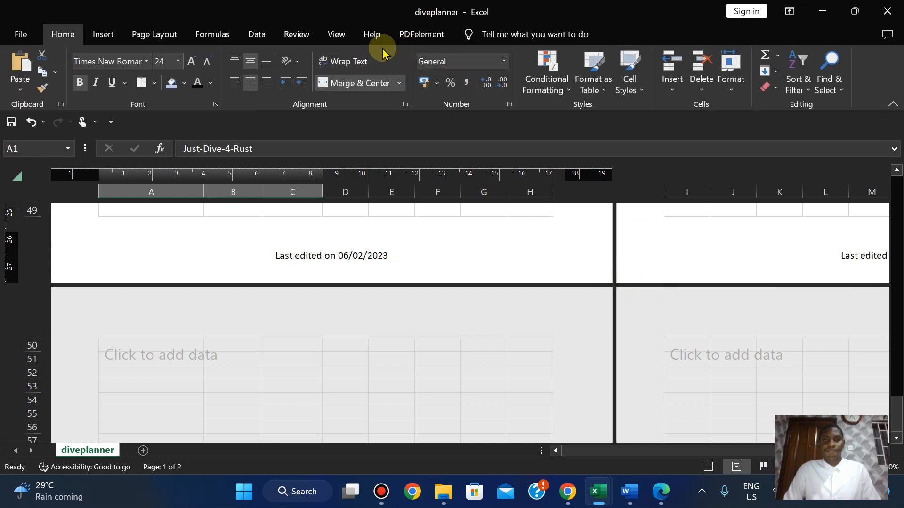
Return the diveplanner sheet to Normal view and reread the exam paper's footer instruction.
{"action": "left_click", "coordinate": [337, 36]}
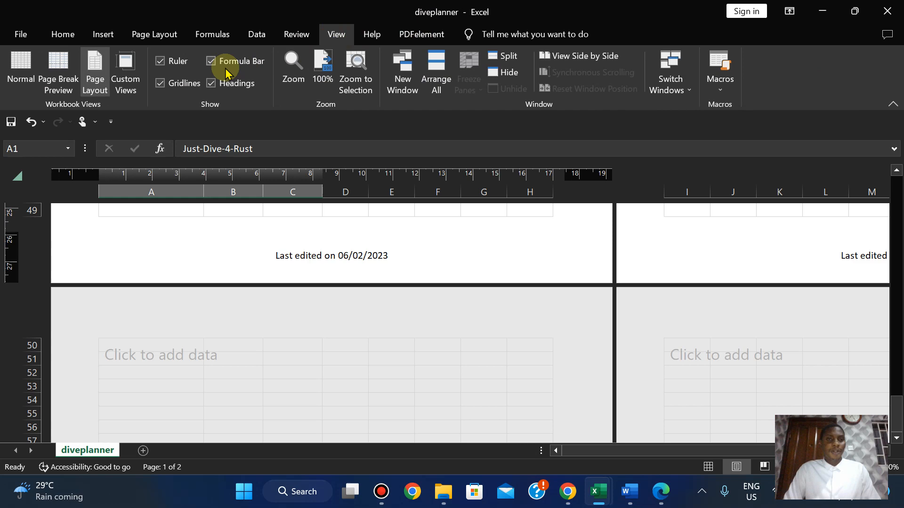
{"action": "left_click", "coordinate": [21, 71]}
{"action": "left_click", "coordinate": [661, 492]}
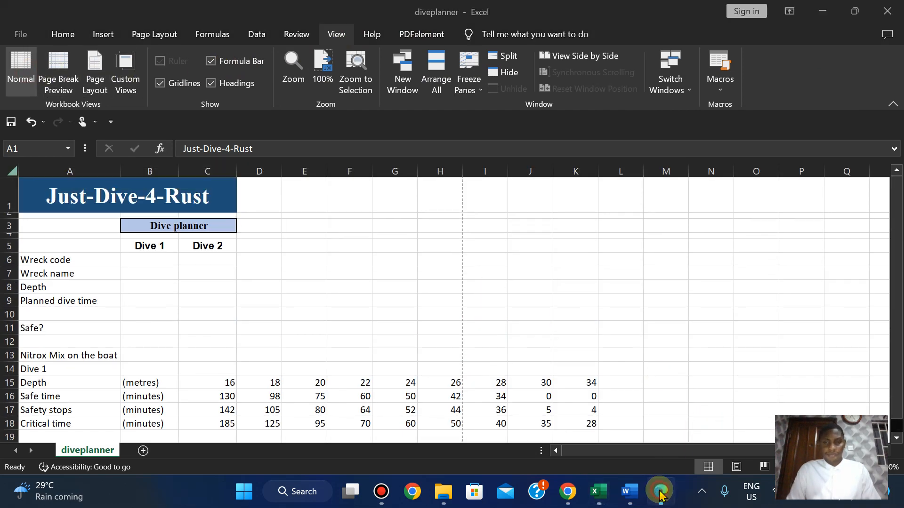
{"action": "key", "text": "Down"}
{"action": "key", "text": "Down"}
{"action": "key", "text": "Down"}
{"action": "key", "text": "Down"}
{"action": "key", "text": "Down"}
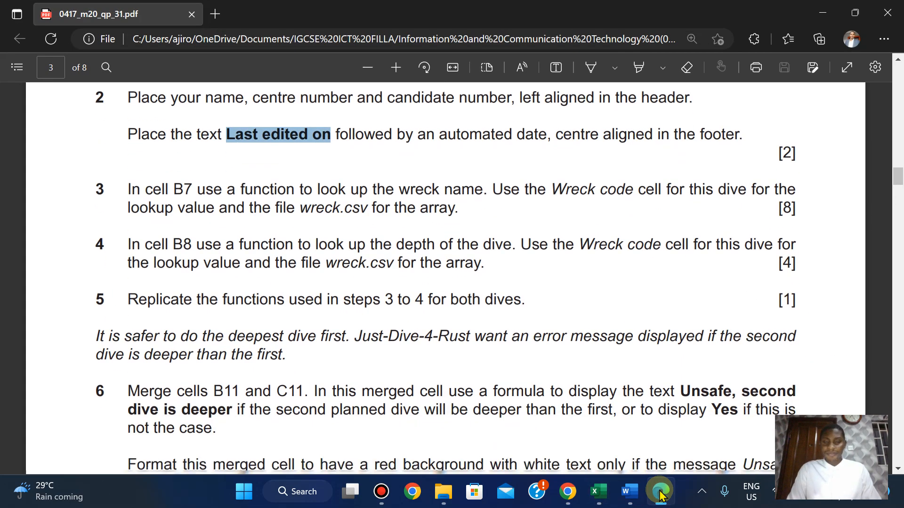
{"action": "key", "text": "Up"}
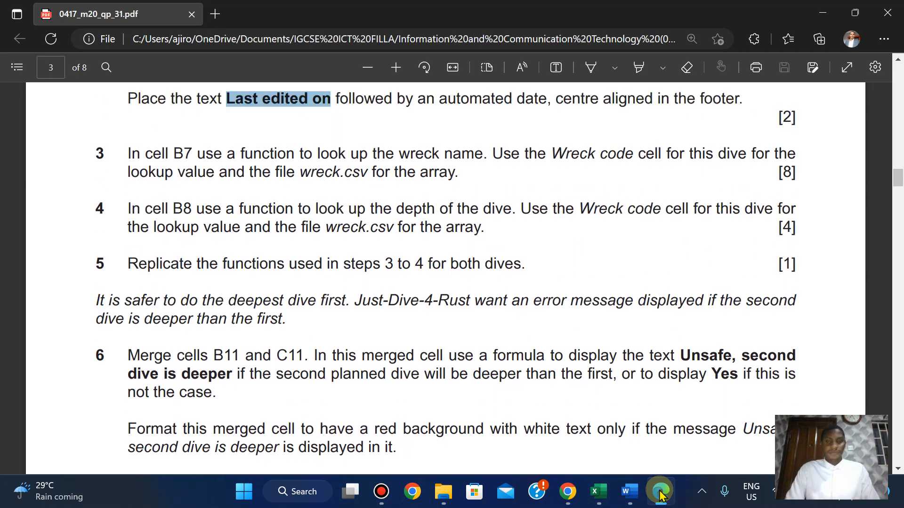
Select cell B7 for the wreck-name lookup and check its task on the exam paper.
{"action": "mouse_move", "coordinate": [598, 493]}
{"action": "left_click", "coordinate": [657, 405]}
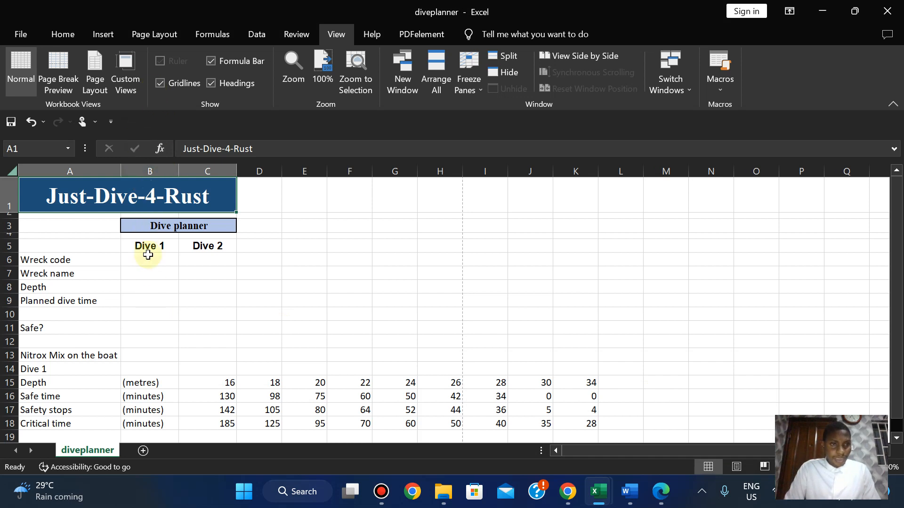
{"action": "left_click", "coordinate": [146, 273]}
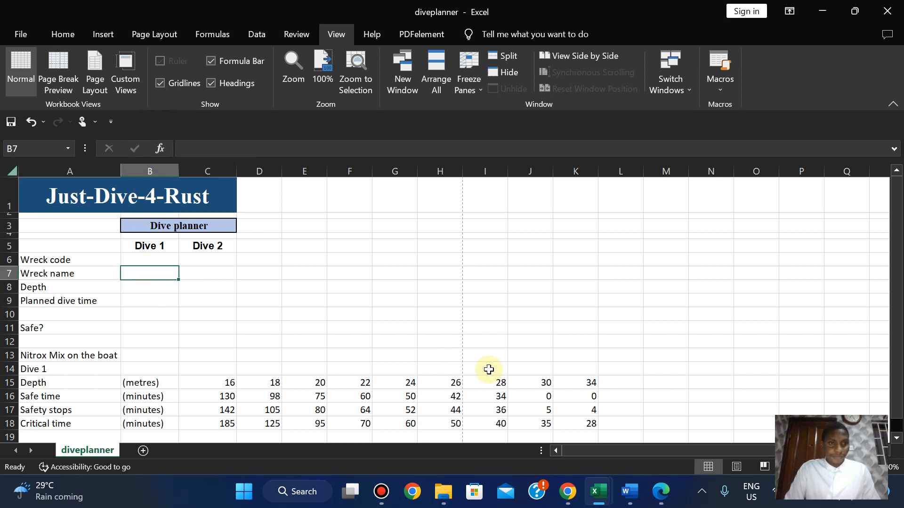
{"action": "left_click", "coordinate": [660, 491]}
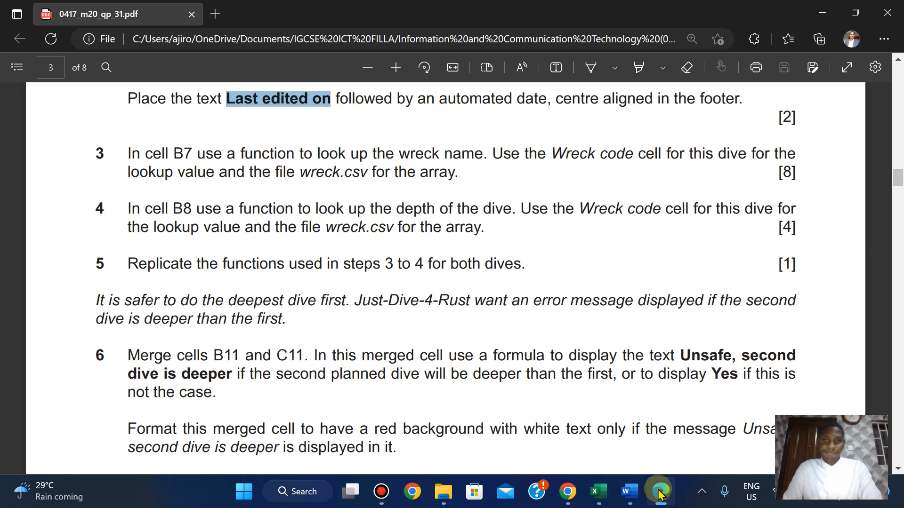
{"action": "left_click", "coordinate": [661, 492]}
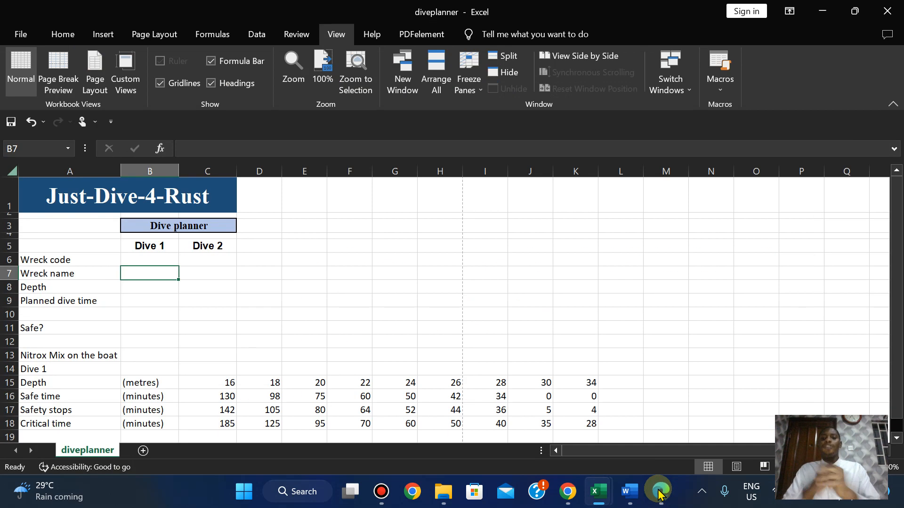
{"action": "left_click", "coordinate": [660, 492]}
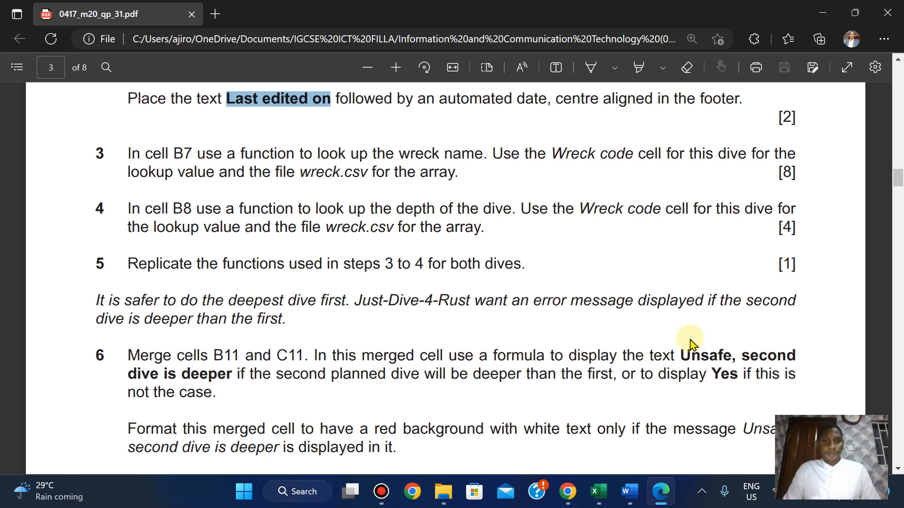
Highlight task 2's header and footer instructions in green, then switch back to the diveplanner workbook.
{"action": "scroll", "coordinate": [690, 343], "scroll_direction": "up", "scroll_amount": 2}
{"action": "left_click", "coordinate": [132, 178]}
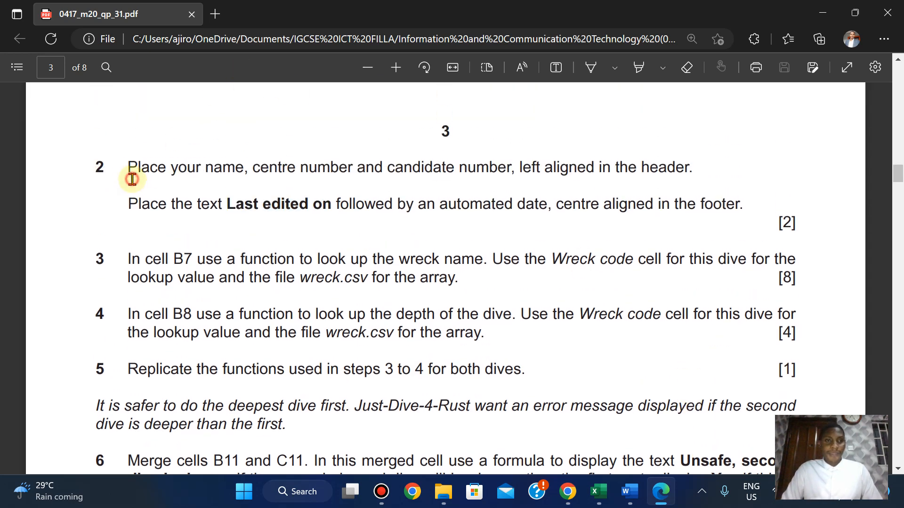
{"action": "left_click_drag", "start_coordinate": [128, 169], "coordinate": [802, 220]}
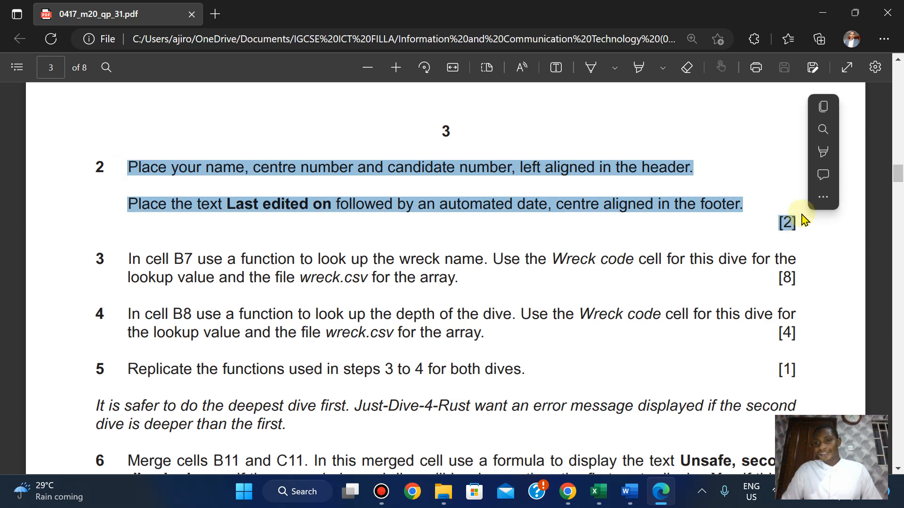
{"action": "mouse_move", "coordinate": [823, 159]}
{"action": "left_click", "coordinate": [692, 181]}
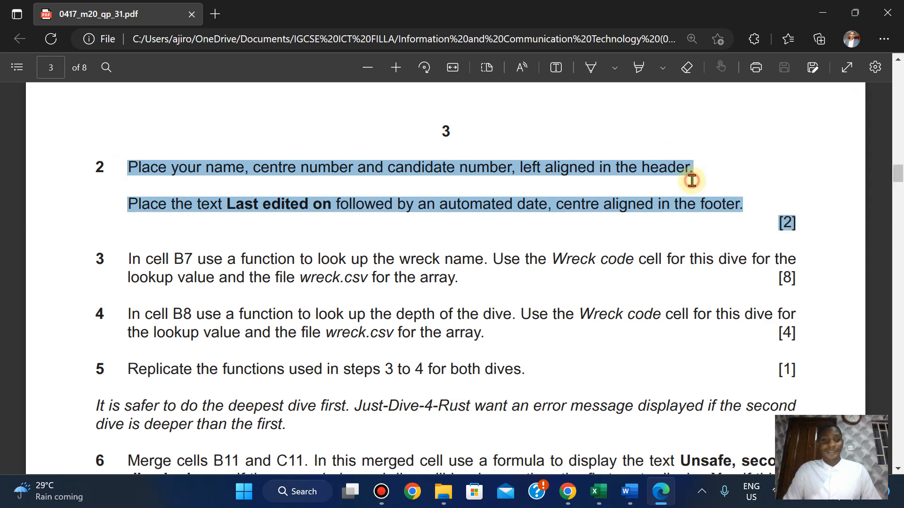
{"action": "scroll", "coordinate": [692, 181], "scroll_direction": "down", "scroll_amount": 2}
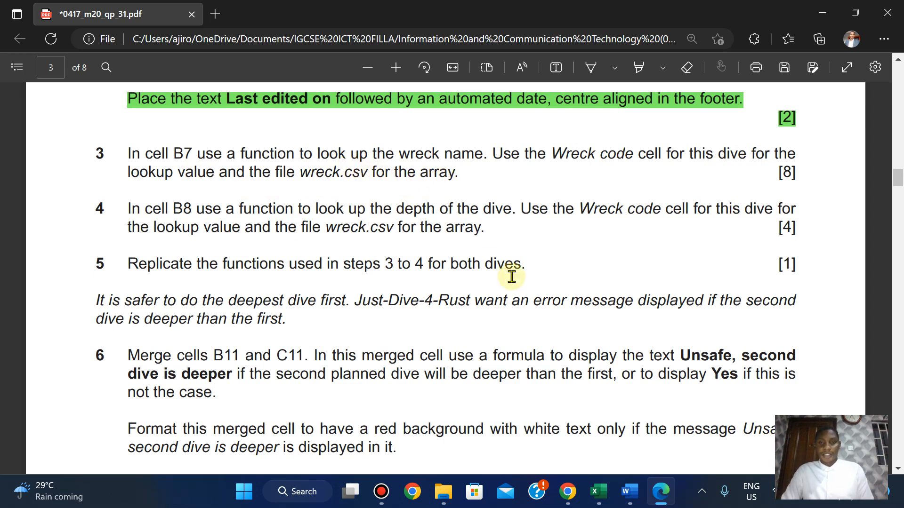
{"action": "mouse_move", "coordinate": [623, 498]}
{"action": "mouse_move", "coordinate": [597, 493]}
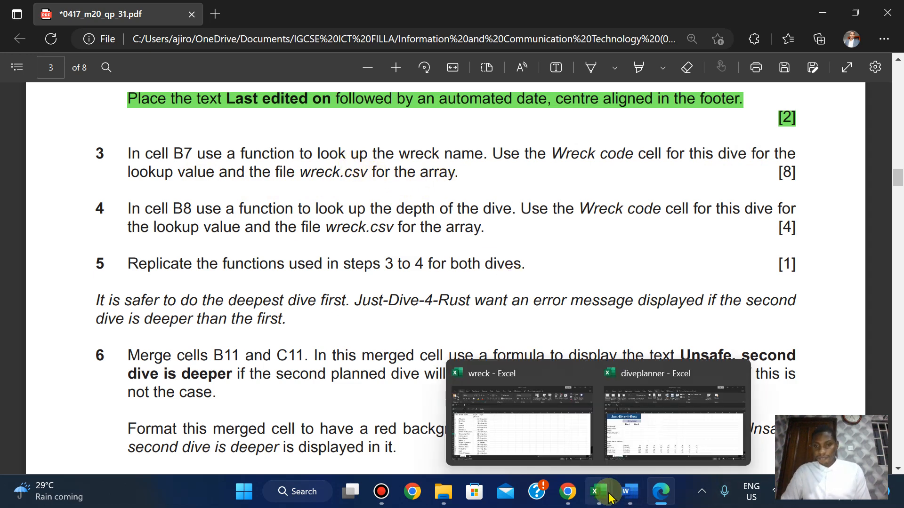
{"action": "left_click", "coordinate": [655, 421]}
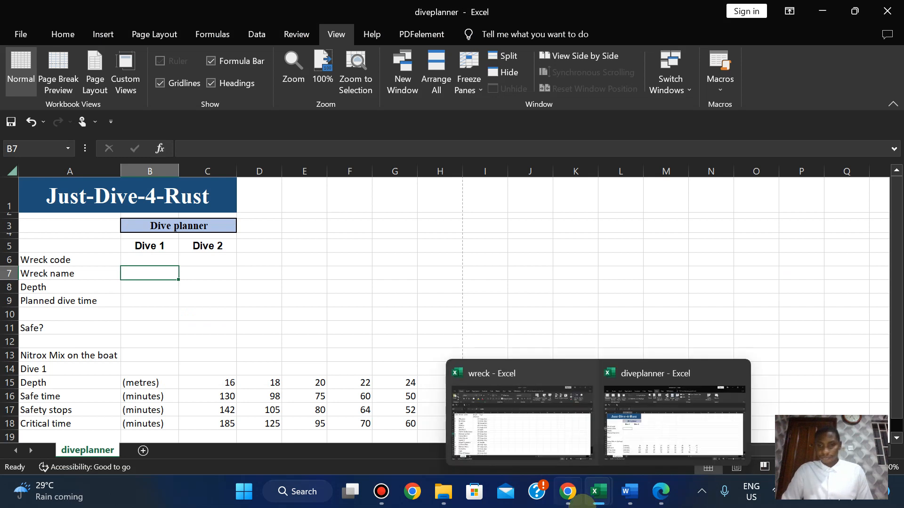
{"action": "mouse_move", "coordinate": [597, 493]}
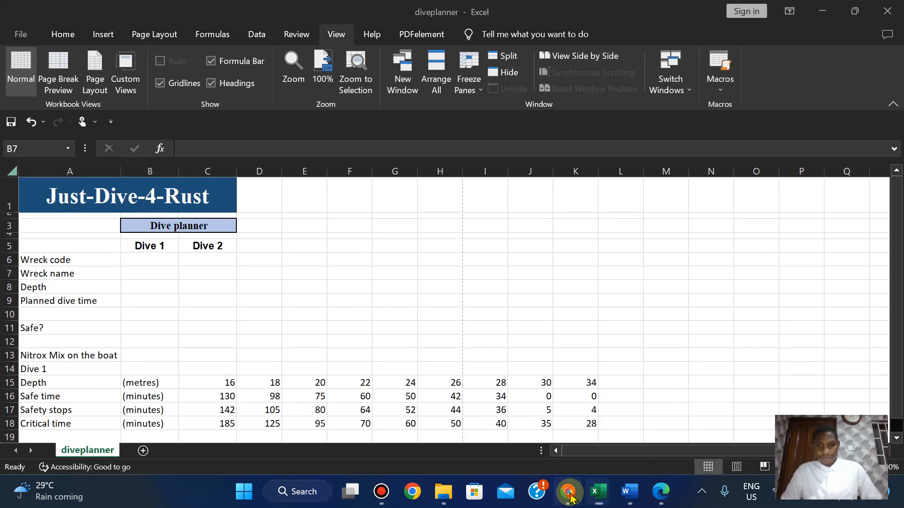
{"action": "left_click_drag", "start_coordinate": [568, 492], "coordinate": [393, 495]}
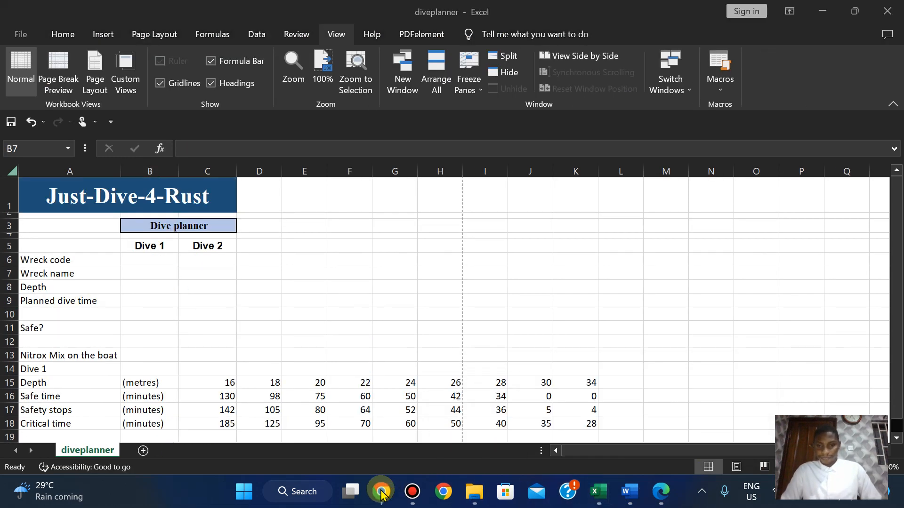
{"action": "mouse_move", "coordinate": [598, 494]}
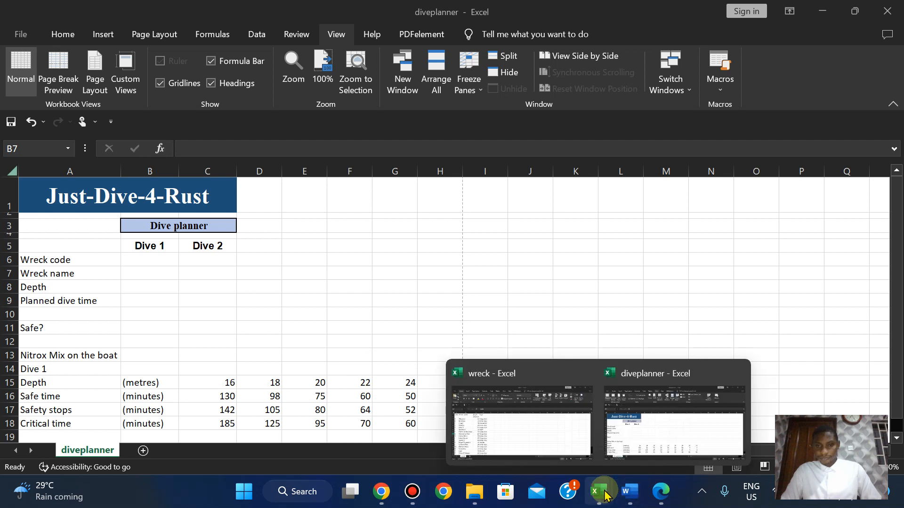
{"action": "left_click", "coordinate": [569, 438]}
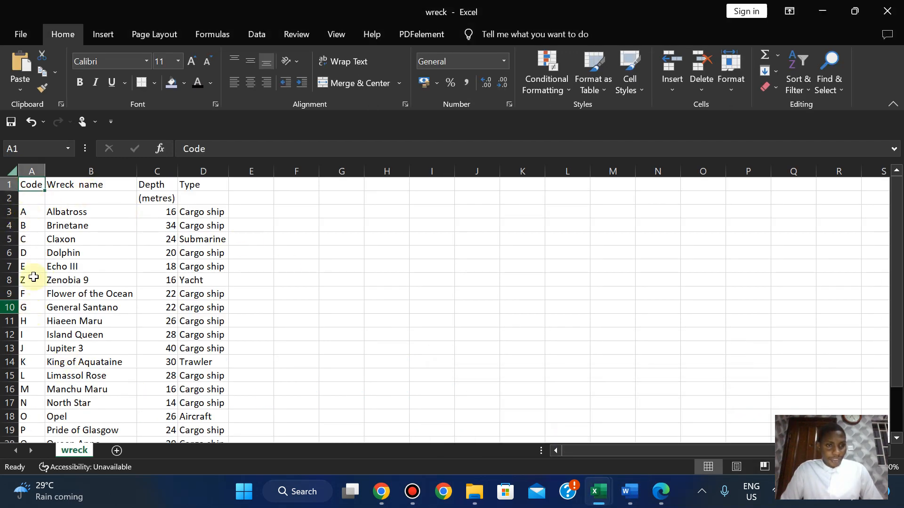
{"action": "mouse_move", "coordinate": [607, 502]}
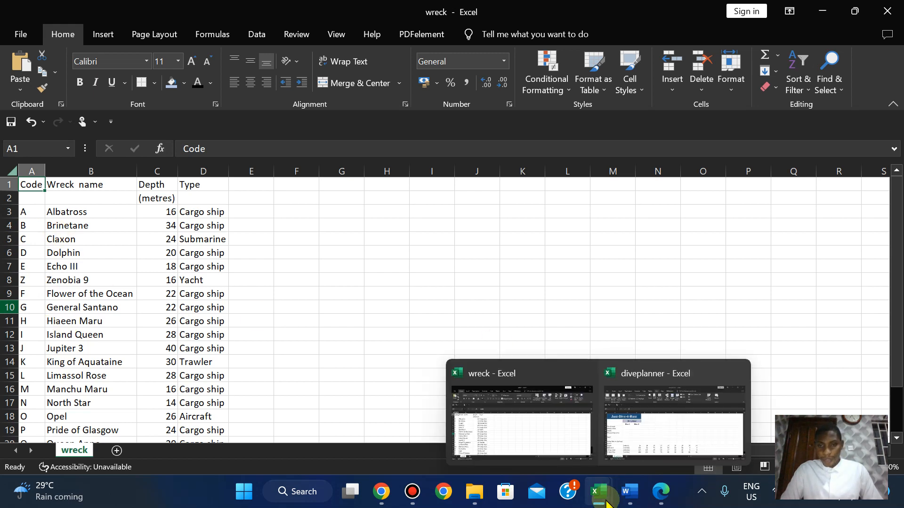
{"action": "left_click", "coordinate": [631, 421]}
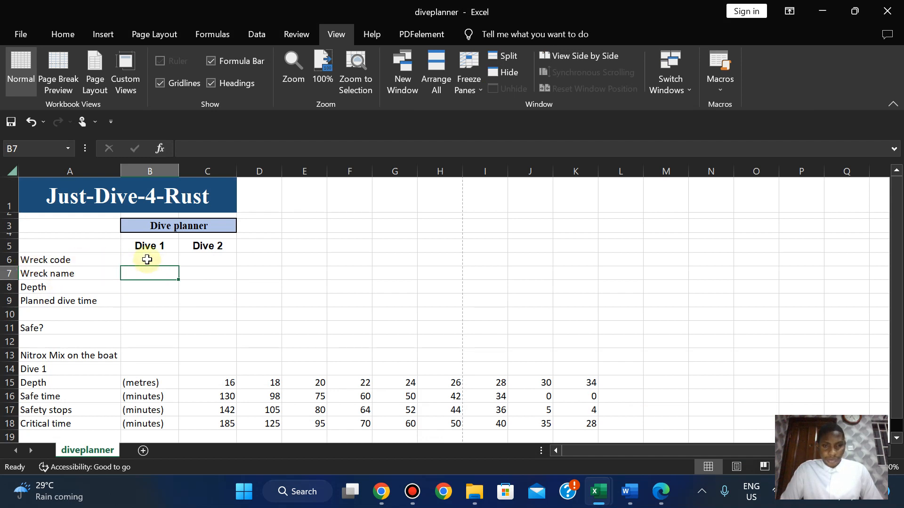
{"action": "left_click_drag", "start_coordinate": [894, 276], "coordinate": [892, 214]}
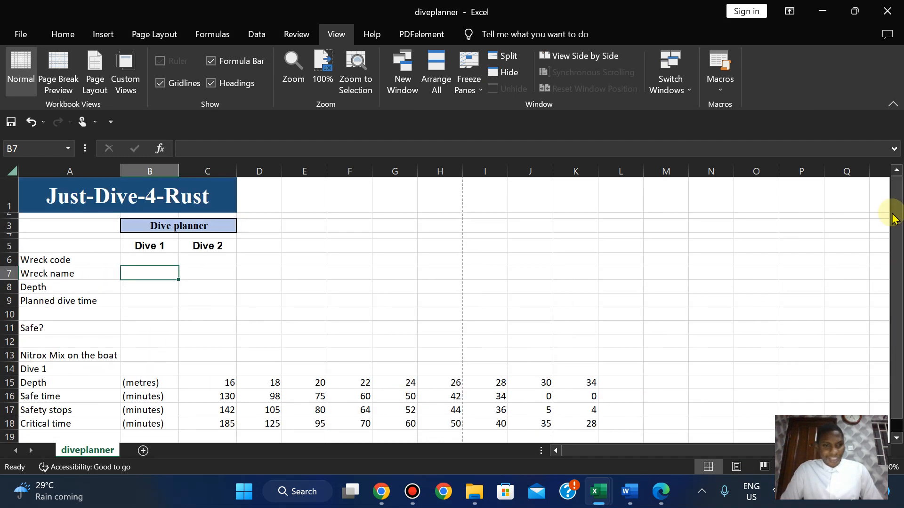
{"action": "left_click", "coordinate": [151, 261]}
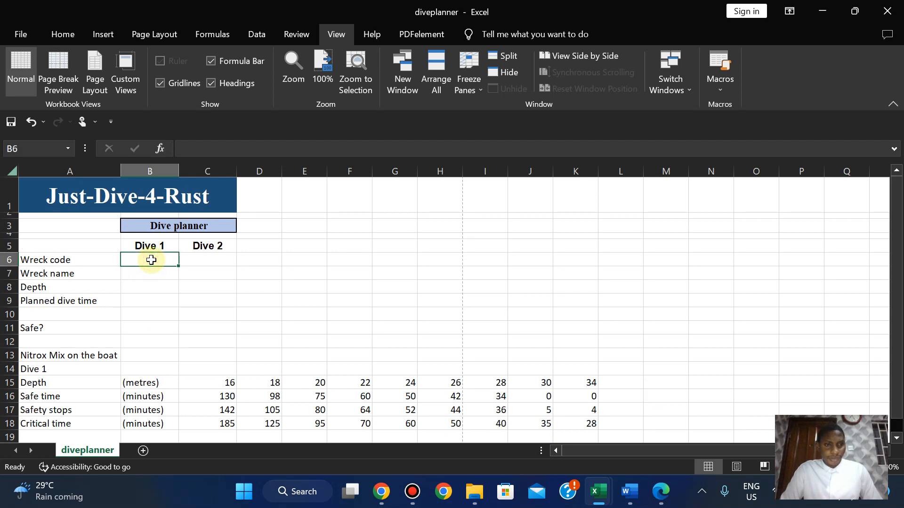
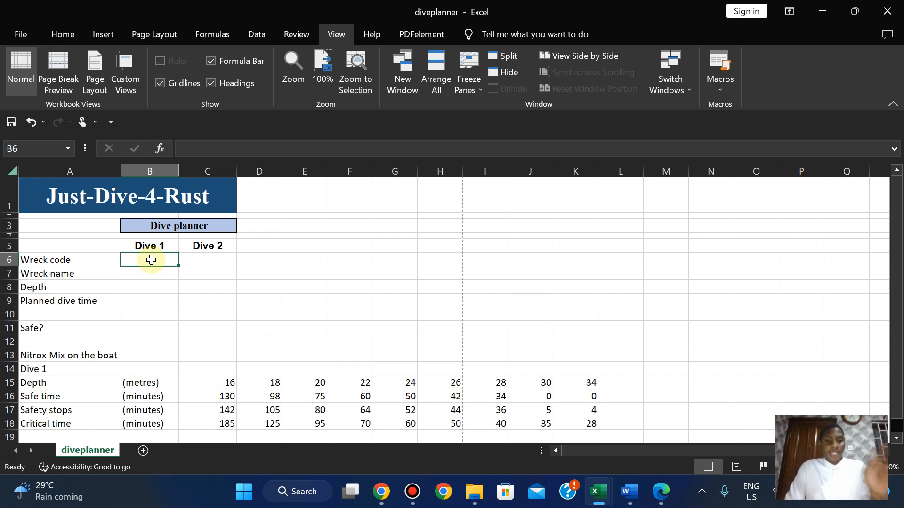
In B7, start a VLOOKUP formula using B6 as the lookup value.
{"action": "mouse_move", "coordinate": [620, 485]}
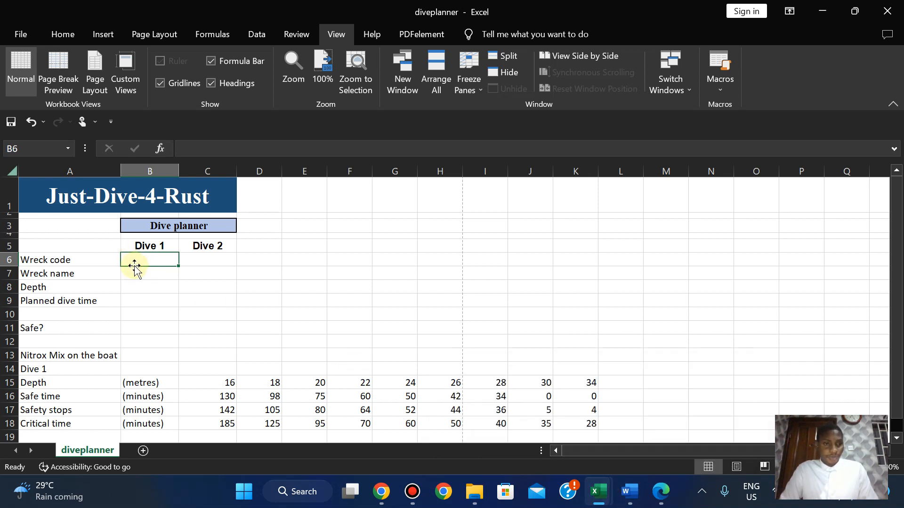
{"action": "mouse_move", "coordinate": [605, 504]}
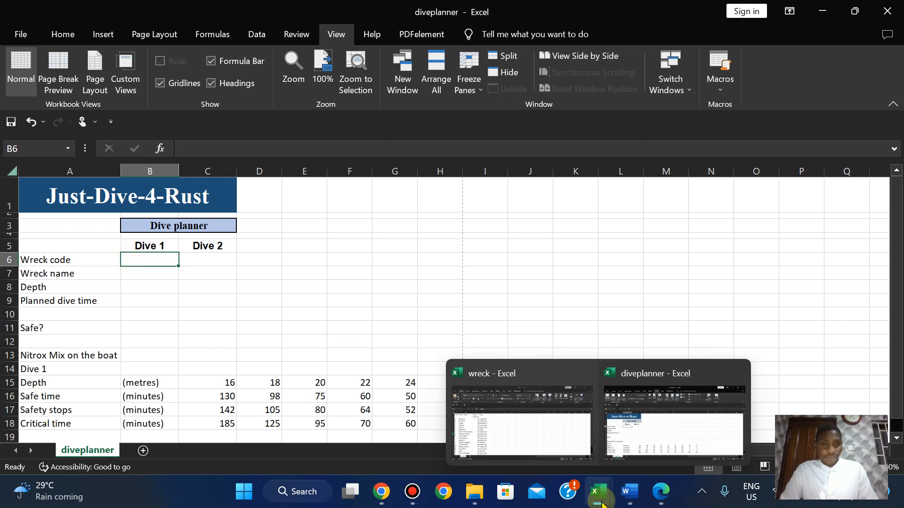
{"action": "left_click", "coordinate": [142, 274]}
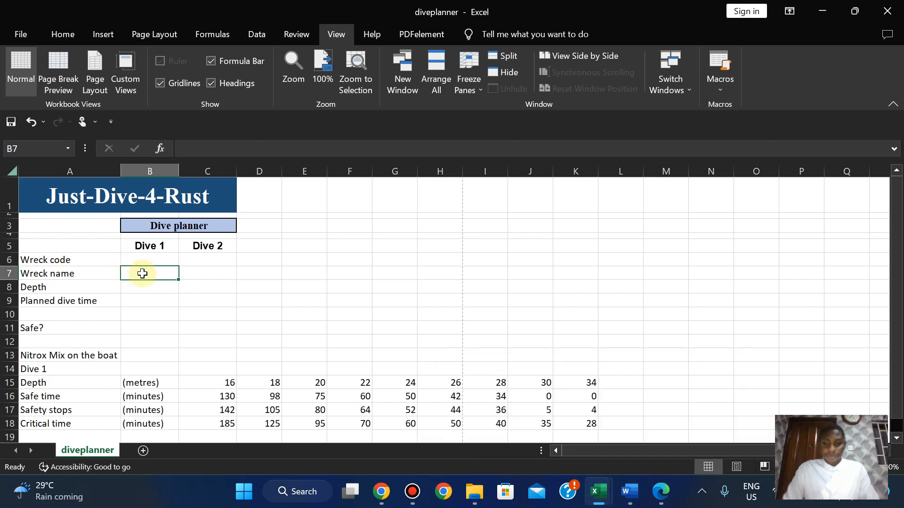
{"action": "type", "text": "=vlo"}
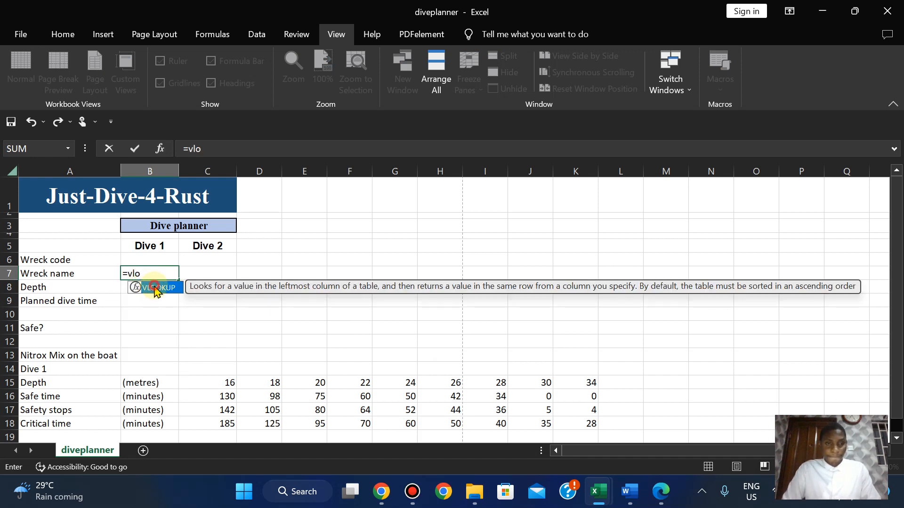
{"action": "double_click", "coordinate": [157, 291]}
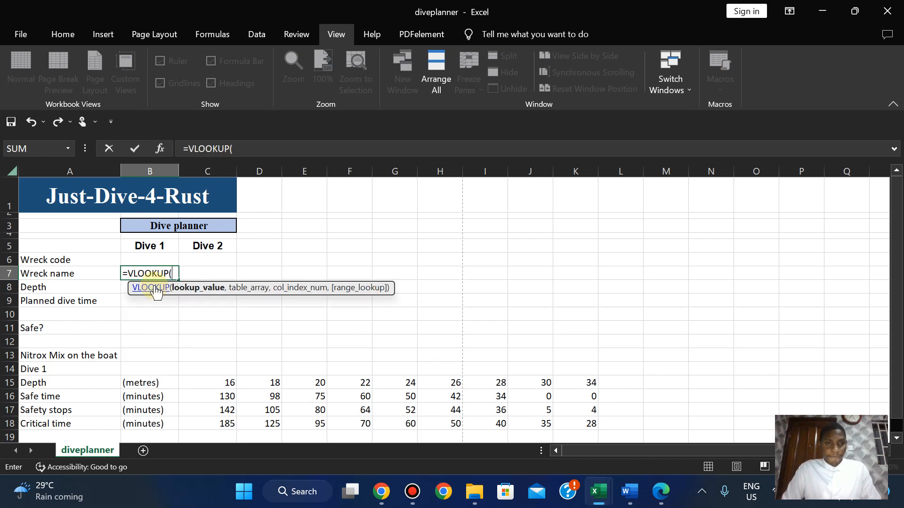
{"action": "left_click", "coordinate": [148, 259]}
{"action": "type", "text": ","}
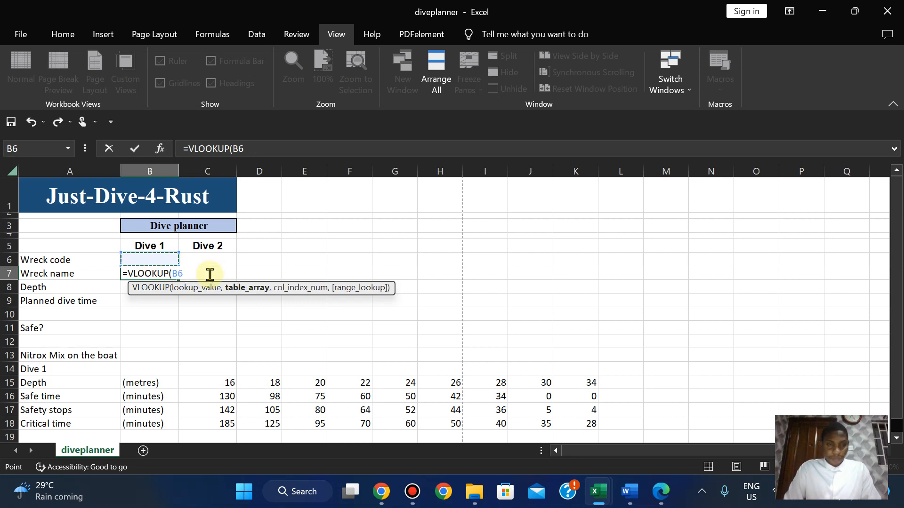
Complete the lookup with wreck.csv range $A$3:$B$23, column 2 and exact match FALSE.
{"action": "mouse_move", "coordinate": [597, 492]}
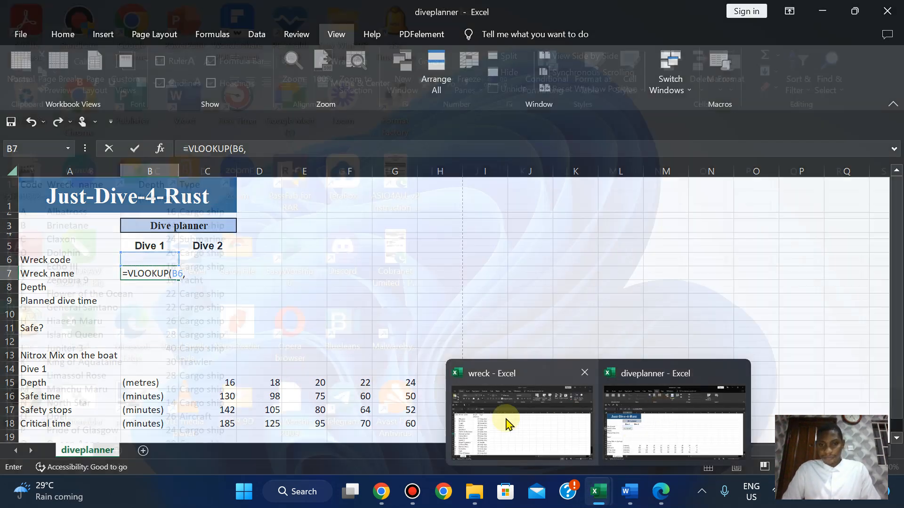
{"action": "left_click", "coordinate": [508, 423]}
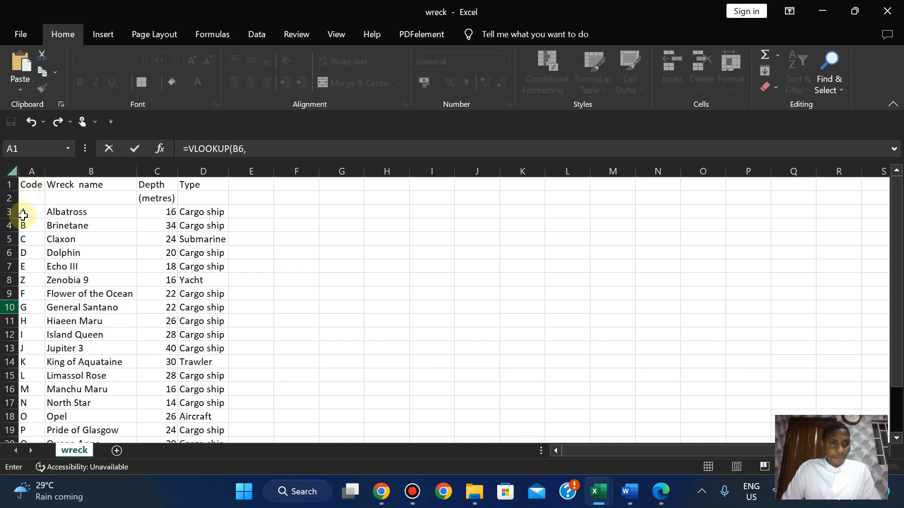
{"action": "left_click_drag", "start_coordinate": [24, 215], "coordinate": [115, 402]}
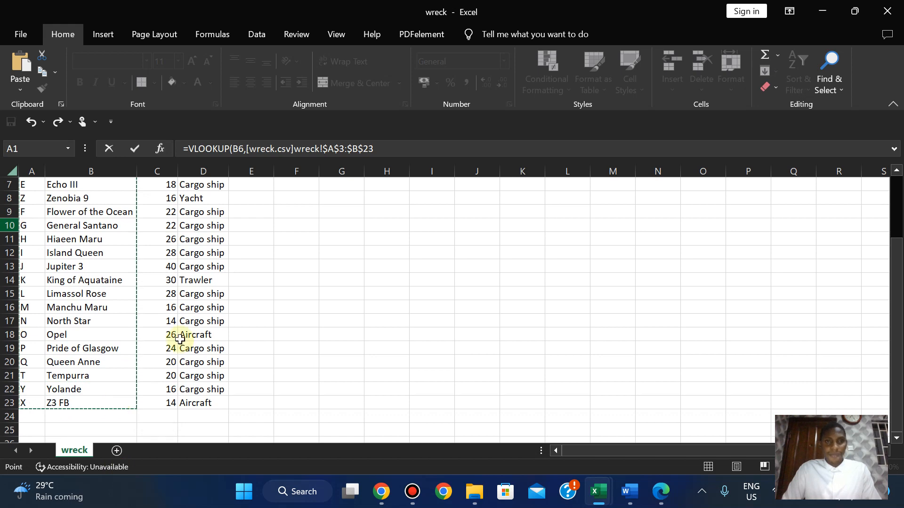
{"action": "left_click", "coordinate": [381, 143]}
{"action": "type", "text": ","}
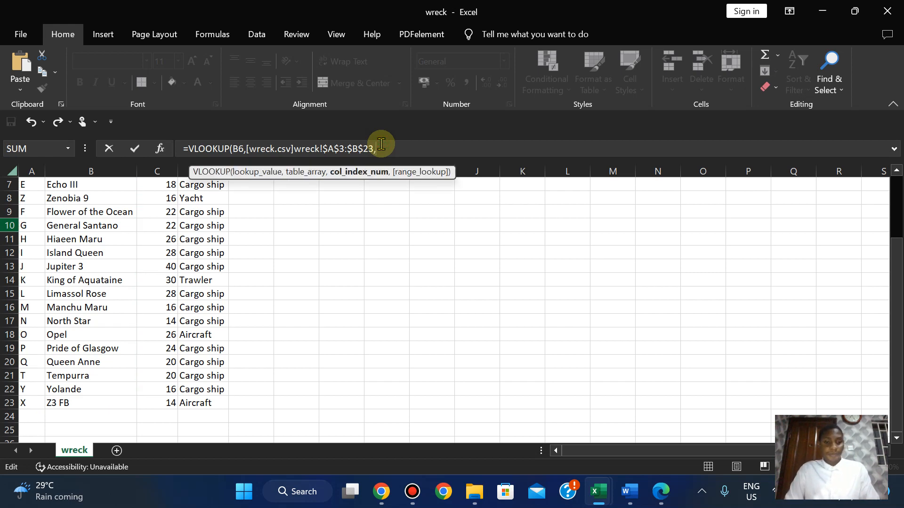
{"action": "type", "text": "2,"}
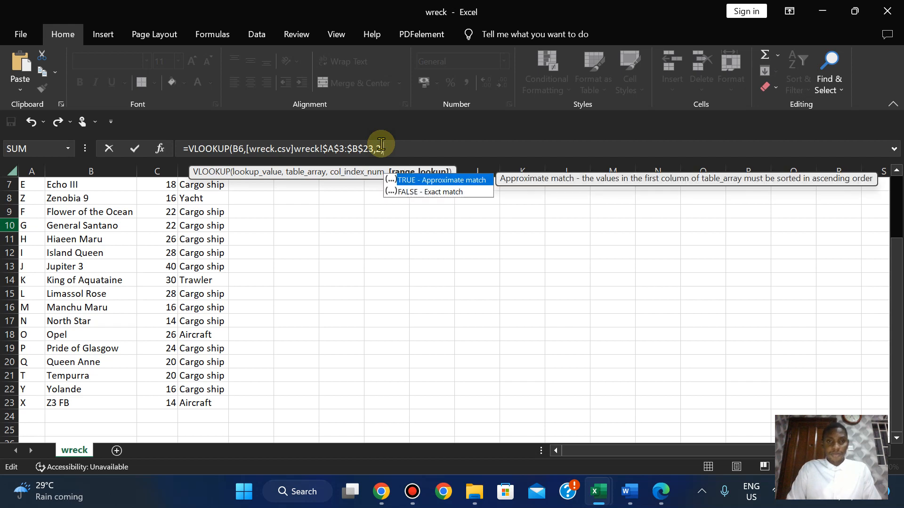
{"action": "double_click", "coordinate": [448, 193]}
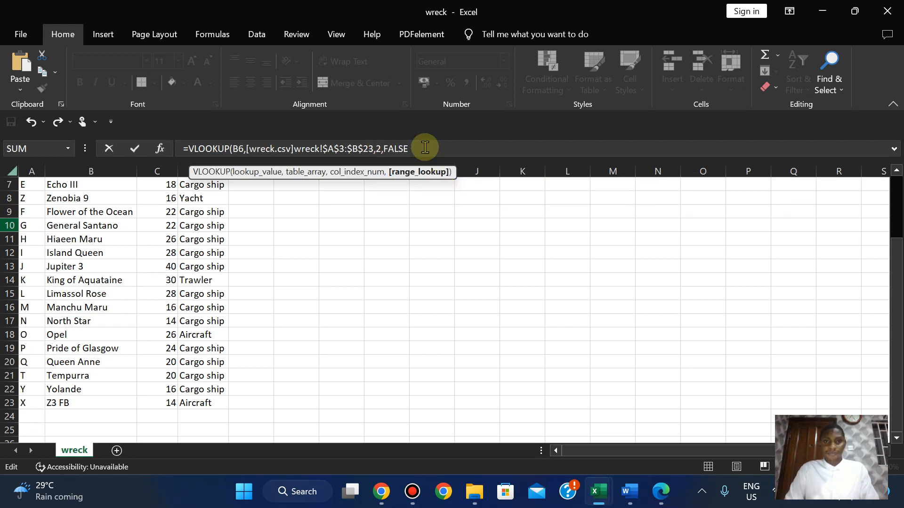
{"action": "type", "text": ")"}
{"action": "key", "text": "Return"}
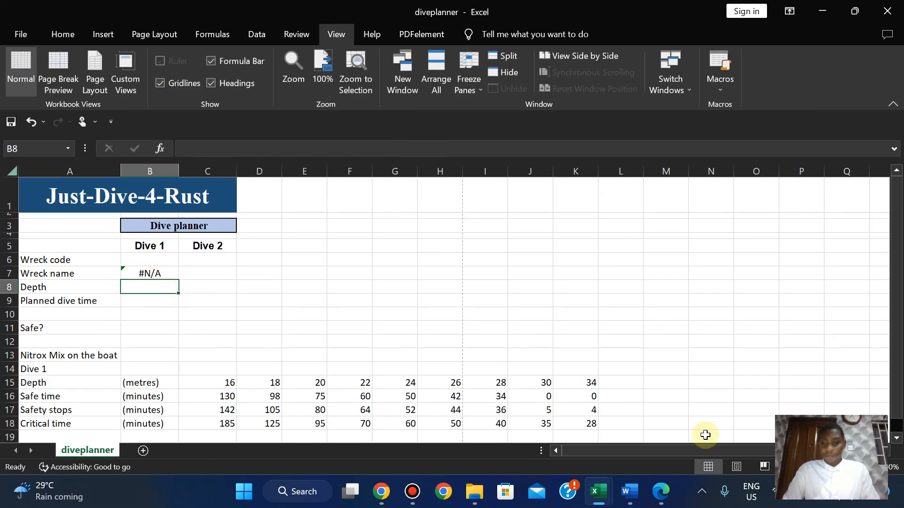
Enter wreck code Z in B6 so B7 shows Zenobia 9.
{"action": "mouse_move", "coordinate": [598, 492]}
{"action": "mouse_move", "coordinate": [520, 417]}
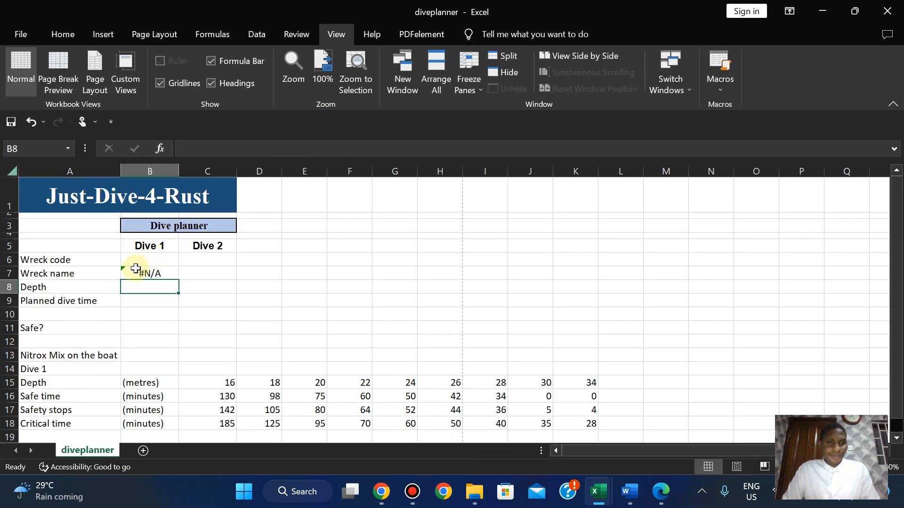
{"action": "left_click", "coordinate": [139, 261]}
{"action": "type", "text": "Z"}
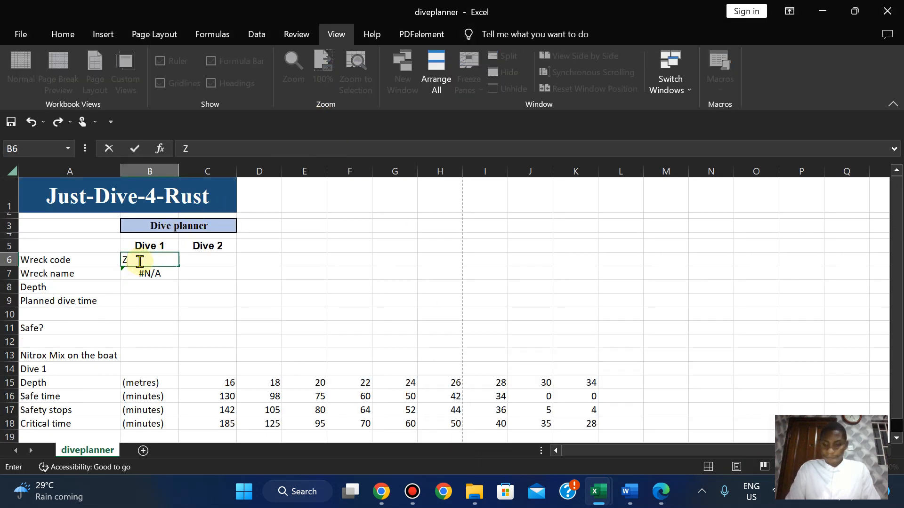
{"action": "key", "text": "Return"}
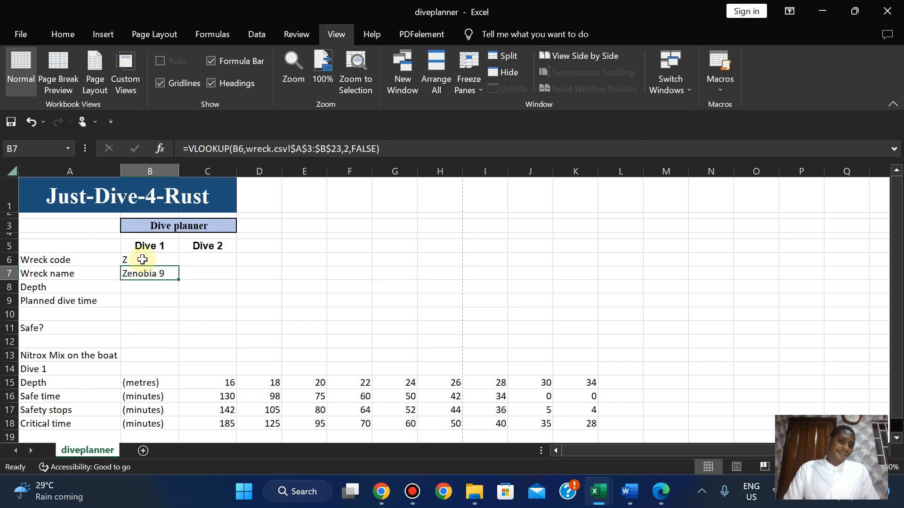
{"action": "left_click", "coordinate": [663, 494]}
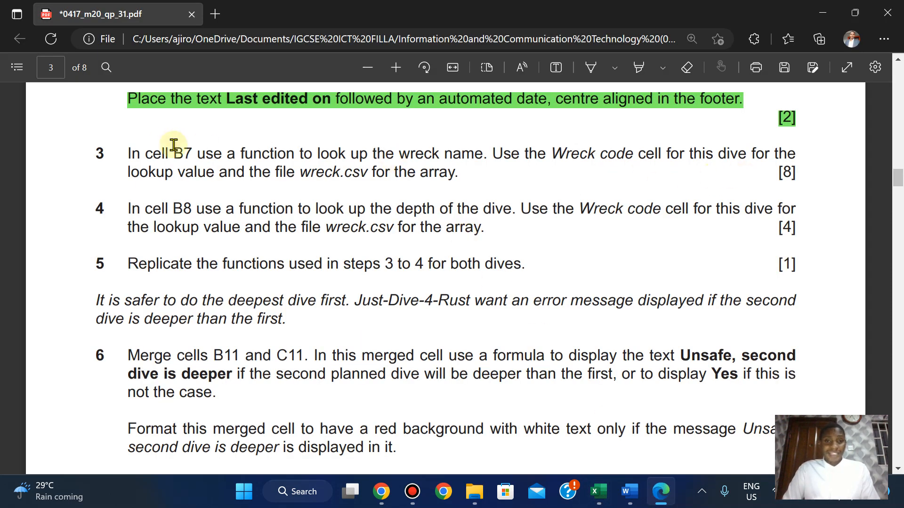
Mark question 3's text on the exam PDF with a green highlight, then return to diveplanner.
{"action": "left_click_drag", "start_coordinate": [127, 155], "coordinate": [799, 178]}
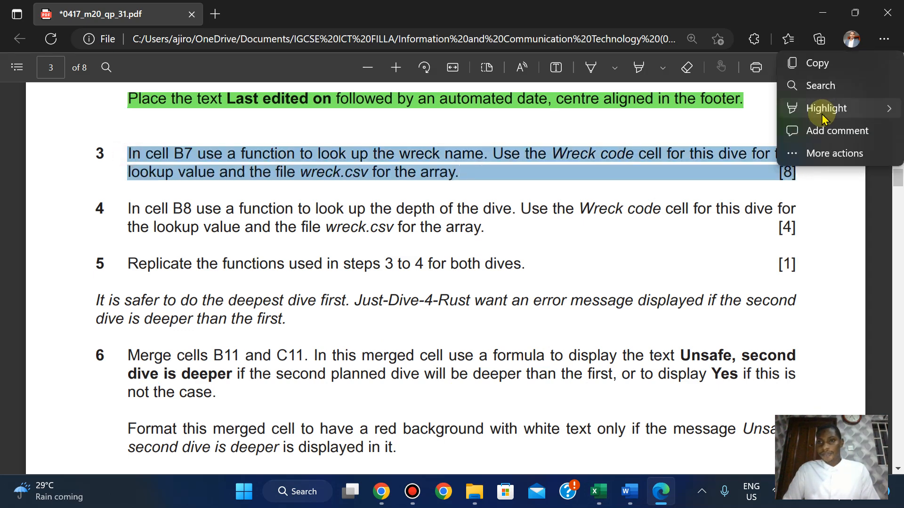
{"action": "mouse_move", "coordinate": [823, 113]}
{"action": "left_click", "coordinate": [698, 133]}
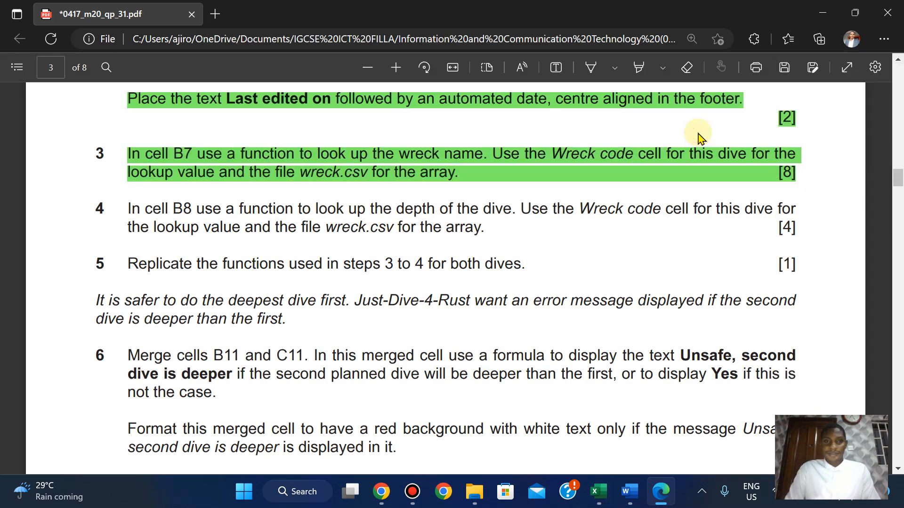
{"action": "scroll", "coordinate": [698, 134], "scroll_direction": "down", "scroll_amount": 2}
{"action": "scroll", "coordinate": [698, 134], "scroll_direction": "up", "scroll_amount": 2}
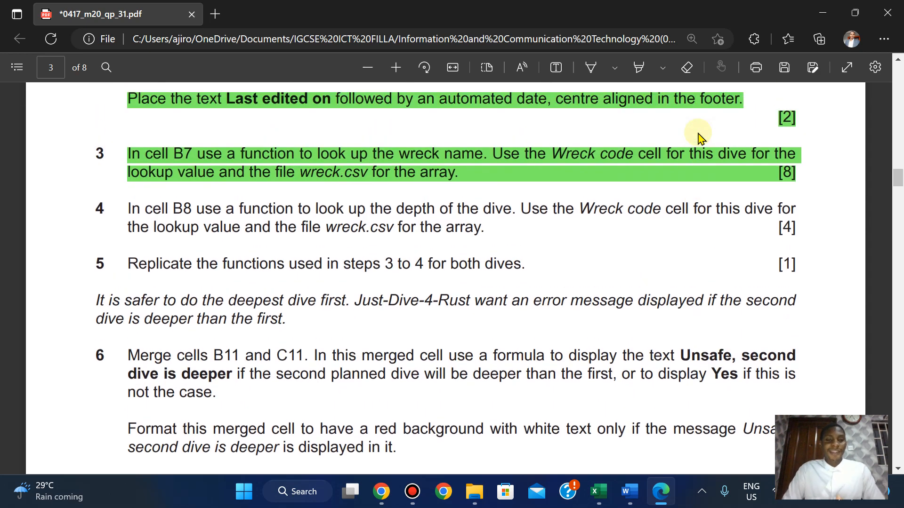
{"action": "mouse_move", "coordinate": [599, 492]}
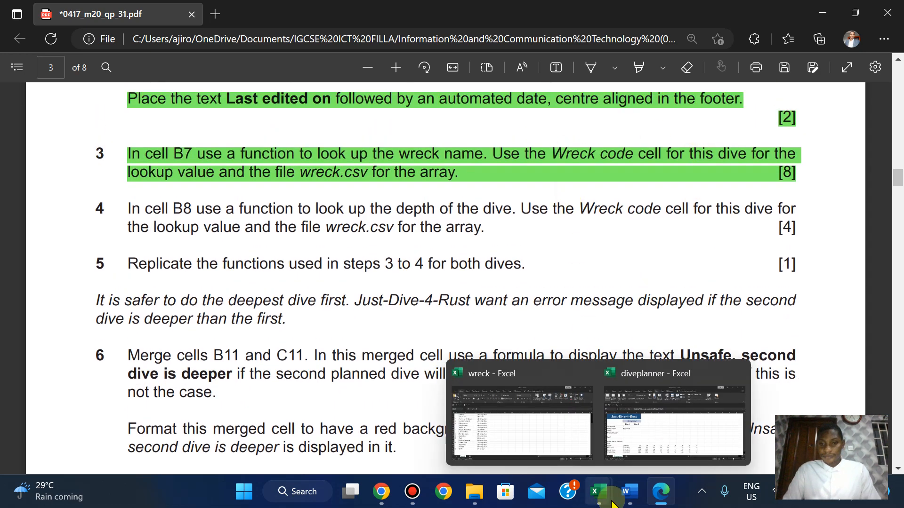
{"action": "left_click", "coordinate": [647, 419]}
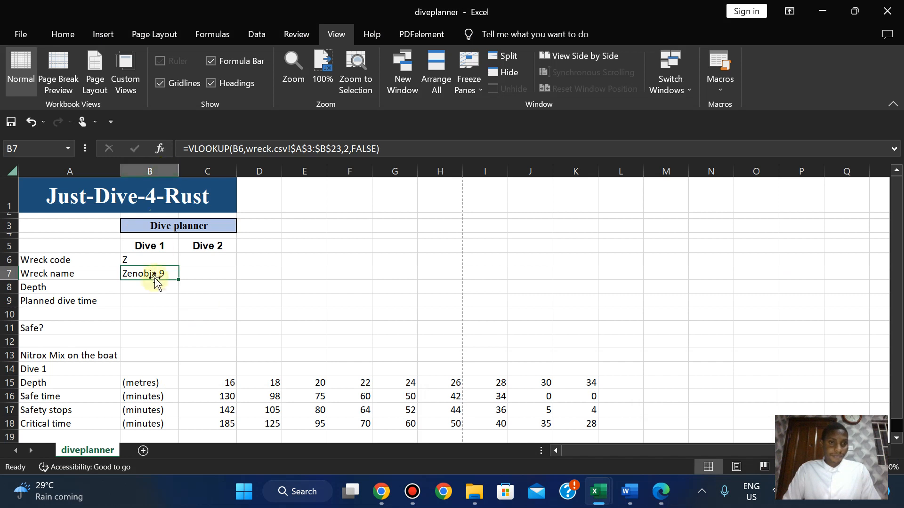
Select Dive 1's depth cell B8, then review the exam paper and the wreck table rows.
{"action": "left_click", "coordinate": [151, 289]}
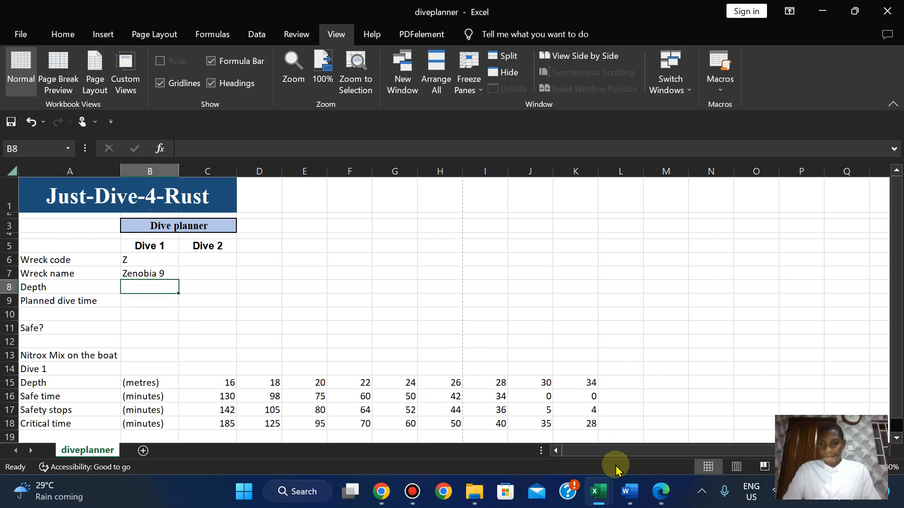
{"action": "left_click", "coordinate": [661, 492]}
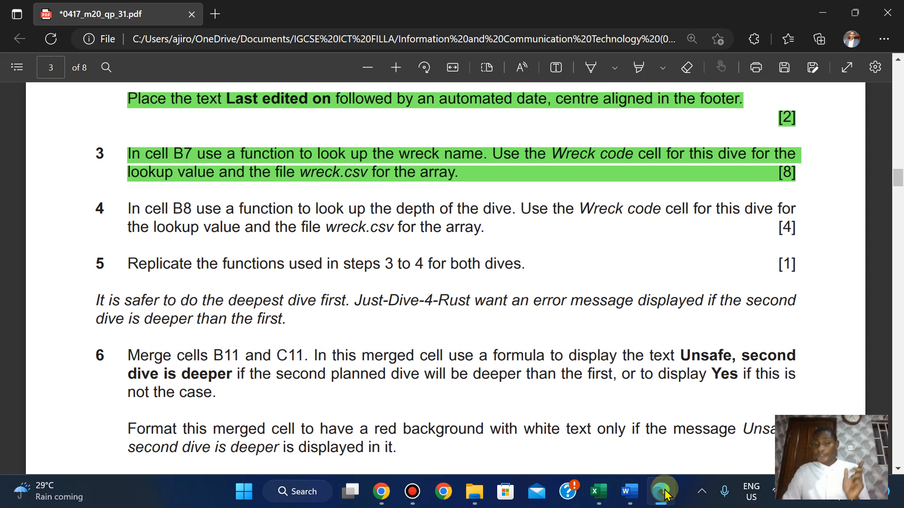
{"action": "mouse_move", "coordinate": [598, 491]}
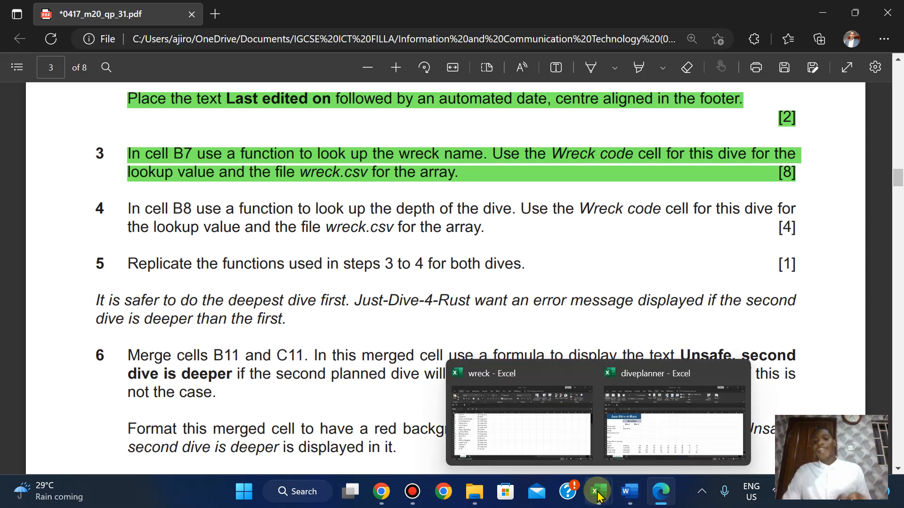
{"action": "left_click", "coordinate": [522, 426]}
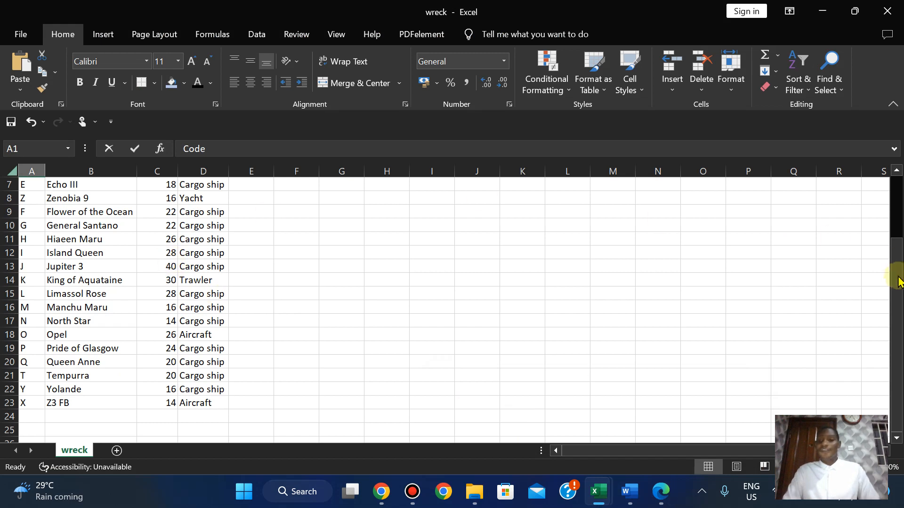
{"action": "left_click_drag", "start_coordinate": [897, 283], "coordinate": [896, 254]}
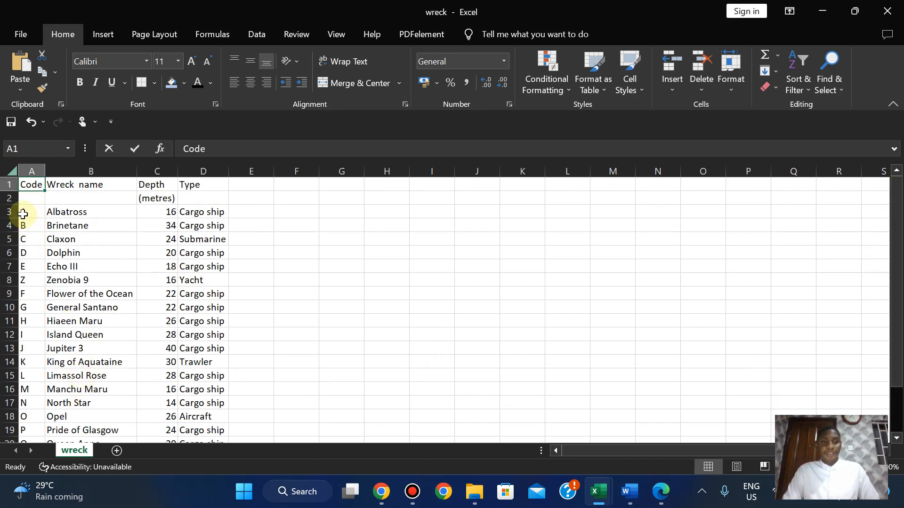
{"action": "left_click_drag", "start_coordinate": [23, 213], "coordinate": [438, 244]}
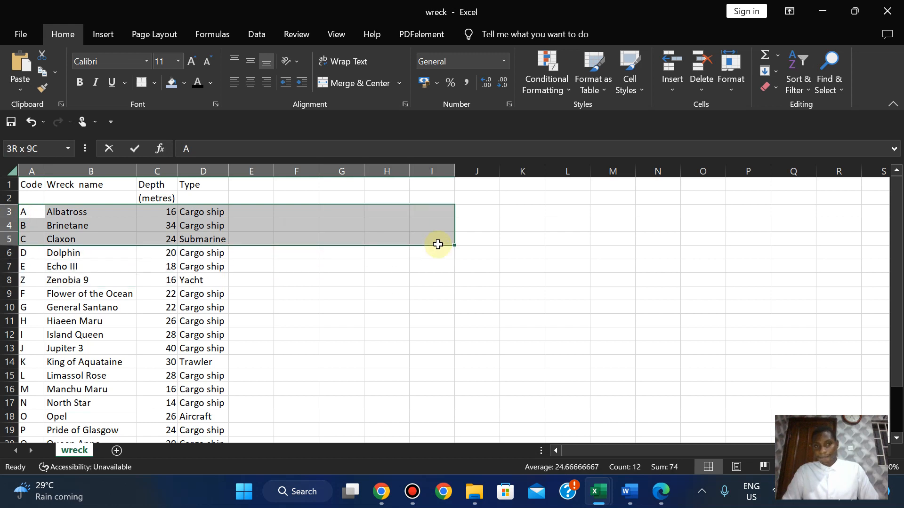
{"action": "left_click", "coordinate": [195, 298]}
Inspect the wreck codes and names range A3:B18, recheck the exam paper, and return to diveplanner.
{"action": "left_click_drag", "start_coordinate": [28, 211], "coordinate": [115, 414]}
{"action": "left_click", "coordinate": [360, 332]}
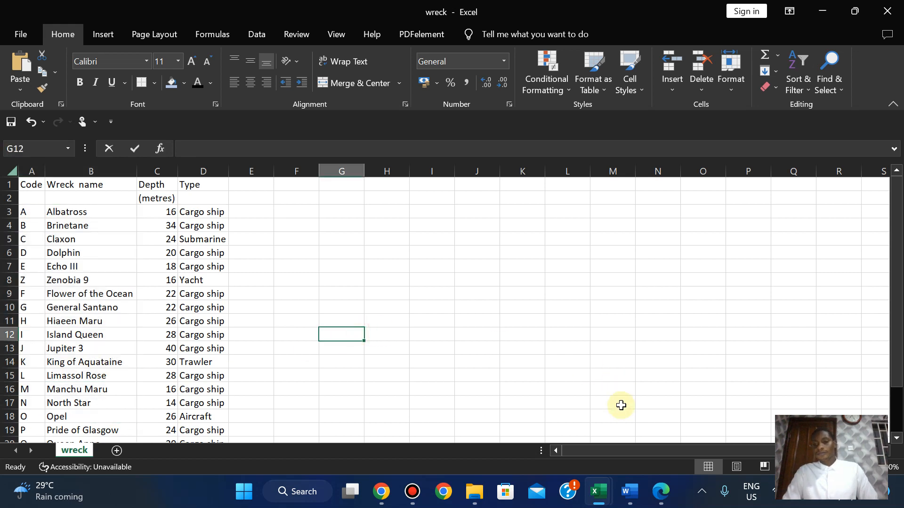
{"action": "left_click", "coordinate": [662, 492]}
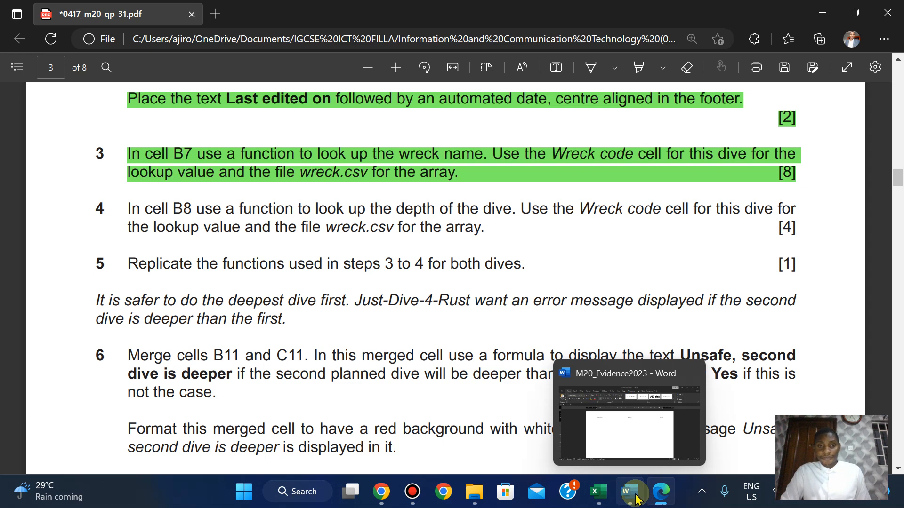
{"action": "mouse_move", "coordinate": [602, 495]}
{"action": "left_click", "coordinate": [521, 408]}
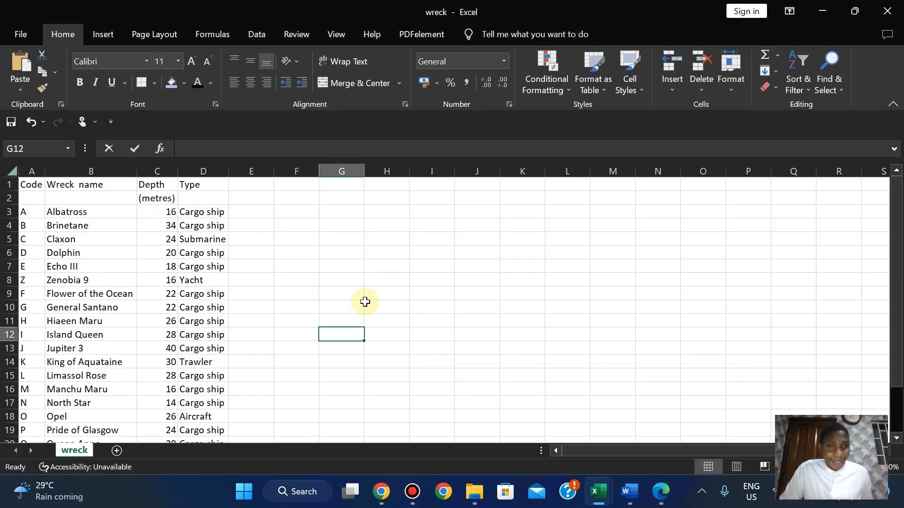
{"action": "mouse_move", "coordinate": [597, 494]}
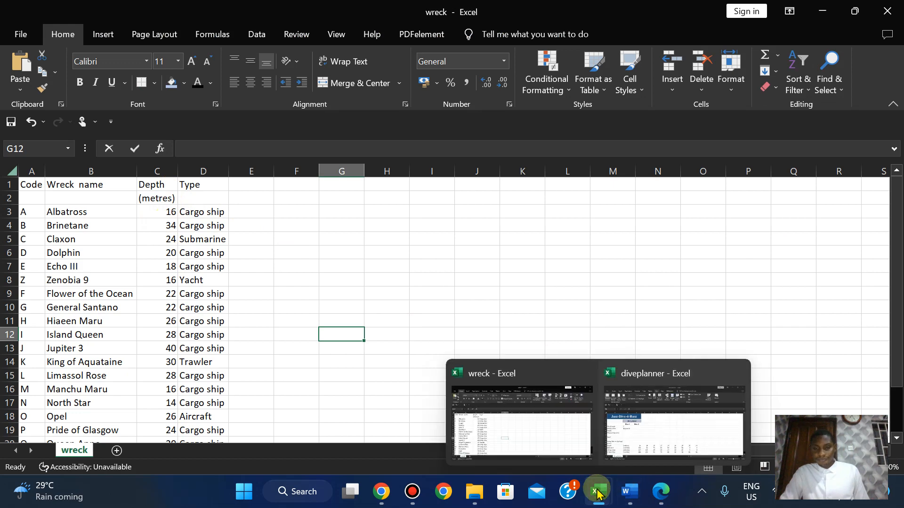
{"action": "left_click", "coordinate": [646, 423]}
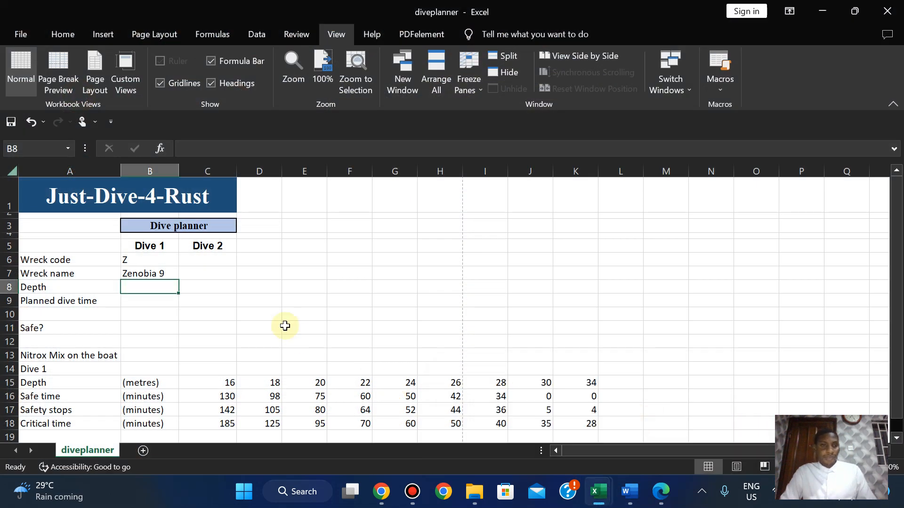
In B8, start a VLOOKUP on B6 and select the wreck table A3:C23 as lookup array.
{"action": "type", "text": "="}
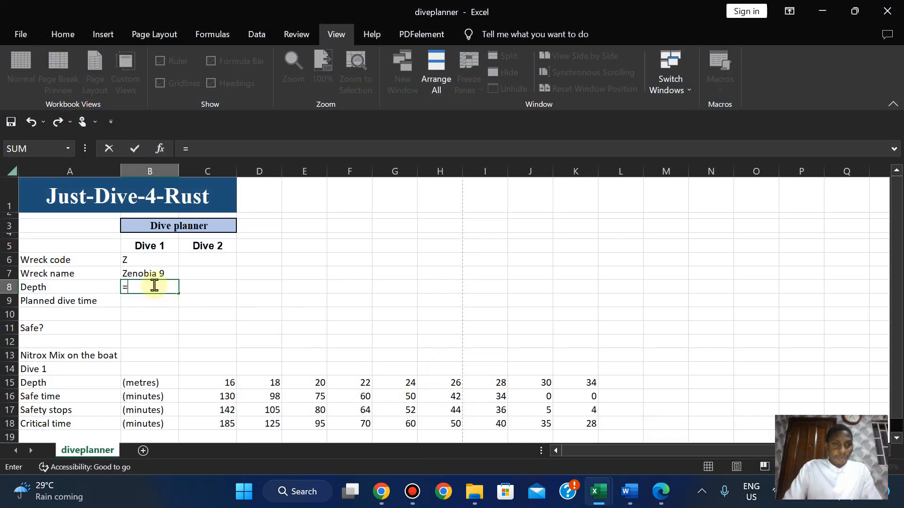
{"action": "type", "text": "VLOO"}
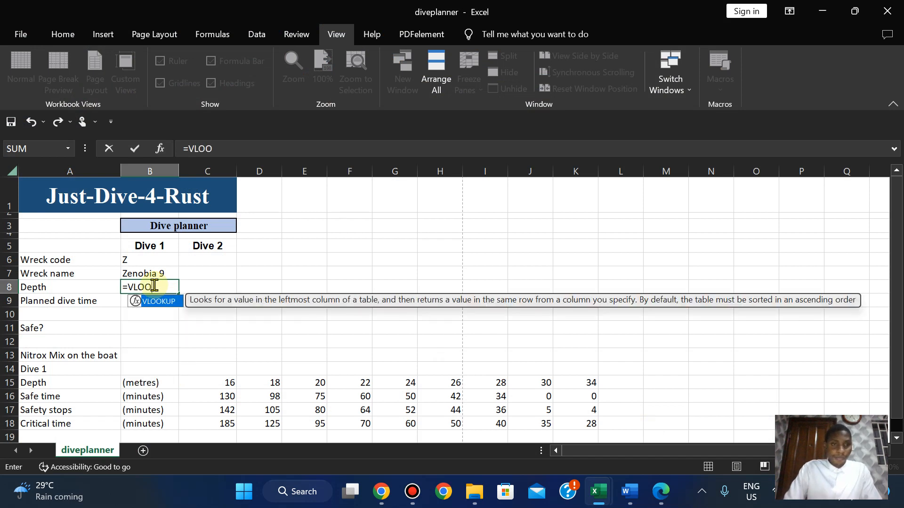
{"action": "double_click", "coordinate": [160, 302]}
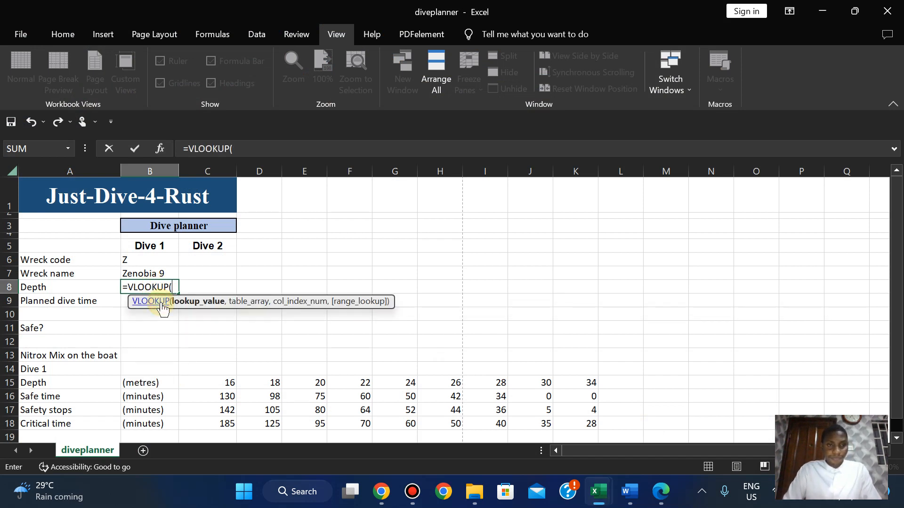
{"action": "left_click", "coordinate": [135, 261]}
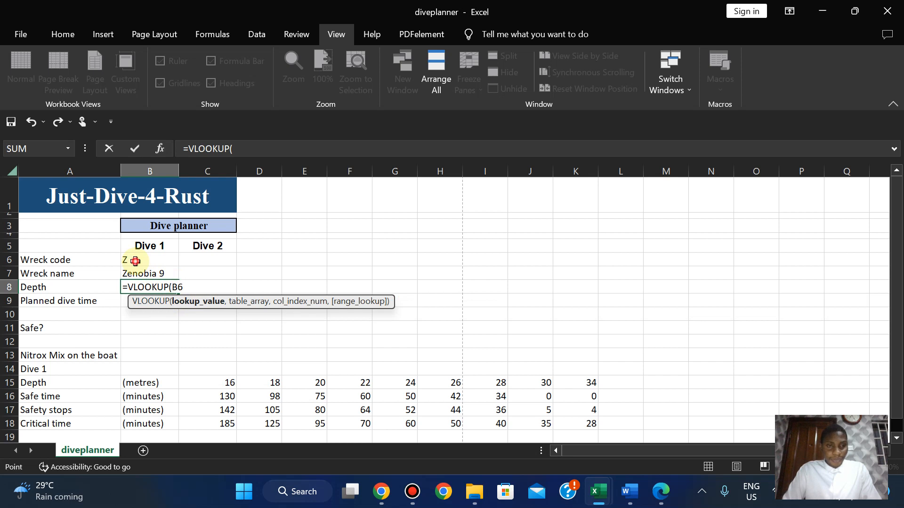
{"action": "type", "text": ","}
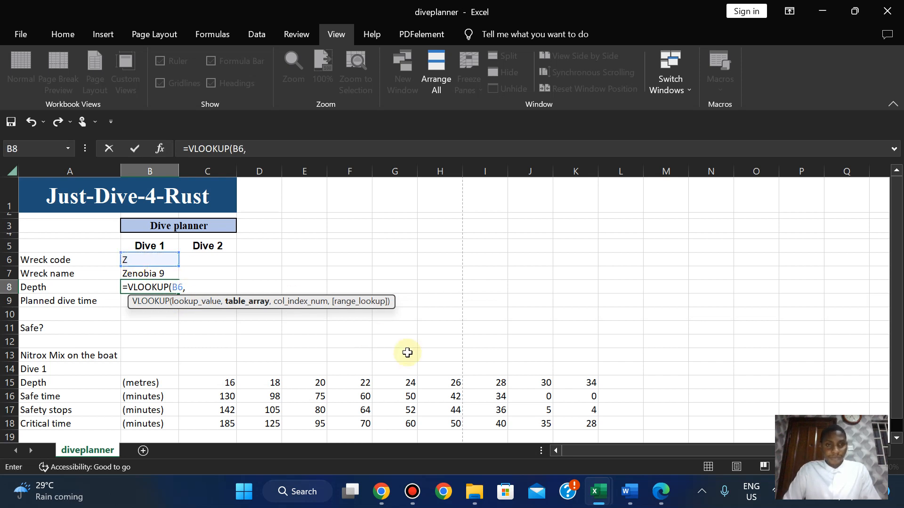
{"action": "mouse_move", "coordinate": [598, 492]}
{"action": "left_click", "coordinate": [521, 440]}
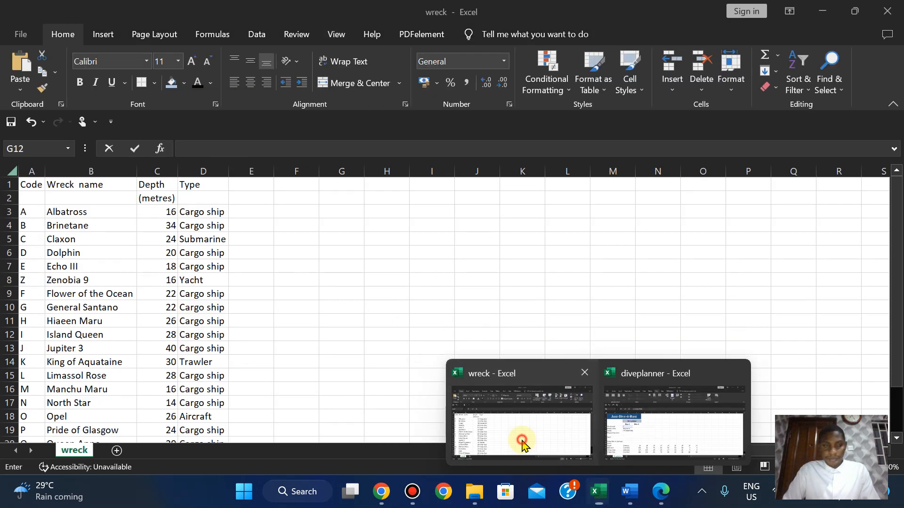
{"action": "left_click_drag", "start_coordinate": [24, 211], "coordinate": [155, 407]}
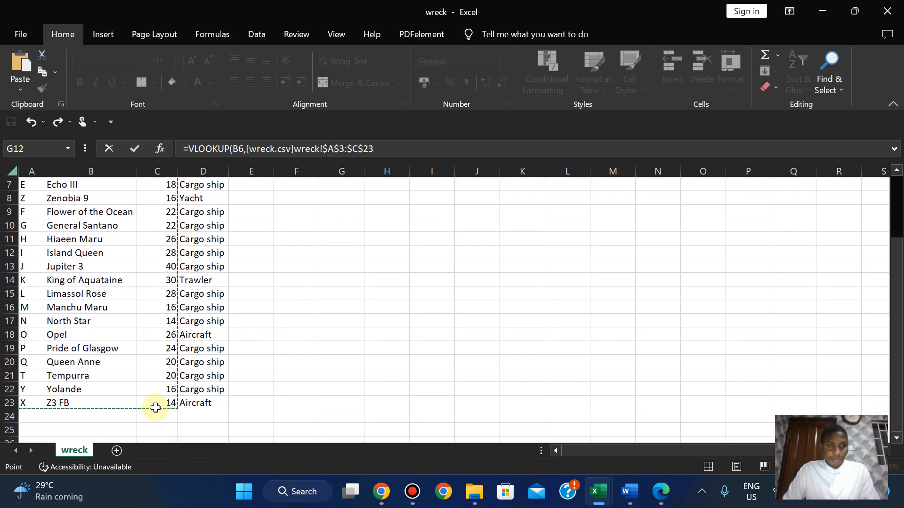
Finish the depth lookup with column 3 and exact match FALSE, returning 16.
{"action": "left_click", "coordinate": [390, 150]}
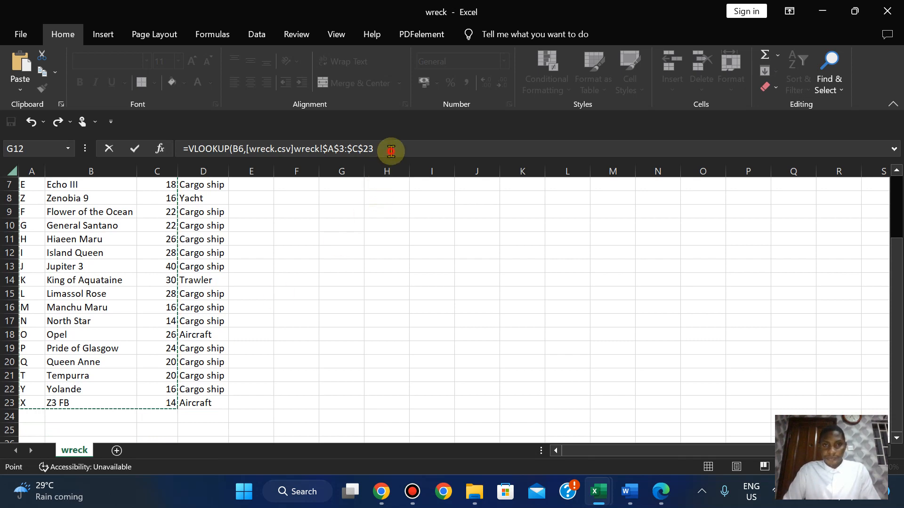
{"action": "type", "text": ","}
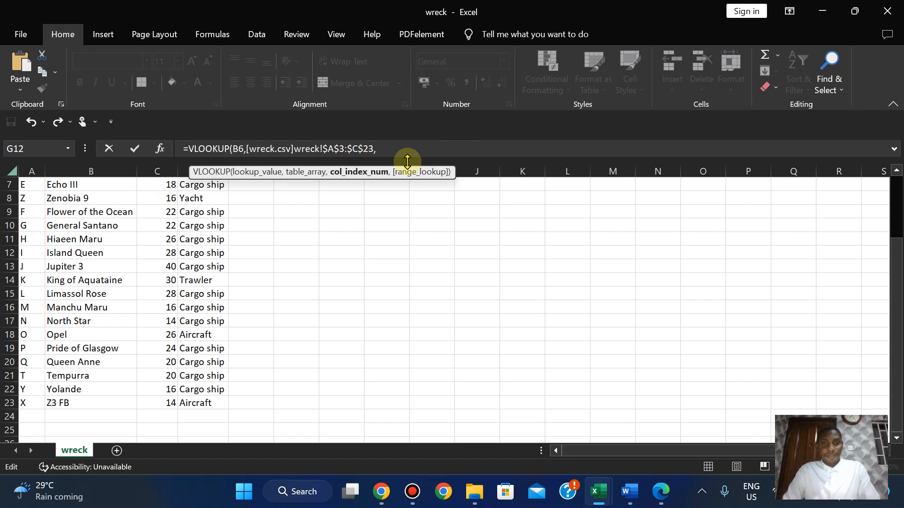
{"action": "type", "text": "3,"}
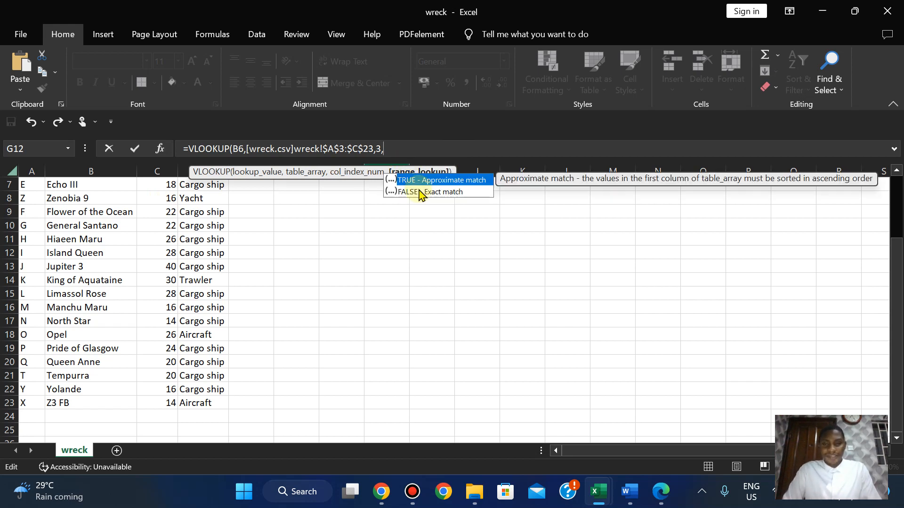
{"action": "double_click", "coordinate": [420, 192]}
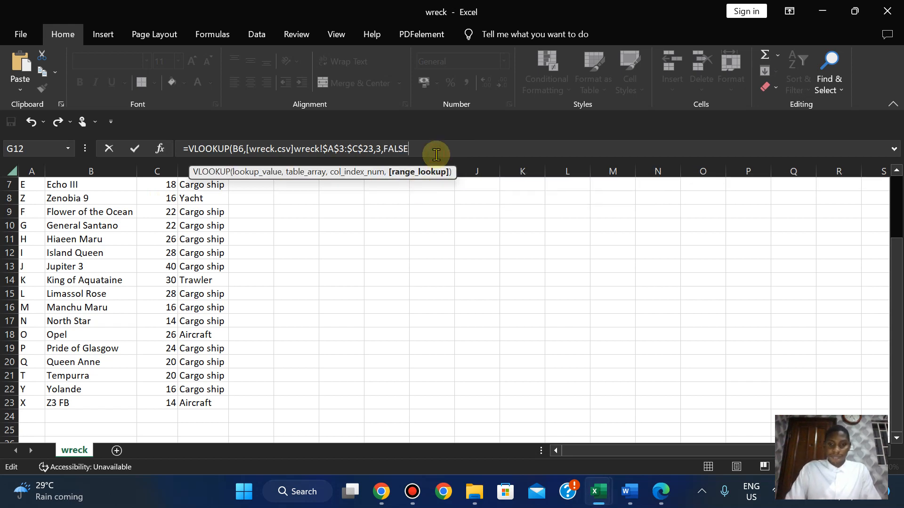
{"action": "type", "text": ")"}
{"action": "key", "text": "Return"}
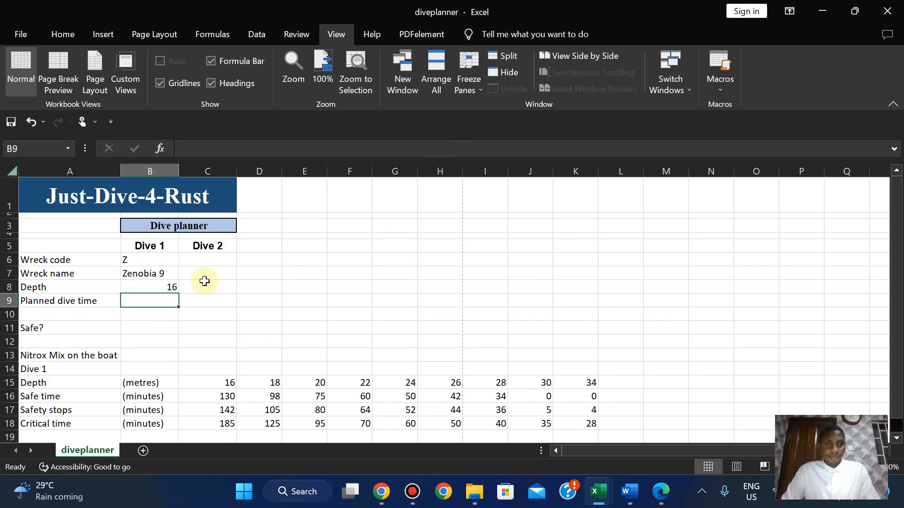
Review the wreck workbook, then return to the question paper.
{"action": "mouse_move", "coordinate": [597, 495]}
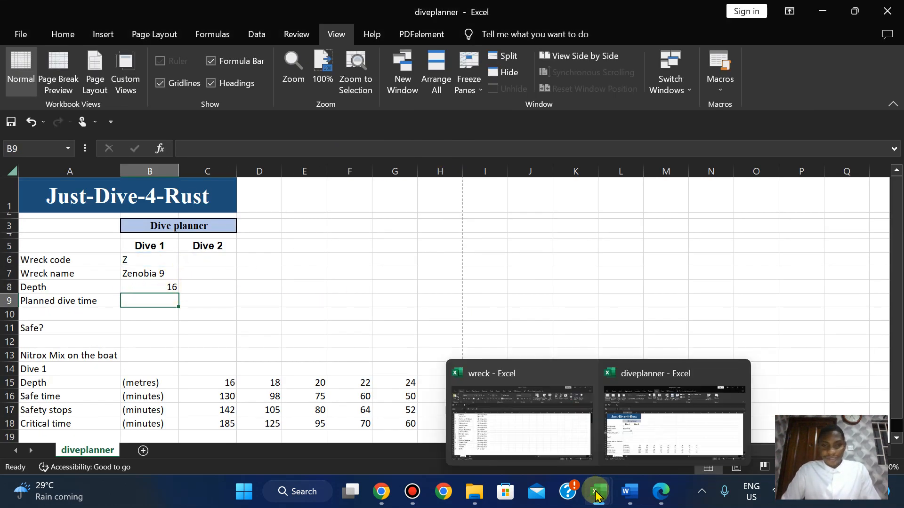
{"action": "left_click", "coordinate": [544, 444]}
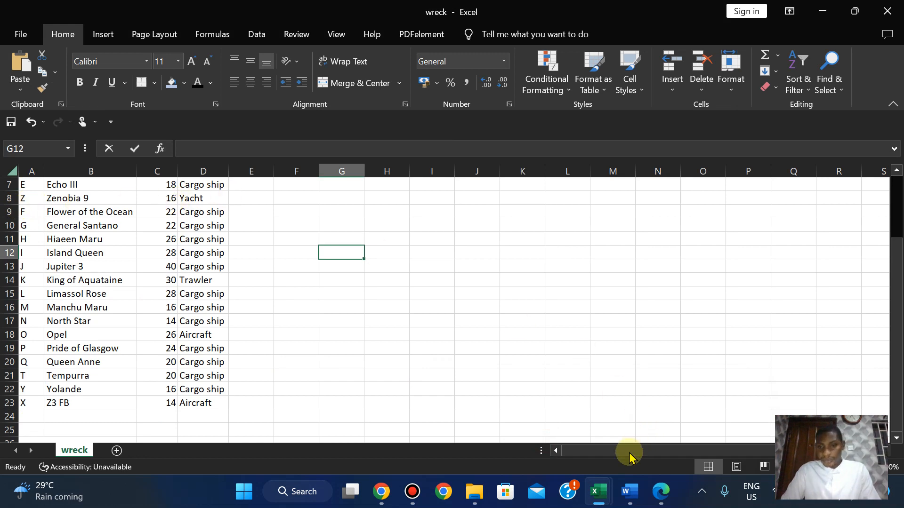
{"action": "mouse_move", "coordinate": [666, 498]}
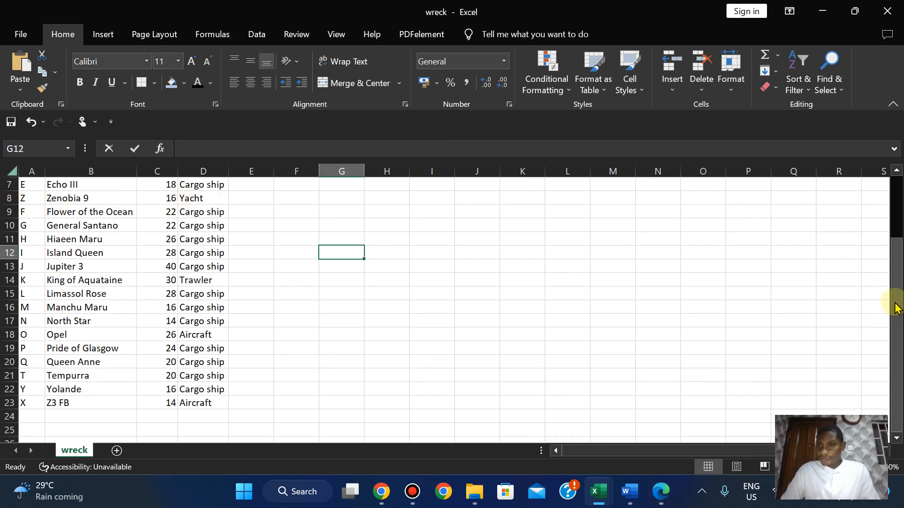
{"action": "left_click_drag", "start_coordinate": [896, 304], "coordinate": [892, 228]}
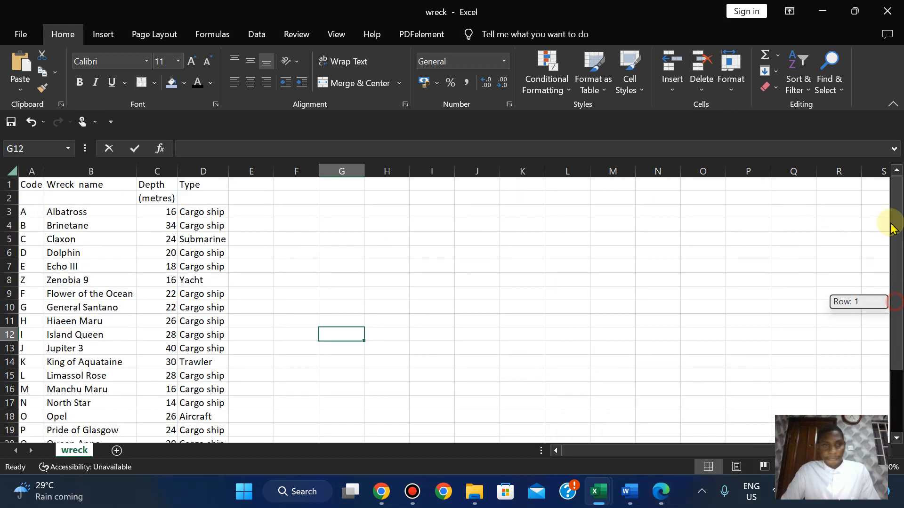
{"action": "left_click", "coordinate": [664, 494]}
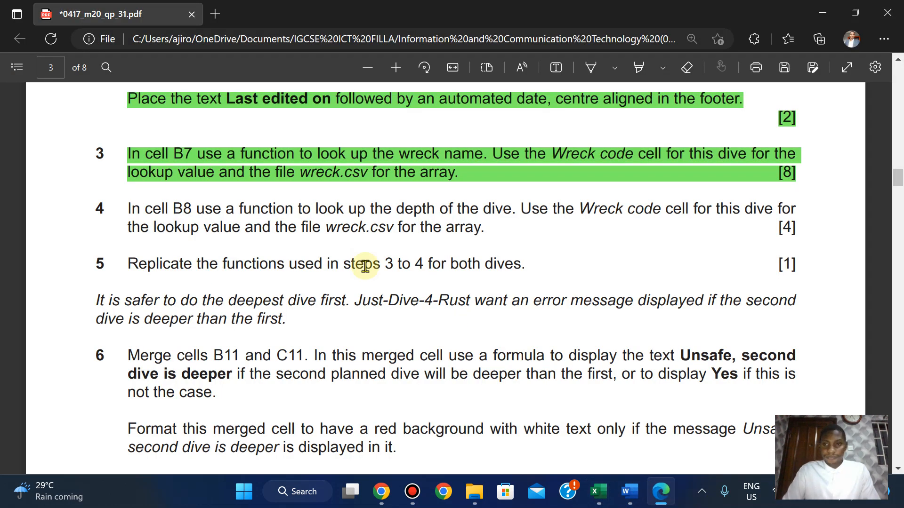
Select task 4's text on the question paper and give it a green highlight.
{"action": "left_click_drag", "start_coordinate": [126, 208], "coordinate": [801, 228]}
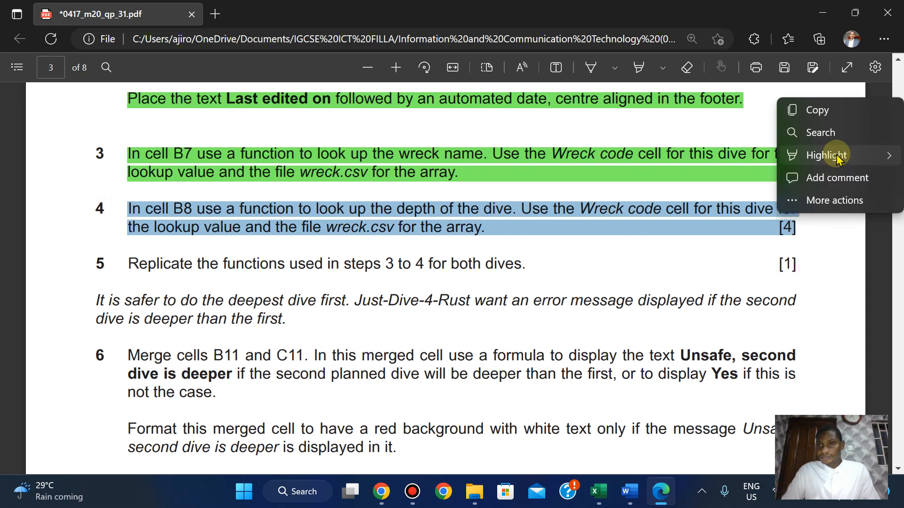
{"action": "mouse_move", "coordinate": [836, 158]}
{"action": "left_click", "coordinate": [705, 178]}
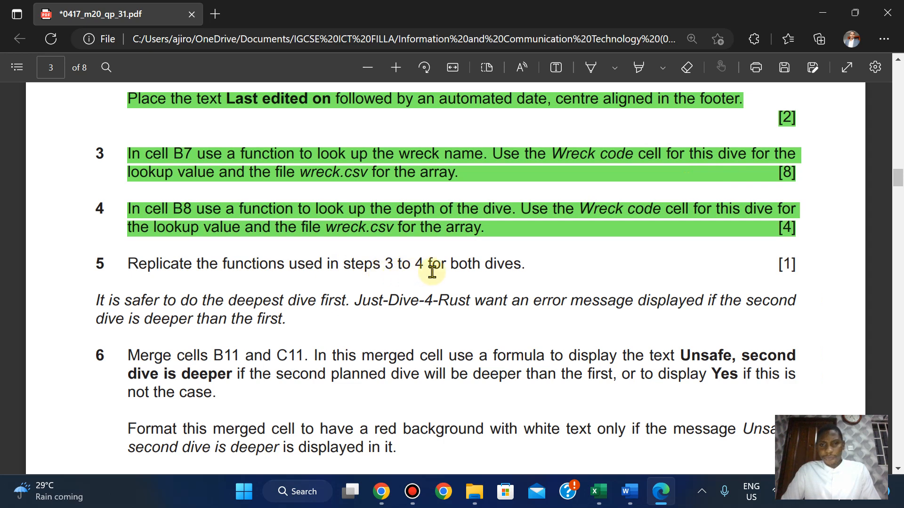
Copy Dive 1's wreck code and wreck-name lookup across into C6 and C7.
{"action": "mouse_move", "coordinate": [599, 492]}
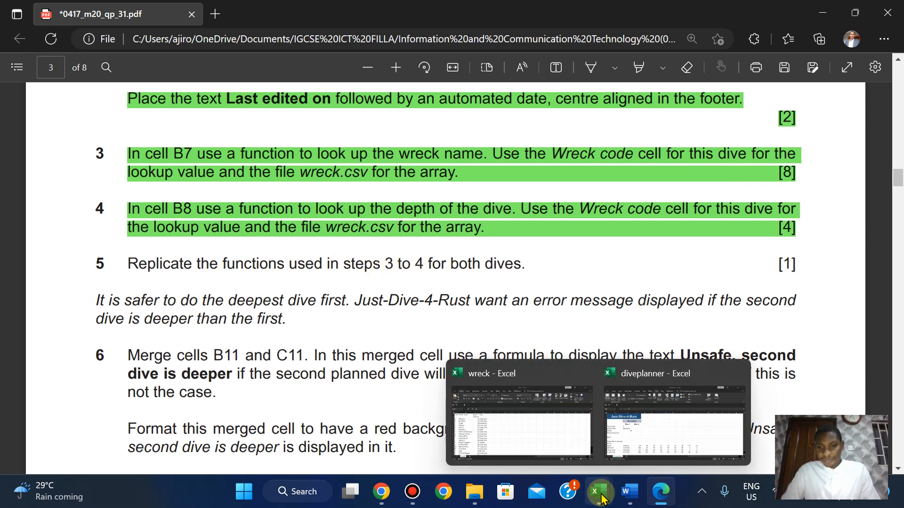
{"action": "left_click", "coordinate": [641, 449]}
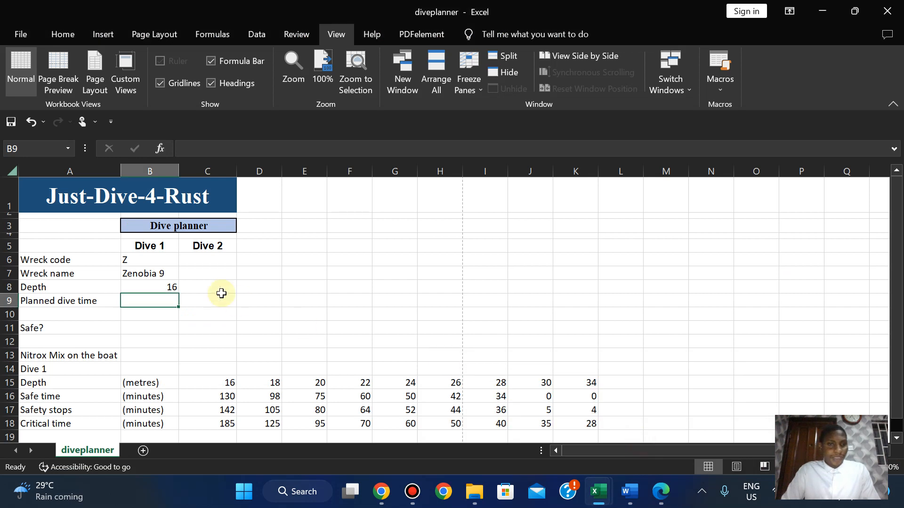
{"action": "left_click", "coordinate": [133, 257]}
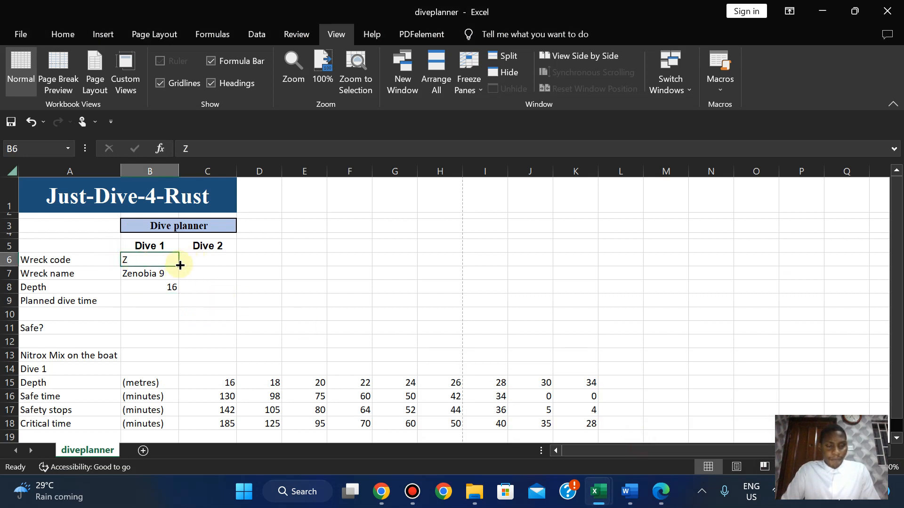
{"action": "left_click_drag", "start_coordinate": [179, 265], "coordinate": [208, 259]}
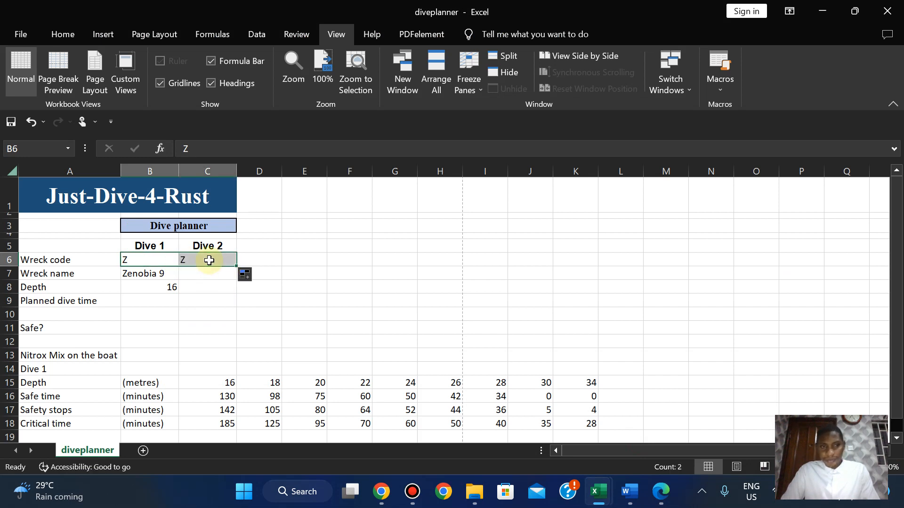
{"action": "left_click", "coordinate": [145, 278]}
{"action": "left_click_drag", "start_coordinate": [187, 280], "coordinate": [213, 294]}
{"action": "left_click", "coordinate": [163, 287]}
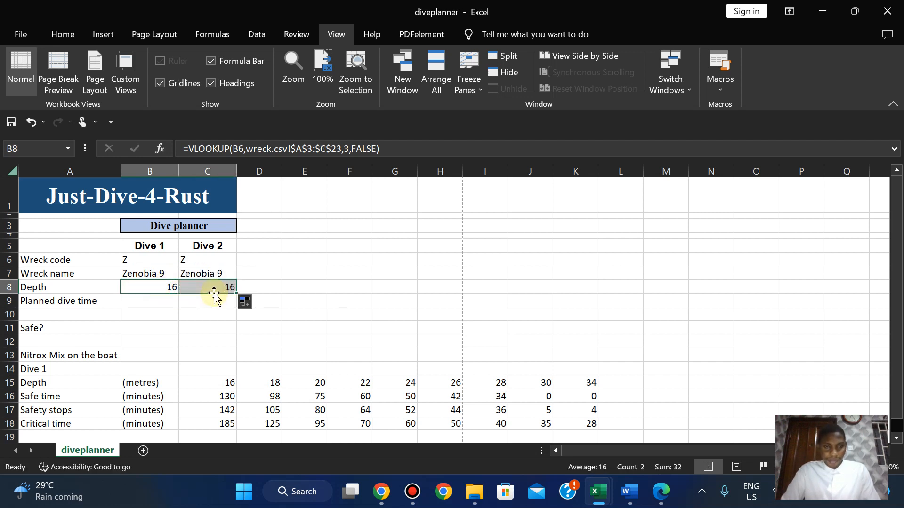
Enter wreck code A for Dive 2 in C6 and compare the depth formulas in B8 and C8.
{"action": "left_click", "coordinate": [193, 261]}
{"action": "type", "text": "A"}
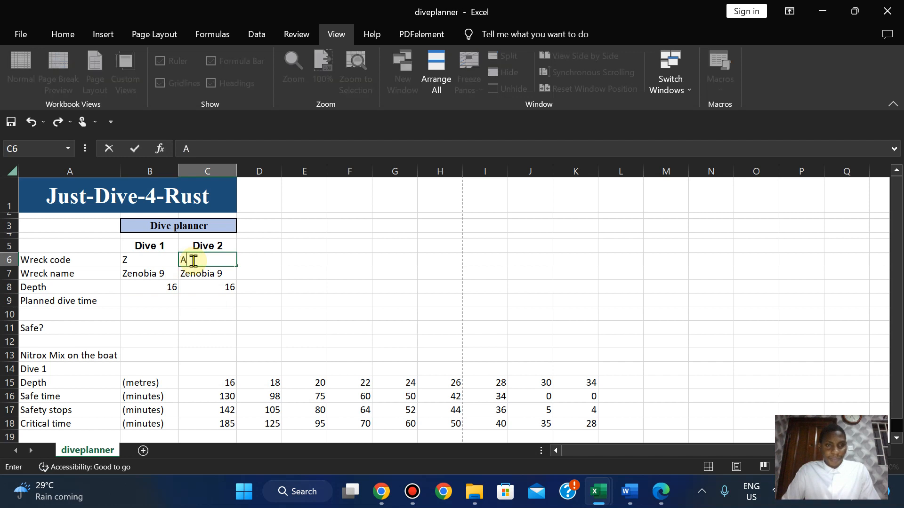
{"action": "key", "text": "Return"}
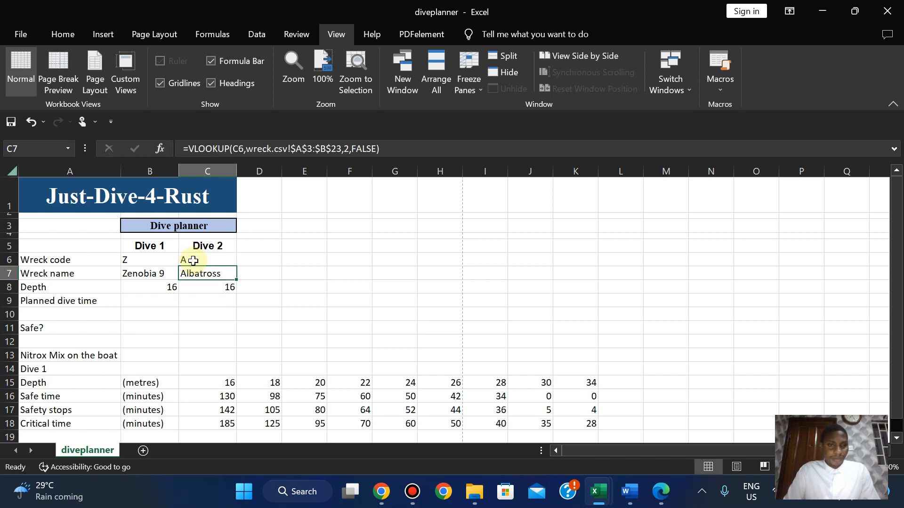
{"action": "key", "text": "Down"}
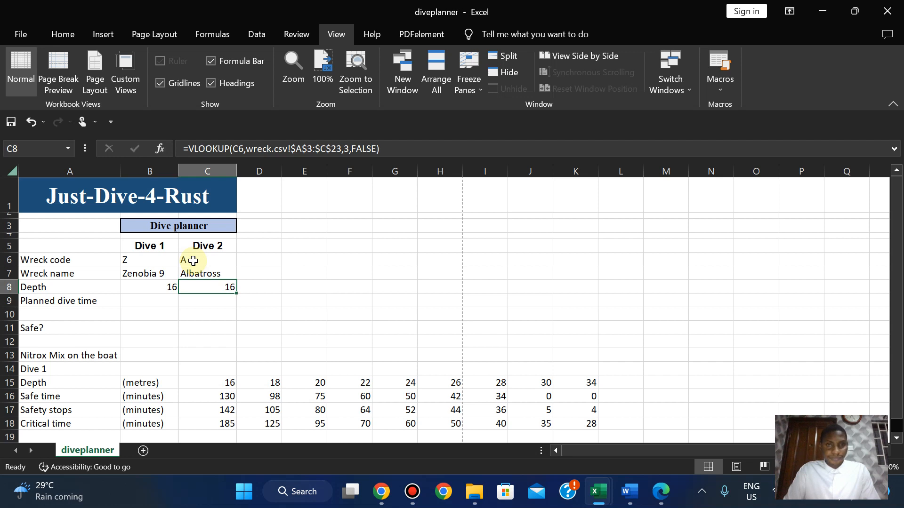
{"action": "key", "text": "Left"}
{"action": "key", "text": "Right"}
After checking the wreck table, set Dive 2's code in C6 to B, giving Brinetane, depth 34.
{"action": "mouse_move", "coordinate": [599, 490]}
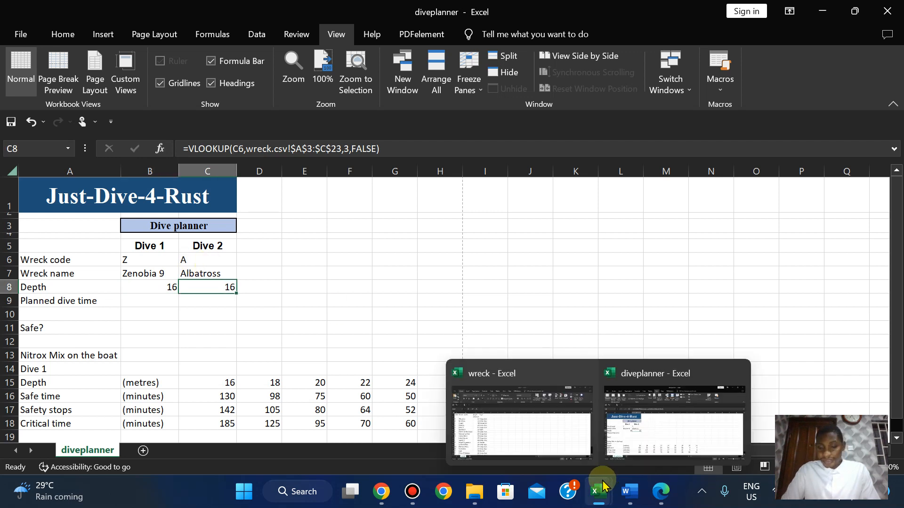
{"action": "left_click", "coordinate": [523, 420]}
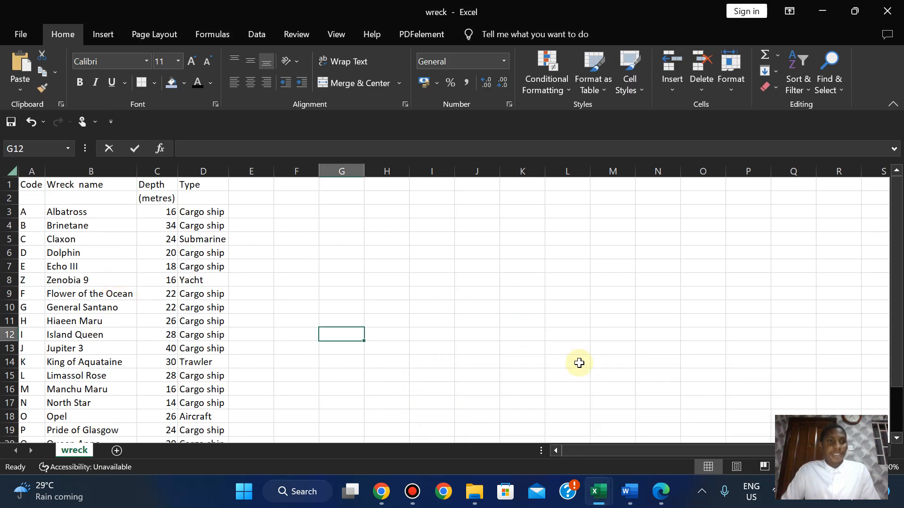
{"action": "mouse_move", "coordinate": [599, 489]}
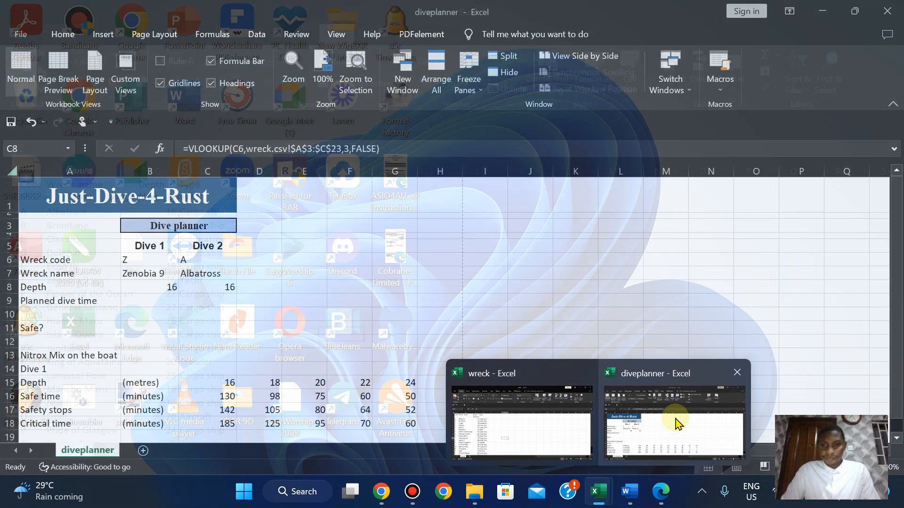
{"action": "left_click", "coordinate": [676, 423]}
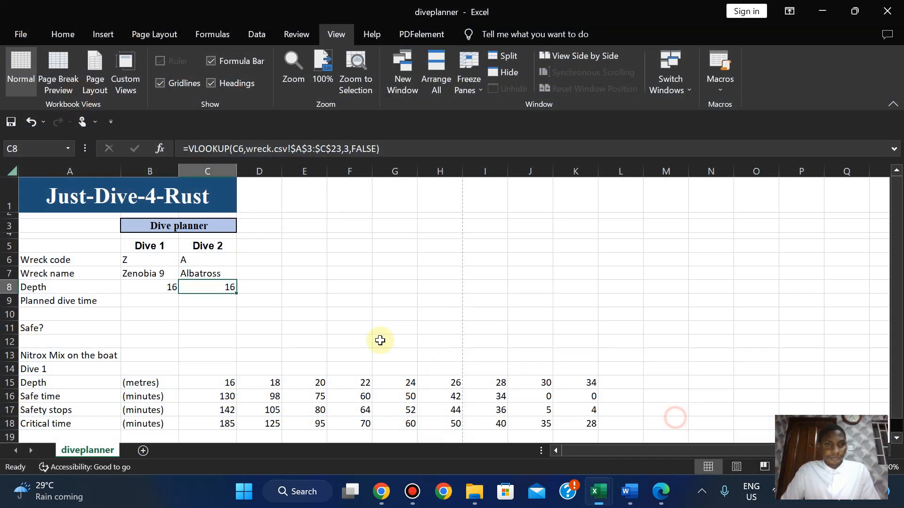
{"action": "left_click", "coordinate": [190, 262]}
{"action": "type", "text": "B"}
{"action": "key", "text": "Return"}
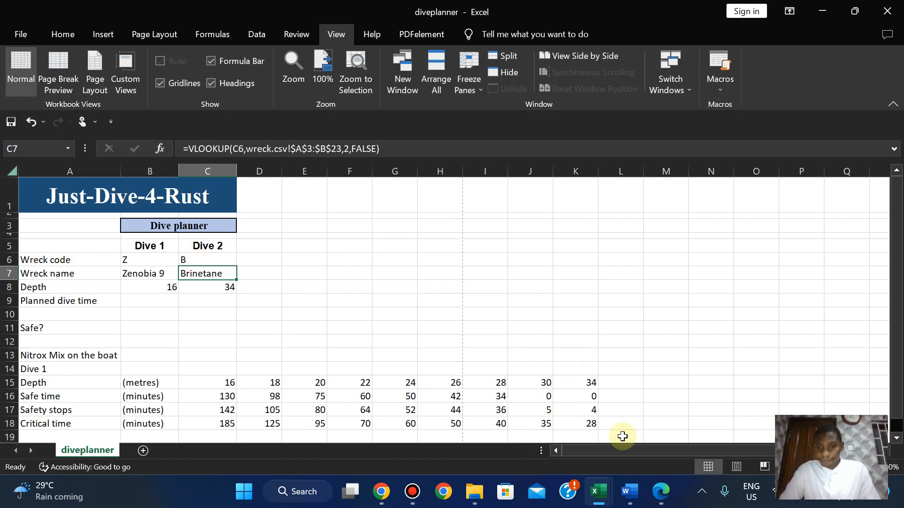
{"action": "left_click", "coordinate": [660, 493]}
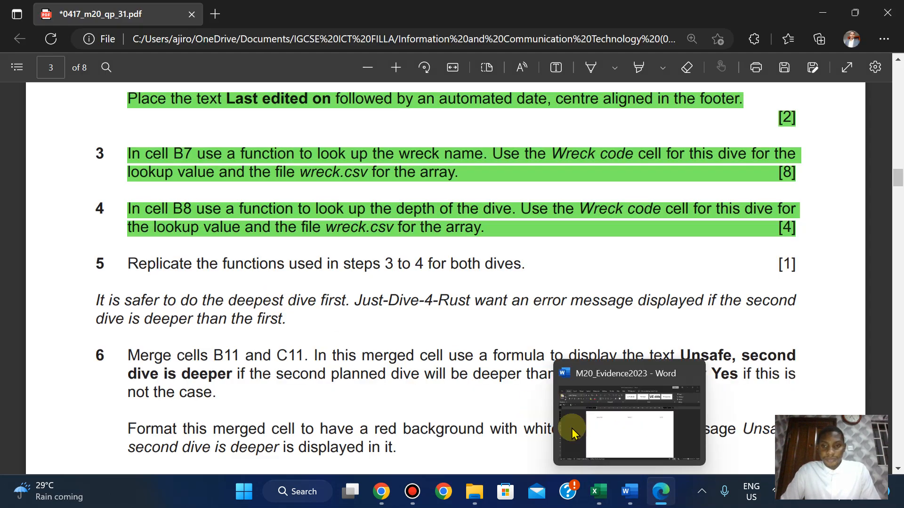
Select step 5's instruction line on the question paper and highlight it green.
{"action": "left_click_drag", "start_coordinate": [128, 263], "coordinate": [796, 263]}
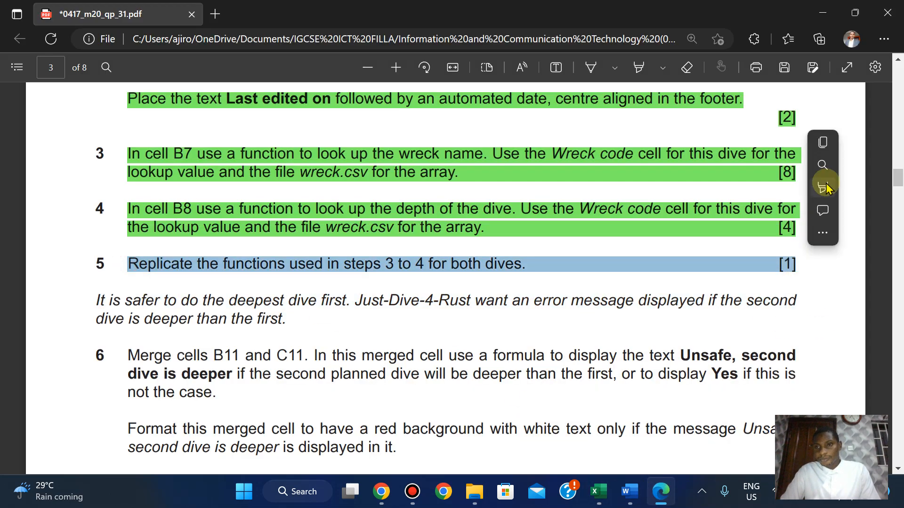
{"action": "mouse_move", "coordinate": [827, 186]}
{"action": "left_click", "coordinate": [701, 209]}
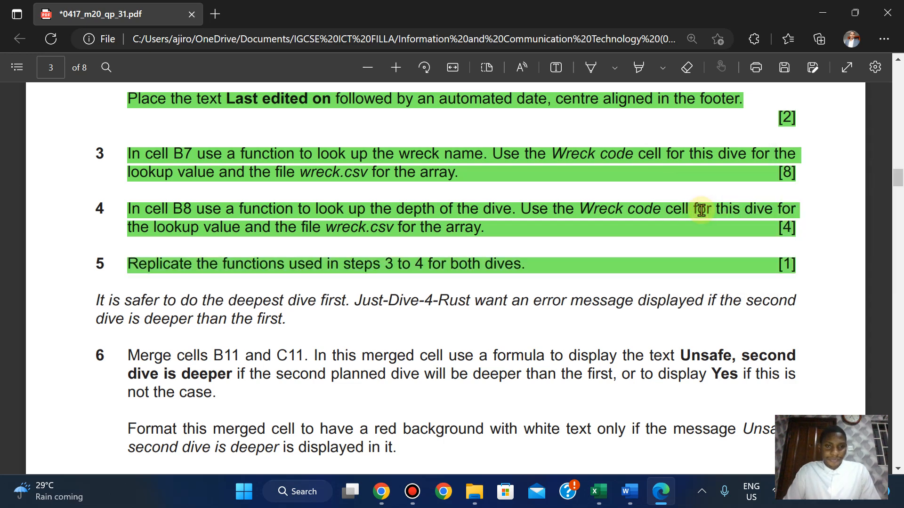
{"action": "scroll", "coordinate": [701, 209], "scroll_direction": "down", "scroll_amount": 2}
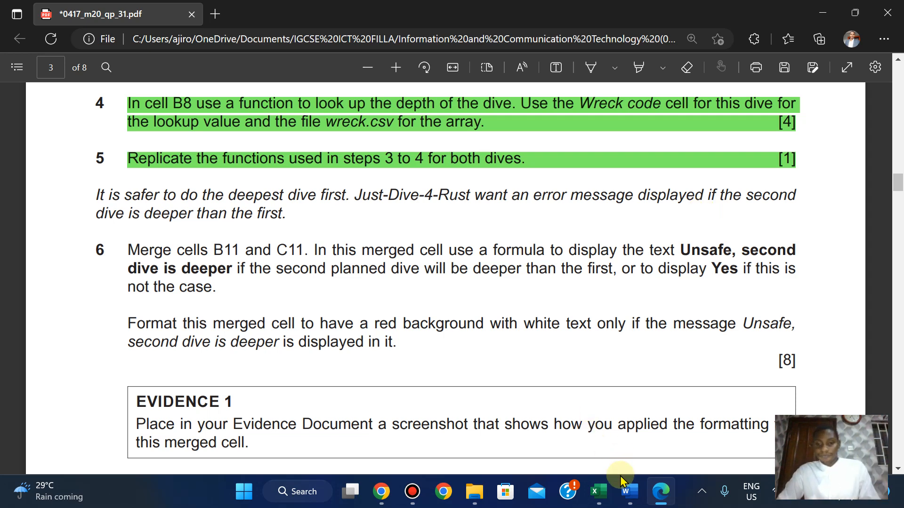
Merge B11:C11 using Home > Merge & Center > Merge Cells, then bring step 6 into view.
{"action": "mouse_move", "coordinate": [598, 491]}
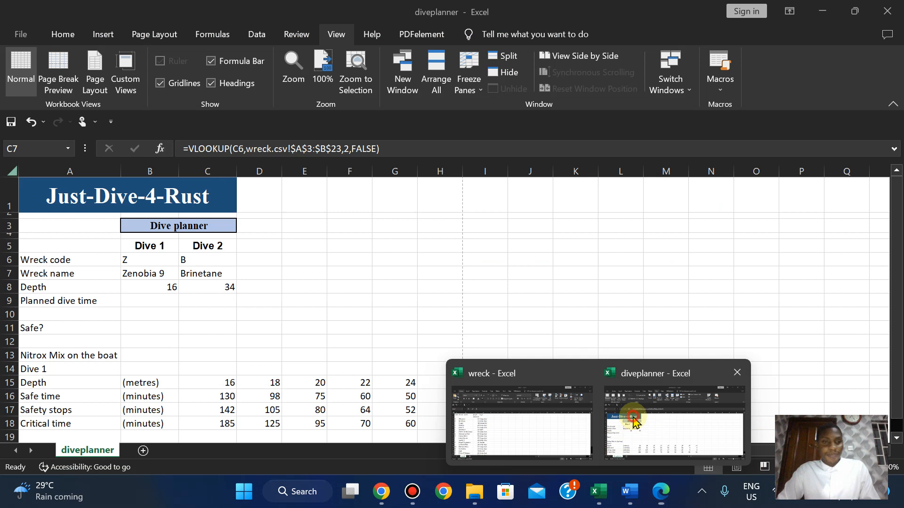
{"action": "left_click", "coordinate": [636, 422]}
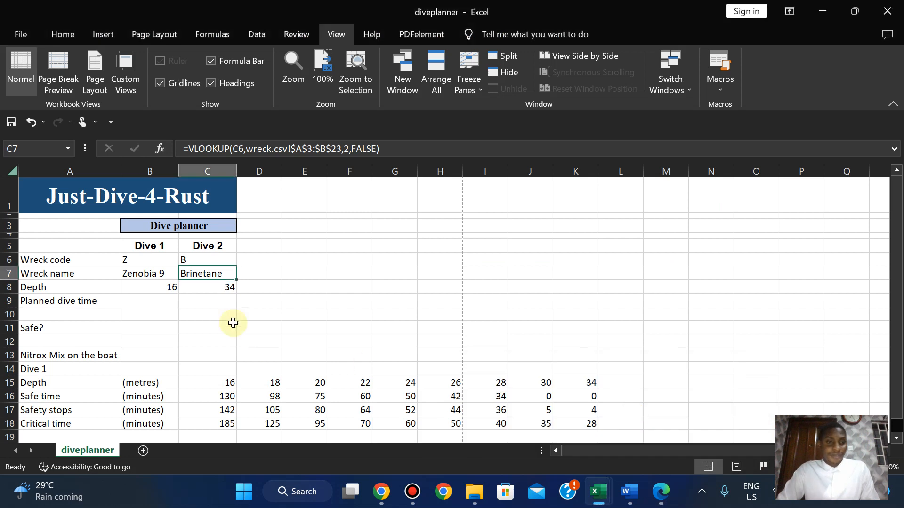
{"action": "left_click", "coordinate": [147, 302]}
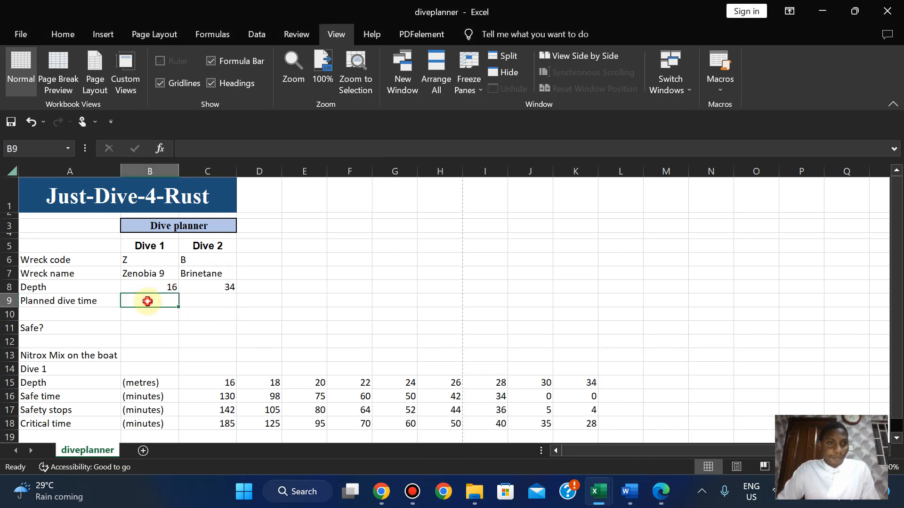
{"action": "left_click", "coordinate": [141, 333]}
{"action": "left_click_drag", "start_coordinate": [141, 333], "coordinate": [225, 326]}
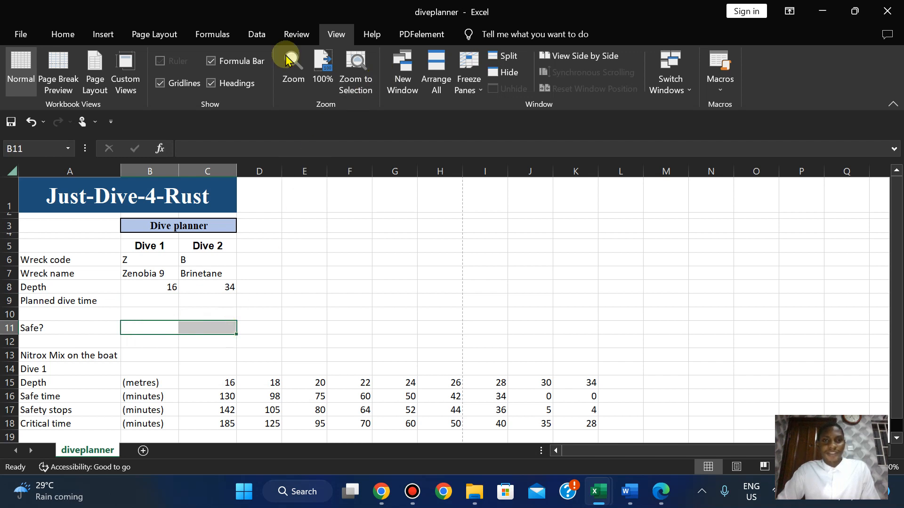
{"action": "left_click", "coordinate": [65, 34]}
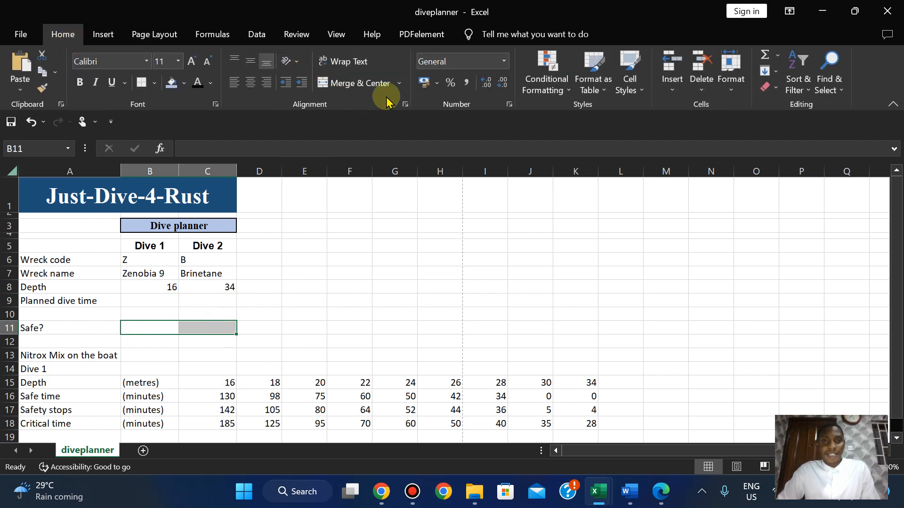
{"action": "left_click", "coordinate": [398, 87]}
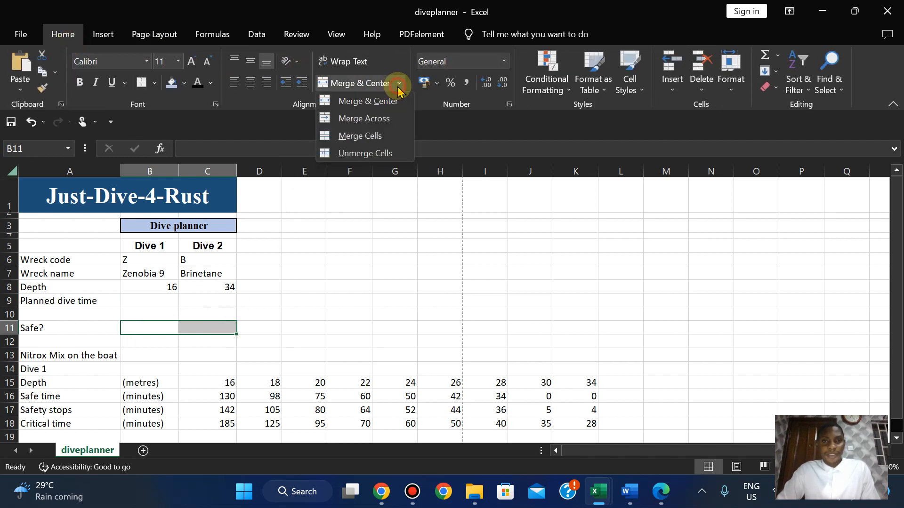
{"action": "left_click", "coordinate": [360, 137]}
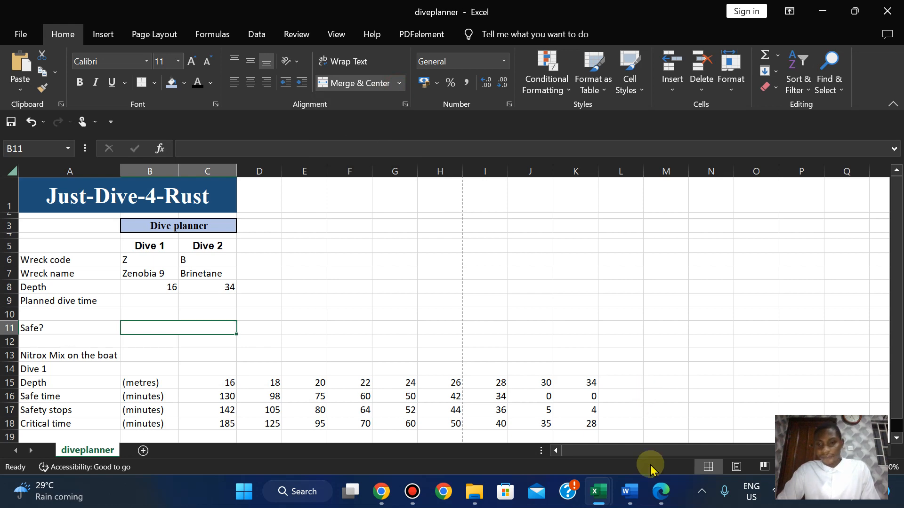
{"action": "left_click", "coordinate": [661, 492]}
{"action": "key", "text": "Down"}
{"action": "key", "text": "Down"}
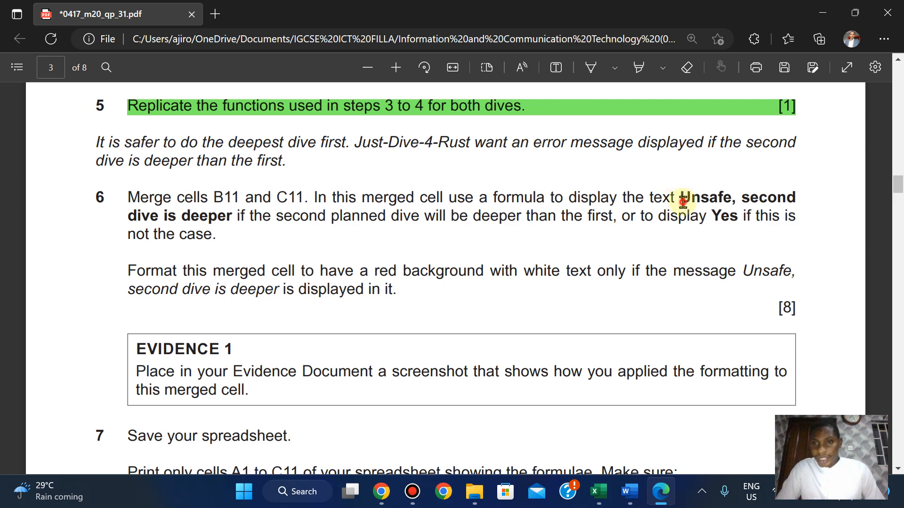
Copy the bold message 'Unsafe, second dive is deeper' from step 6, then return to diveplanner.
{"action": "left_click_drag", "start_coordinate": [681, 201], "coordinate": [232, 227]}
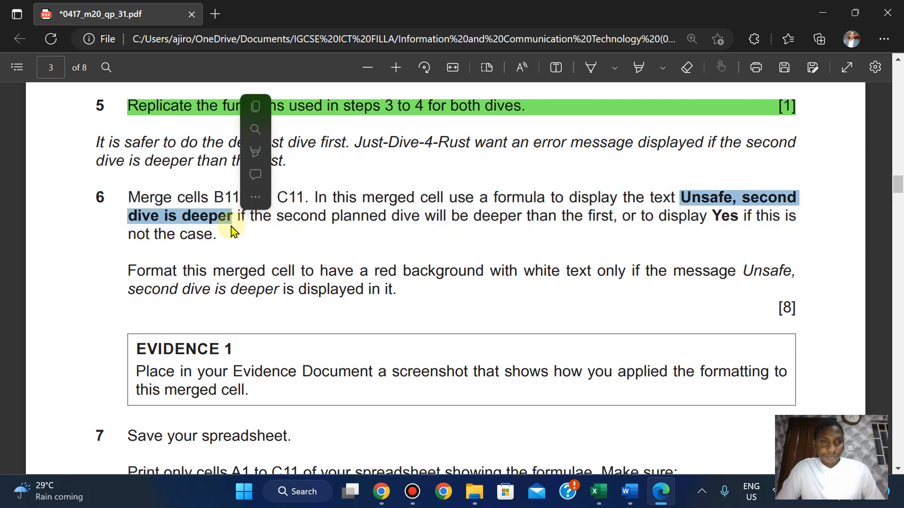
{"action": "left_click", "coordinate": [254, 107]}
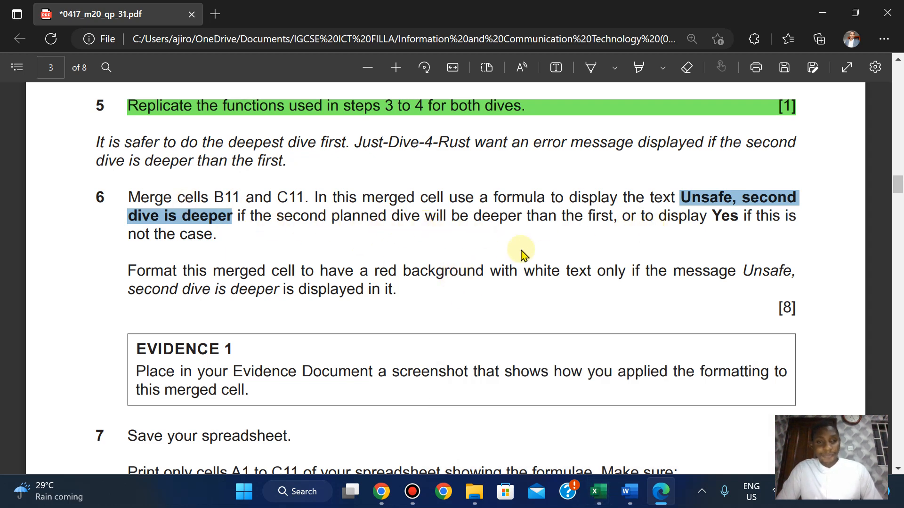
{"action": "mouse_move", "coordinate": [596, 502]}
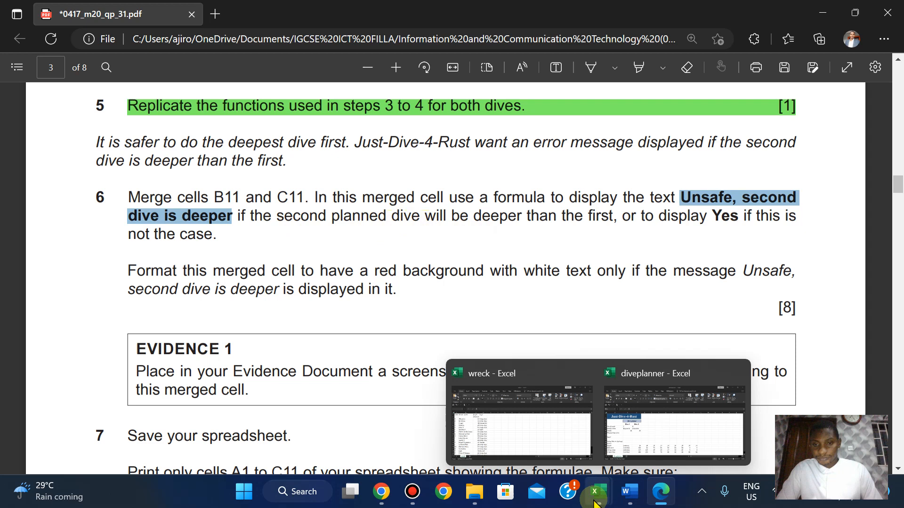
{"action": "left_click", "coordinate": [640, 424]}
In merged cell B11, begin an IF formula comparing C6 > B6.
{"action": "left_click", "coordinate": [153, 335]}
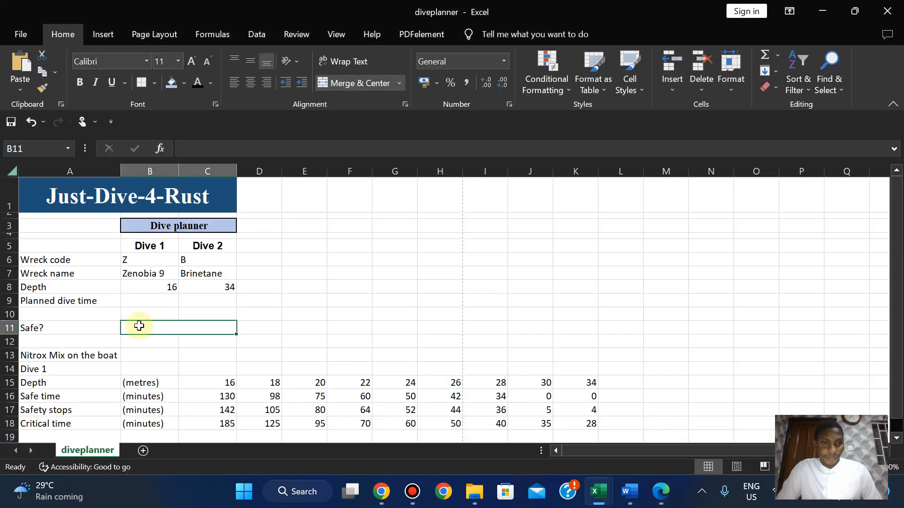
{"action": "type", "text": "="}
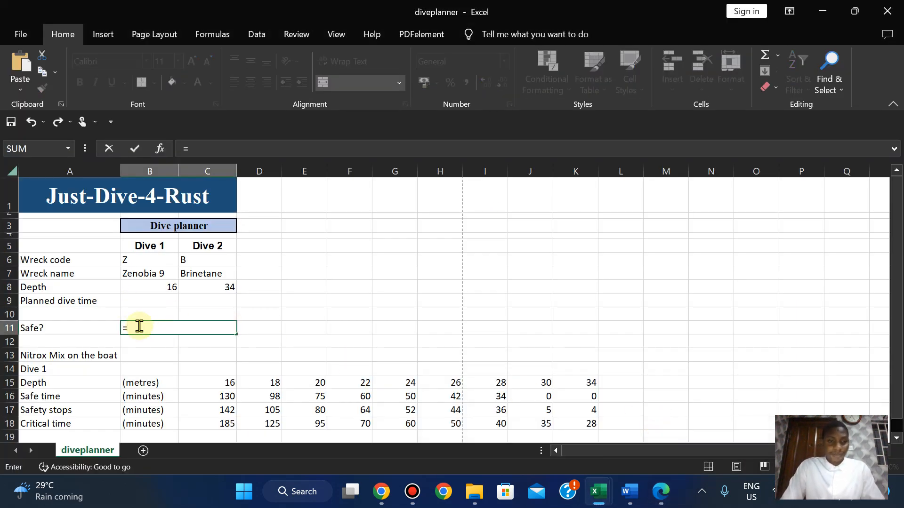
{"action": "type", "text": "IF"}
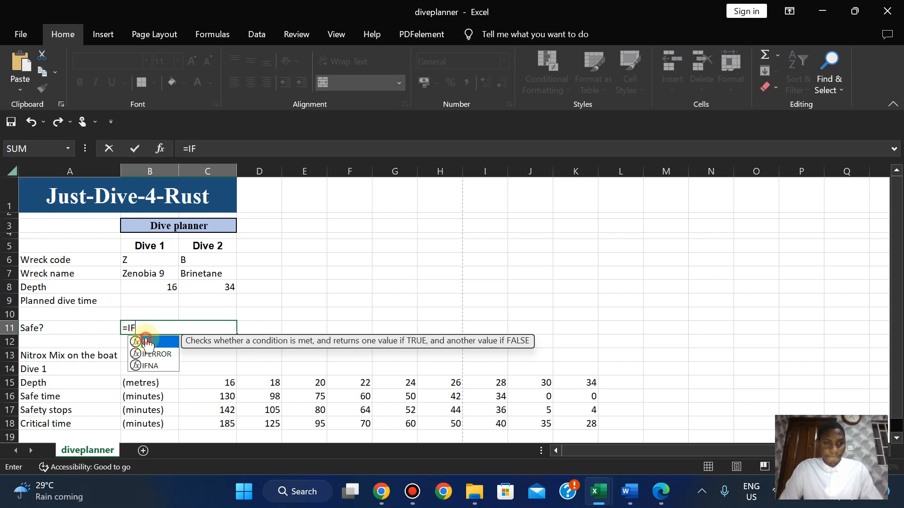
{"action": "double_click", "coordinate": [147, 342]}
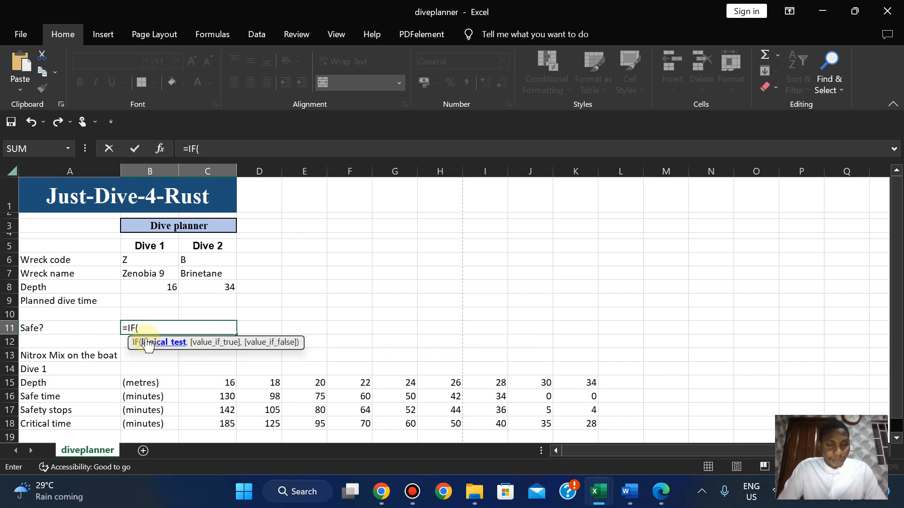
{"action": "left_click", "coordinate": [194, 262]}
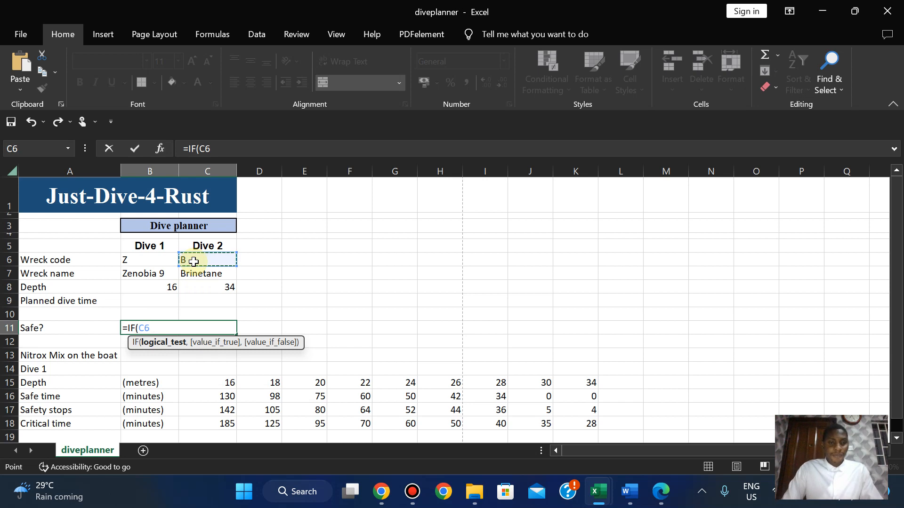
{"action": "type", "text": ">"}
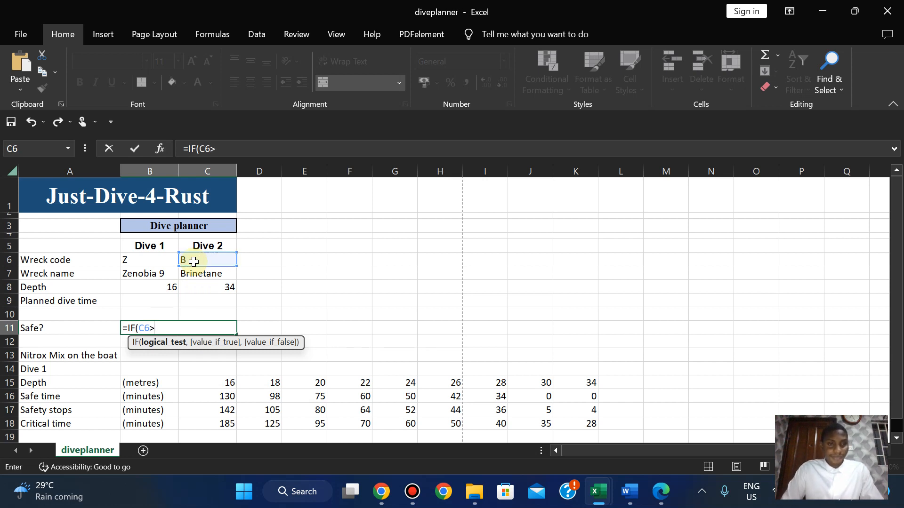
{"action": "left_click", "coordinate": [135, 259]}
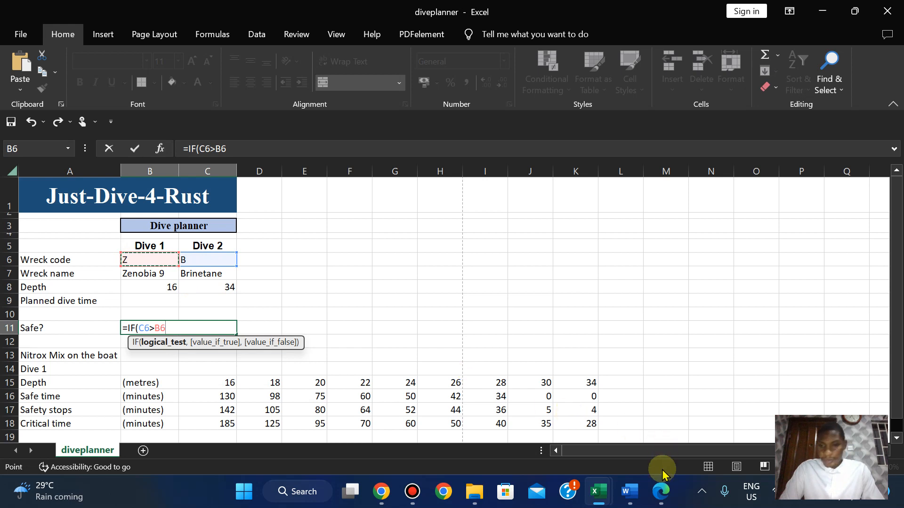
Recheck step 6, change the compared cell to C8, and dismiss Excel's formula-problem warning.
{"action": "left_click", "coordinate": [662, 495]}
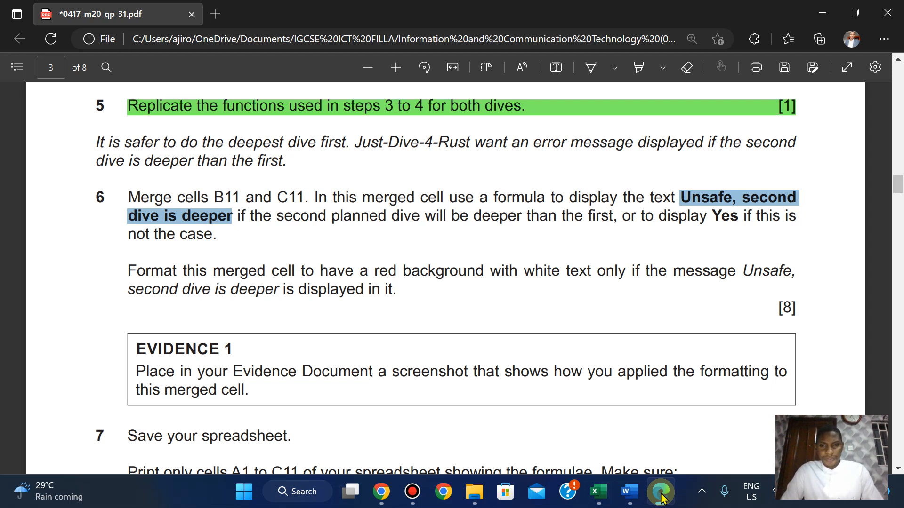
{"action": "left_click", "coordinate": [661, 496]}
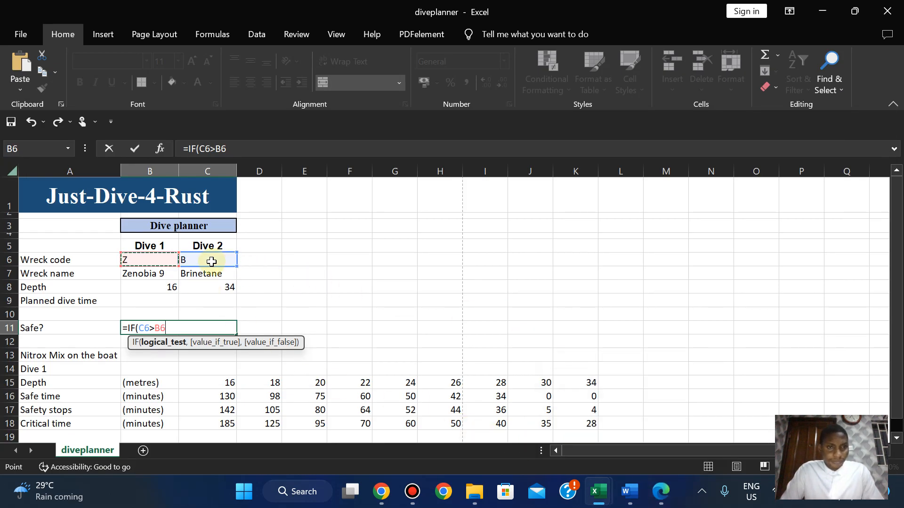
{"action": "left_click", "coordinate": [206, 290]}
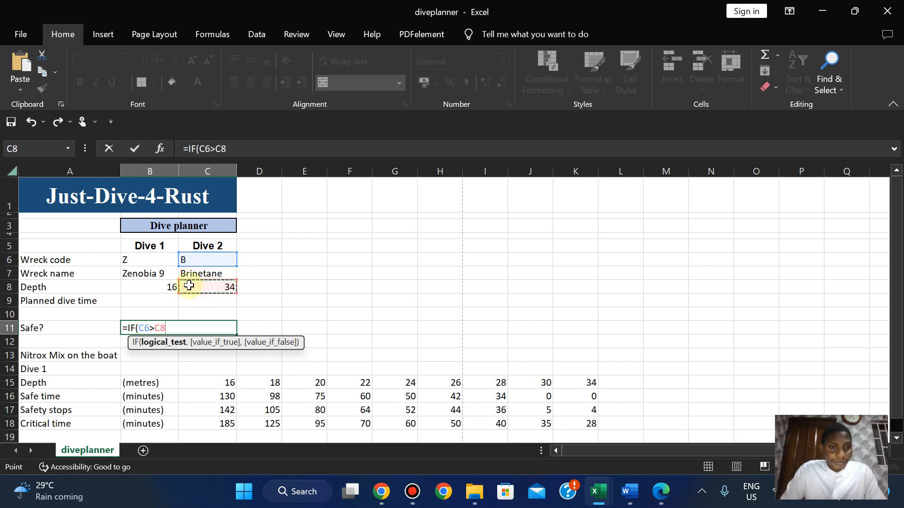
{"action": "left_click", "coordinate": [149, 328]}
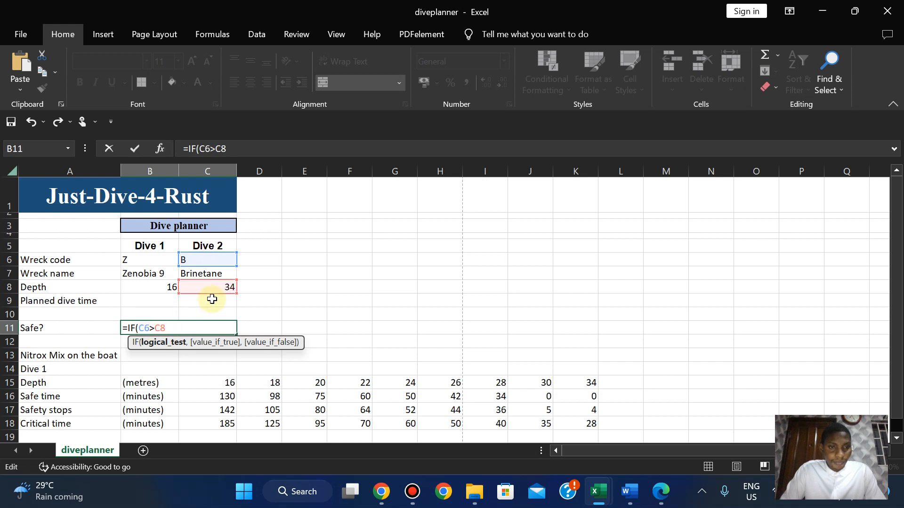
{"action": "left_click", "coordinate": [212, 260]}
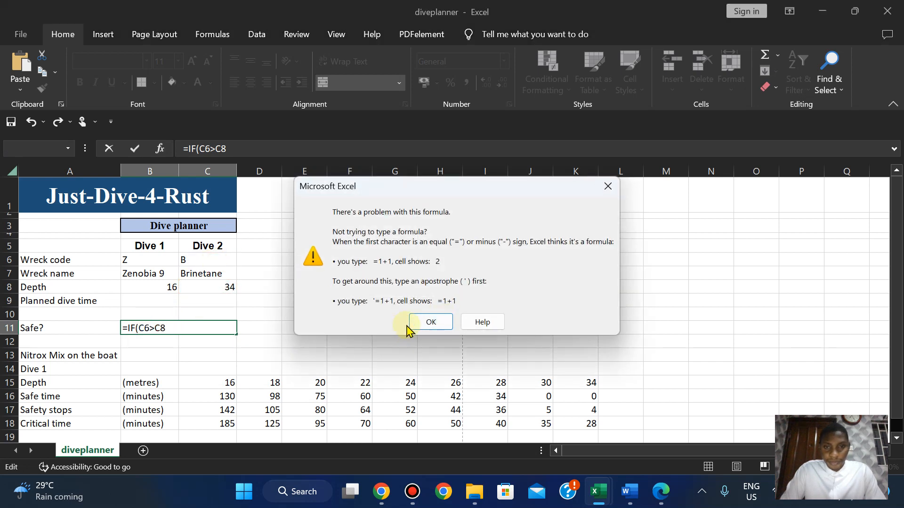
{"action": "left_click", "coordinate": [430, 322]}
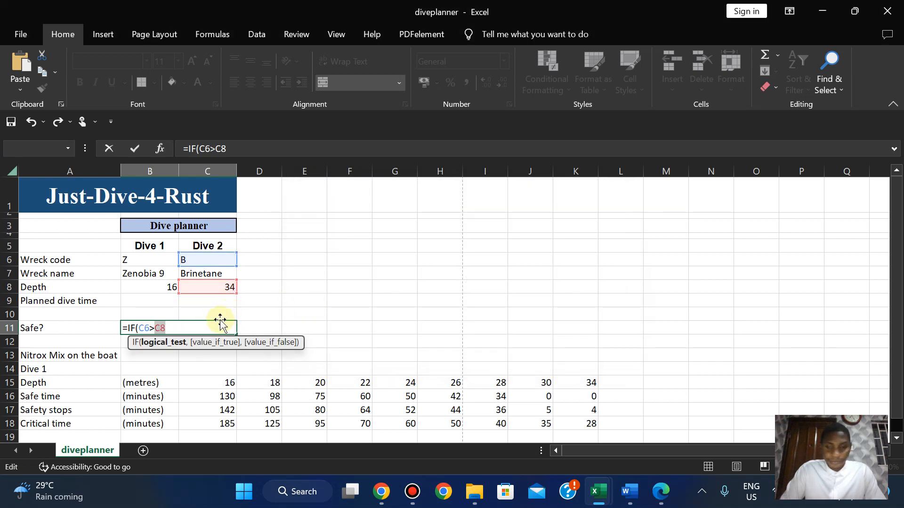
Change B11's IF condition to test whether Dive 2 depth C8 exceeds Dive 1 depth B8.
{"action": "left_click", "coordinate": [189, 328]}
{"action": "key", "text": "BackSpace"}
{"action": "key", "text": "BackSpace"}
{"action": "key", "text": "BackSpace"}
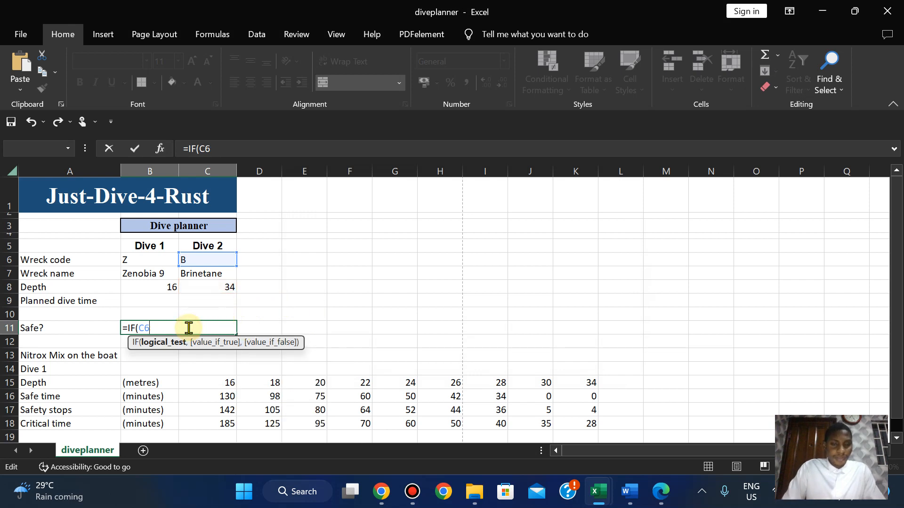
{"action": "key", "text": "BackSpace"}
{"action": "key", "text": "BackSpace"}
{"action": "left_click", "coordinate": [216, 289]}
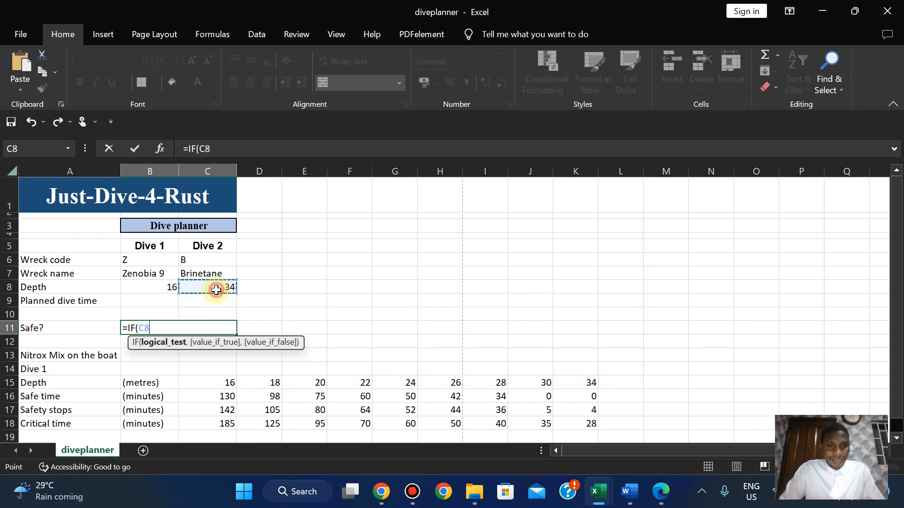
{"action": "type", "text": ">"}
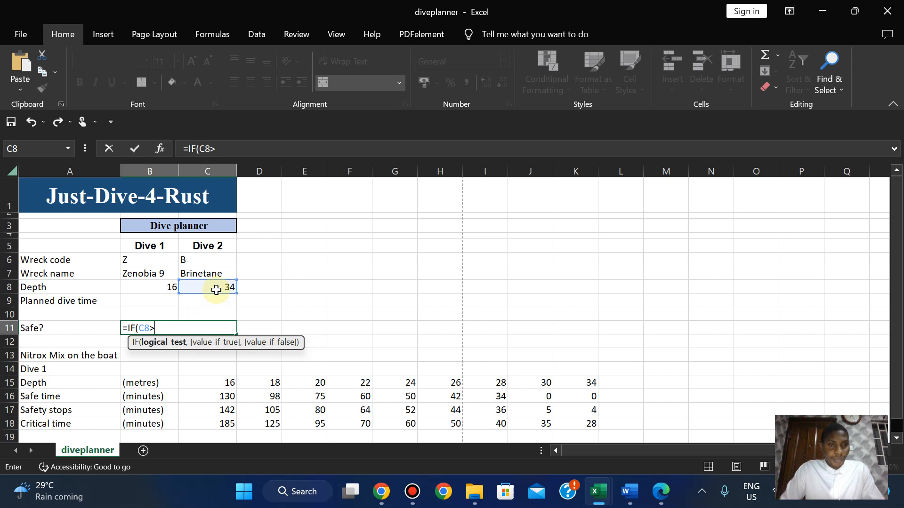
{"action": "left_click", "coordinate": [153, 293]}
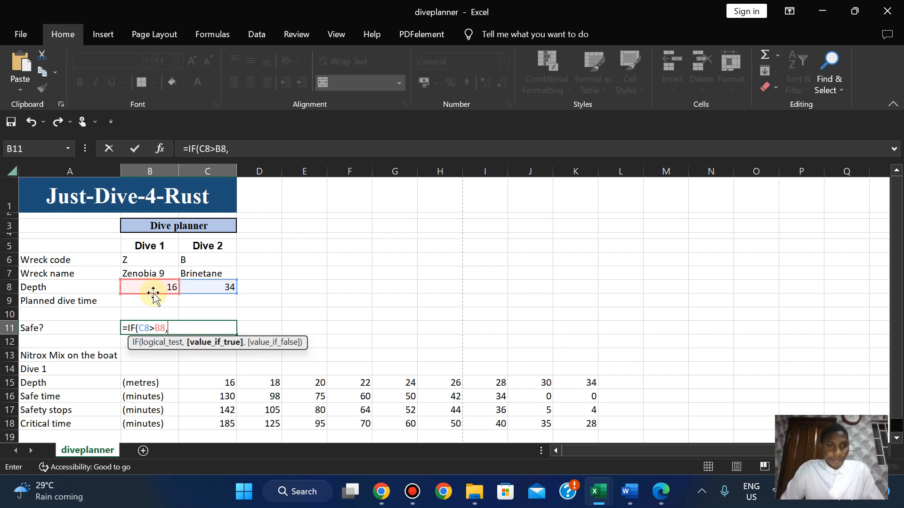
{"action": "type", "text": ","}
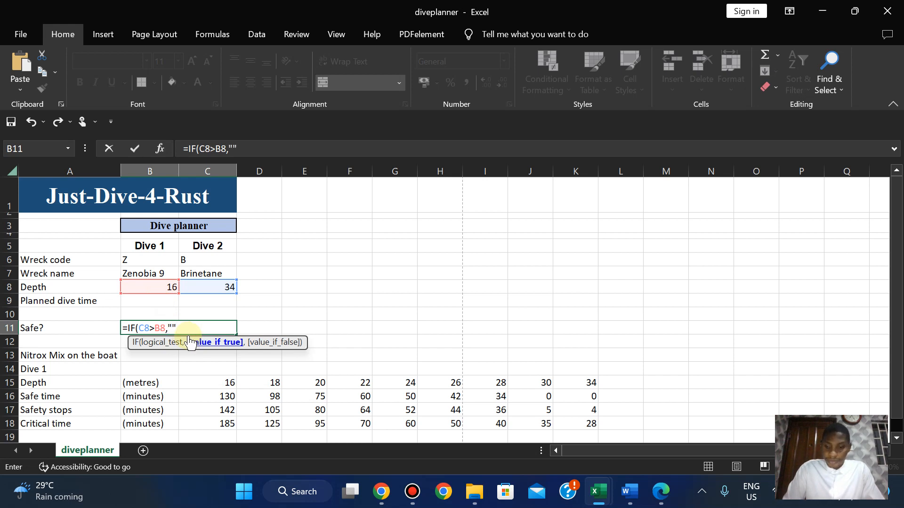
Paste 'Unsafe, second dive is deeper' without its line break and finish the formula with "Yes".
{"action": "left_click", "coordinate": [233, 148]}
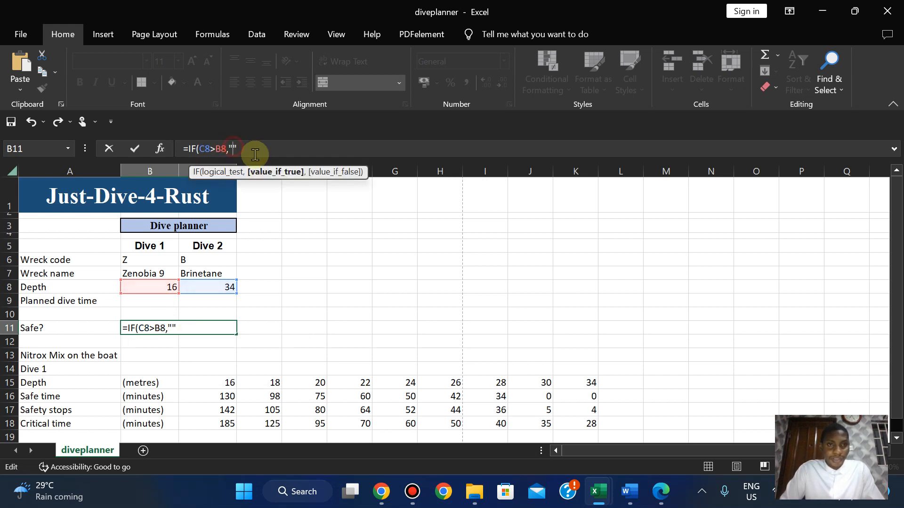
{"action": "key", "text": "ctrl+v"}
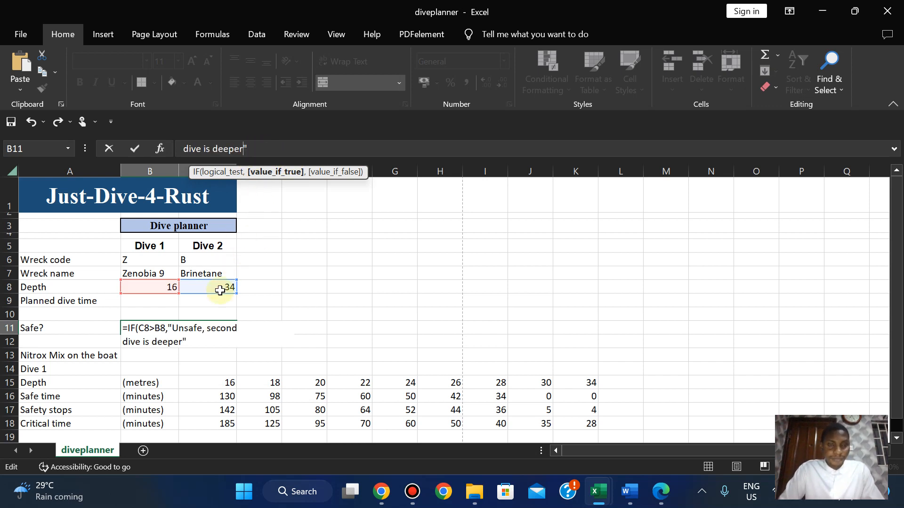
{"action": "left_click", "coordinate": [124, 342]}
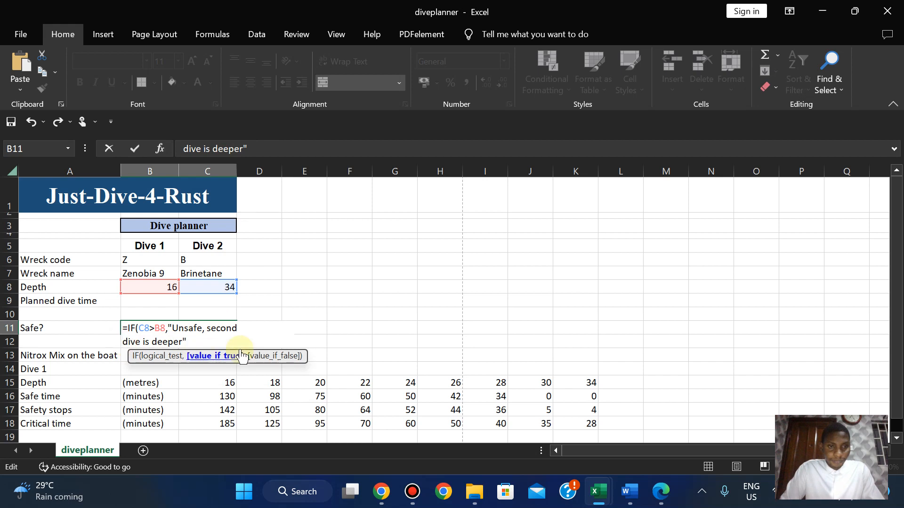
{"action": "key", "text": "BackSpace"}
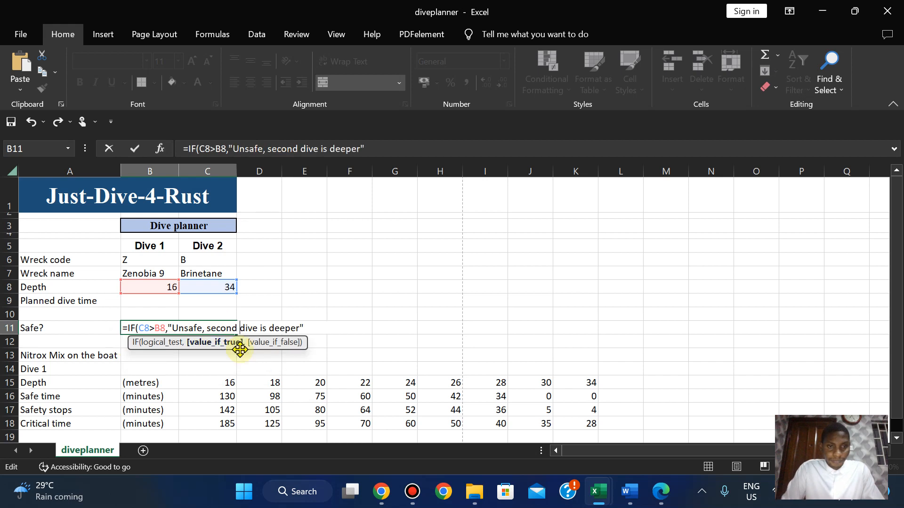
{"action": "left_click", "coordinate": [307, 329]}
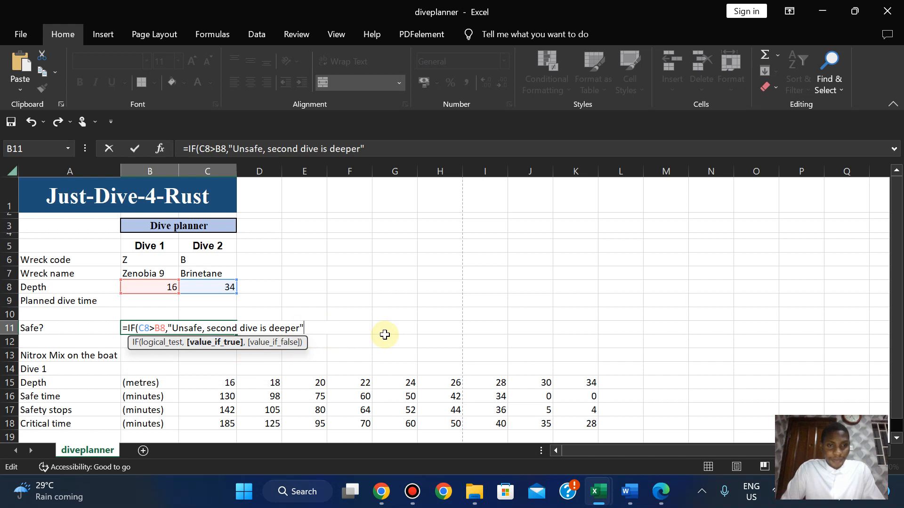
{"action": "type", "text": ",\"yE"}
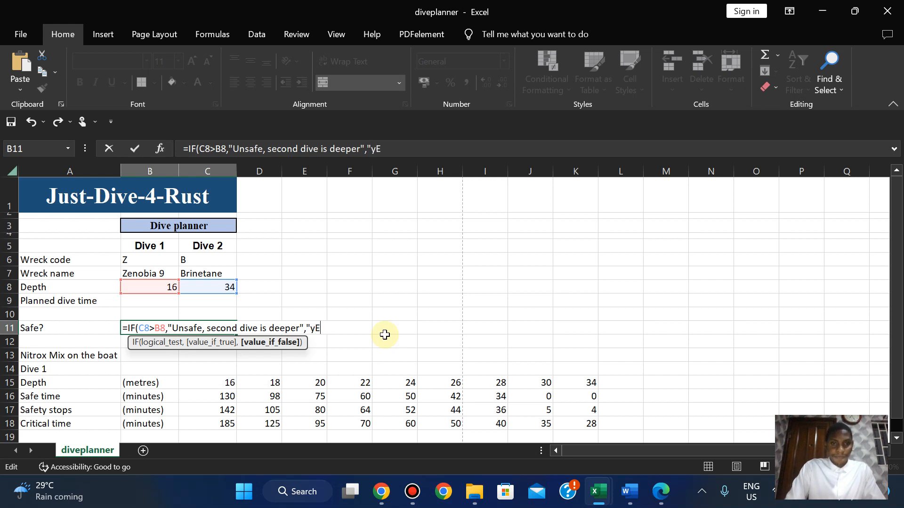
{"action": "key", "text": "BackSpace"}
{"action": "key", "text": "BackSpace"}
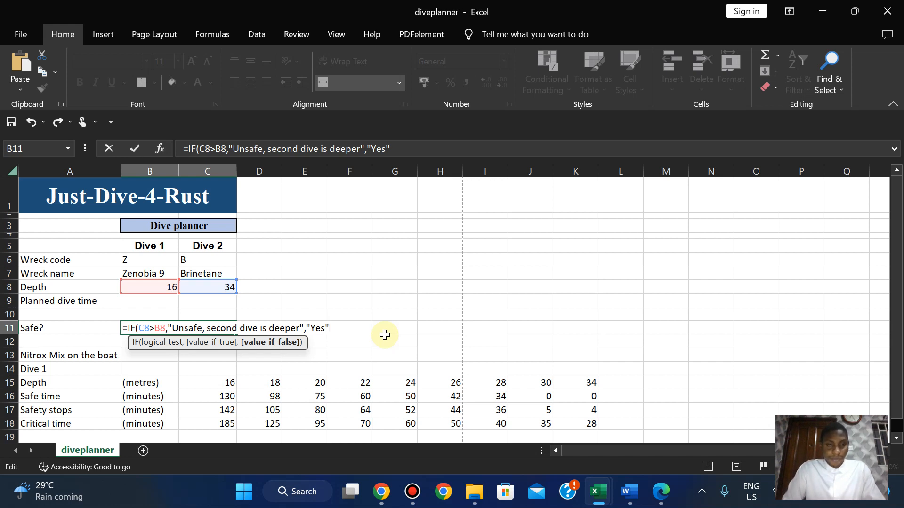
{"action": "type", "text": ")"}
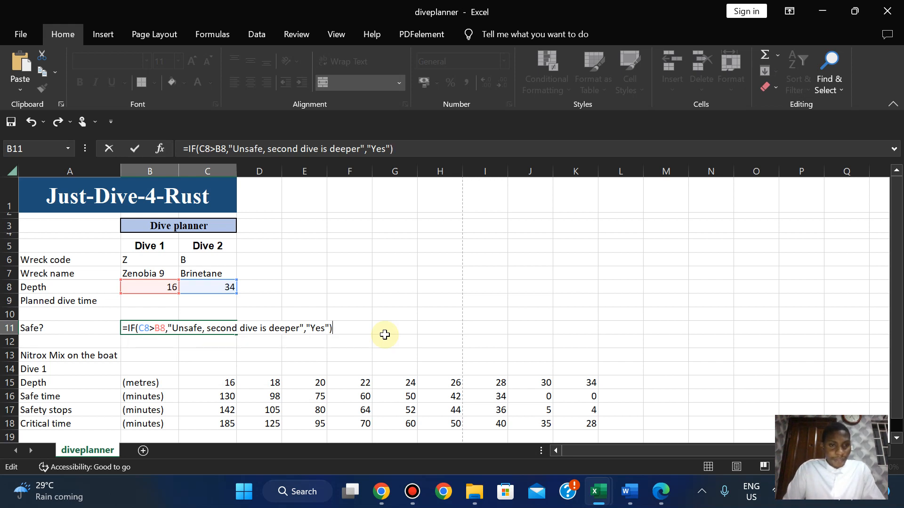
{"action": "key", "text": "Return"}
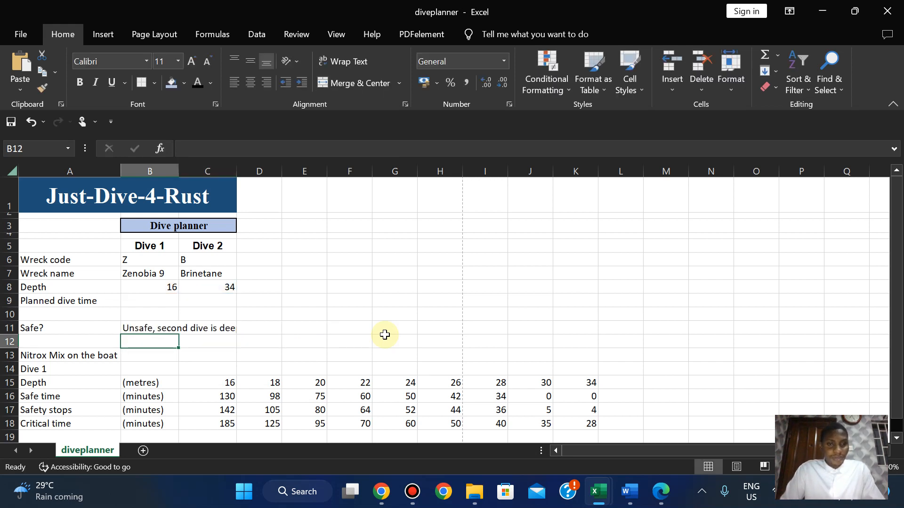
Drag column C wider until B11 displays the whole 'Unsafe, second dive is deeper' message.
{"action": "left_click", "coordinate": [165, 326]}
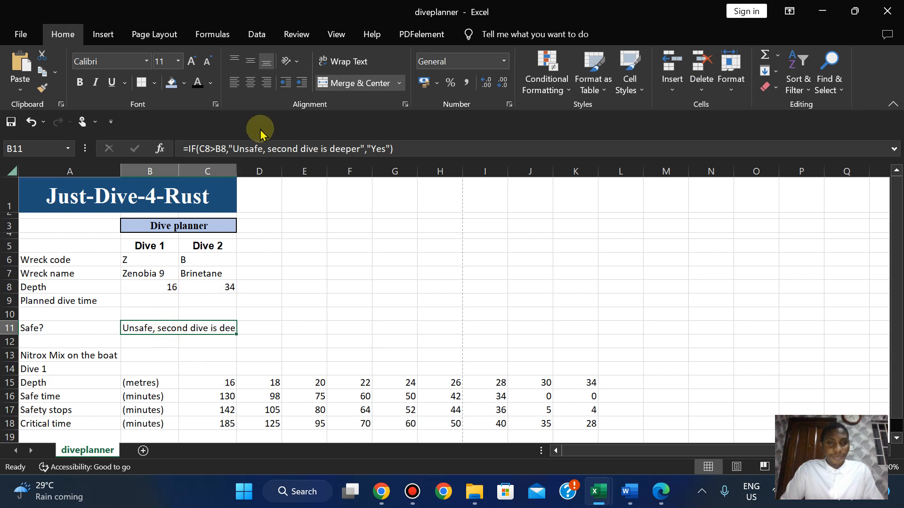
{"action": "left_click_drag", "start_coordinate": [236, 165], "coordinate": [226, 170]}
{"action": "left_click", "coordinate": [236, 169]}
{"action": "left_click", "coordinate": [147, 324]}
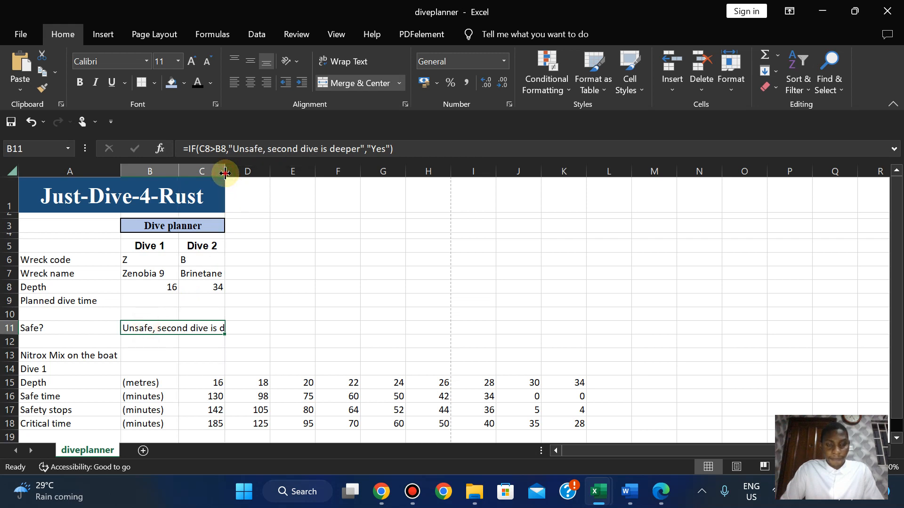
{"action": "left_click_drag", "start_coordinate": [225, 173], "coordinate": [252, 173]}
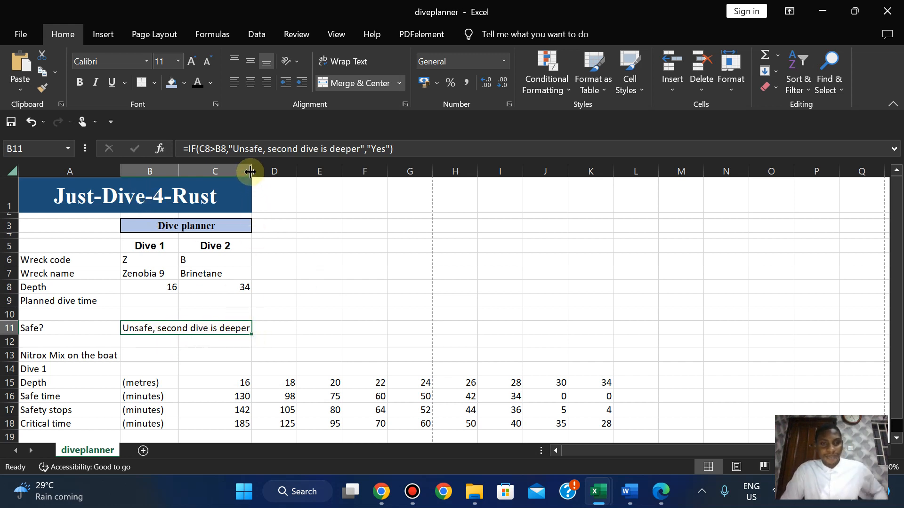
{"action": "left_click_drag", "start_coordinate": [250, 172], "coordinate": [257, 172]}
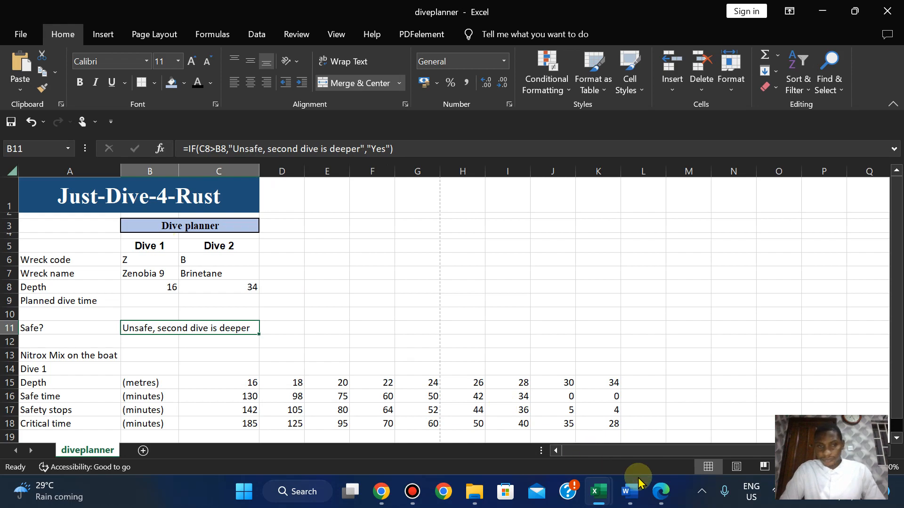
{"action": "left_click", "coordinate": [660, 494]}
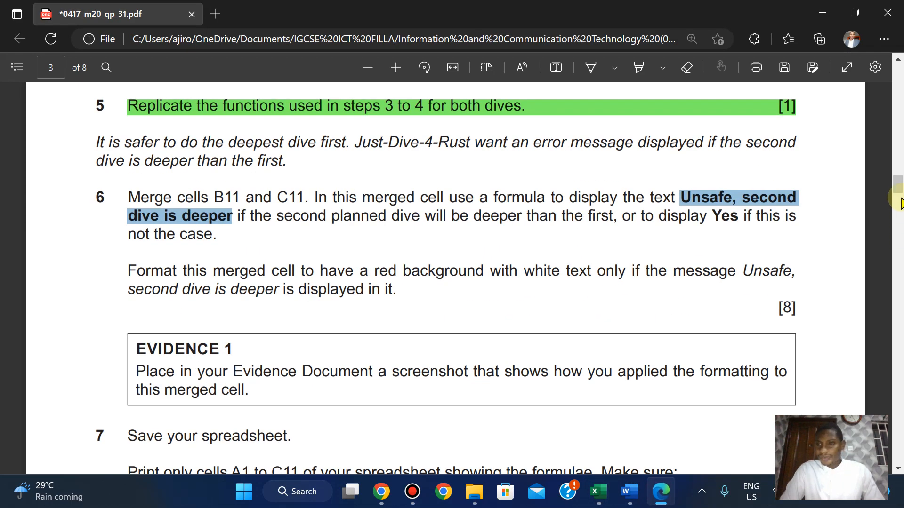
{"action": "left_click_drag", "start_coordinate": [894, 196], "coordinate": [894, 157]}
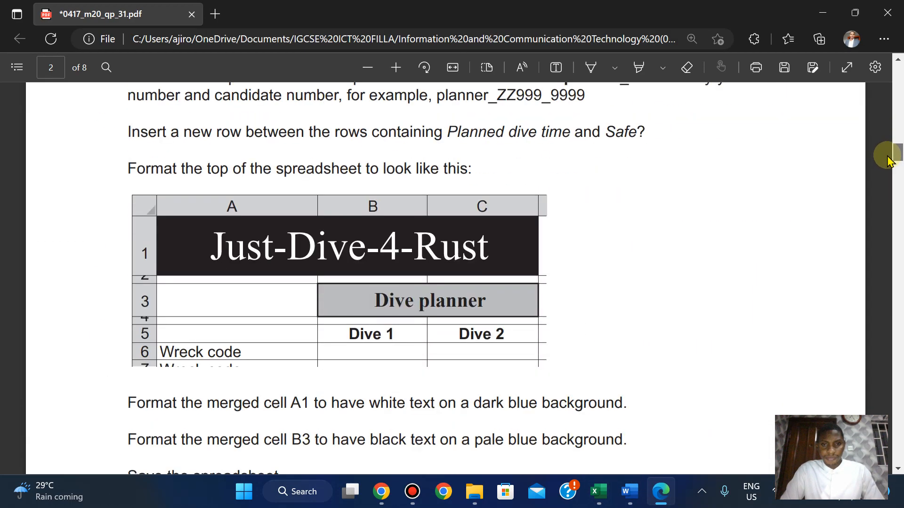
{"action": "left_click", "coordinate": [662, 494]}
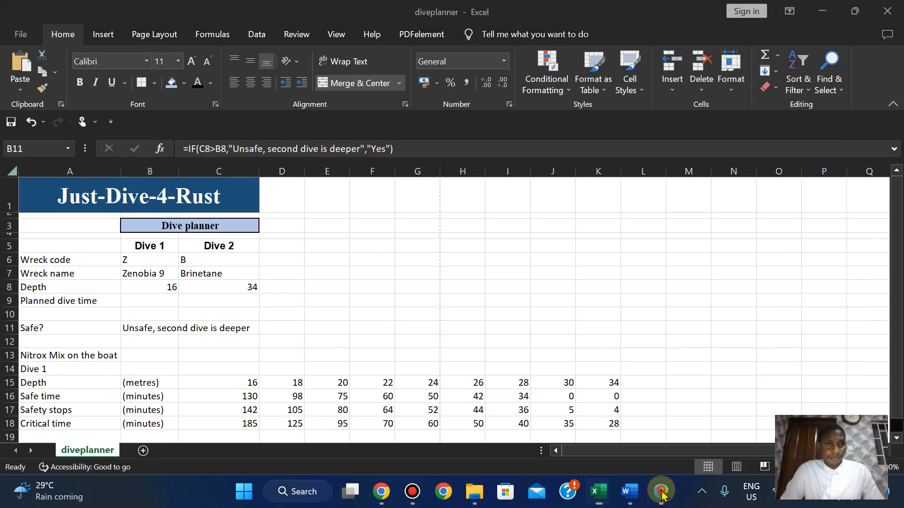
{"action": "left_click", "coordinate": [661, 494]}
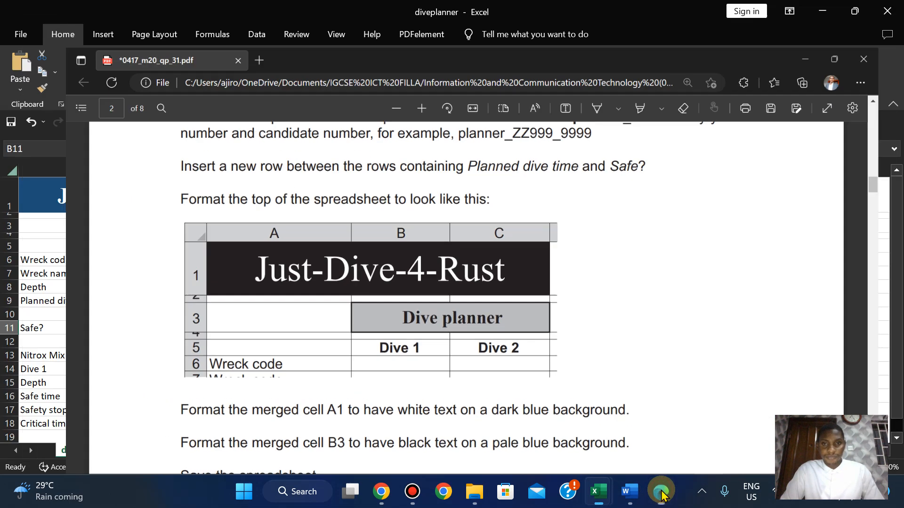
{"action": "left_click", "coordinate": [661, 494]}
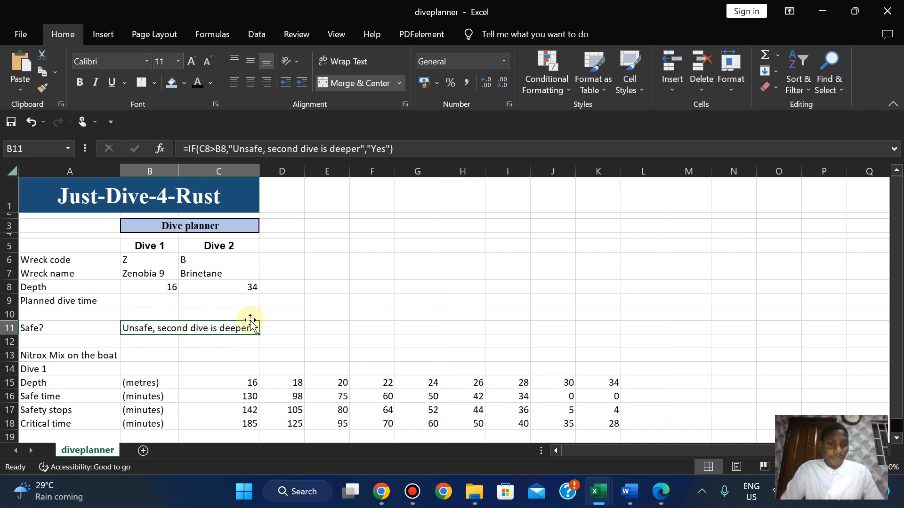
{"action": "left_click", "coordinate": [665, 493]}
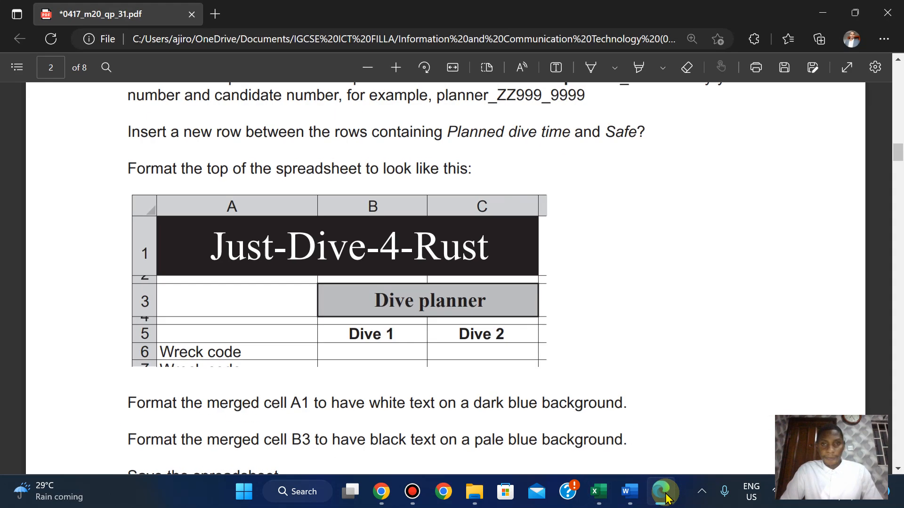
{"action": "left_click", "coordinate": [663, 493]}
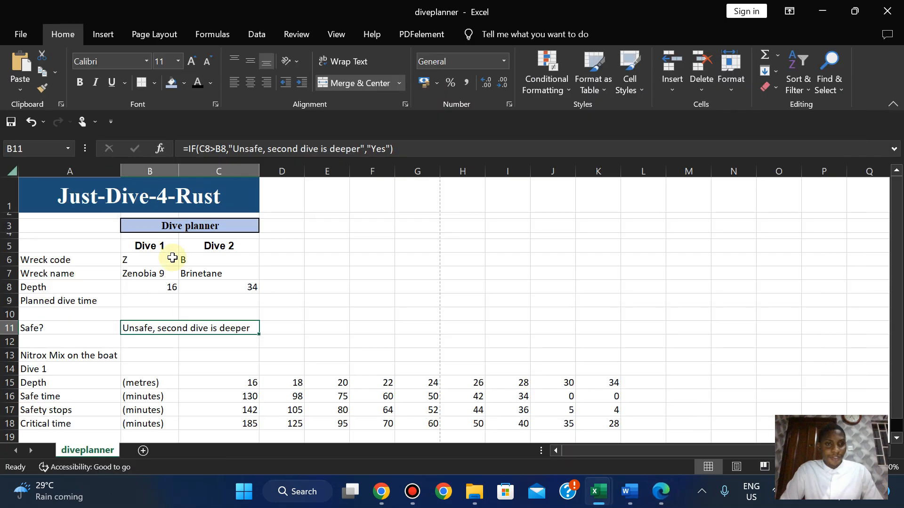
Set Dive 1's wreck code in B6 to A and try code Z for Dive 2.
{"action": "left_click", "coordinate": [135, 260]}
{"action": "type", "text": "A"}
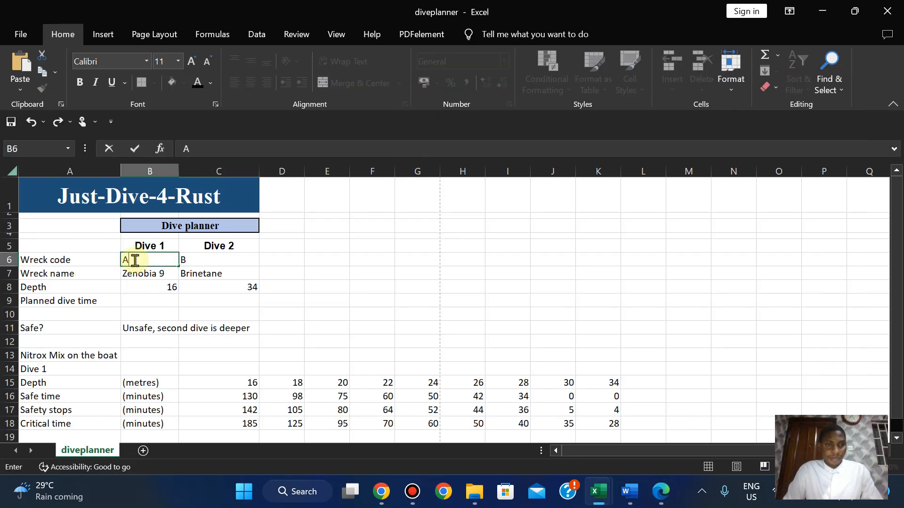
{"action": "key", "text": "Return"}
{"action": "left_click", "coordinate": [199, 257]}
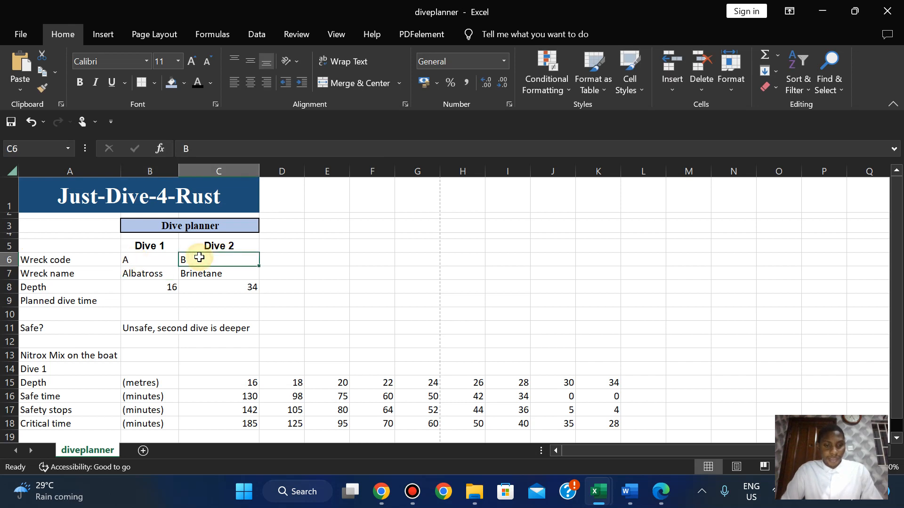
{"action": "type", "text": "Z"}
{"action": "key", "text": "Return"}
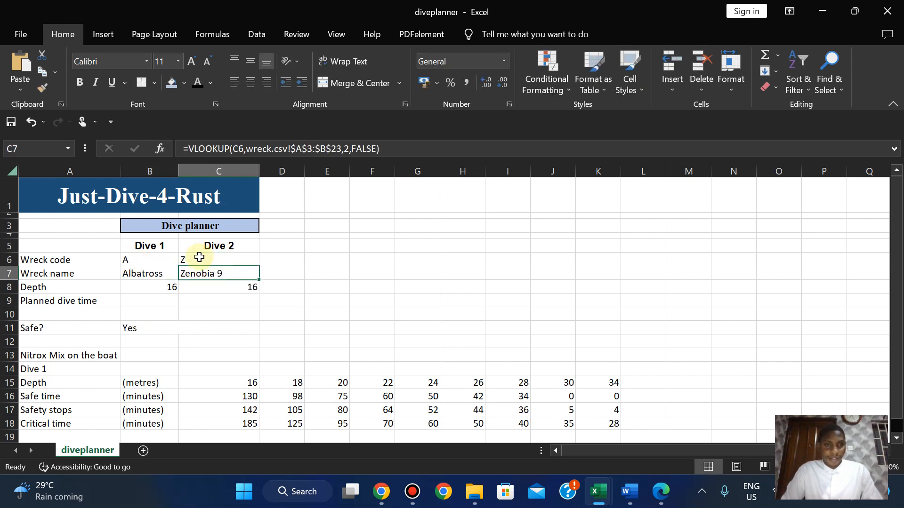
Try Dive 2 wreck codes X and then B, leaving B so B11 warns unsafe.
{"action": "left_click", "coordinate": [200, 258]}
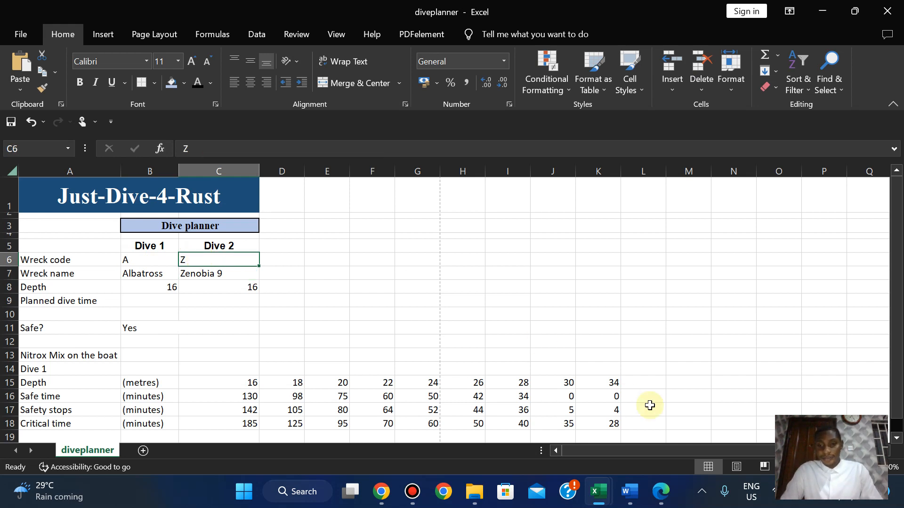
{"action": "type", "text": "X"}
{"action": "key", "text": "Return"}
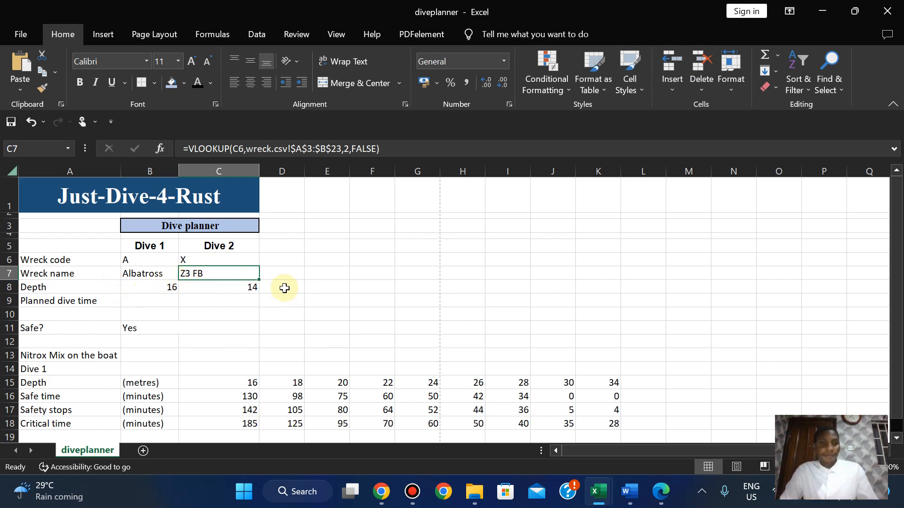
{"action": "left_click", "coordinate": [188, 259]}
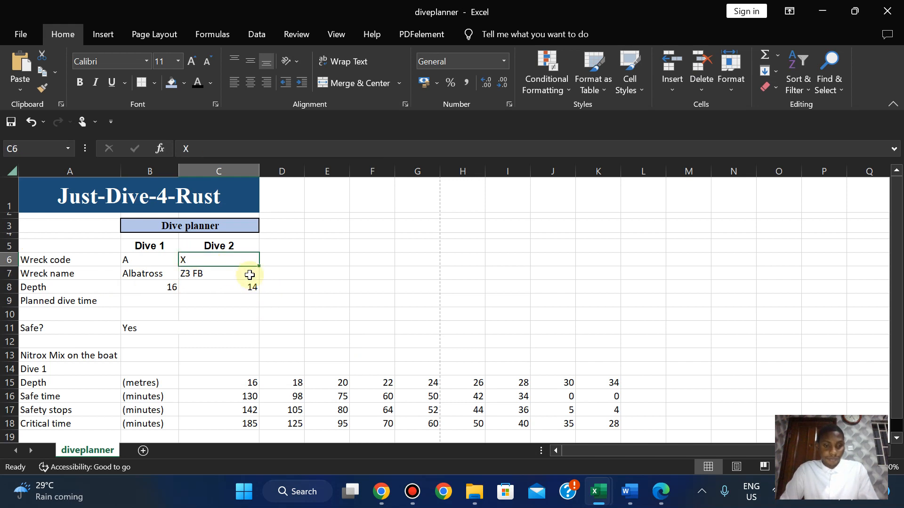
{"action": "type", "text": "B"}
{"action": "left_click", "coordinate": [217, 339]}
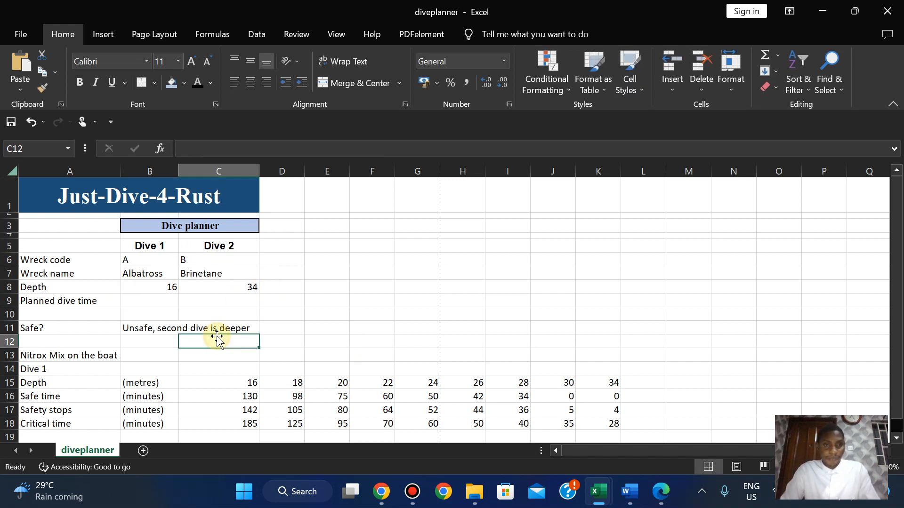
{"action": "left_click", "coordinate": [660, 491]}
Scroll the exam paper to question 6's red-background, white-text formatting requirement.
{"action": "key", "text": "Up"}
{"action": "key", "text": "Up"}
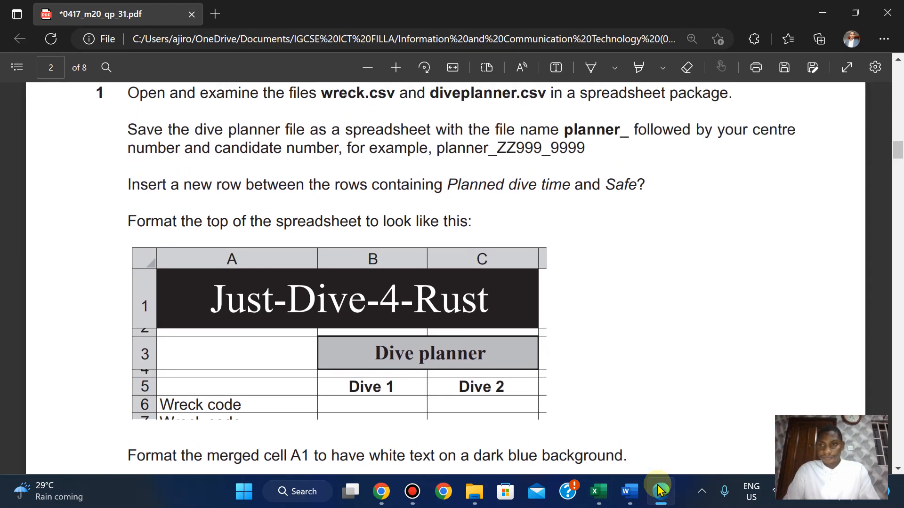
{"action": "scroll", "coordinate": [661, 491], "scroll_direction": "down", "scroll_amount": 18}
{"action": "scroll", "coordinate": [661, 491], "scroll_direction": "up", "scroll_amount": 4}
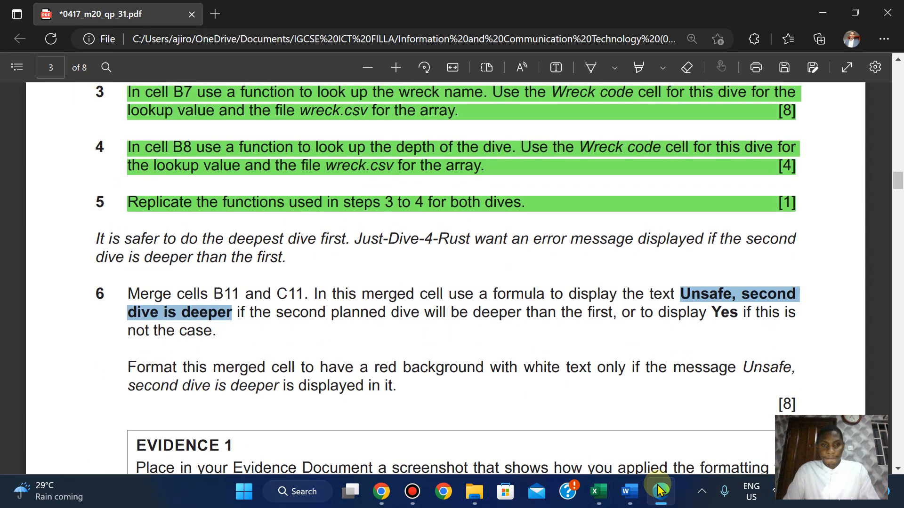
{"action": "key", "text": "Down"}
{"action": "key", "text": "Down"}
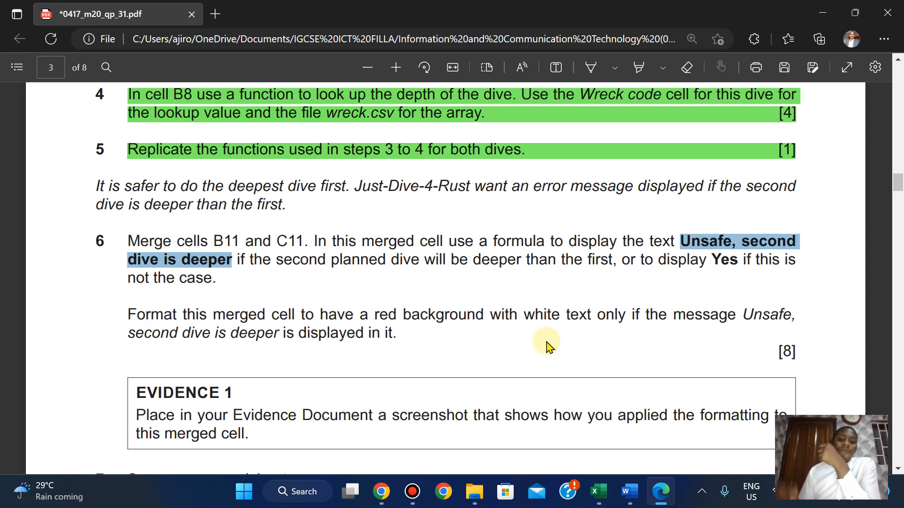
Start an Equal To highlight-cells rule and clear its comparison value.
{"action": "mouse_move", "coordinate": [599, 491]}
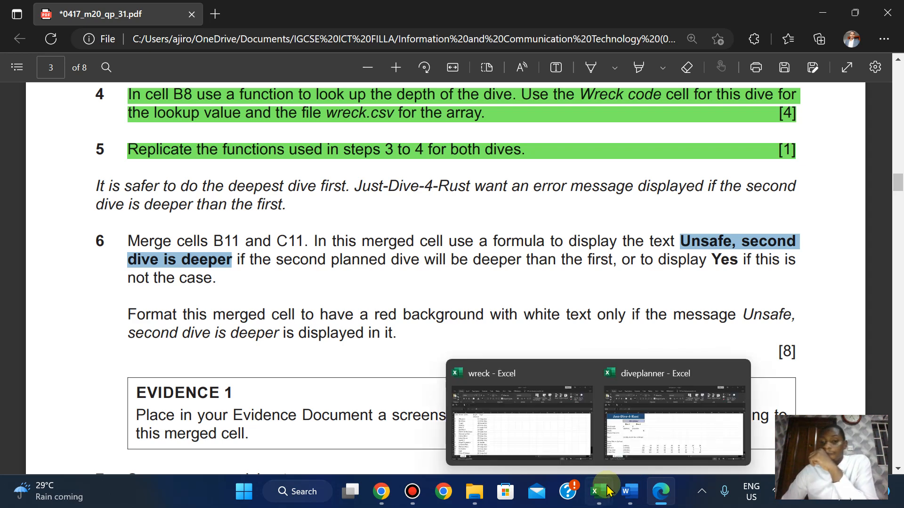
{"action": "left_click", "coordinate": [644, 412]}
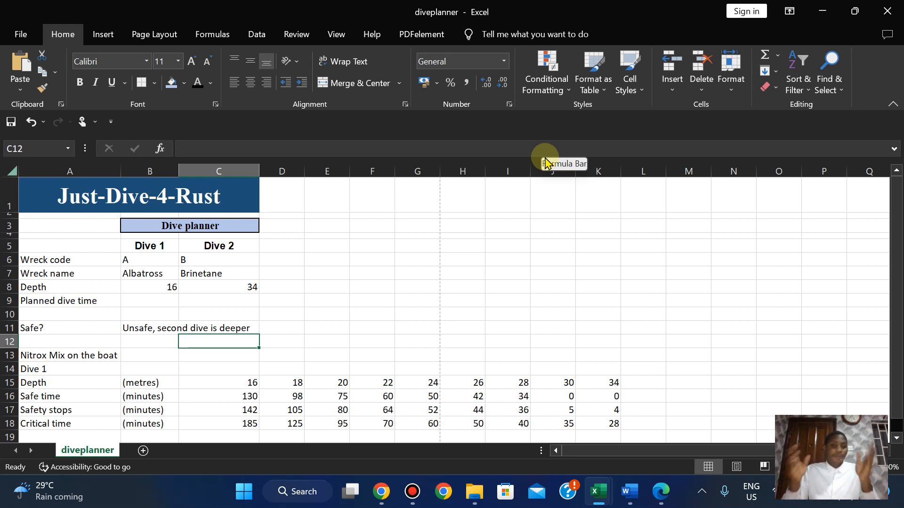
{"action": "left_click", "coordinate": [562, 94]}
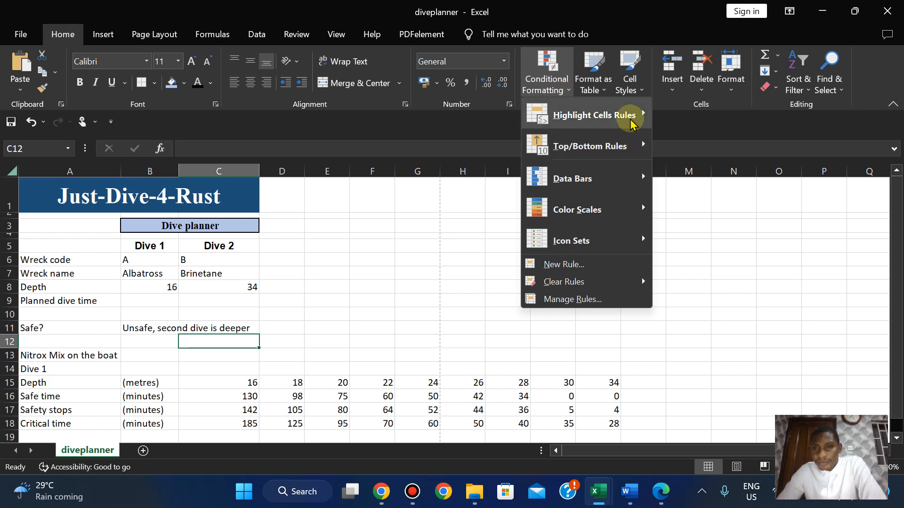
{"action": "mouse_move", "coordinate": [629, 118]}
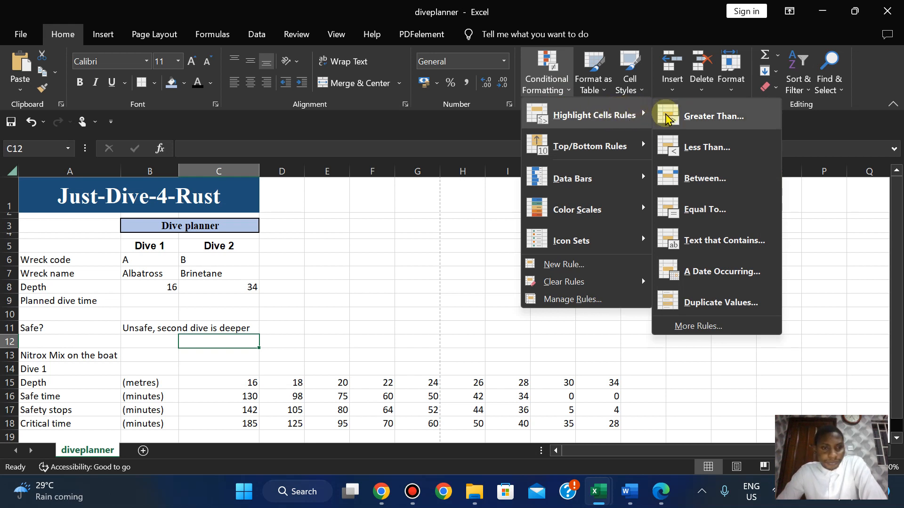
{"action": "left_click", "coordinate": [702, 217]}
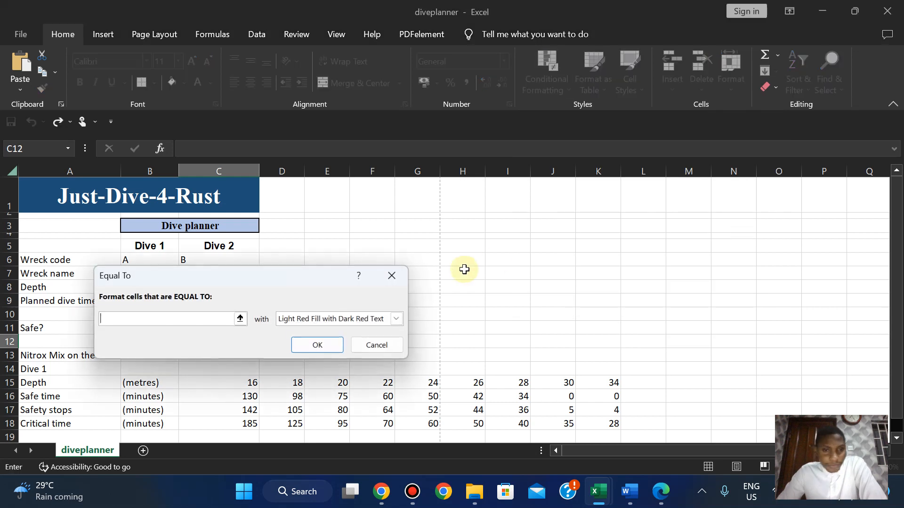
{"action": "left_click", "coordinate": [241, 320]}
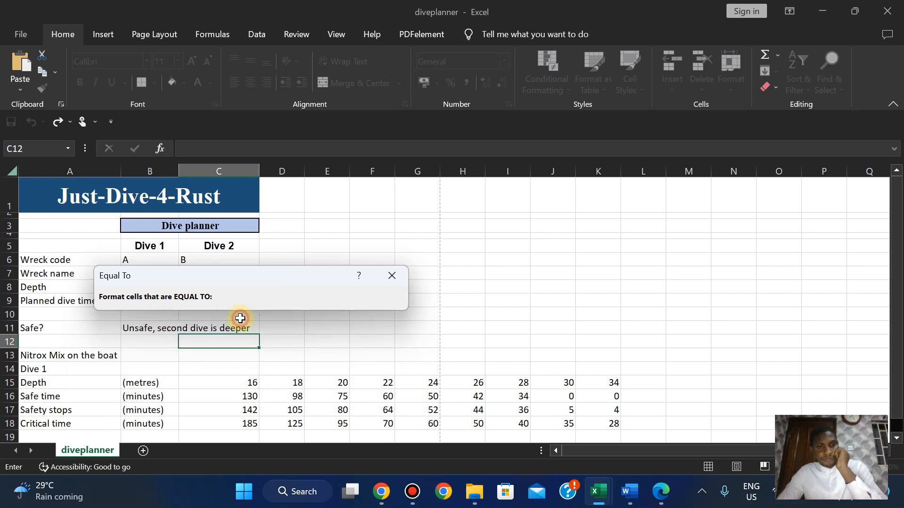
{"action": "left_click", "coordinate": [155, 330]}
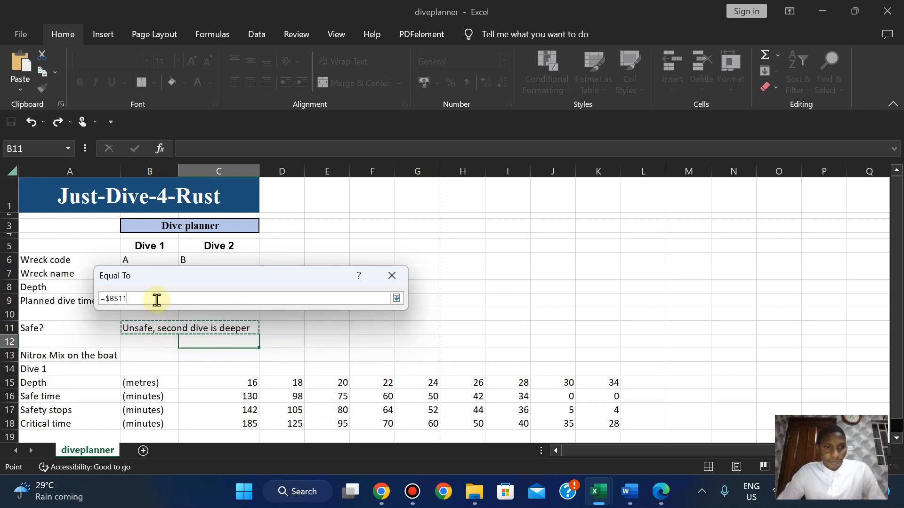
{"action": "left_click", "coordinate": [341, 302]}
{"action": "key", "text": "BackSpace"}
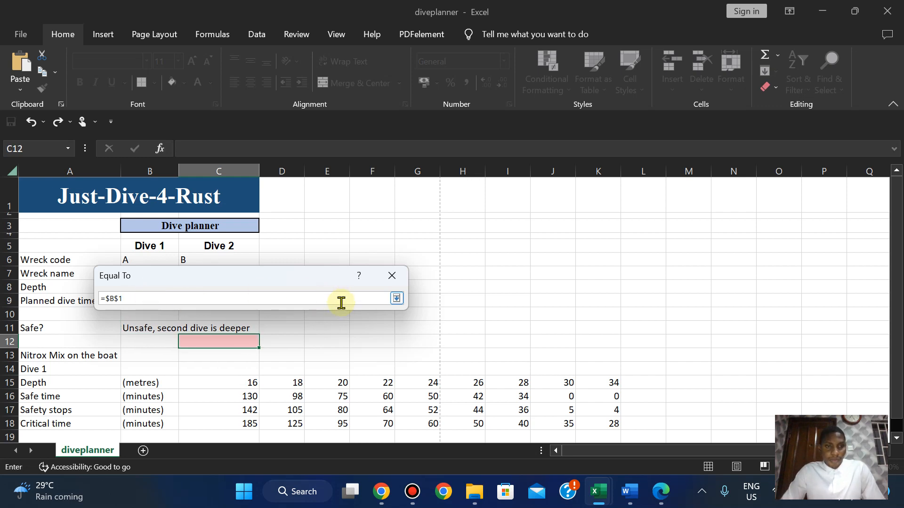
{"action": "key", "text": "BackSpace"}
{"action": "key", "text": "BackSpace"}
{"action": "key", "text": "BackSpace"}
{"action": "key", "text": "BackSpace"}
{"action": "key", "text": "BackSpace"}
Copy the warning text from the question paper in Edge and return to Excel.
{"action": "mouse_move", "coordinate": [629, 499]}
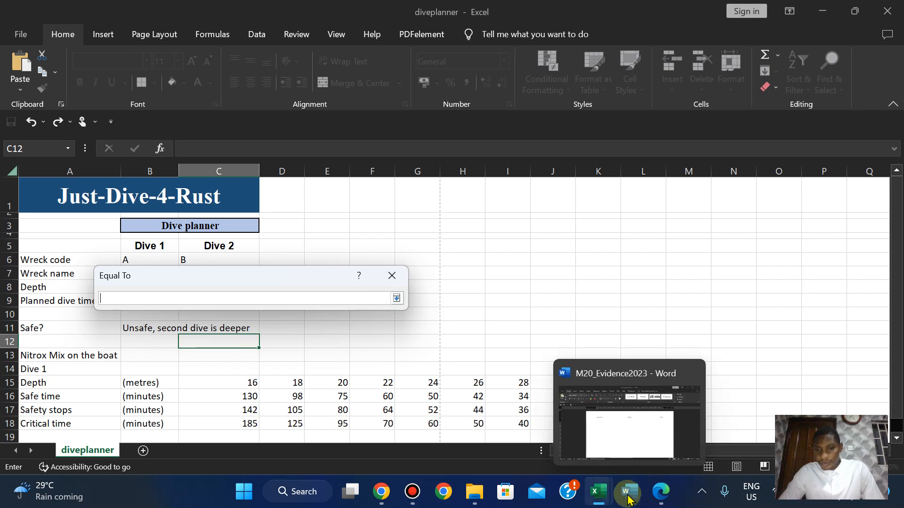
{"action": "left_click", "coordinate": [661, 492]}
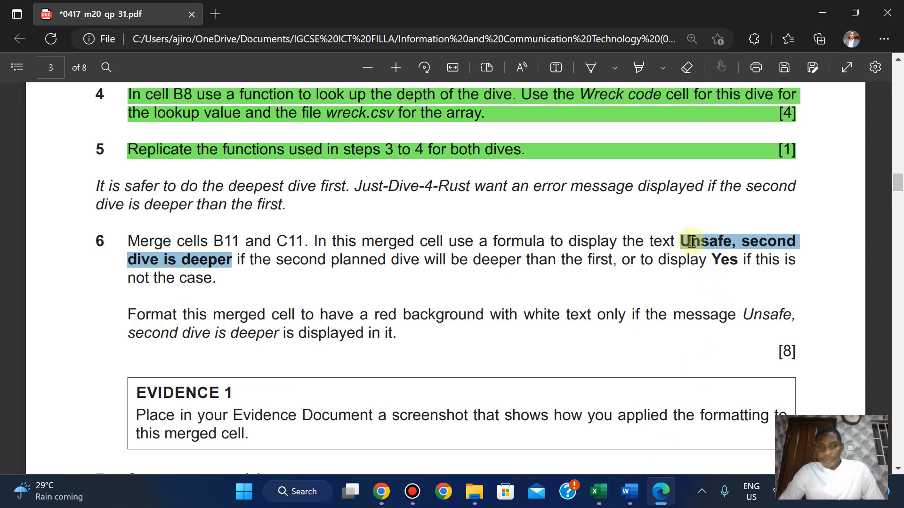
{"action": "right_click", "coordinate": [690, 242]}
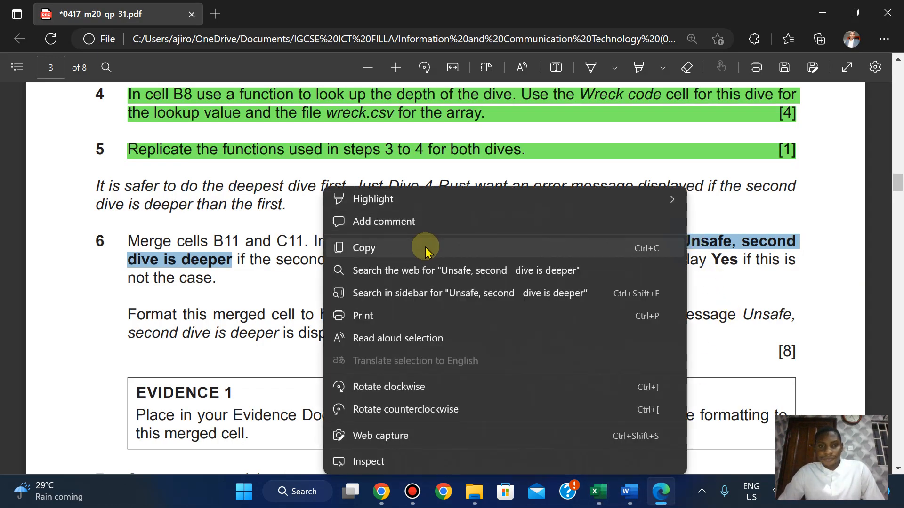
{"action": "left_click", "coordinate": [427, 248]}
{"action": "mouse_move", "coordinate": [598, 491]}
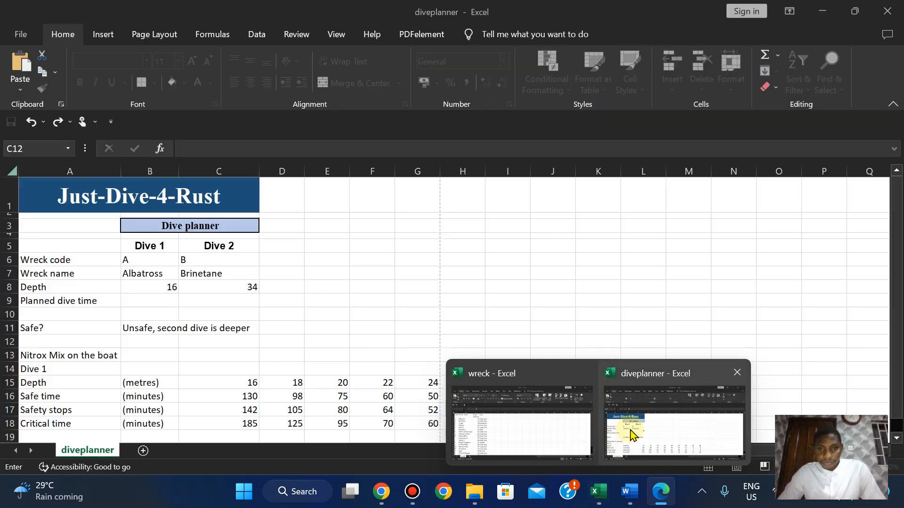
{"action": "left_click", "coordinate": [630, 430]}
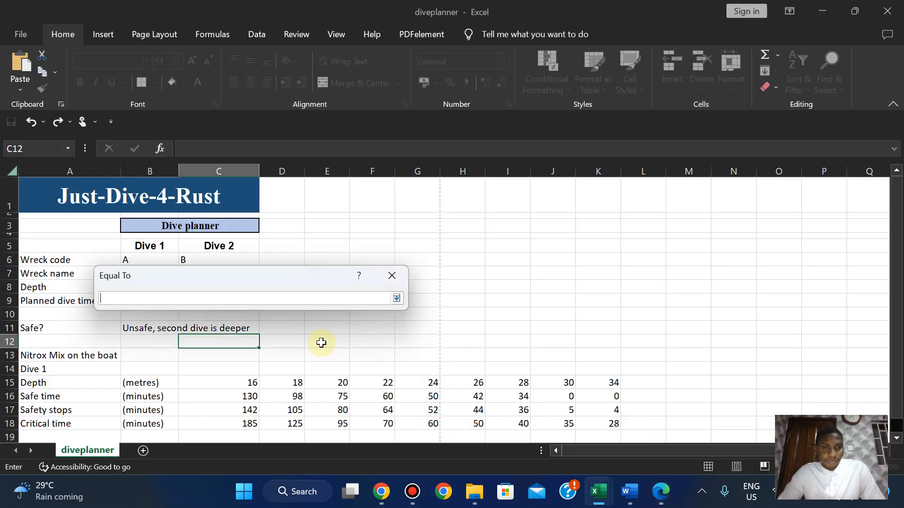
Paste the warning text as the Equal To value and format matches with red fill, white font.
{"action": "key", "text": "ctrl+v"}
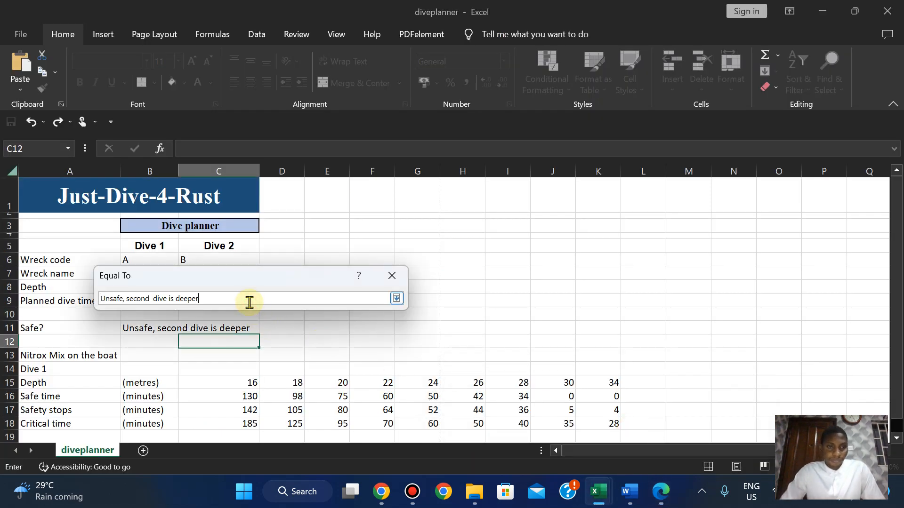
{"action": "left_click", "coordinate": [390, 278]}
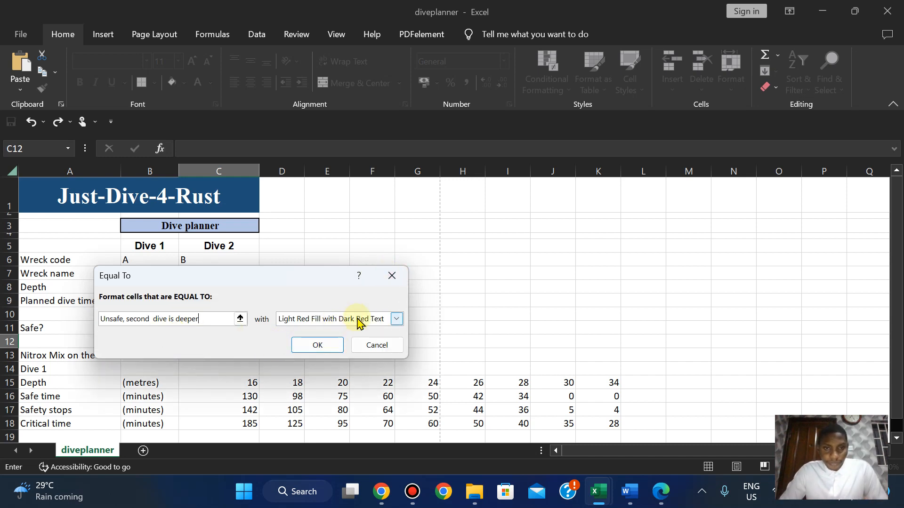
{"action": "left_click", "coordinate": [396, 319]}
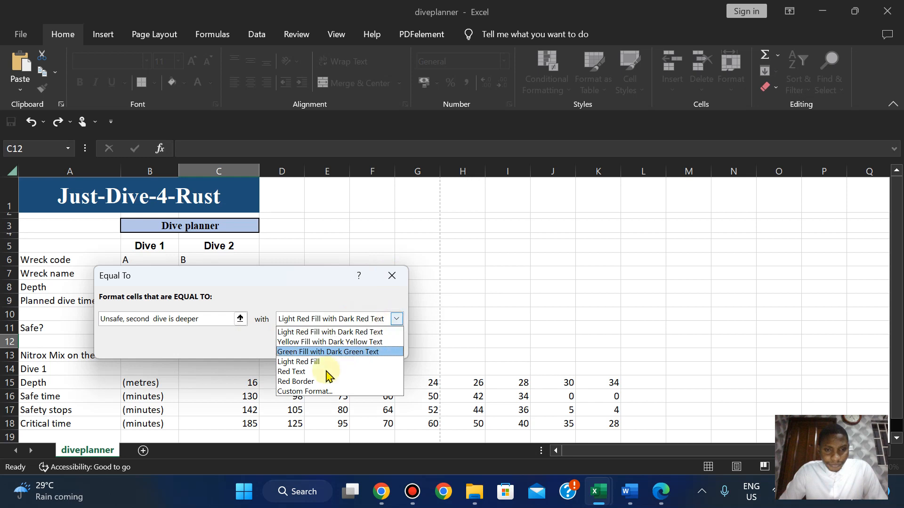
{"action": "left_click", "coordinate": [306, 392]}
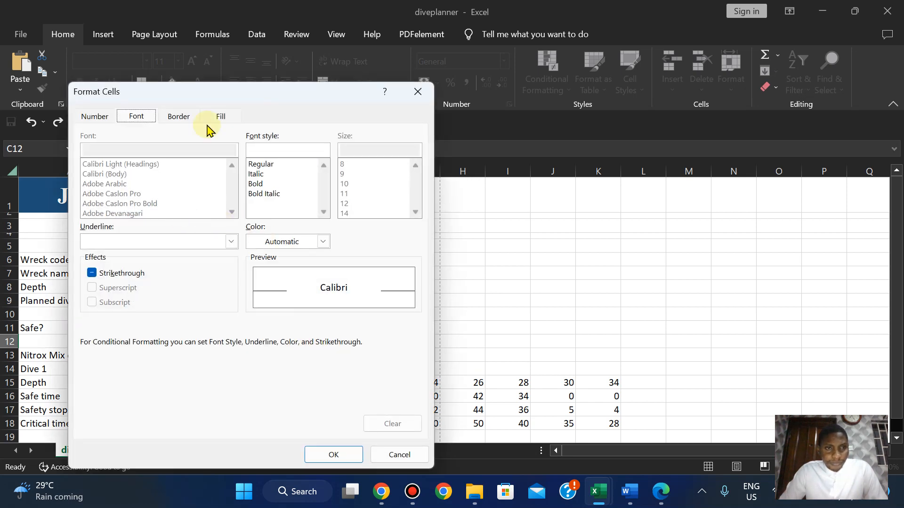
{"action": "left_click", "coordinate": [220, 123]}
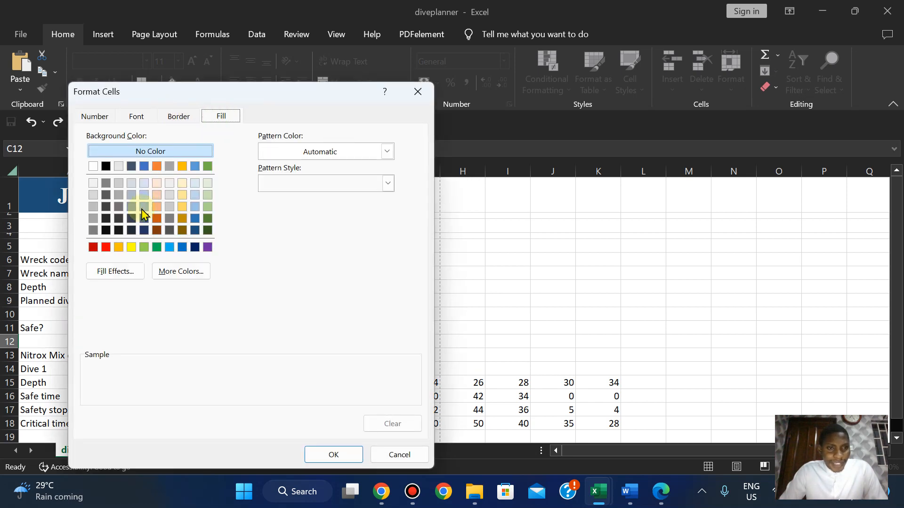
{"action": "left_click", "coordinate": [108, 247]}
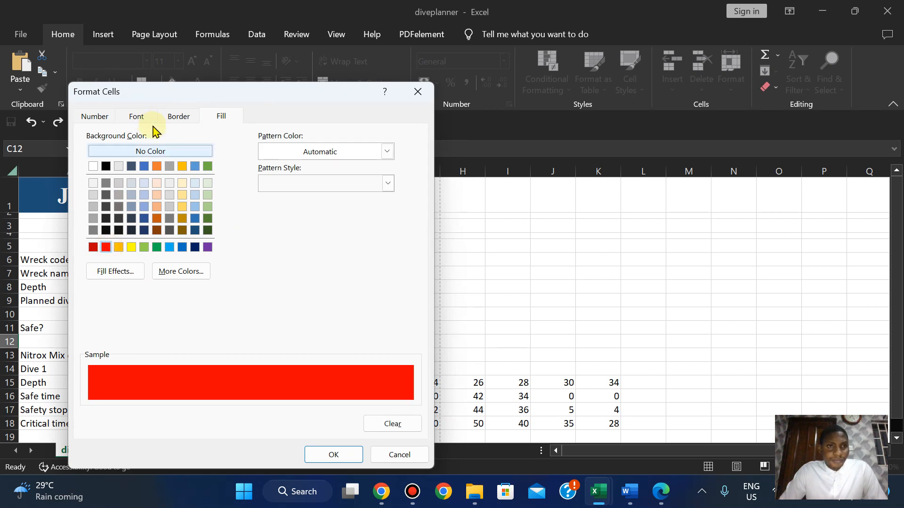
{"action": "left_click", "coordinate": [137, 118]}
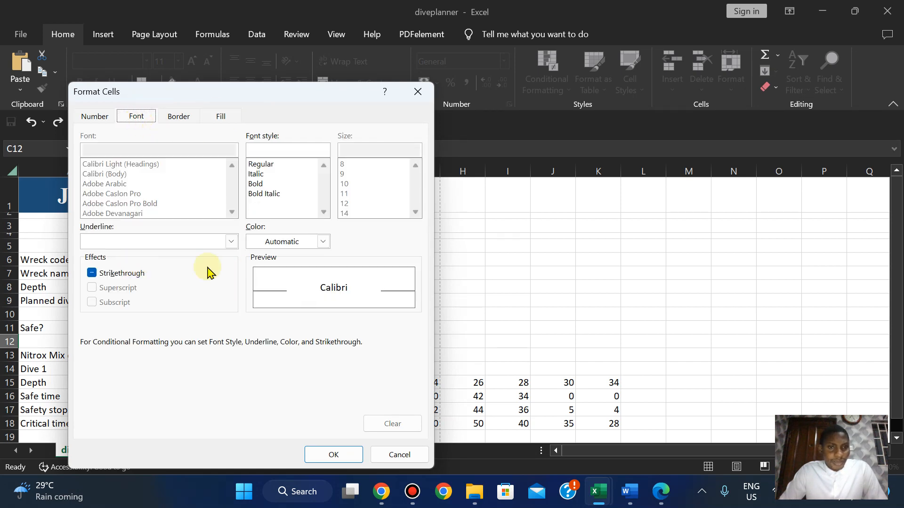
{"action": "left_click", "coordinate": [323, 241]}
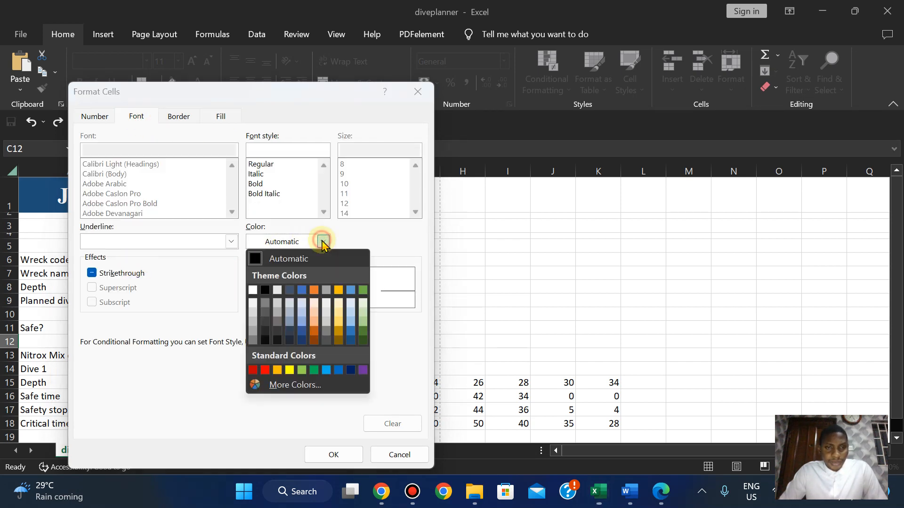
{"action": "left_click", "coordinate": [252, 290]}
{"action": "left_click", "coordinate": [329, 455]}
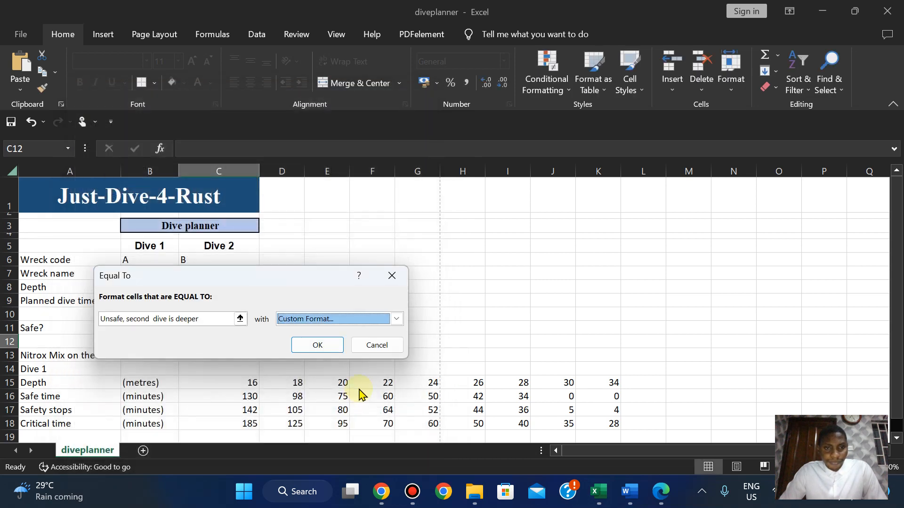
{"action": "left_click", "coordinate": [315, 347]}
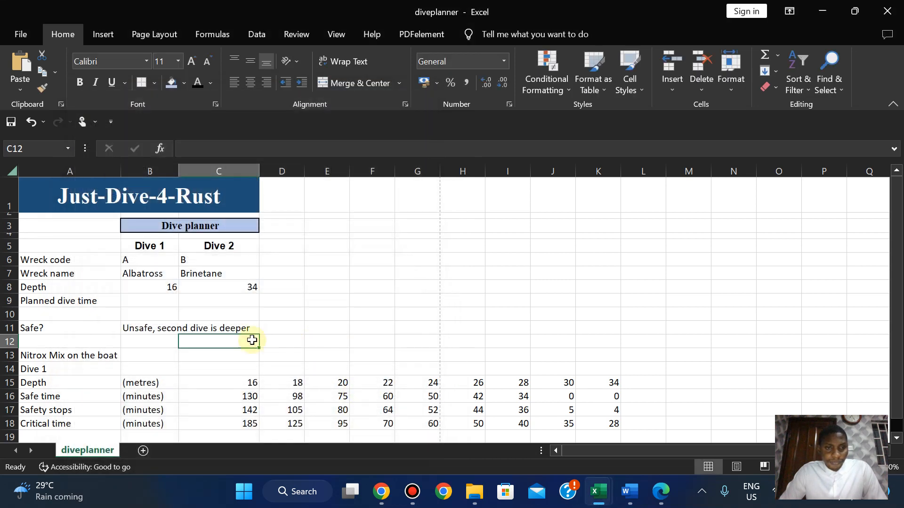
{"action": "left_click", "coordinate": [197, 326]}
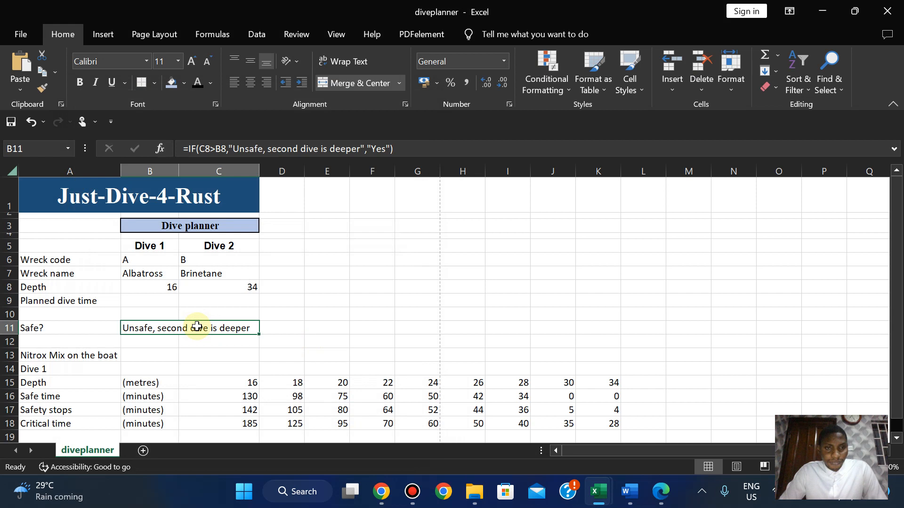
{"action": "left_click", "coordinate": [556, 93]}
{"action": "mouse_move", "coordinate": [588, 115]}
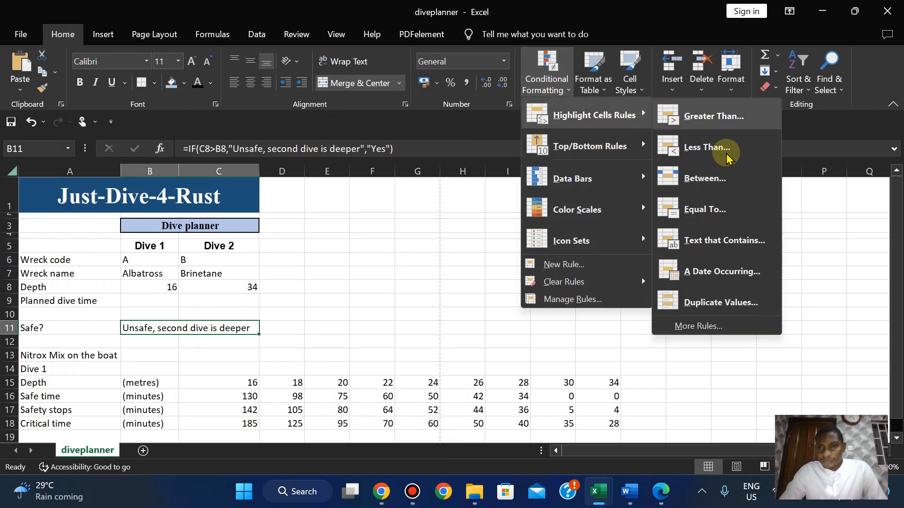
{"action": "left_click", "coordinate": [710, 201]}
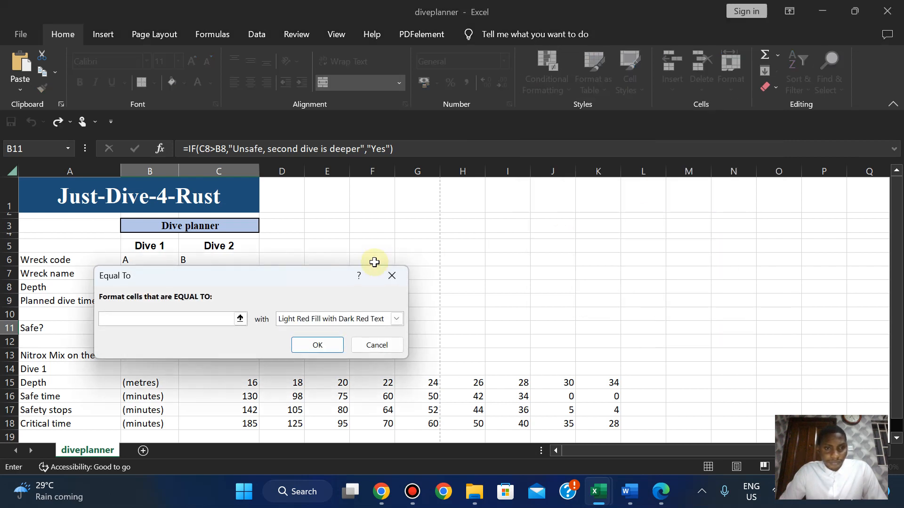
{"action": "left_click", "coordinate": [240, 319]}
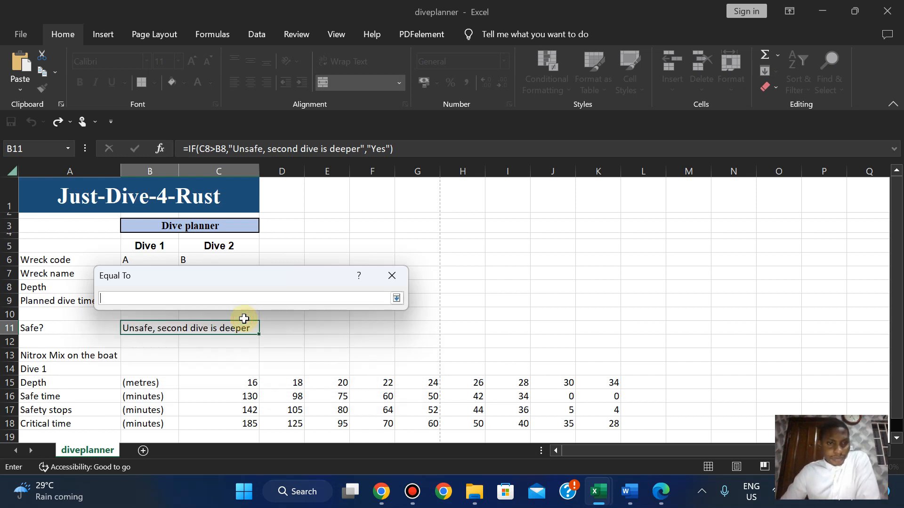
{"action": "left_click", "coordinate": [396, 299]}
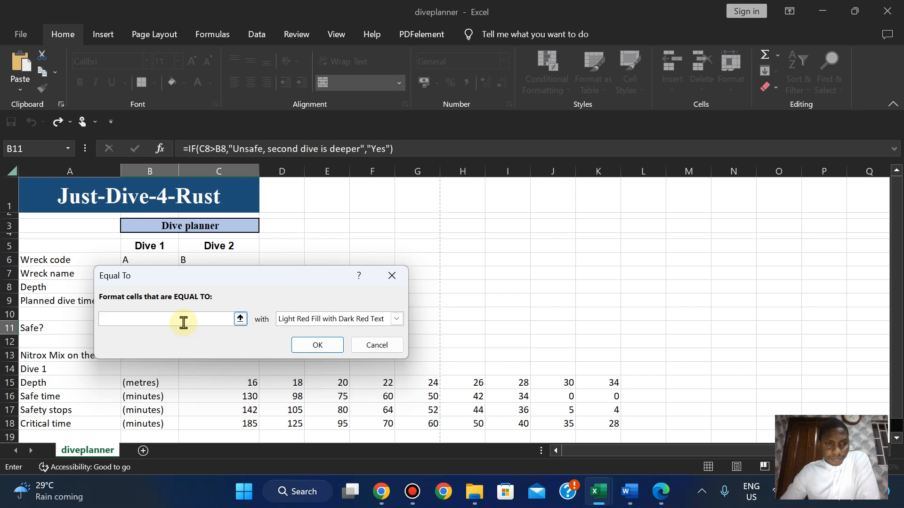
{"action": "left_click", "coordinate": [391, 275]}
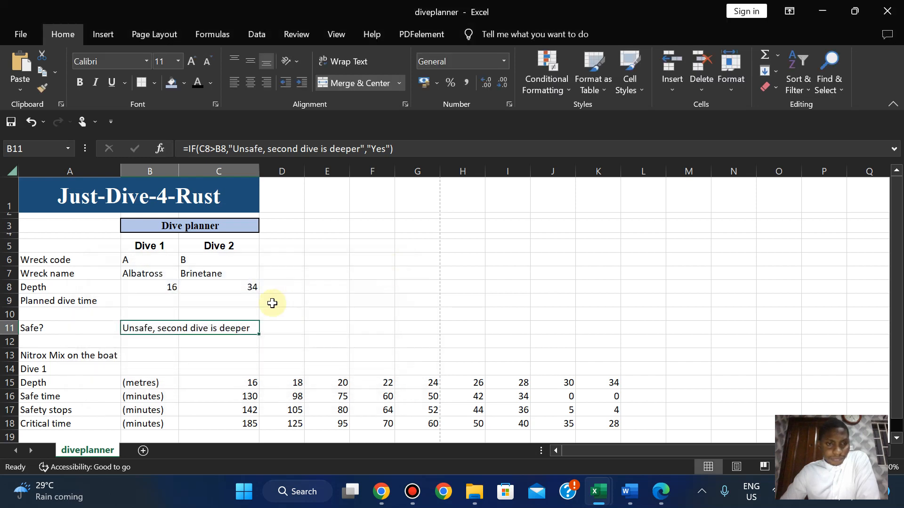
{"action": "left_click", "coordinate": [296, 314]}
{"action": "left_click", "coordinate": [269, 329]}
{"action": "left_click", "coordinate": [198, 339]}
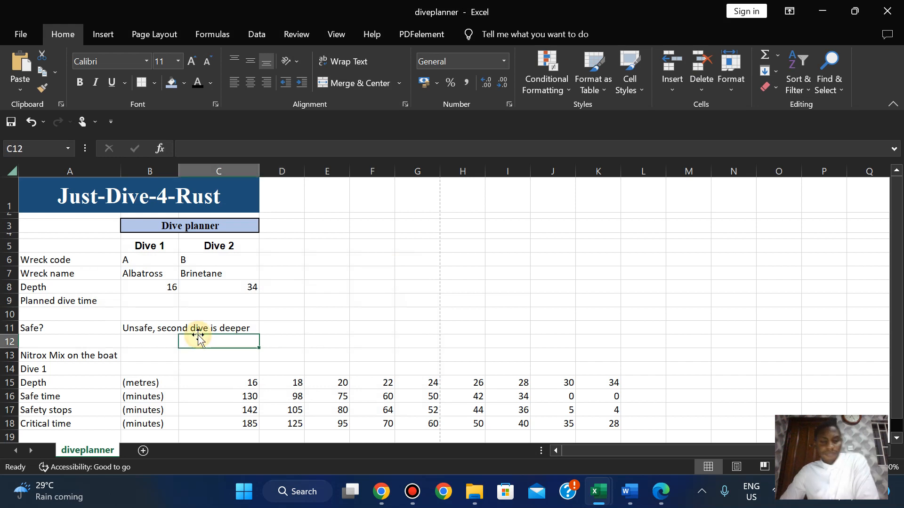
{"action": "left_click", "coordinate": [155, 327]}
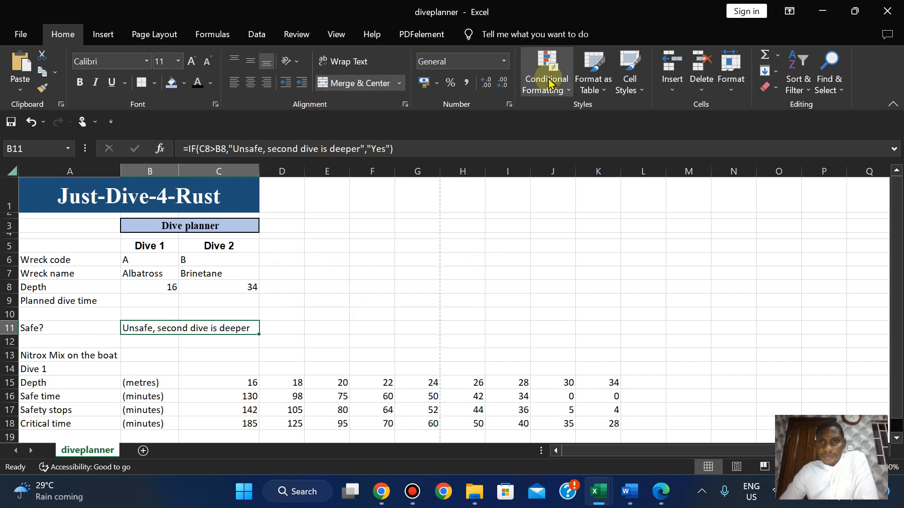
{"action": "left_click", "coordinate": [569, 91]}
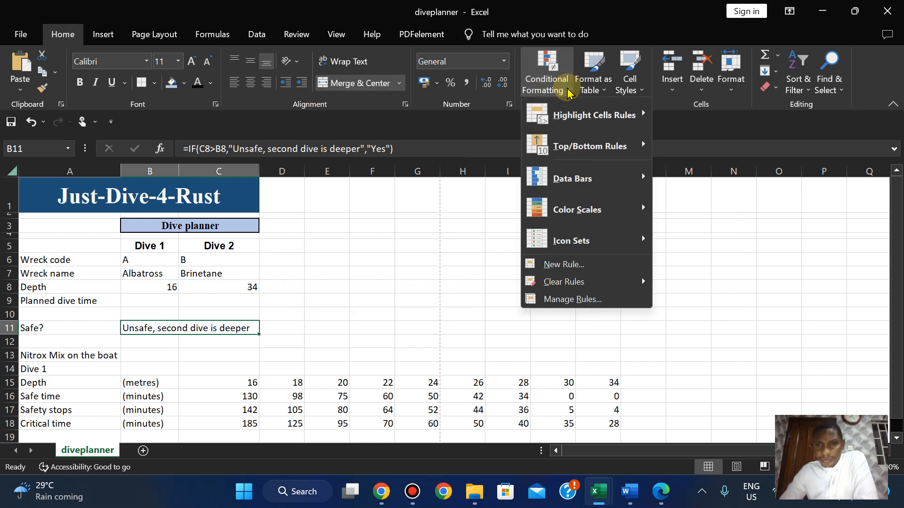
Create a Text That Contains rule for the pasted warning with red fill and white font.
{"action": "mouse_move", "coordinate": [650, 120]}
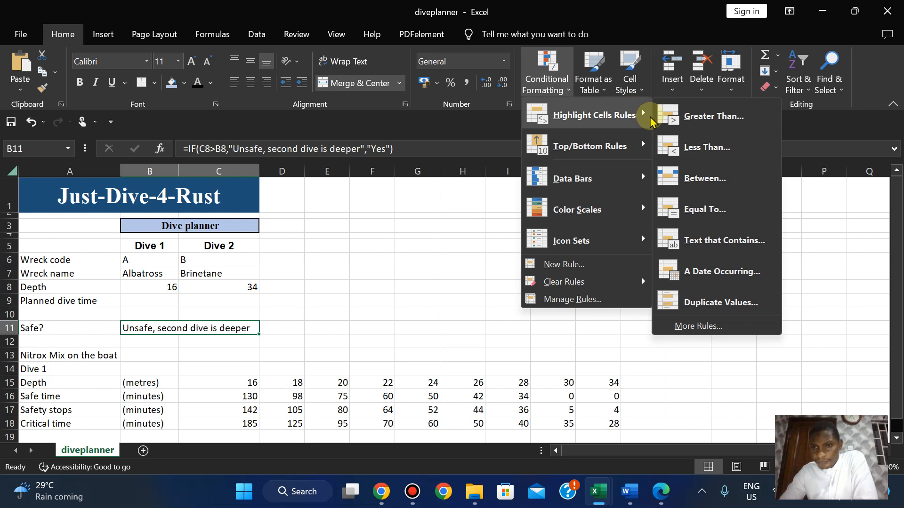
{"action": "left_click", "coordinate": [700, 243]}
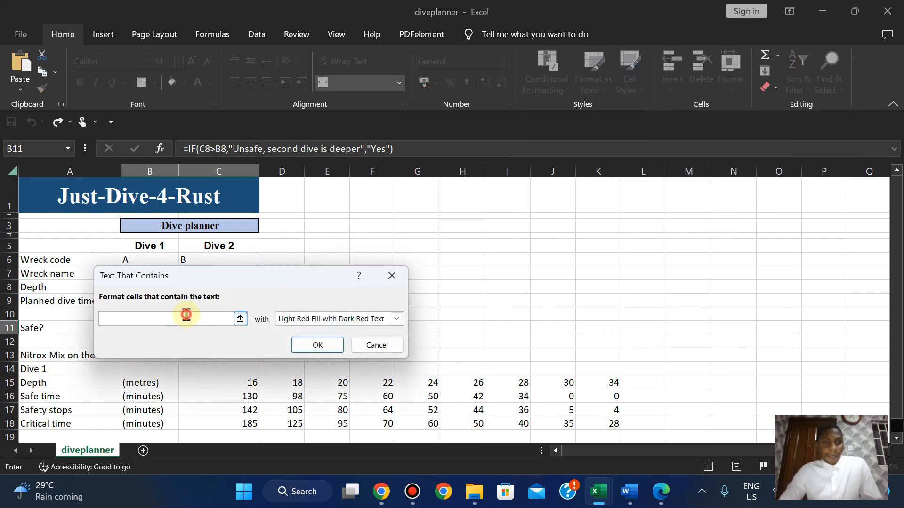
{"action": "key", "text": "ctrl+v"}
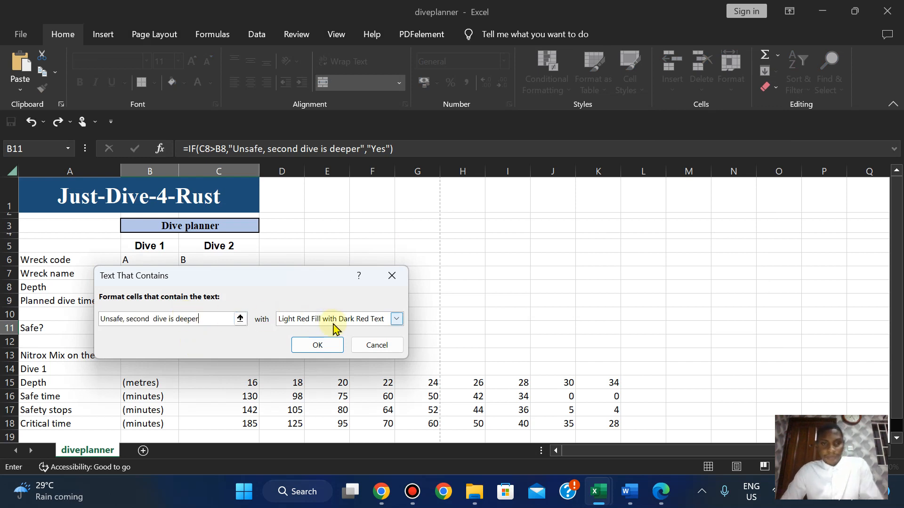
{"action": "left_click", "coordinate": [397, 319]}
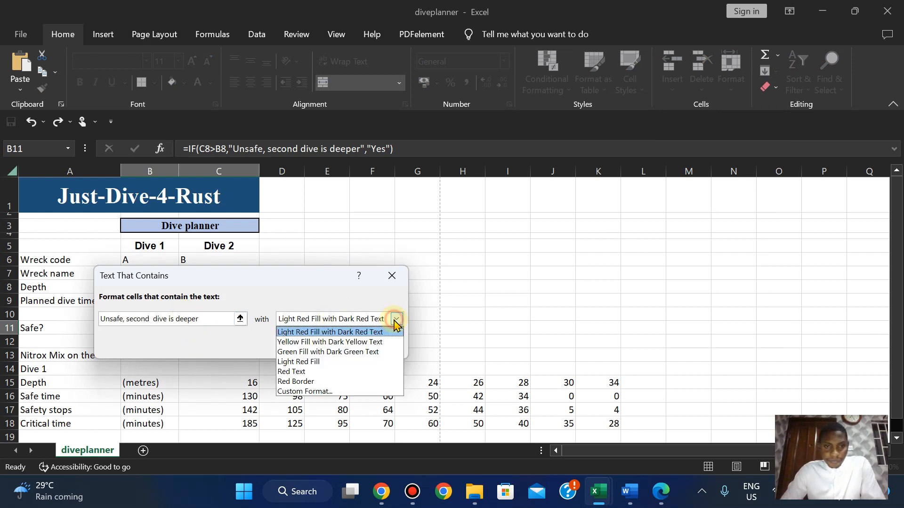
{"action": "left_click", "coordinate": [313, 392]}
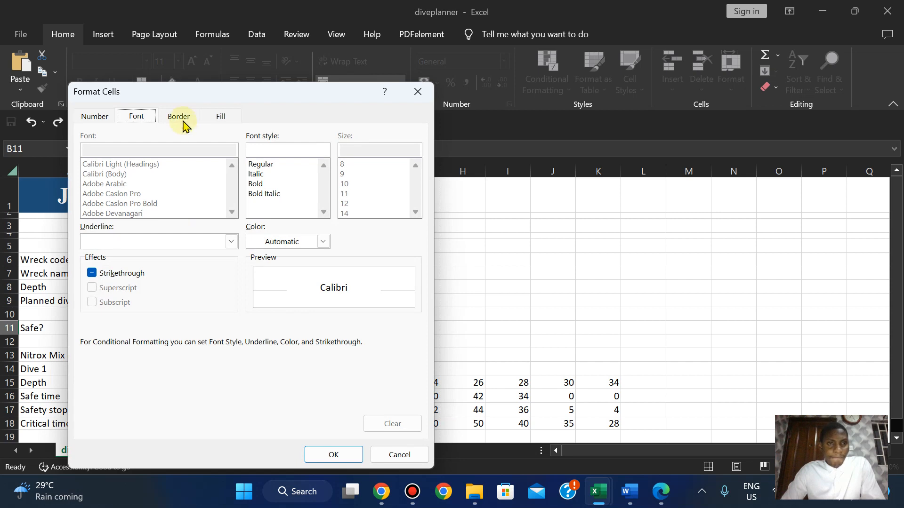
{"action": "left_click", "coordinate": [218, 121]}
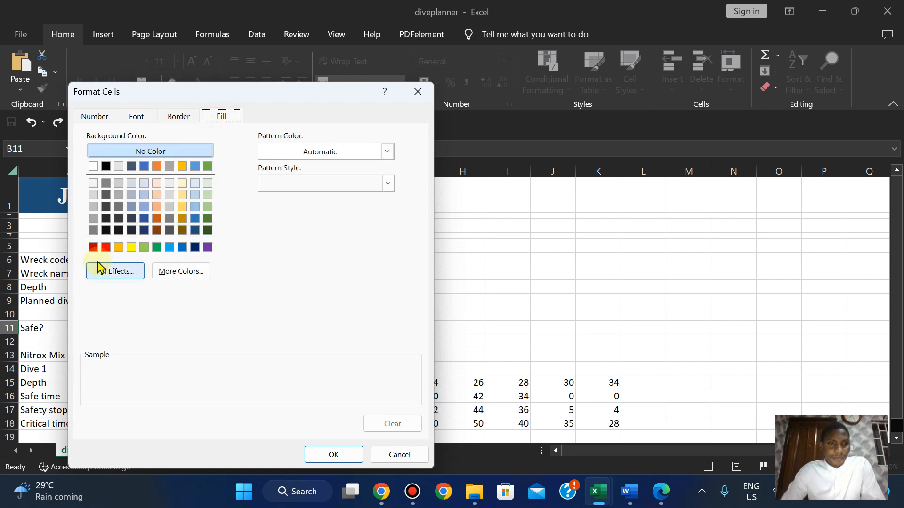
{"action": "left_click", "coordinate": [106, 247]}
{"action": "left_click", "coordinate": [132, 121]}
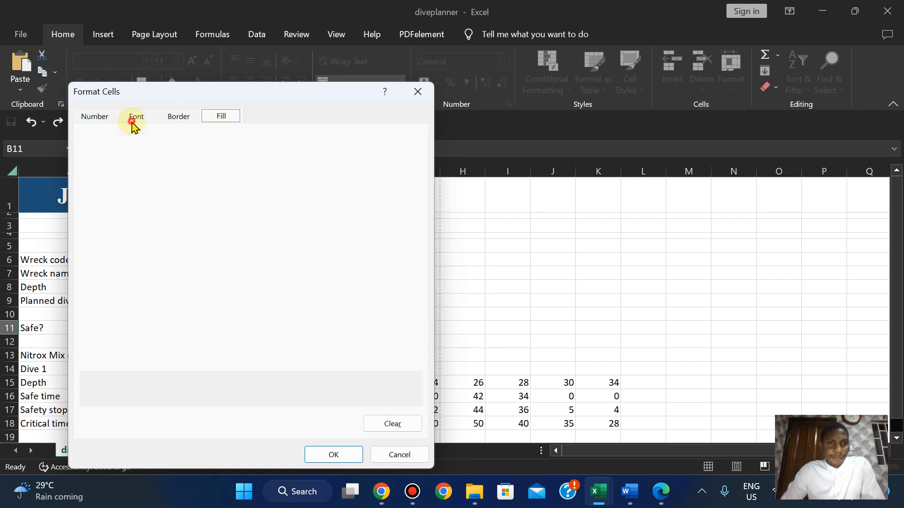
{"action": "left_click", "coordinate": [299, 242]}
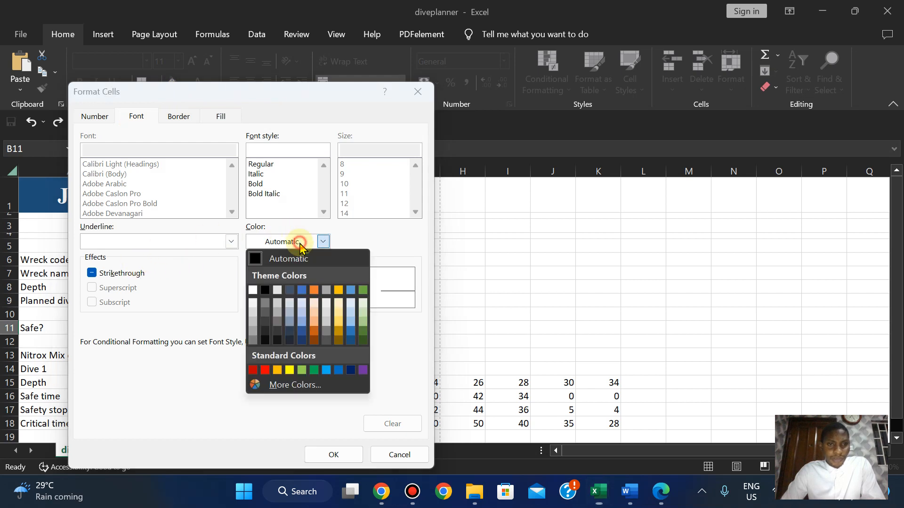
{"action": "left_click", "coordinate": [253, 289]}
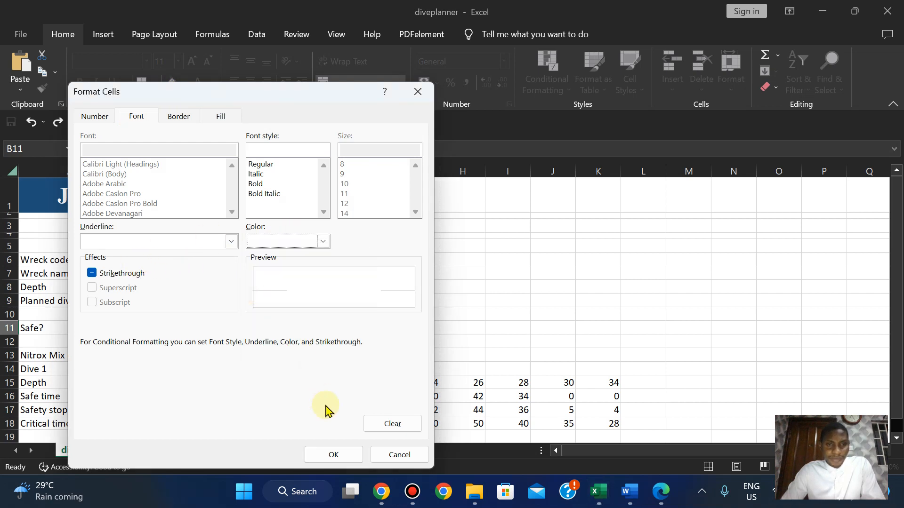
{"action": "left_click", "coordinate": [333, 455]}
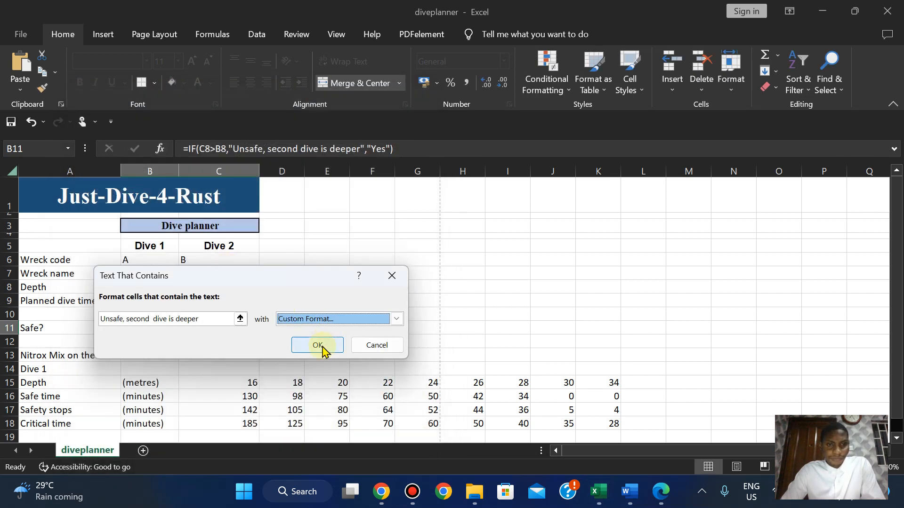
{"action": "left_click", "coordinate": [318, 346]}
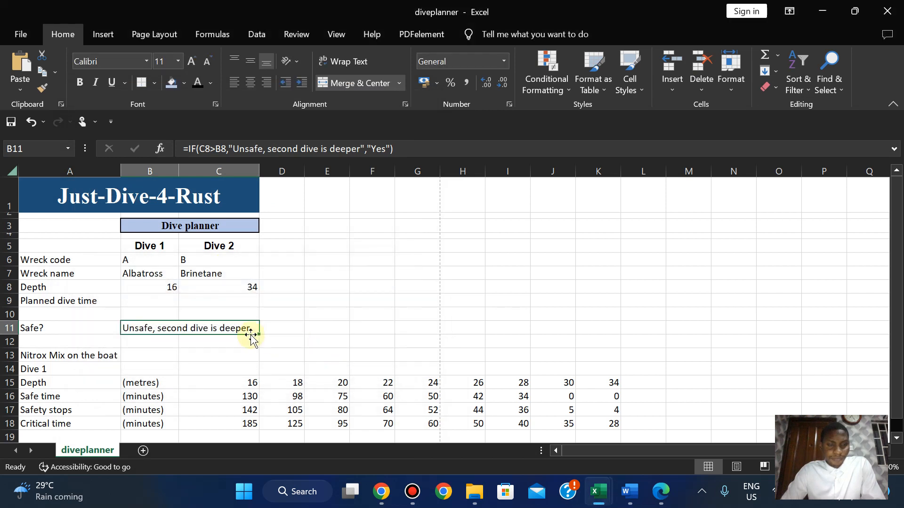
Click away from B11 and reselect it to check the highlight.
{"action": "left_click", "coordinate": [284, 330]}
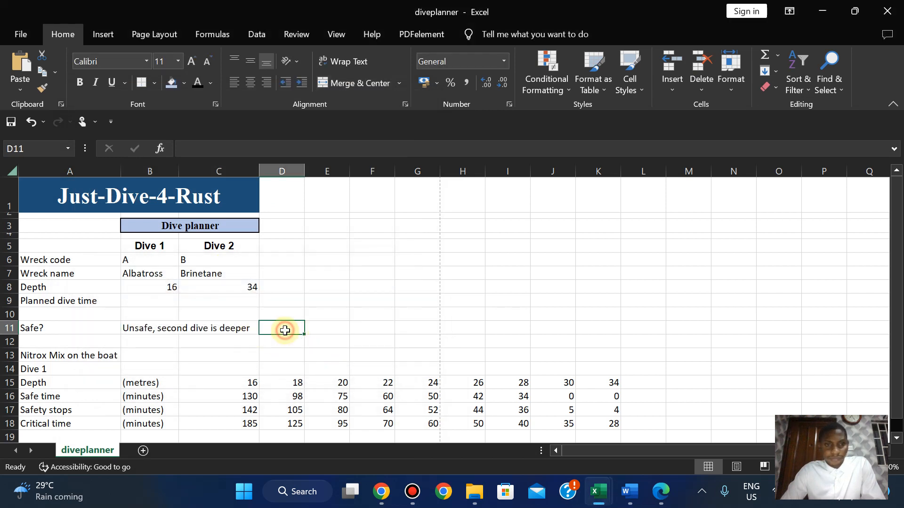
{"action": "left_click", "coordinate": [243, 328]}
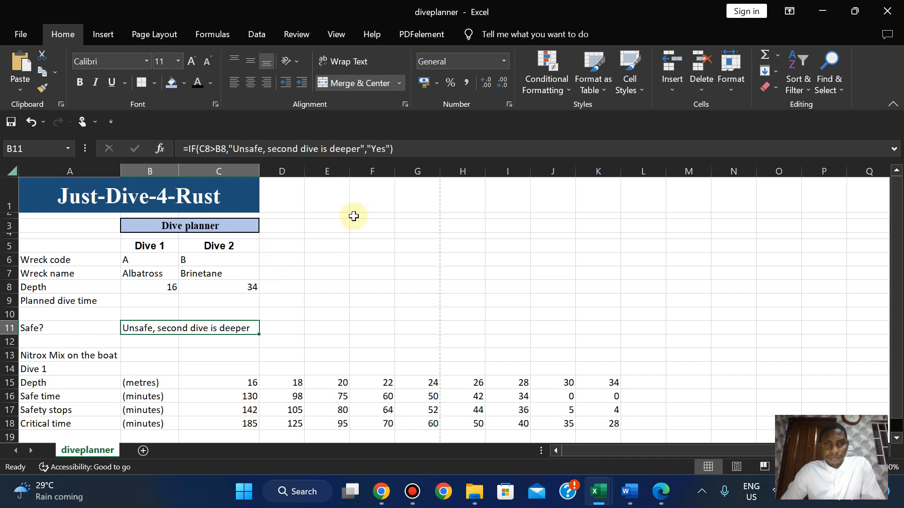
{"action": "left_click", "coordinate": [557, 83]}
Save the diveplanner workbook via File > Save, then click around B11 to review it.
{"action": "mouse_move", "coordinate": [605, 141]}
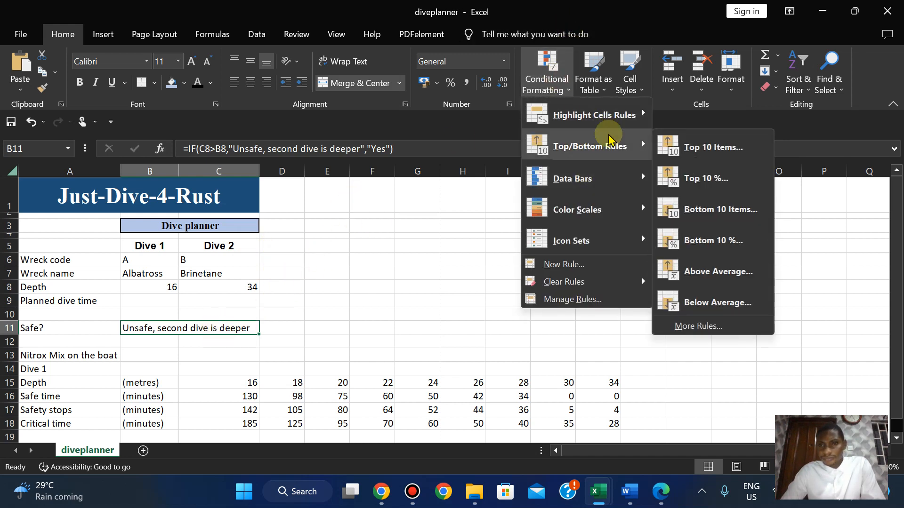
{"action": "left_click", "coordinate": [17, 31]}
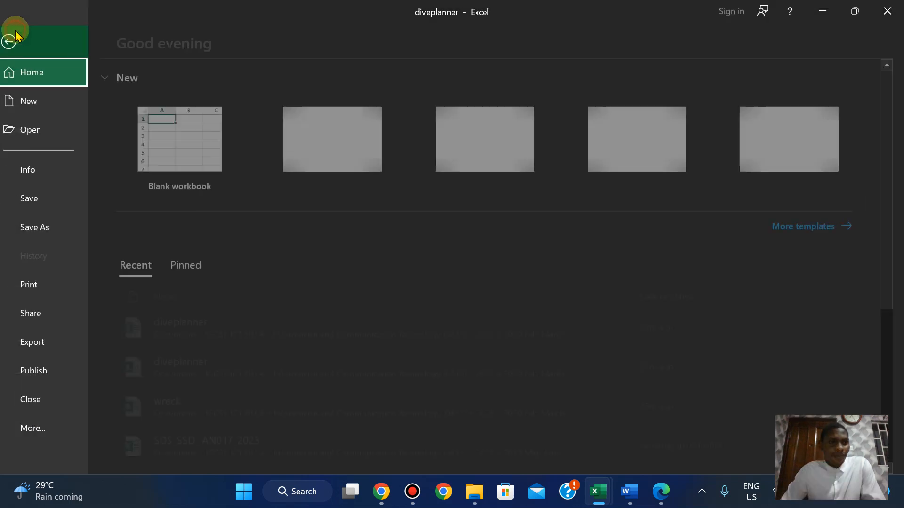
{"action": "left_click", "coordinate": [32, 195]}
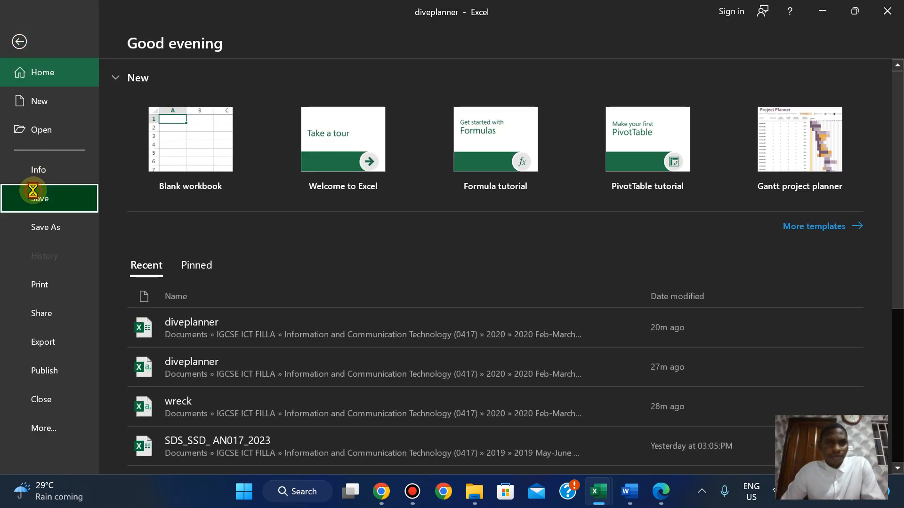
{"action": "left_click", "coordinate": [296, 326]}
{"action": "left_click", "coordinate": [224, 332]}
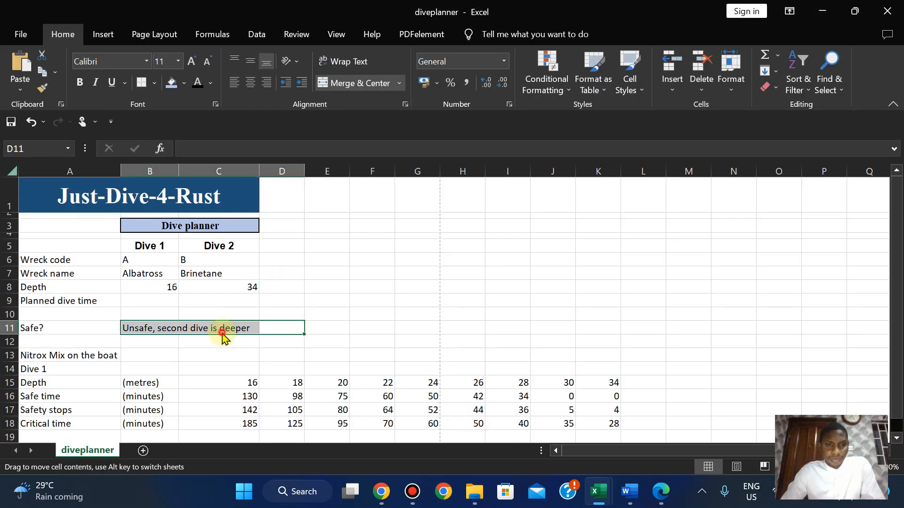
{"action": "left_click", "coordinate": [384, 338]}
Start a Text That Contains rule on B11 that matches the cell reference $B$11.
{"action": "left_click", "coordinate": [235, 328]}
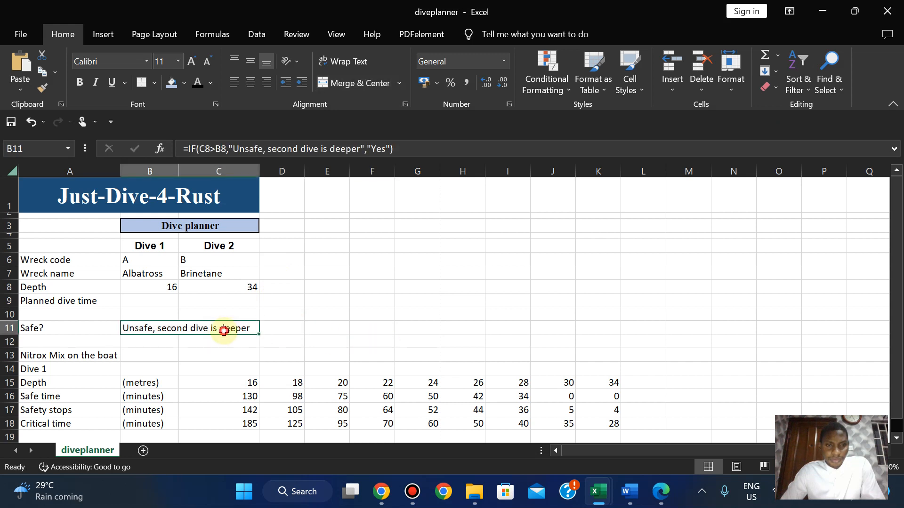
{"action": "left_click", "coordinate": [566, 88]}
{"action": "mouse_move", "coordinate": [608, 115]}
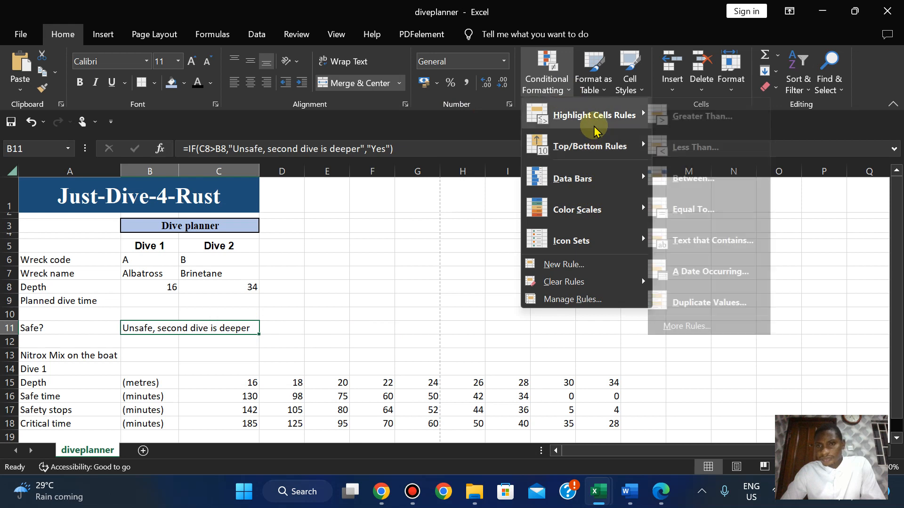
{"action": "left_click", "coordinate": [723, 245]}
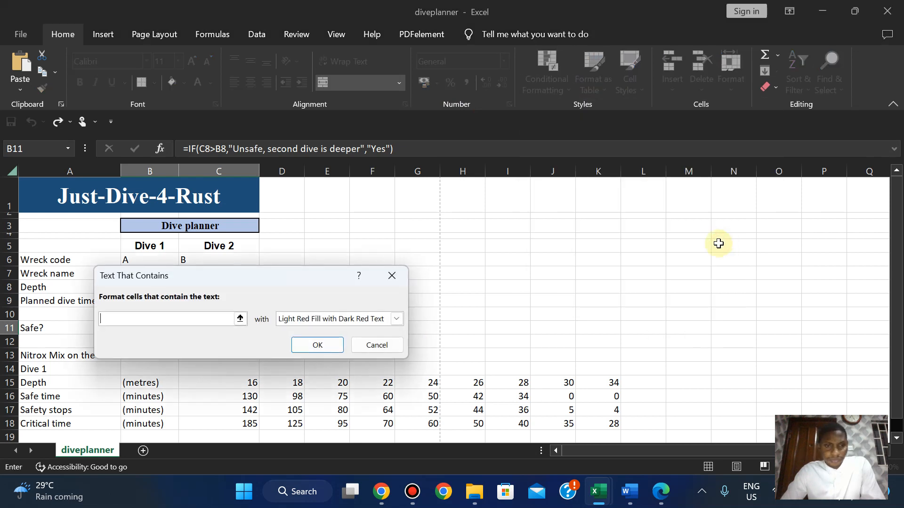
{"action": "left_click", "coordinate": [240, 319]}
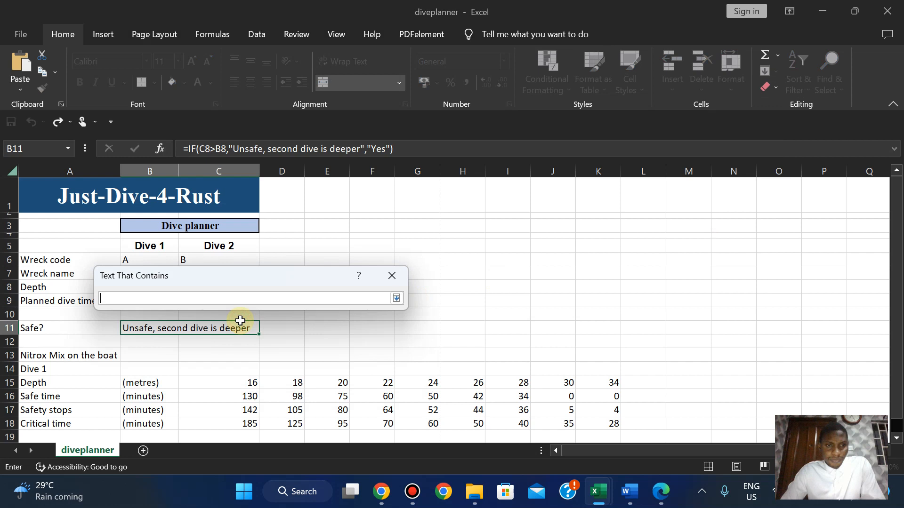
{"action": "left_click", "coordinate": [212, 328]}
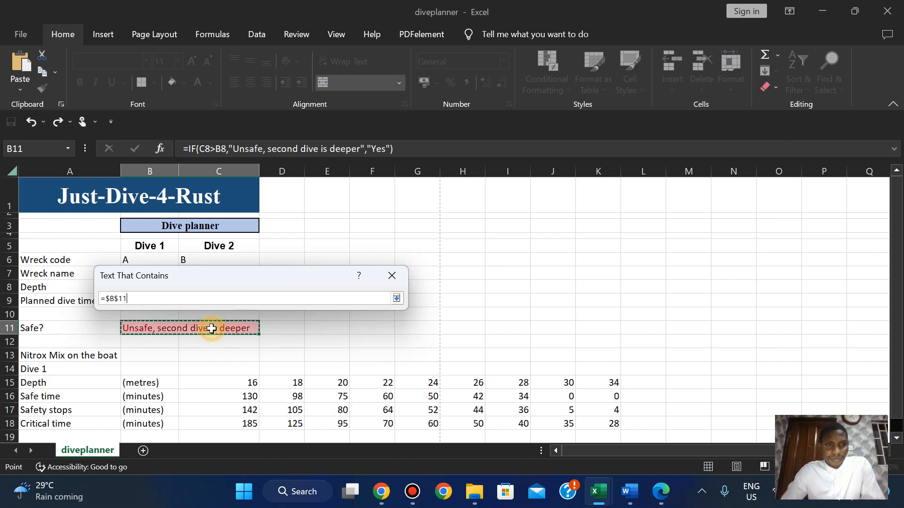
{"action": "left_click", "coordinate": [396, 298]}
Give the rule a custom red fill with white font colour and apply it.
{"action": "left_click", "coordinate": [396, 319]}
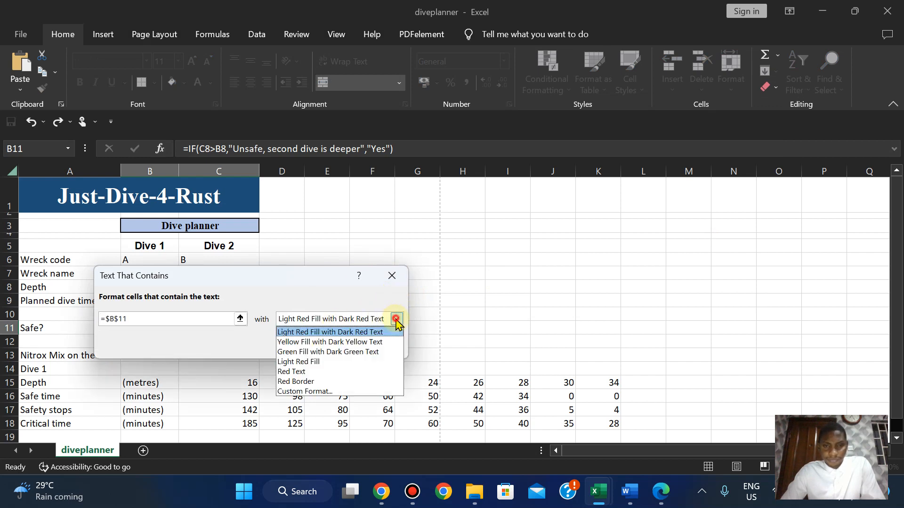
{"action": "left_click", "coordinate": [332, 393]}
{"action": "left_click", "coordinate": [220, 118]}
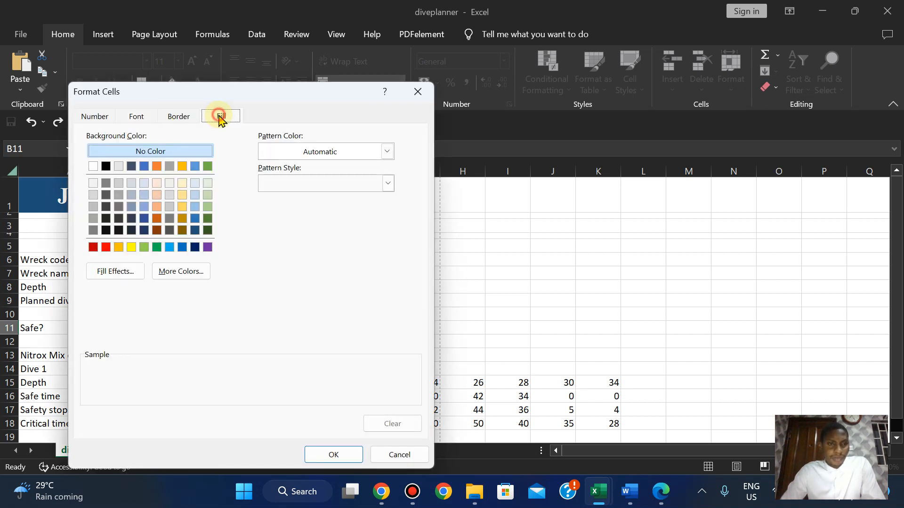
{"action": "left_click", "coordinate": [107, 247]}
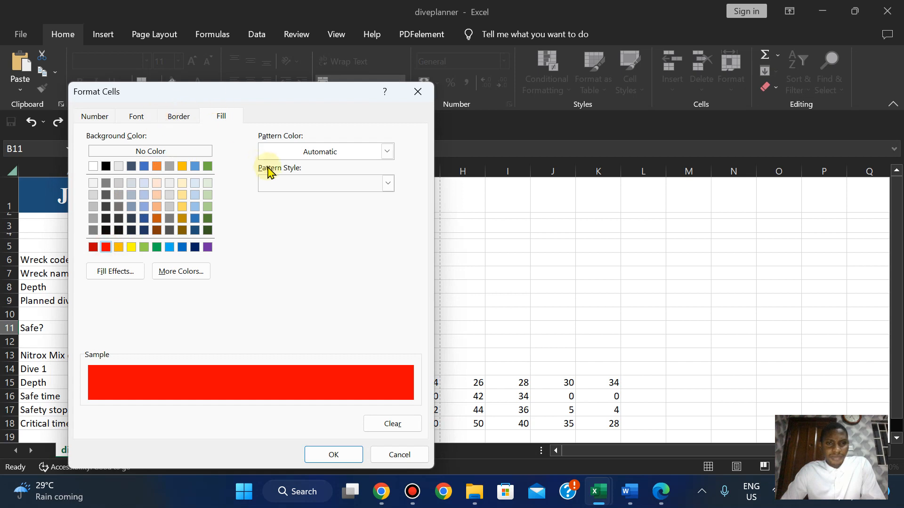
{"action": "left_click", "coordinate": [151, 121]}
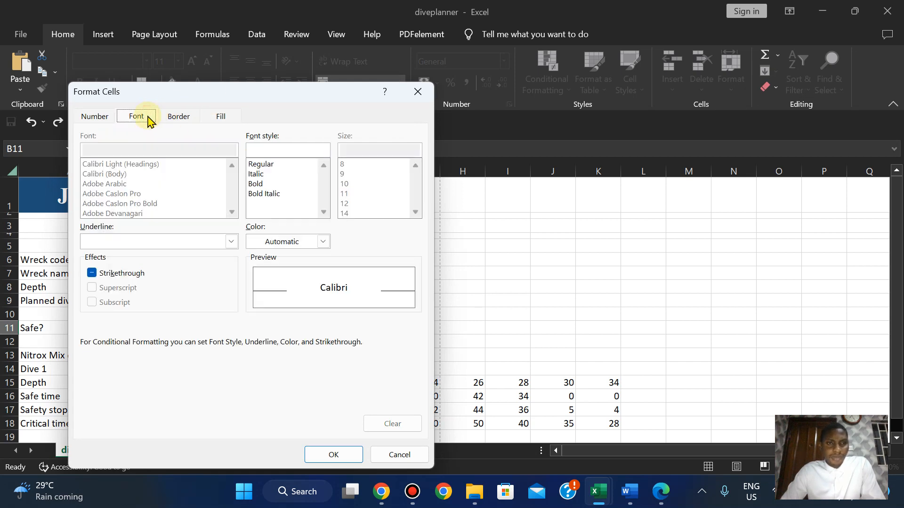
{"action": "left_click", "coordinate": [316, 242]}
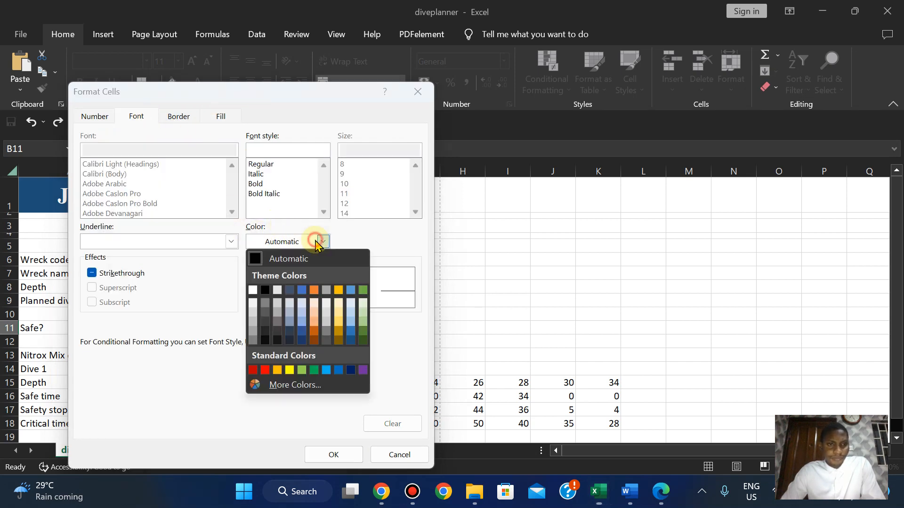
{"action": "left_click", "coordinate": [252, 293]}
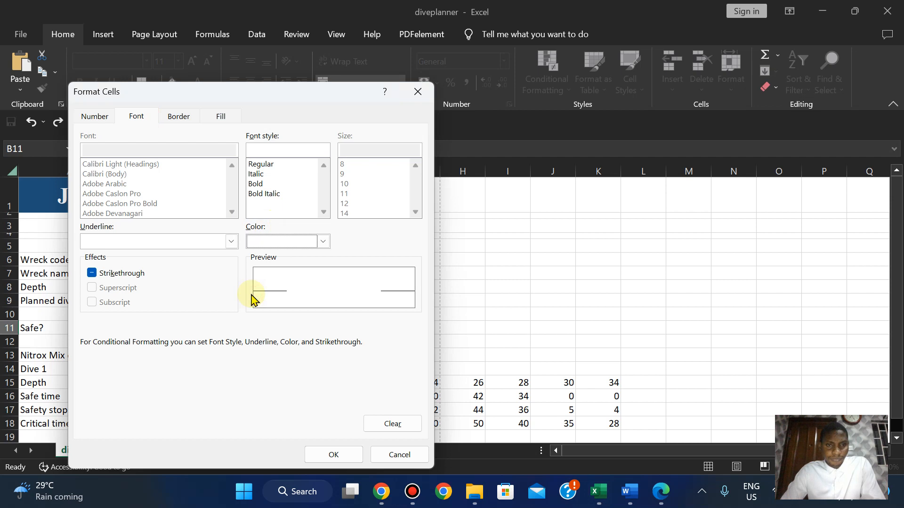
{"action": "left_click", "coordinate": [336, 454]}
{"action": "left_click", "coordinate": [331, 345]}
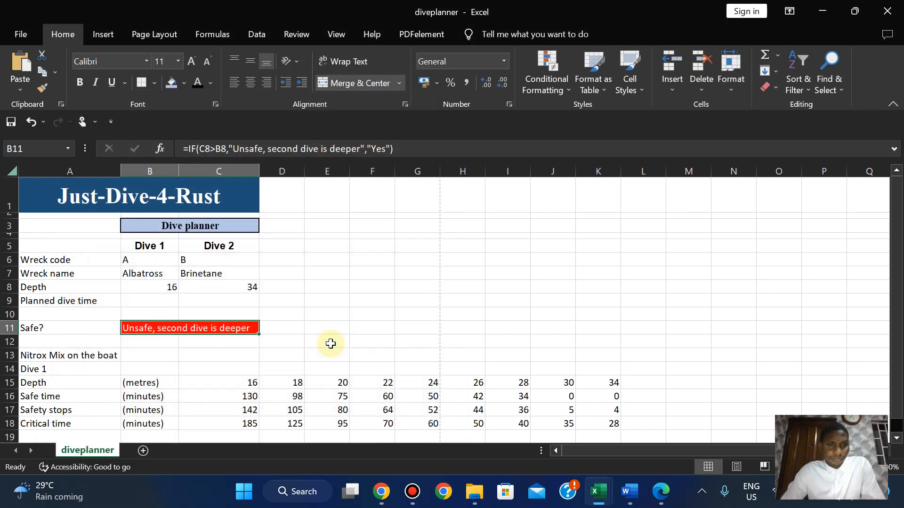
Try wreck code X in C6, undo back to B, and recheck B11's unsafe warning.
{"action": "left_click", "coordinate": [276, 326]}
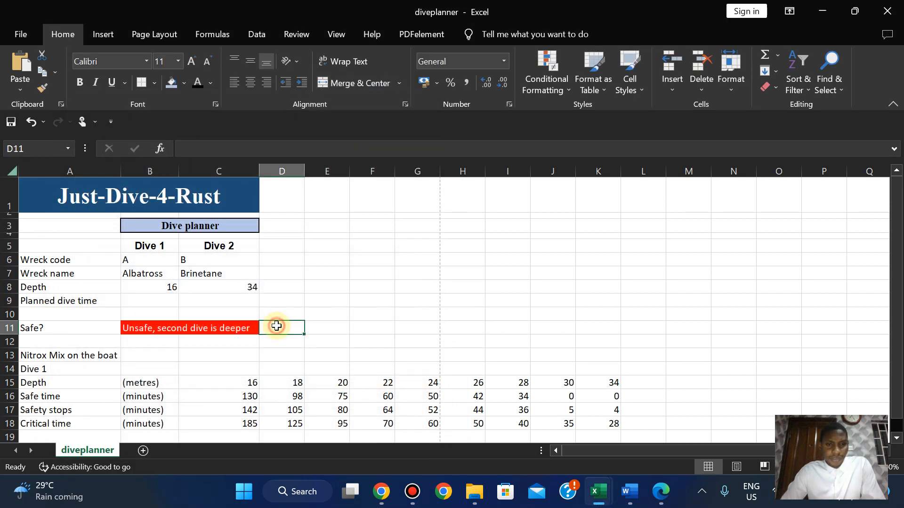
{"action": "left_click", "coordinate": [194, 322]}
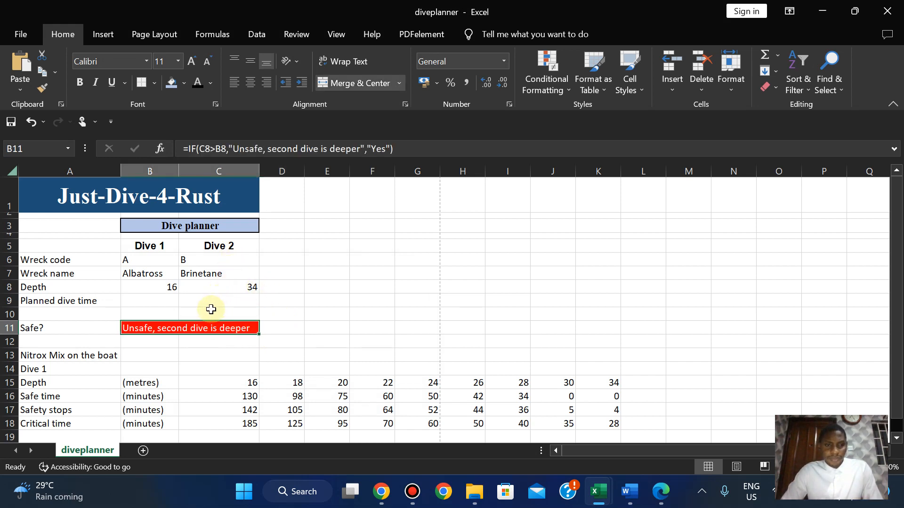
{"action": "left_click", "coordinate": [191, 260]}
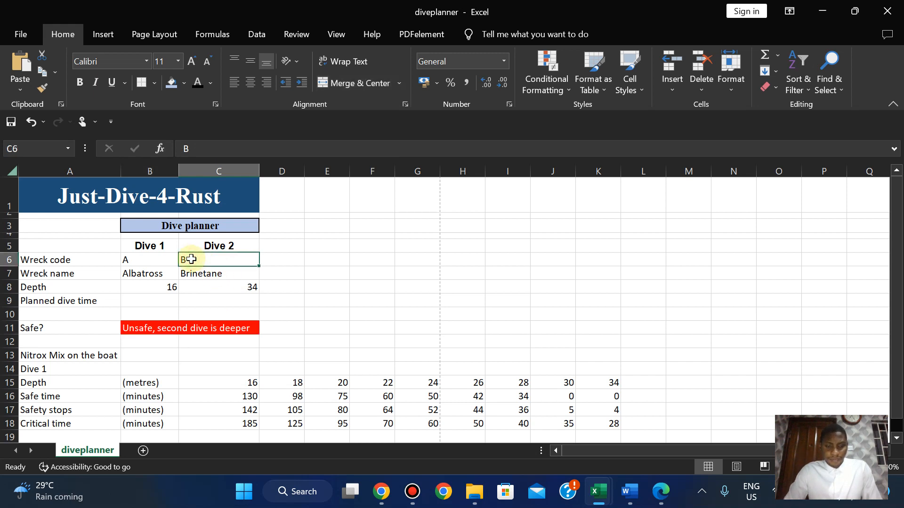
{"action": "type", "text": "X"}
{"action": "key", "text": "Return"}
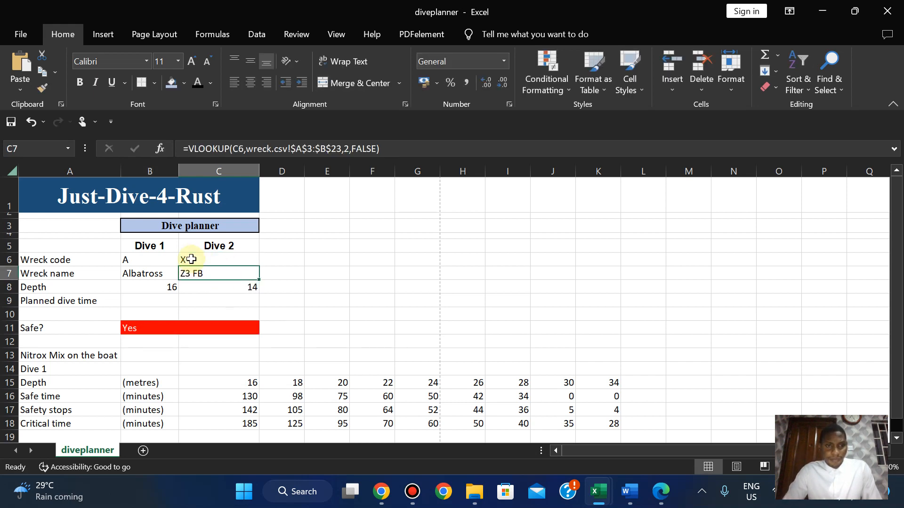
{"action": "key", "text": "ctrl+z"}
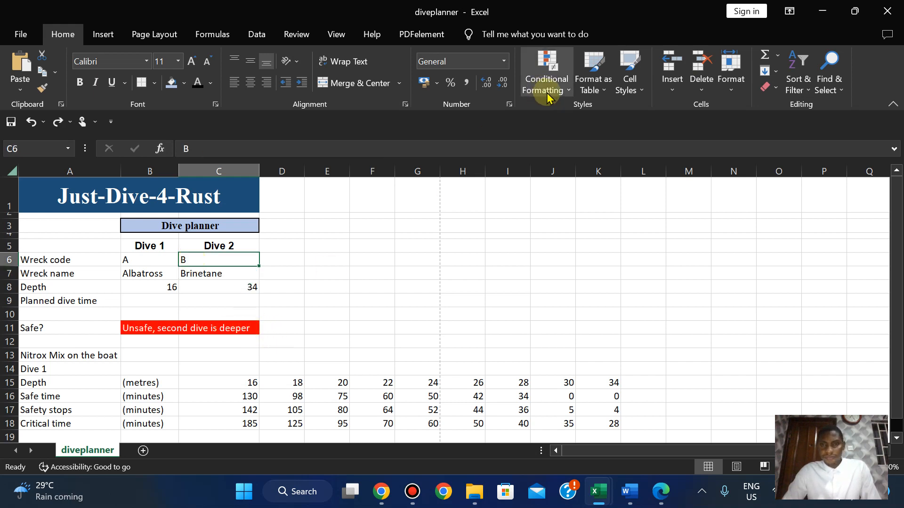
{"action": "left_click", "coordinate": [212, 325]}
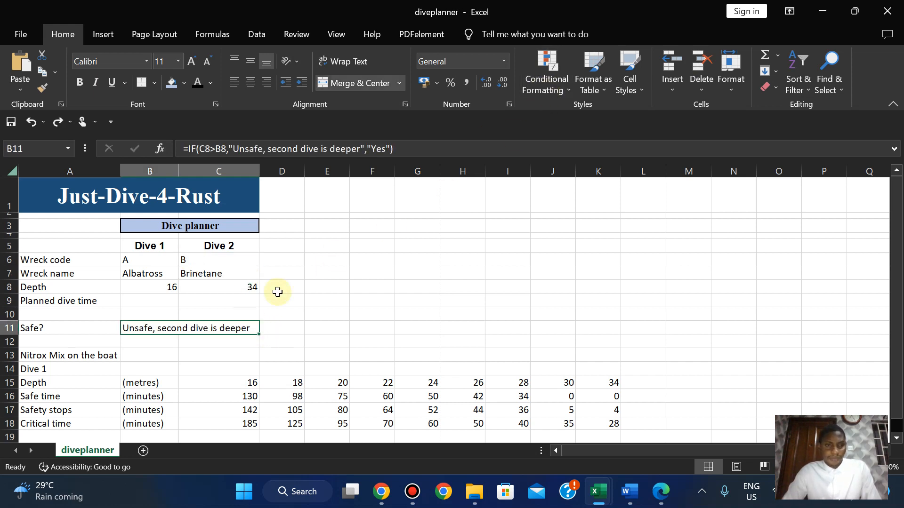
Inspect B11's IF formula without changing it, then reselect the B11 warning cell.
{"action": "double_click", "coordinate": [243, 326]}
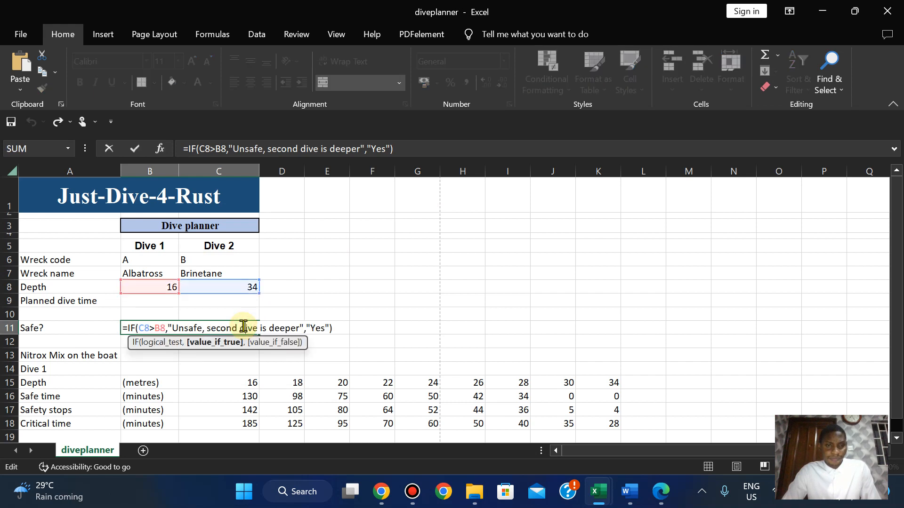
{"action": "left_click", "coordinate": [436, 258]}
{"action": "left_click", "coordinate": [181, 327]}
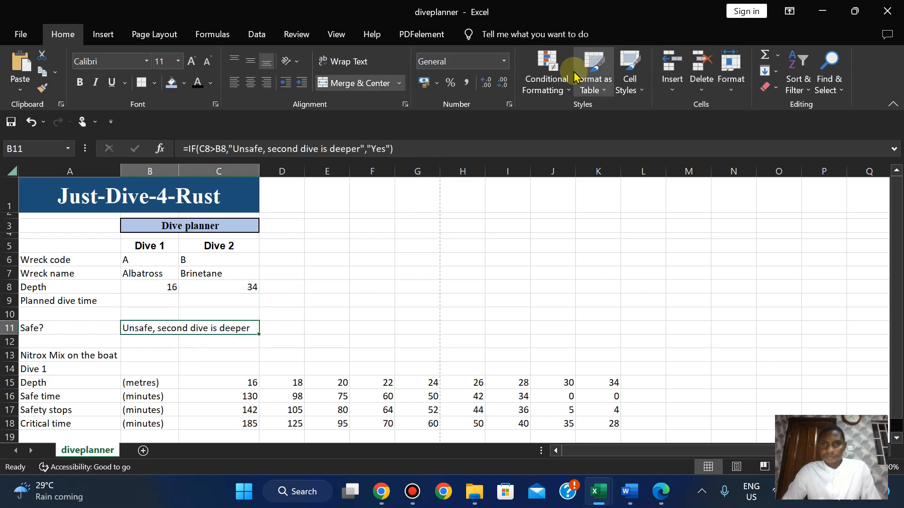
Try a New Conditional Formatting rule, cancel it, and bring the Conditional Formatting menu back up.
{"action": "left_click", "coordinate": [548, 84]}
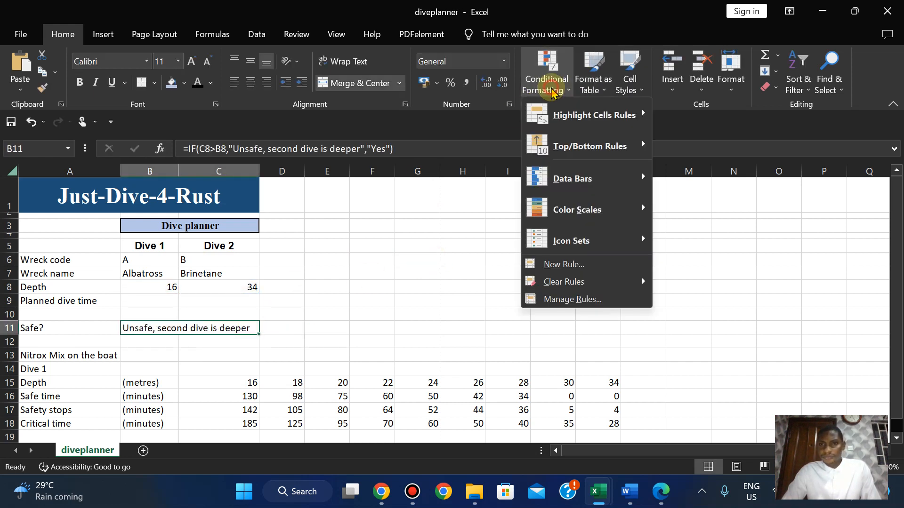
{"action": "left_click", "coordinate": [593, 84]}
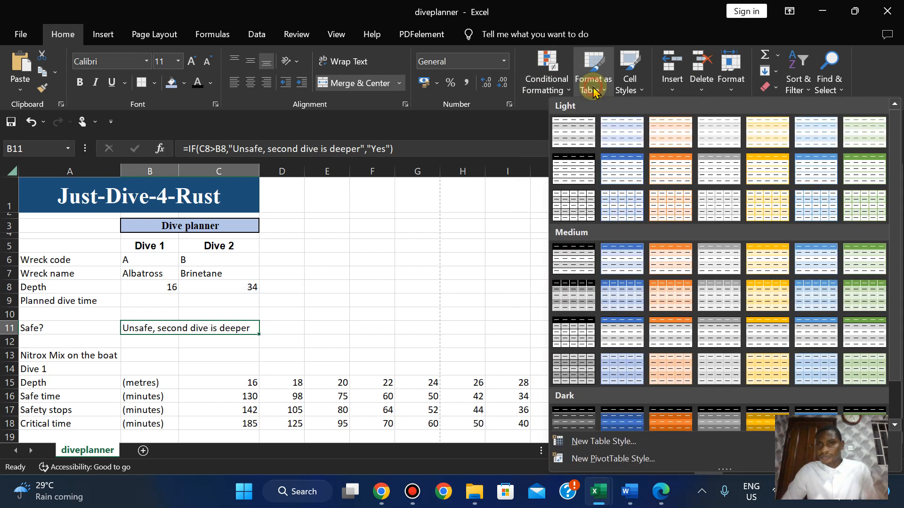
{"action": "left_click", "coordinate": [549, 90]}
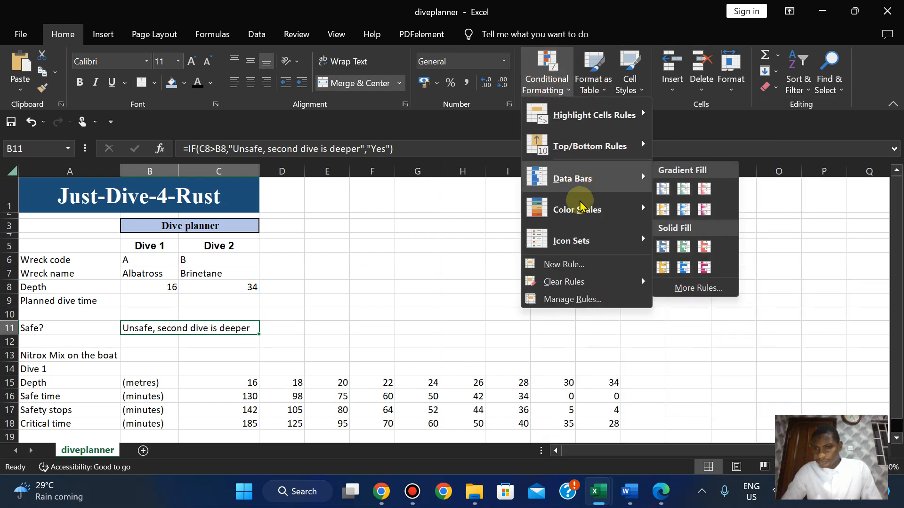
{"action": "mouse_move", "coordinate": [575, 239]}
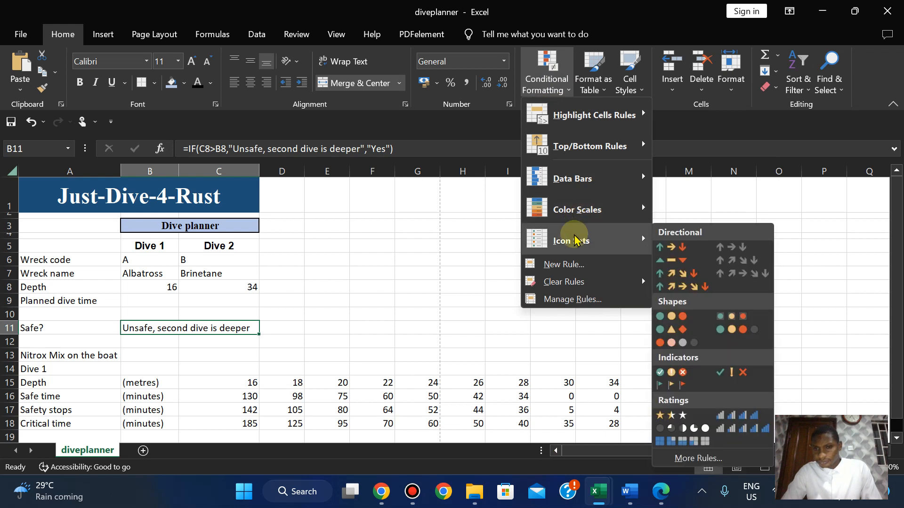
{"action": "left_click", "coordinate": [560, 267]}
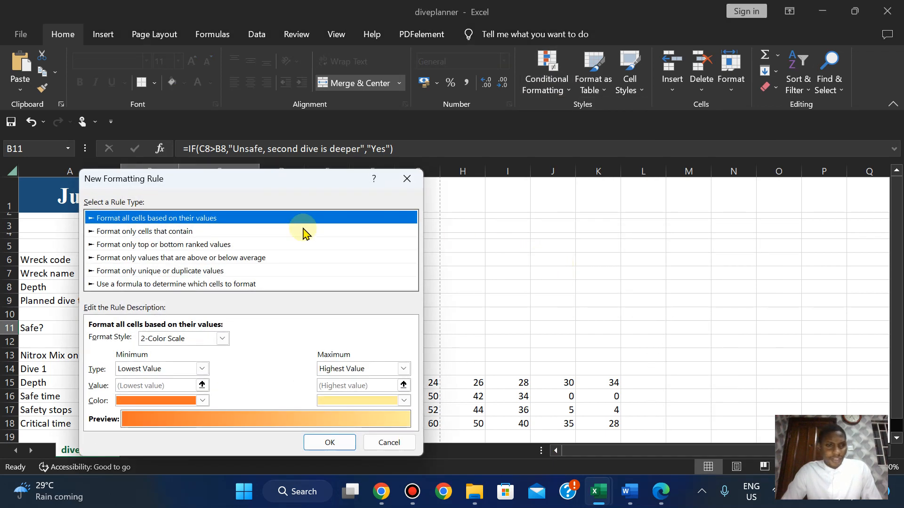
{"action": "left_click", "coordinate": [407, 179]}
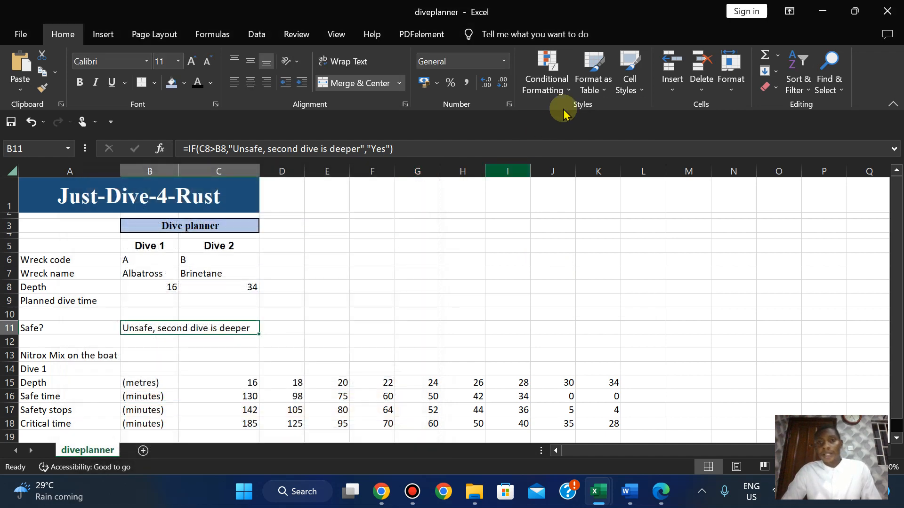
{"action": "left_click", "coordinate": [548, 88]}
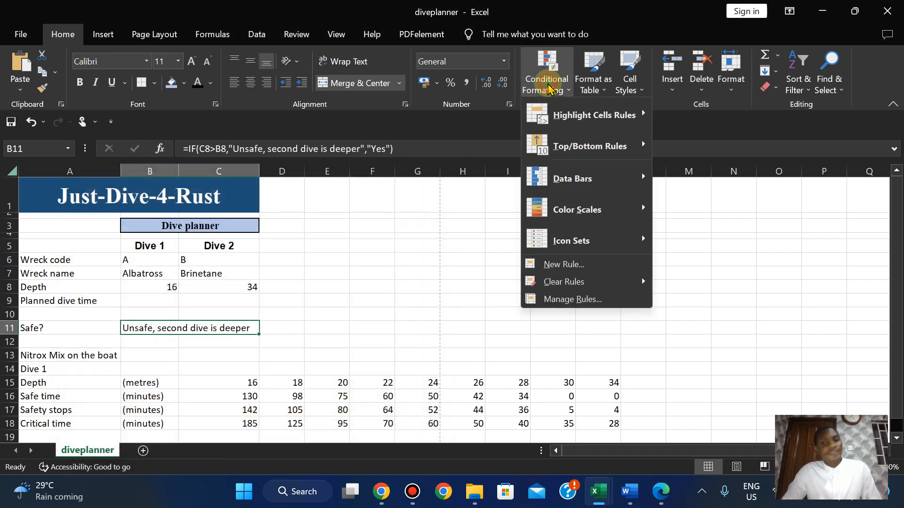
Create a 'Format only cells that contain' rule: Cell Value equal to the pasted warning text.
{"action": "left_click", "coordinate": [551, 265]}
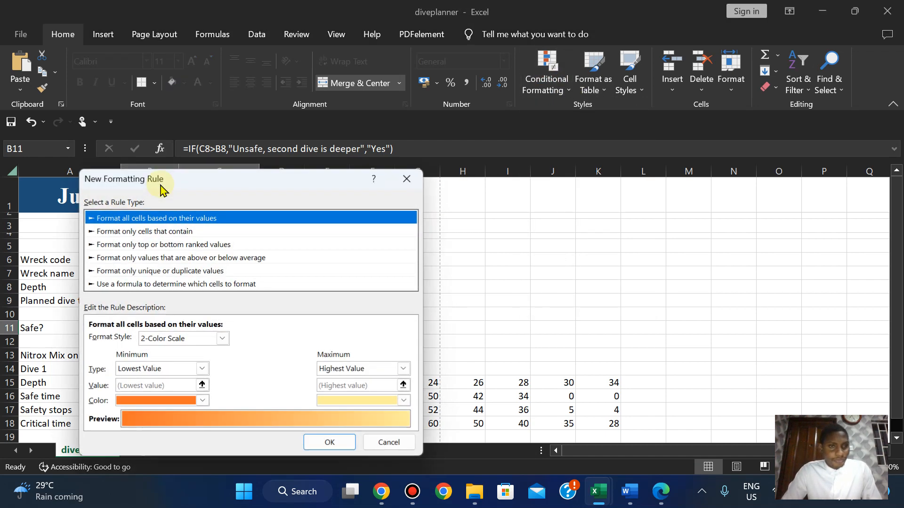
{"action": "left_click", "coordinate": [146, 231]}
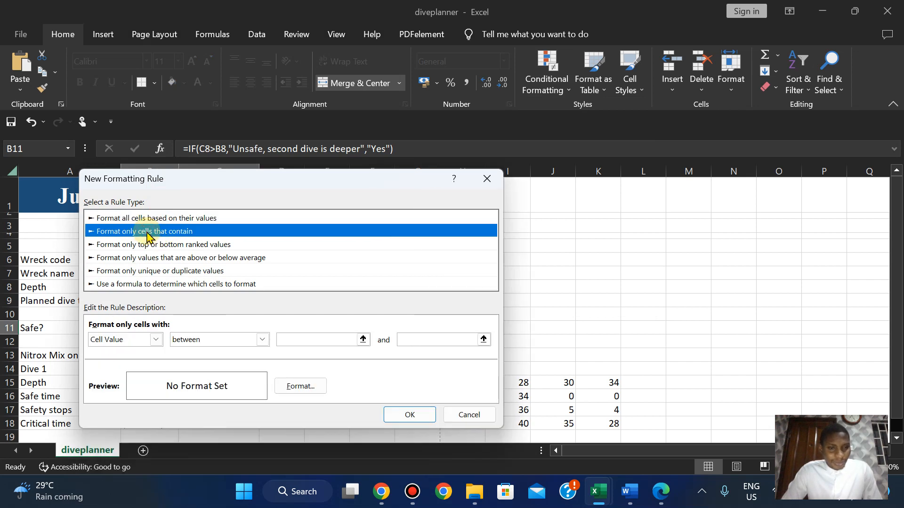
{"action": "left_click_drag", "start_coordinate": [289, 184], "coordinate": [444, 165]}
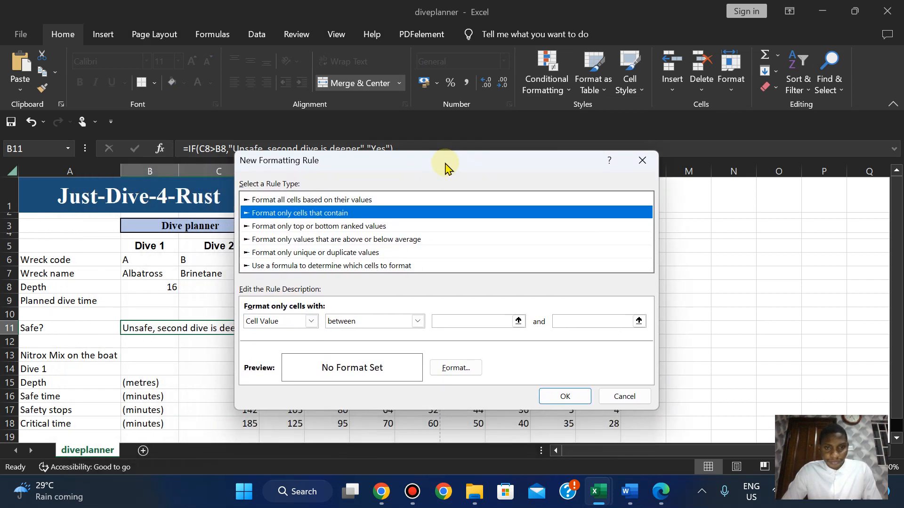
{"action": "left_click", "coordinate": [311, 322]}
{"action": "left_click", "coordinate": [310, 323]}
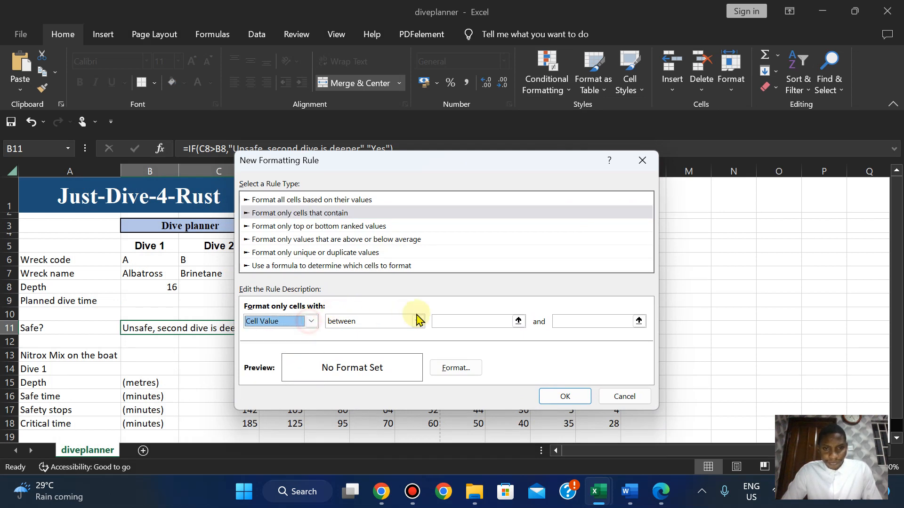
{"action": "left_click", "coordinate": [418, 322]}
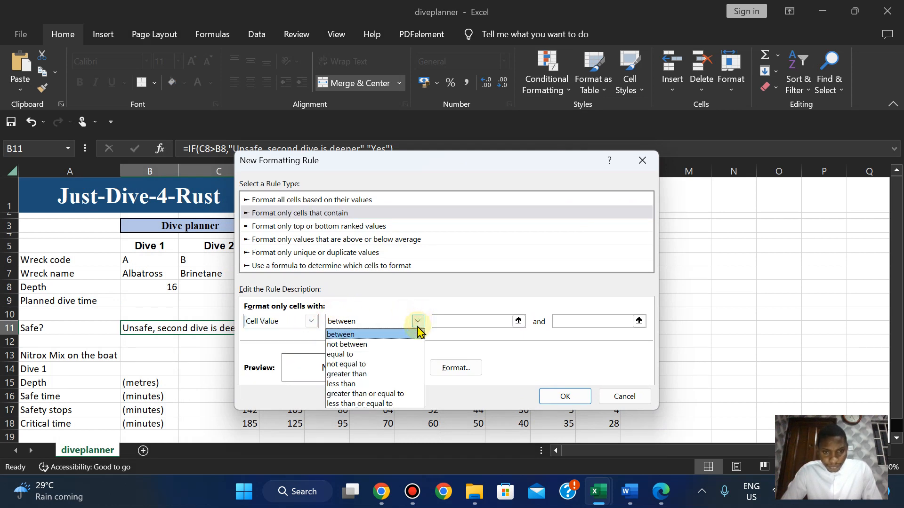
{"action": "left_click", "coordinate": [393, 357]}
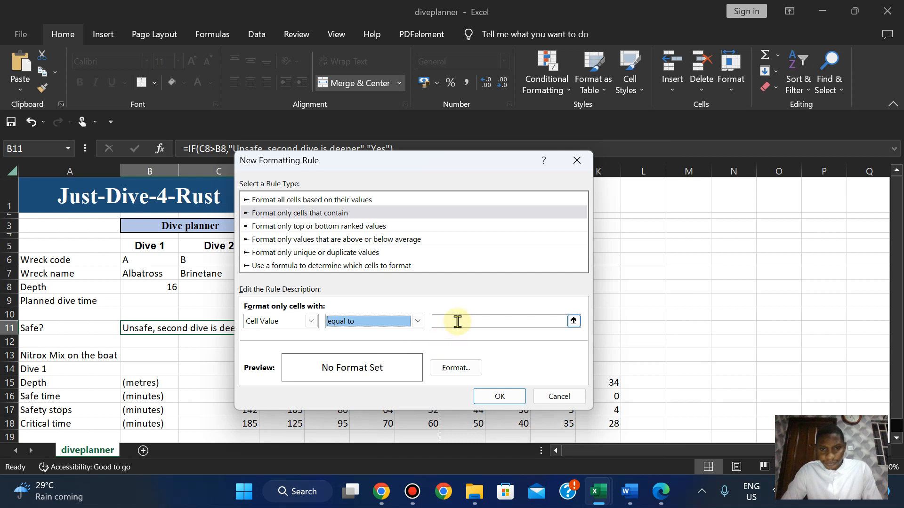
{"action": "left_click", "coordinate": [457, 321]}
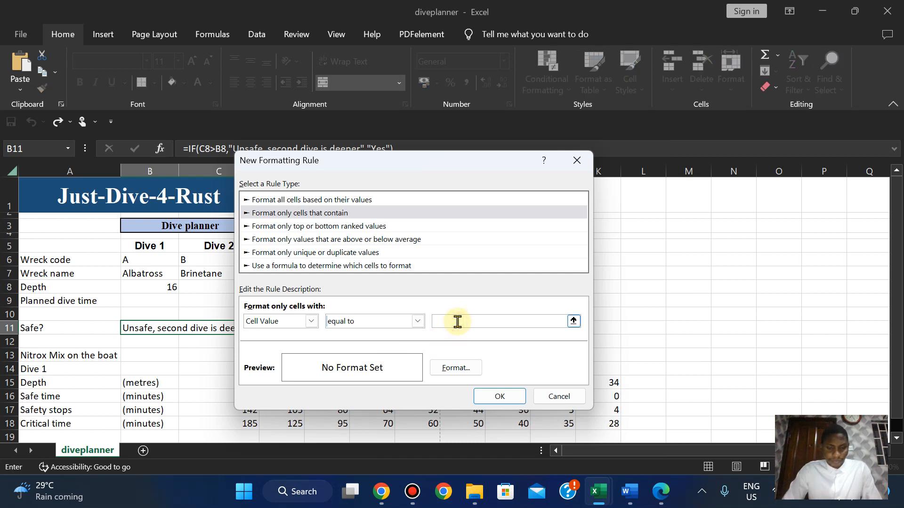
{"action": "type", "text": "Unsafe, second  dive is deeper"}
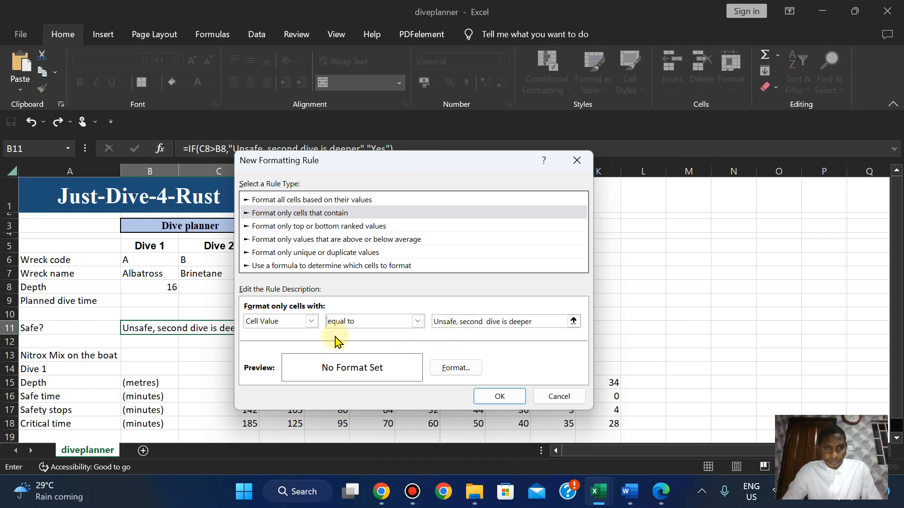
Give the rule a red fill with white font colour and confirm it.
{"action": "left_click", "coordinate": [455, 368]}
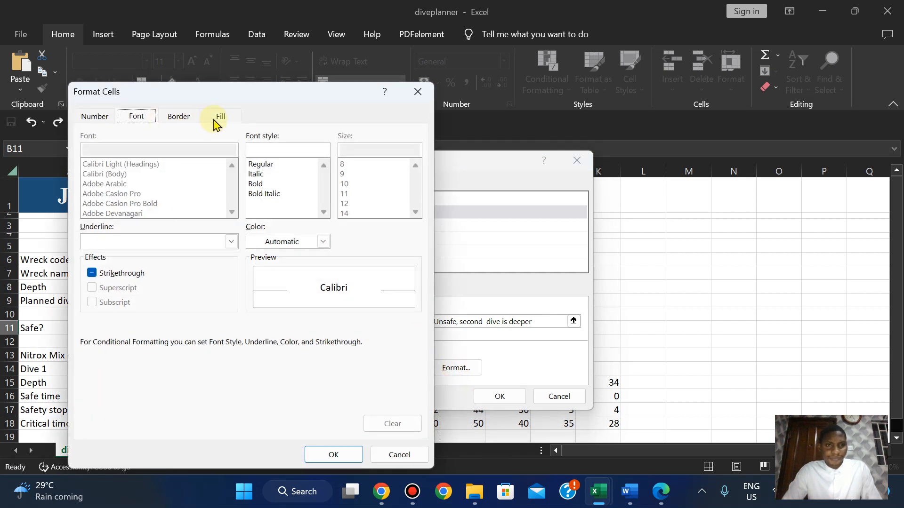
{"action": "left_click", "coordinate": [218, 118]}
{"action": "left_click", "coordinate": [105, 247]}
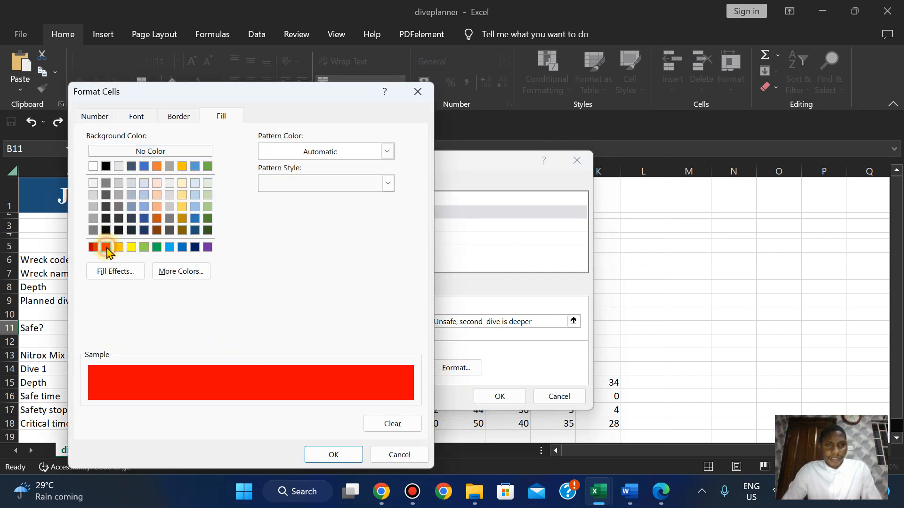
{"action": "left_click", "coordinate": [136, 118]}
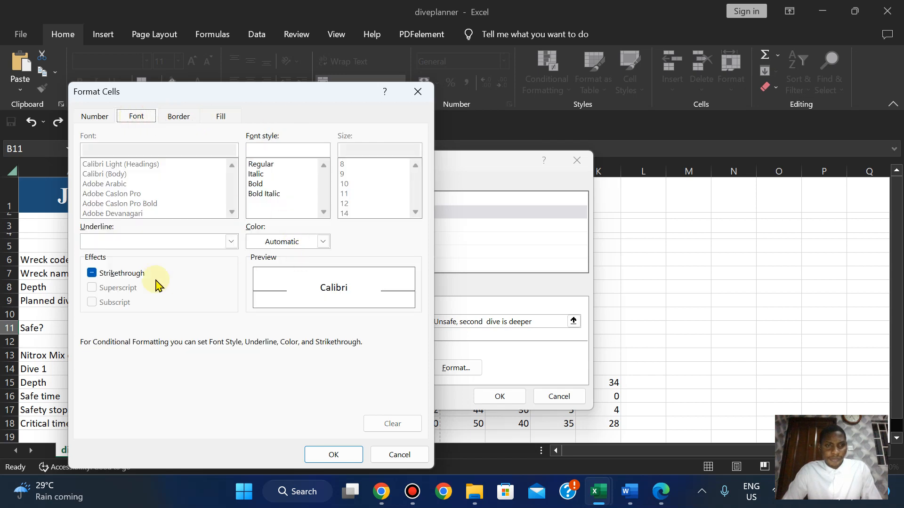
{"action": "left_click", "coordinate": [271, 240]}
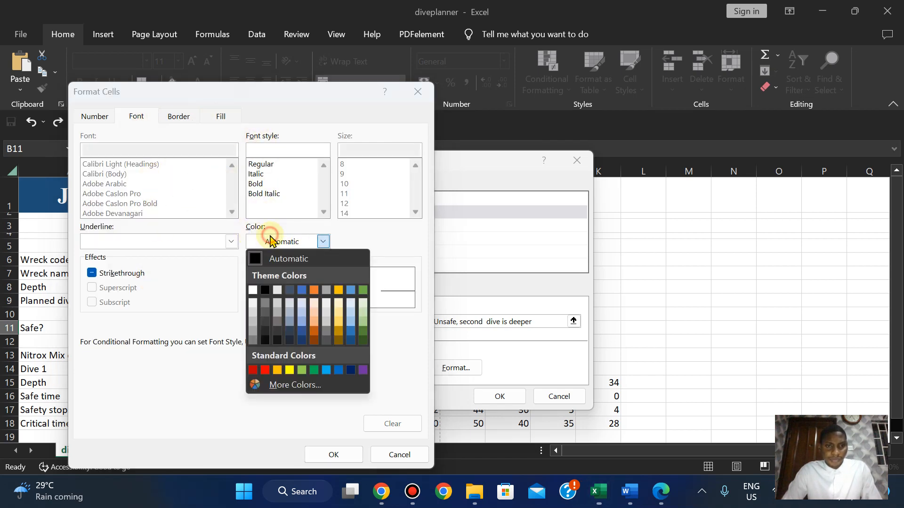
{"action": "left_click", "coordinate": [254, 290]}
{"action": "left_click", "coordinate": [333, 454]}
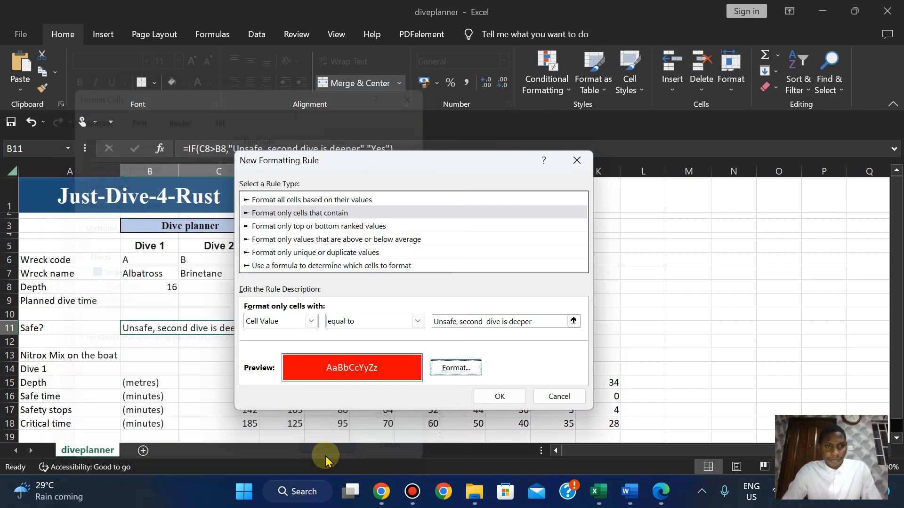
{"action": "left_click", "coordinate": [494, 397]}
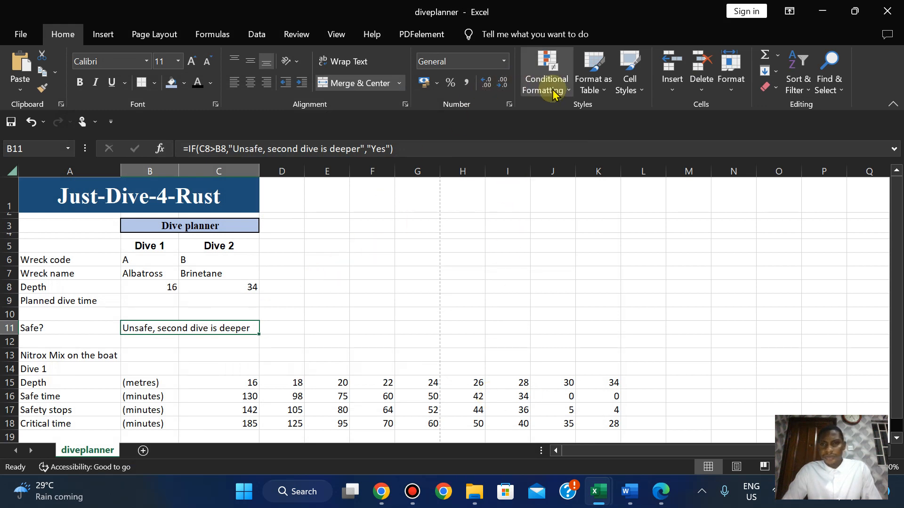
In Manage Rules, delete the older 'Cell Value contains' rule and apply, keeping only the equal-to rule.
{"action": "left_click", "coordinate": [547, 73]}
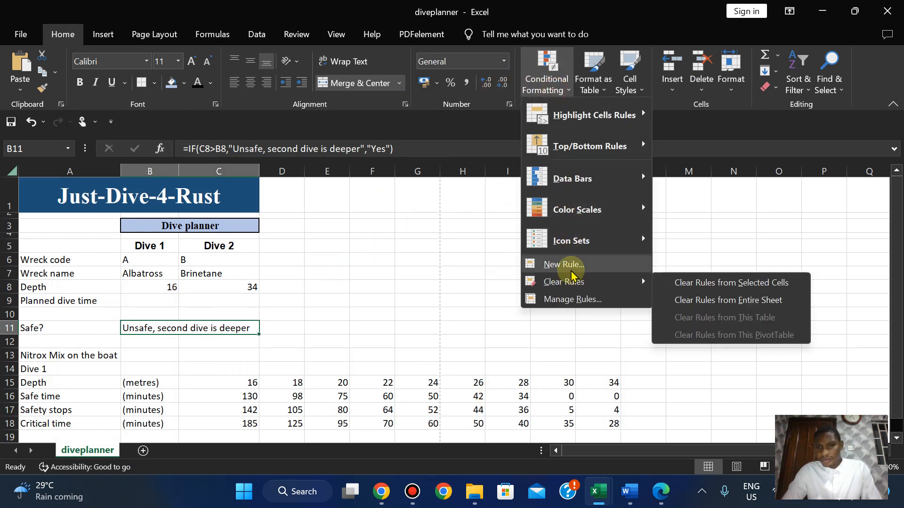
{"action": "left_click", "coordinate": [571, 299]}
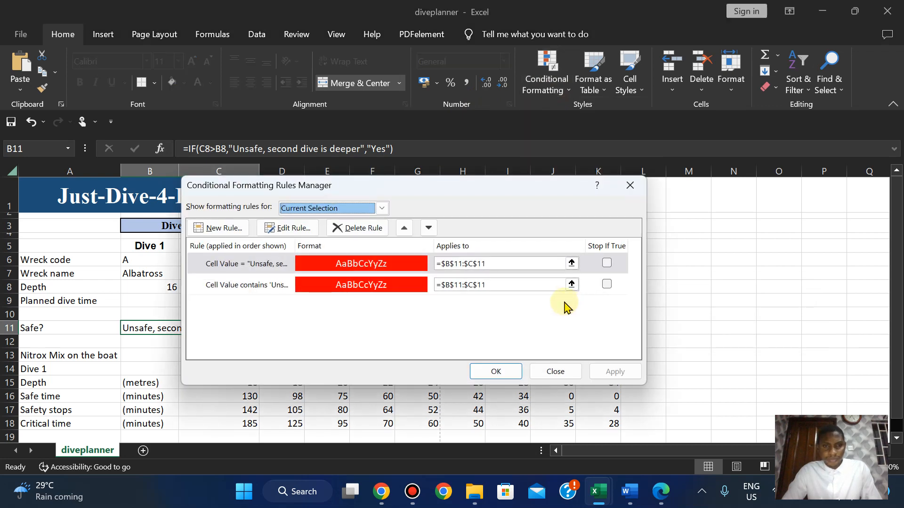
{"action": "left_click", "coordinate": [607, 284]}
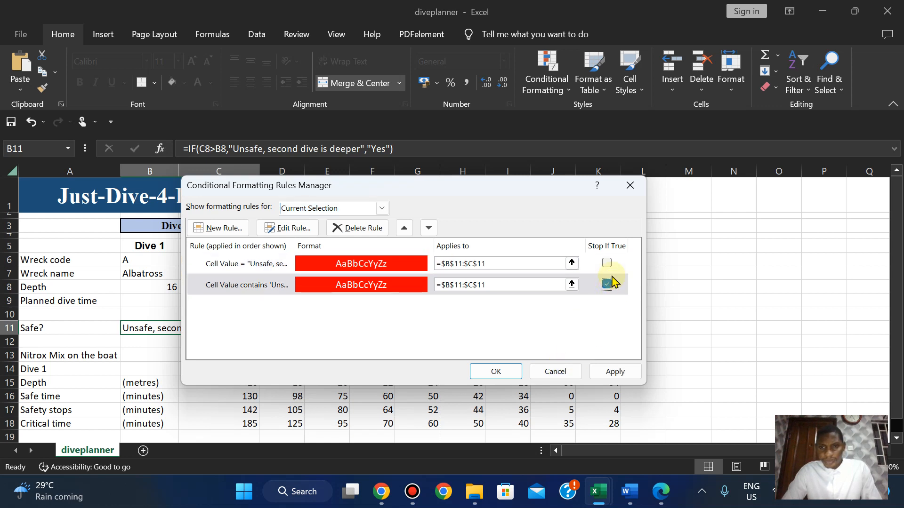
{"action": "left_click", "coordinate": [363, 228]}
{"action": "left_click", "coordinate": [603, 371]}
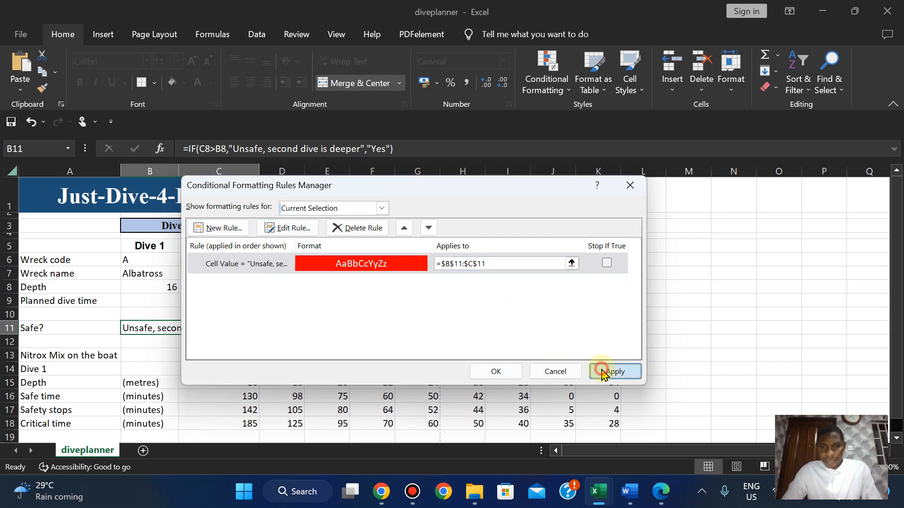
{"action": "left_click", "coordinate": [500, 373]}
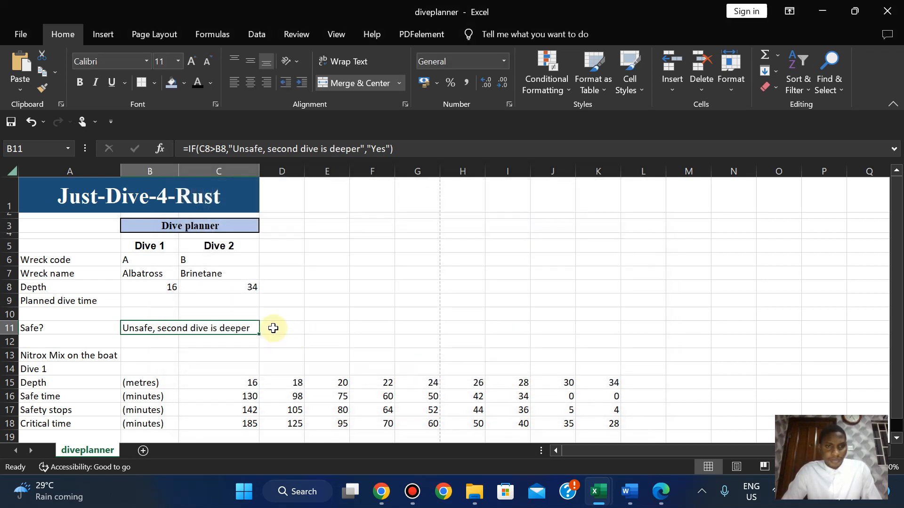
Try wreck codes C and X in C6, then set Dive 2's code back to B (Brinetane, 34).
{"action": "left_click", "coordinate": [185, 261]}
{"action": "type", "text": "C"}
{"action": "key", "text": "Return"}
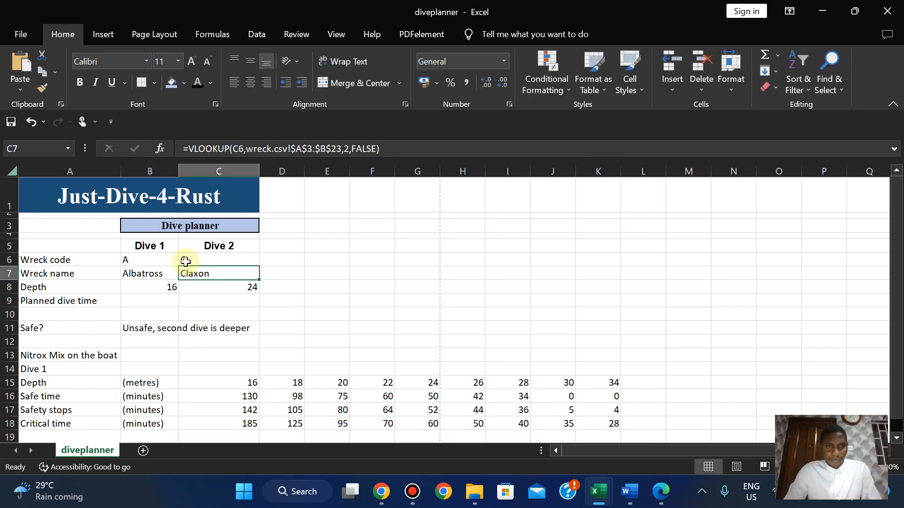
{"action": "left_click", "coordinate": [203, 255]}
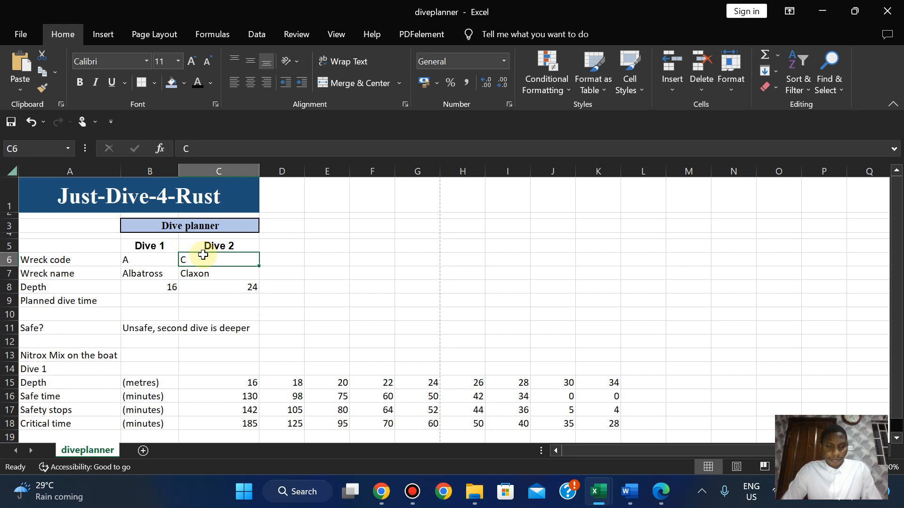
{"action": "type", "text": "X"}
{"action": "left_click", "coordinate": [188, 308]}
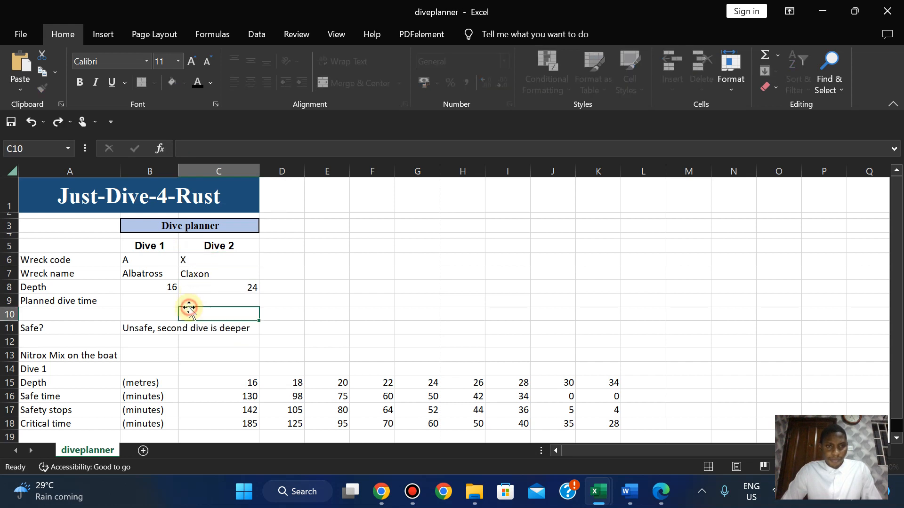
{"action": "left_click", "coordinate": [196, 258]}
{"action": "type", "text": "B"}
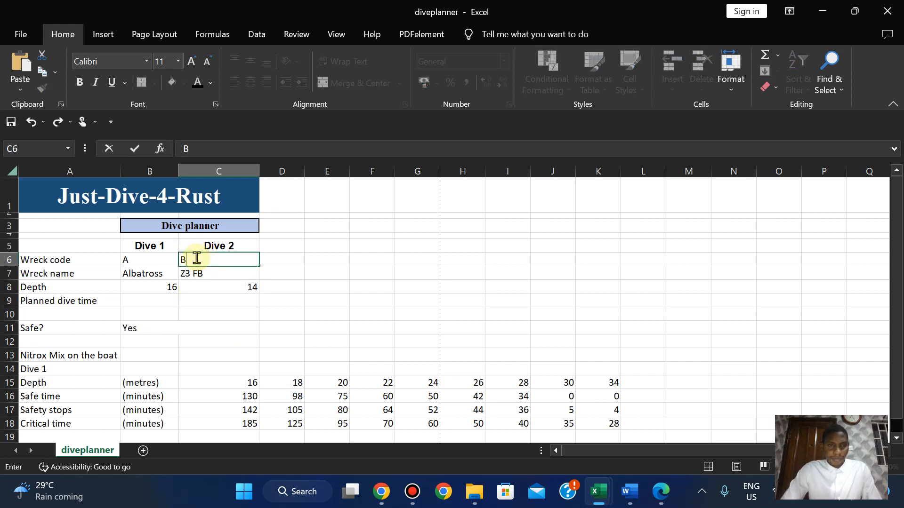
{"action": "left_click", "coordinate": [200, 314]}
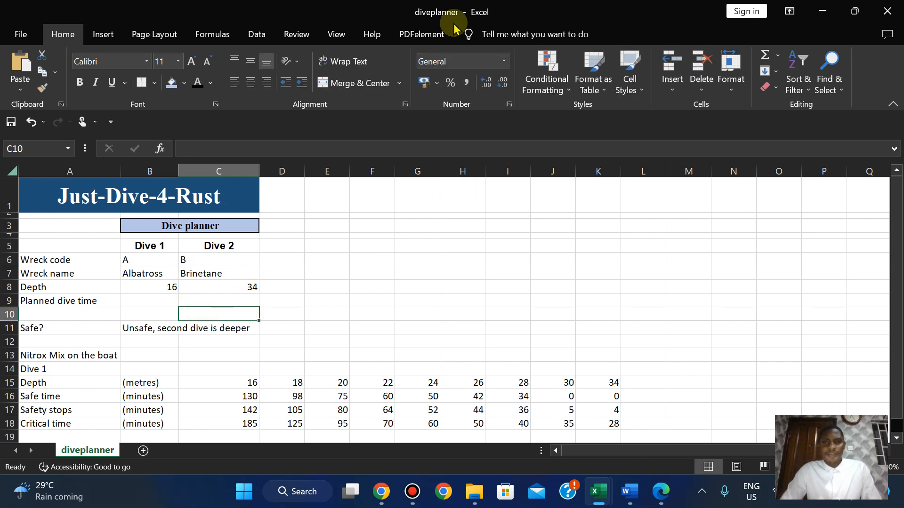
{"action": "left_click", "coordinate": [516, 10]}
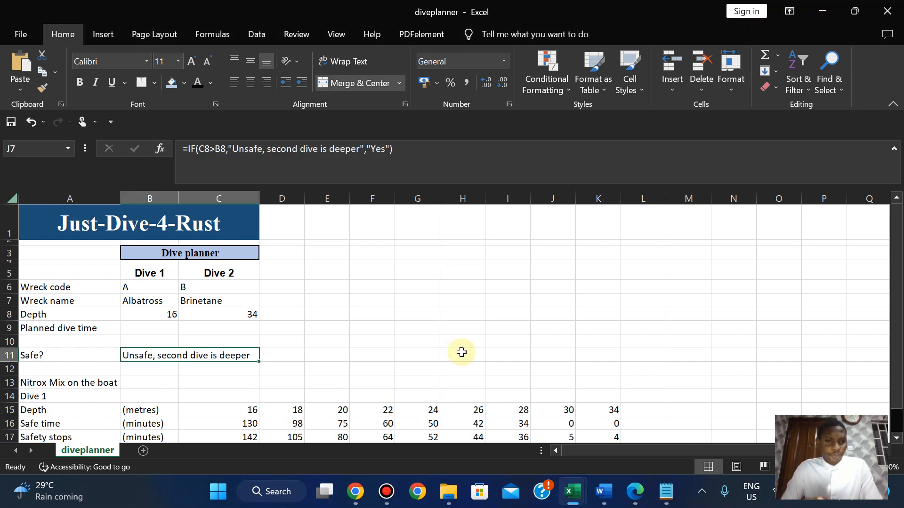
Clear the existing Notepad text and close that Notepad window.
{"action": "left_click", "coordinate": [666, 492]}
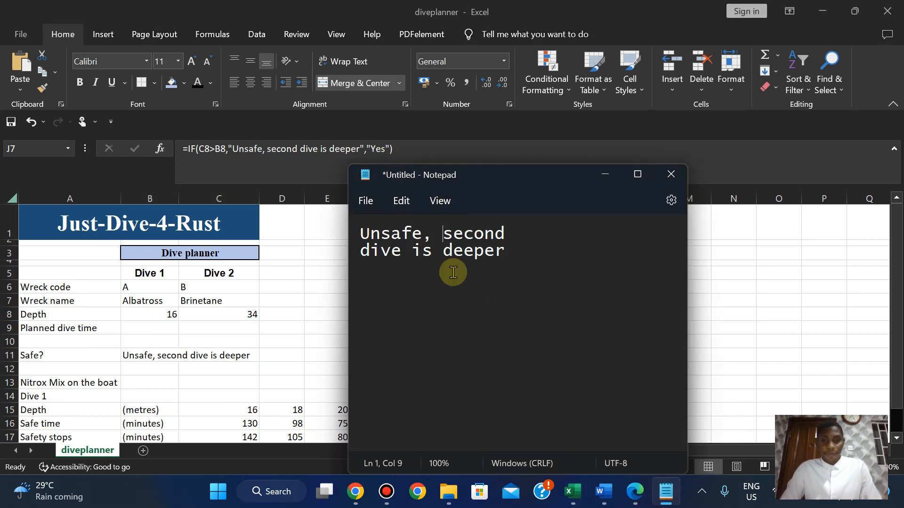
{"action": "key", "text": "ctrl+a"}
{"action": "key", "text": "ctrl+c"}
{"action": "key", "text": "BackSpace"}
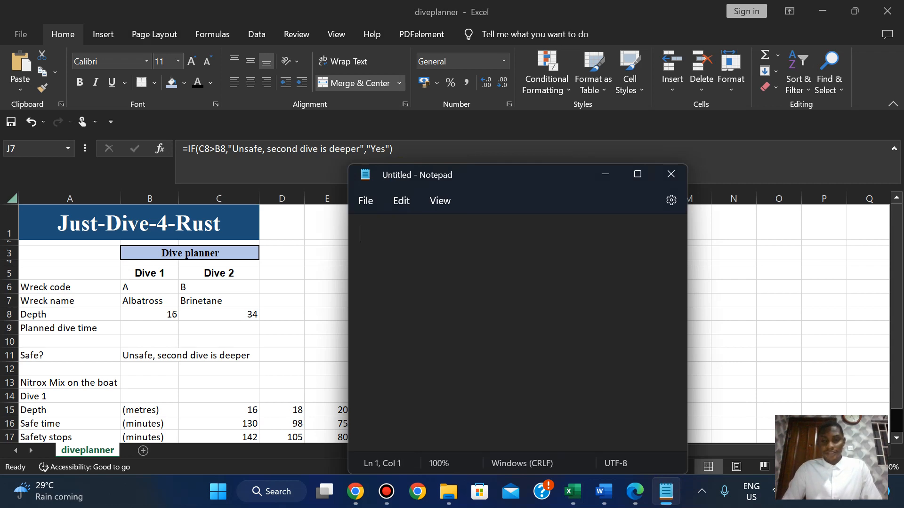
{"action": "left_click", "coordinate": [636, 173]}
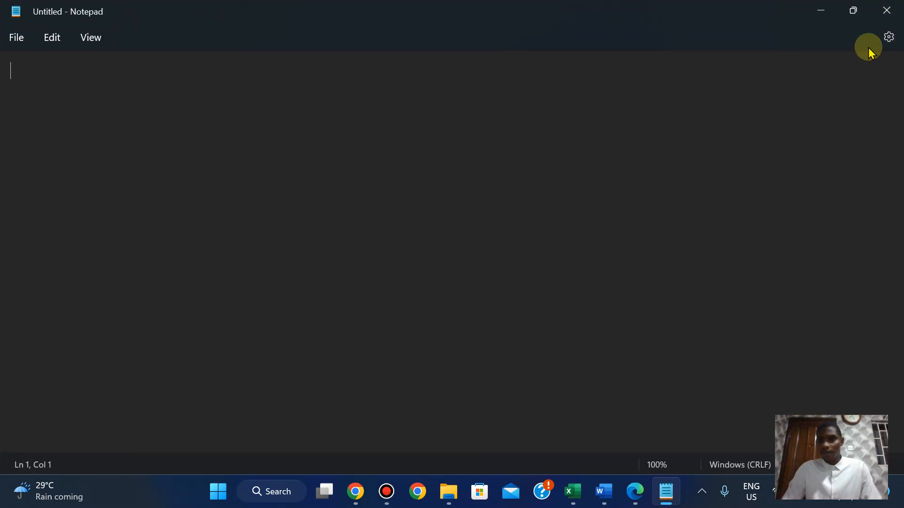
{"action": "left_click", "coordinate": [883, 8]}
Launch a fresh, maximised Notepad from a Start search for 'note'.
{"action": "key", "text": "super"}
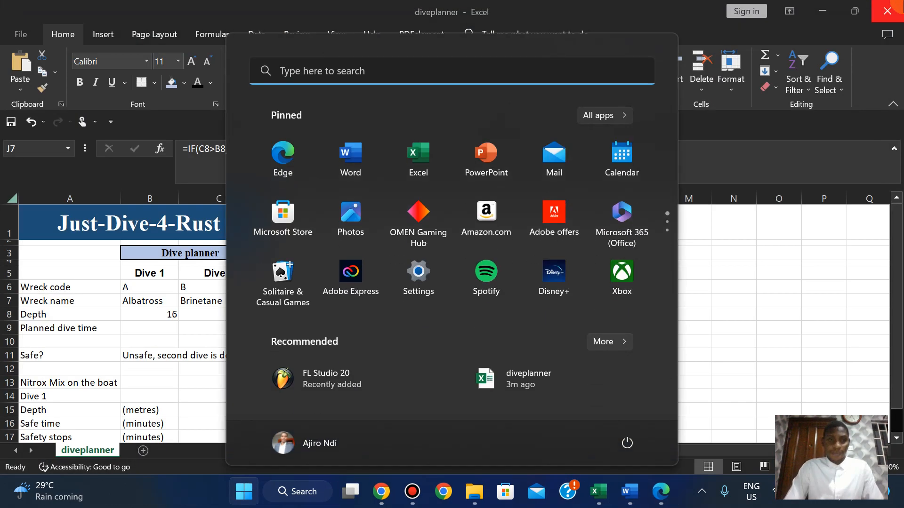
{"action": "type", "text": "note"}
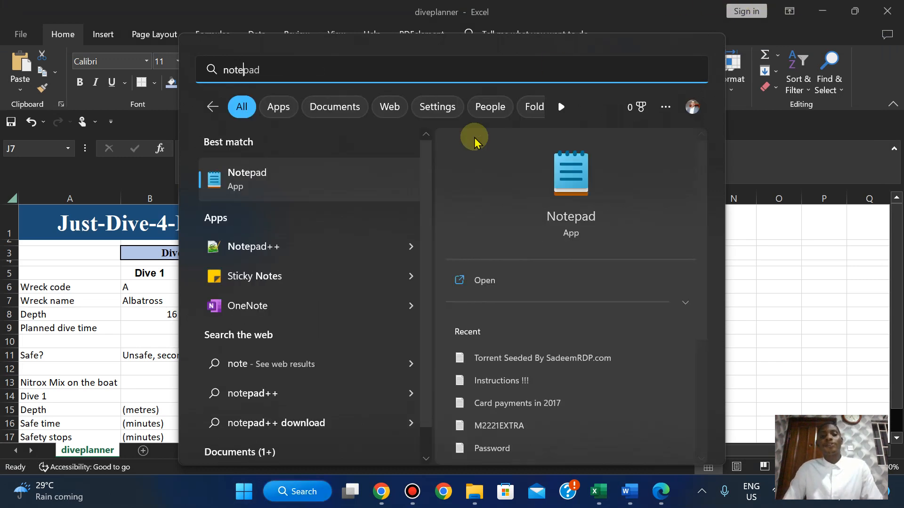
{"action": "left_click", "coordinate": [278, 171]}
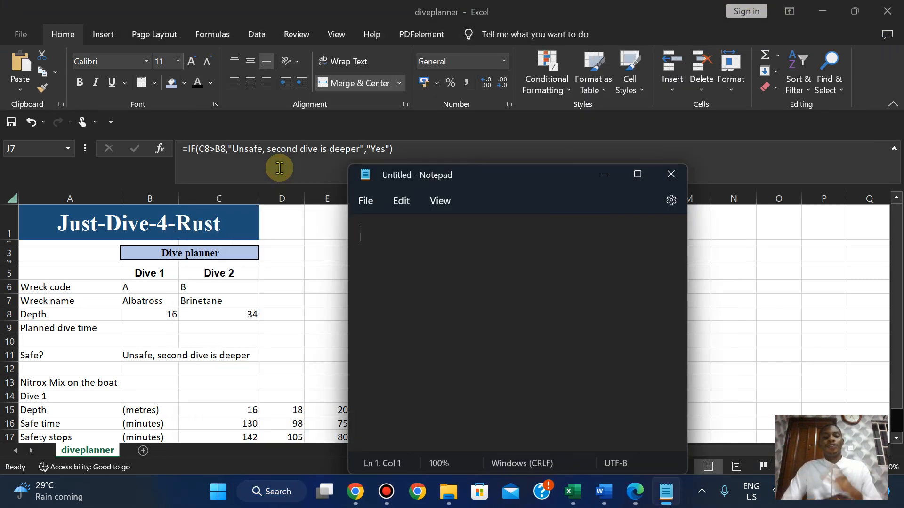
{"action": "left_click", "coordinate": [638, 175]}
Paste the warning, join it onto one line, then close Notepad without saving.
{"action": "key", "text": "ctrl+v"}
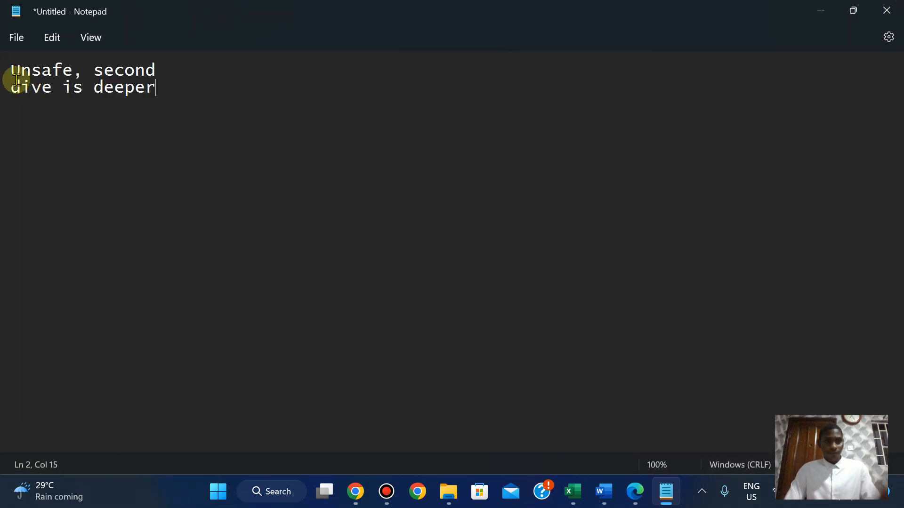
{"action": "key", "text": "BackSpace"}
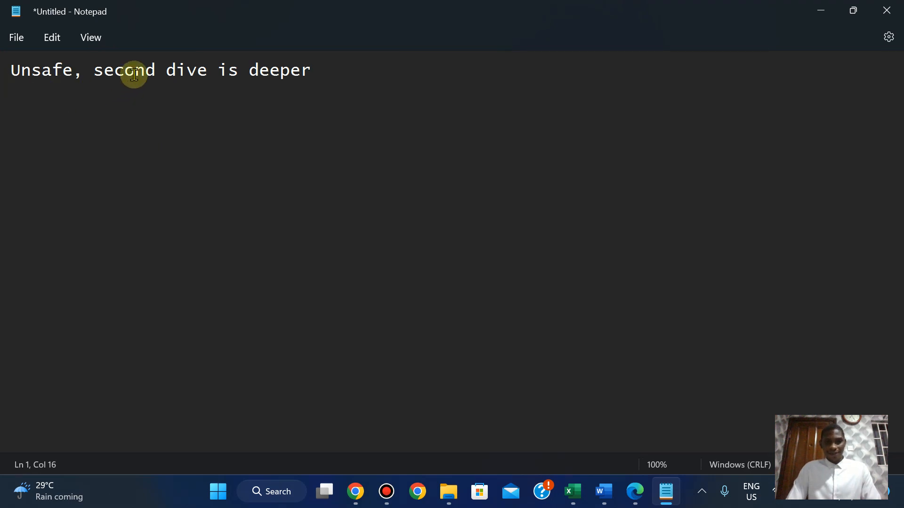
{"action": "key", "text": "BackSpace"}
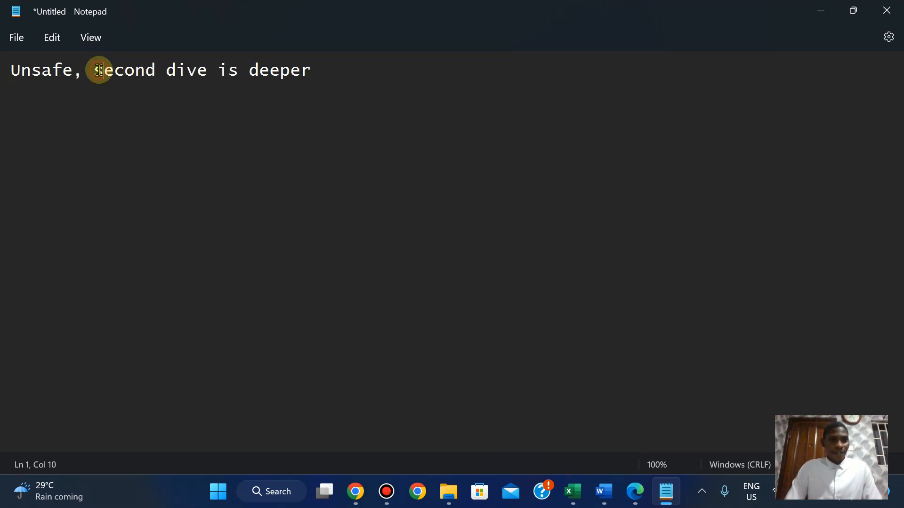
{"action": "key", "text": "BackSpace"}
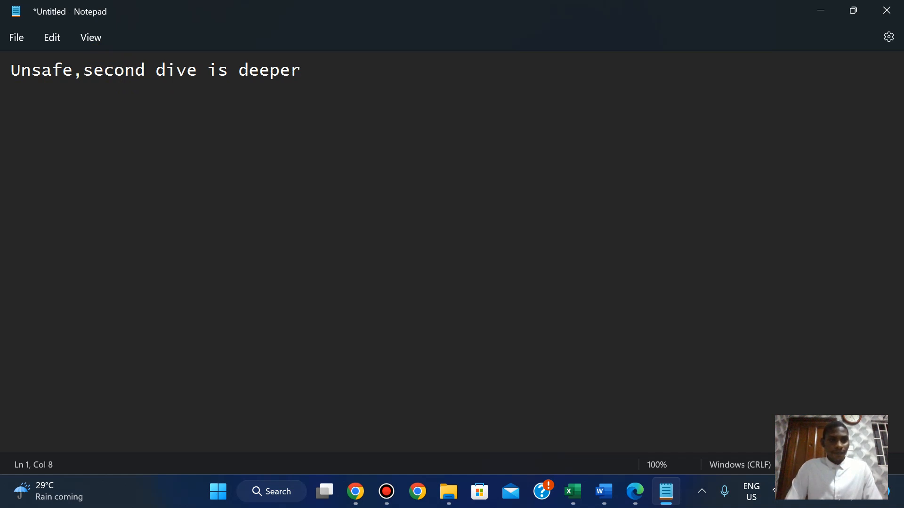
{"action": "key", "text": "BackSpace"}
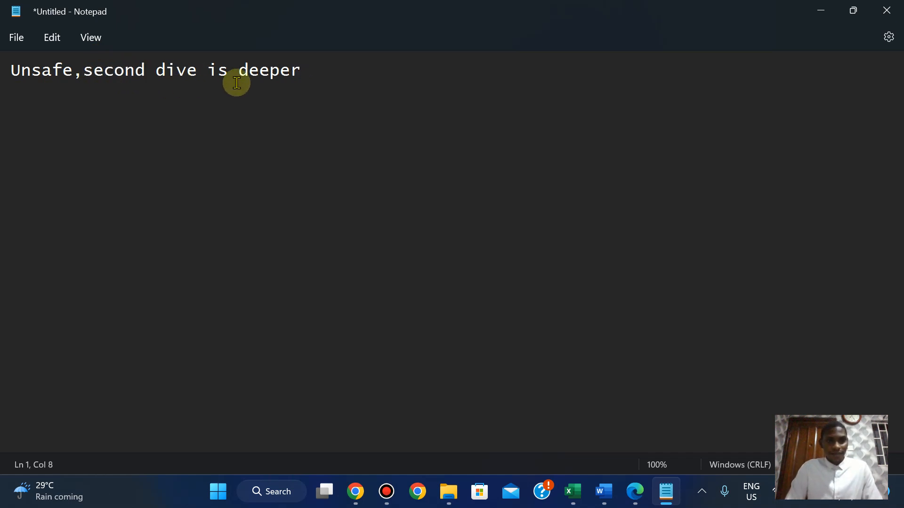
{"action": "key", "text": "BackSpace"}
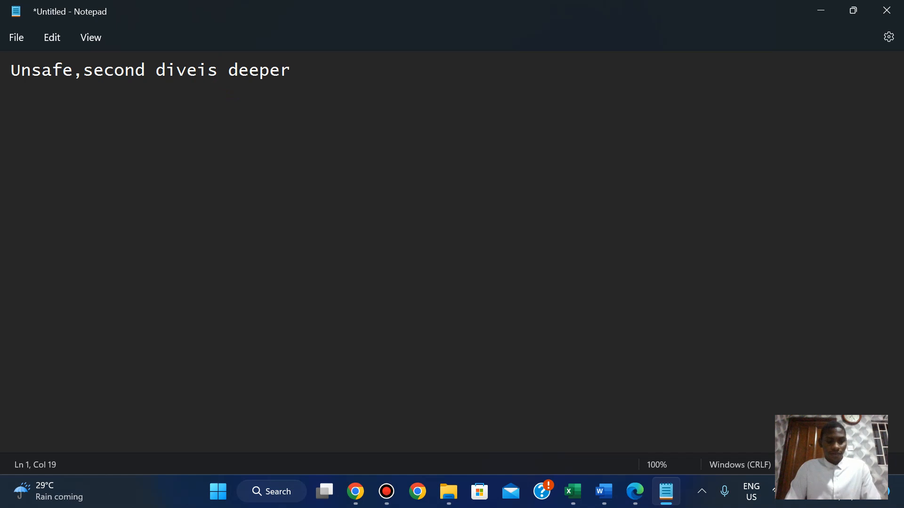
{"action": "left_click", "coordinate": [887, 10]}
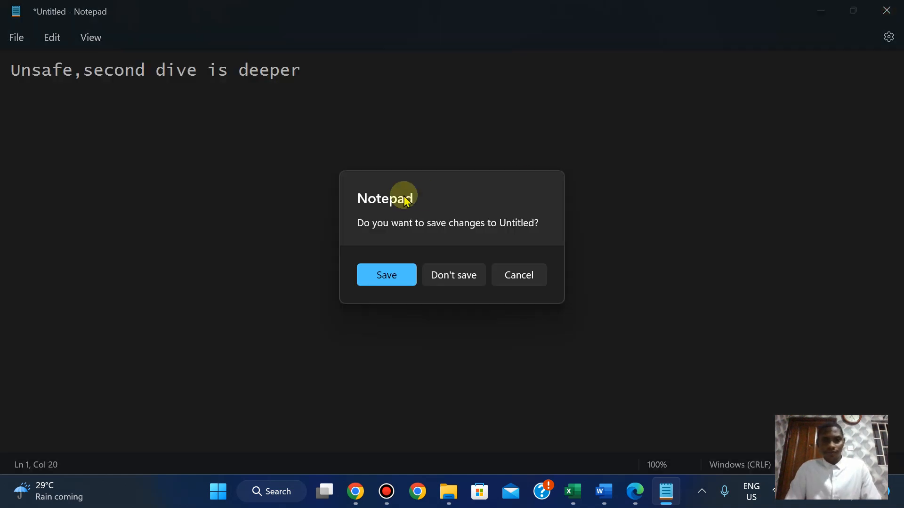
{"action": "left_click", "coordinate": [457, 278]}
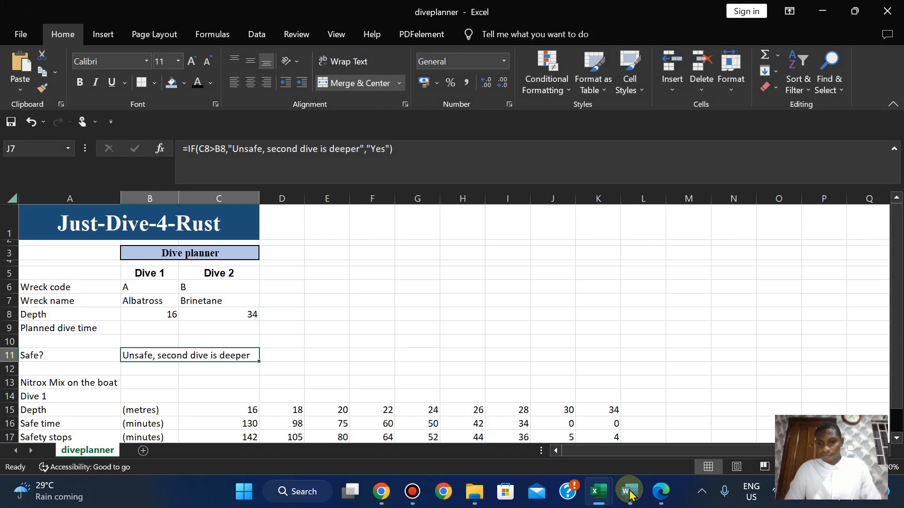
Paste 'Unsafe, second dive is deeper' into M20_Evidence2023, select the line, and minimise Word.
{"action": "mouse_move", "coordinate": [629, 495]}
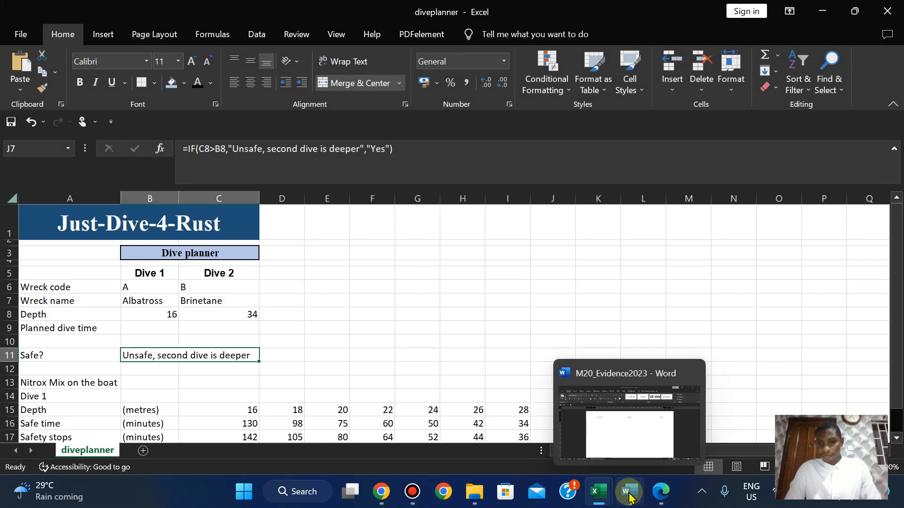
{"action": "left_click", "coordinate": [621, 413]}
{"action": "key", "text": "ctrl+v"}
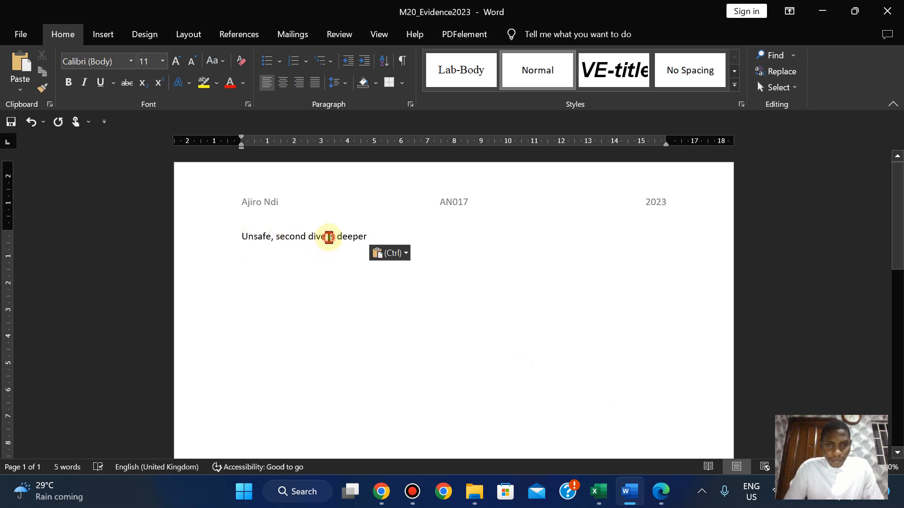
{"action": "left_click", "coordinate": [328, 236]}
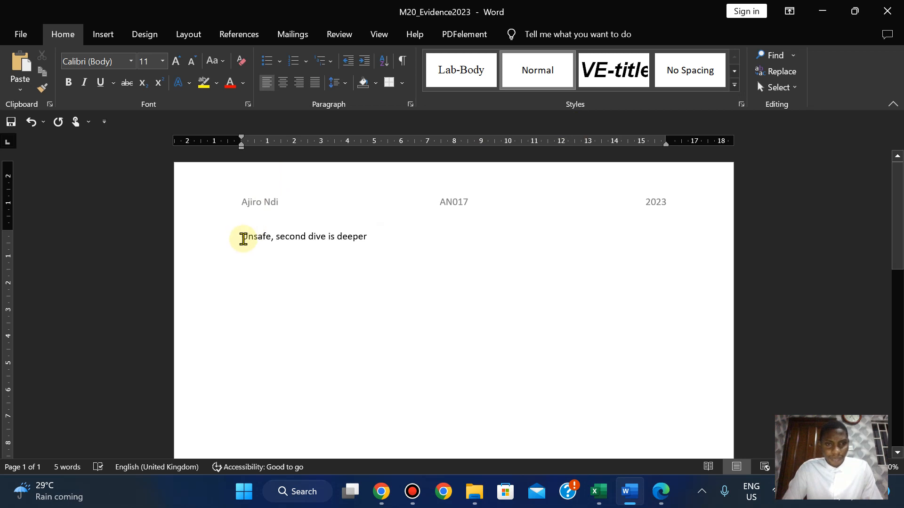
{"action": "left_click_drag", "start_coordinate": [242, 238], "coordinate": [383, 238]}
{"action": "key", "text": "ctrl+c"}
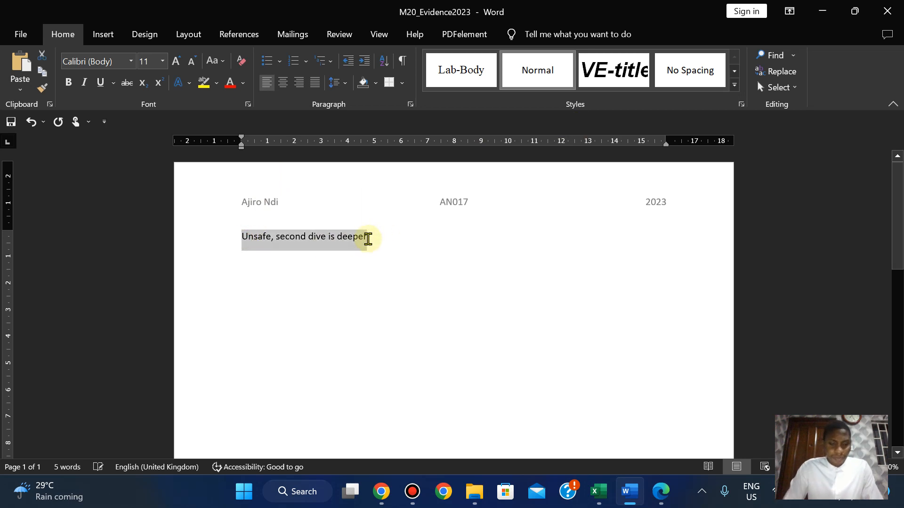
{"action": "left_click", "coordinate": [822, 11]}
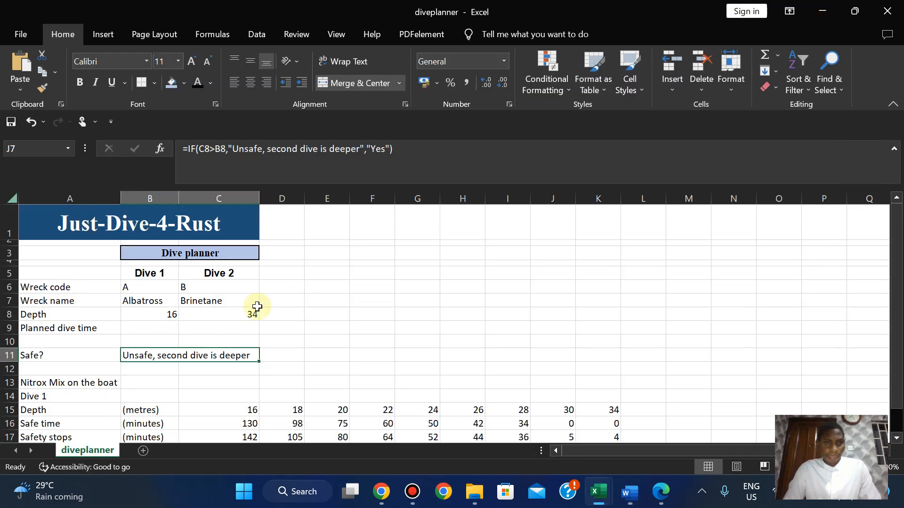
{"action": "double_click", "coordinate": [157, 355]}
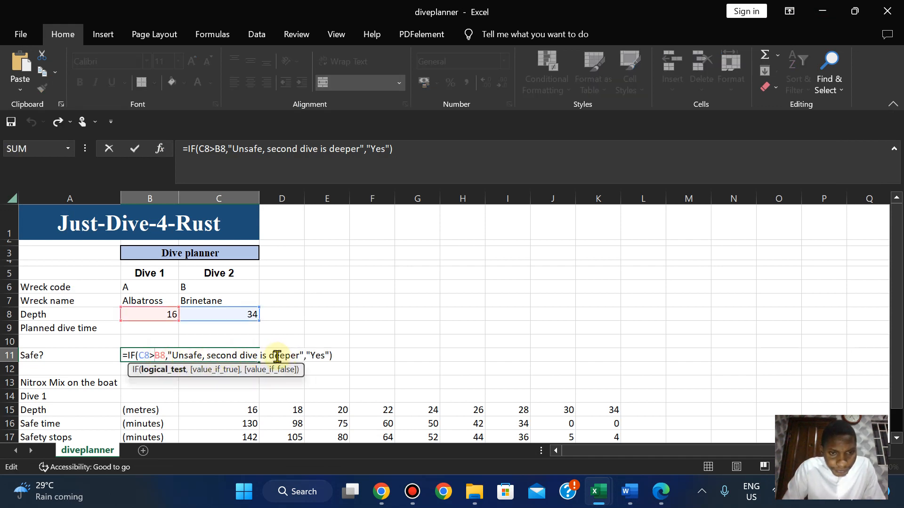
{"action": "left_click", "coordinate": [172, 355]}
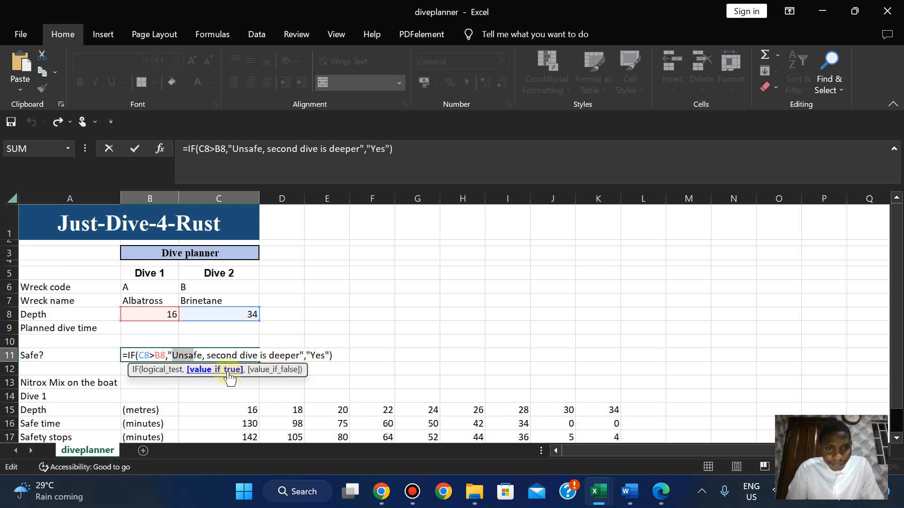
{"action": "key", "text": "shift+Right"}
{"action": "key", "text": "shift+Right"}
{"action": "key", "text": "shift+Right"}
{"action": "key", "text": "shift+Right"}
{"action": "key", "text": "shift+Right"}
{"action": "key", "text": "shift+Right"}
{"action": "key", "text": "shift+Right"}
{"action": "key", "text": "shift+Right"}
{"action": "key", "text": "shift+Right"}
{"action": "key", "text": "shift+Right"}
{"action": "key", "text": "shift+Right"}
{"action": "key", "text": "shift+Right"}
{"action": "key", "text": "shift+Right"}
{"action": "key", "text": "shift+Right"}
{"action": "key", "text": "shift+Right"}
{"action": "key", "text": "shift+Right"}
{"action": "key", "text": "shift+Right"}
{"action": "key", "text": "shift+Right"}
{"action": "key", "text": "shift+Right"}
{"action": "key", "text": "shift+Right"}
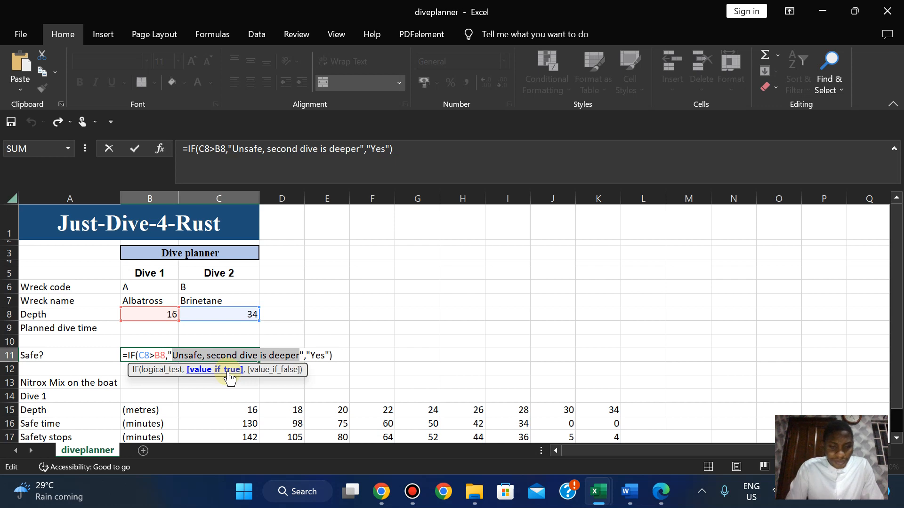
{"action": "left_click", "coordinate": [541, 253]}
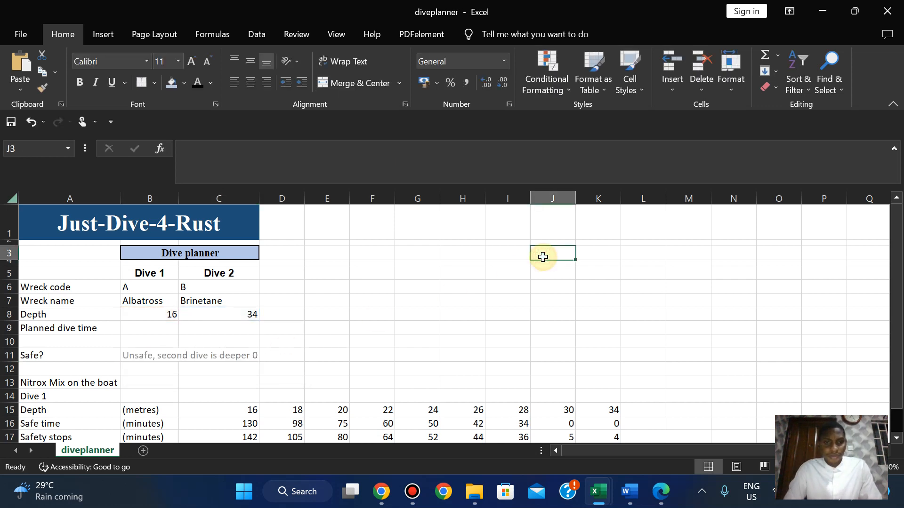
{"action": "left_click", "coordinate": [213, 359]}
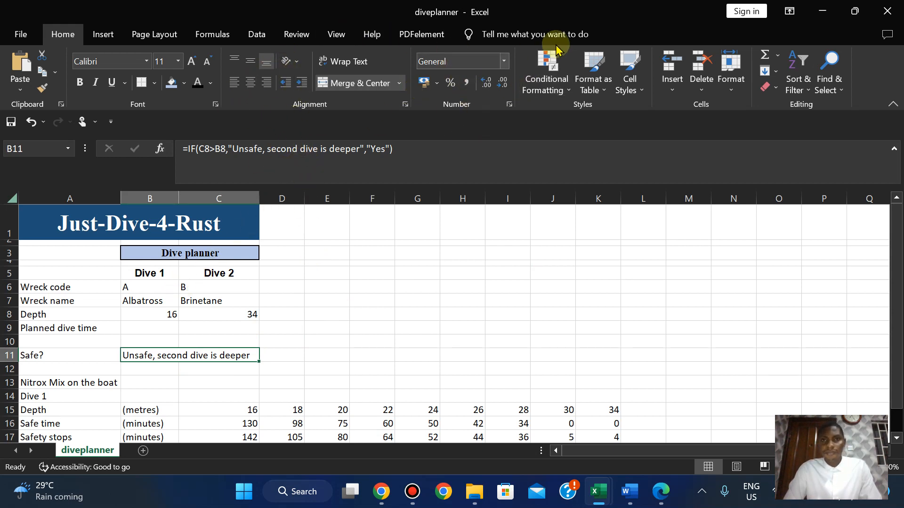
Start a Highlight Cells Equal To rule for B11 matching the pasted 'Unsafe, second dive is deeper'.
{"action": "left_click", "coordinate": [554, 95]}
{"action": "mouse_move", "coordinate": [597, 115]}
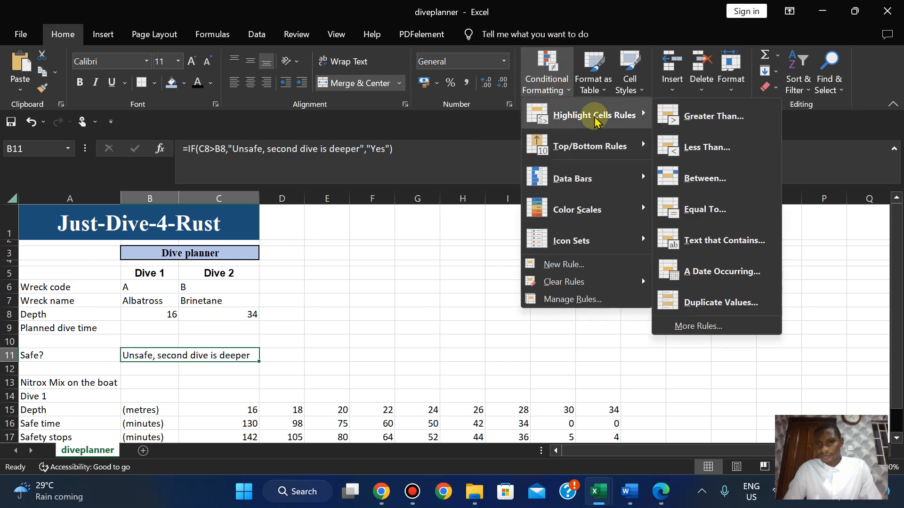
{"action": "left_click", "coordinate": [720, 209]}
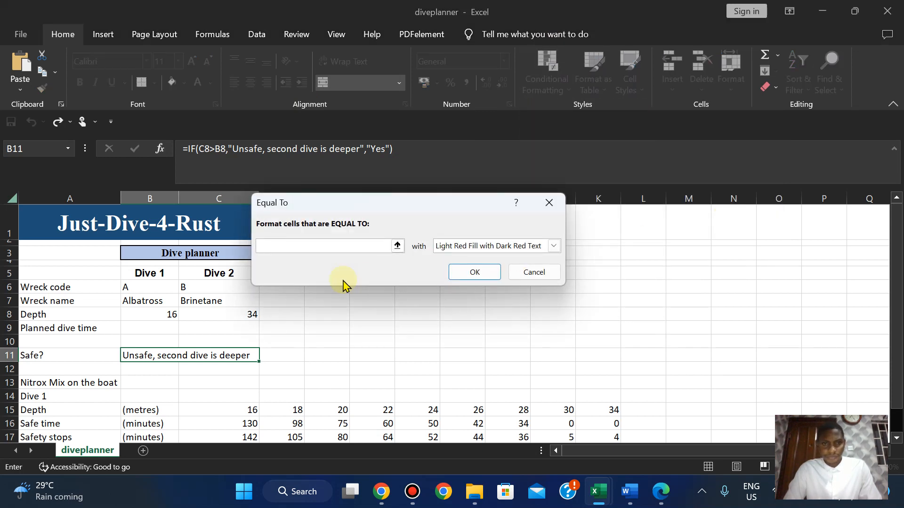
{"action": "key", "text": "ctrl+v"}
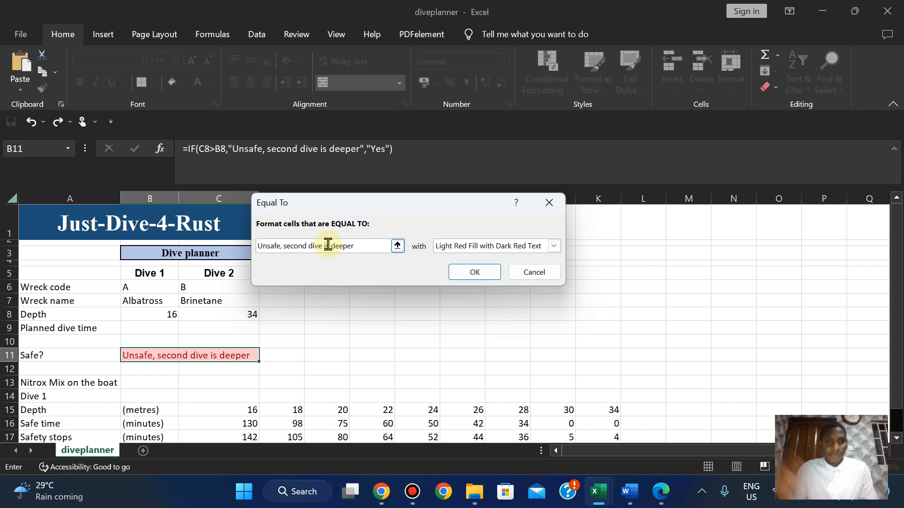
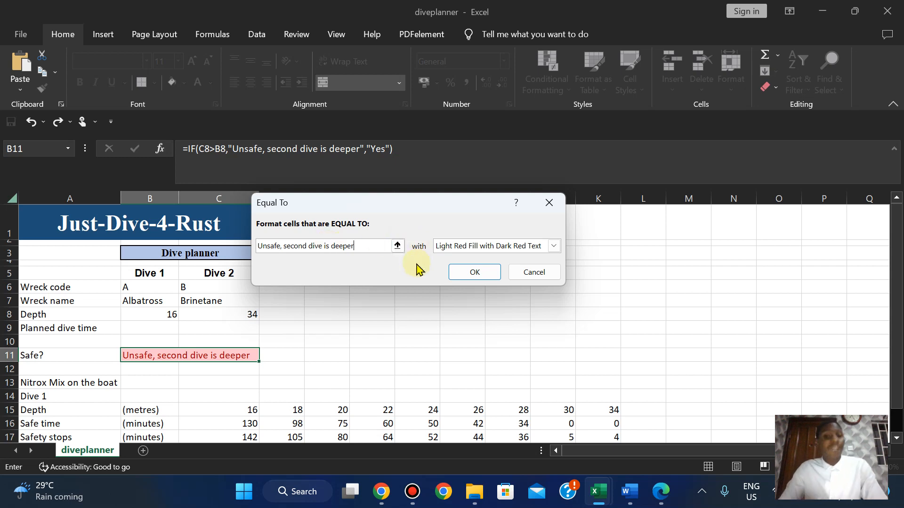
Give the B11 Equal To rule a custom format of red fill and white font.
{"action": "left_click", "coordinate": [553, 248]}
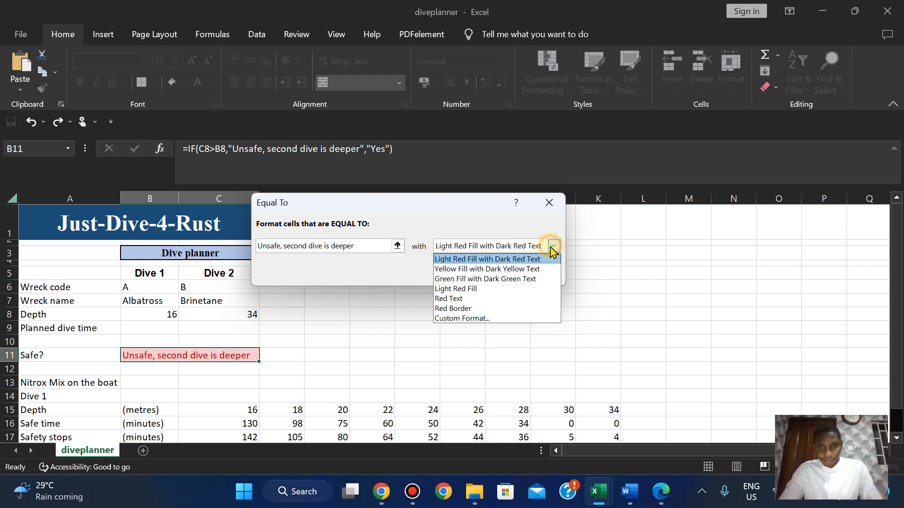
{"action": "left_click", "coordinate": [459, 320]}
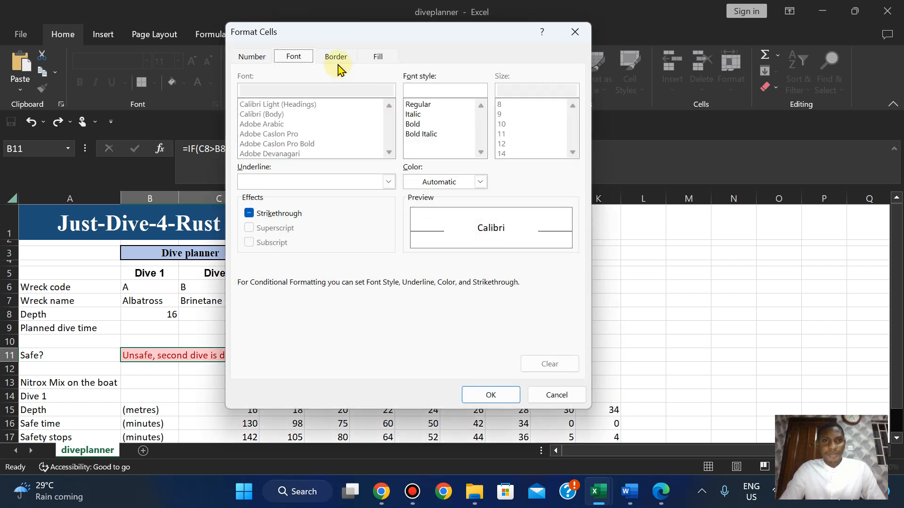
{"action": "left_click", "coordinate": [372, 61]}
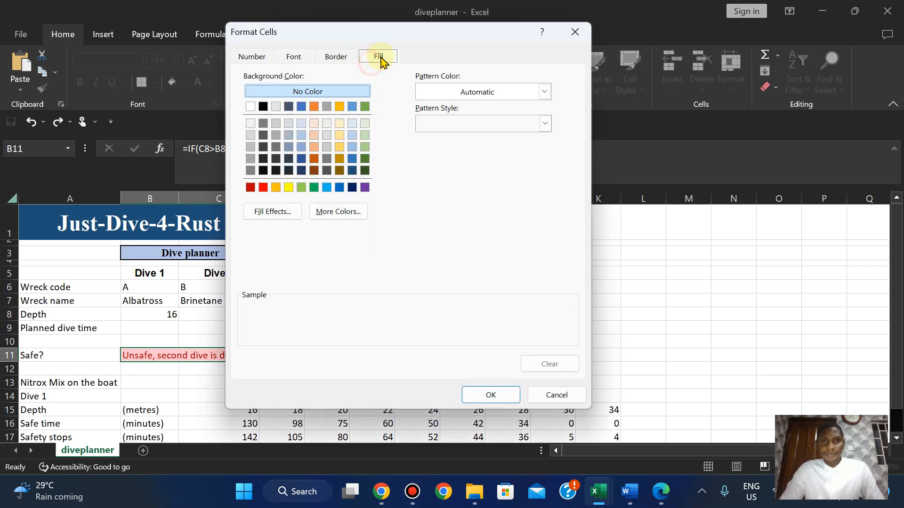
{"action": "left_click", "coordinate": [263, 188]}
{"action": "left_click", "coordinate": [293, 56]}
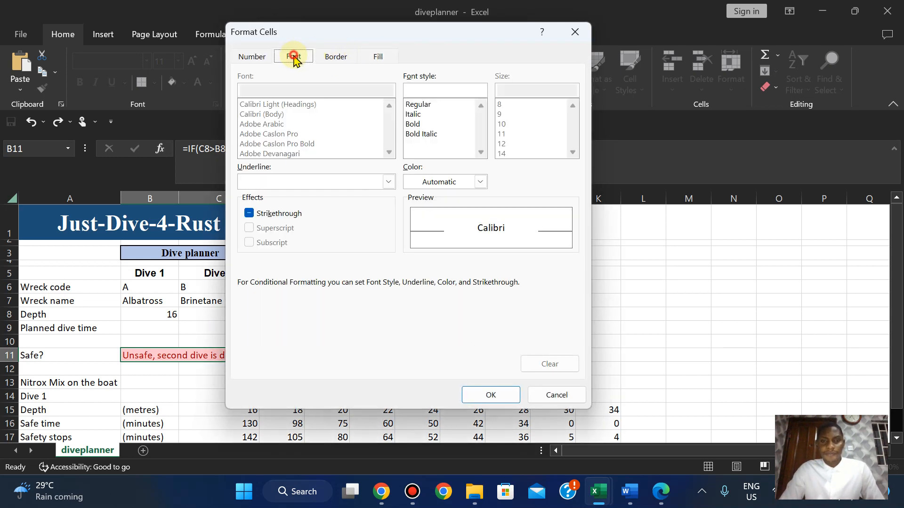
{"action": "left_click", "coordinate": [478, 179]}
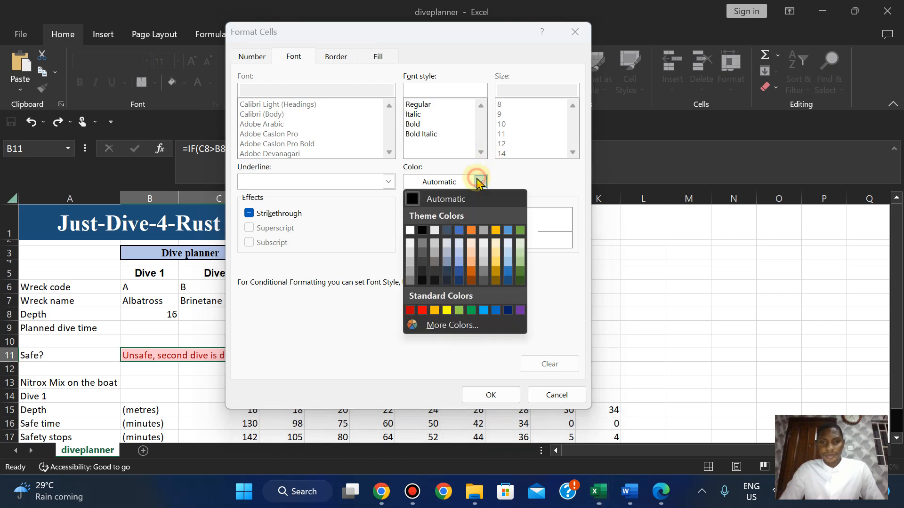
{"action": "left_click", "coordinate": [410, 231]}
{"action": "left_click", "coordinate": [490, 395]}
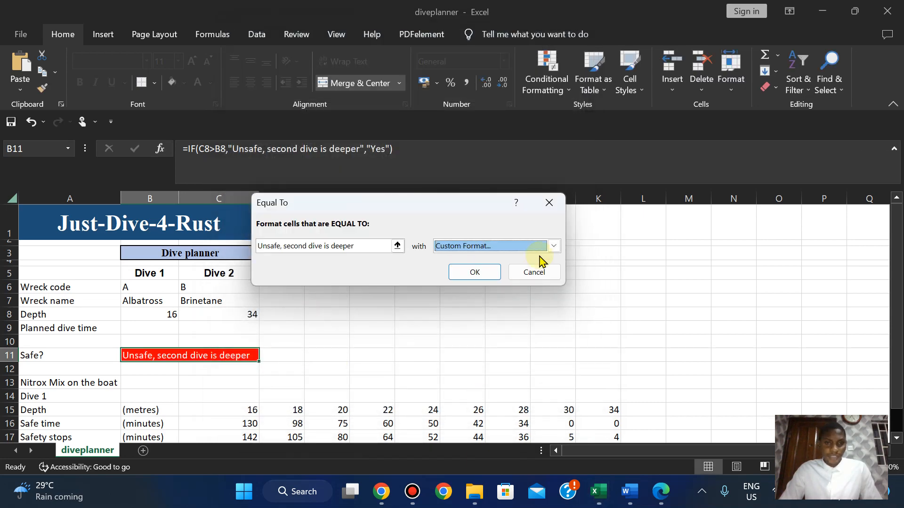
{"action": "left_click", "coordinate": [466, 272]}
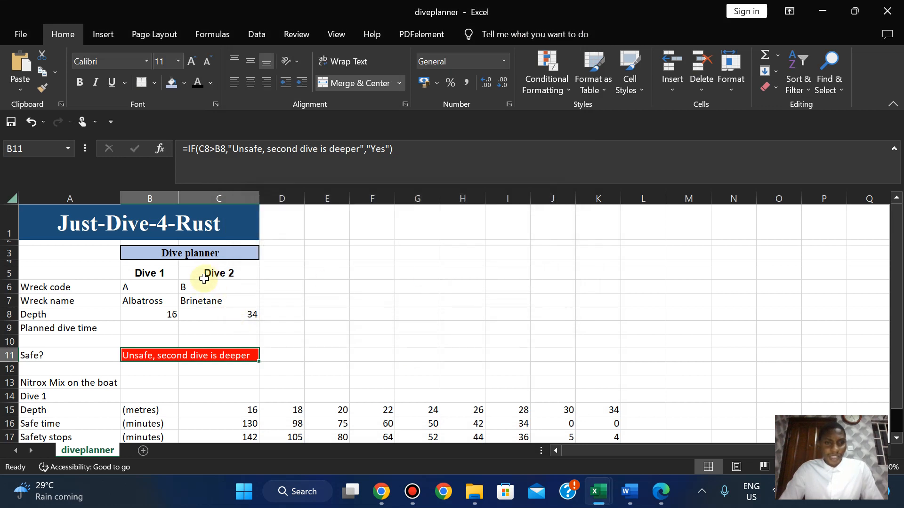
{"action": "left_click", "coordinate": [196, 286]}
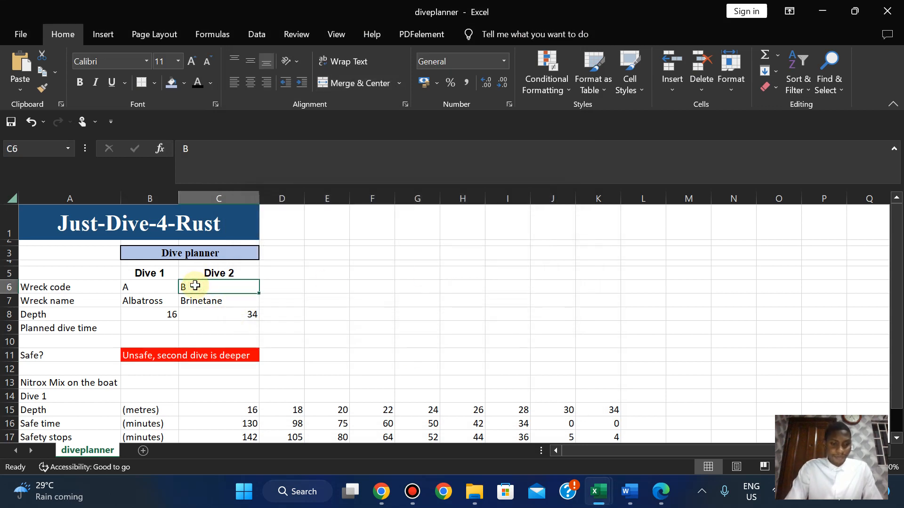
{"action": "type", "text": "X"}
{"action": "key", "text": "Return"}
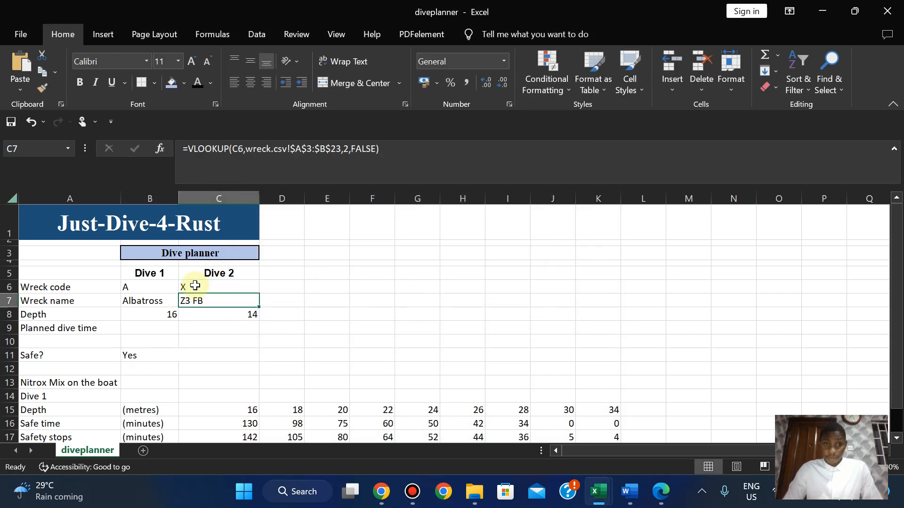
{"action": "left_click", "coordinate": [187, 286]}
{"action": "type", "text": "B"}
{"action": "key", "text": "Return"}
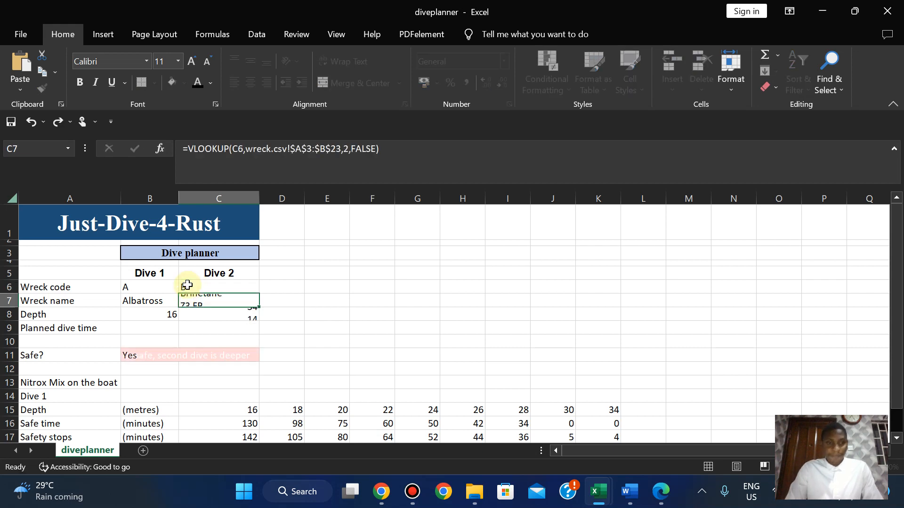
{"action": "left_click", "coordinate": [307, 326]}
{"action": "key", "text": "ctrl+z"}
{"action": "key", "text": "ctrl+y"}
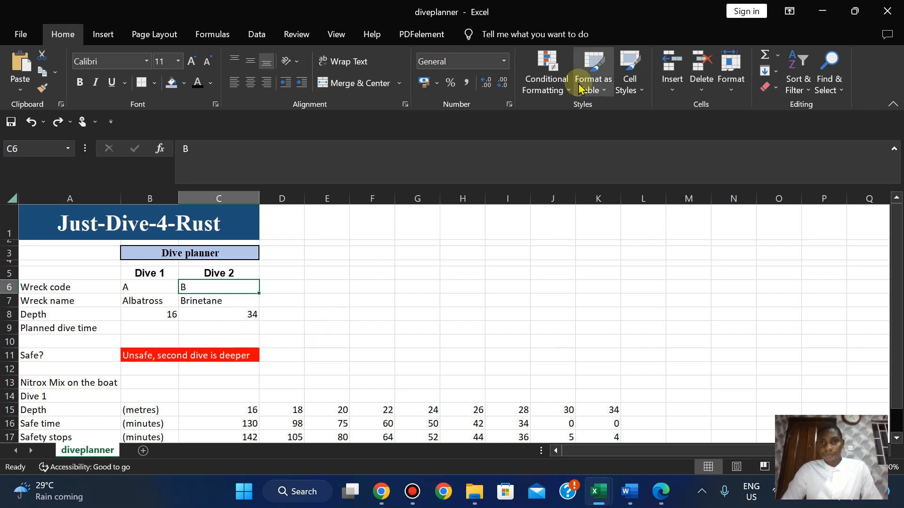
Clear all conditional formatting rules from the entire sheet.
{"action": "left_click", "coordinate": [561, 90]}
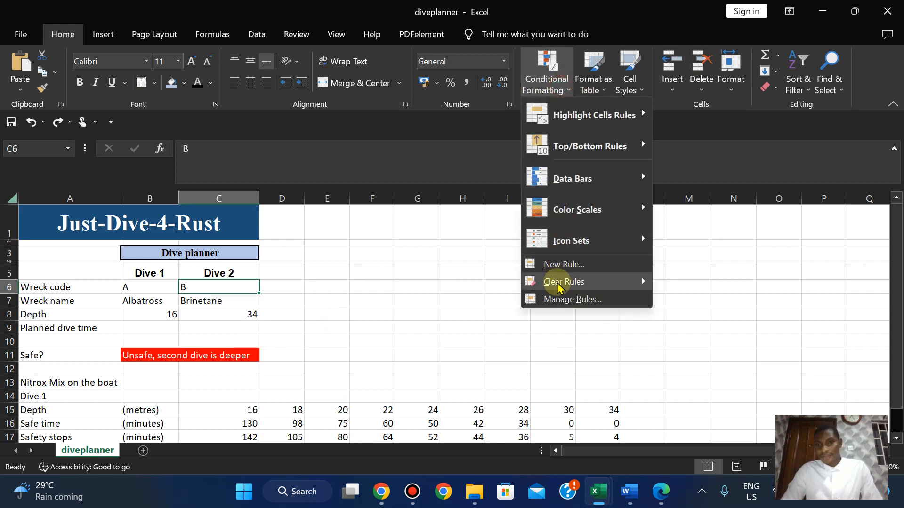
{"action": "mouse_move", "coordinate": [561, 281]}
{"action": "left_click", "coordinate": [714, 301]}
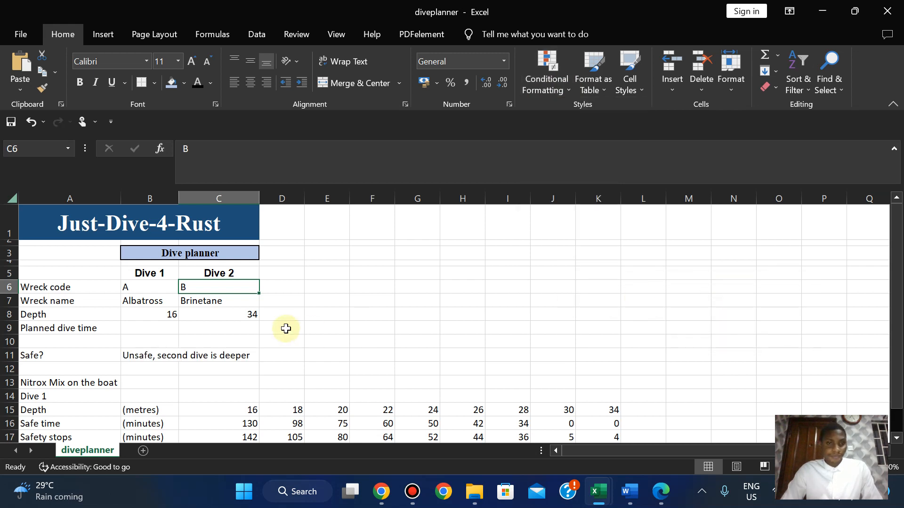
Bring the exam paper PDF in Edge to the front.
{"action": "left_click", "coordinate": [561, 91]}
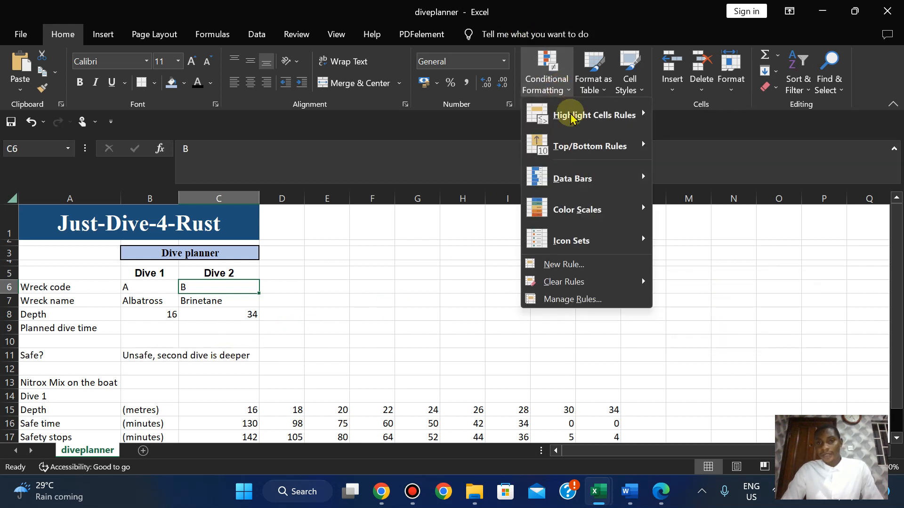
{"action": "mouse_move", "coordinate": [574, 121]}
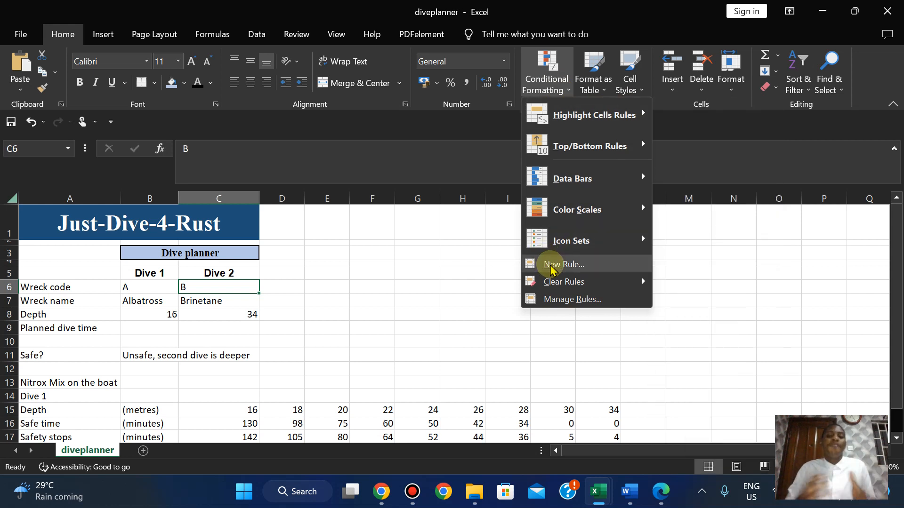
{"action": "left_click", "coordinate": [656, 498]}
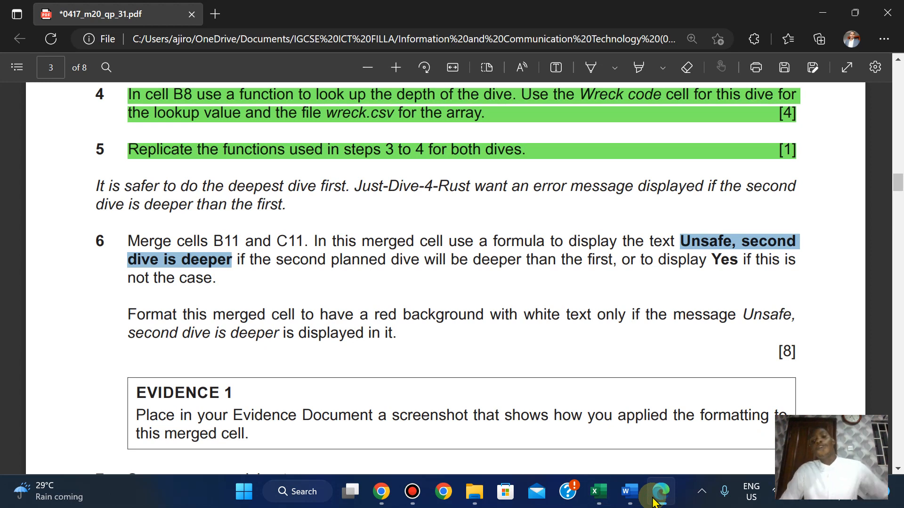
Switch back to the diveplanner workbook in Excel.
{"action": "left_click", "coordinate": [598, 492]}
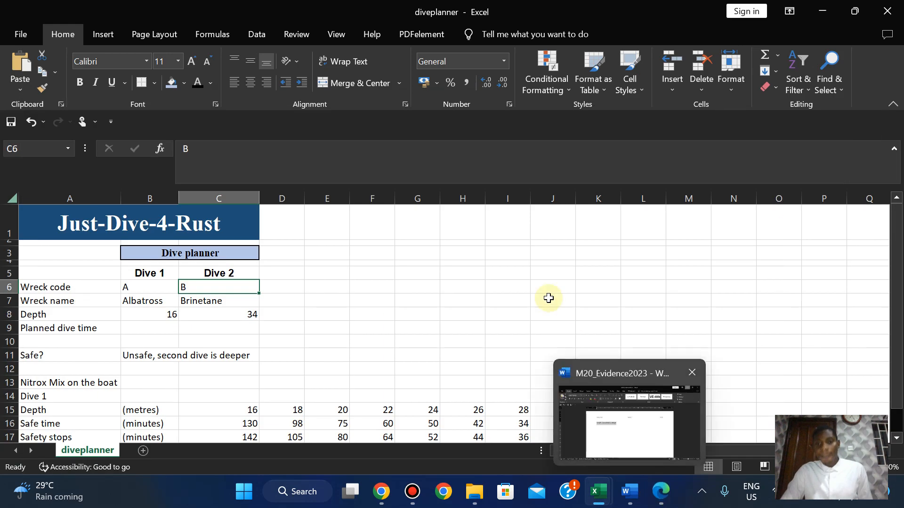
Start a new rule for cells containing the specific text 'Unsafe, second dive is deeper'.
{"action": "left_click", "coordinate": [553, 94]}
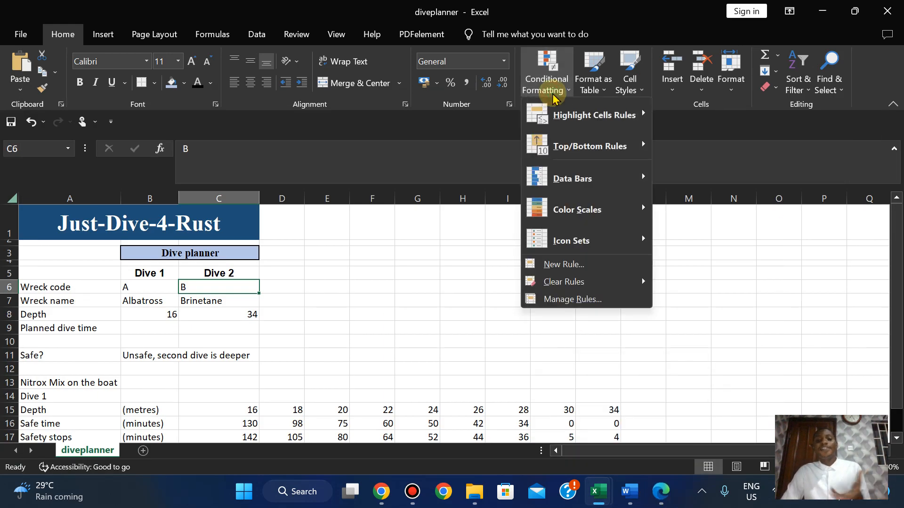
{"action": "left_click", "coordinate": [565, 265]}
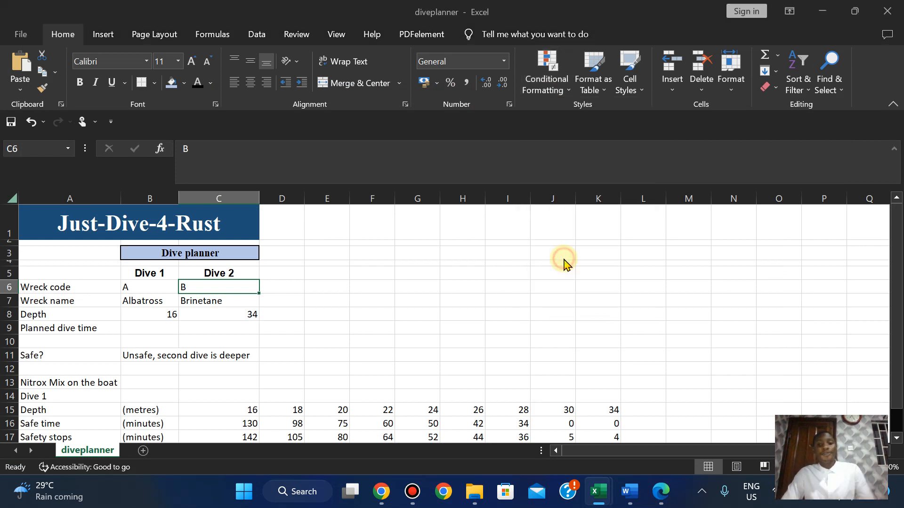
{"action": "left_click", "coordinate": [250, 159]}
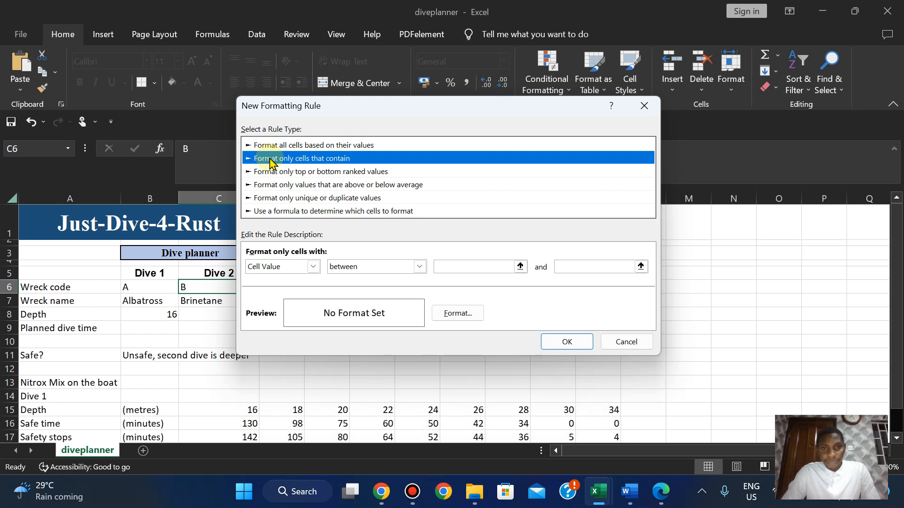
{"action": "left_click", "coordinate": [313, 266]}
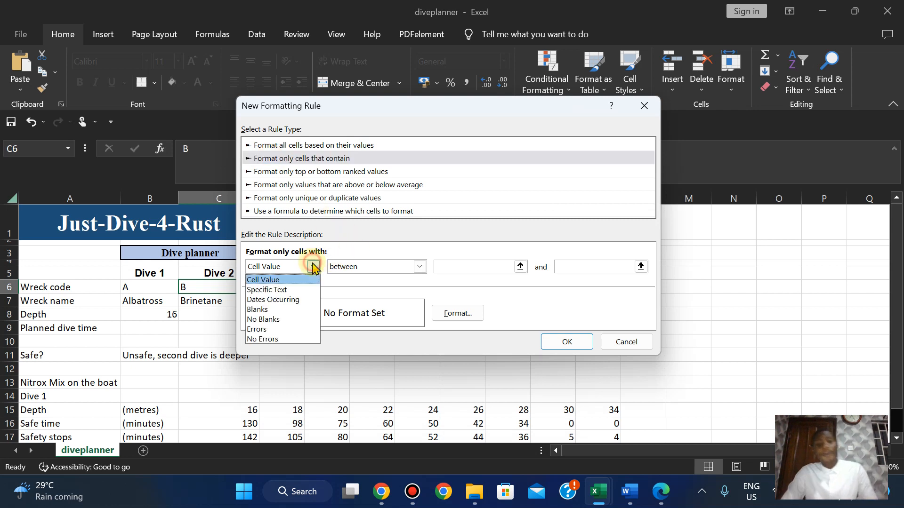
{"action": "left_click", "coordinate": [293, 289]}
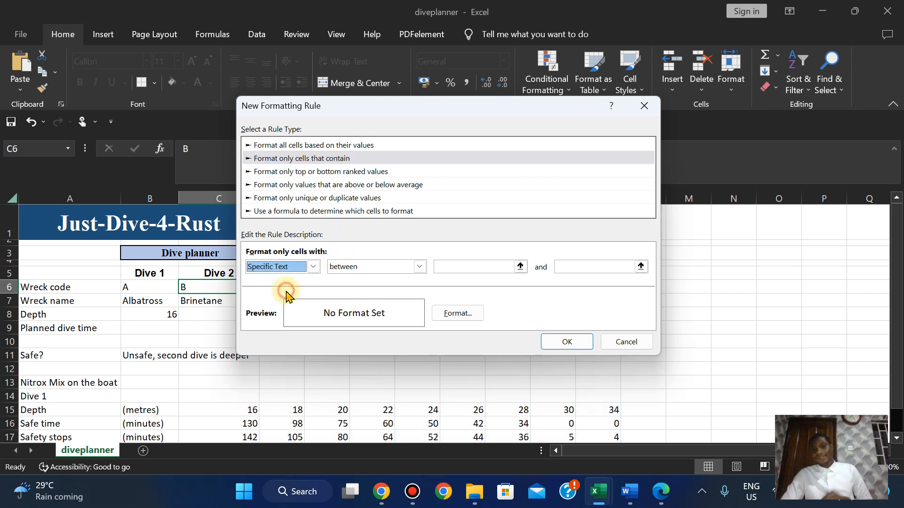
{"action": "left_click", "coordinate": [439, 269]}
{"action": "type", "text": "Unsafe, second dive is deeper"}
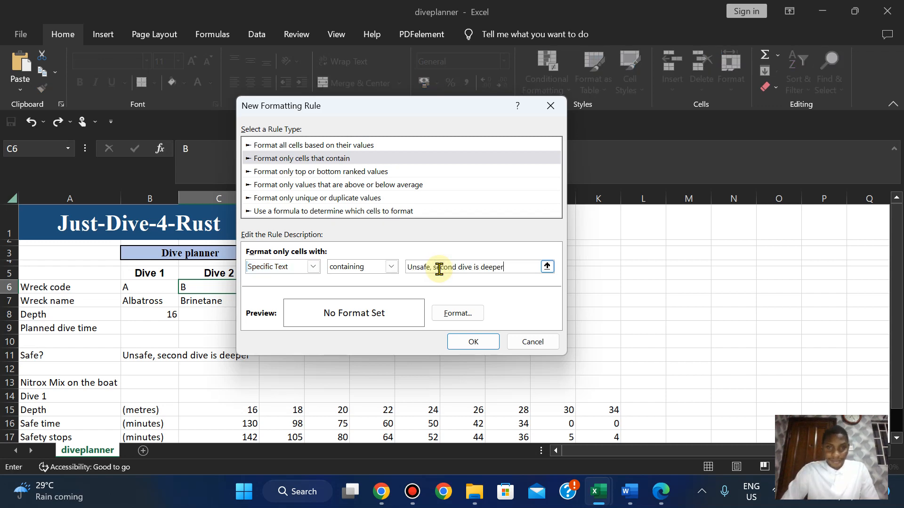
Preview a red fill with white font for the rule, then cancel it.
{"action": "left_click", "coordinate": [449, 313]}
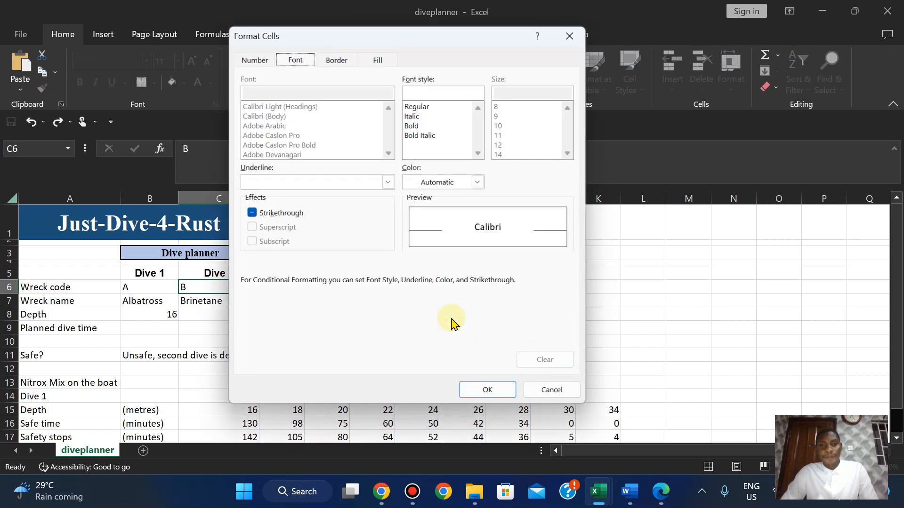
{"action": "left_click", "coordinate": [374, 57]}
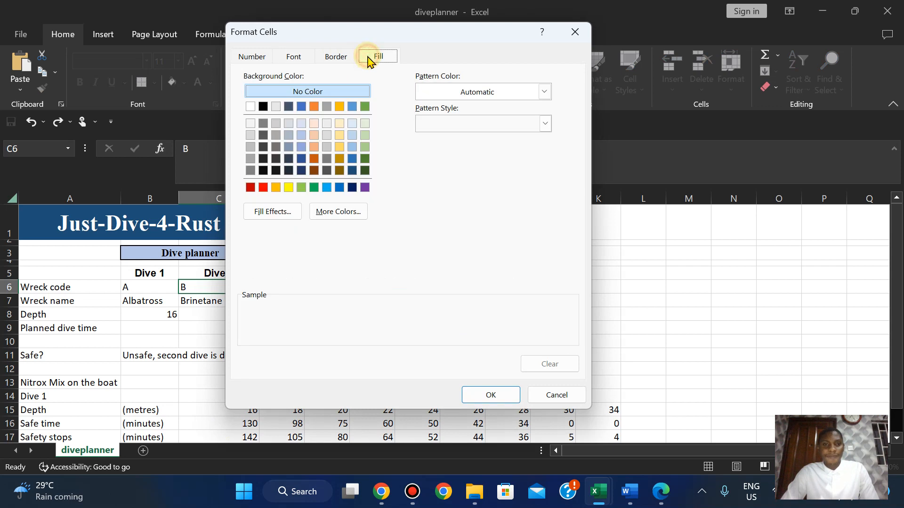
{"action": "left_click", "coordinate": [262, 187]}
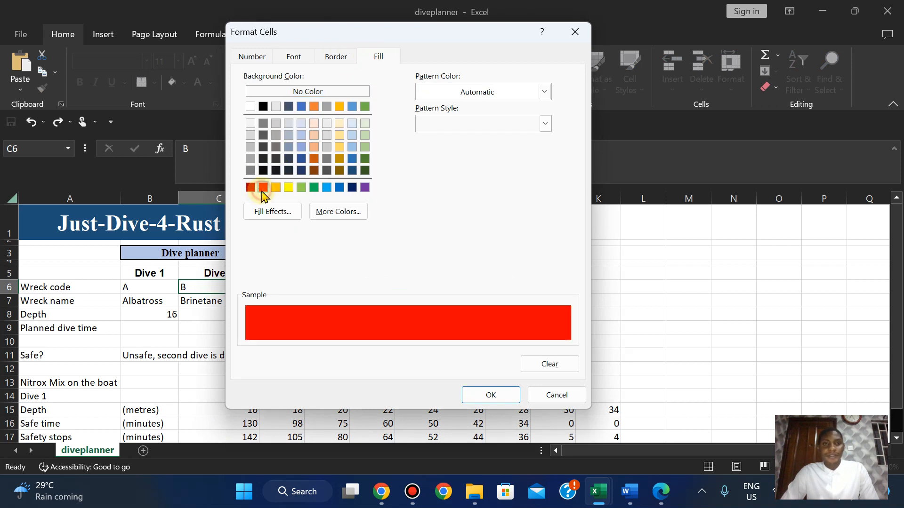
{"action": "left_click", "coordinate": [293, 56]}
{"action": "left_click", "coordinate": [480, 182]}
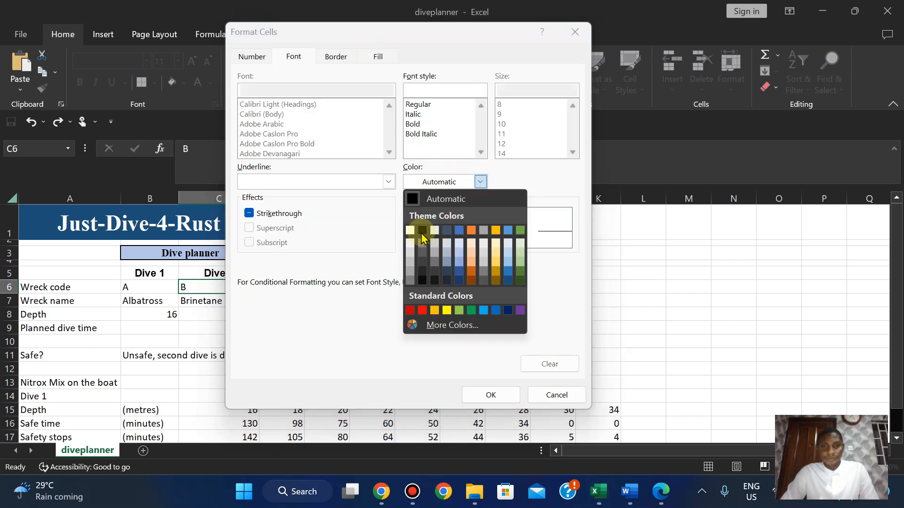
{"action": "left_click", "coordinate": [410, 235]}
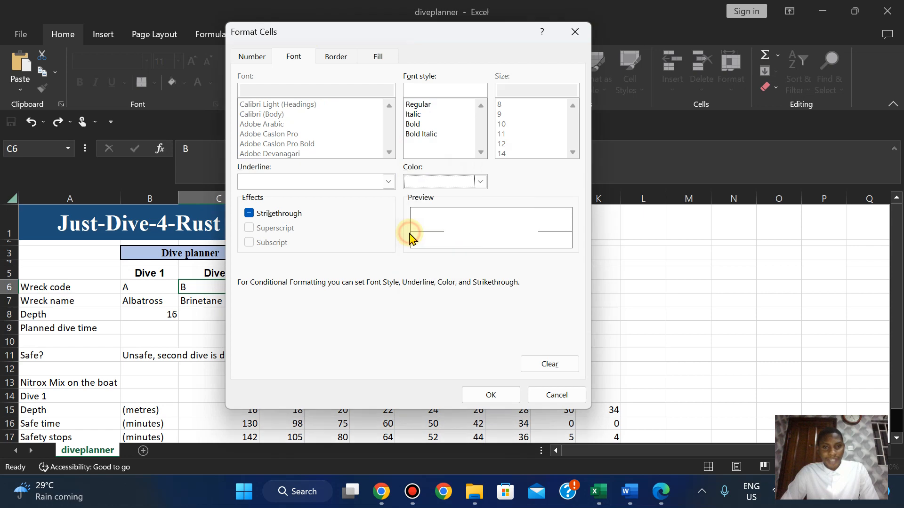
{"action": "left_click", "coordinate": [488, 396]}
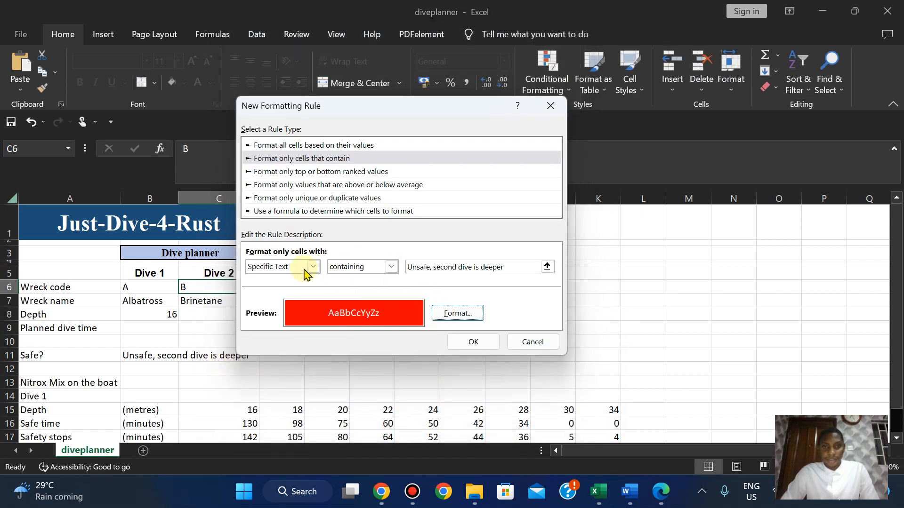
{"action": "left_click", "coordinate": [472, 343]}
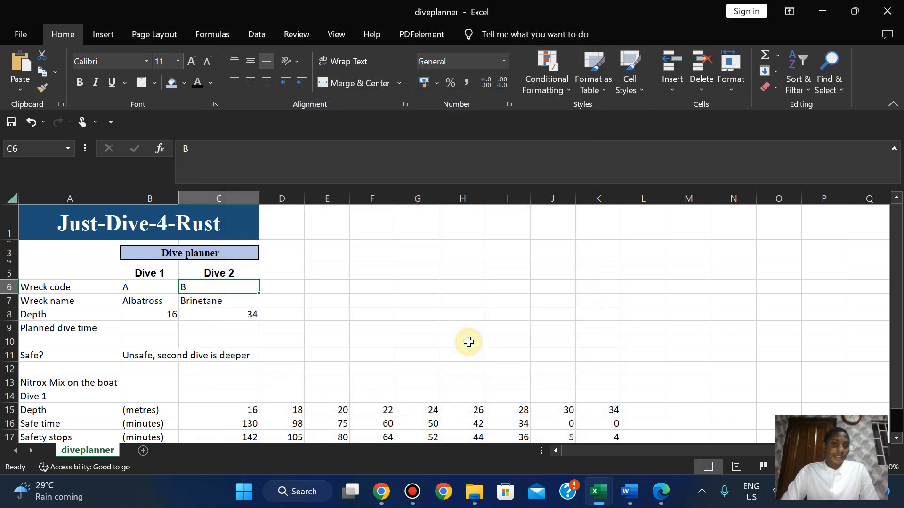
From the Rules Manager, start a B11 rule matching specific text 'Unsafe, second dive is deeper'.
{"action": "left_click", "coordinate": [219, 353]}
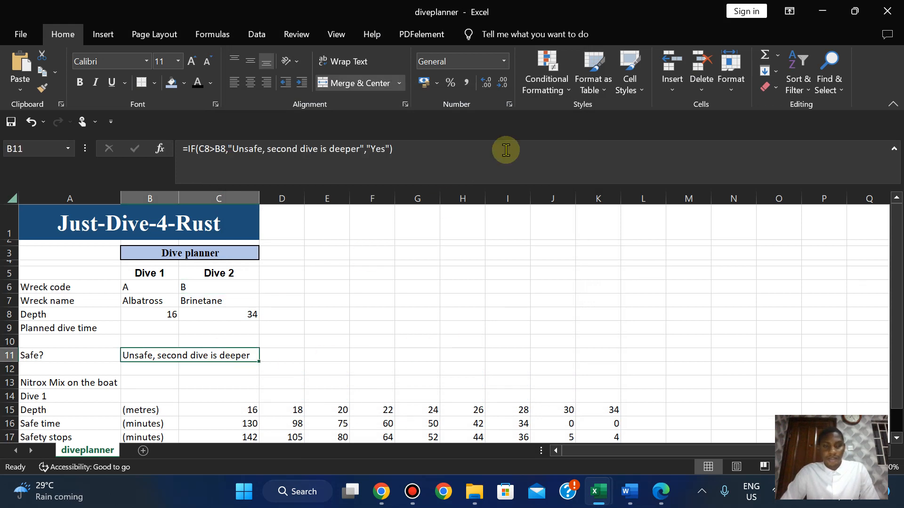
{"action": "left_click", "coordinate": [553, 90]}
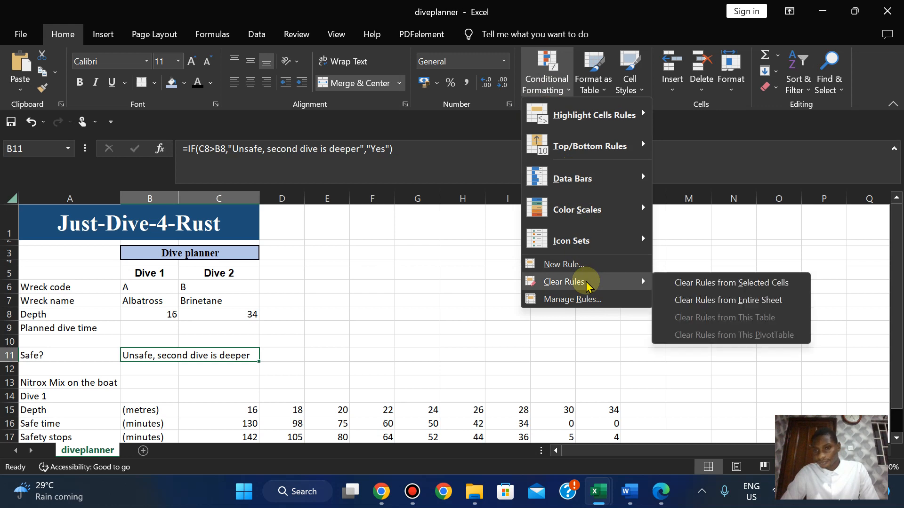
{"action": "left_click", "coordinate": [569, 301]}
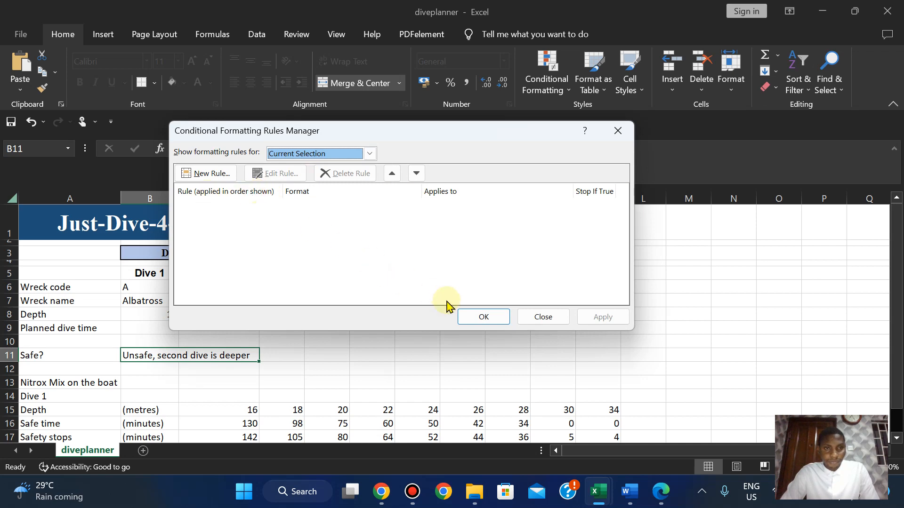
{"action": "left_click", "coordinate": [207, 174]}
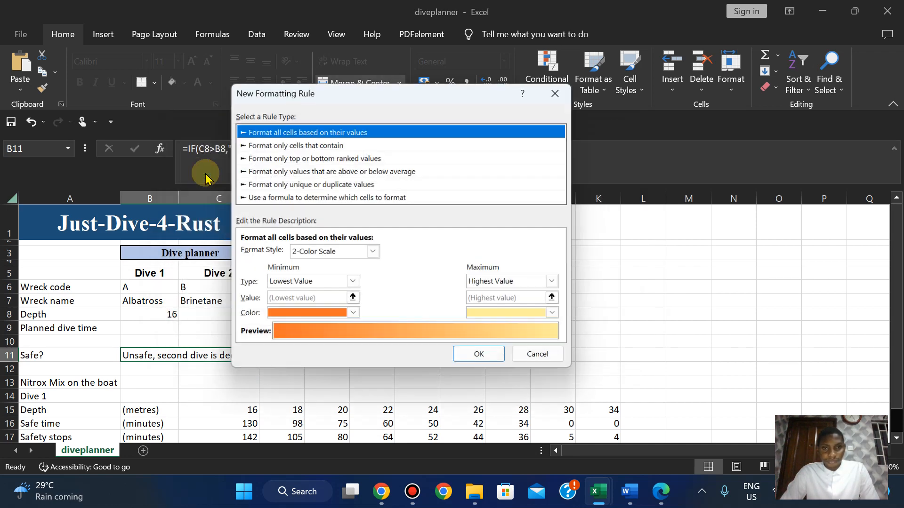
{"action": "left_click", "coordinate": [315, 145]}
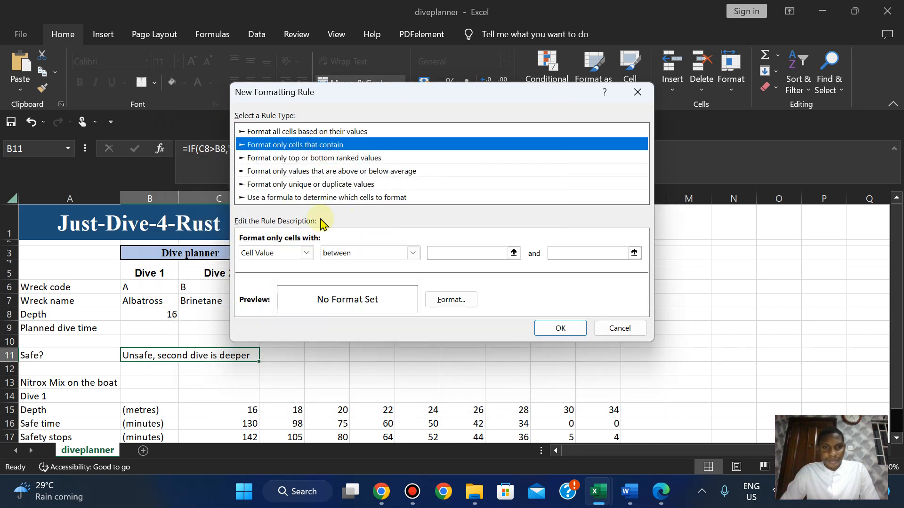
{"action": "left_click", "coordinate": [307, 253]}
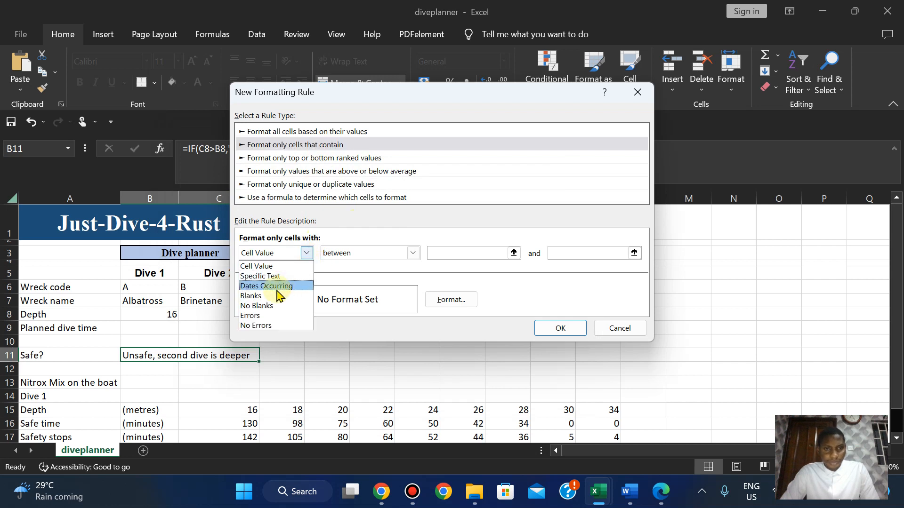
{"action": "left_click", "coordinate": [271, 277]}
{"action": "left_click", "coordinate": [450, 254]}
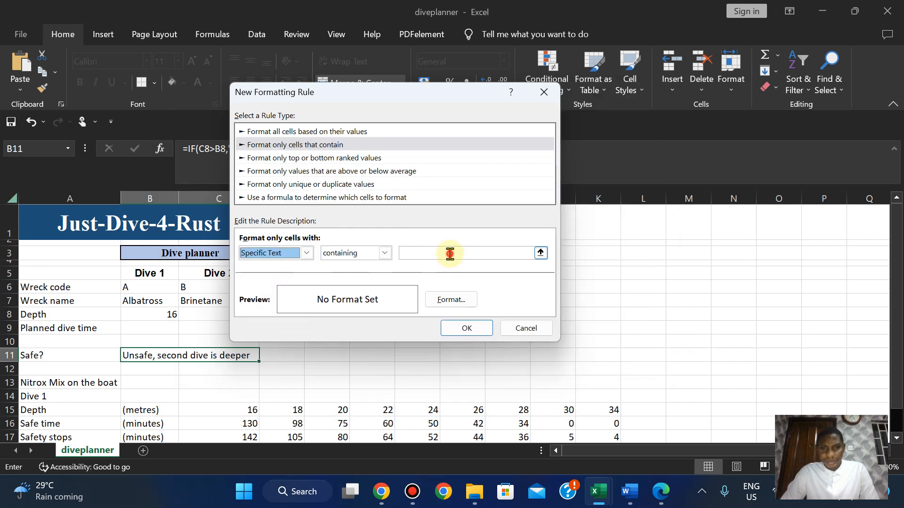
{"action": "type", "text": "Unsafe, second dive is deeper"}
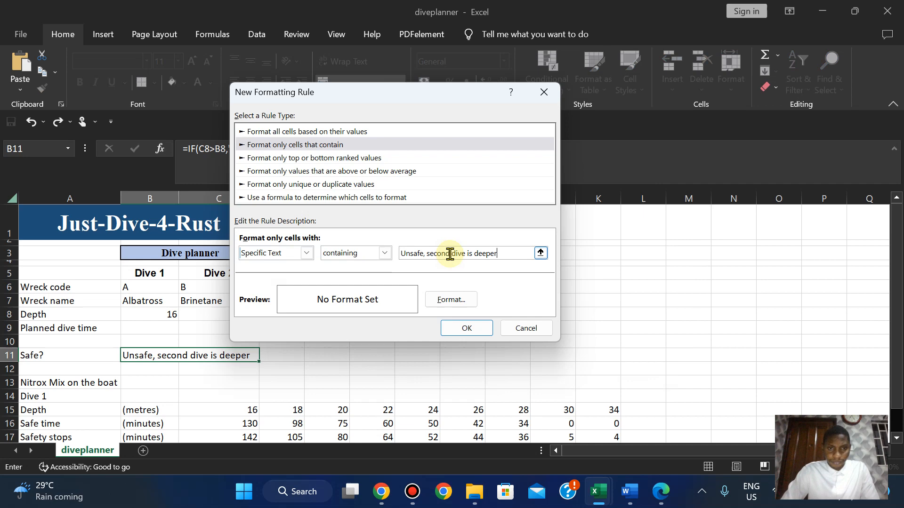
Format the rule with red fill and white font, then apply and save it.
{"action": "left_click", "coordinate": [443, 301]}
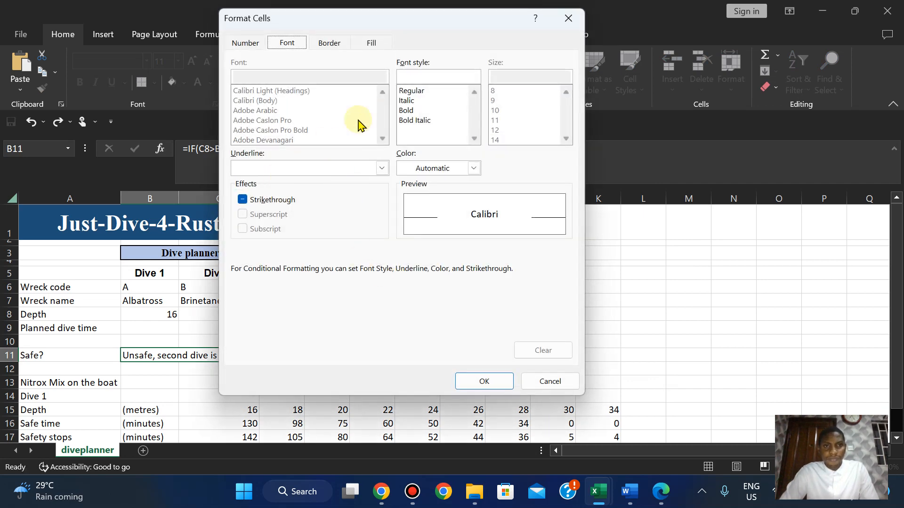
{"action": "left_click", "coordinate": [368, 43]}
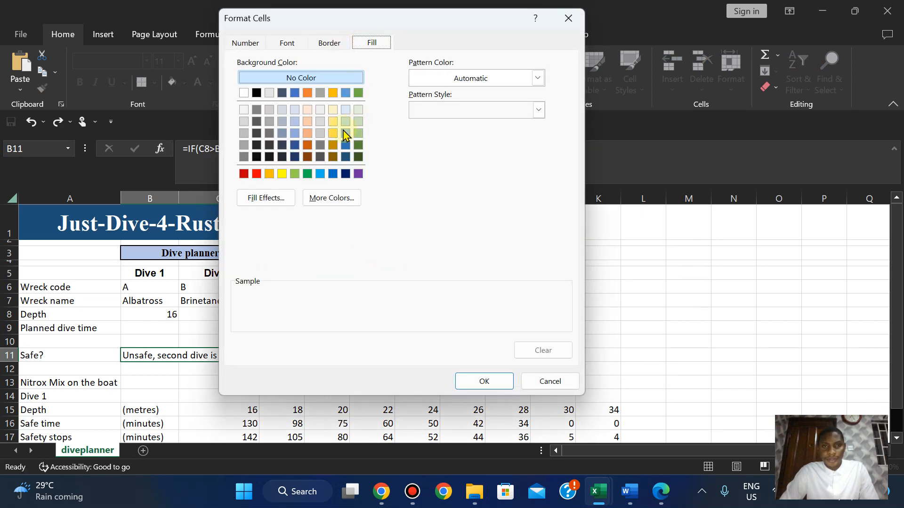
{"action": "left_click", "coordinate": [257, 174]}
{"action": "left_click", "coordinate": [289, 42]}
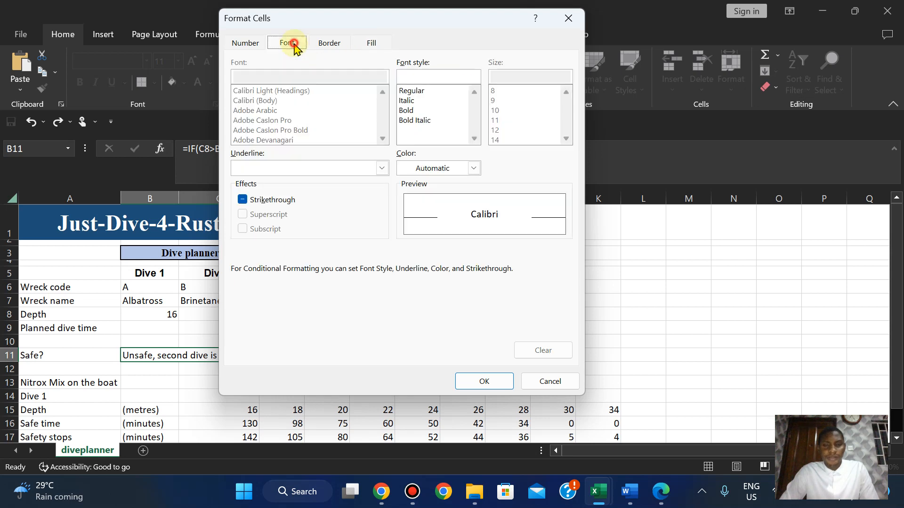
{"action": "left_click", "coordinate": [472, 170]}
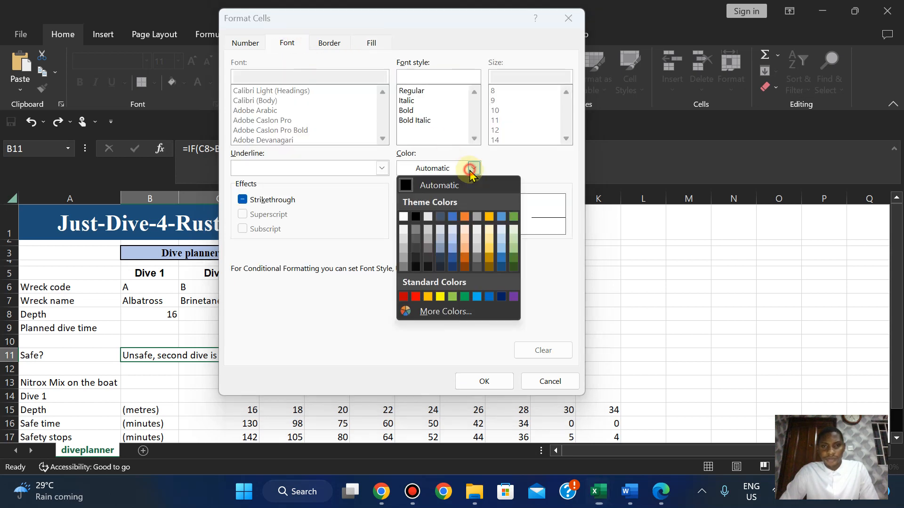
{"action": "left_click", "coordinate": [403, 216]}
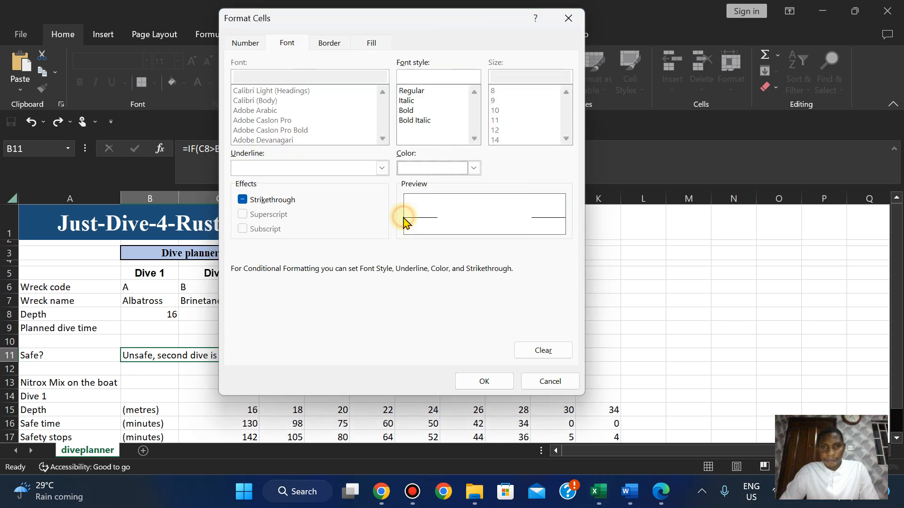
{"action": "left_click", "coordinate": [468, 383]}
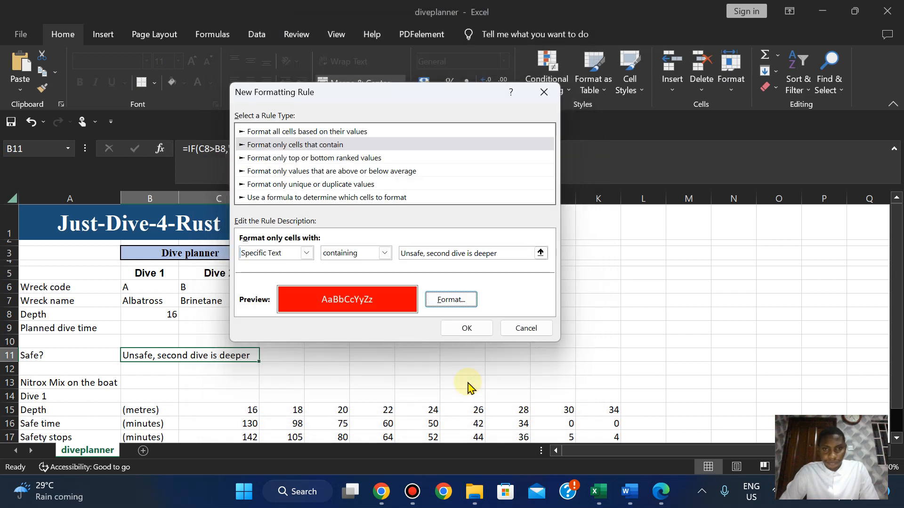
{"action": "left_click", "coordinate": [507, 252]}
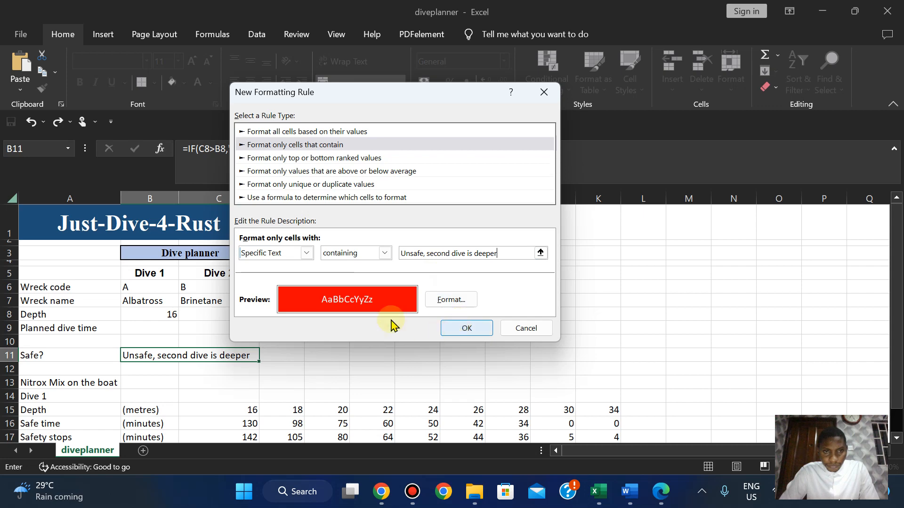
{"action": "left_click", "coordinate": [465, 329]}
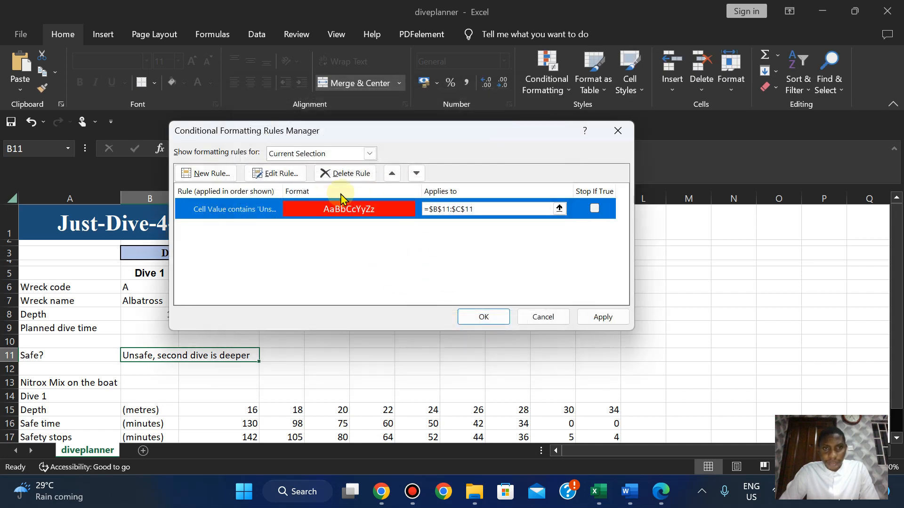
{"action": "left_click", "coordinate": [603, 318]}
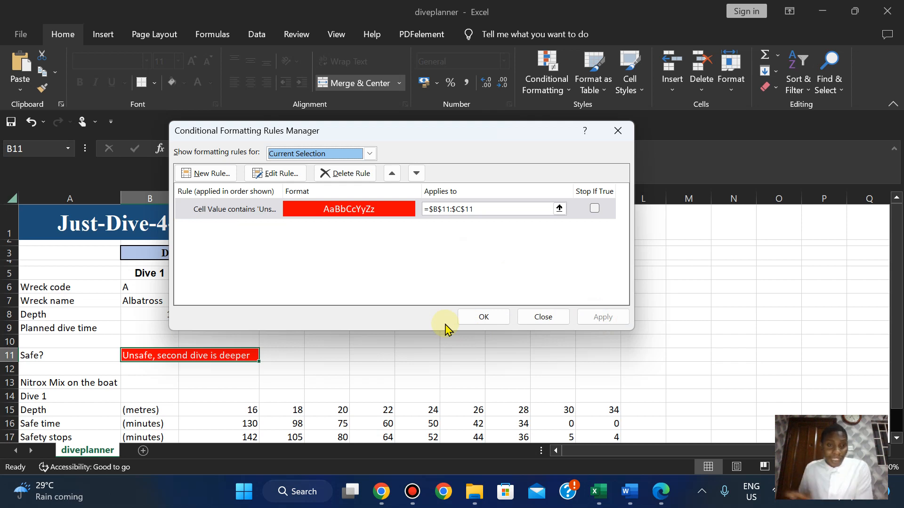
{"action": "left_click", "coordinate": [483, 316]}
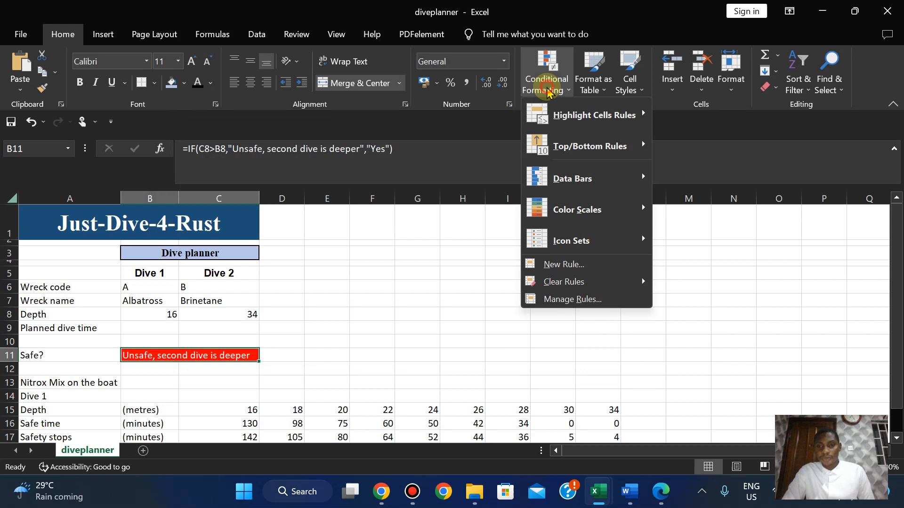
Discard an extra new rule and recheck the existing rules in the Rules Manager.
{"action": "left_click", "coordinate": [551, 264]}
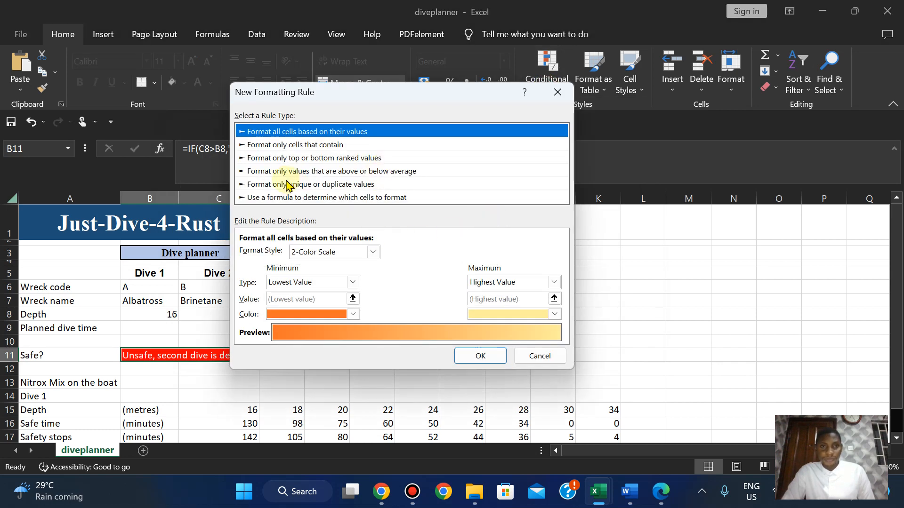
{"action": "left_click", "coordinate": [319, 146]}
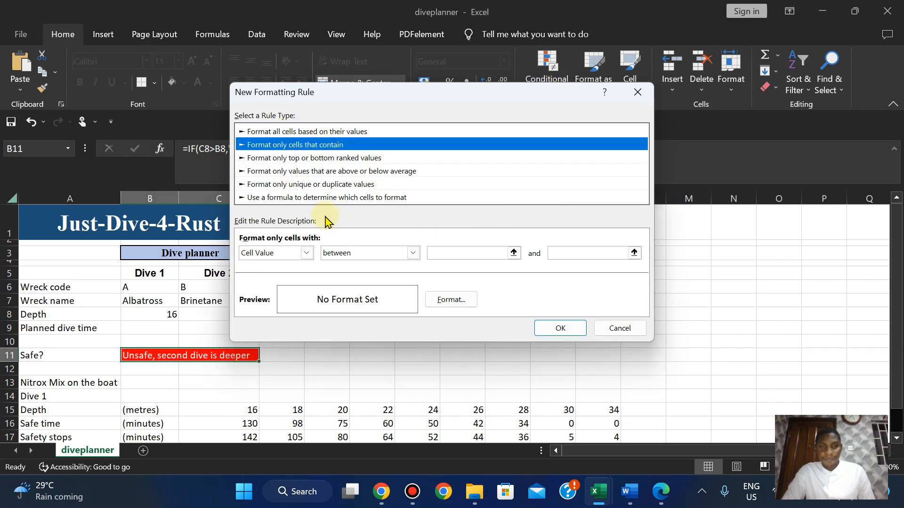
{"action": "left_click", "coordinate": [621, 329]}
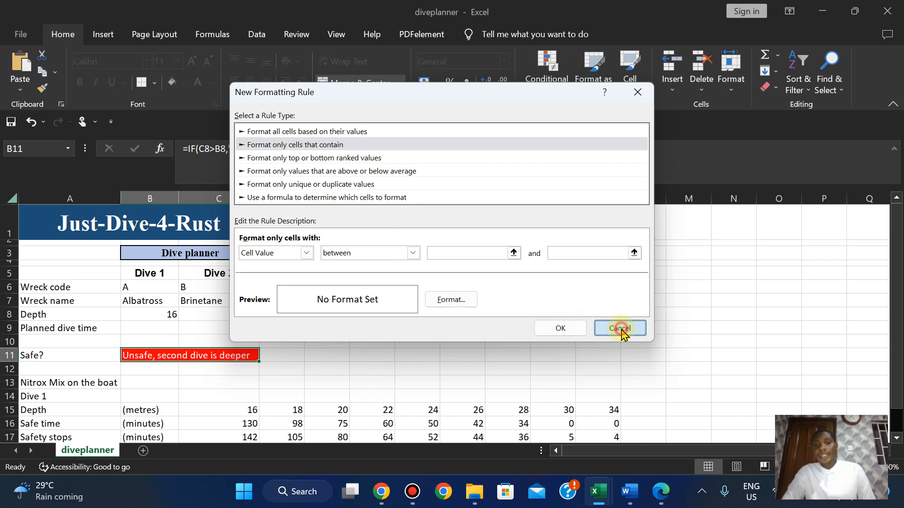
{"action": "left_click", "coordinate": [550, 91]}
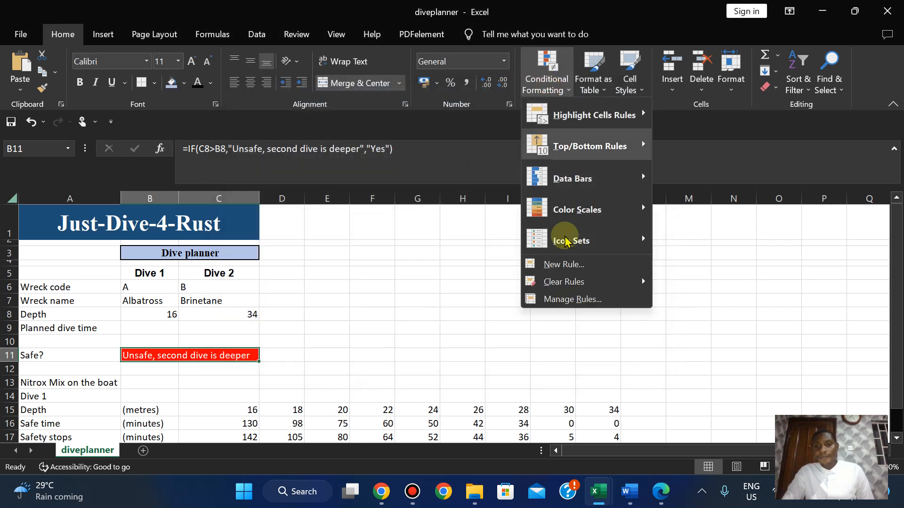
{"action": "left_click", "coordinate": [567, 301]}
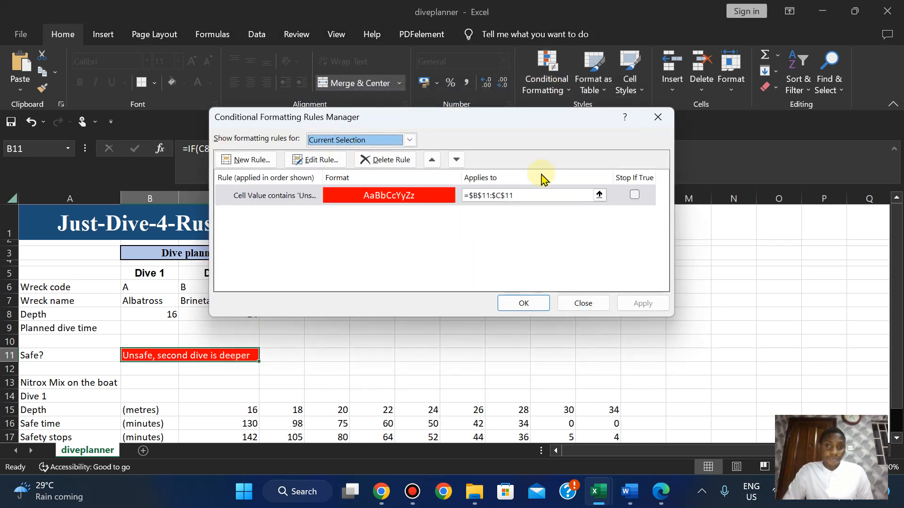
{"action": "left_click", "coordinate": [581, 303]}
Test wreck code X in C6, restore B, then test X in B6.
{"action": "left_click", "coordinate": [183, 288]}
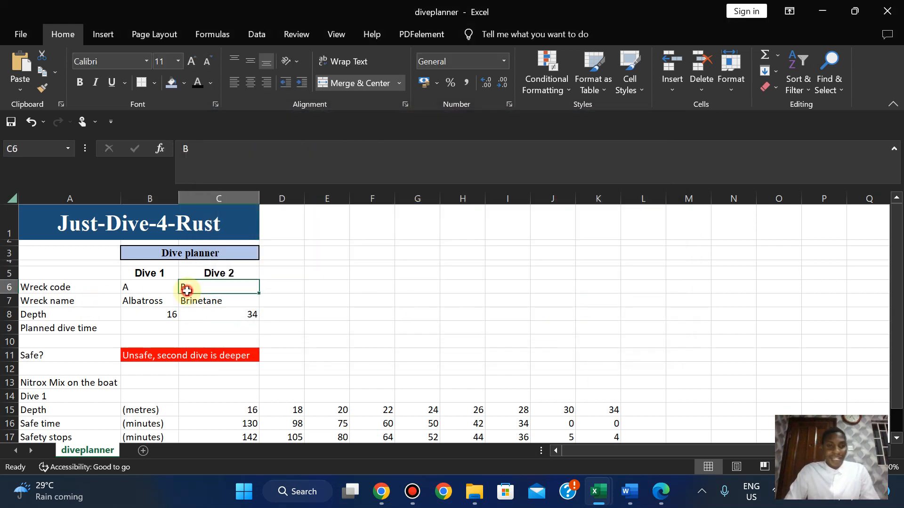
{"action": "type", "text": "X"}
{"action": "key", "text": "Return"}
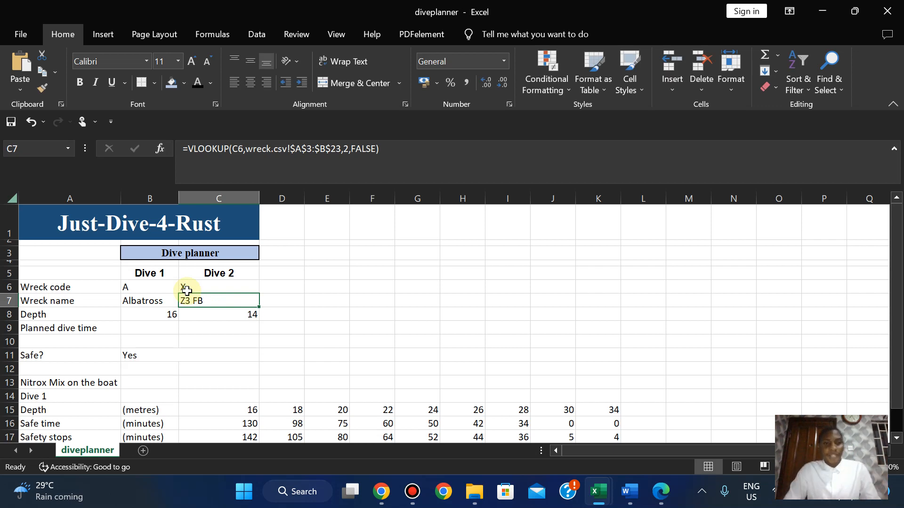
{"action": "left_click", "coordinate": [190, 286]}
{"action": "type", "text": "B"}
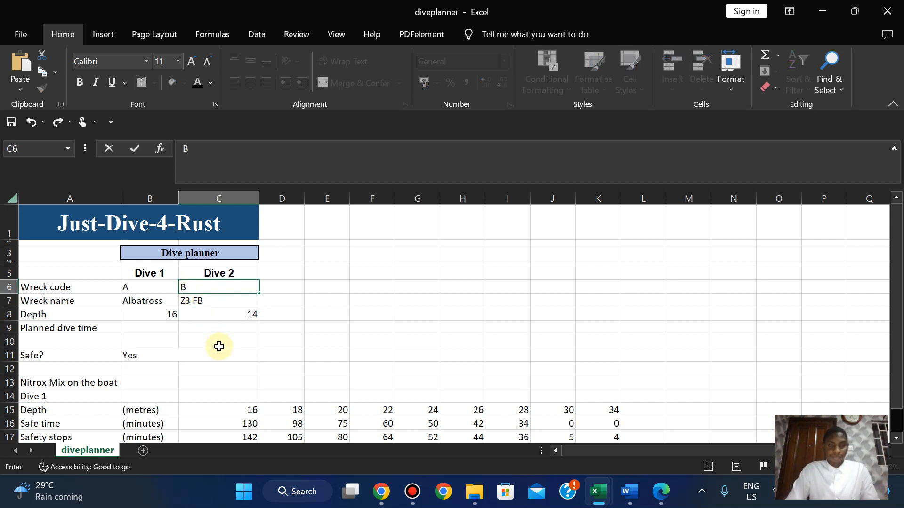
{"action": "key", "text": "Return"}
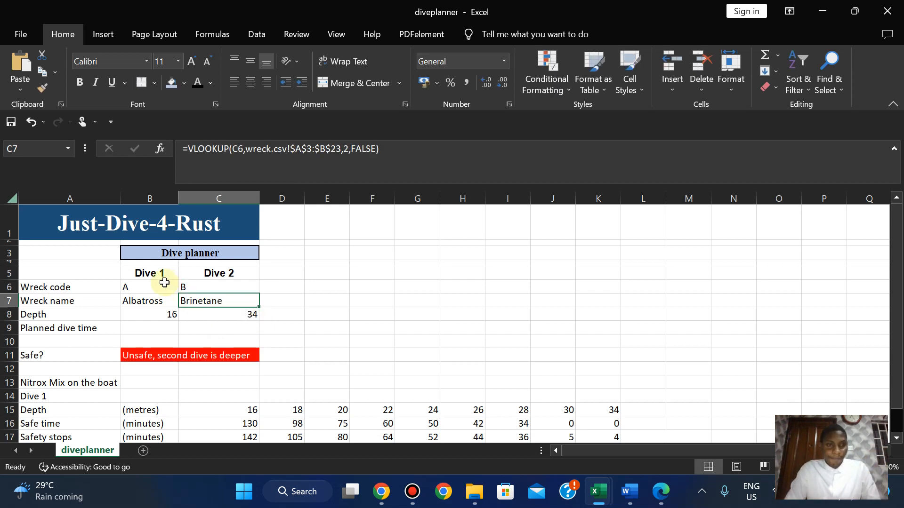
{"action": "left_click", "coordinate": [131, 289]}
{"action": "type", "text": "X"}
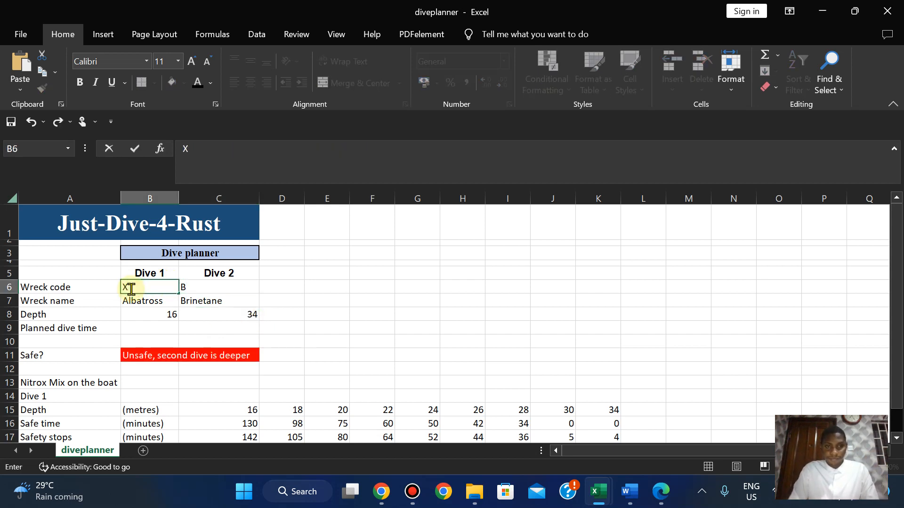
{"action": "key", "text": "Return"}
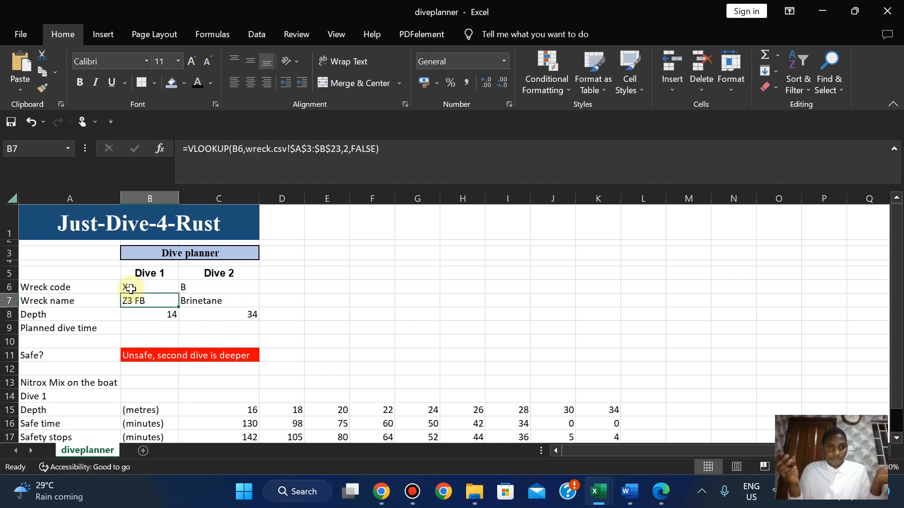
Try Dive 1 wreck codes C, E and Z in B6.
{"action": "left_click", "coordinate": [139, 287]}
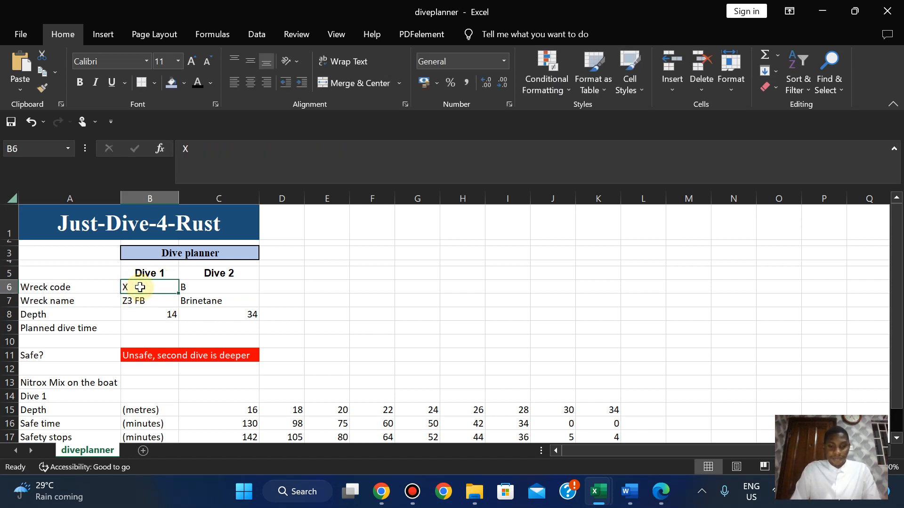
{"action": "type", "text": "C"}
{"action": "key", "text": "Return"}
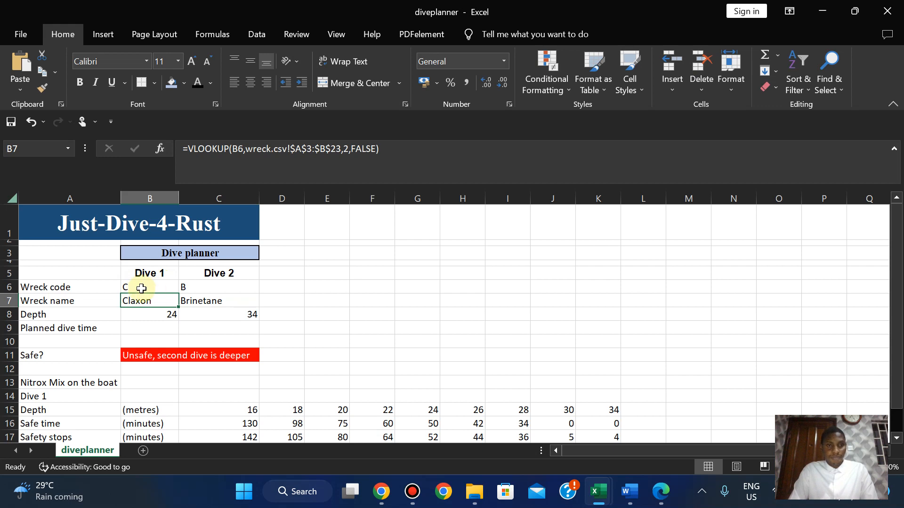
{"action": "left_click", "coordinate": [141, 288]}
{"action": "type", "text": "E"}
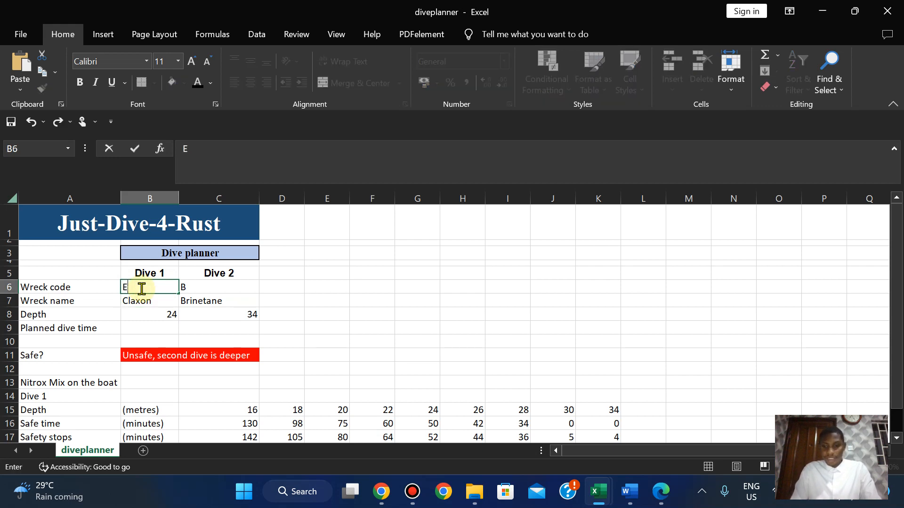
{"action": "key", "text": "Return"}
{"action": "left_click", "coordinate": [141, 289]}
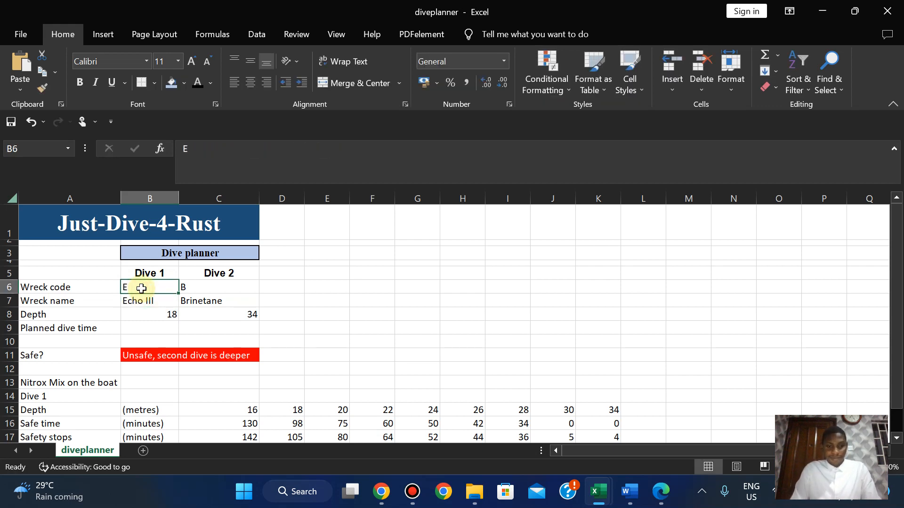
{"action": "type", "text": "Z"}
{"action": "key", "text": "Return"}
Check codes in the wreck workbook, then enter J, B and finally A in B6.
{"action": "left_click", "coordinate": [141, 289]}
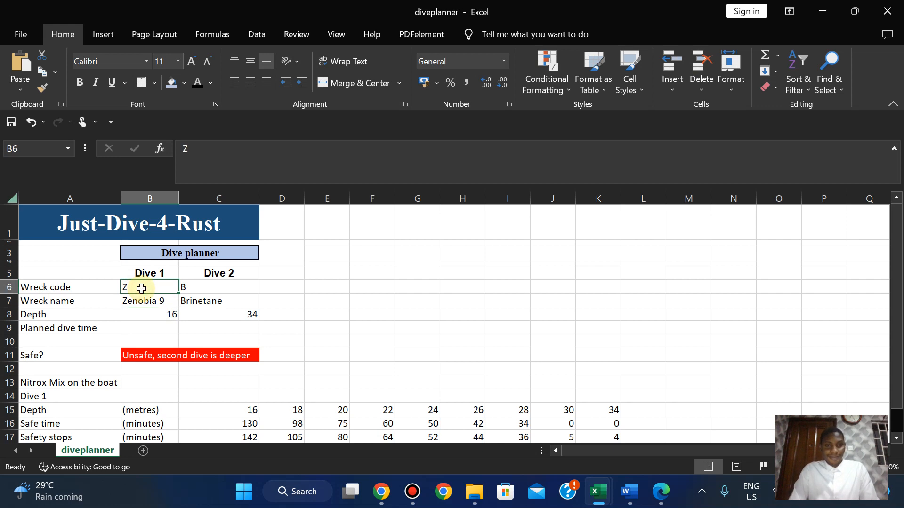
{"action": "mouse_move", "coordinate": [602, 504]}
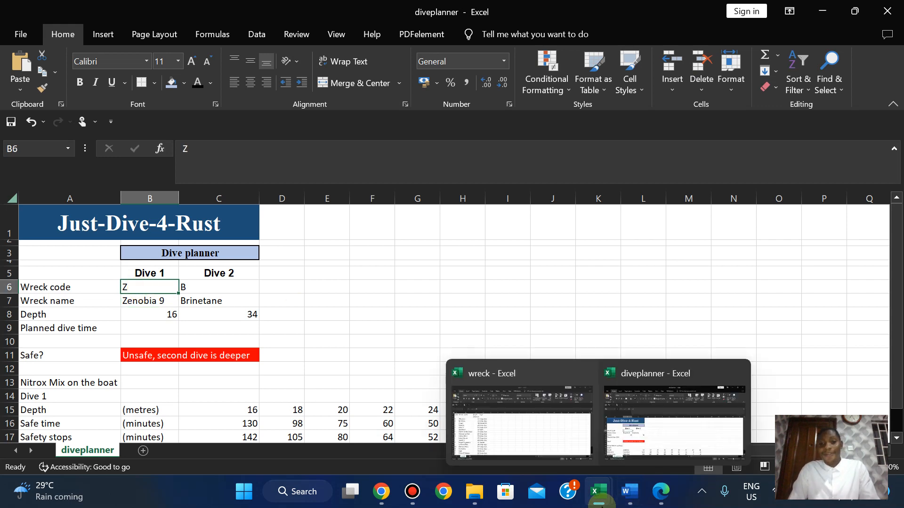
{"action": "left_click", "coordinate": [541, 431]}
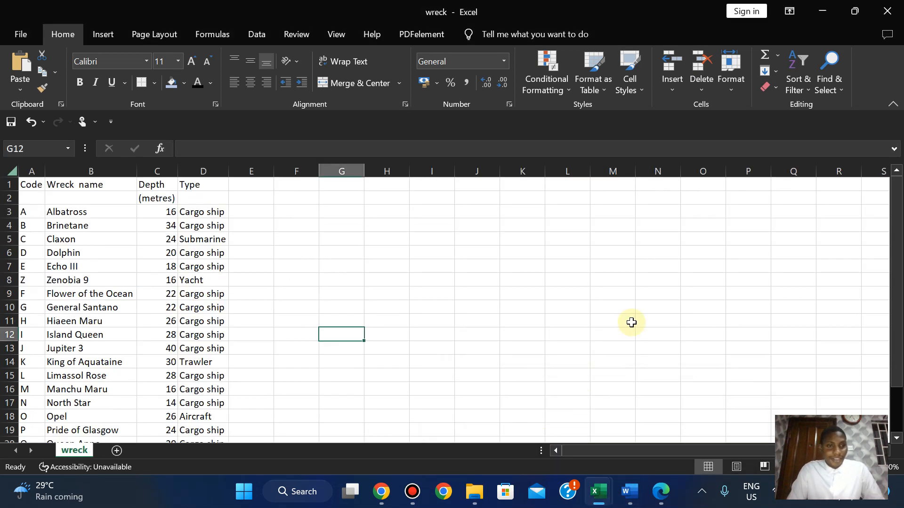
{"action": "mouse_move", "coordinate": [598, 492]}
{"action": "left_click", "coordinate": [644, 395]}
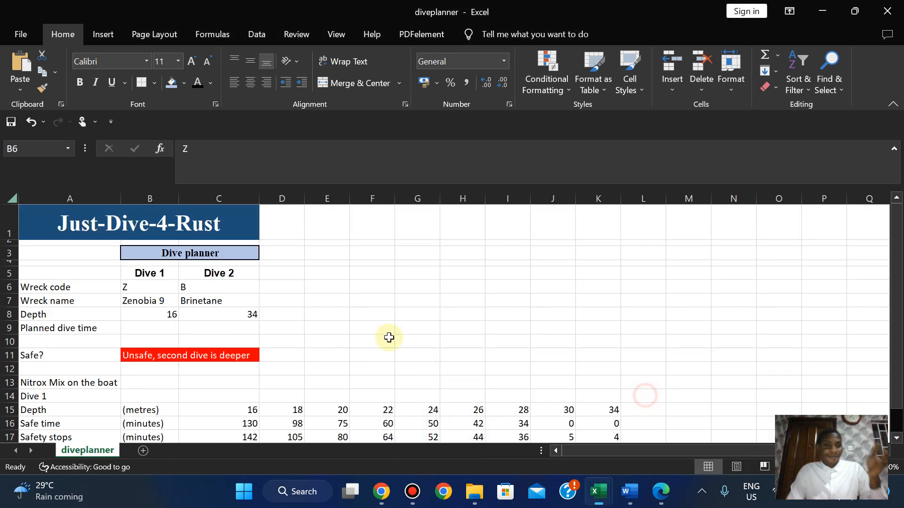
{"action": "type", "text": "J"}
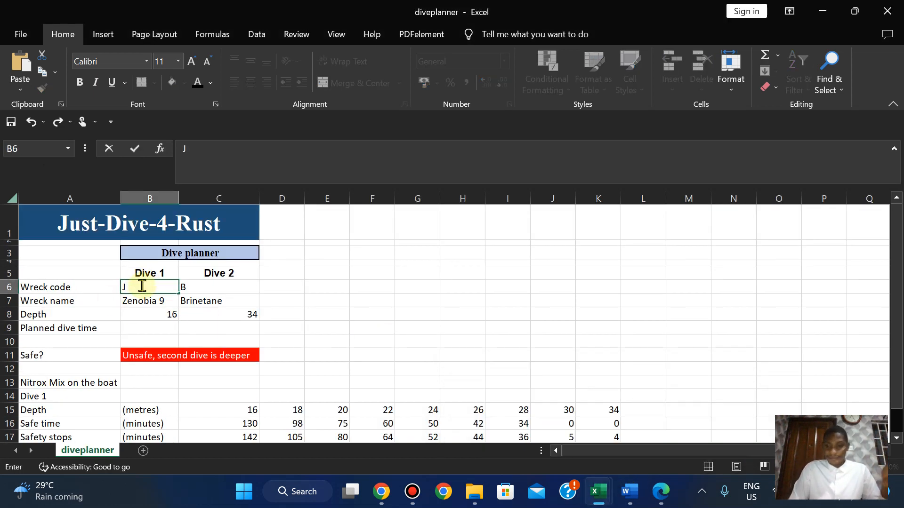
{"action": "key", "text": "Return"}
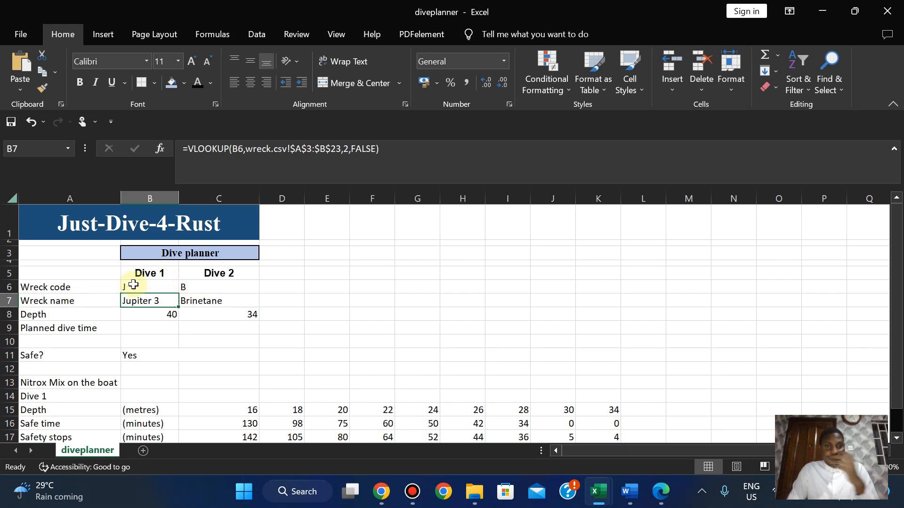
{"action": "left_click", "coordinate": [132, 285]}
{"action": "type", "text": "B"}
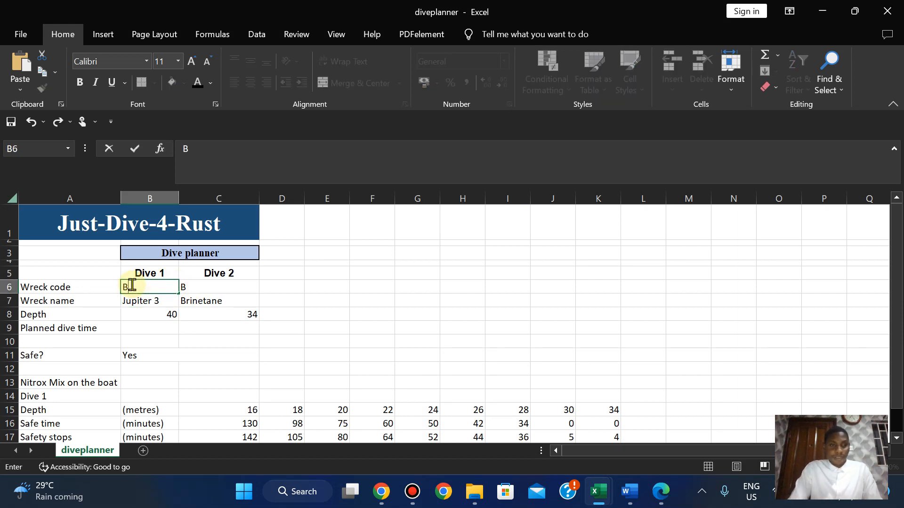
{"action": "key", "text": "Return"}
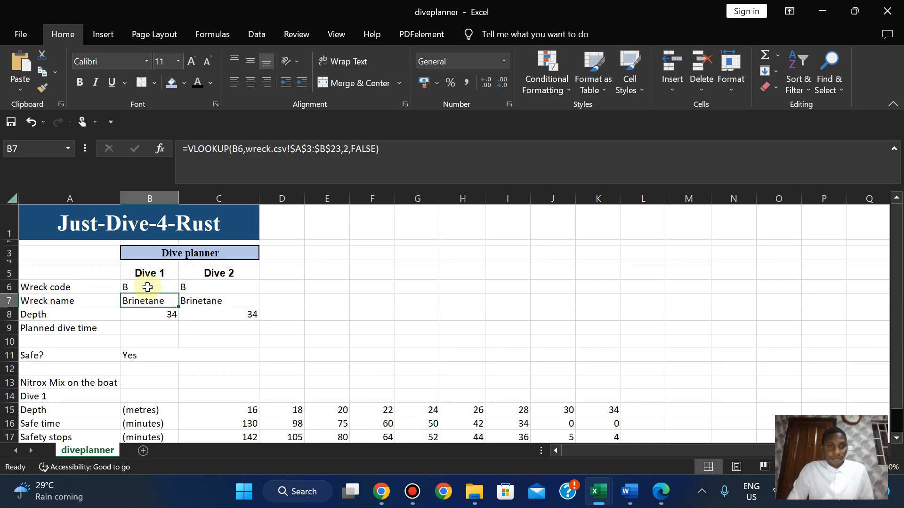
{"action": "left_click", "coordinate": [147, 288]}
{"action": "type", "text": "A"}
{"action": "key", "text": "Return"}
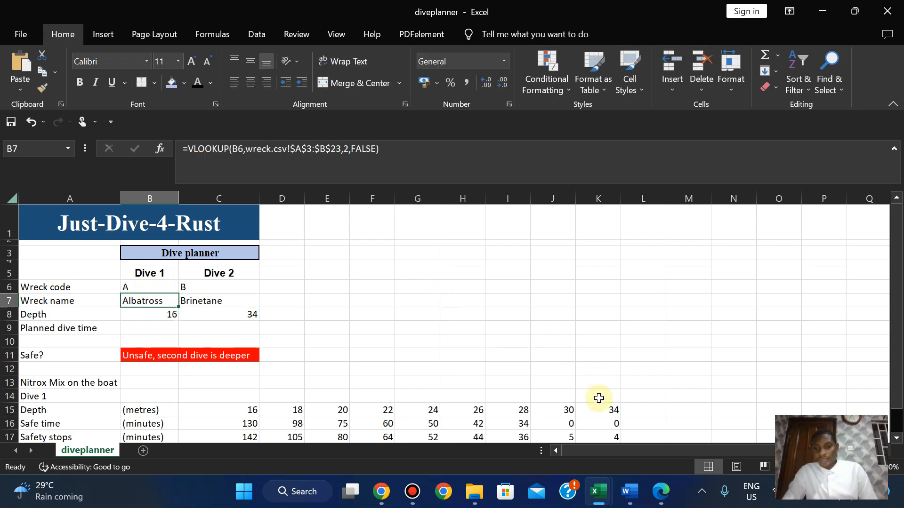
Highlight question 6, from 'Merge' to '[8]', in green and return to the diveplanner.
{"action": "left_click", "coordinate": [661, 499]}
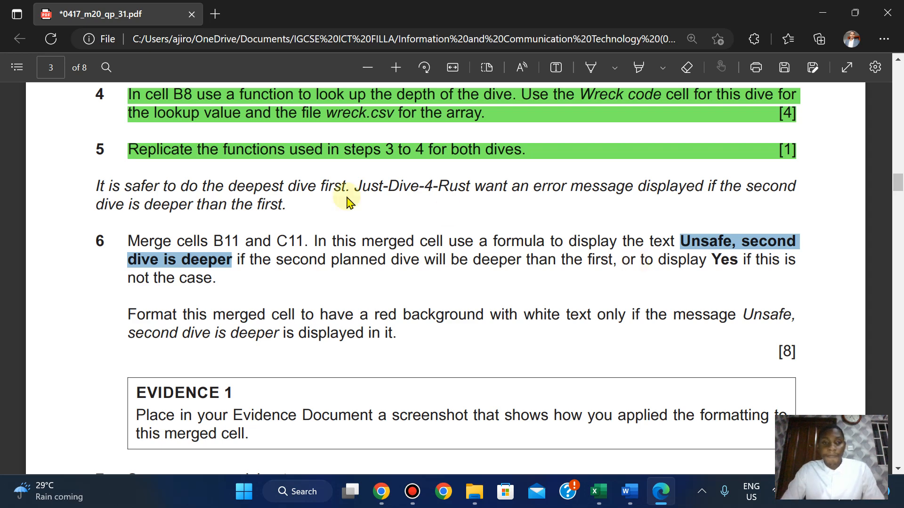
{"action": "left_click_drag", "start_coordinate": [130, 241], "coordinate": [794, 345]}
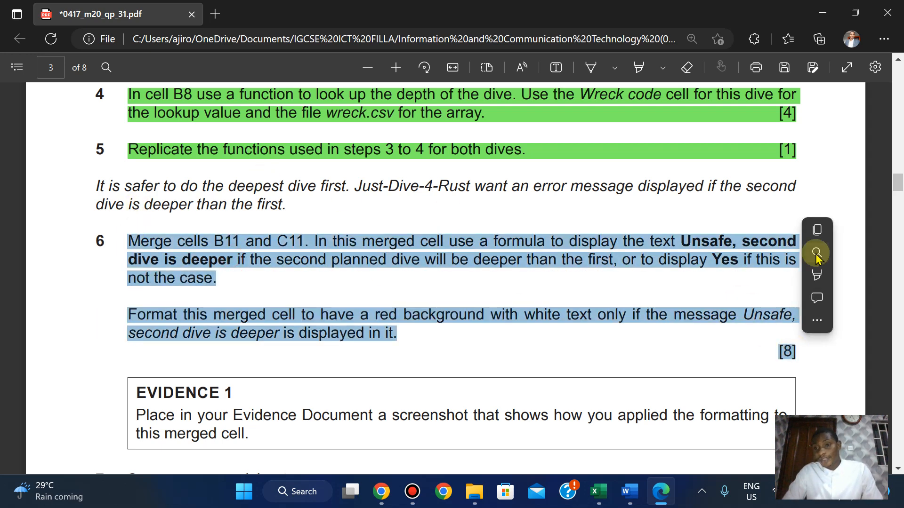
{"action": "mouse_move", "coordinate": [812, 280]}
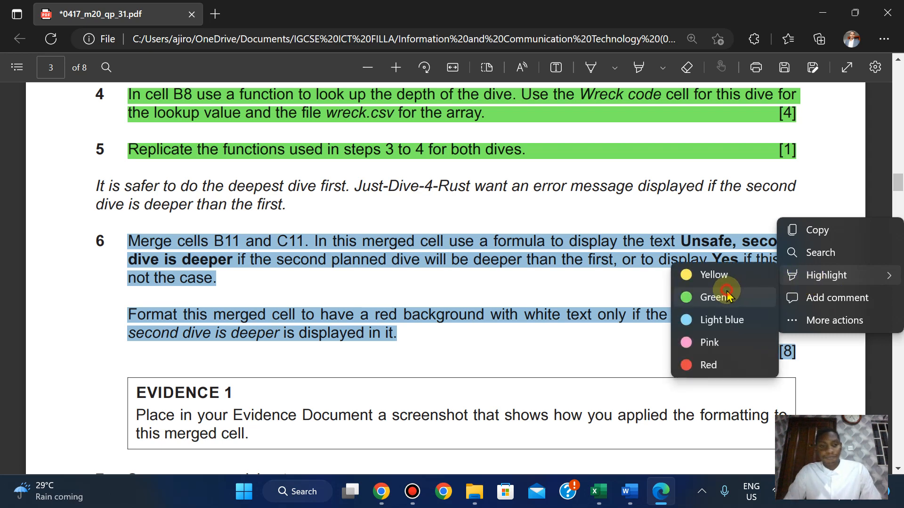
{"action": "left_click", "coordinate": [713, 297]}
{"action": "scroll", "coordinate": [728, 295], "scroll_direction": "down", "scroll_amount": 3}
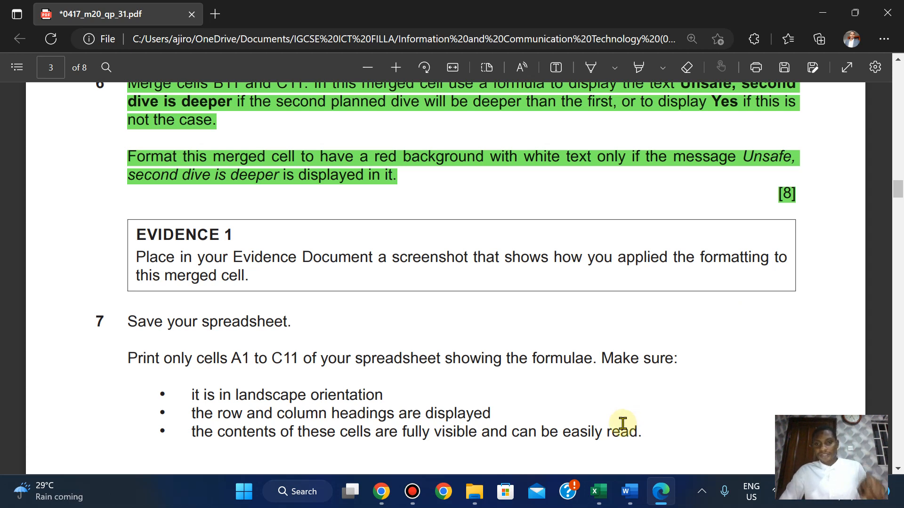
{"action": "mouse_move", "coordinate": [598, 491]}
{"action": "left_click", "coordinate": [673, 414]}
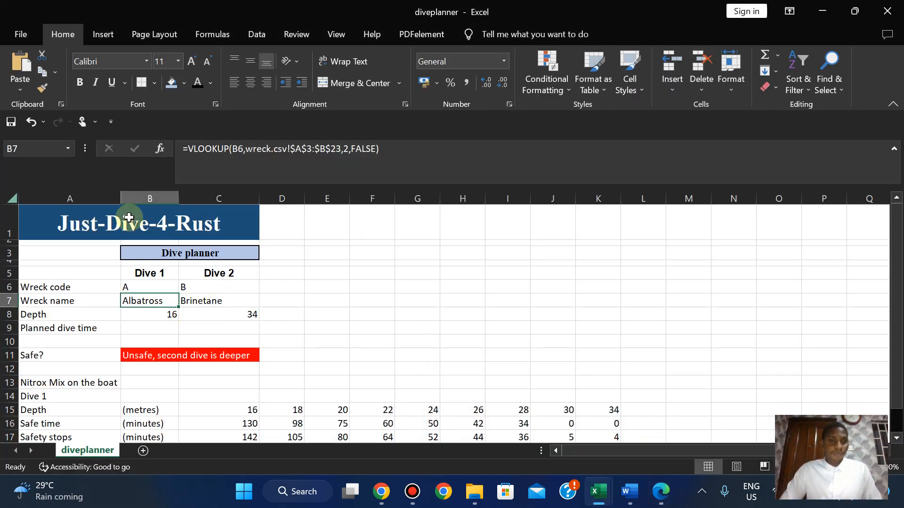
Show This Worksheet rules, delete the =$C$6 rule, and apply the change.
{"action": "left_click", "coordinate": [546, 88]}
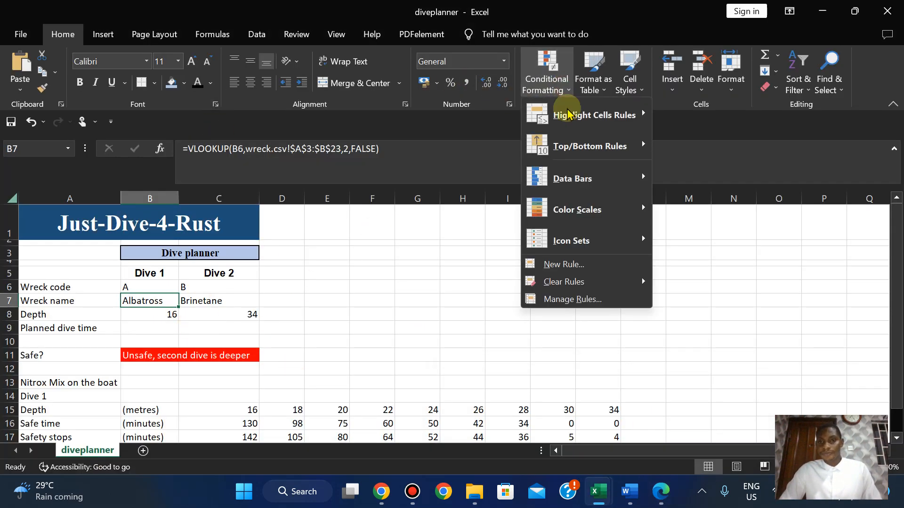
{"action": "left_click", "coordinate": [559, 301]}
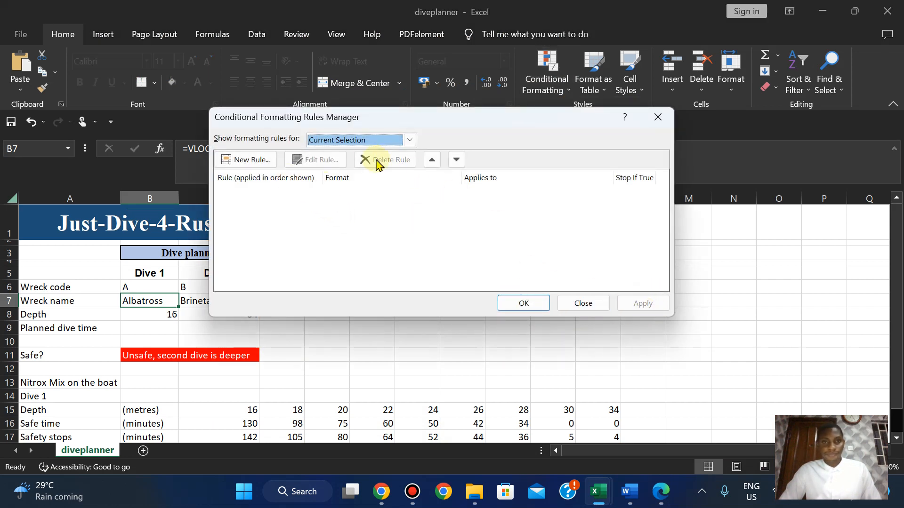
{"action": "left_click", "coordinate": [407, 142]}
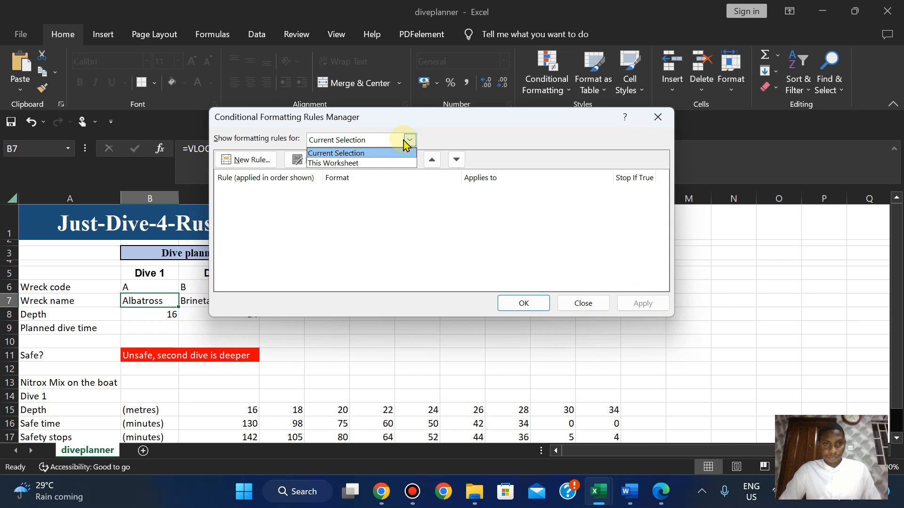
{"action": "left_click", "coordinate": [371, 164]}
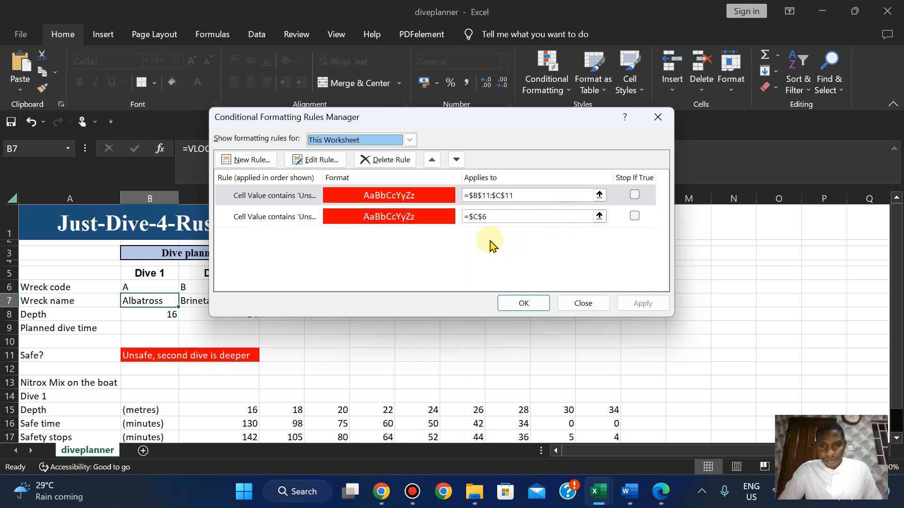
{"action": "left_click", "coordinate": [634, 216]}
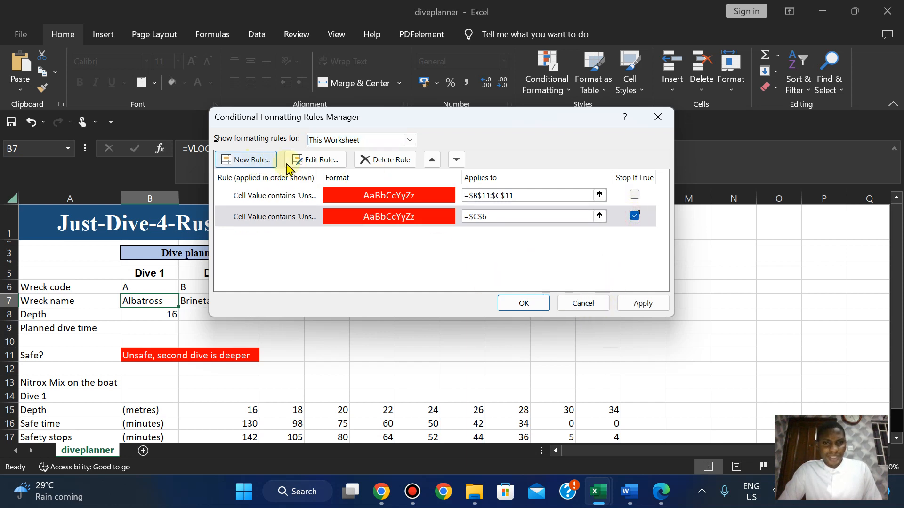
{"action": "left_click", "coordinate": [395, 165]}
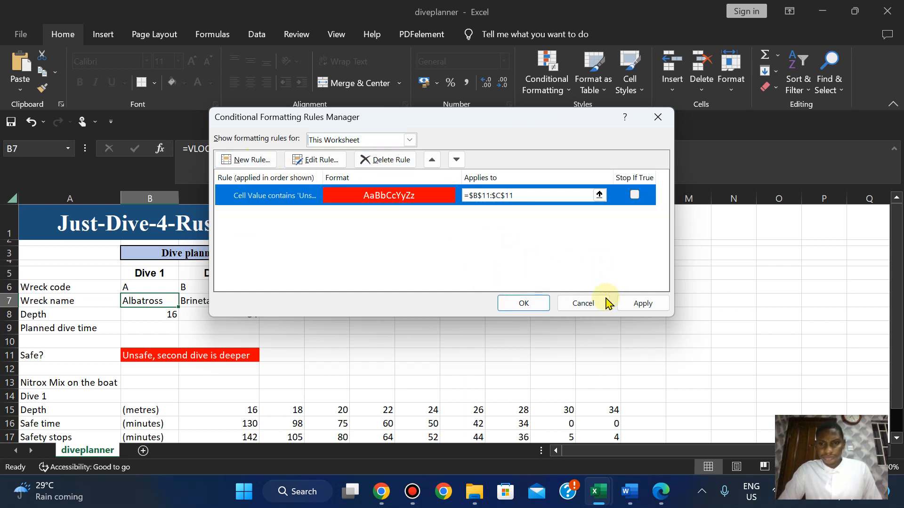
{"action": "left_click", "coordinate": [638, 305]}
{"action": "left_click", "coordinate": [519, 303]}
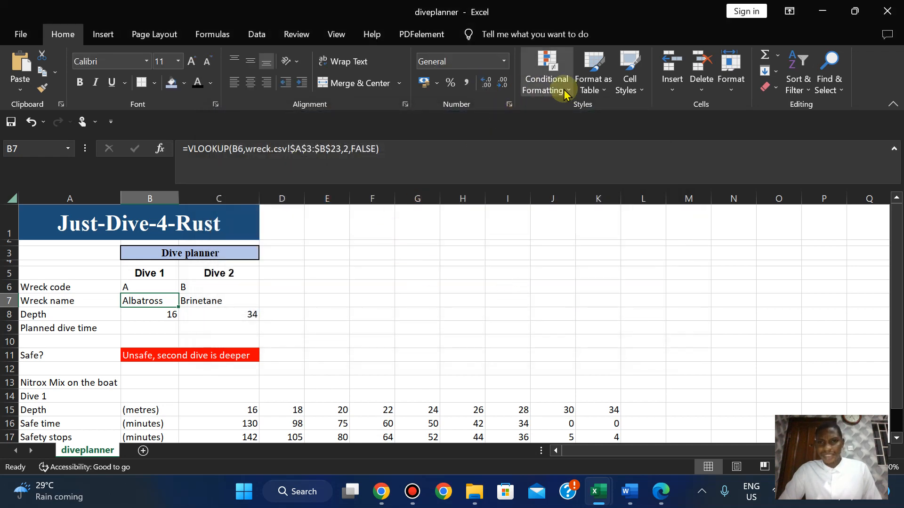
List This Worksheet rules and open the 'Unsafe, second dive is deeper' rule in Edit Formatting Rule.
{"action": "left_click", "coordinate": [546, 89]}
{"action": "left_click", "coordinate": [560, 299]}
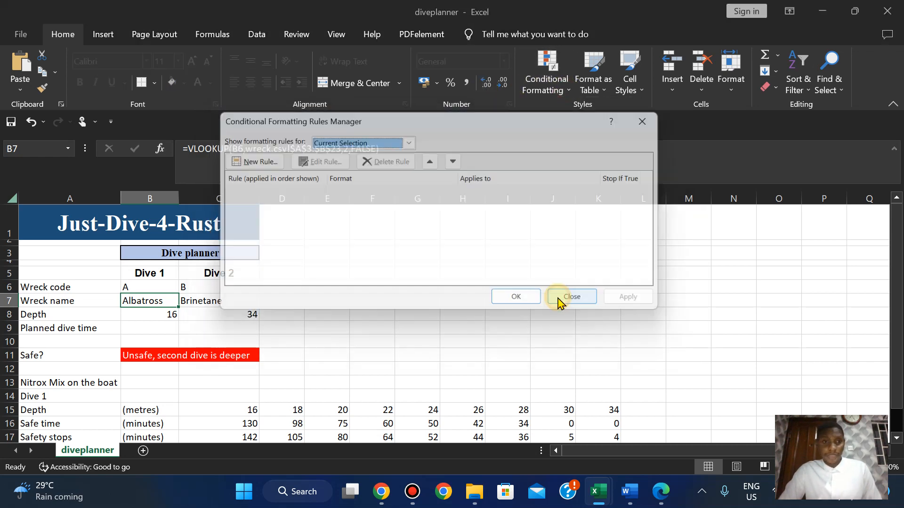
{"action": "left_click", "coordinate": [410, 140]}
{"action": "left_click", "coordinate": [371, 165]}
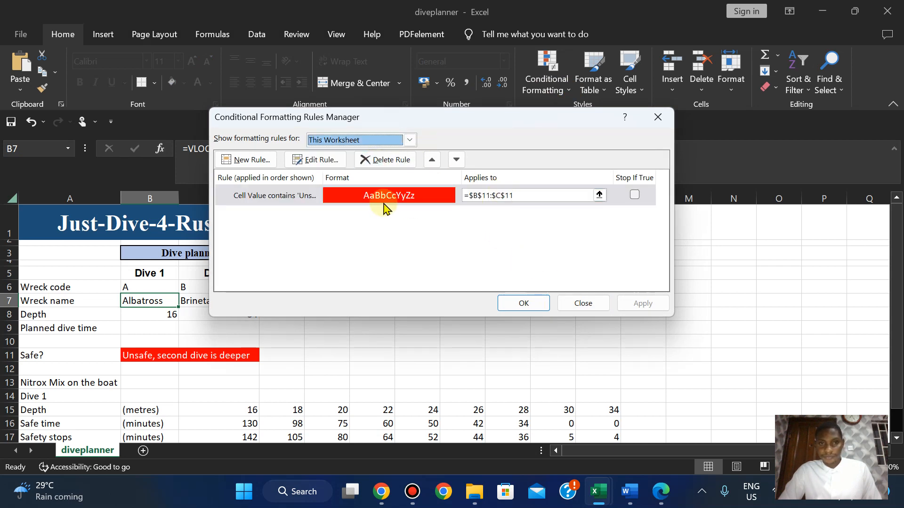
{"action": "left_click", "coordinate": [274, 197]}
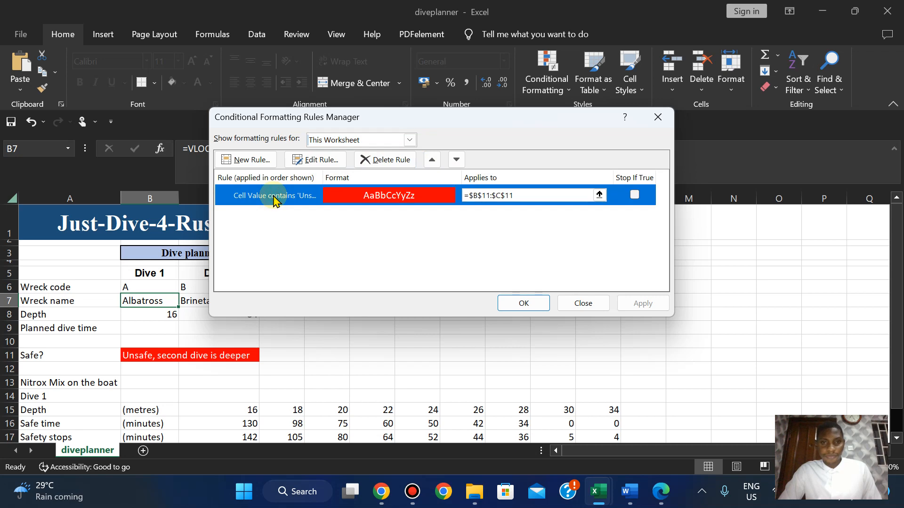
{"action": "double_click", "coordinate": [273, 197]}
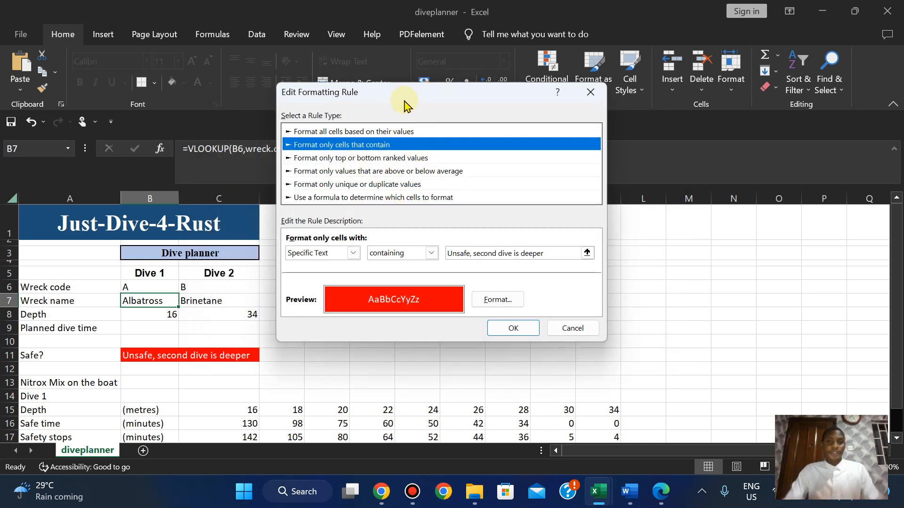
{"action": "left_click_drag", "start_coordinate": [404, 102], "coordinate": [390, 179]}
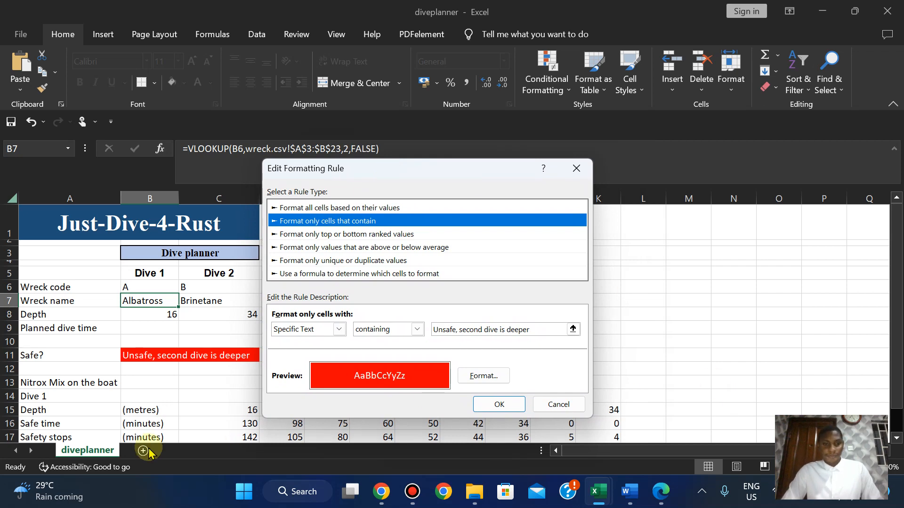
Launch Snipping Tool via Start search and capture the sheet with the rule dialog.
{"action": "left_click", "coordinate": [248, 504]}
{"action": "type", "text": "SNI"}
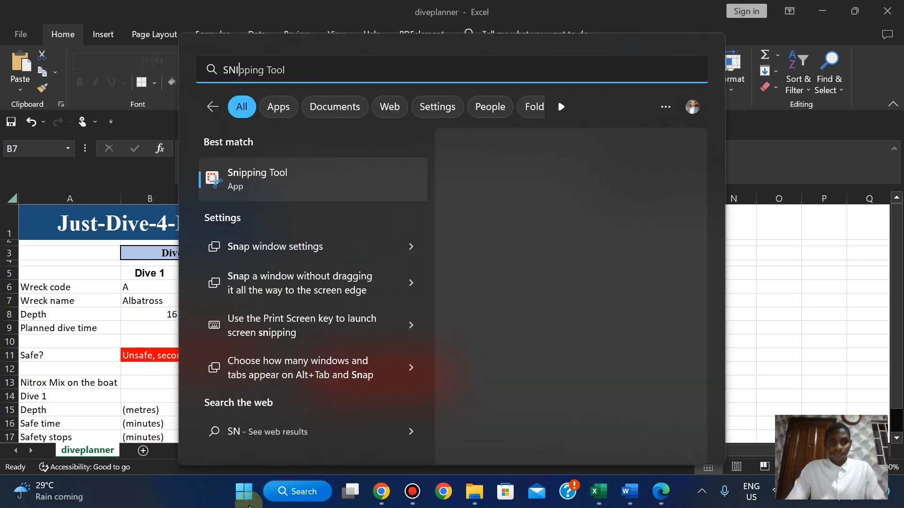
{"action": "left_click", "coordinate": [495, 281]}
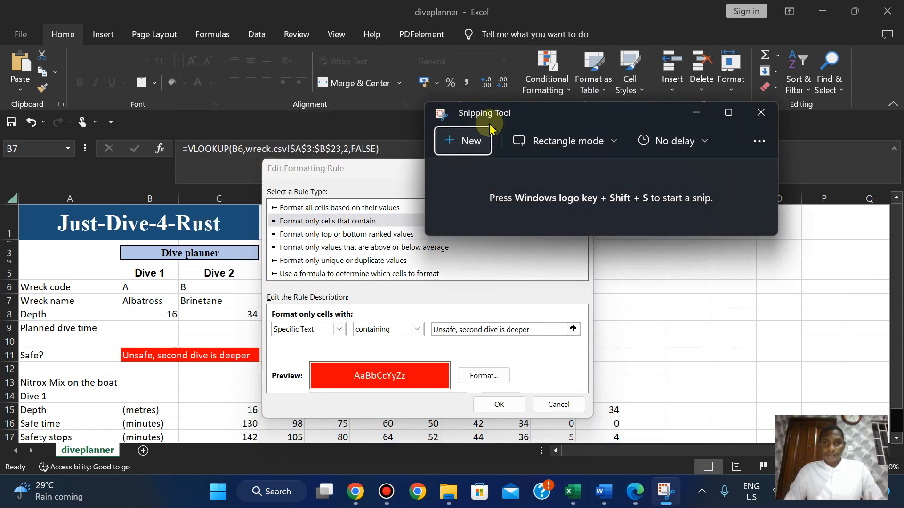
{"action": "left_click", "coordinate": [468, 140]}
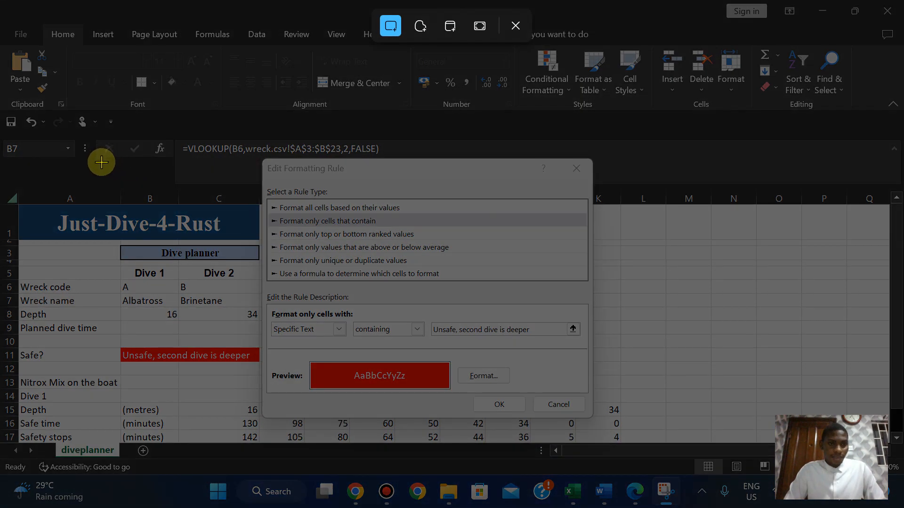
{"action": "left_click_drag", "start_coordinate": [102, 166], "coordinate": [585, 411]}
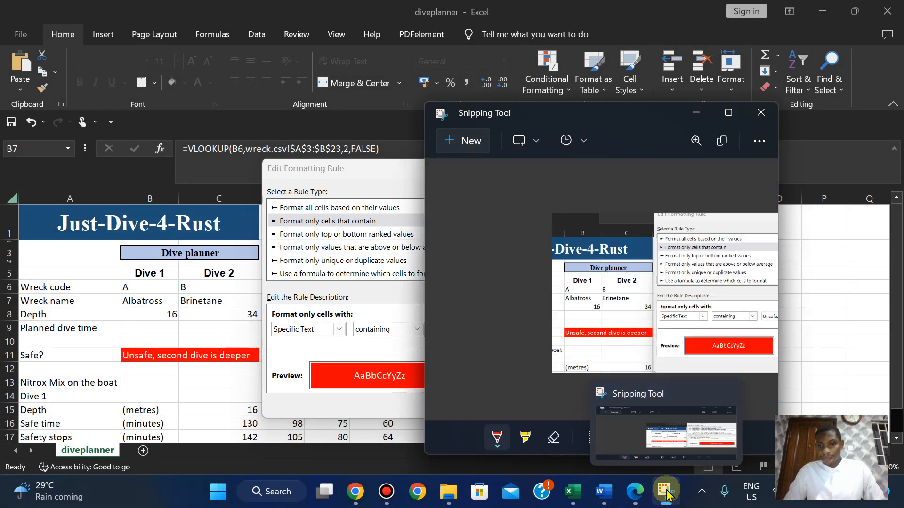
Recapture a larger area including the formula bar, then return to the question paper.
{"action": "left_click", "coordinate": [463, 141]}
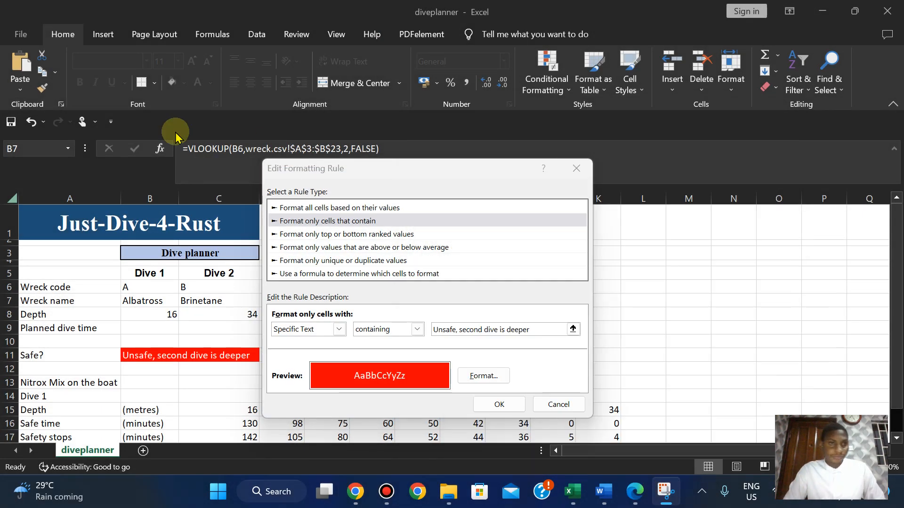
{"action": "left_click_drag", "start_coordinate": [90, 139], "coordinate": [598, 426]}
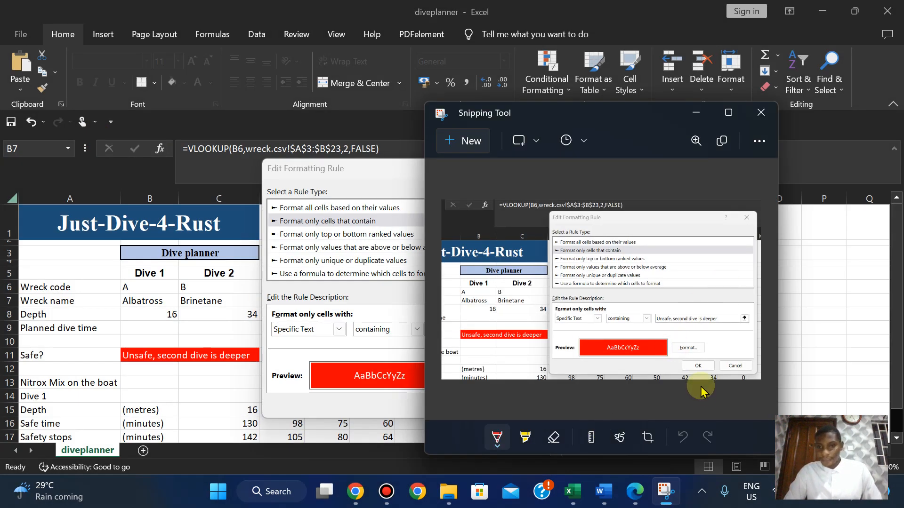
{"action": "left_click", "coordinate": [636, 499]}
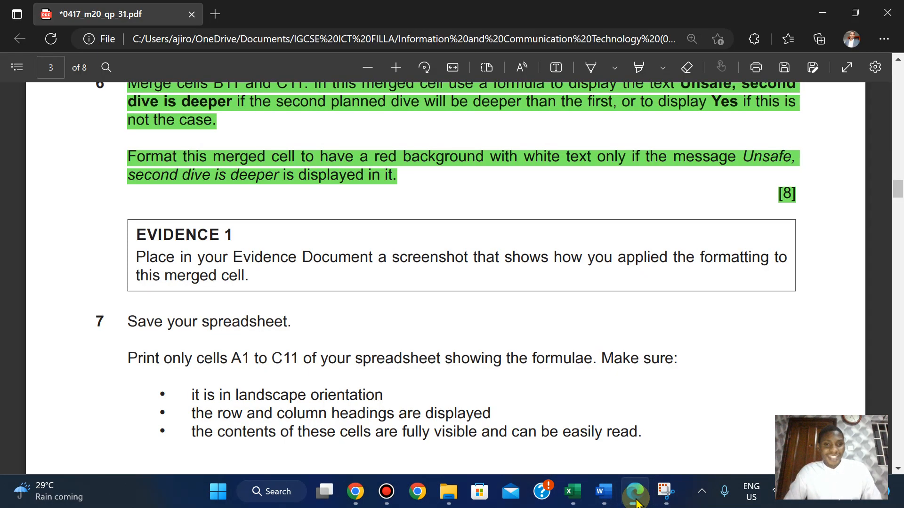
Open the M20_Evidence2023 document from the exam files folder.
{"action": "mouse_move", "coordinate": [448, 491]}
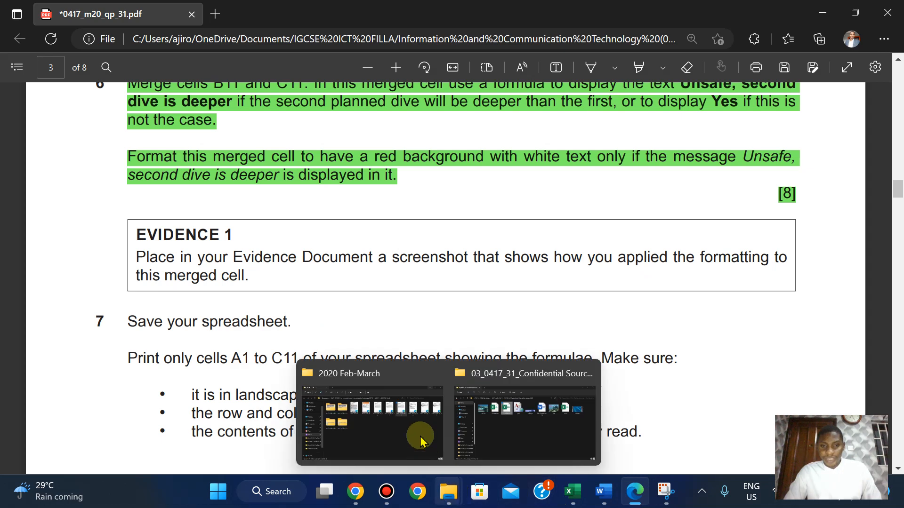
{"action": "left_click", "coordinate": [548, 410]}
{"action": "double_click", "coordinate": [560, 146]}
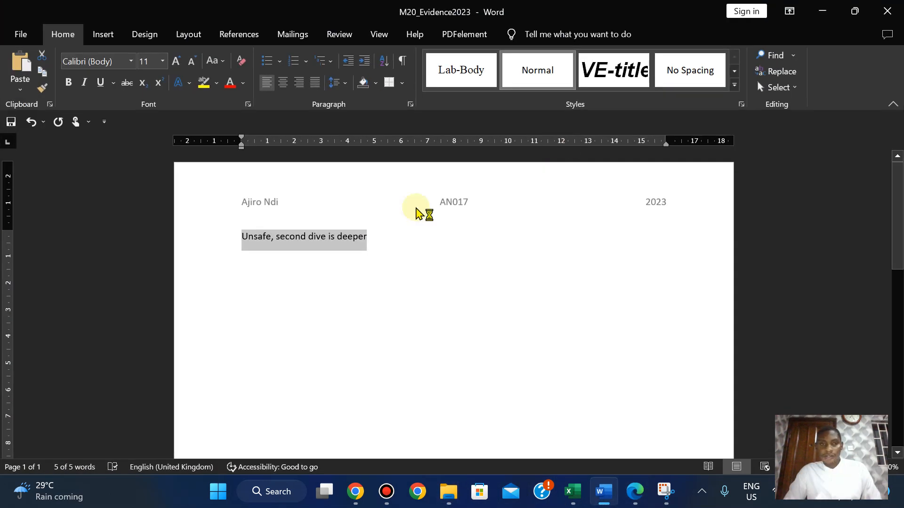
Replace the old line with a bold 'EVIDENCE 1 HERE' heading and paste the rule screenshot below it.
{"action": "key", "text": "Delete"}
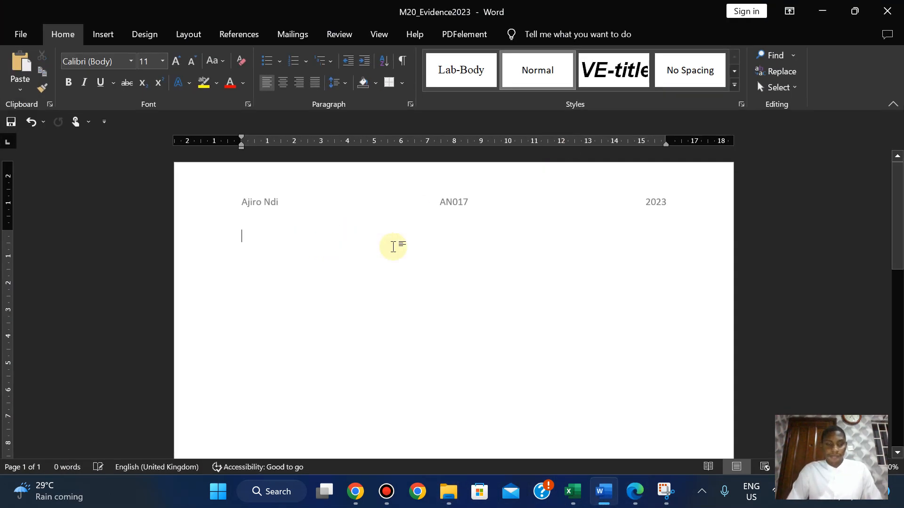
{"action": "type", "text": "EVIDEN"}
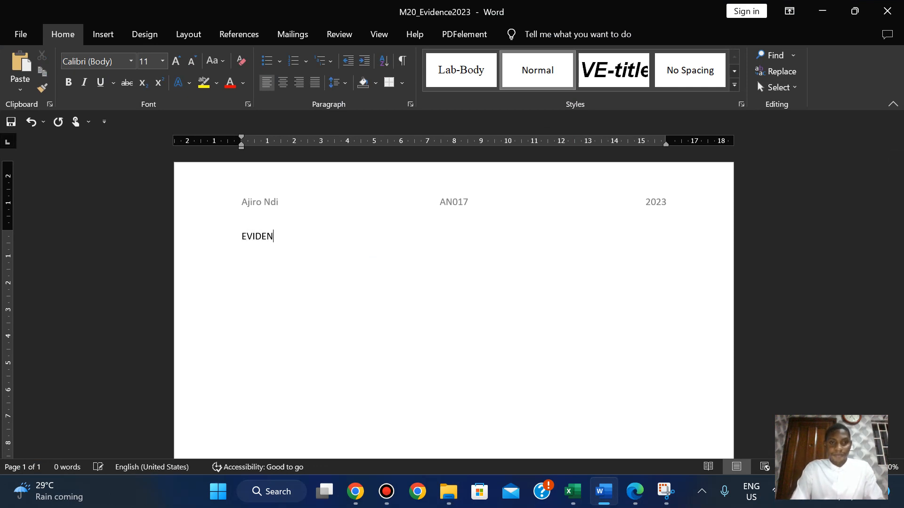
{"action": "type", "text": "CE 1 HER"}
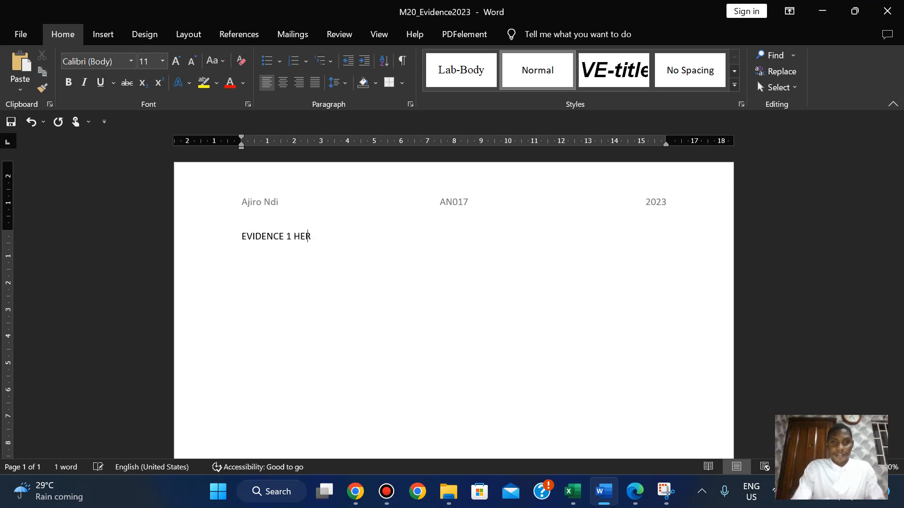
{"action": "type", "text": "E"}
{"action": "key", "text": "shift+Left"}
{"action": "key", "text": "shift+Left"}
{"action": "key", "text": "shift+Left"}
{"action": "key", "text": "shift+Left"}
{"action": "key", "text": "shift+Left"}
{"action": "key", "text": "shift+Left"}
{"action": "key", "text": "shift+Left"}
{"action": "key", "text": "shift+Left"}
{"action": "key", "text": "shift+Left"}
{"action": "key", "text": "shift+Left"}
{"action": "key", "text": "shift+Left"}
{"action": "key", "text": "shift+Left"}
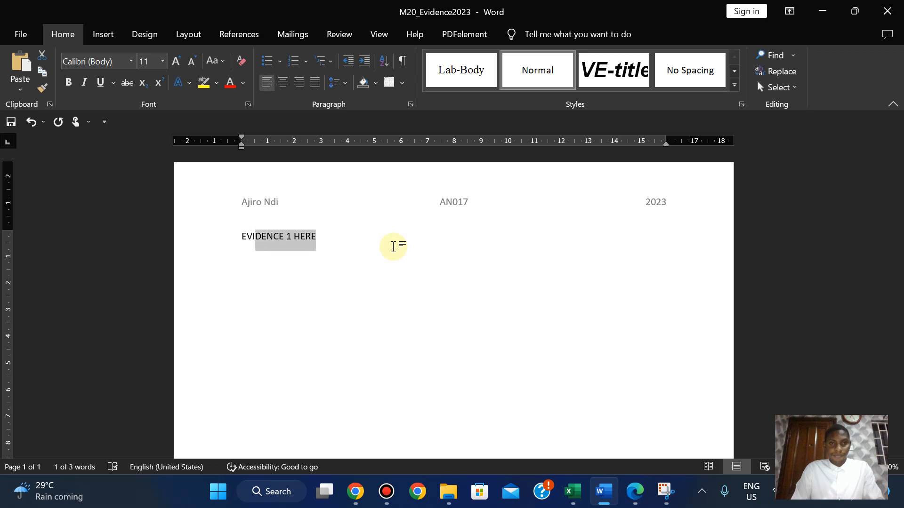
{"action": "key", "text": "ctrl+b"}
{"action": "key", "text": "End"}
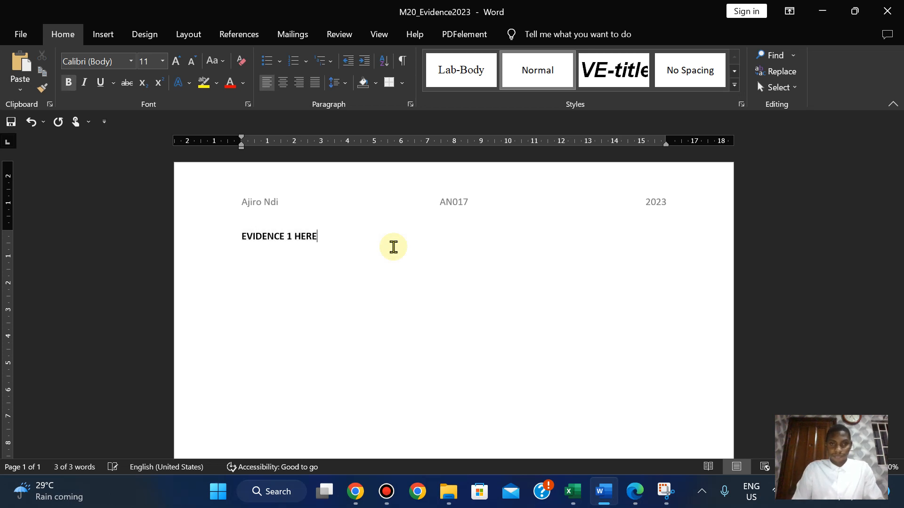
{"action": "key", "text": "Return"}
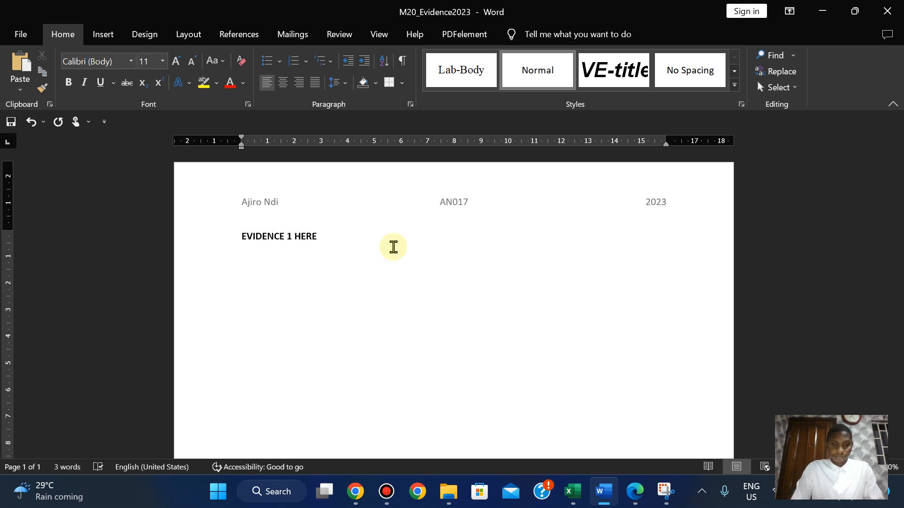
{"action": "key", "text": "ctrl+v"}
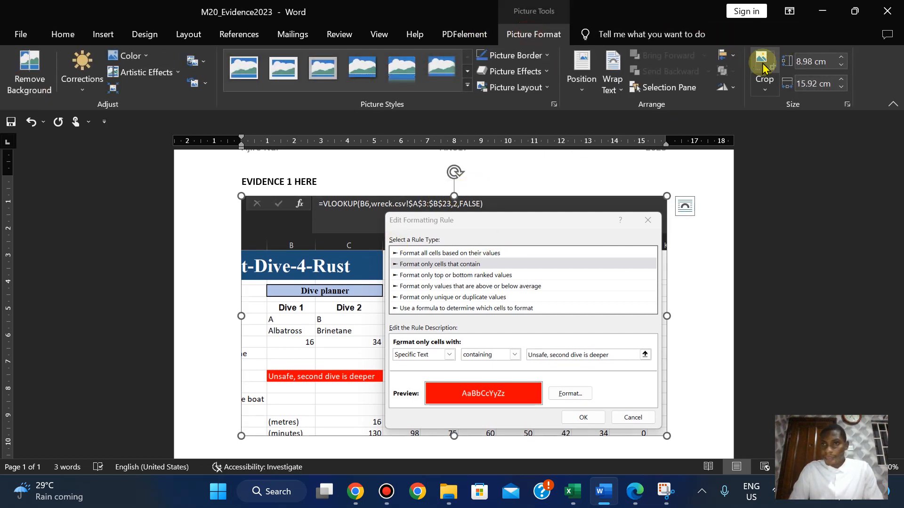
Crop the top, left, bottom and right edges of the pasted screenshot down to the sheet and rule.
{"action": "left_click", "coordinate": [763, 65]}
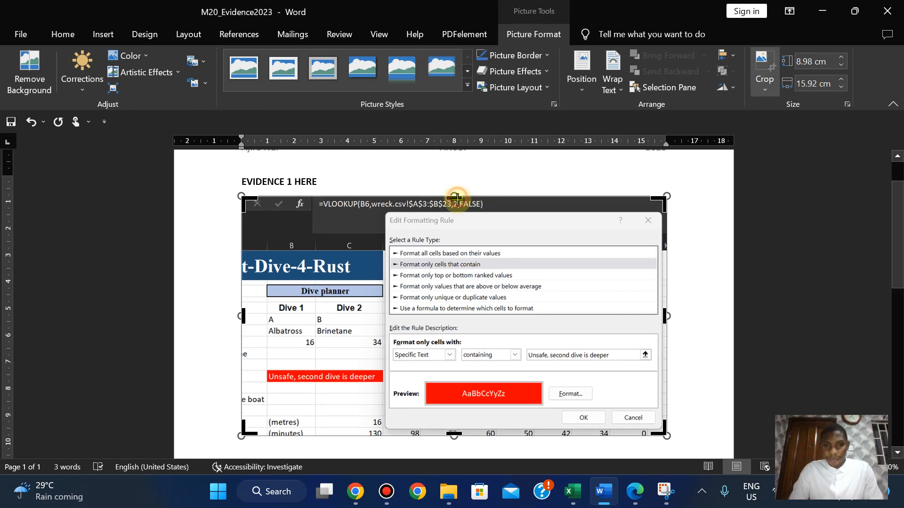
{"action": "left_click_drag", "start_coordinate": [456, 197], "coordinate": [459, 210]}
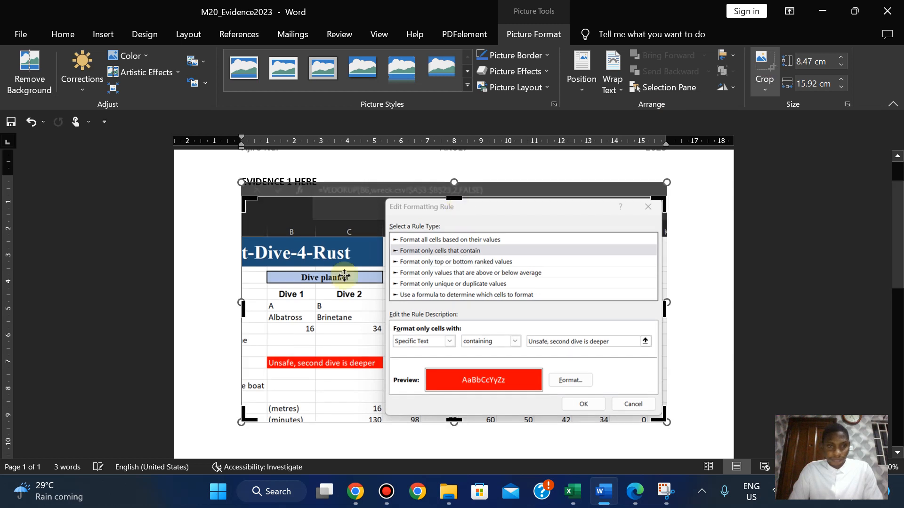
{"action": "left_click_drag", "start_coordinate": [251, 316], "coordinate": [266, 317]}
{"action": "left_click_drag", "start_coordinate": [440, 421], "coordinate": [441, 414]}
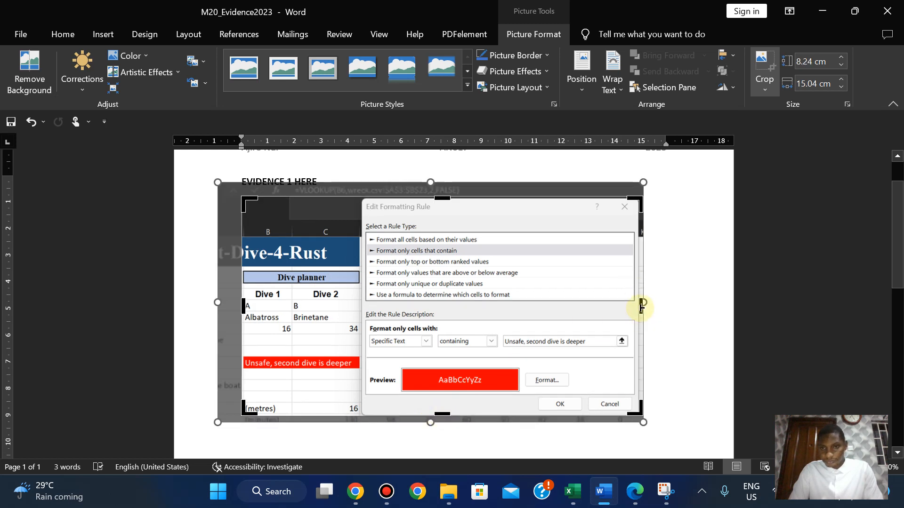
{"action": "left_click_drag", "start_coordinate": [639, 308], "coordinate": [637, 307]}
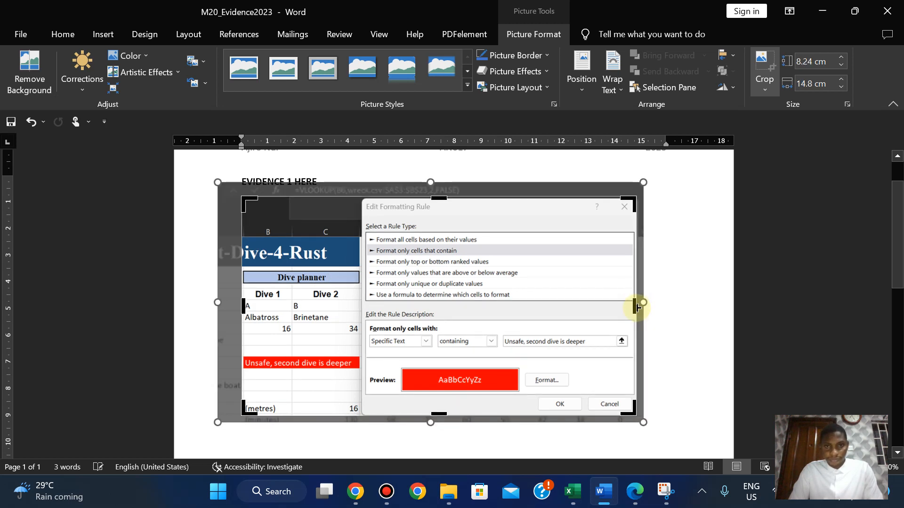
{"action": "left_click", "coordinate": [753, 70]}
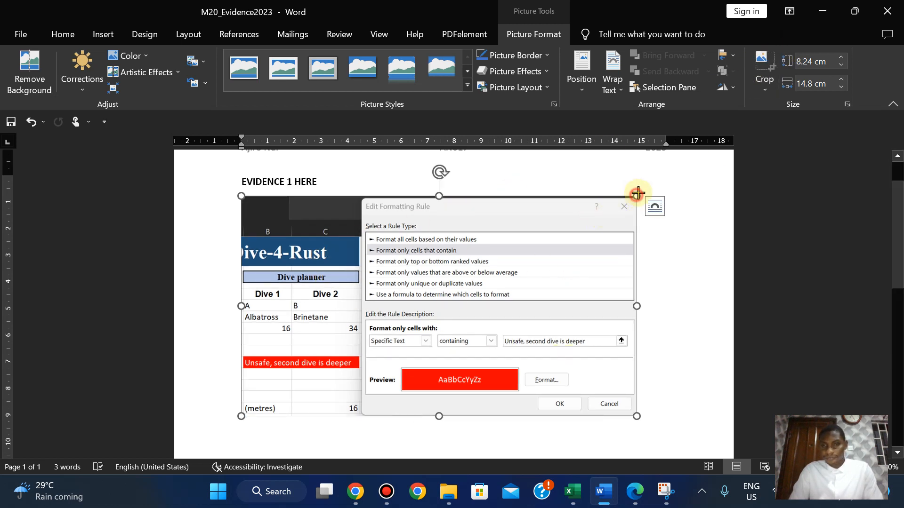
Enlarge the cropped picture slightly beneath the EVIDENCE 1 HERE heading.
{"action": "left_click_drag", "start_coordinate": [637, 192], "coordinate": [645, 187]}
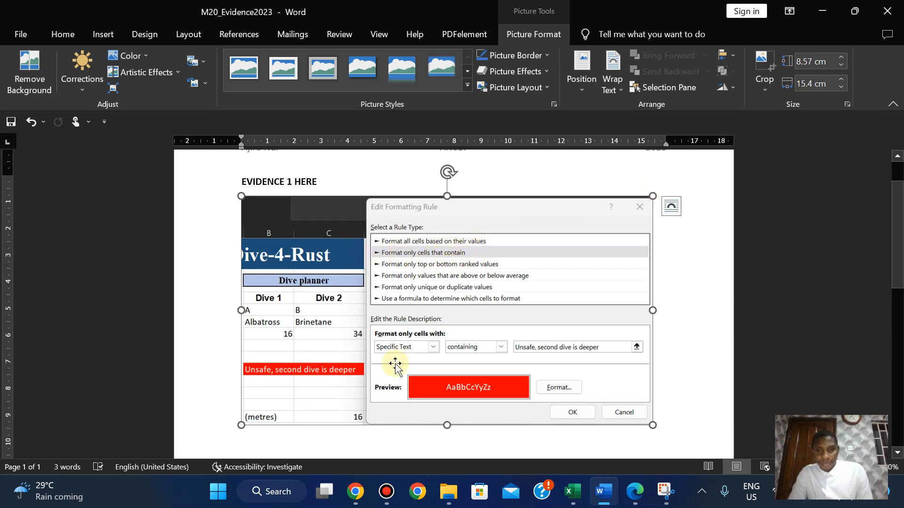
{"action": "left_click", "coordinate": [631, 495]}
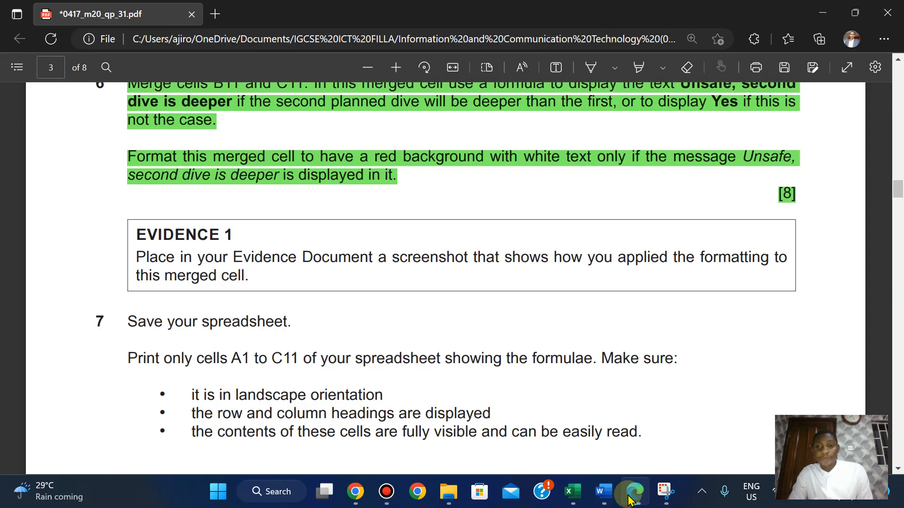
{"action": "left_click", "coordinate": [603, 492]}
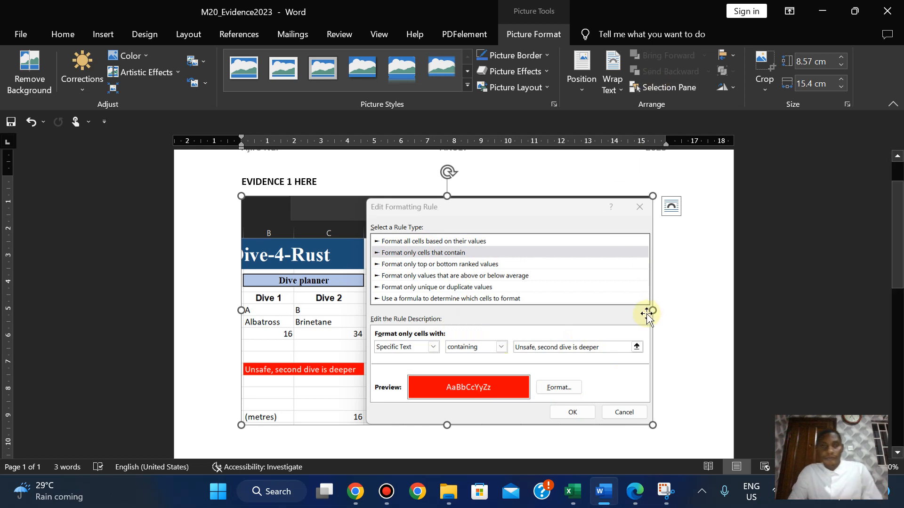
{"action": "left_click", "coordinate": [658, 419]}
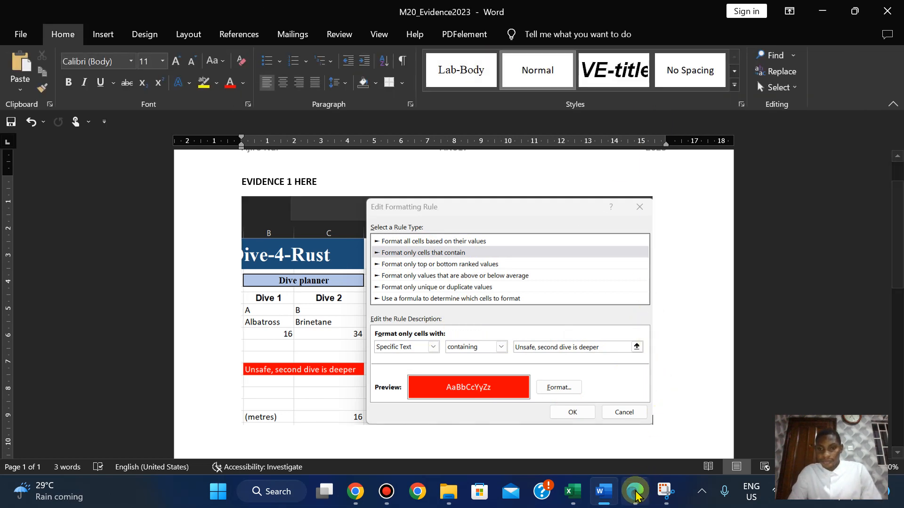
Save the M20_Evidence2023 document and scroll through the question paper.
{"action": "left_click", "coordinate": [18, 40]}
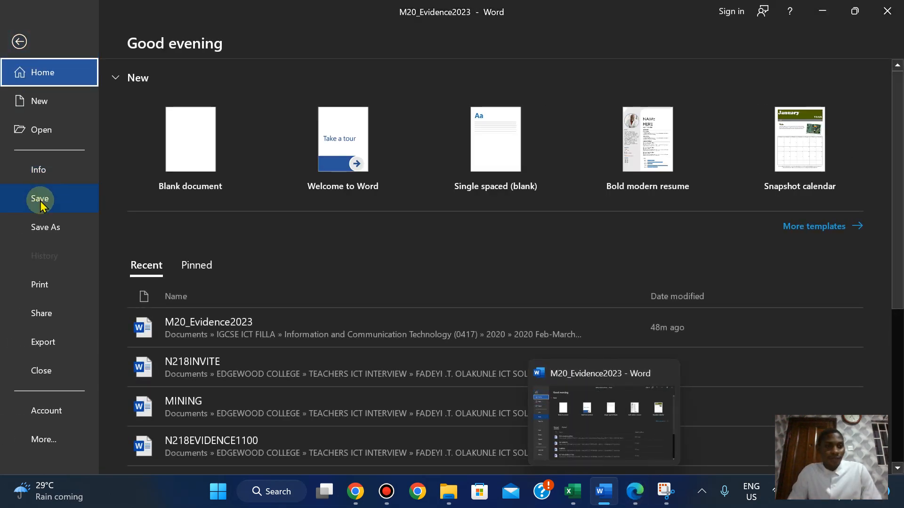
{"action": "left_click", "coordinate": [36, 199]}
{"action": "left_click", "coordinate": [635, 492]}
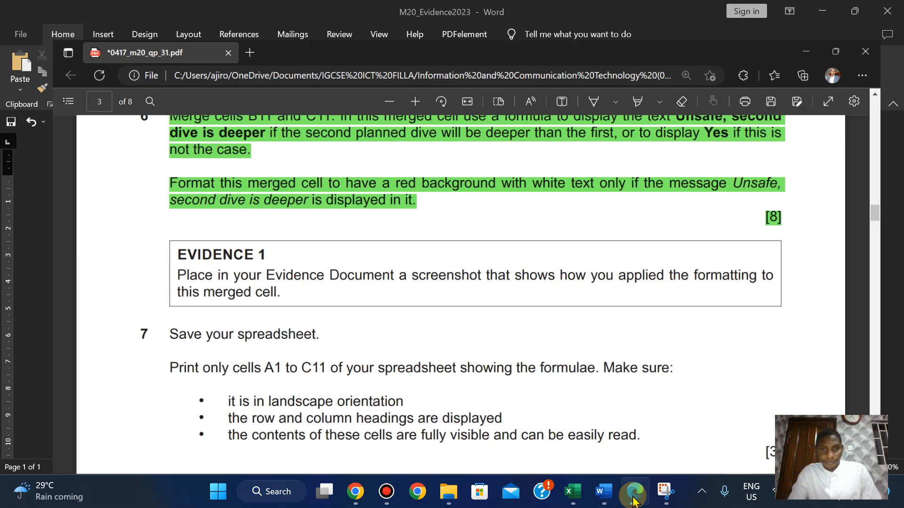
{"action": "scroll", "coordinate": [245, 306], "scroll_direction": "down", "scroll_amount": 2}
{"action": "scroll", "coordinate": [245, 306], "scroll_direction": "down", "scroll_amount": 3}
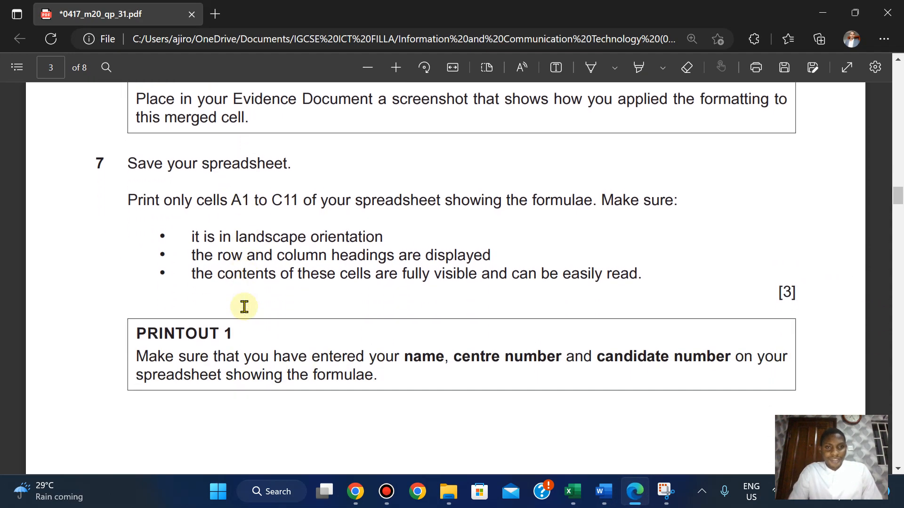
{"action": "mouse_move", "coordinate": [610, 497]}
{"action": "mouse_move", "coordinate": [572, 491]}
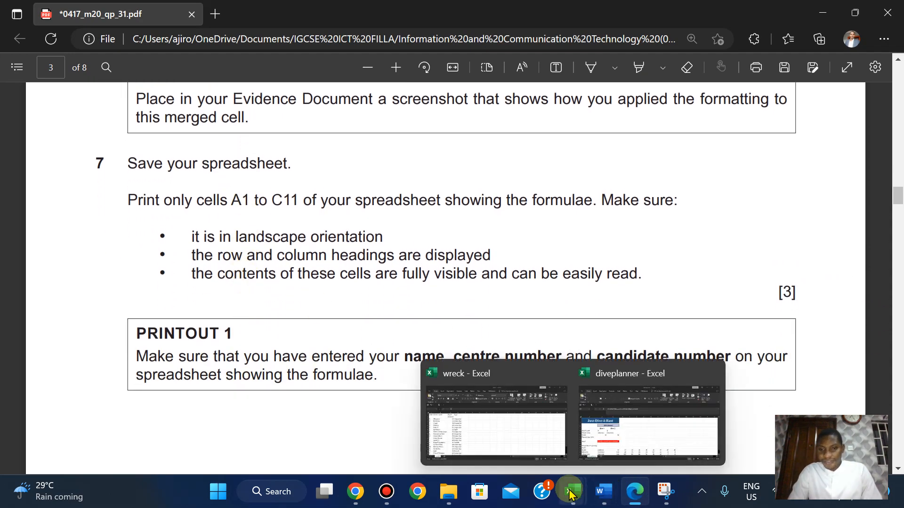
Close the Edit Formatting Rule and Rules Manager dialogs and save the diveplanner workbook.
{"action": "left_click", "coordinate": [615, 436]}
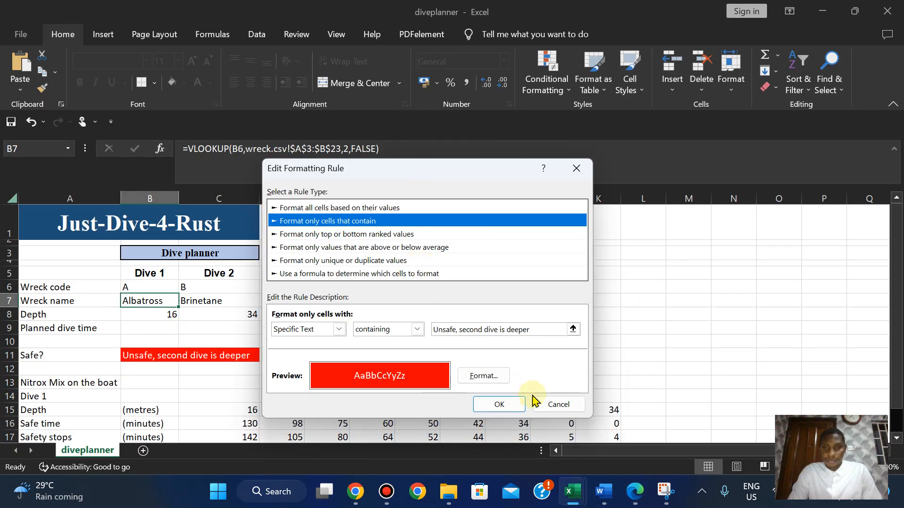
{"action": "left_click", "coordinate": [558, 404]}
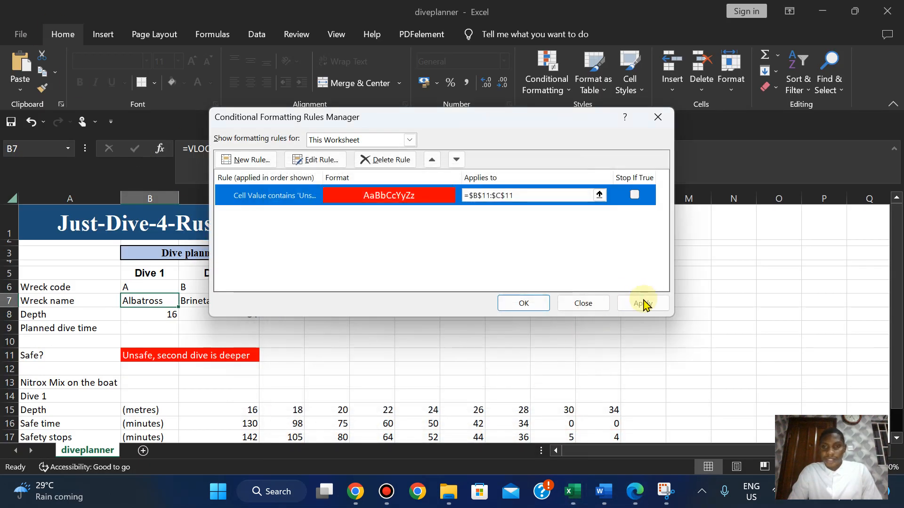
{"action": "left_click", "coordinate": [583, 303]}
{"action": "left_click", "coordinate": [23, 36]}
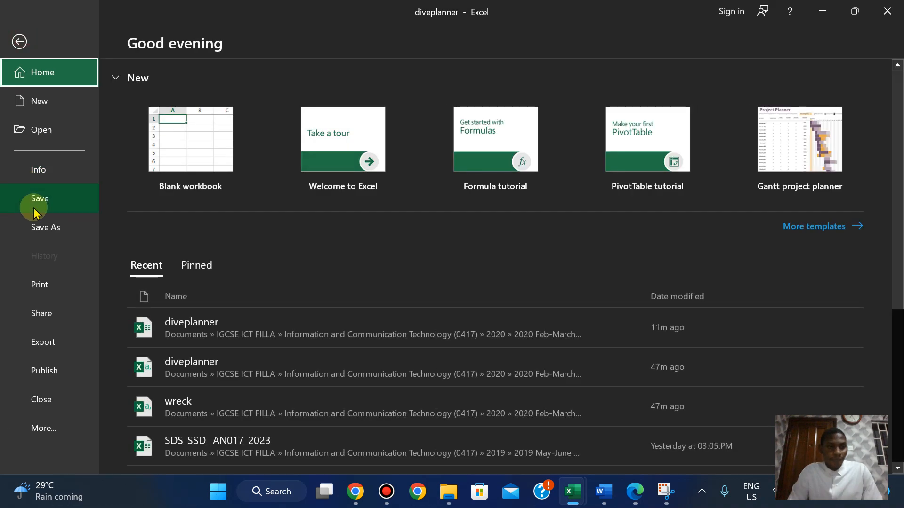
{"action": "left_click", "coordinate": [29, 199]}
{"action": "left_click", "coordinate": [636, 503]}
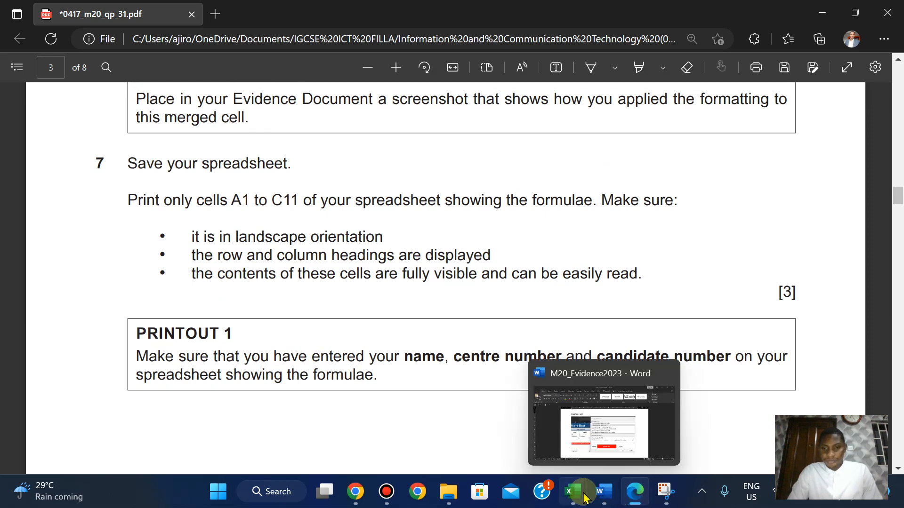
Select cells A1 to C11 in the diveplanner sheet.
{"action": "mouse_move", "coordinate": [573, 491]}
{"action": "left_click", "coordinate": [626, 423]}
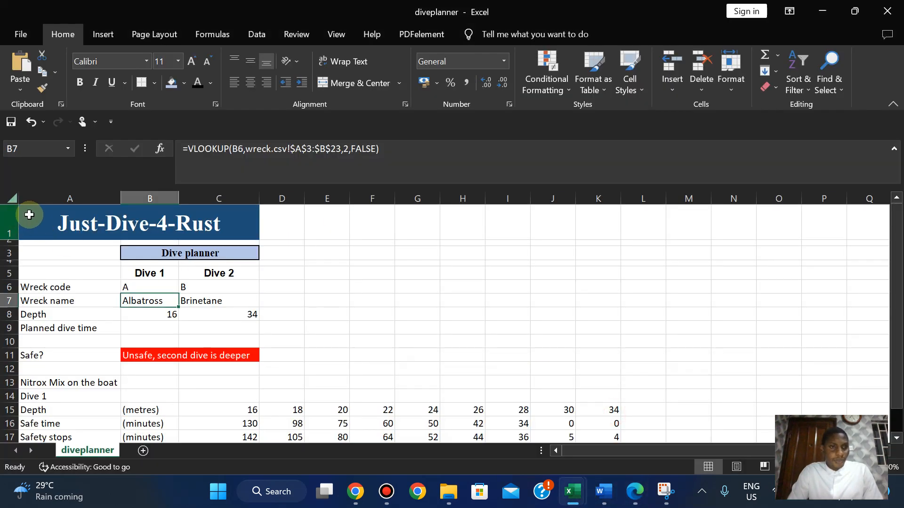
{"action": "left_click_drag", "start_coordinate": [42, 228], "coordinate": [71, 354]}
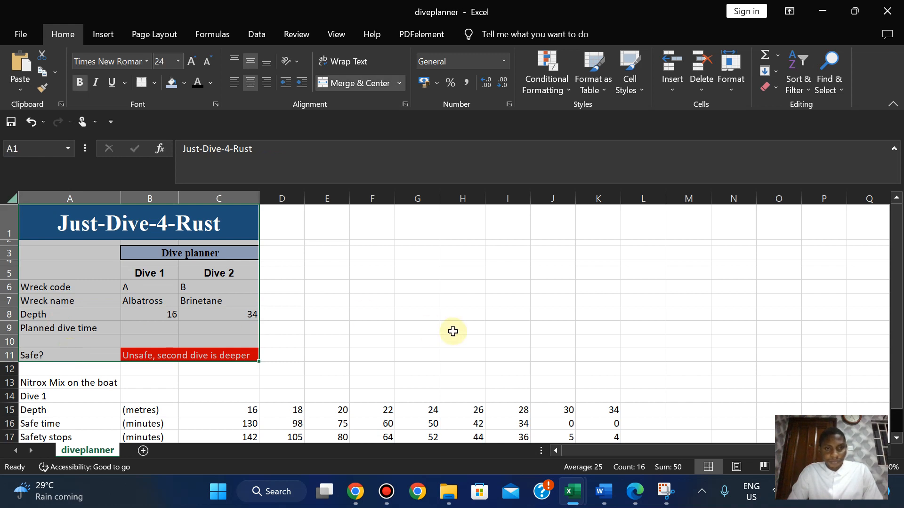
{"action": "left_click", "coordinate": [635, 500]}
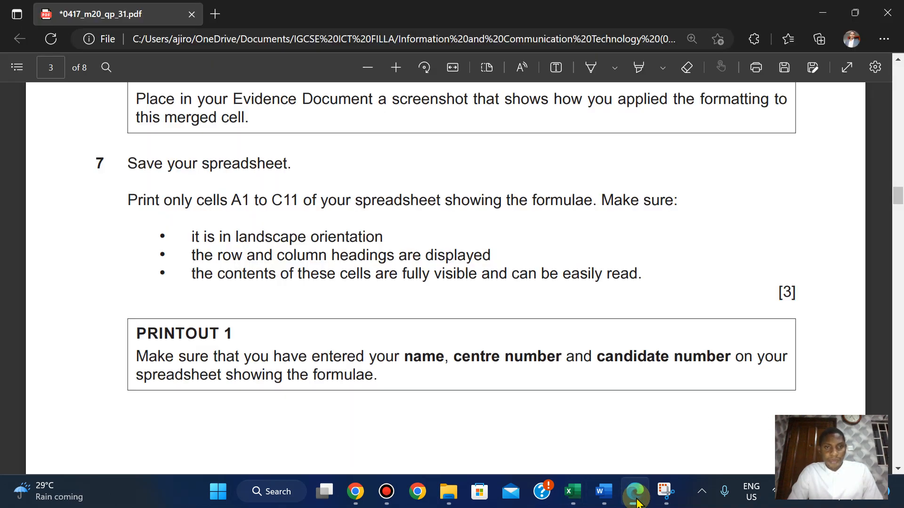
{"action": "left_click", "coordinate": [635, 499]}
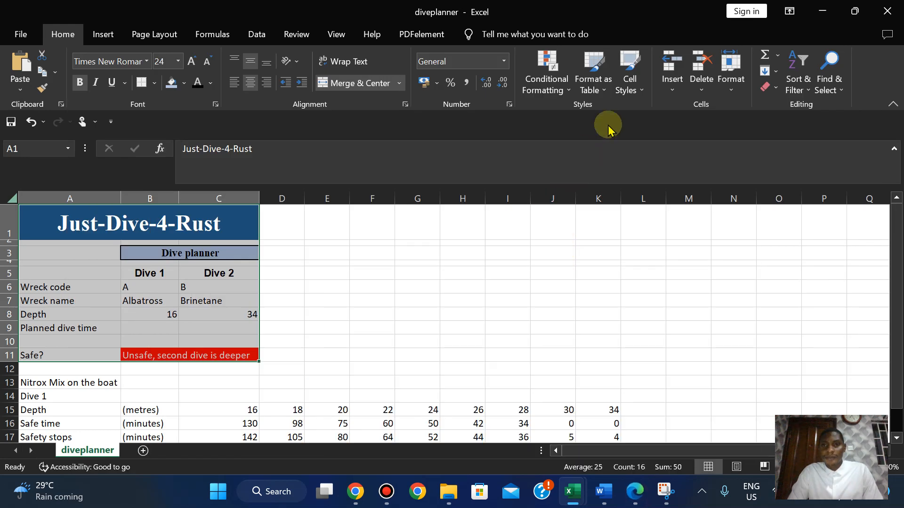
Show formulas, widen column B and auto-fit column C so every formula is readable.
{"action": "left_click", "coordinate": [231, 33]}
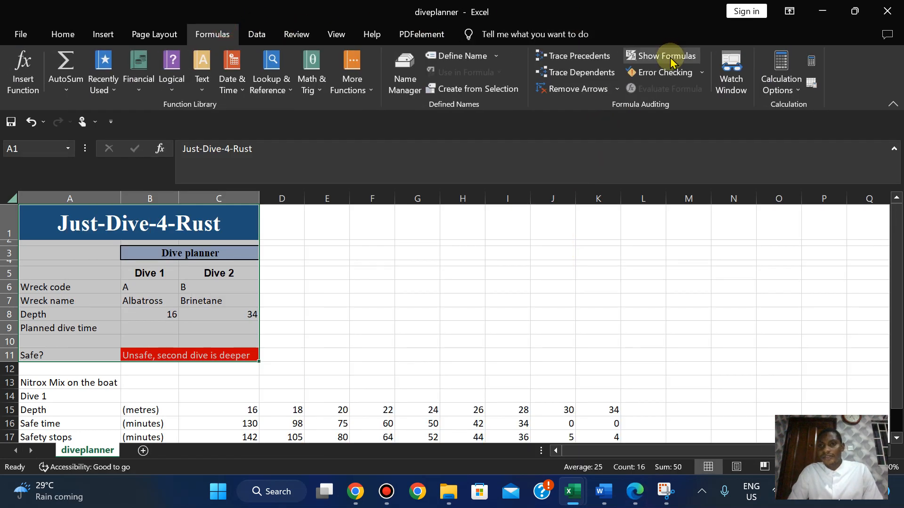
{"action": "left_click", "coordinate": [665, 63]}
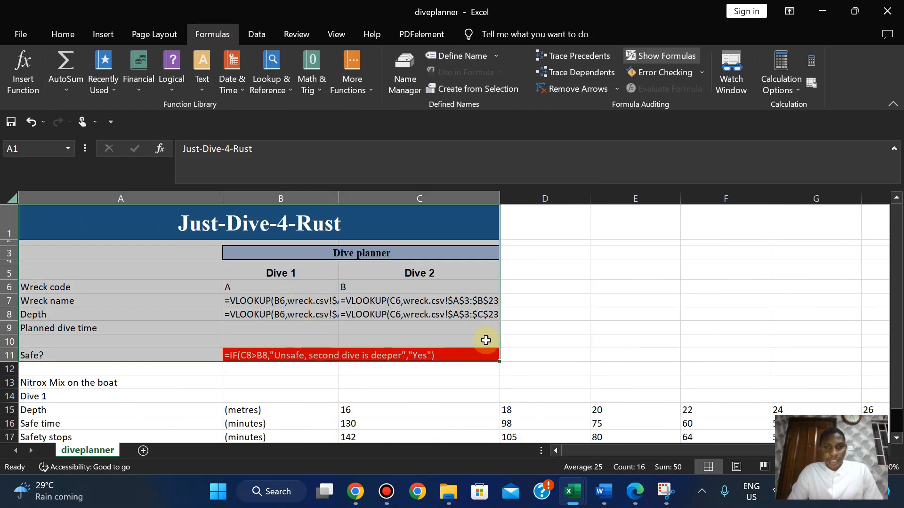
{"action": "left_click_drag", "start_coordinate": [339, 200], "coordinate": [427, 200]}
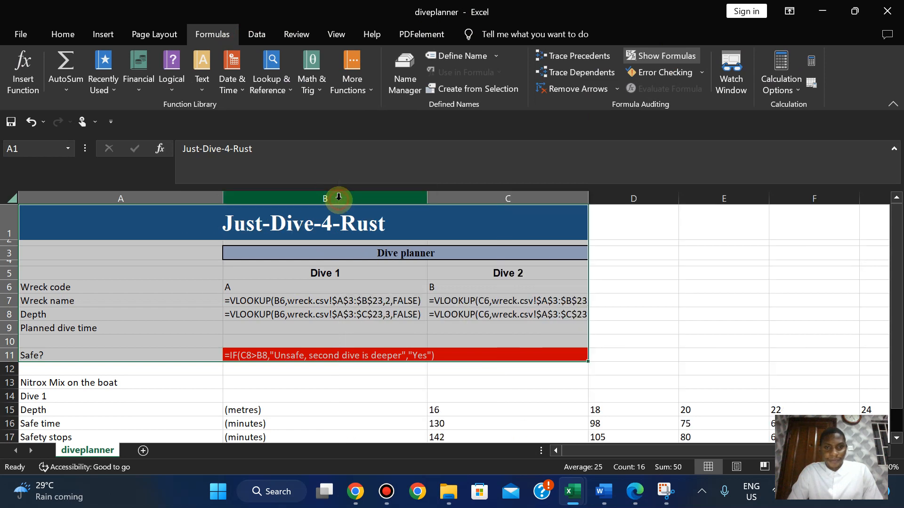
{"action": "double_click", "coordinate": [587, 192]}
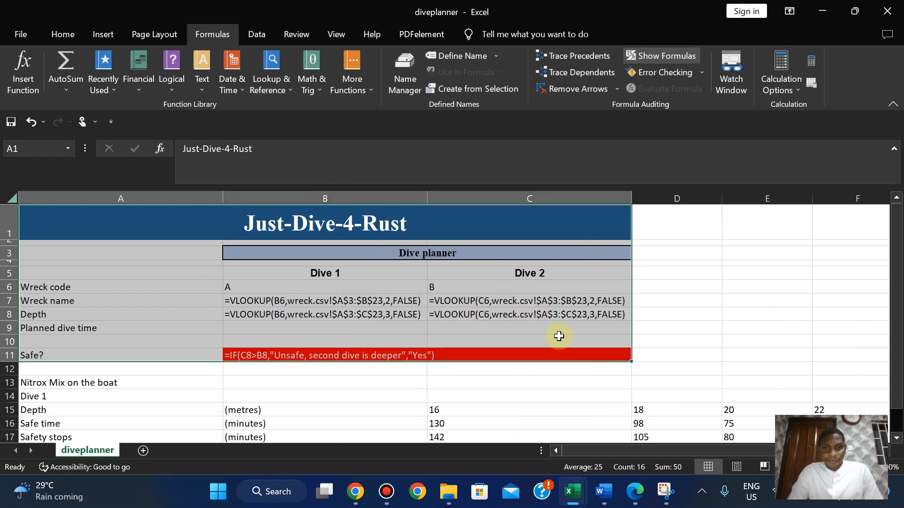
{"action": "left_click", "coordinate": [636, 494]}
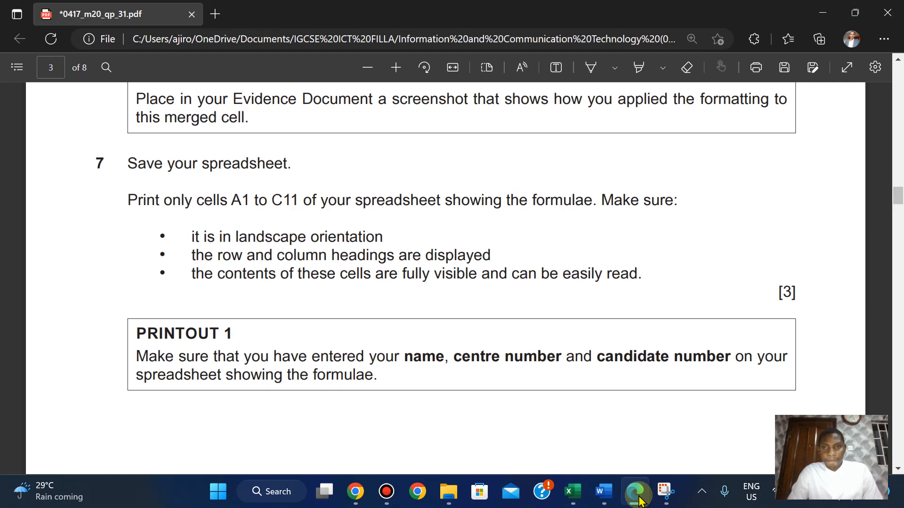
{"action": "left_click", "coordinate": [636, 494]}
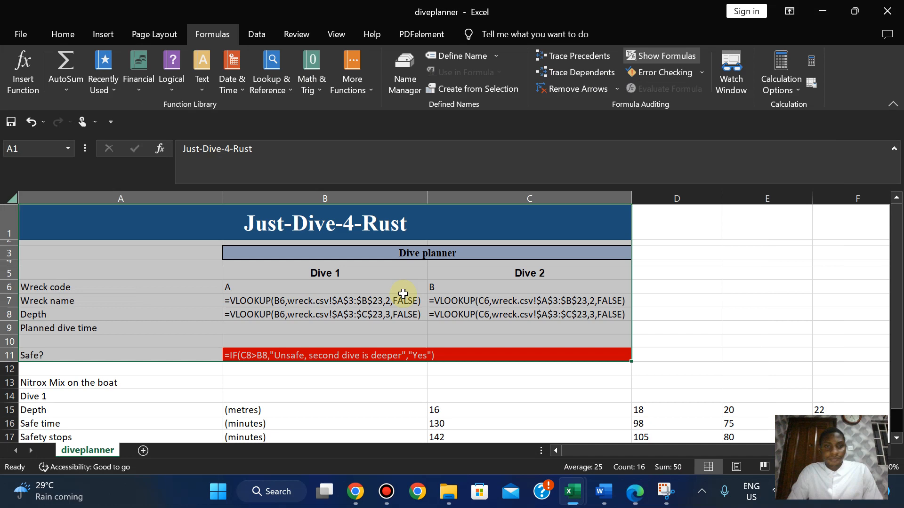
{"action": "left_click", "coordinate": [14, 36]}
Set printing to Landscape and Print Selection, keeping the paper size at A4.
{"action": "left_click", "coordinate": [51, 293]}
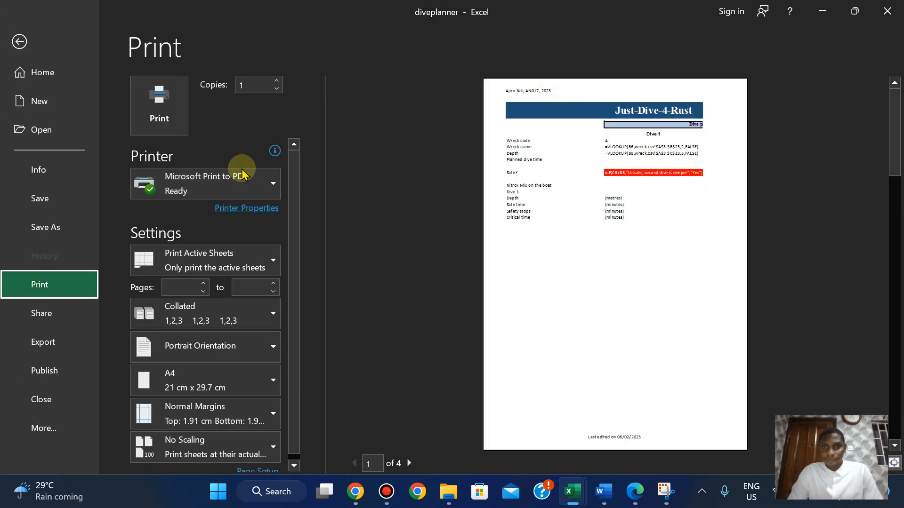
{"action": "left_click", "coordinate": [228, 359]}
{"action": "left_click", "coordinate": [209, 414]}
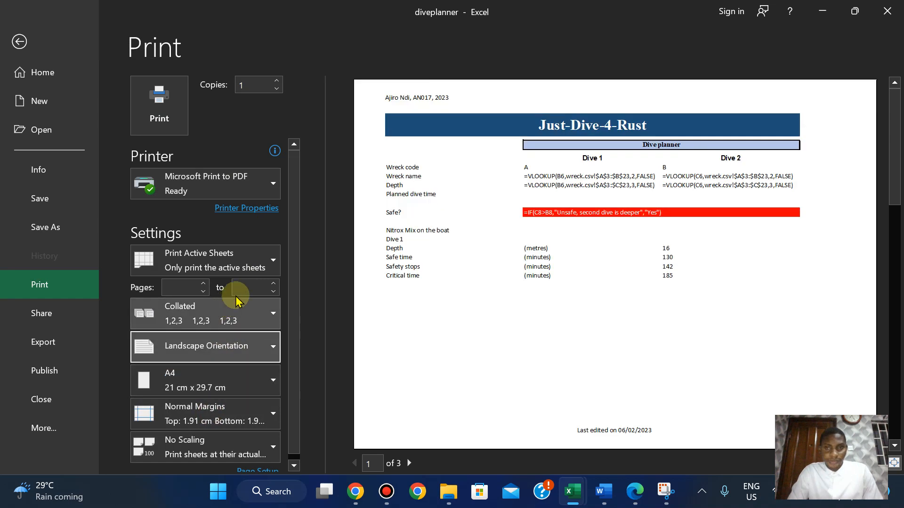
{"action": "left_click", "coordinate": [229, 267]}
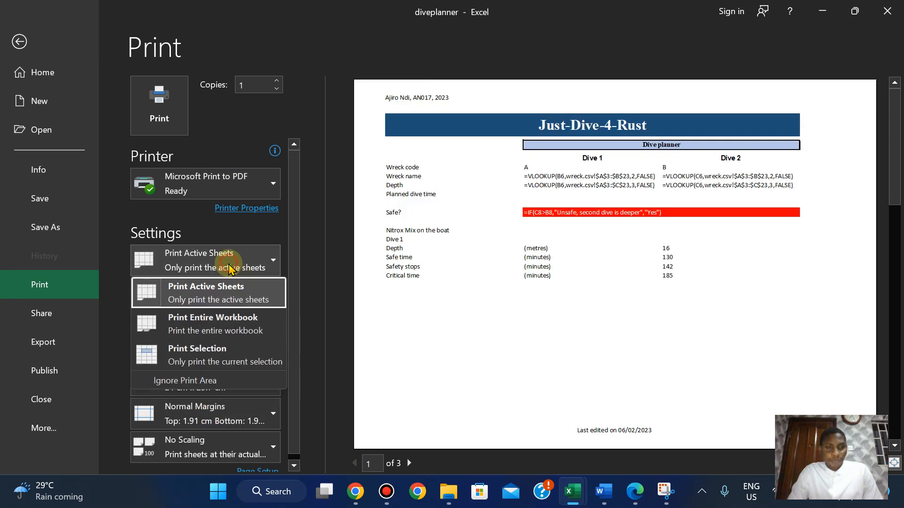
{"action": "left_click", "coordinate": [208, 351]}
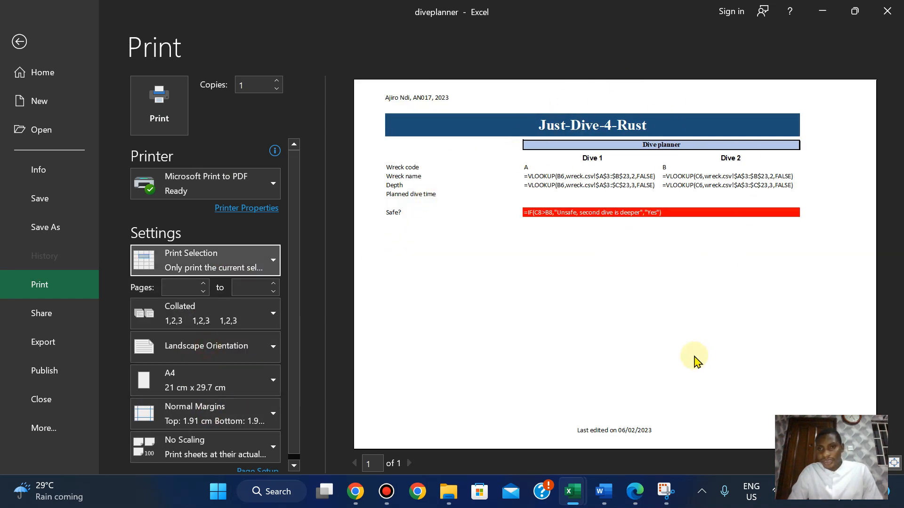
{"action": "left_click", "coordinate": [634, 498]}
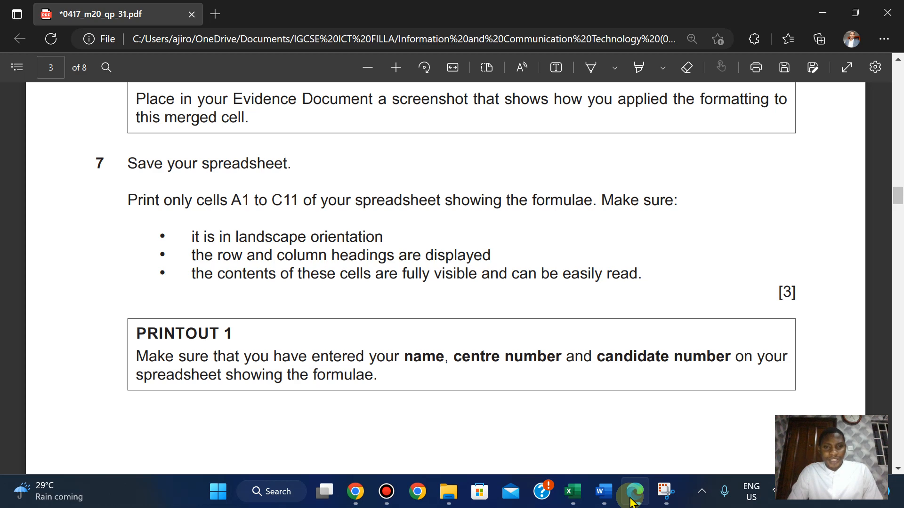
{"action": "left_click", "coordinate": [633, 498]}
{"action": "left_click", "coordinate": [192, 377]}
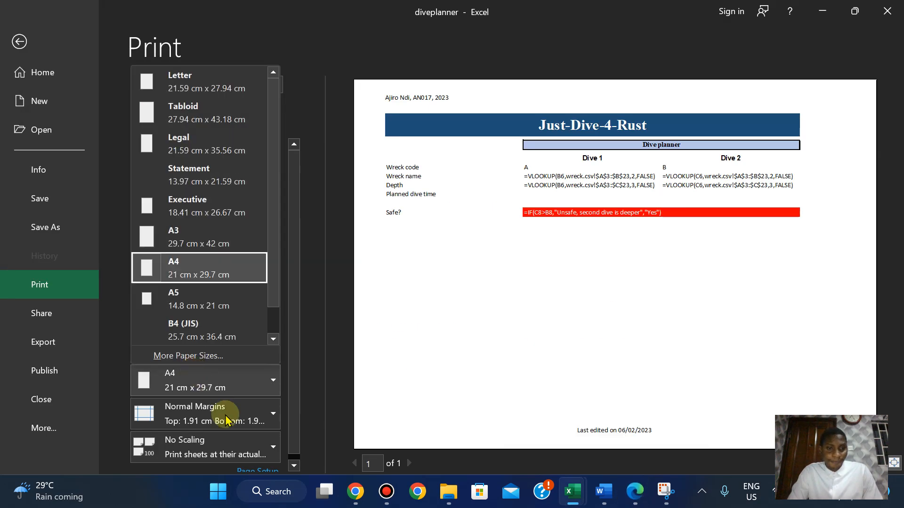
{"action": "left_click", "coordinate": [315, 310]}
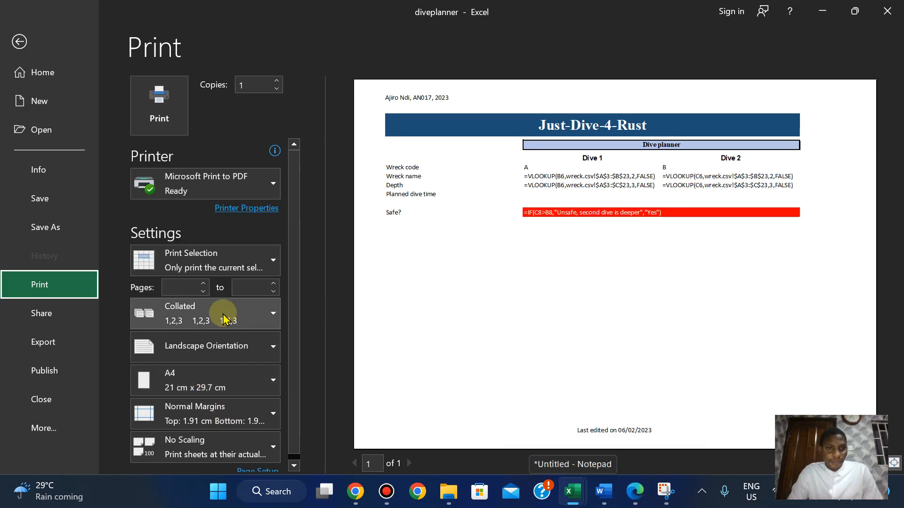
{"action": "left_click", "coordinate": [294, 465]}
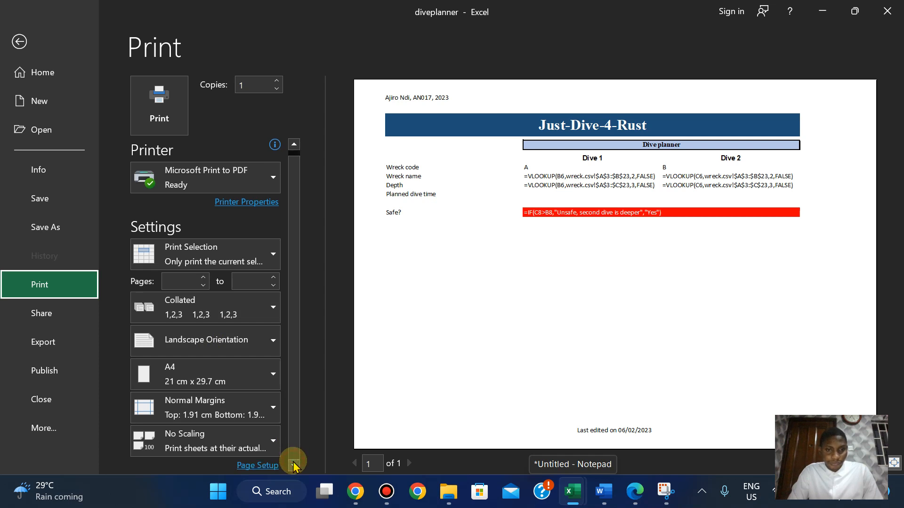
Turn on printing of row and column headings in Page Setup's Sheet options.
{"action": "left_click", "coordinate": [254, 466]}
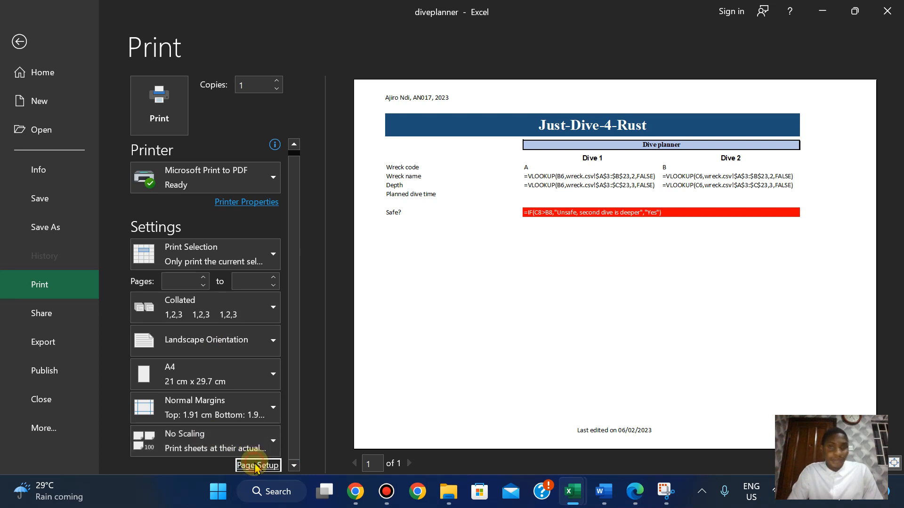
{"action": "left_click", "coordinate": [398, 58]}
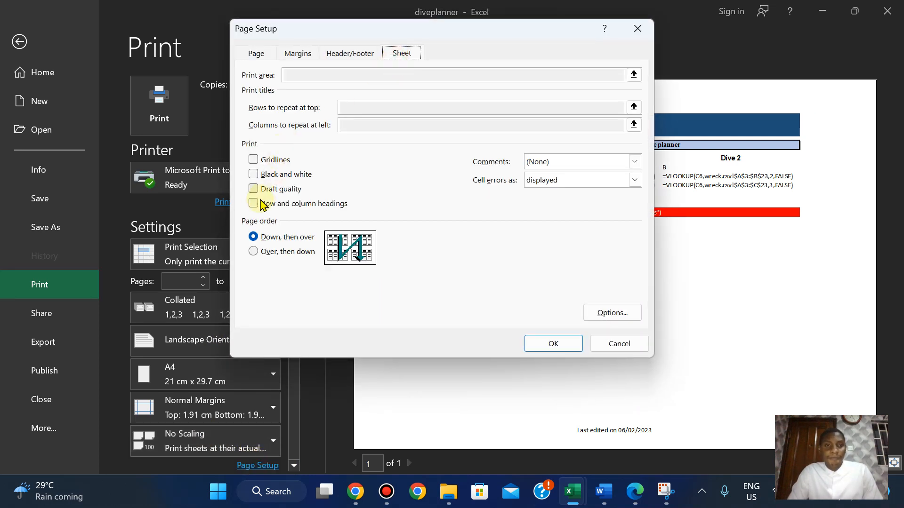
{"action": "left_click", "coordinate": [554, 344]}
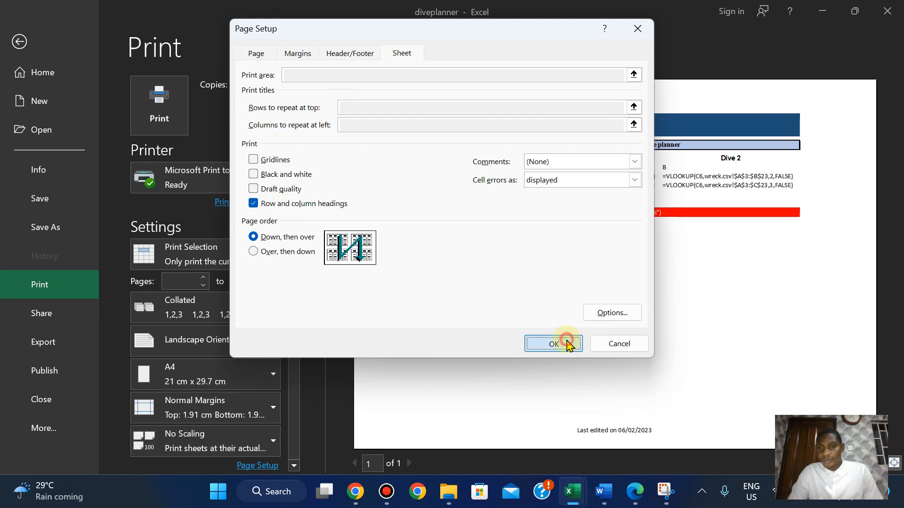
Compare the print preview against question 7 in the question paper.
{"action": "left_click", "coordinate": [634, 492]}
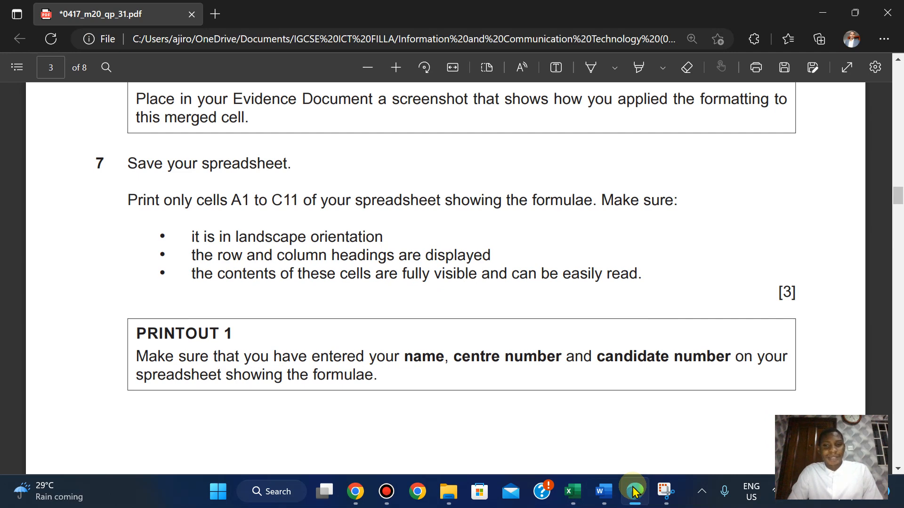
{"action": "left_click", "coordinate": [634, 491]}
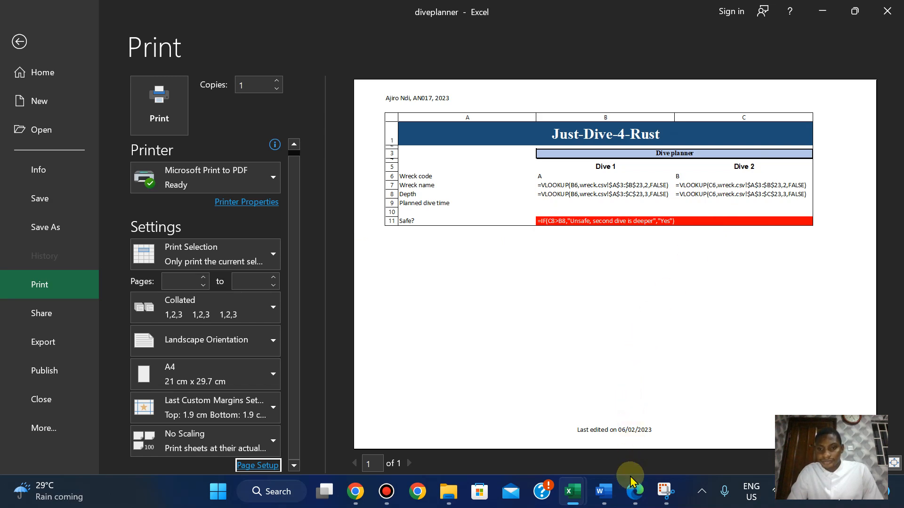
{"action": "left_click", "coordinate": [634, 492]}
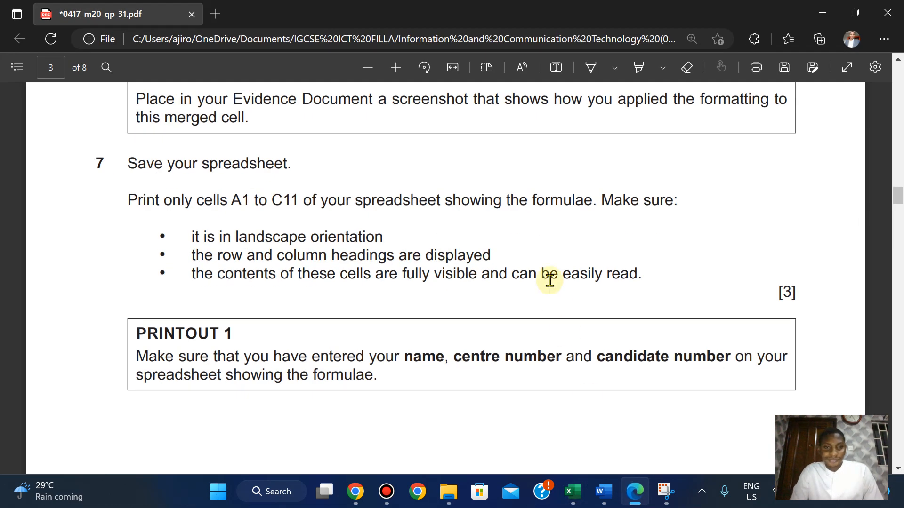
{"action": "left_click", "coordinate": [635, 493]}
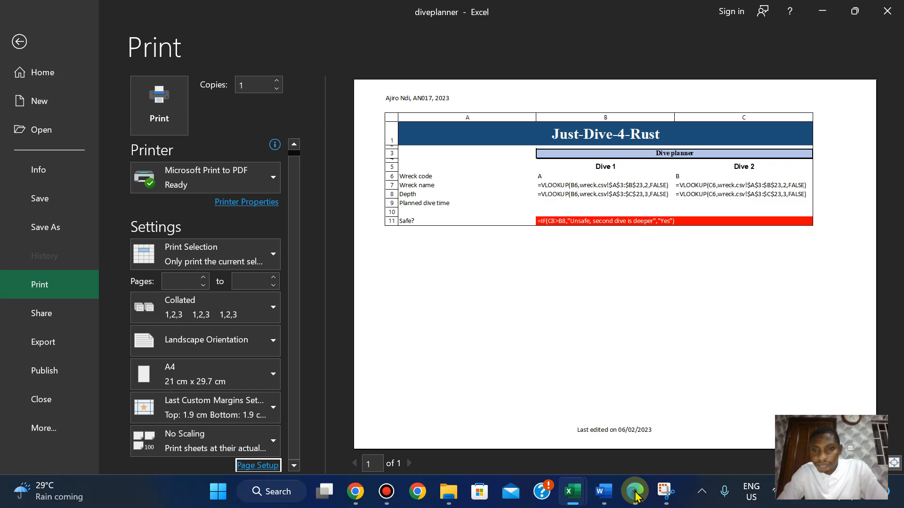
{"action": "left_click", "coordinate": [635, 496]}
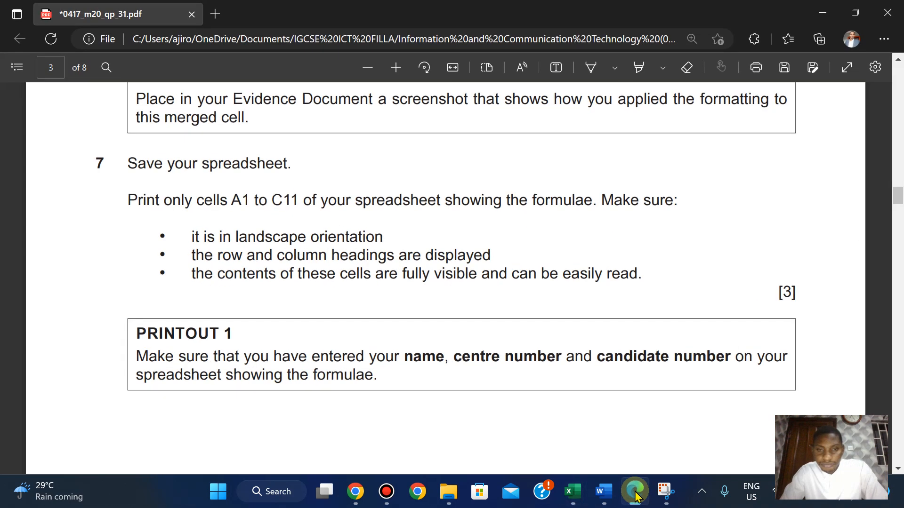
{"action": "scroll", "coordinate": [635, 496], "scroll_direction": "down", "scroll_amount": 2}
{"action": "key", "text": "Up"}
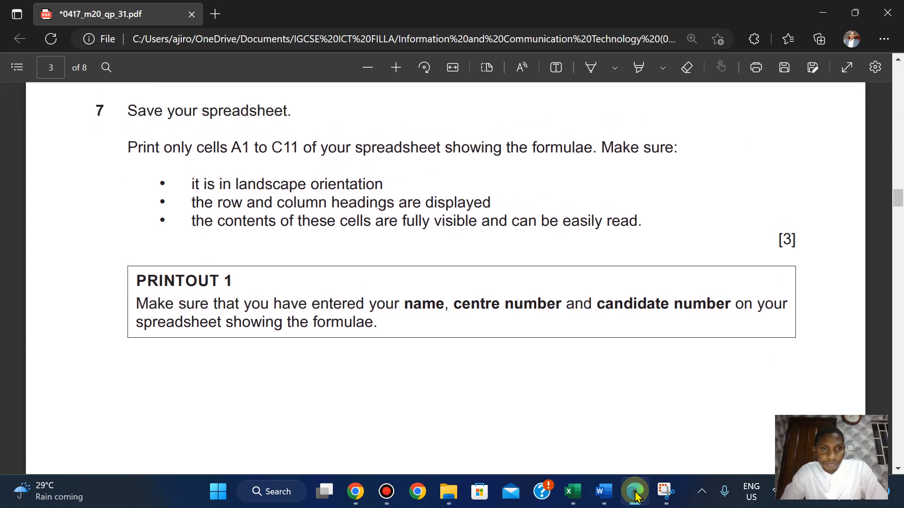
{"action": "key", "text": "Down"}
{"action": "key", "text": "Up"}
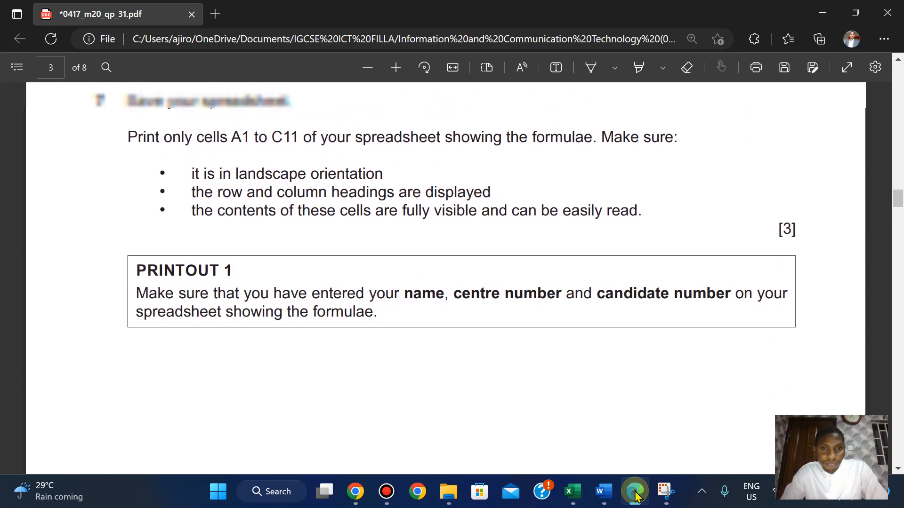
{"action": "key", "text": "Down"}
{"action": "key", "text": "Up"}
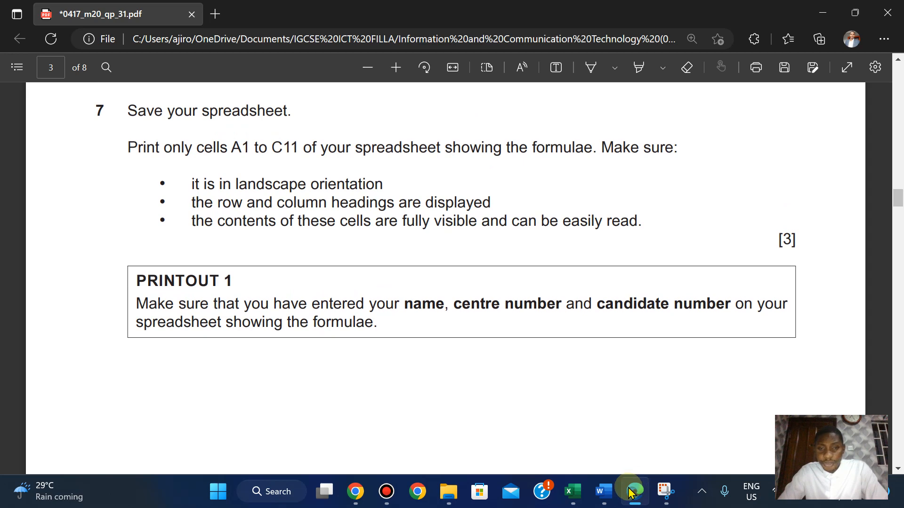
Select the PRINTOUT 1 heading in the paper, then start printing the diveplanner preview to PDF.
{"action": "left_click_drag", "start_coordinate": [135, 281], "coordinate": [236, 278]}
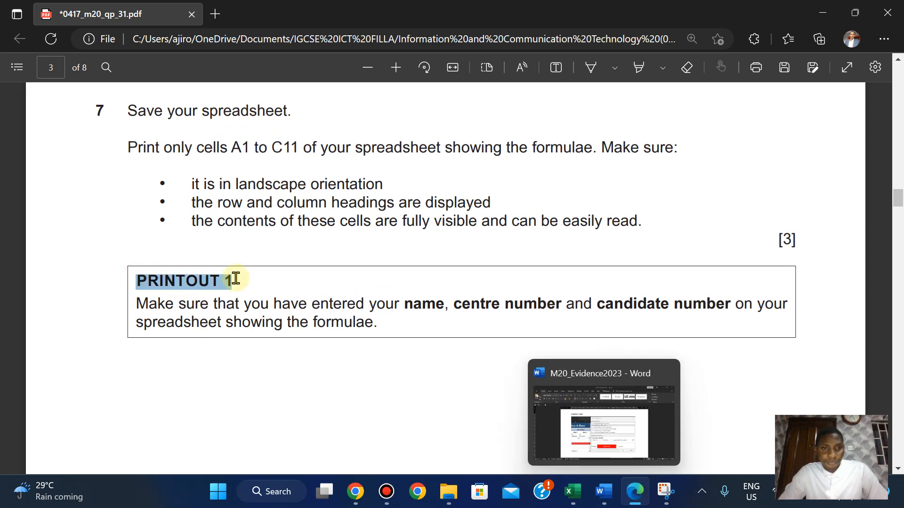
{"action": "left_click", "coordinate": [259, 158]}
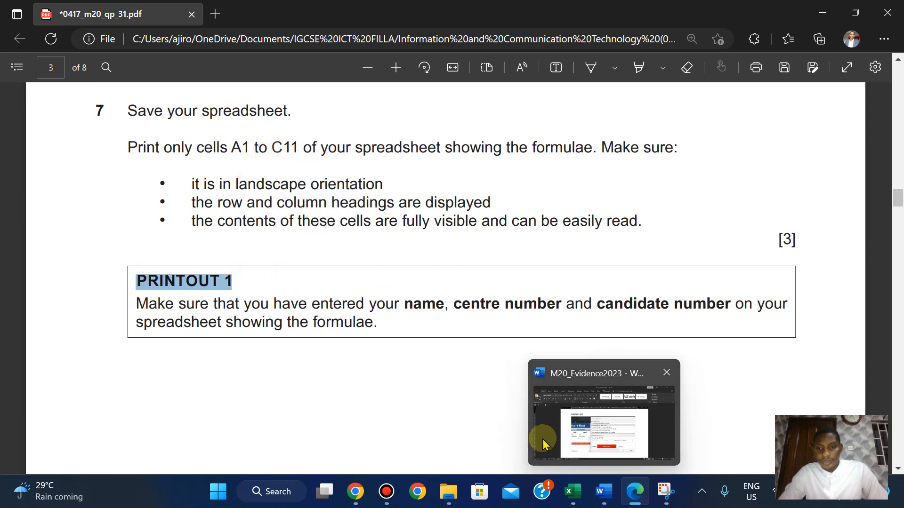
{"action": "mouse_move", "coordinate": [589, 494]}
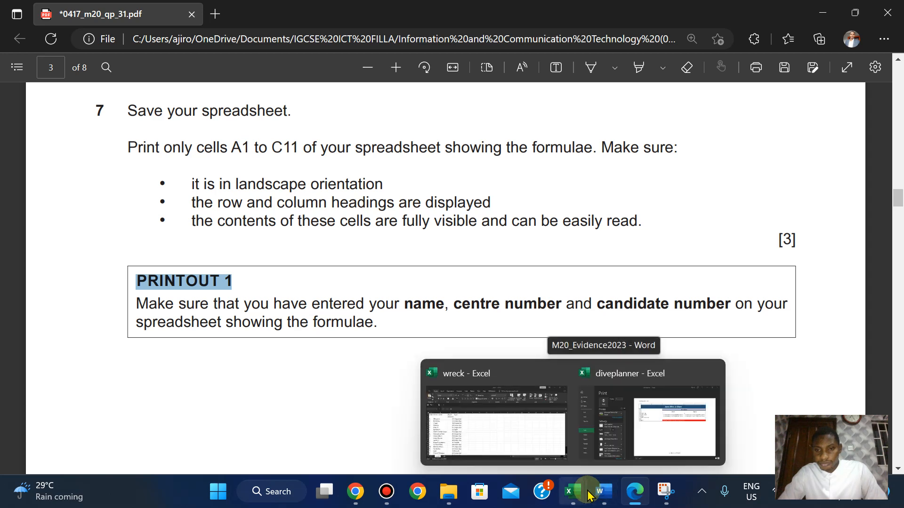
{"action": "left_click", "coordinate": [633, 447]}
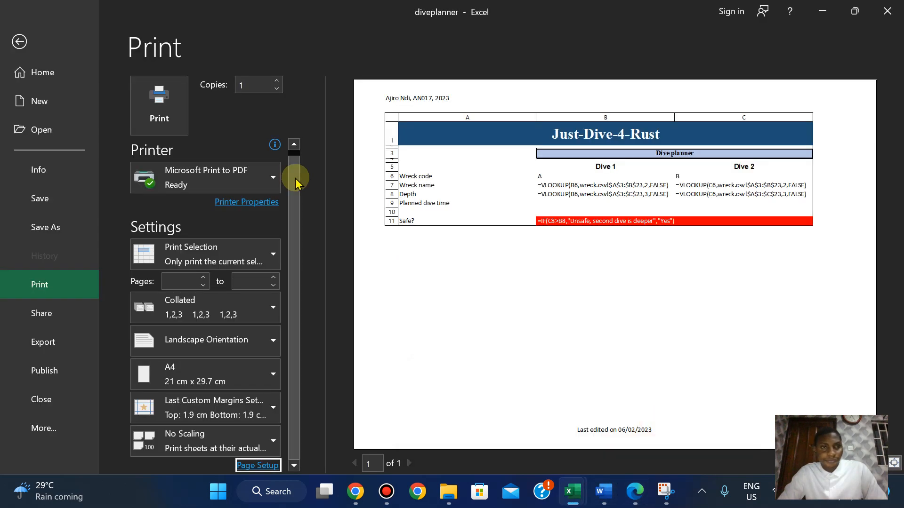
{"action": "left_click", "coordinate": [160, 101]}
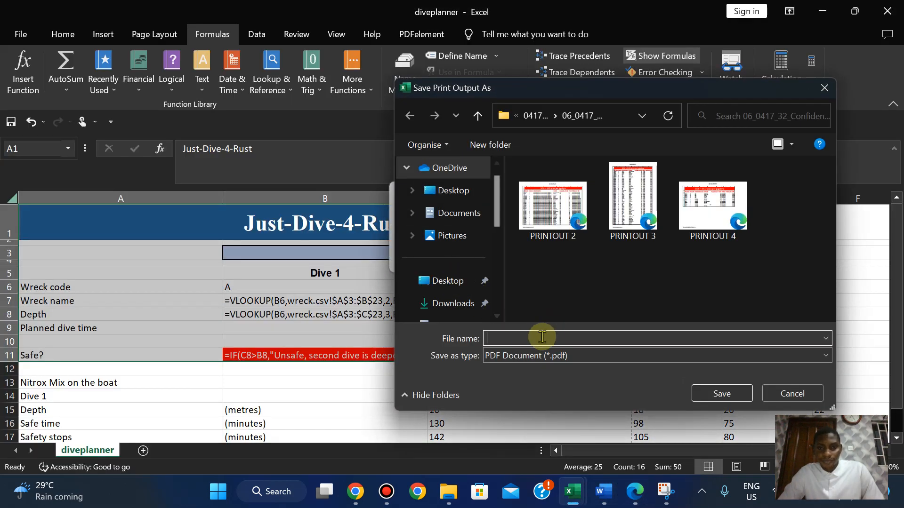
Browse to 2020 > 2020 Feb-March > 0417_m20_sf_31 > Confidential Source Files March 2020.
{"action": "left_click", "coordinate": [535, 115]}
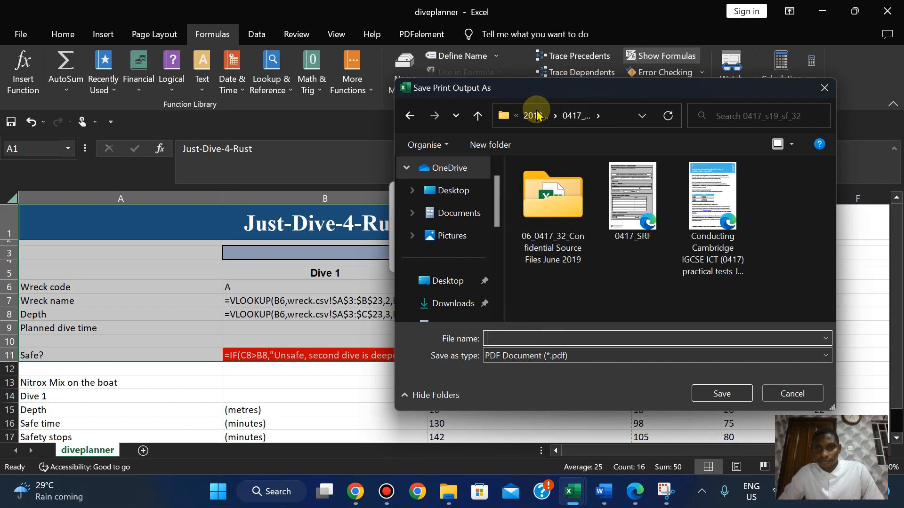
{"action": "left_click", "coordinate": [534, 118]}
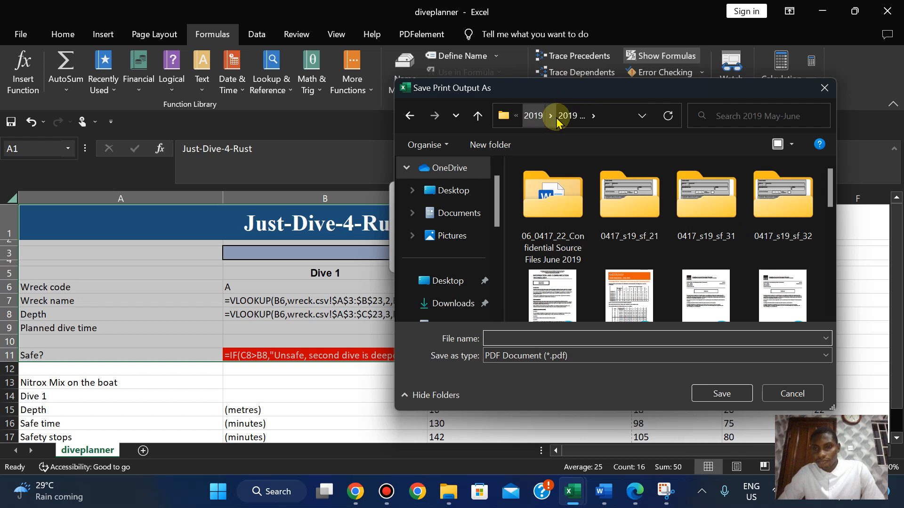
{"action": "left_click", "coordinate": [540, 119]}
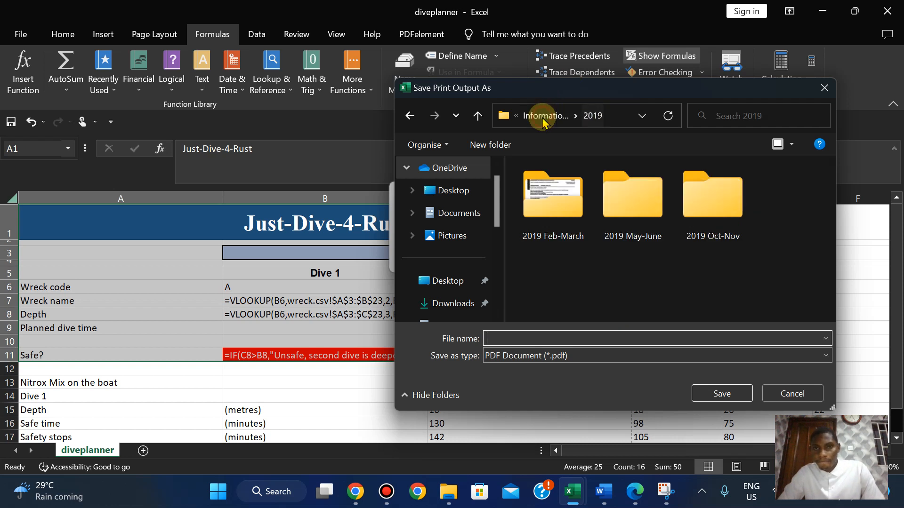
{"action": "left_click", "coordinate": [542, 121]}
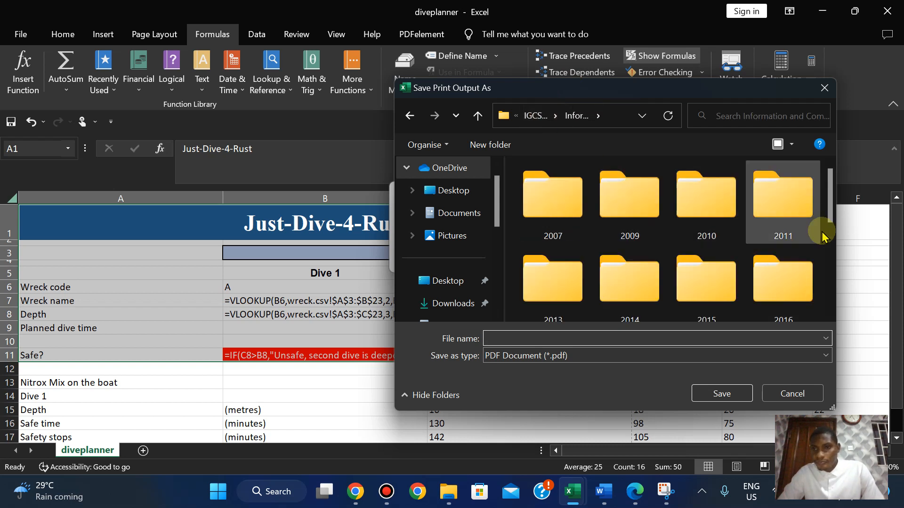
{"action": "left_click", "coordinate": [830, 259]}
{"action": "left_click", "coordinate": [829, 261]}
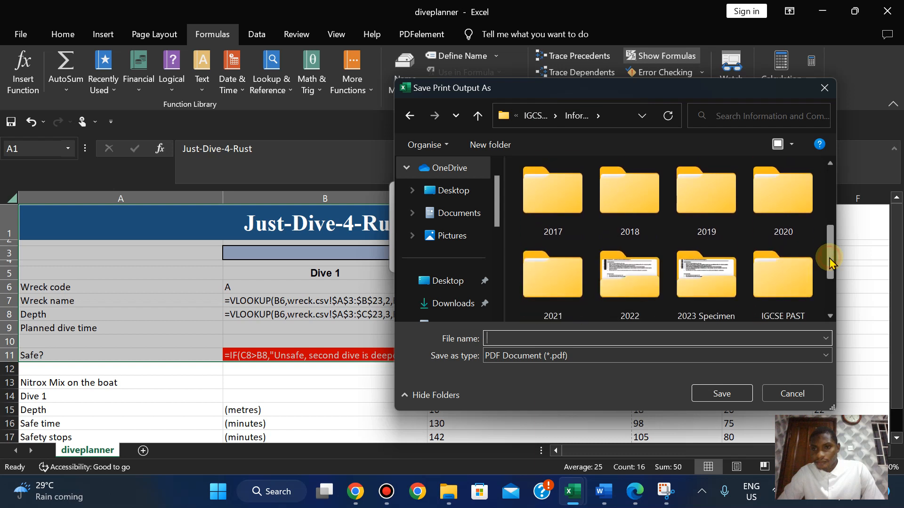
{"action": "double_click", "coordinate": [783, 184]}
{"action": "double_click", "coordinate": [541, 198]}
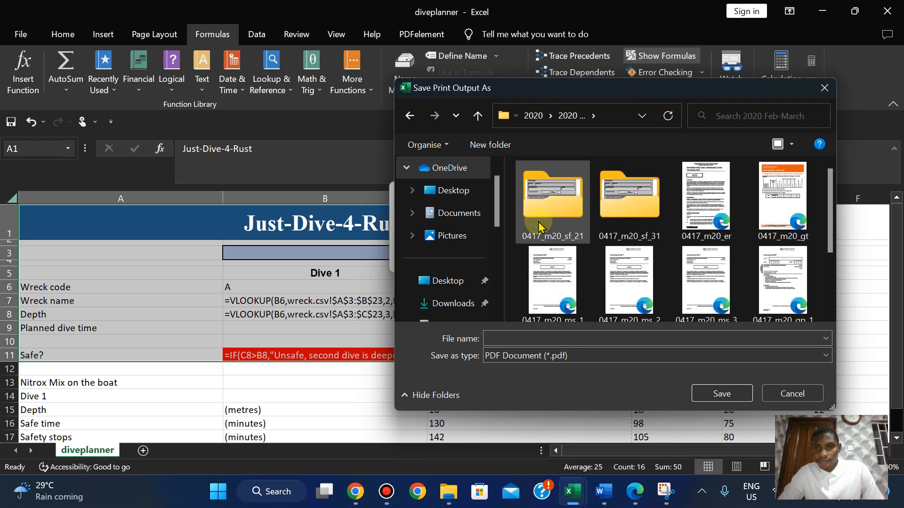
{"action": "double_click", "coordinate": [633, 203]}
{"action": "double_click", "coordinate": [549, 226]}
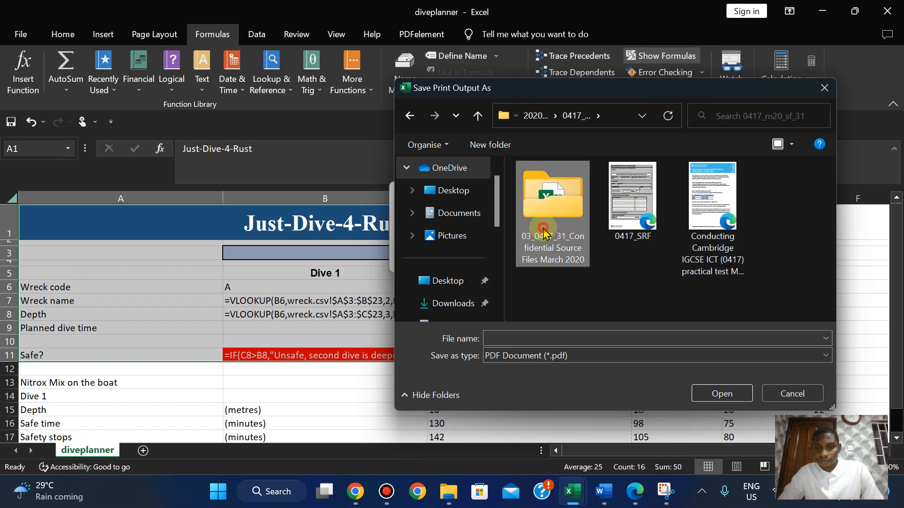
Save the printed PDF as 'PRINTOUT 1' in that folder.
{"action": "left_click", "coordinate": [500, 337]}
{"action": "type", "text": "PRINTOUT 1"}
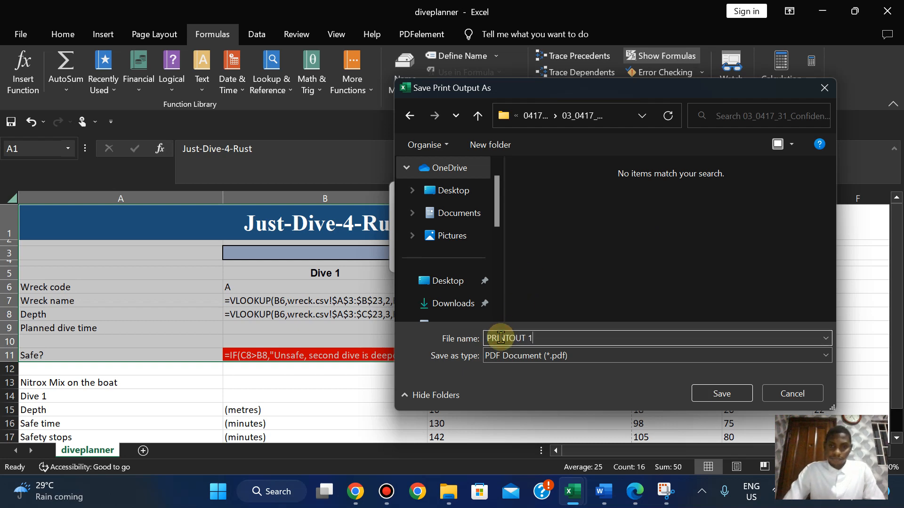
{"action": "left_click", "coordinate": [695, 398]}
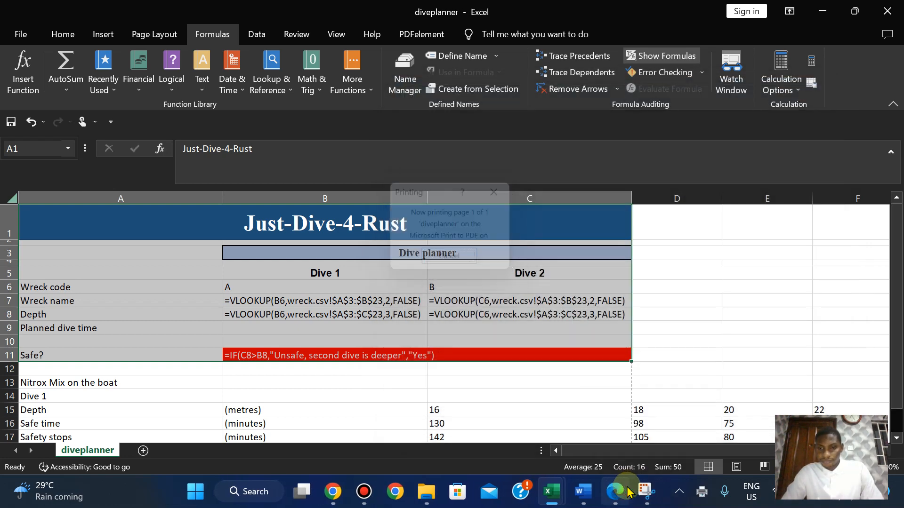
{"action": "left_click", "coordinate": [611, 493]}
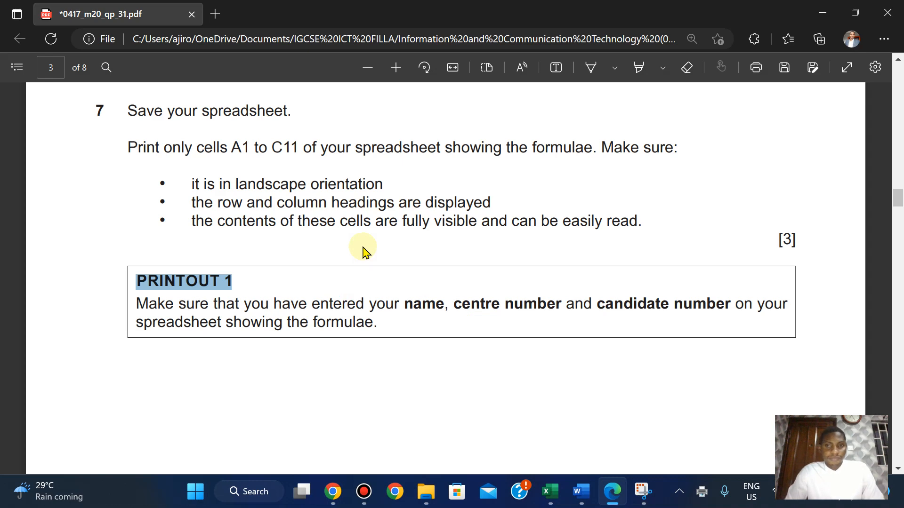
Highlight the text from EVIDENCE 1 through the PRINTOUT 1 box in green.
{"action": "scroll", "coordinate": [365, 252], "scroll_direction": "down", "scroll_amount": 3}
{"action": "scroll", "coordinate": [365, 252], "scroll_direction": "up", "scroll_amount": 4}
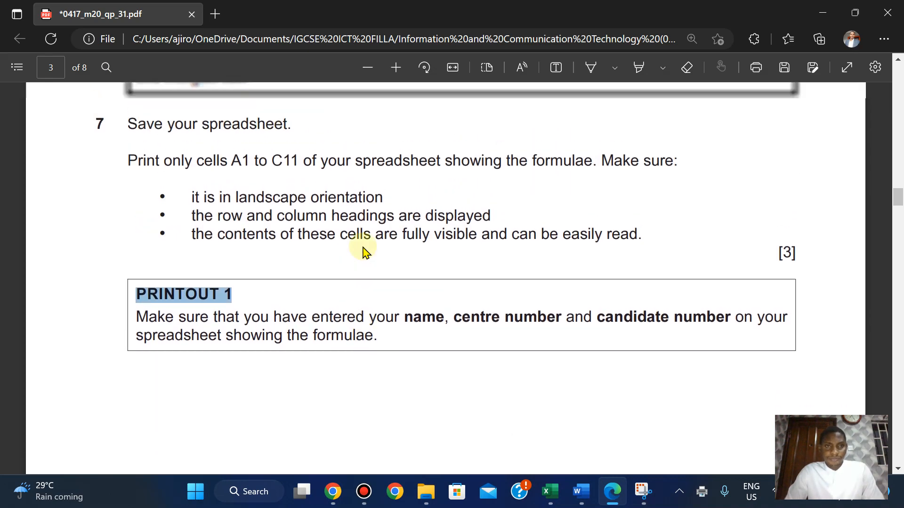
{"action": "scroll", "coordinate": [365, 252], "scroll_direction": "up", "scroll_amount": 6}
{"action": "scroll", "coordinate": [364, 250], "scroll_direction": "down", "scroll_amount": 4}
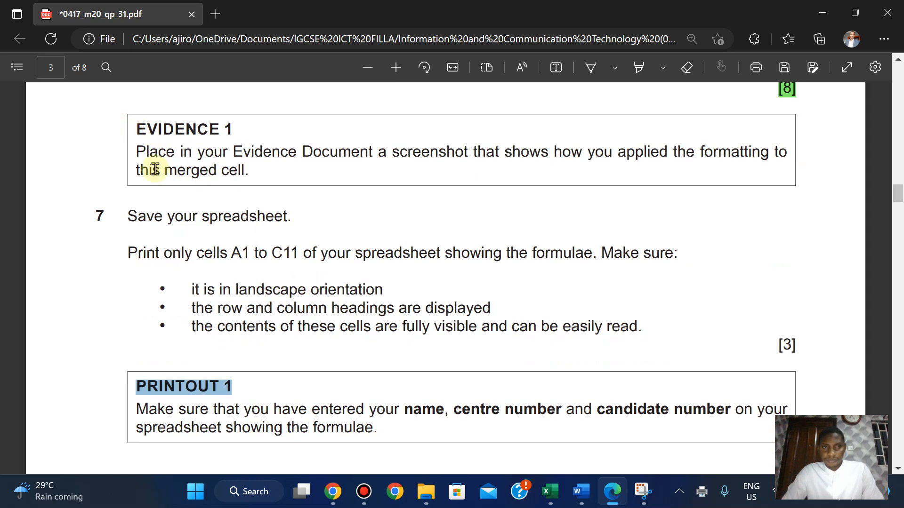
{"action": "left_click_drag", "start_coordinate": [144, 130], "coordinate": [376, 432]}
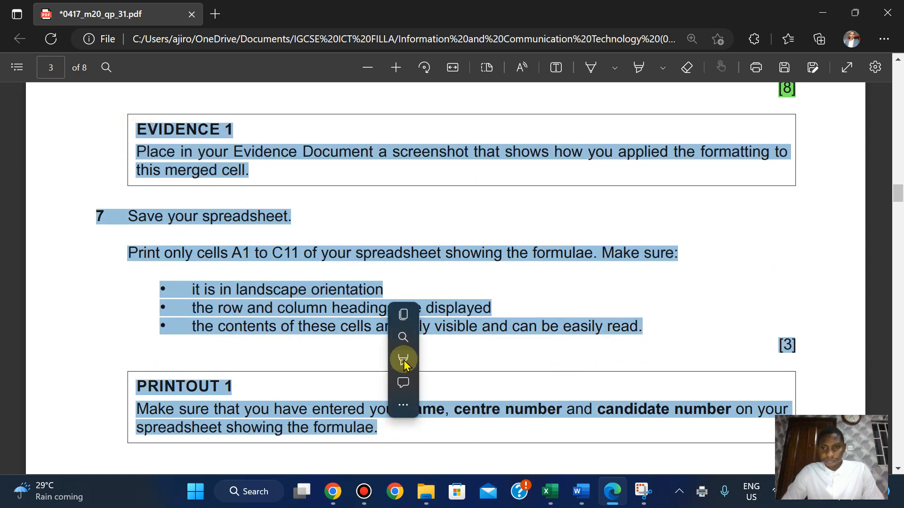
{"action": "mouse_move", "coordinate": [430, 362]}
{"action": "left_click", "coordinate": [555, 385]}
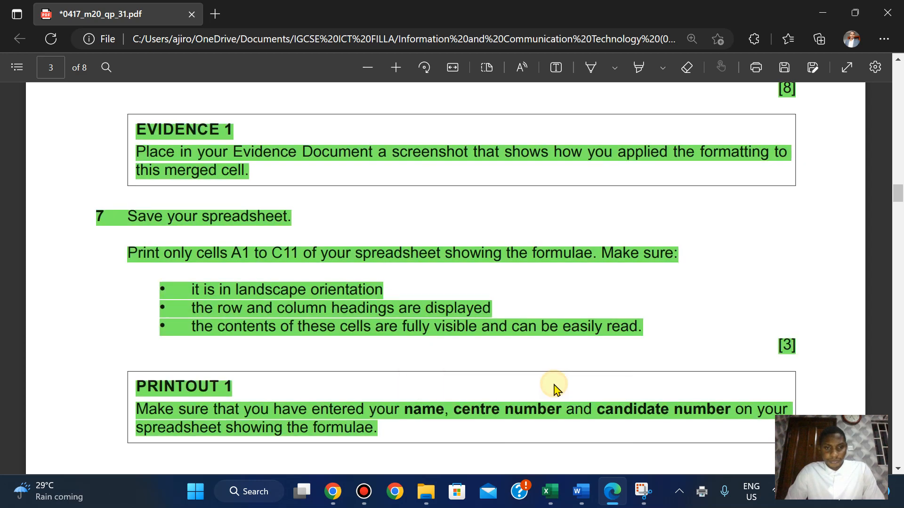
Scroll down to question 8 on page 4 and bring the diveplanner workbook back.
{"action": "scroll", "coordinate": [555, 385], "scroll_direction": "down", "scroll_amount": 10}
{"action": "scroll", "coordinate": [555, 386], "scroll_direction": "down", "scroll_amount": 2}
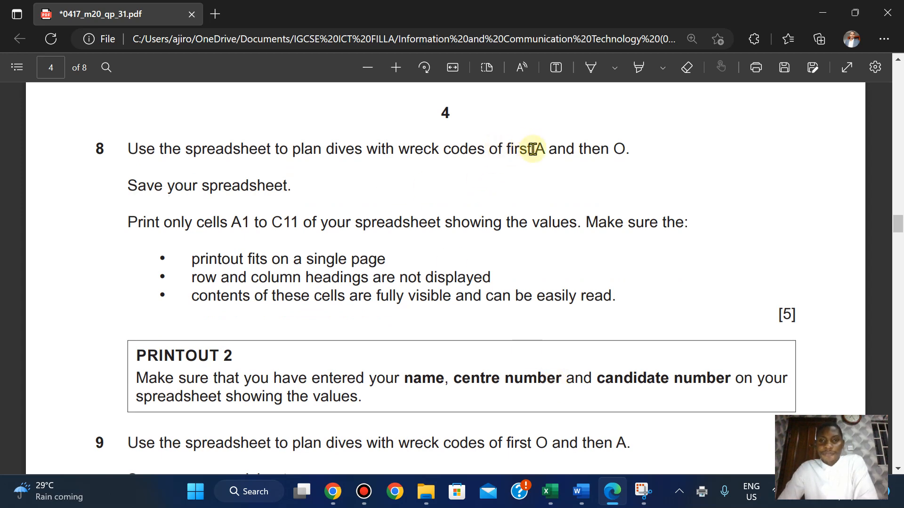
{"action": "mouse_move", "coordinate": [550, 492]}
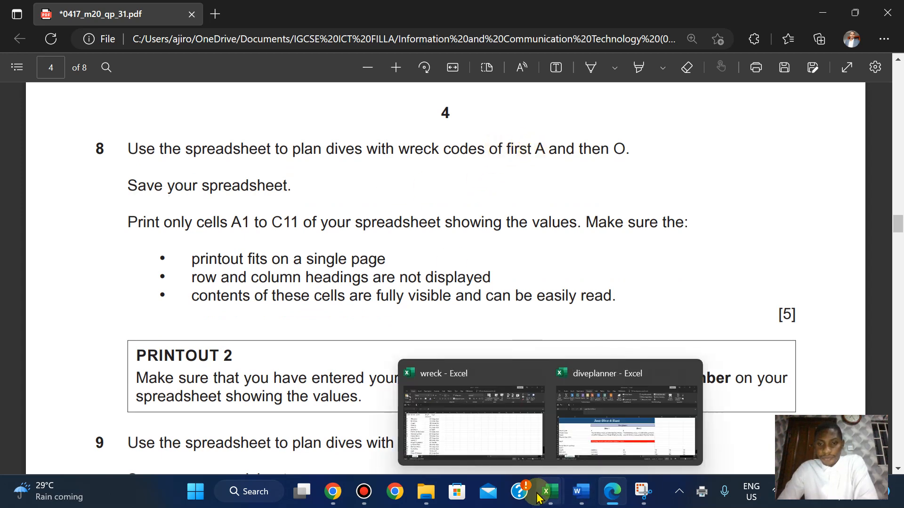
{"action": "left_click", "coordinate": [625, 398]}
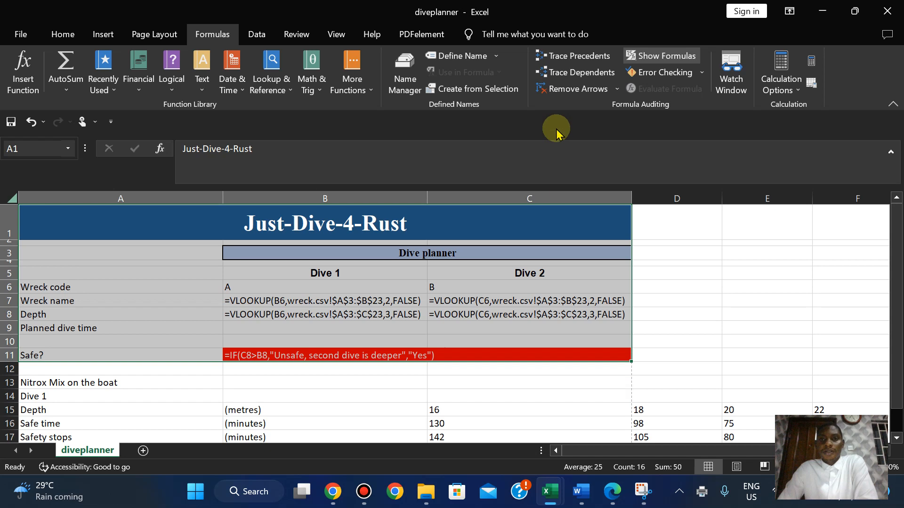
Show cell values instead of formulas and auto-fit columns B and C.
{"action": "left_click", "coordinate": [656, 61]}
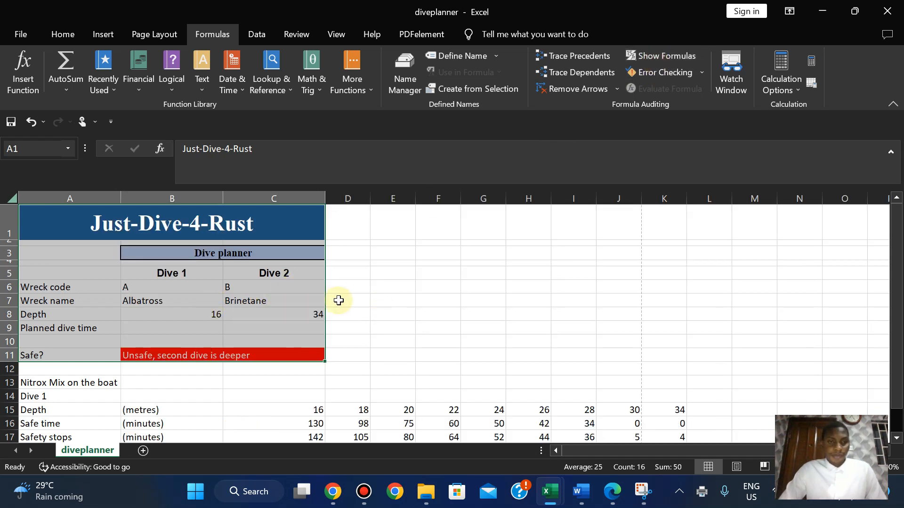
{"action": "left_click", "coordinate": [370, 308]}
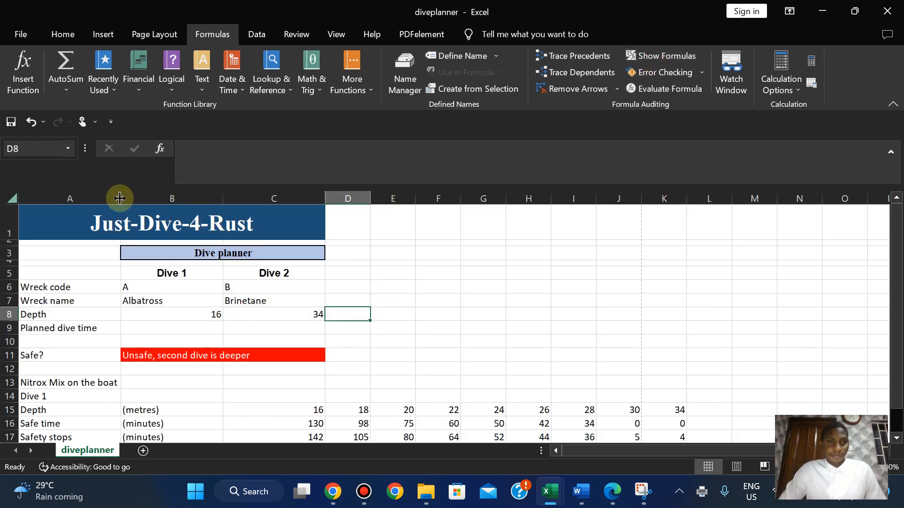
{"action": "double_click", "coordinate": [223, 194]}
{"action": "double_click", "coordinate": [270, 193]}
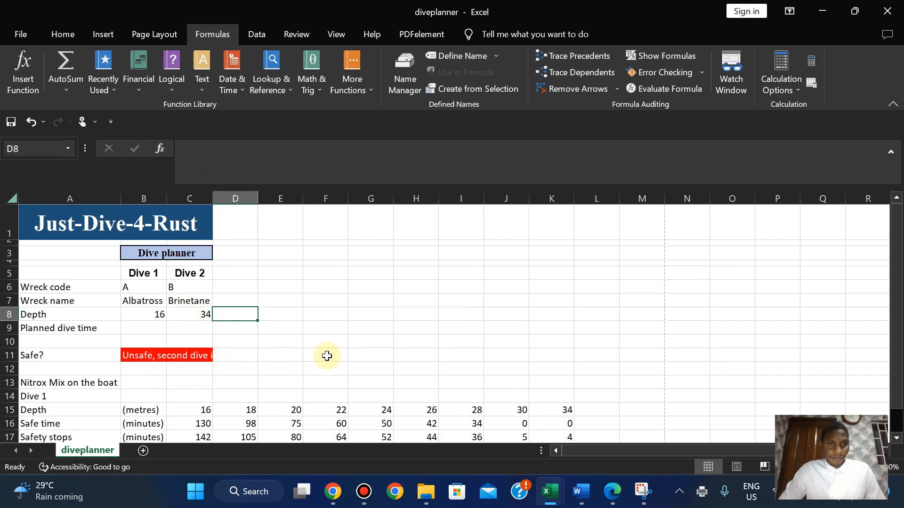
Enter wreck code O in cell C6 so Dive 2 becomes the Opel.
{"action": "left_click", "coordinate": [612, 494]}
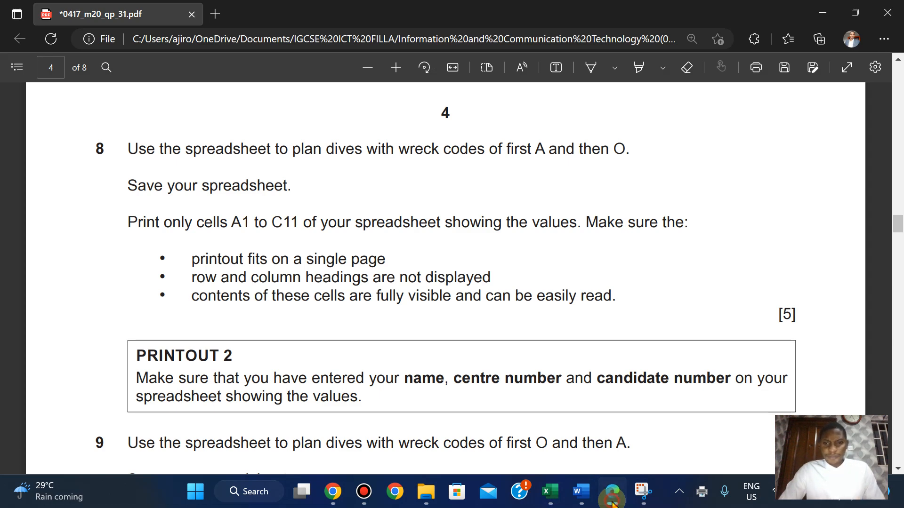
{"action": "left_click", "coordinate": [550, 492]}
{"action": "left_click", "coordinate": [136, 286]}
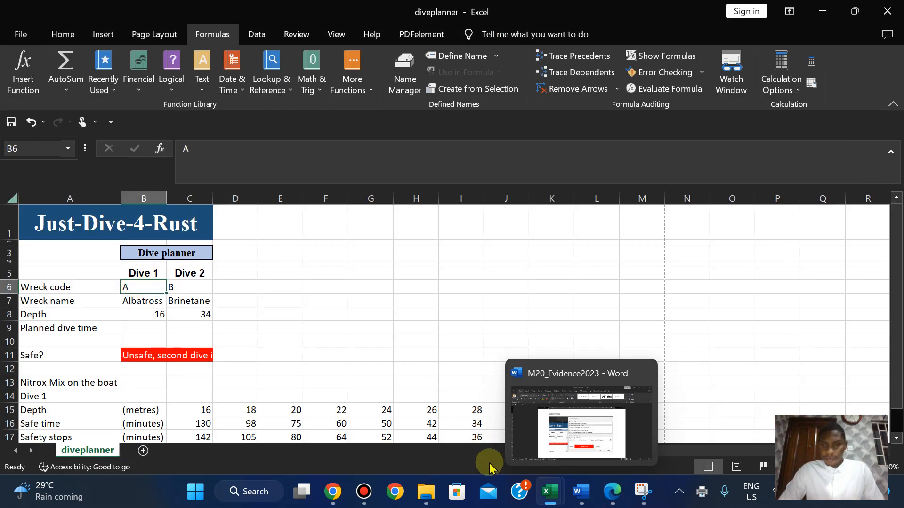
{"action": "left_click", "coordinate": [609, 494]}
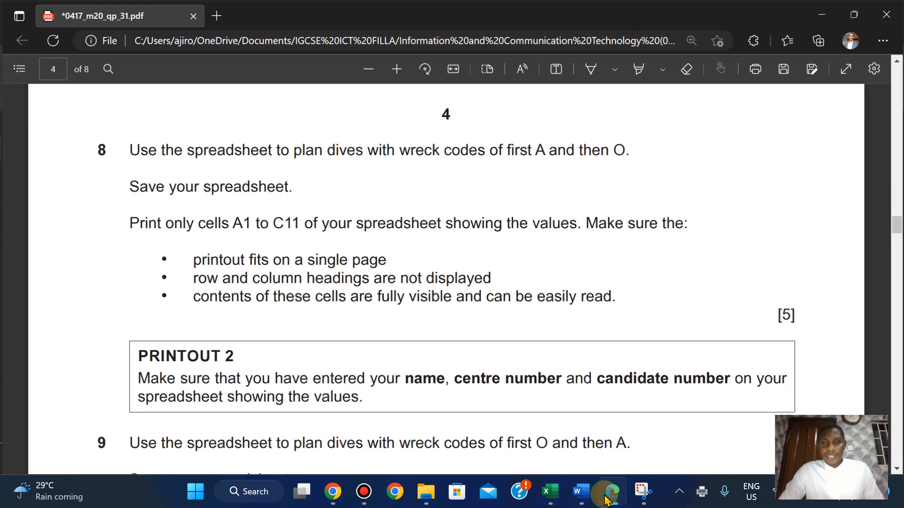
{"action": "left_click", "coordinate": [607, 499]}
{"action": "left_click", "coordinate": [181, 282]}
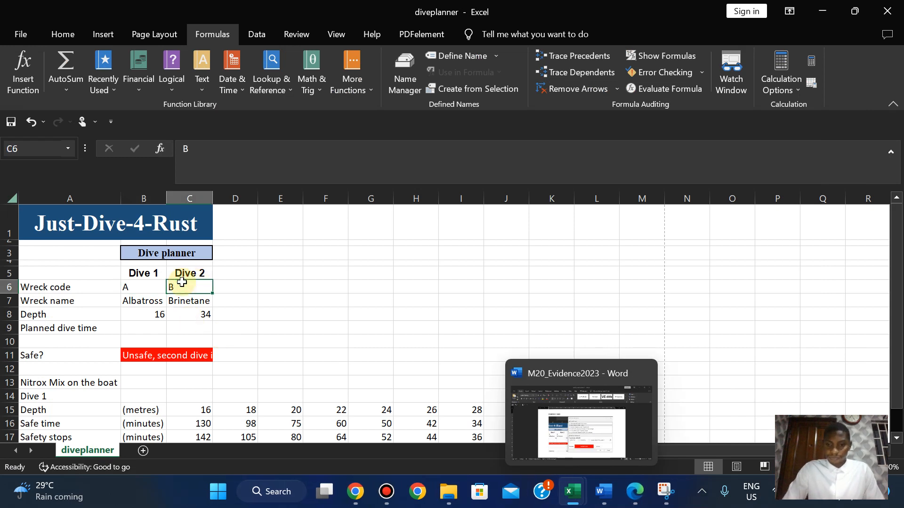
{"action": "type", "text": "O"}
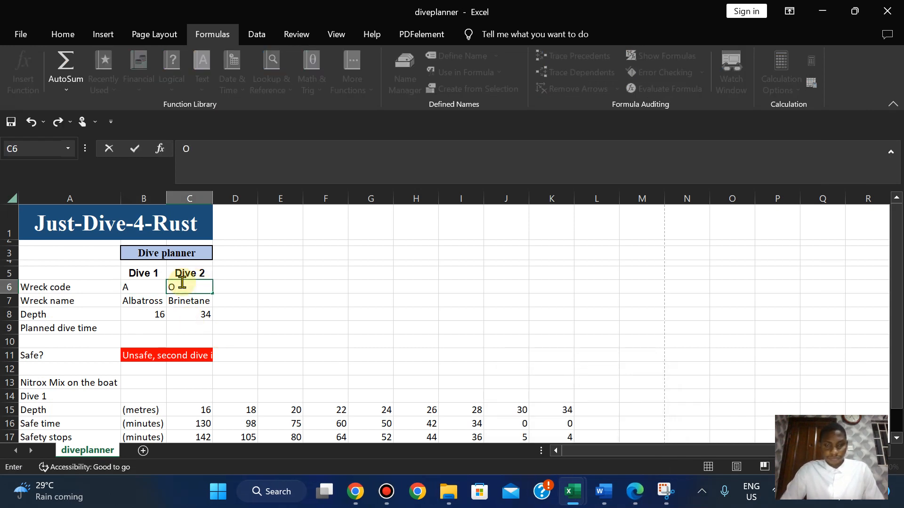
{"action": "left_click", "coordinate": [279, 313]}
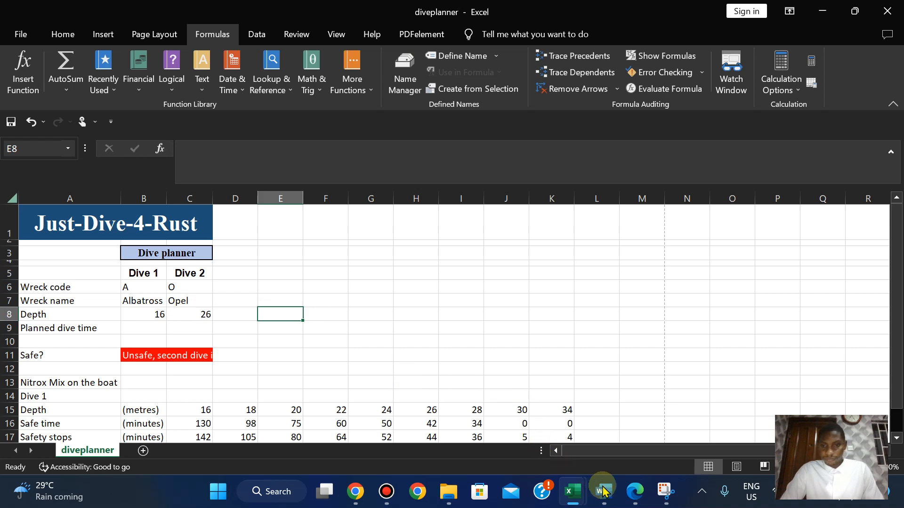
{"action": "left_click", "coordinate": [635, 494]}
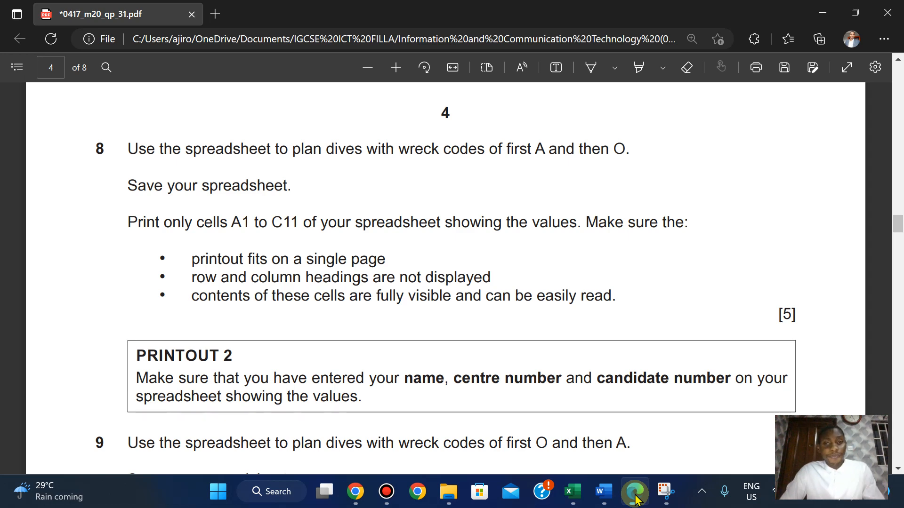
Select columns B and C and widen them slightly to reveal more of the unsafe warning.
{"action": "left_click", "coordinate": [635, 498]}
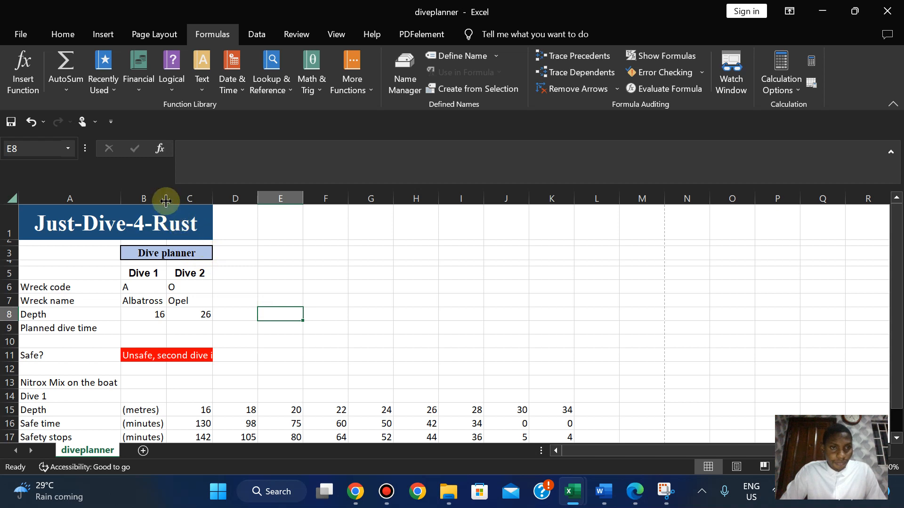
{"action": "left_click_drag", "start_coordinate": [143, 196], "coordinate": [176, 198]}
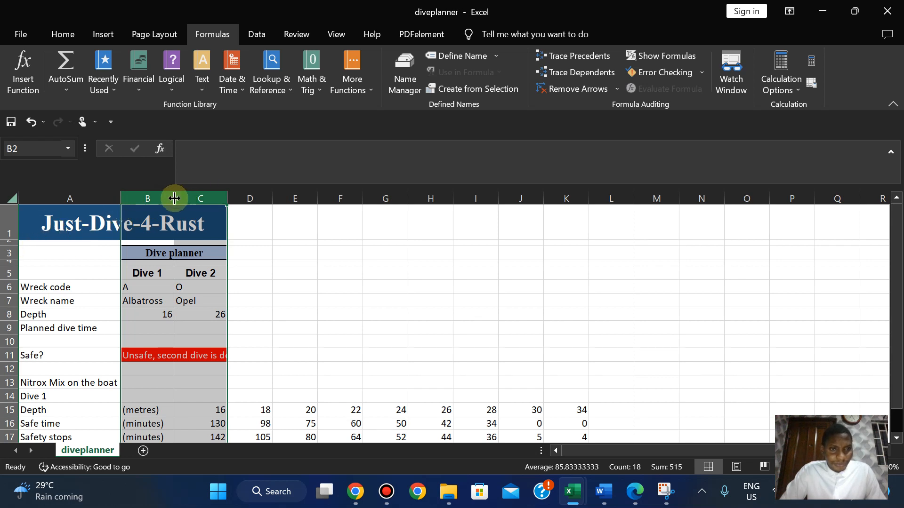
{"action": "left_click_drag", "start_coordinate": [174, 198], "coordinate": [178, 198]}
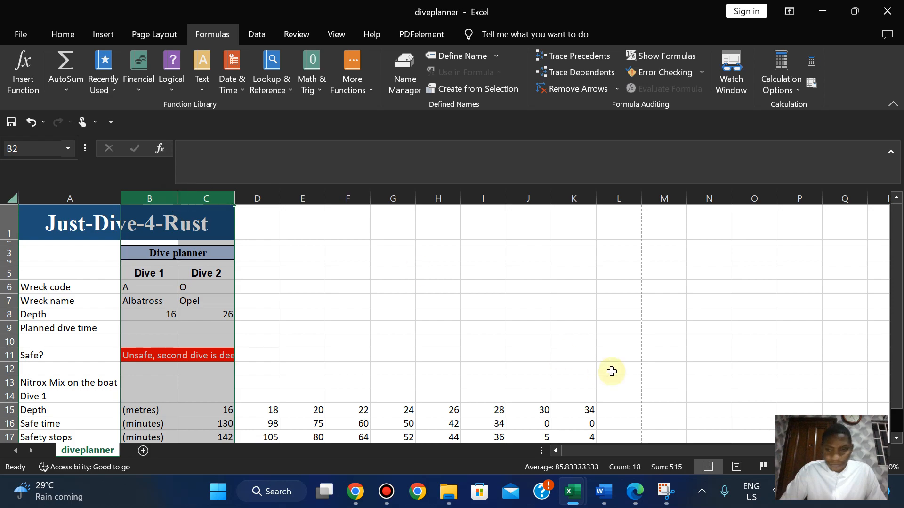
{"action": "left_click", "coordinate": [635, 492]}
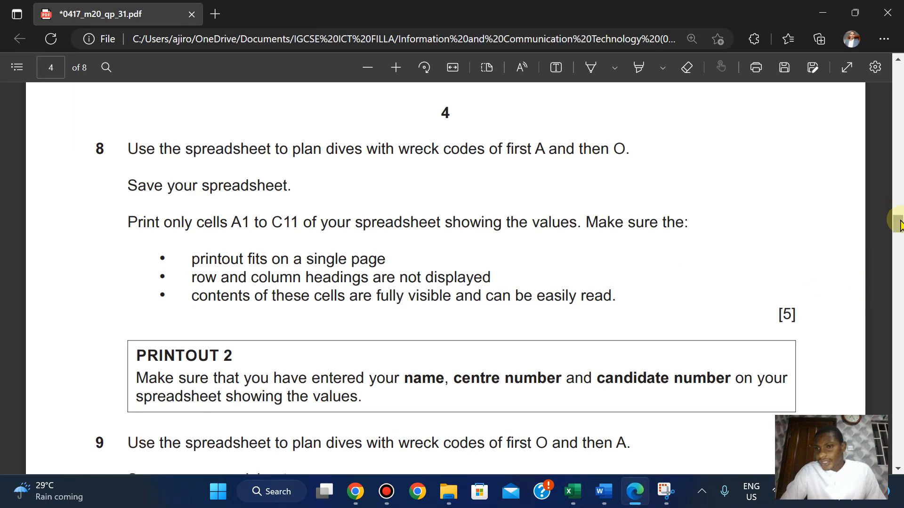
{"action": "left_click_drag", "start_coordinate": [897, 222], "coordinate": [857, 151]}
Snap the exam paper beside the workbook and adjust the PDF zoom to compare the layouts.
{"action": "key", "text": "super+Right"}
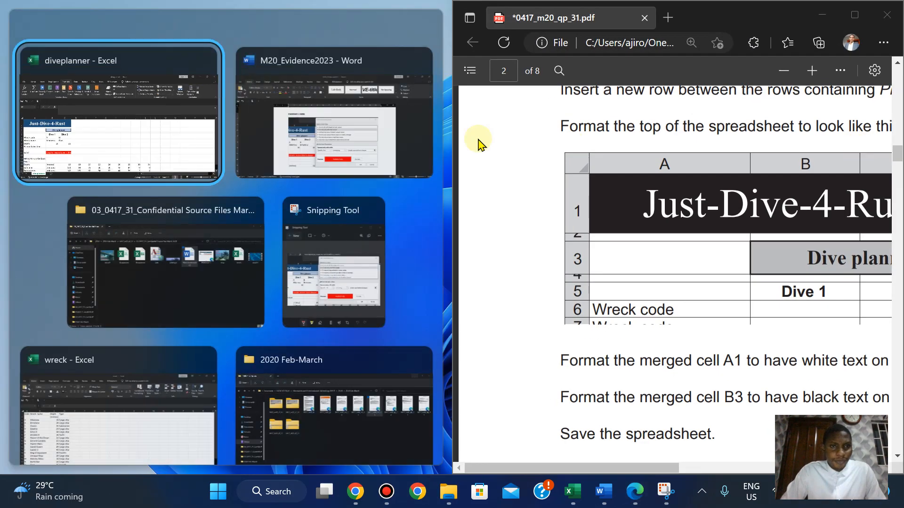
{"action": "left_click", "coordinate": [115, 134]}
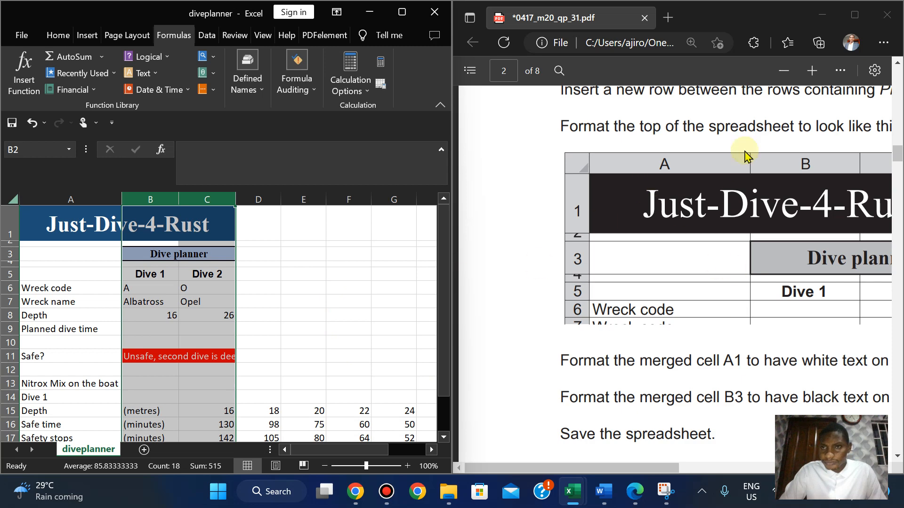
{"action": "left_click", "coordinate": [784, 70]}
{"action": "left_click", "coordinate": [783, 70]}
{"action": "left_click", "coordinate": [785, 75]}
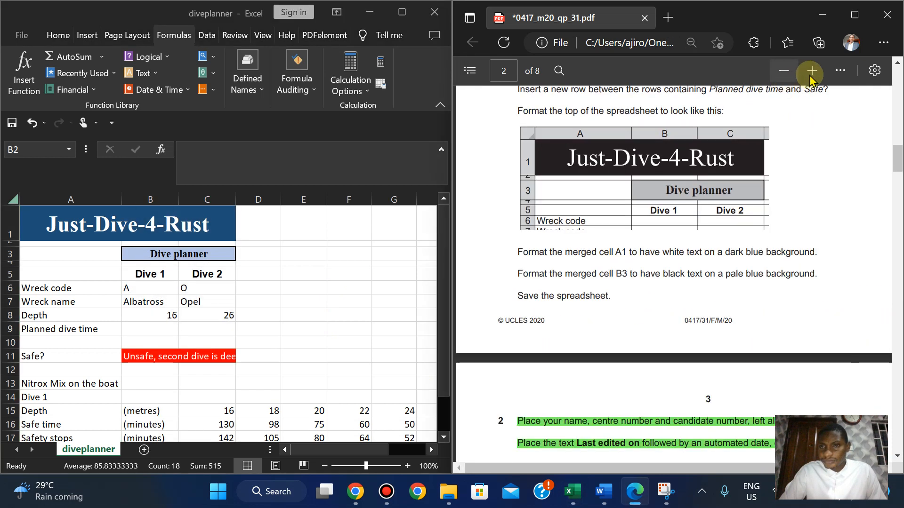
{"action": "left_click", "coordinate": [813, 71]}
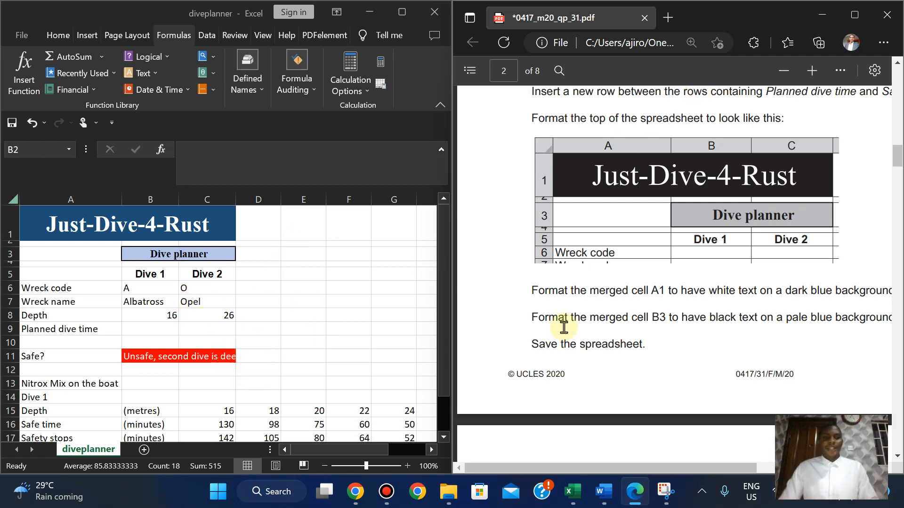
Maximize the exam paper, then bring the diveplanner workbook back full screen.
{"action": "left_click", "coordinate": [854, 15]}
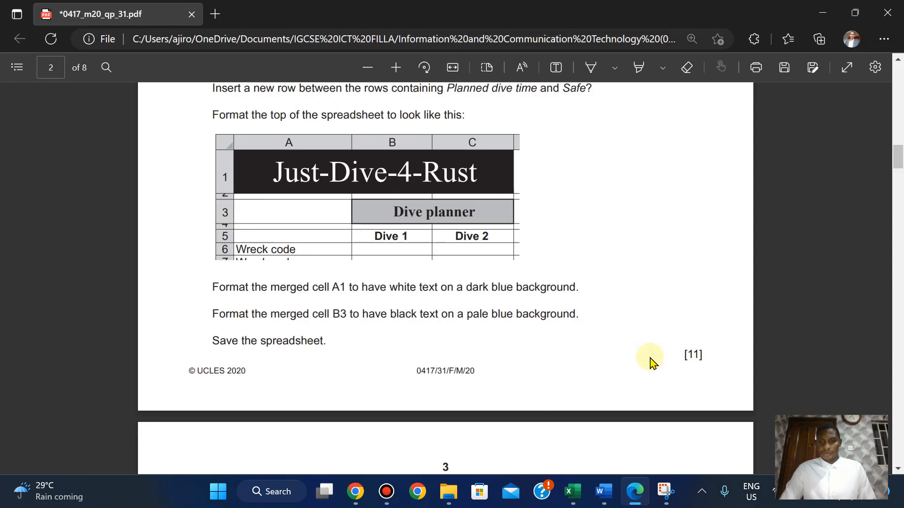
{"action": "mouse_move", "coordinate": [572, 492]}
{"action": "left_click", "coordinate": [661, 407]}
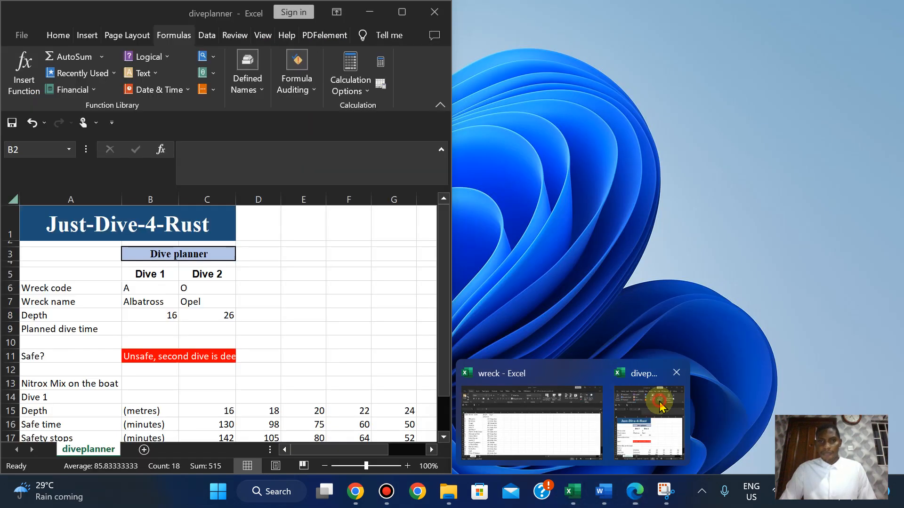
{"action": "left_click", "coordinate": [401, 12]}
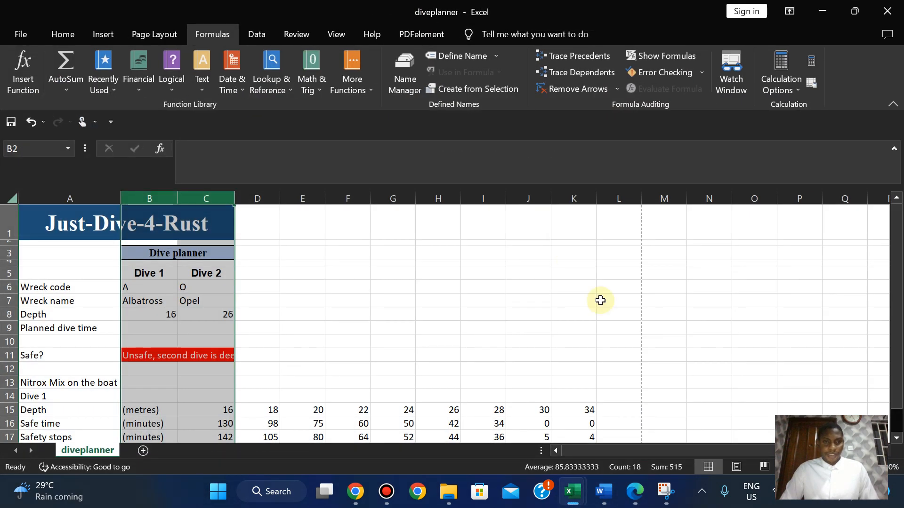
Widen column C to show the full 'Unsafe, second dive is deeper' warning, then return to the exam paper.
{"action": "left_click", "coordinate": [402, 312]}
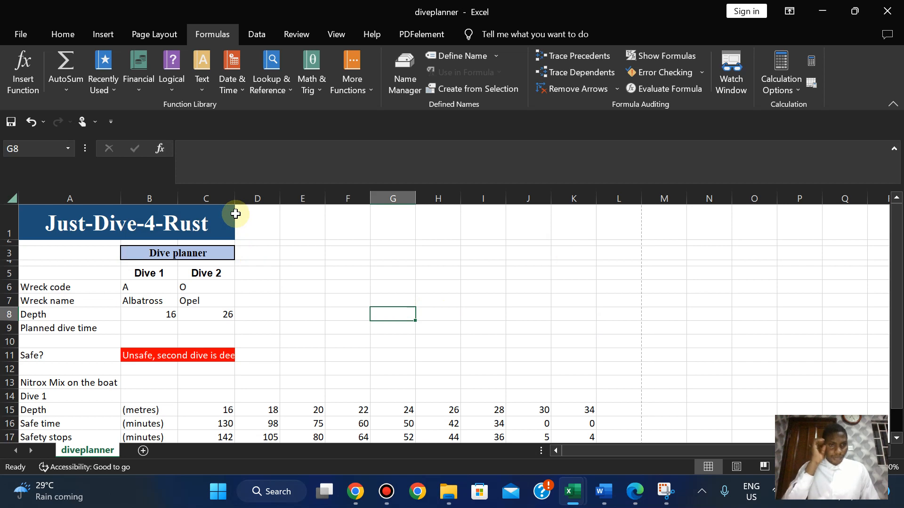
{"action": "left_click_drag", "start_coordinate": [232, 199], "coordinate": [252, 200]}
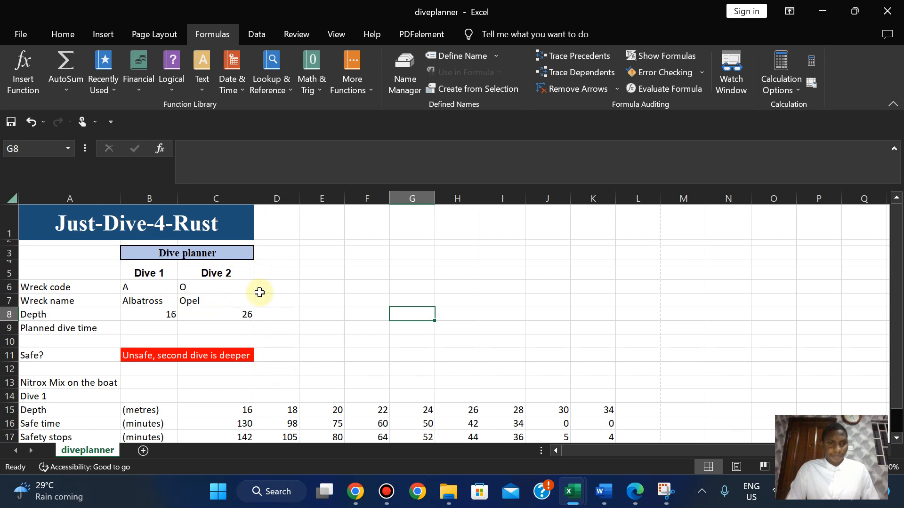
{"action": "left_click", "coordinate": [642, 493]}
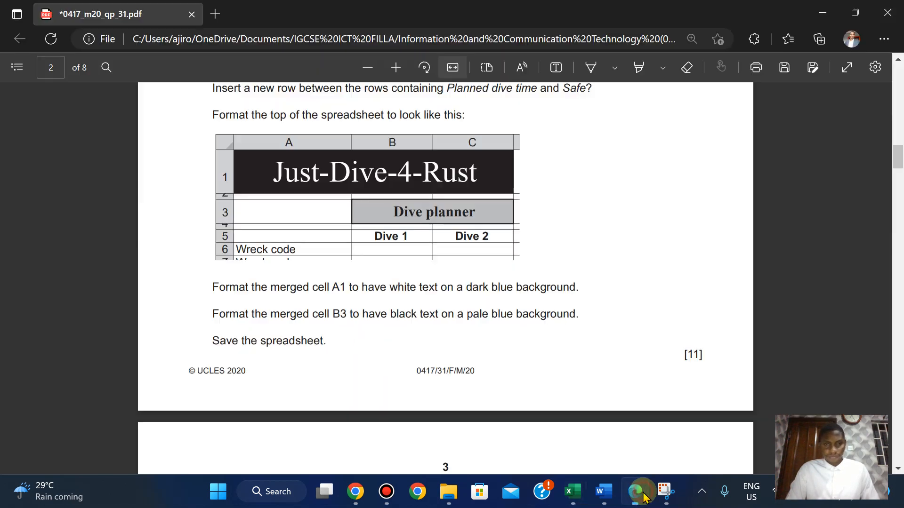
Adjust the PDF zoom and scroll to question 8 on page 4, then return to the workbook.
{"action": "scroll", "coordinate": [445, 235], "scroll_direction": "down", "scroll_amount": 1}
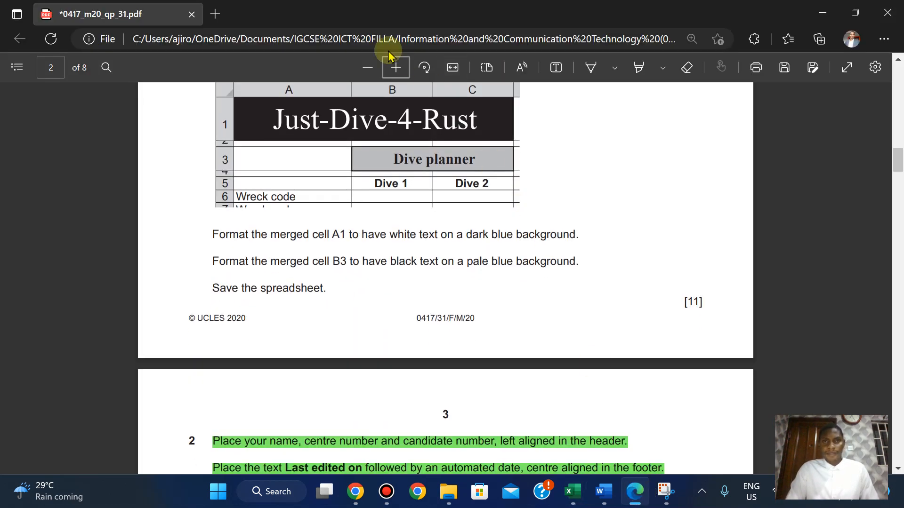
{"action": "left_click", "coordinate": [401, 71]}
{"action": "left_click", "coordinate": [398, 68]}
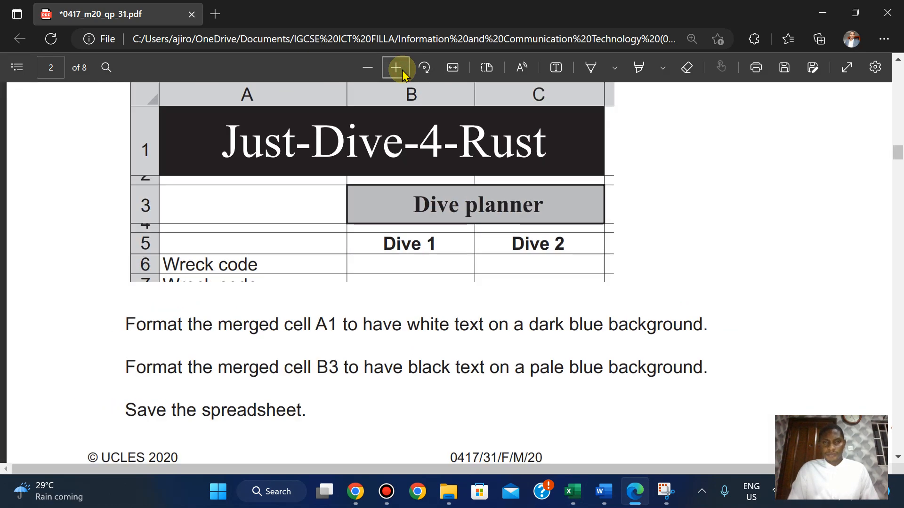
{"action": "left_click", "coordinate": [366, 68]}
{"action": "left_click", "coordinate": [366, 68]}
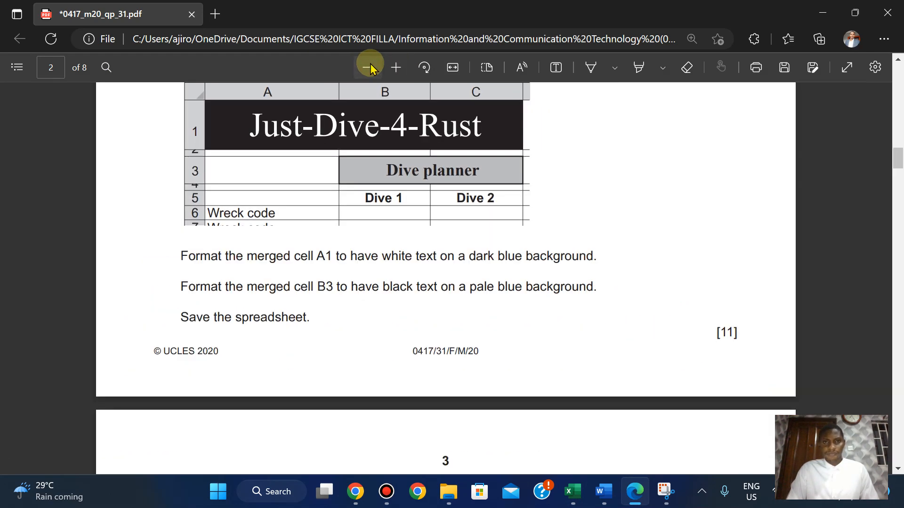
{"action": "left_click", "coordinate": [391, 67]}
{"action": "scroll", "coordinate": [391, 68], "scroll_direction": "down", "scroll_amount": 9}
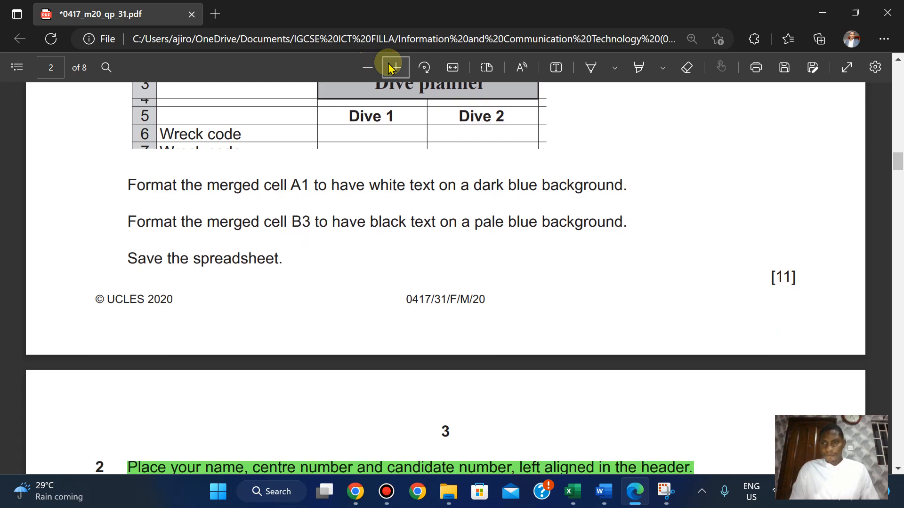
{"action": "scroll", "coordinate": [390, 69], "scroll_direction": "down", "scroll_amount": 10}
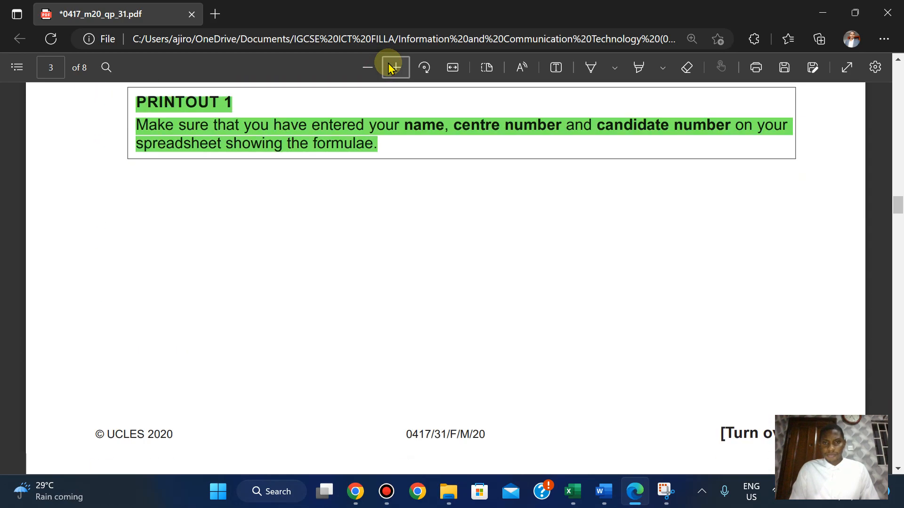
{"action": "scroll", "coordinate": [390, 68], "scroll_direction": "up", "scroll_amount": 2}
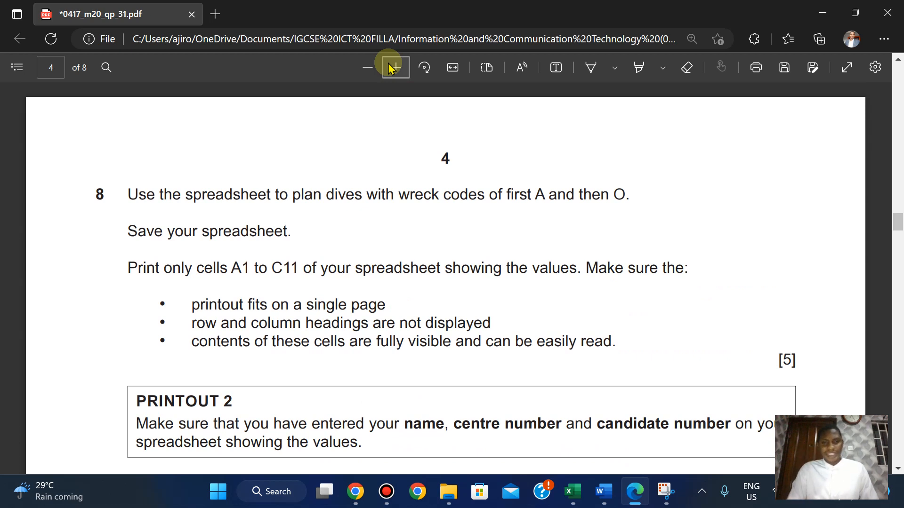
{"action": "mouse_move", "coordinate": [598, 495]}
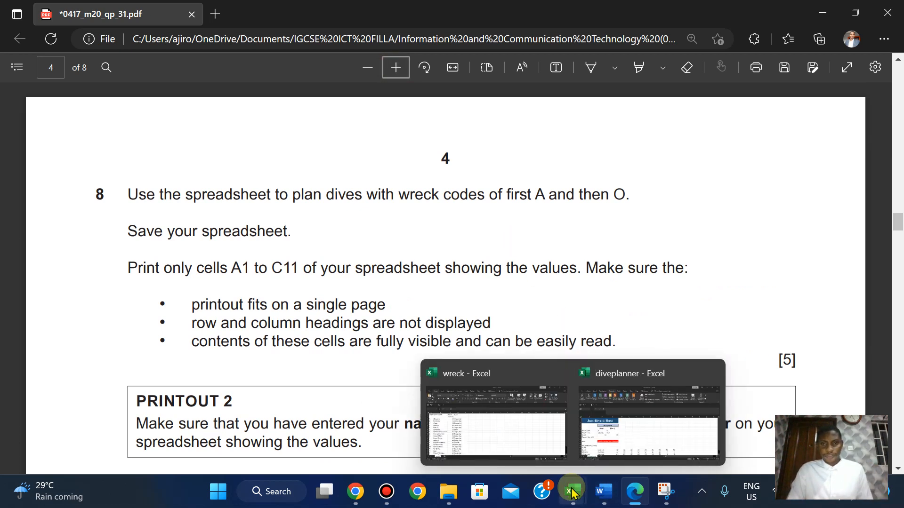
{"action": "left_click", "coordinate": [605, 435]}
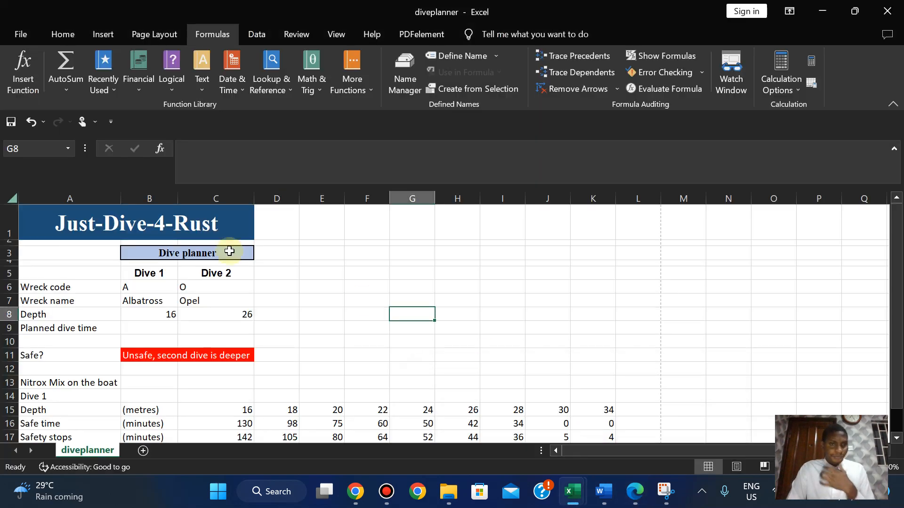
Select cells A1:C11 for printing, recheck the exam paper, and open the File backstage.
{"action": "left_click_drag", "start_coordinate": [32, 221], "coordinate": [166, 328]}
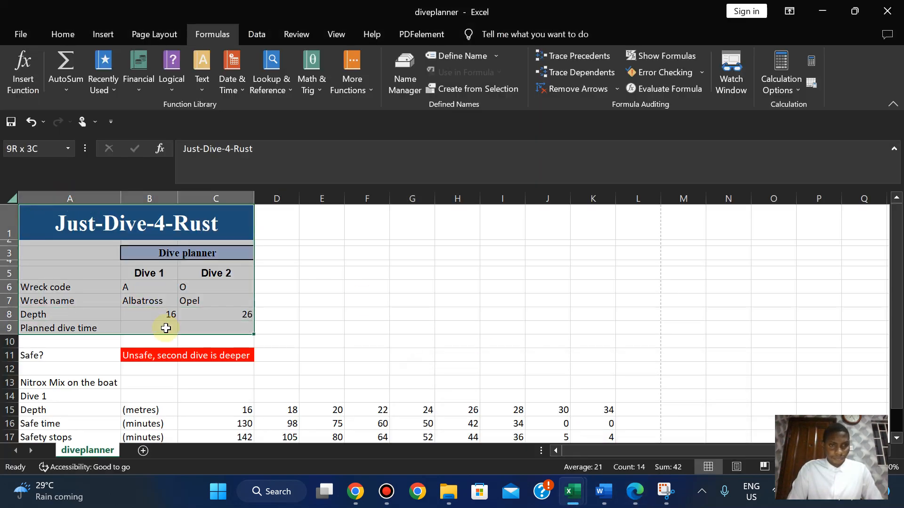
{"action": "left_click", "coordinate": [166, 329]}
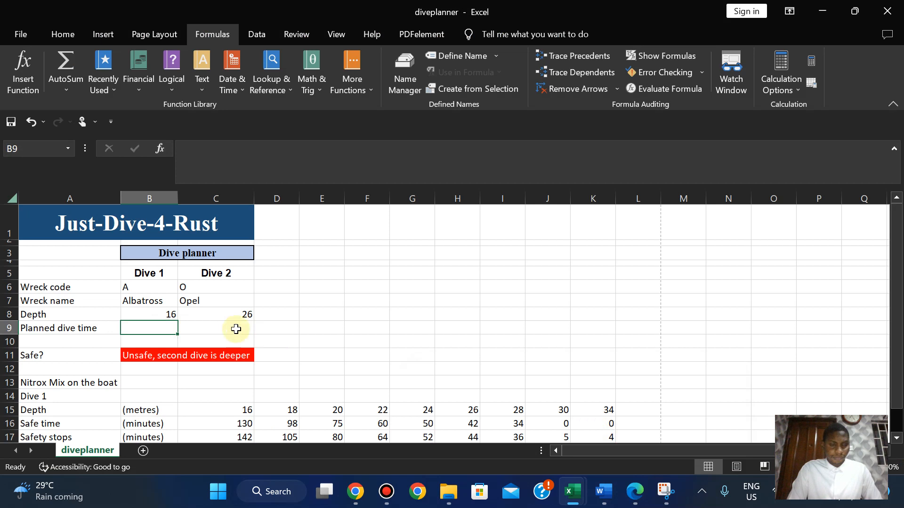
{"action": "left_click_drag", "start_coordinate": [47, 218], "coordinate": [206, 361]}
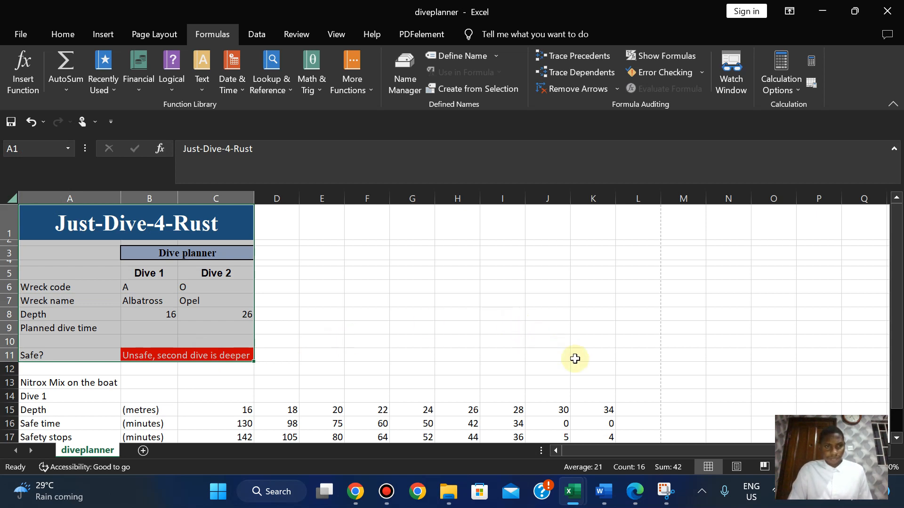
{"action": "left_click", "coordinate": [634, 497]}
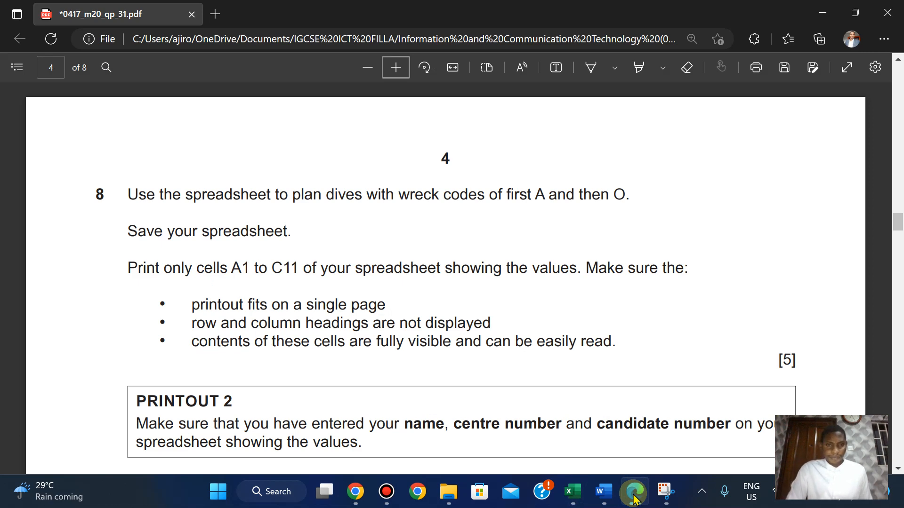
{"action": "left_click", "coordinate": [633, 497]}
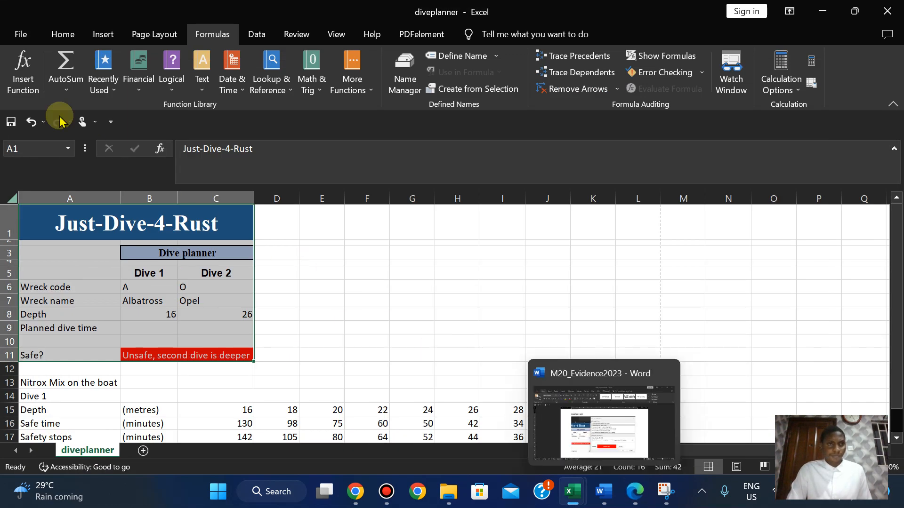
{"action": "left_click", "coordinate": [12, 31]}
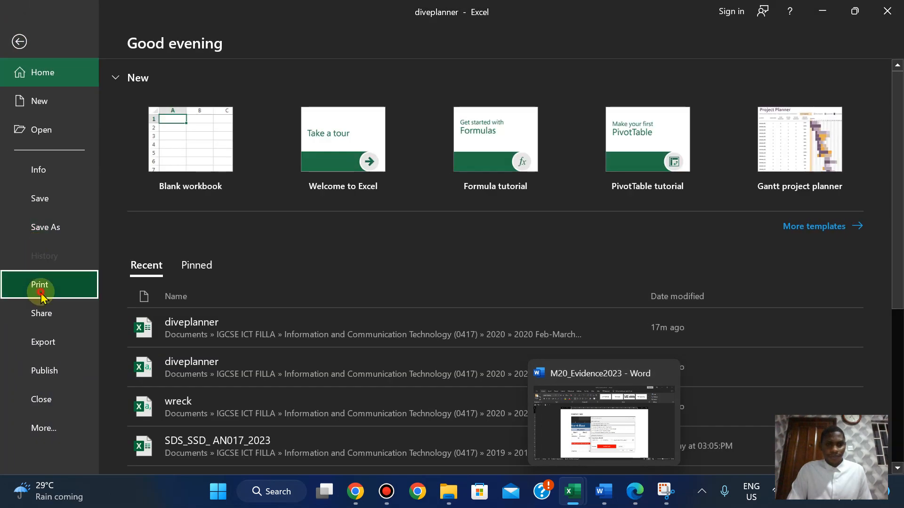
Open the print preview, check the exam question, and keep printing only the selected cells.
{"action": "left_click", "coordinate": [40, 285]}
{"action": "mouse_move", "coordinate": [633, 500]}
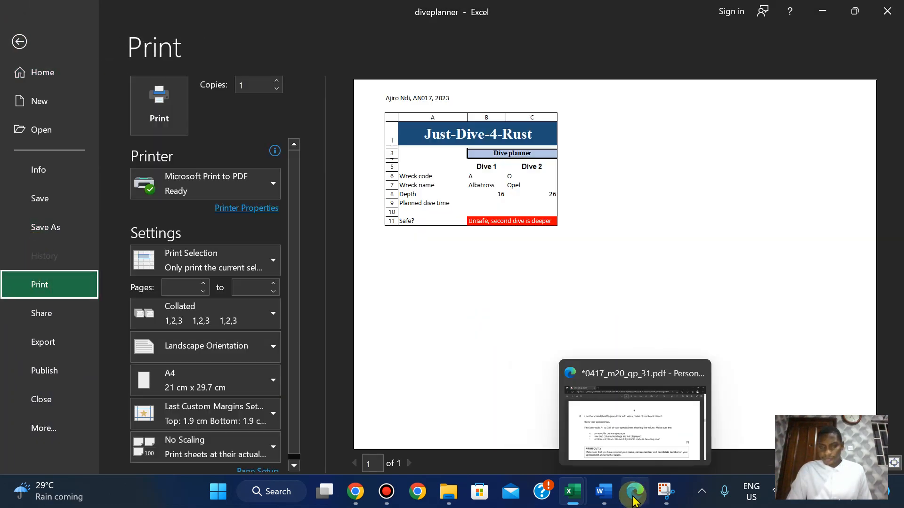
{"action": "left_click", "coordinate": [634, 500]}
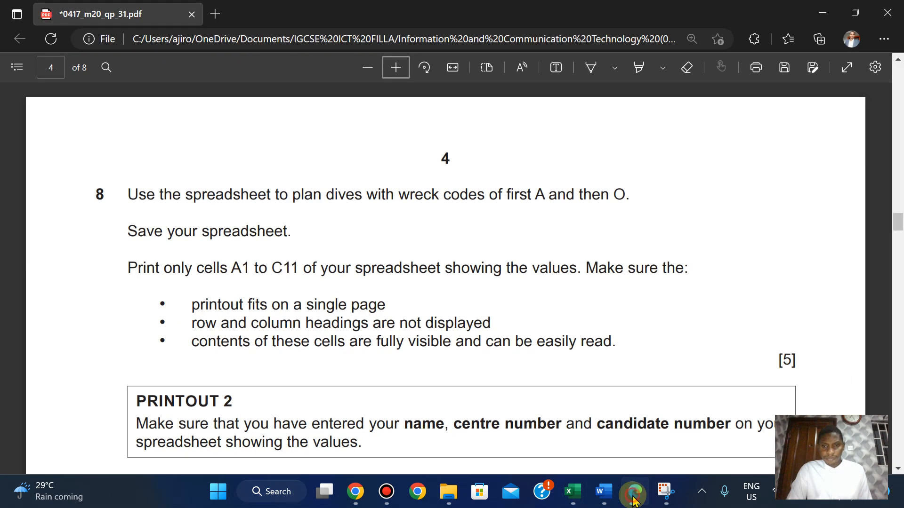
{"action": "left_click", "coordinate": [634, 500]}
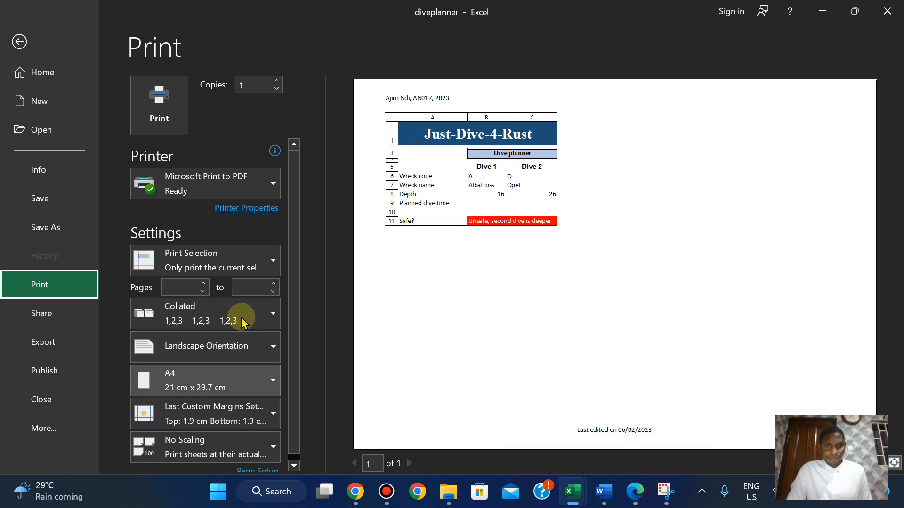
{"action": "left_click", "coordinate": [221, 256]}
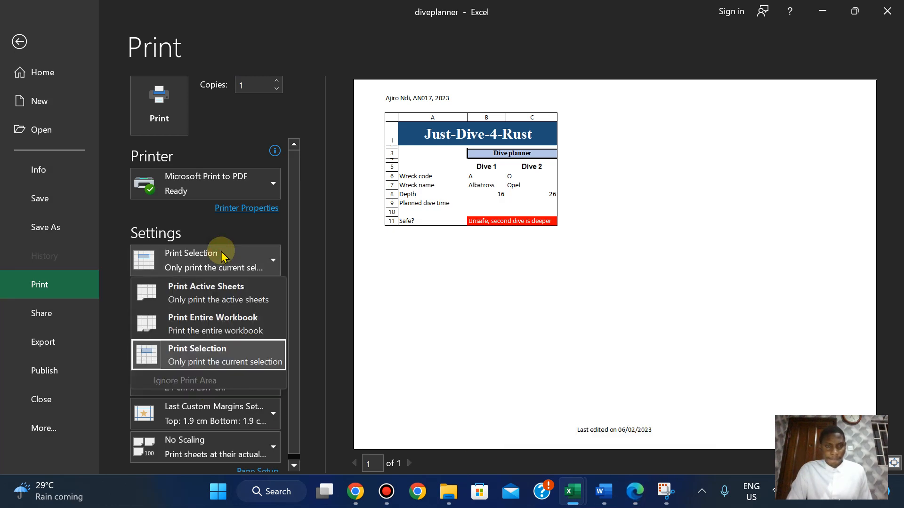
{"action": "left_click", "coordinate": [221, 257]}
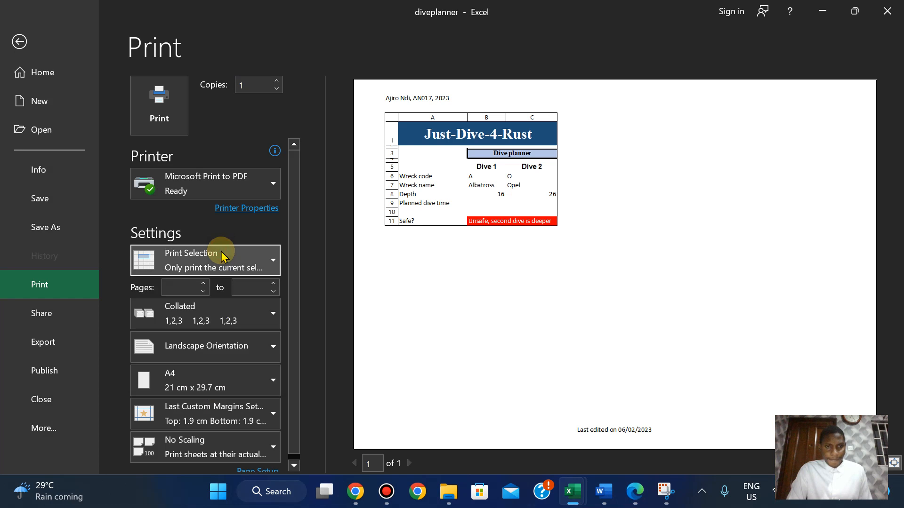
Try the fit-to-page scaling presets, then set custom scaling to 1 page wide by 1 tall.
{"action": "left_click", "coordinate": [227, 451]}
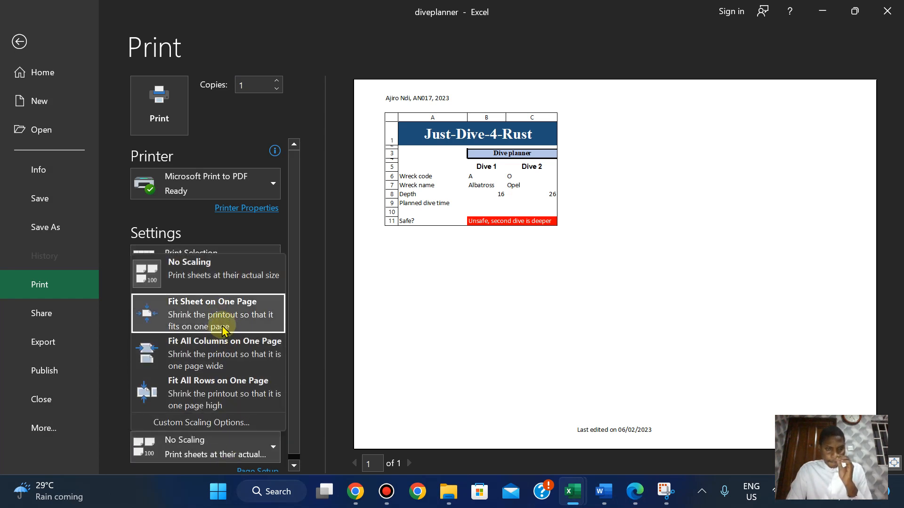
{"action": "left_click", "coordinate": [223, 325]}
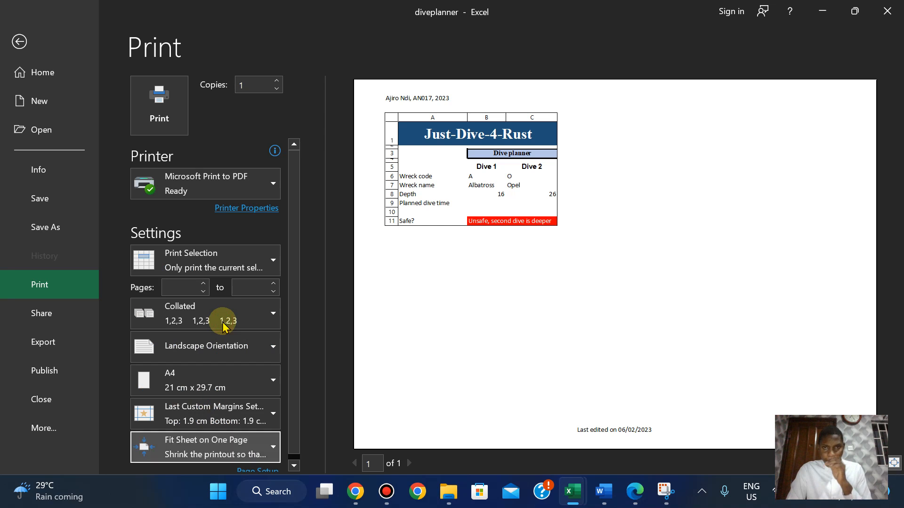
{"action": "left_click", "coordinate": [212, 448]}
{"action": "left_click", "coordinate": [219, 350]}
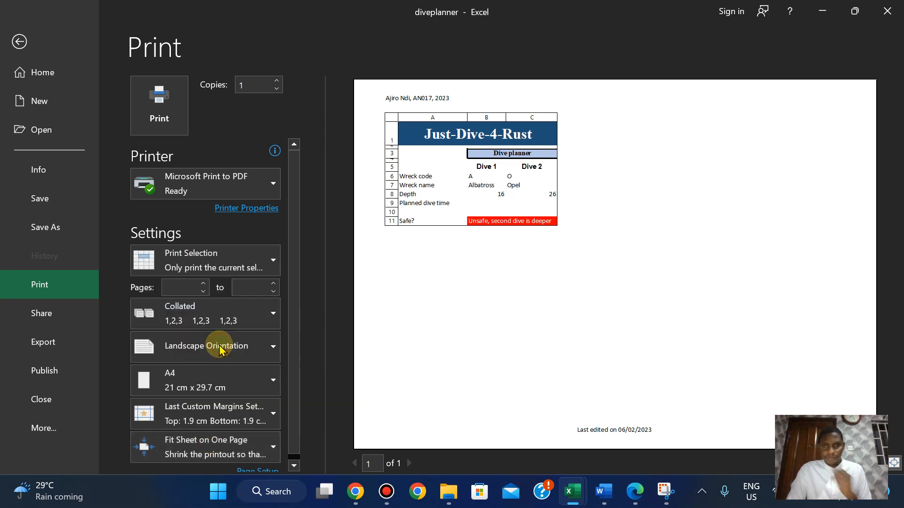
{"action": "left_click", "coordinate": [207, 457]}
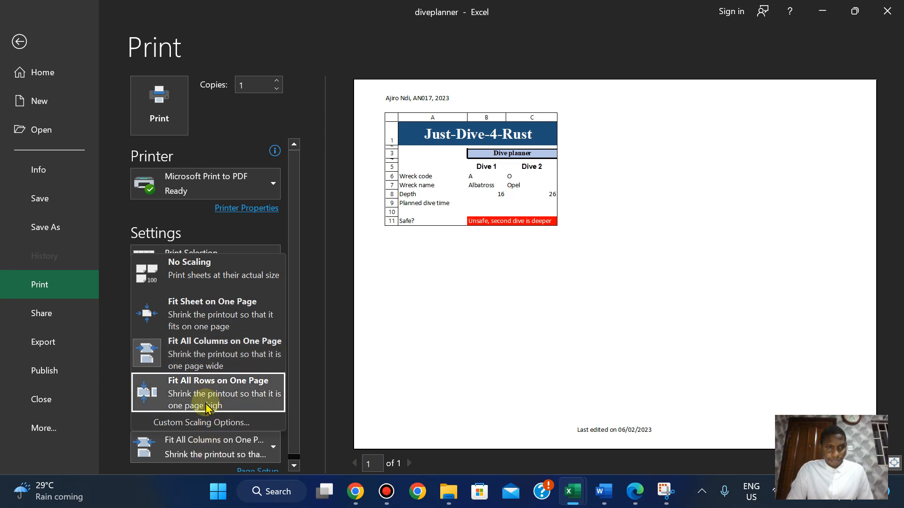
{"action": "left_click", "coordinate": [200, 423]}
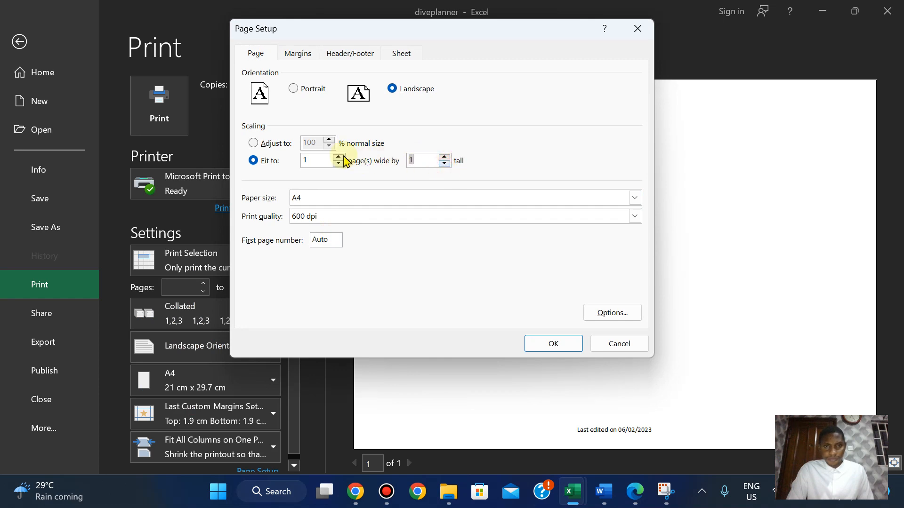
{"action": "left_click", "coordinate": [548, 344]}
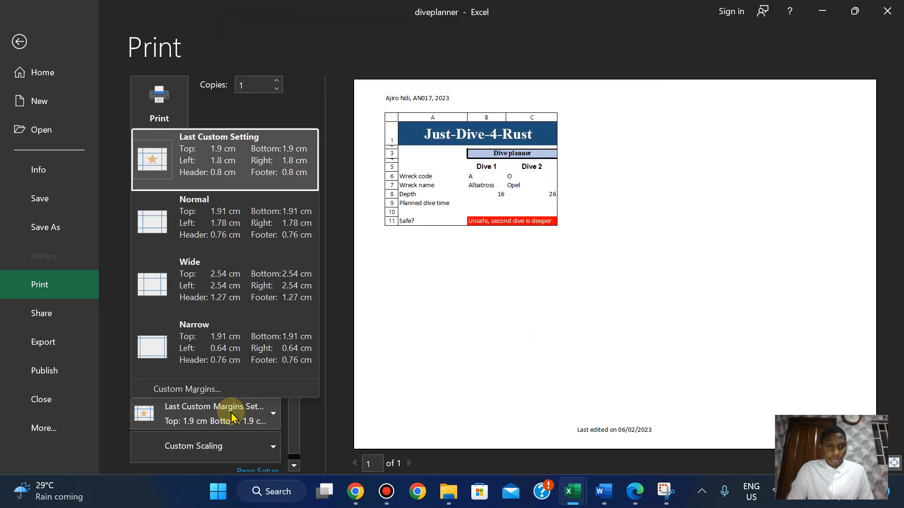
Reset scaling to No Scaling and set landscape orientation after trying portrait.
{"action": "left_click", "coordinate": [210, 445]}
{"action": "left_click", "coordinate": [210, 445]}
{"action": "left_click", "coordinate": [222, 252]}
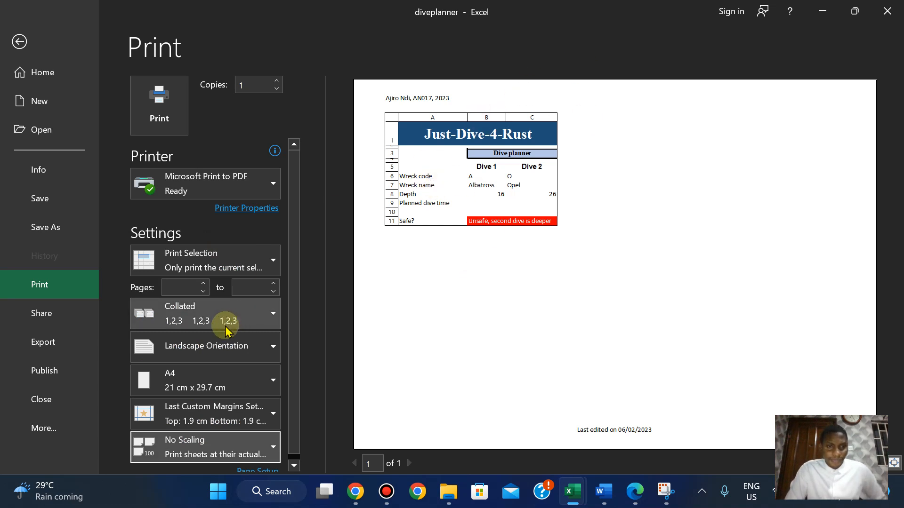
{"action": "left_click", "coordinate": [207, 350]}
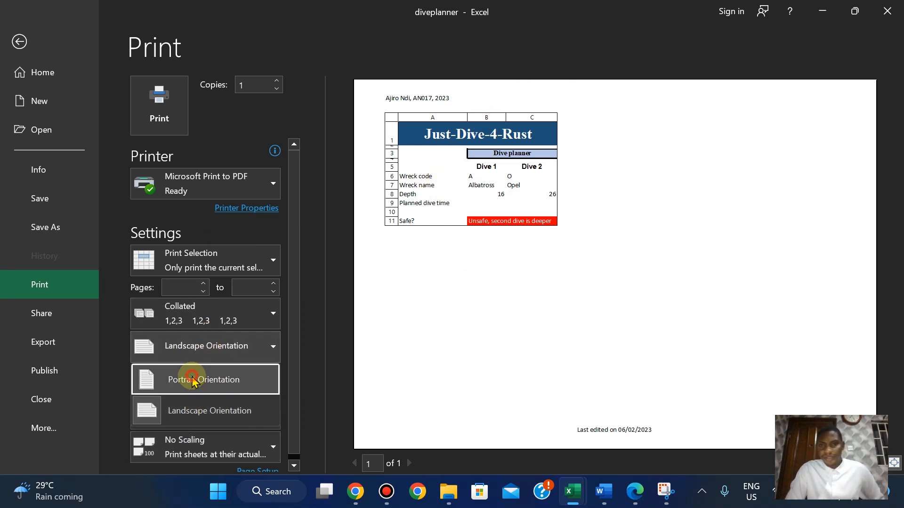
{"action": "left_click", "coordinate": [193, 381]}
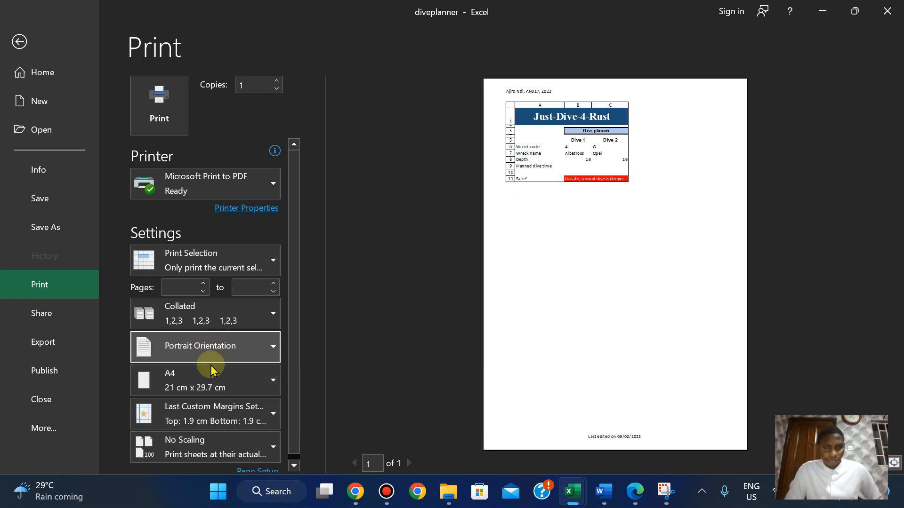
{"action": "left_click", "coordinate": [200, 349]}
{"action": "left_click", "coordinate": [196, 410]}
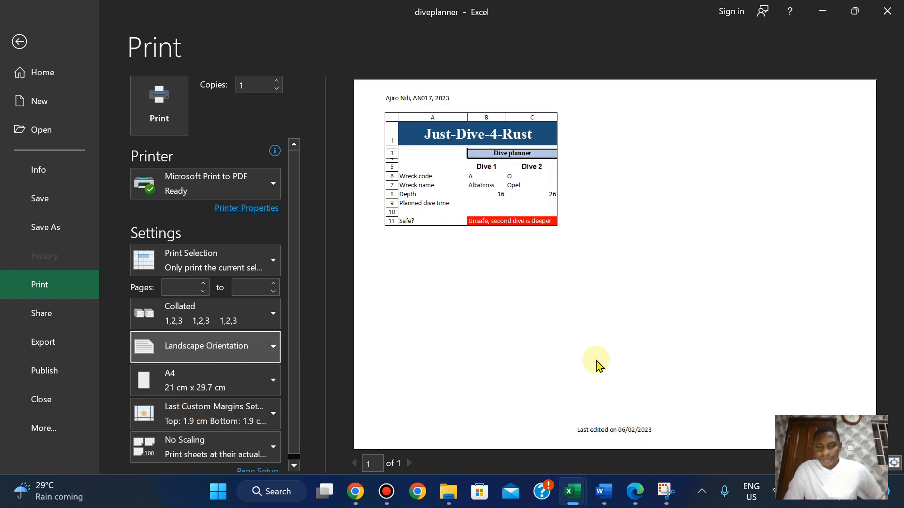
Recheck the exam question in the PDF, then bring up the Page Setup dialog.
{"action": "left_click", "coordinate": [634, 492]}
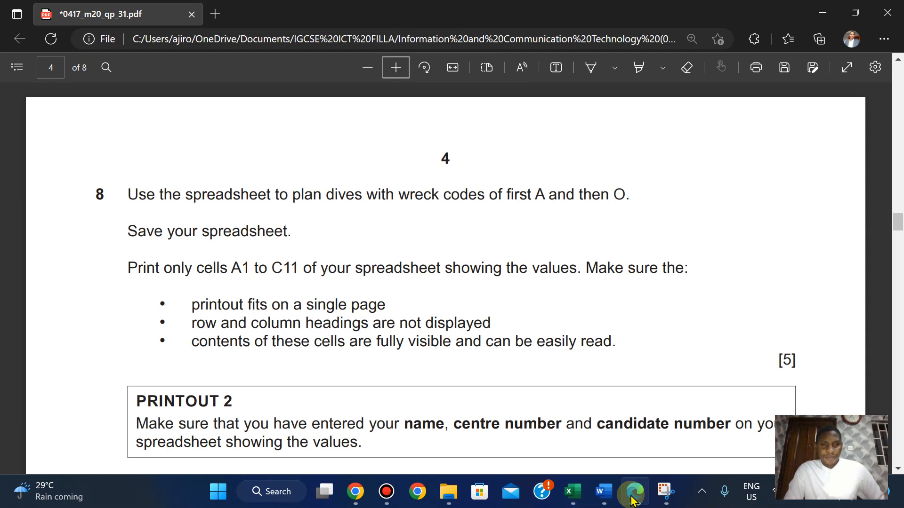
{"action": "left_click", "coordinate": [631, 496]}
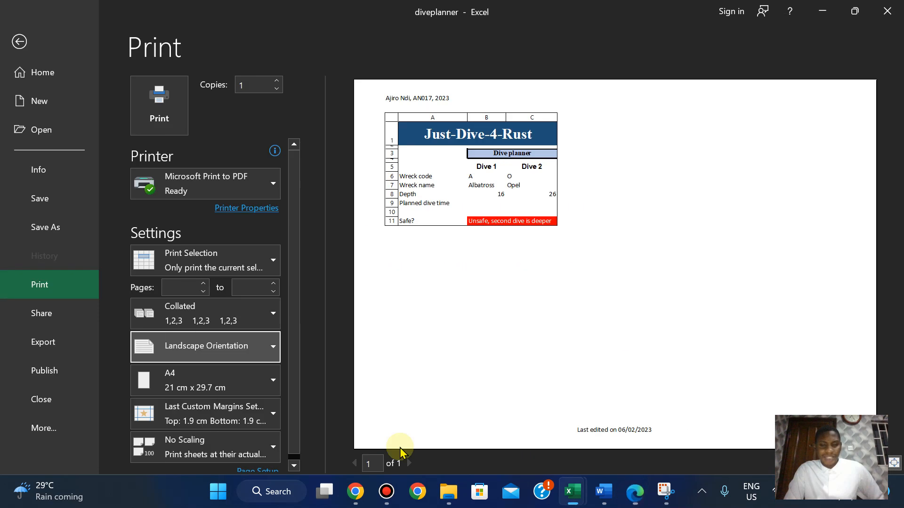
{"action": "left_click", "coordinate": [260, 470]}
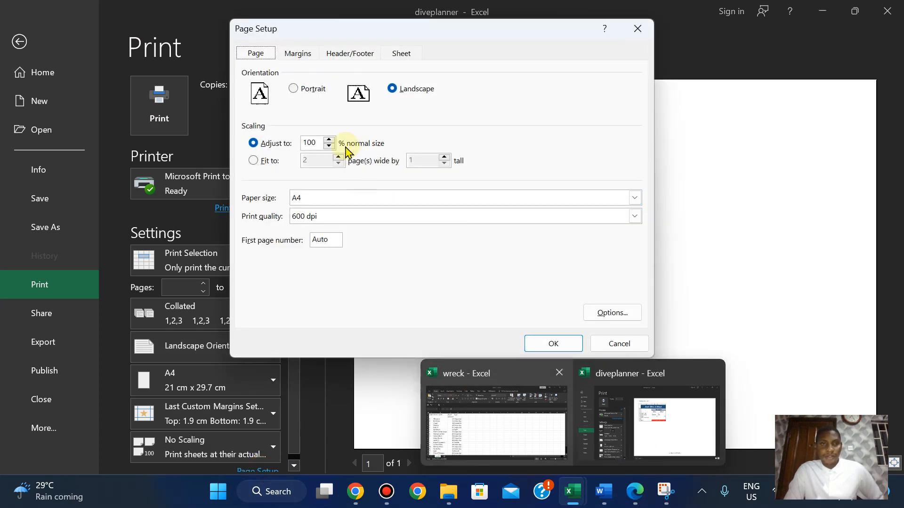
Turn off printing of row and column headings in the sheet options, then recheck the exam question.
{"action": "left_click", "coordinate": [401, 54]}
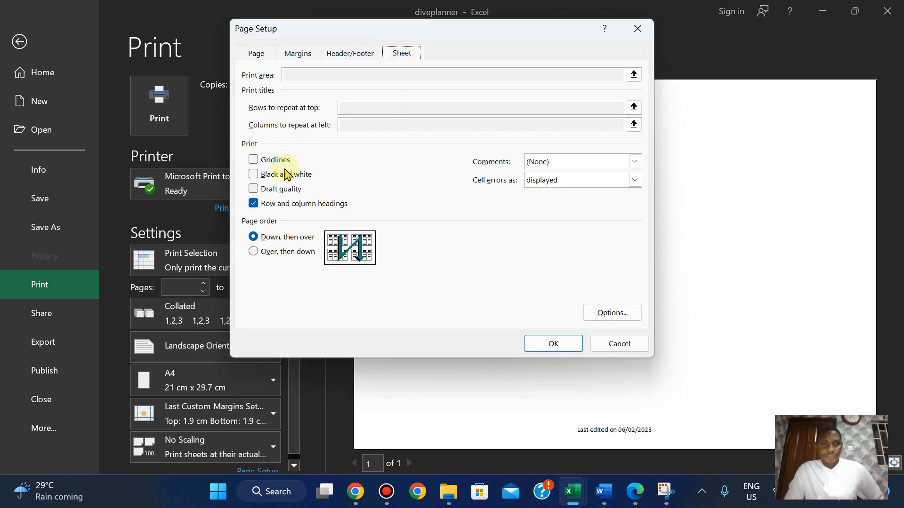
{"action": "left_click", "coordinate": [555, 343]}
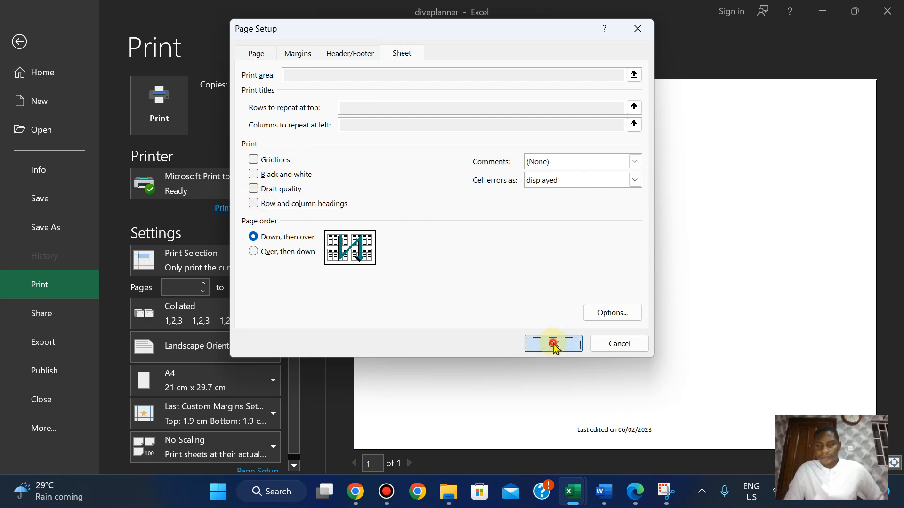
{"action": "left_click", "coordinate": [631, 494]}
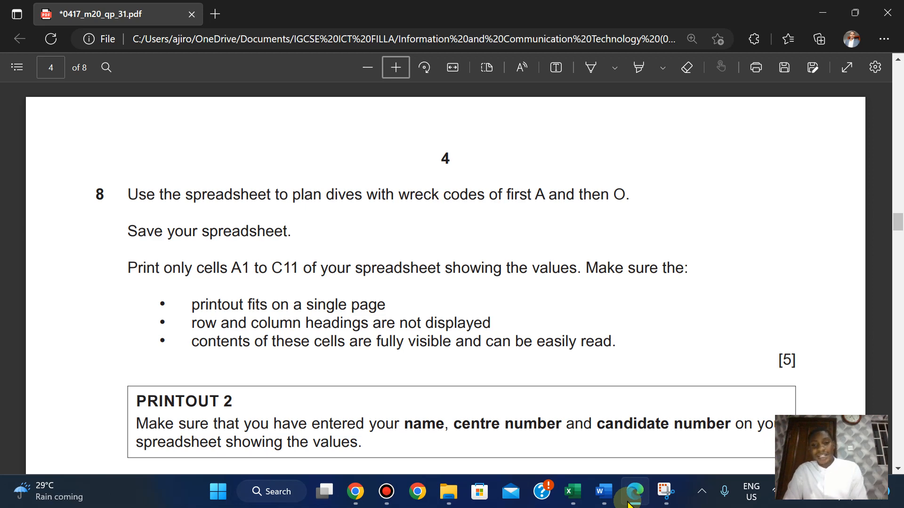
{"action": "left_click", "coordinate": [628, 503]}
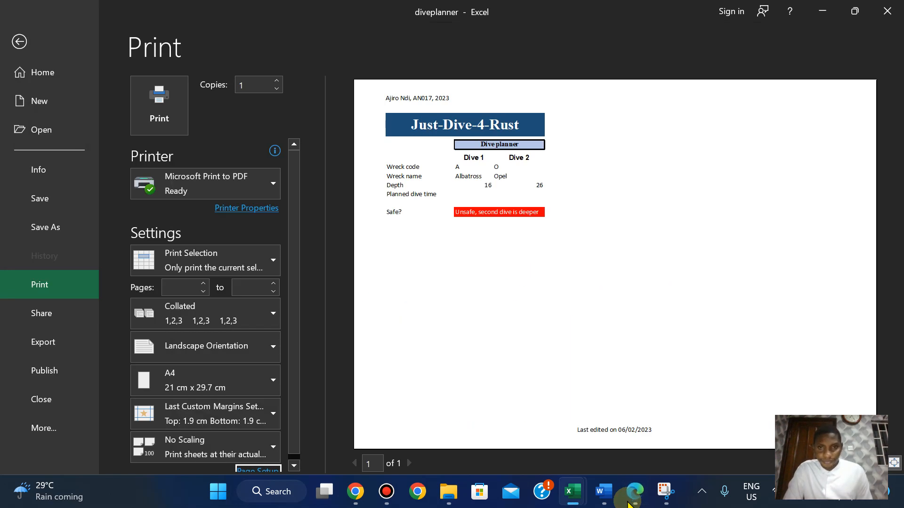
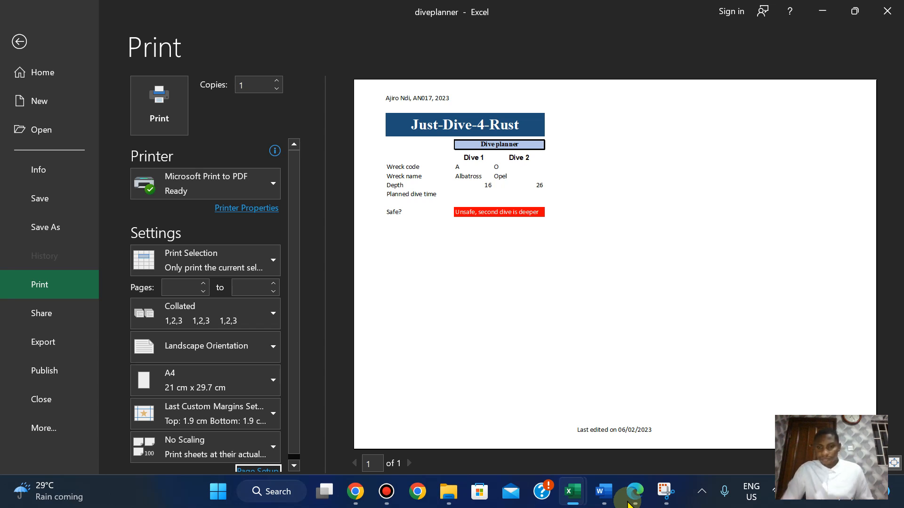
Review the formatting instructions on page 2 of the exam paper, then leave Excel's print preview.
{"action": "left_click", "coordinate": [640, 500]}
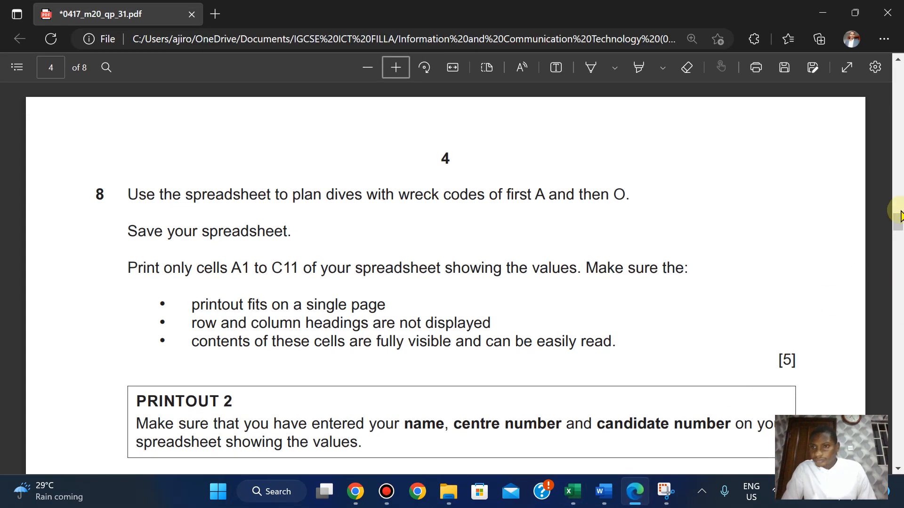
{"action": "left_click_drag", "start_coordinate": [897, 222], "coordinate": [892, 160]}
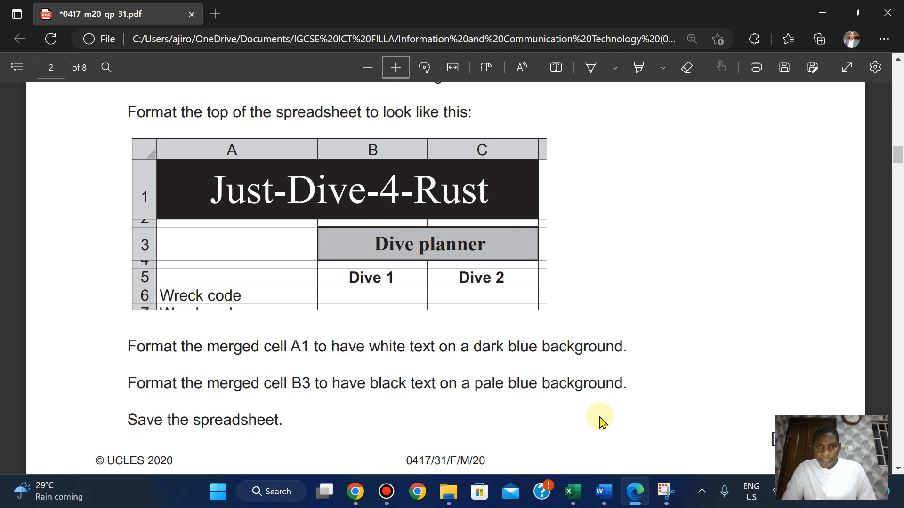
{"action": "left_click", "coordinate": [633, 490]}
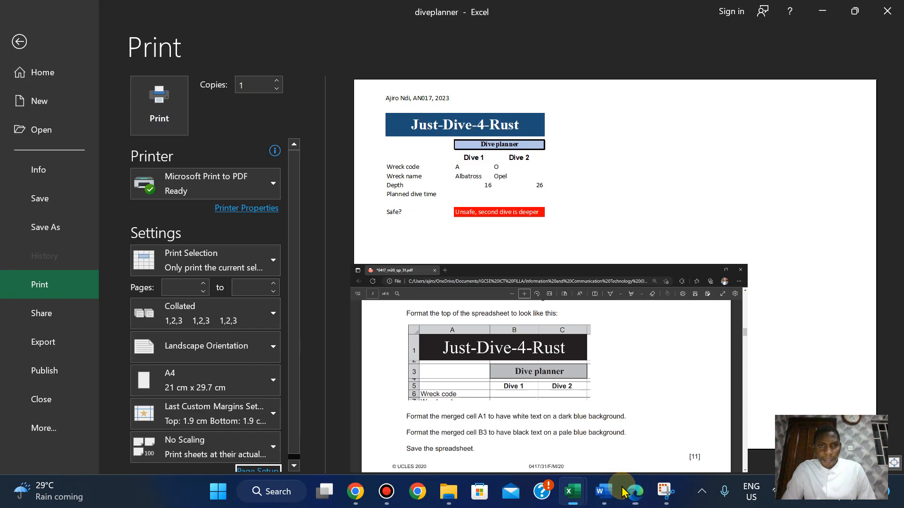
{"action": "left_click", "coordinate": [20, 42]}
Select the merged Dive planner cell B3 and glance at the print preview.
{"action": "left_click", "coordinate": [202, 256]}
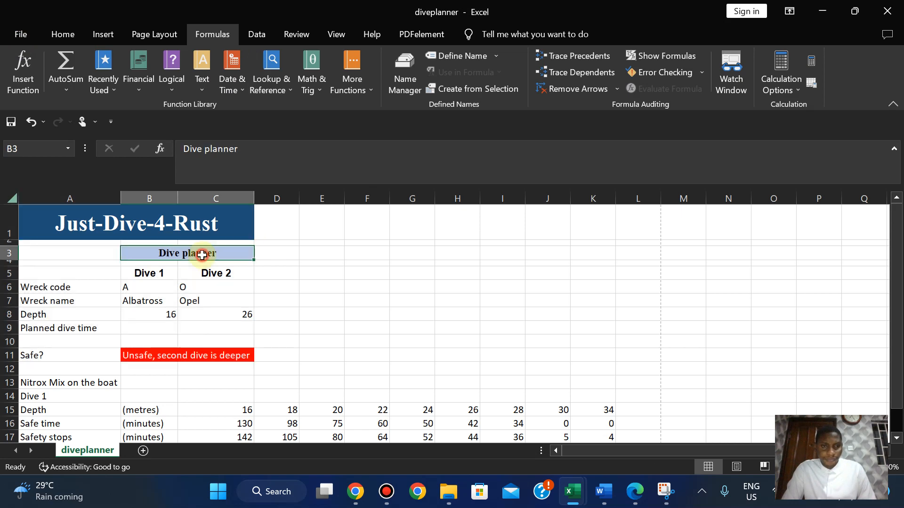
{"action": "left_click", "coordinate": [37, 32]}
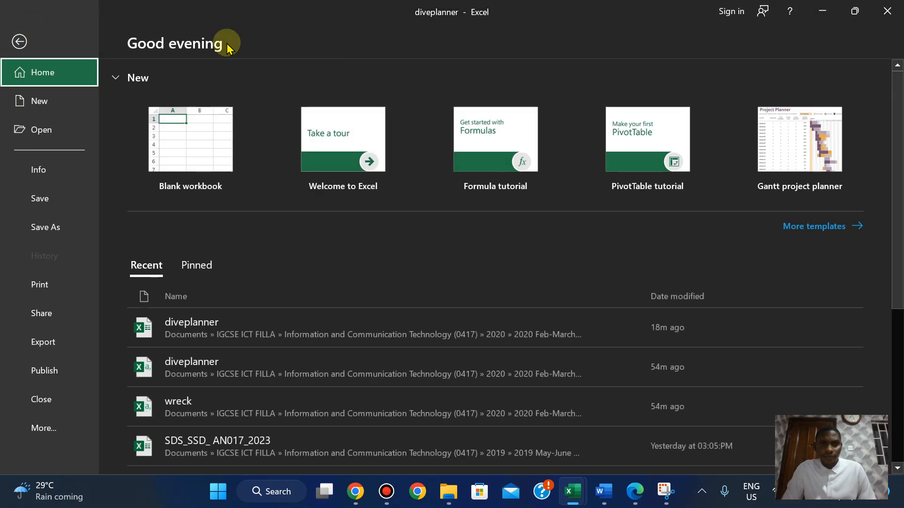
{"action": "left_click", "coordinate": [24, 41]}
{"action": "left_click", "coordinate": [66, 37]}
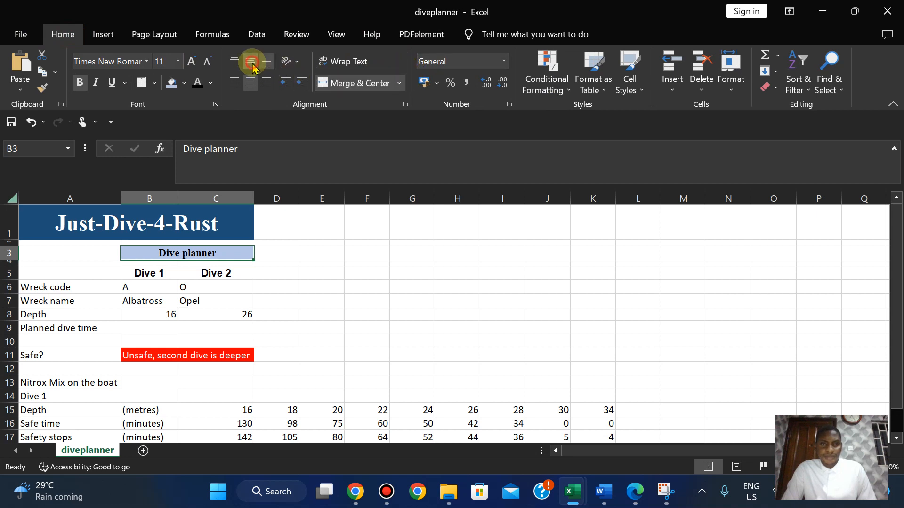
{"action": "left_click", "coordinate": [10, 44]}
{"action": "left_click", "coordinate": [38, 285]}
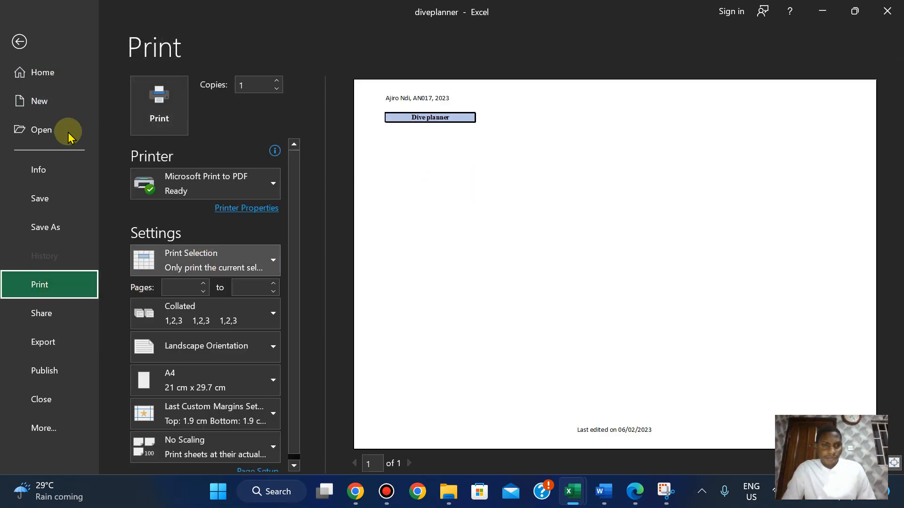
{"action": "left_click", "coordinate": [21, 42]}
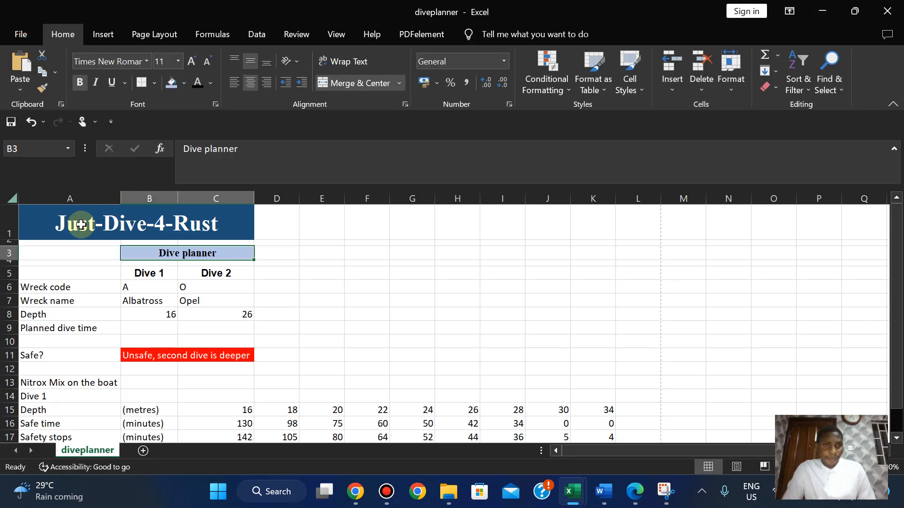
Select A1:C11 and preview printing of just that selection.
{"action": "left_click_drag", "start_coordinate": [80, 224], "coordinate": [104, 357]}
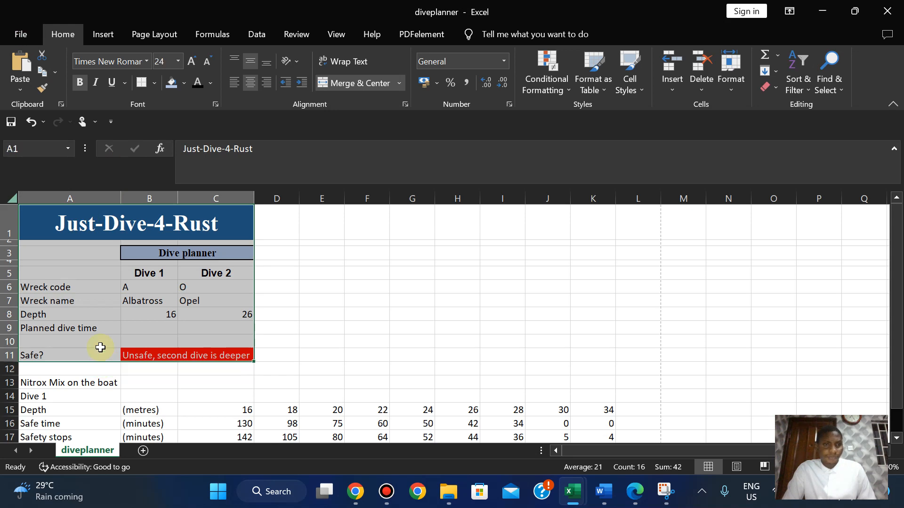
{"action": "left_click", "coordinate": [18, 42]}
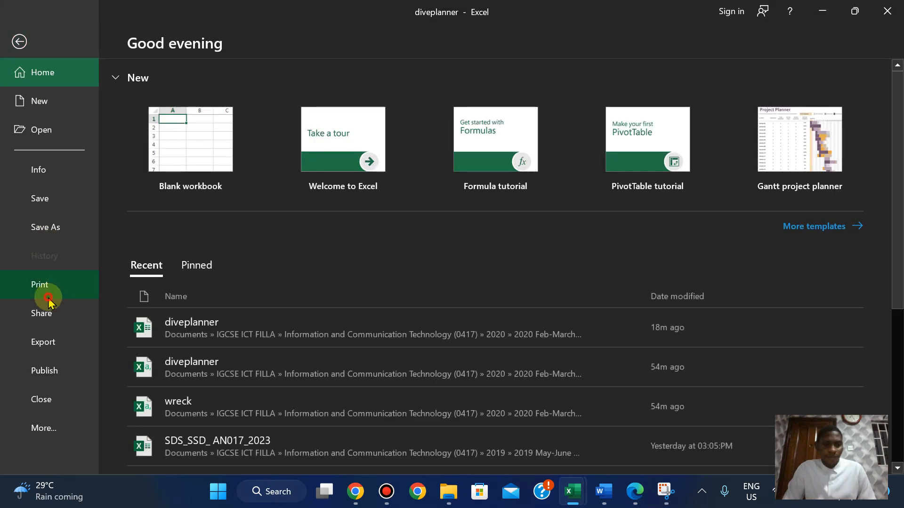
{"action": "left_click", "coordinate": [43, 288]}
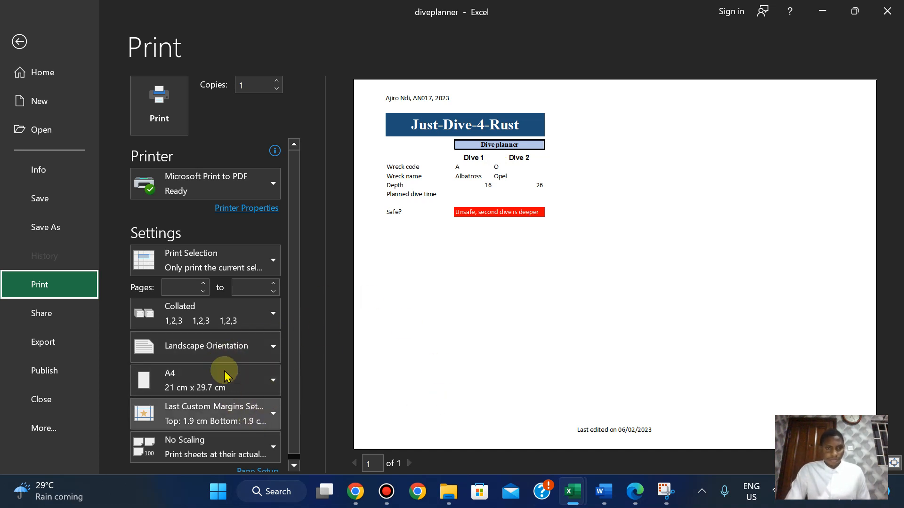
Start printing the range to PDF and look up the printout labels in the exam paper.
{"action": "left_click", "coordinate": [171, 120]}
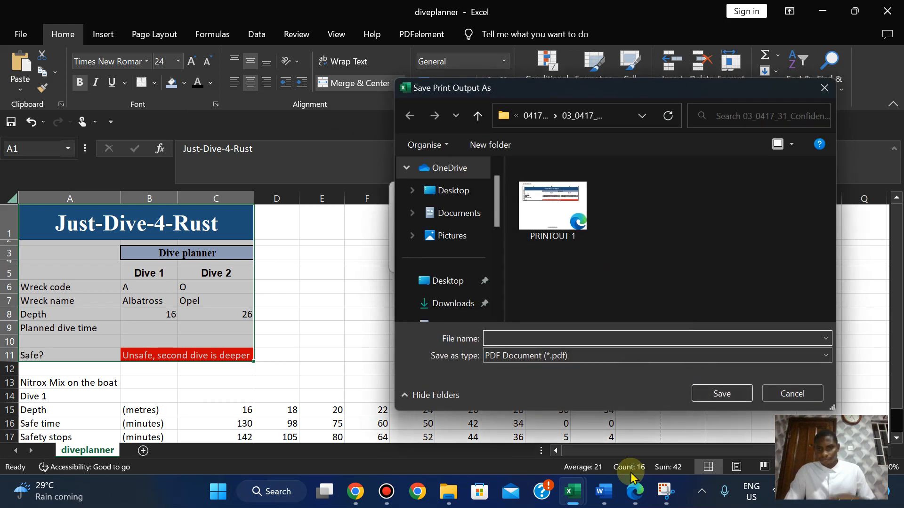
{"action": "left_click", "coordinate": [634, 492]}
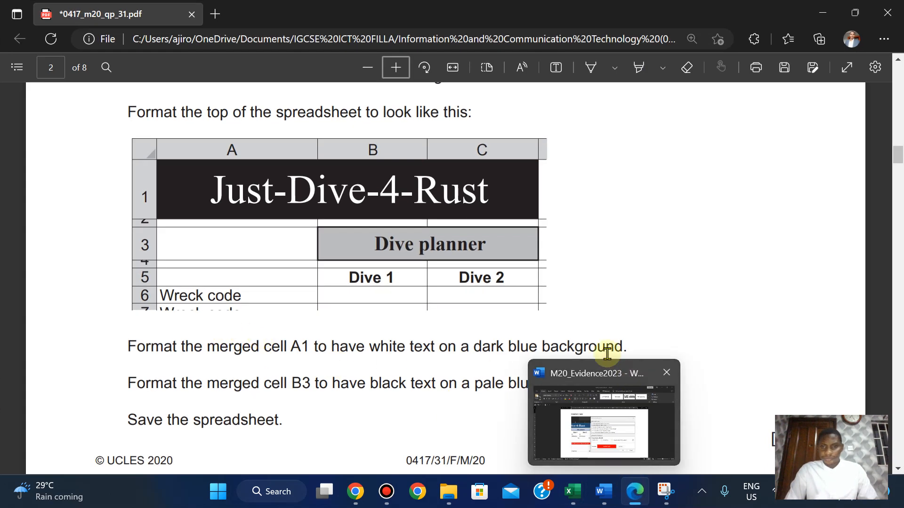
{"action": "left_click_drag", "start_coordinate": [899, 154], "coordinate": [895, 240]}
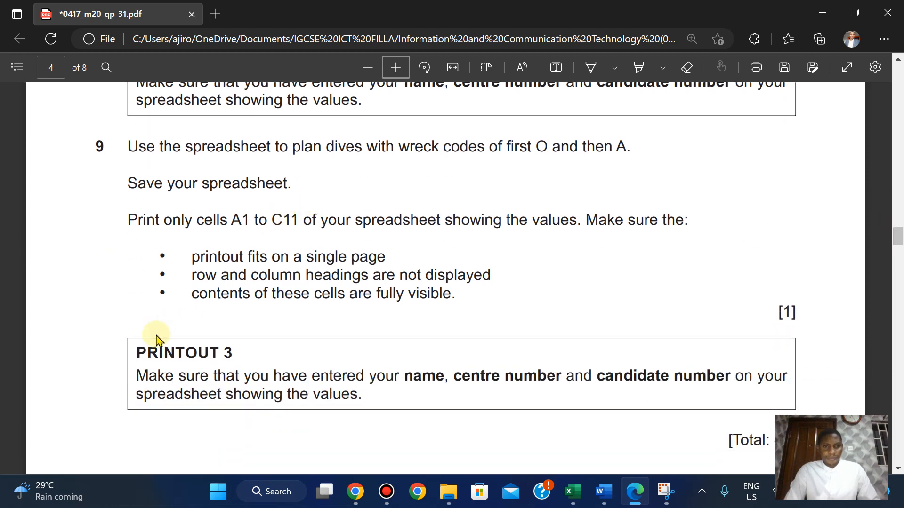
{"action": "left_click_drag", "start_coordinate": [139, 347], "coordinate": [238, 349]}
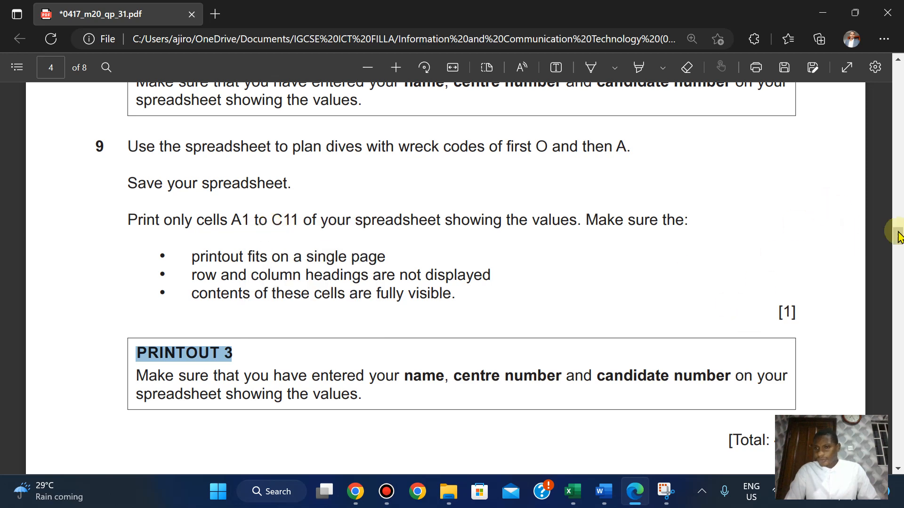
{"action": "left_click_drag", "start_coordinate": [899, 242], "coordinate": [900, 235]}
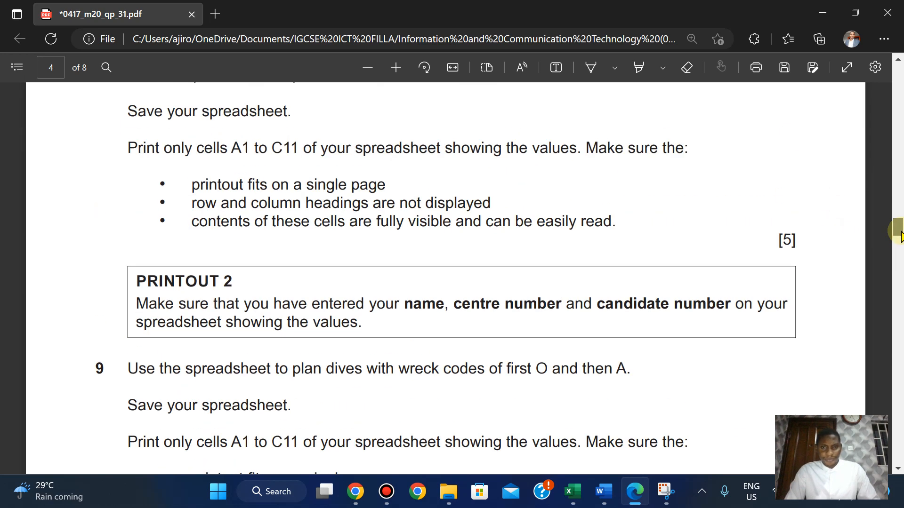
{"action": "mouse_move", "coordinate": [604, 502]}
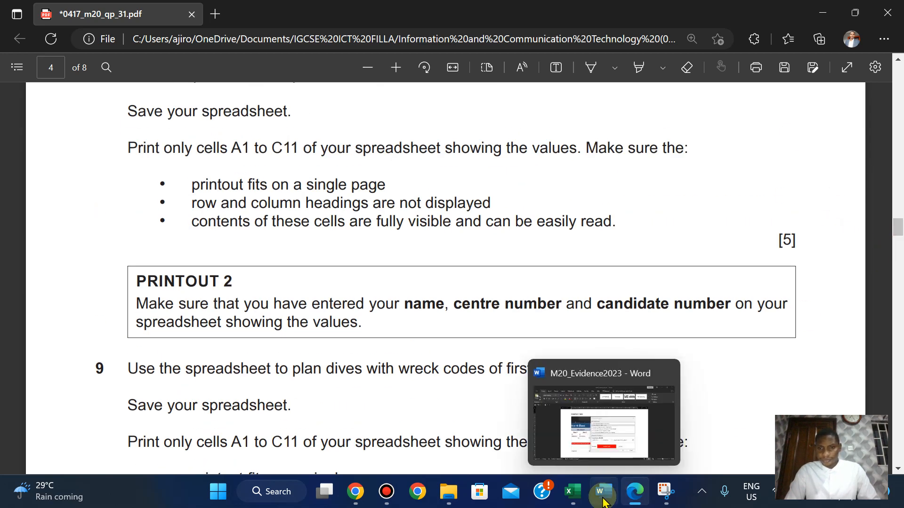
{"action": "mouse_move", "coordinate": [572, 492]}
{"action": "left_click", "coordinate": [620, 417]}
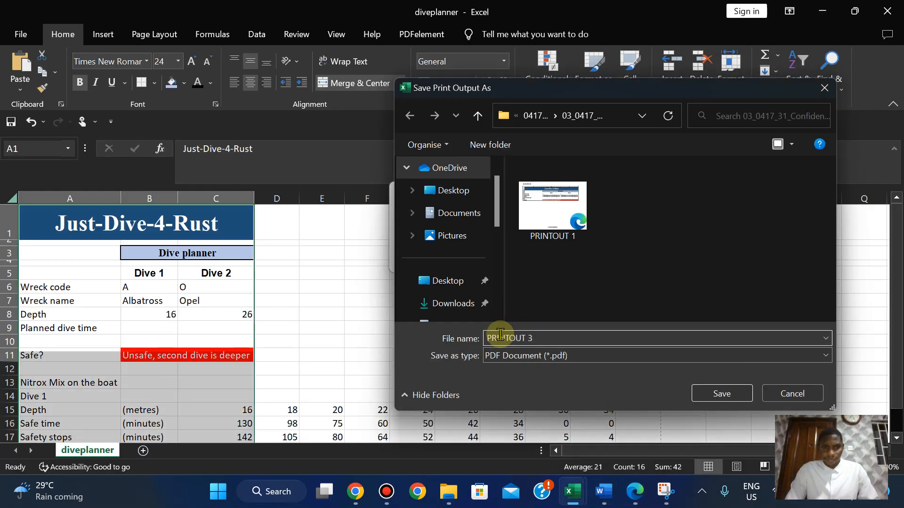
Find and copy the PRINTOUT 2 label from the exam paper.
{"action": "left_click", "coordinate": [635, 491]}
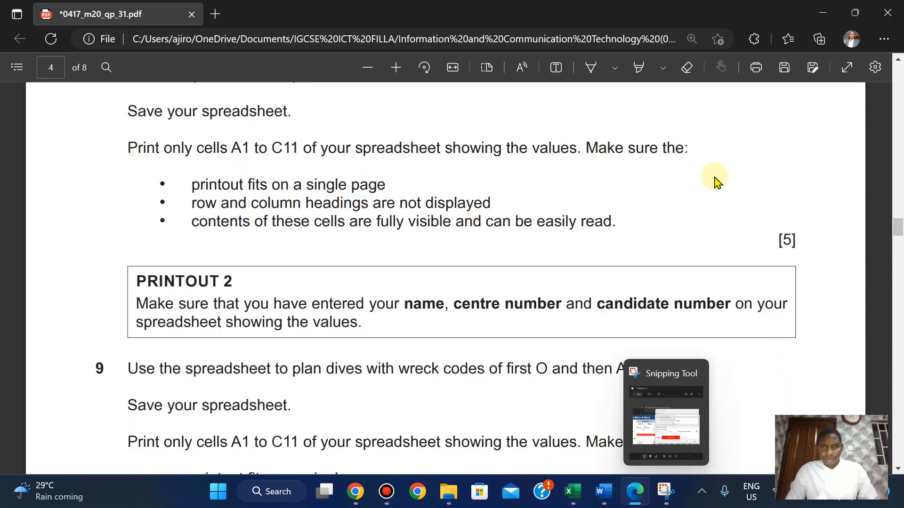
{"action": "scroll", "coordinate": [714, 181], "scroll_direction": "up", "scroll_amount": 5}
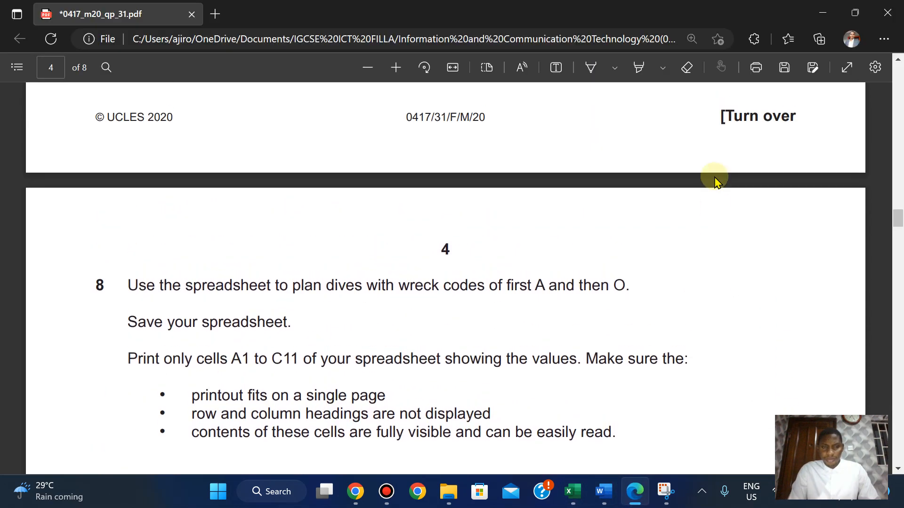
{"action": "scroll", "coordinate": [714, 182], "scroll_direction": "up", "scroll_amount": 8}
{"action": "scroll", "coordinate": [714, 181], "scroll_direction": "down", "scroll_amount": 3}
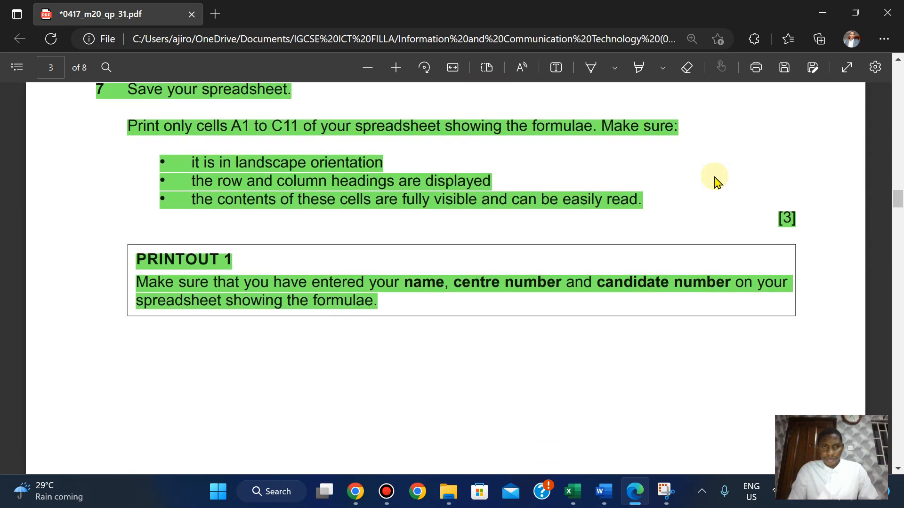
{"action": "scroll", "coordinate": [714, 181], "scroll_direction": "down", "scroll_amount": 14}
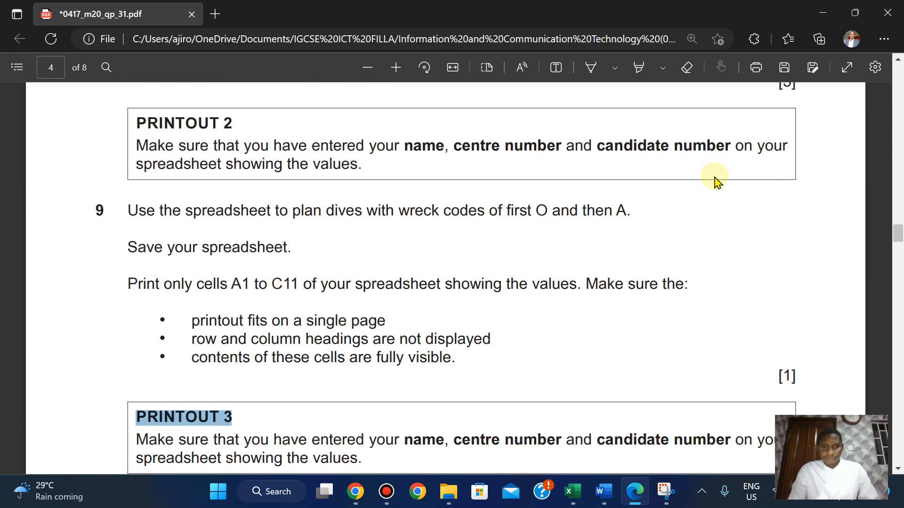
{"action": "scroll", "coordinate": [714, 181], "scroll_direction": "up", "scroll_amount": 2}
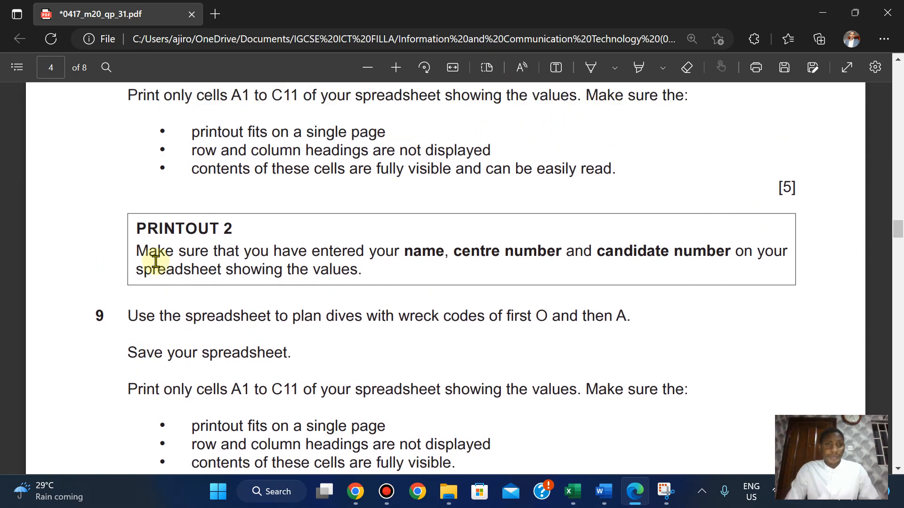
{"action": "left_click_drag", "start_coordinate": [205, 227], "coordinate": [235, 223]}
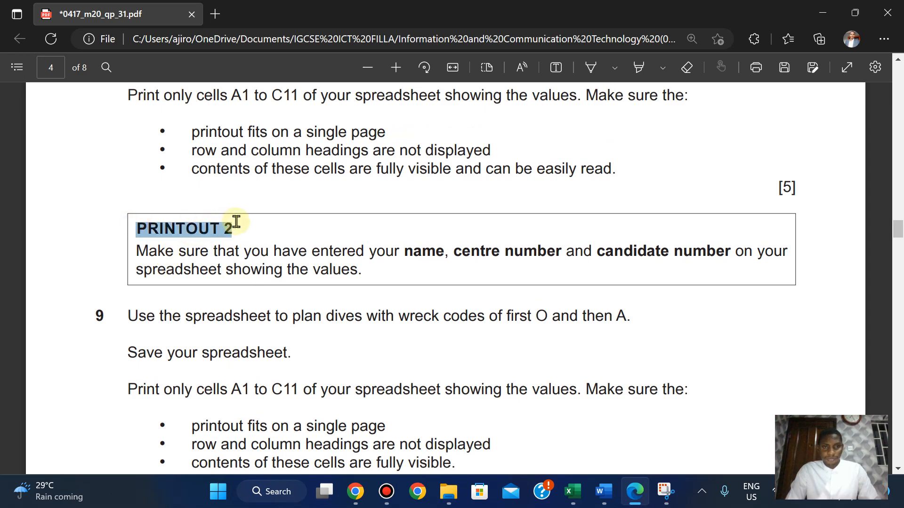
{"action": "left_click", "coordinate": [259, 99]}
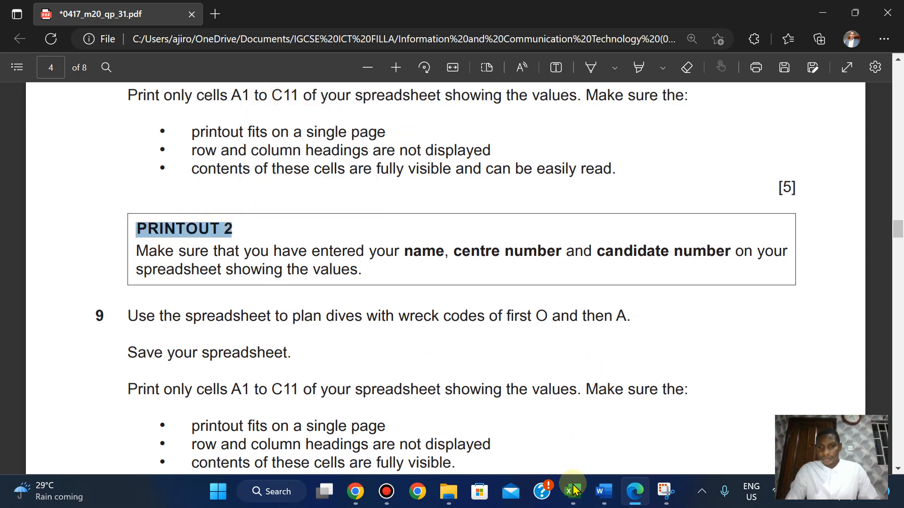
Paste PRINTOUT 2 as the file name and save the PDF, then return to the exam paper.
{"action": "mouse_move", "coordinate": [573, 491]}
{"action": "left_click", "coordinate": [617, 411]}
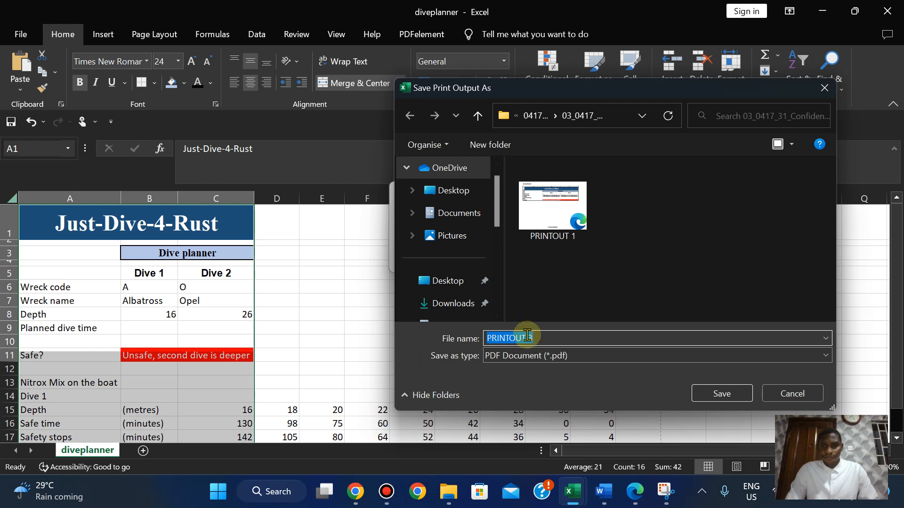
{"action": "key", "text": "ctrl+v"}
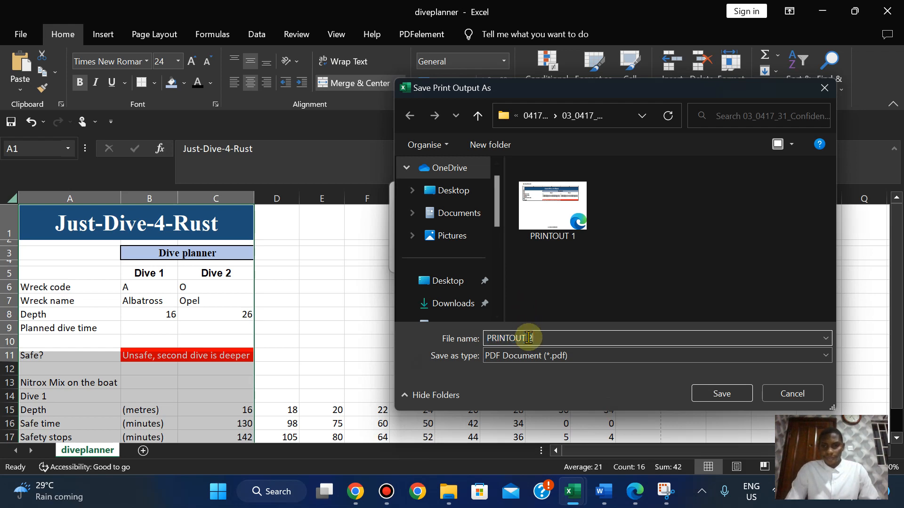
{"action": "left_click", "coordinate": [716, 394]}
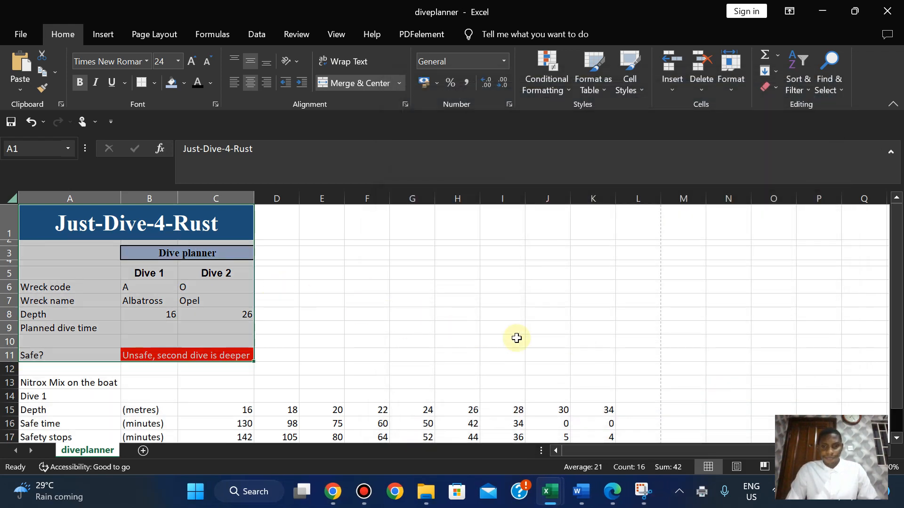
{"action": "left_click", "coordinate": [612, 492]}
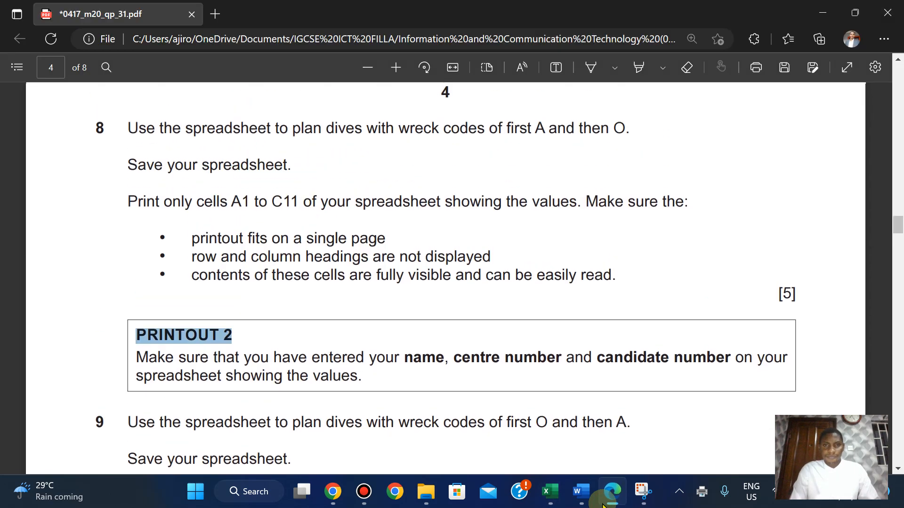
Highlight question 8's text down to the [5] mark in green.
{"action": "left_click", "coordinate": [127, 183]}
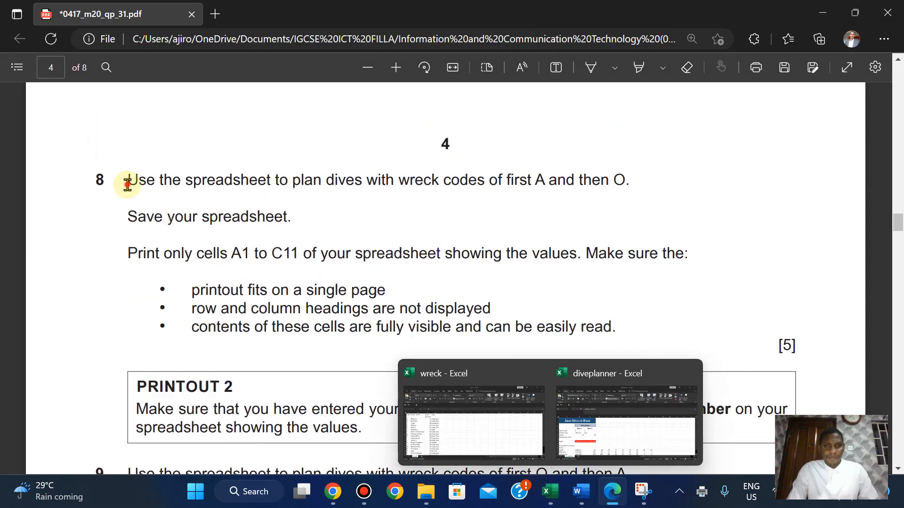
{"action": "left_click_drag", "start_coordinate": [127, 184], "coordinate": [812, 337]}
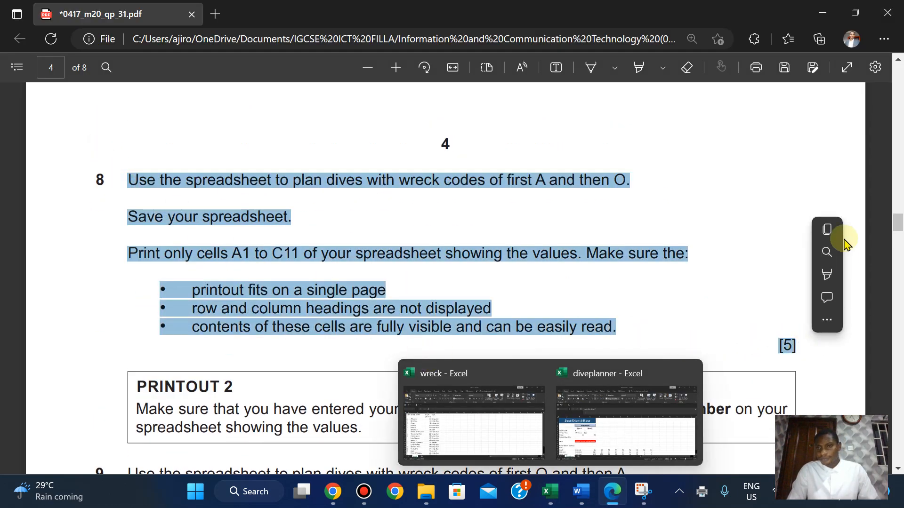
{"action": "mouse_move", "coordinate": [828, 274]}
{"action": "left_click", "coordinate": [721, 297]}
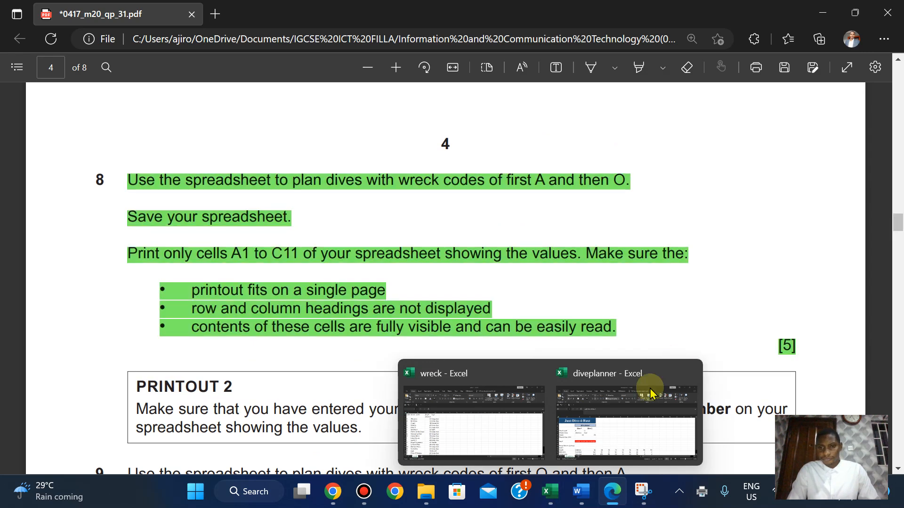
{"action": "left_click", "coordinate": [625, 405]}
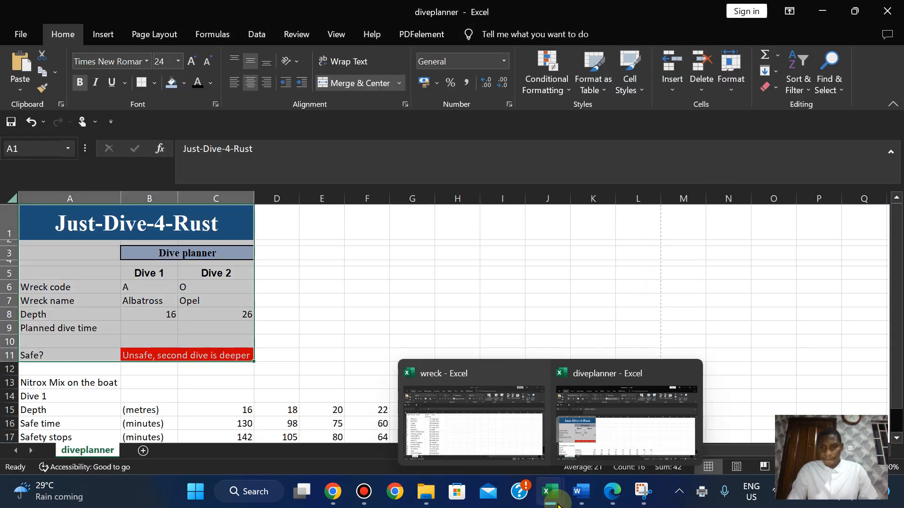
{"action": "left_click", "coordinate": [616, 499]}
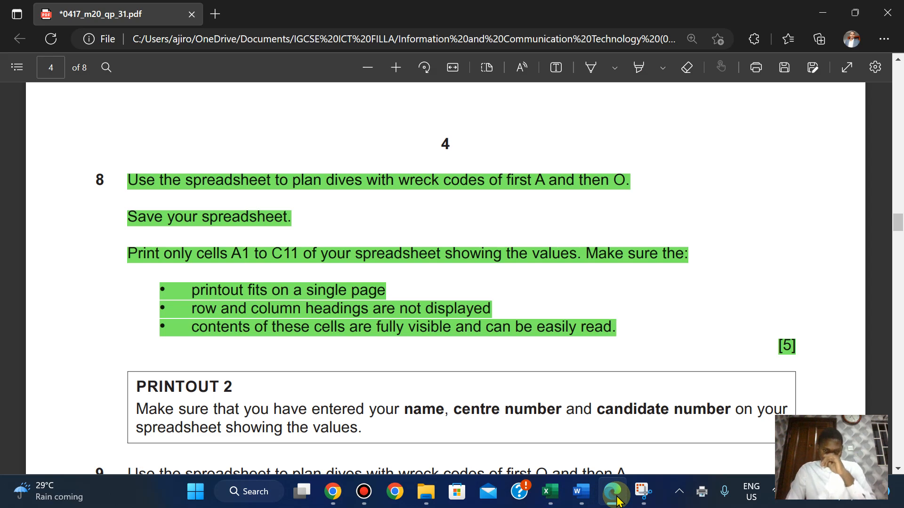
Highlight the PRINTOUT 2 note in green and return to the diveplanner workbook.
{"action": "scroll", "coordinate": [260, 387], "scroll_direction": "down", "scroll_amount": 3}
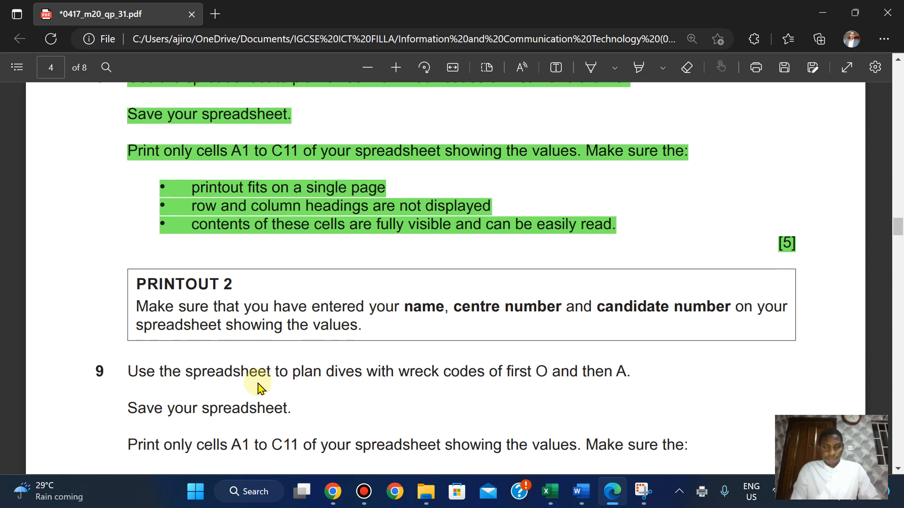
{"action": "left_click_drag", "start_coordinate": [129, 228], "coordinate": [367, 278]}
{"action": "mouse_move", "coordinate": [392, 210]}
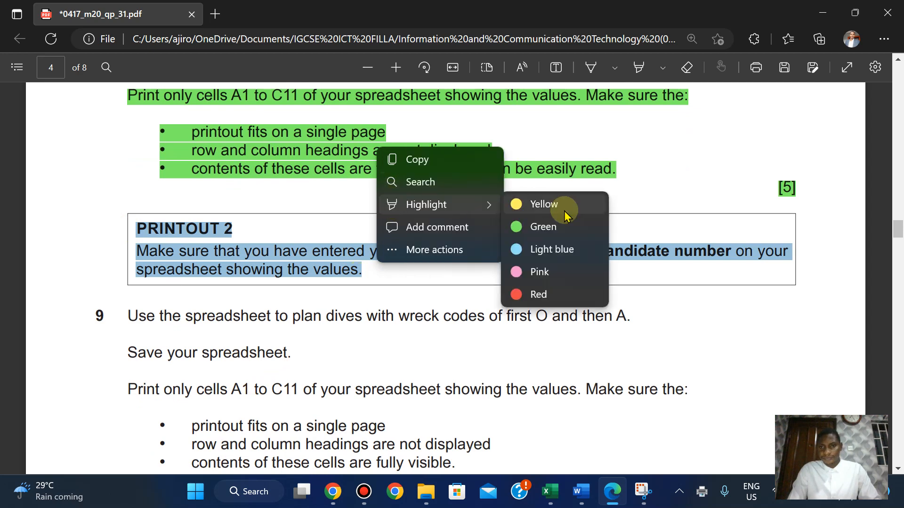
{"action": "left_click", "coordinate": [547, 228]}
{"action": "scroll", "coordinate": [555, 232], "scroll_direction": "down", "scroll_amount": 3}
{"action": "scroll", "coordinate": [554, 232], "scroll_direction": "up", "scroll_amount": 1}
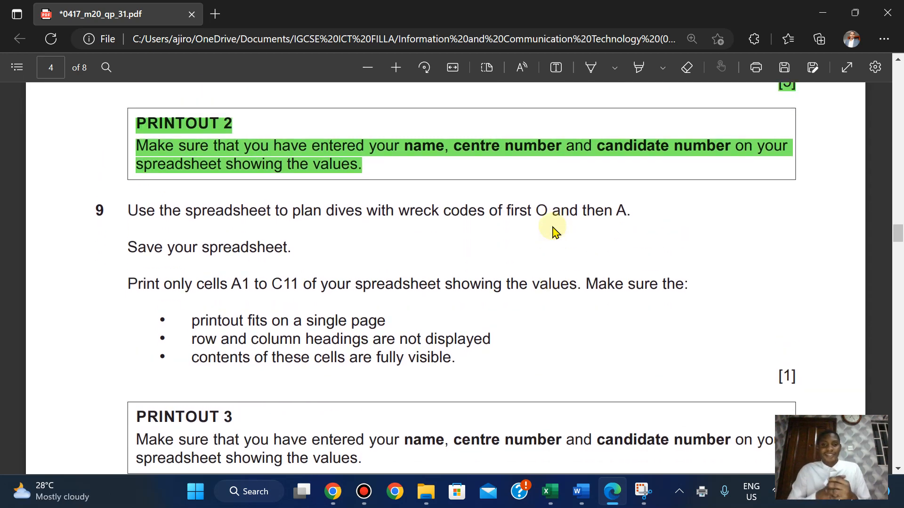
{"action": "mouse_move", "coordinate": [579, 501]}
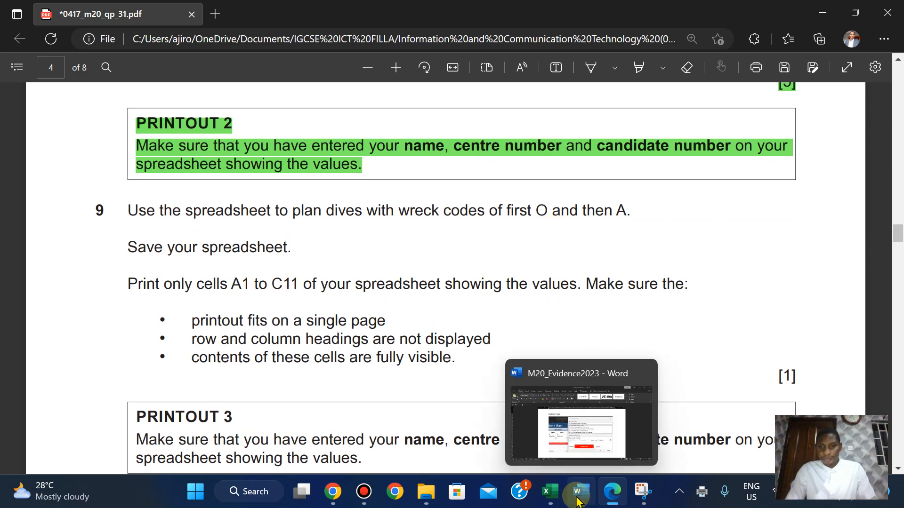
{"action": "mouse_move", "coordinate": [549, 494]}
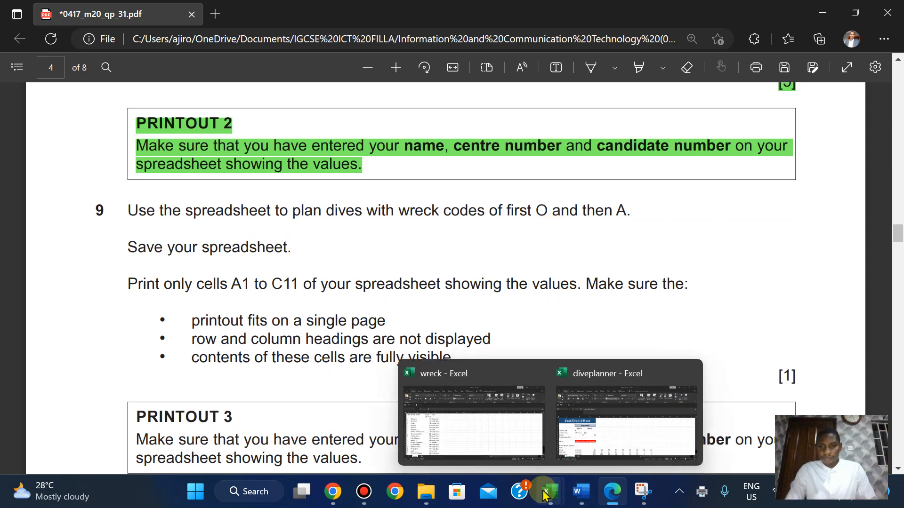
{"action": "left_click", "coordinate": [604, 410]}
Enter wreck code O for Dive 1 in B6 and A for Dive 2 in C6.
{"action": "left_click", "coordinate": [146, 288]}
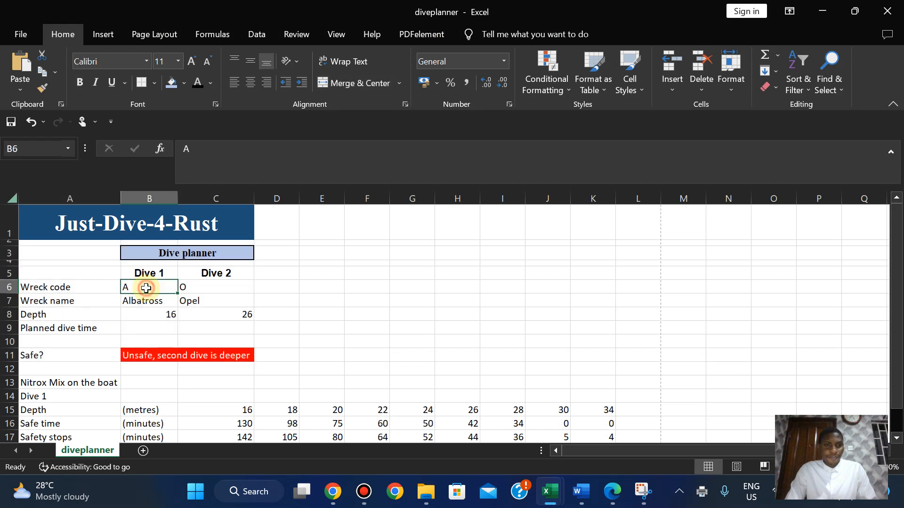
{"action": "type", "text": "0"}
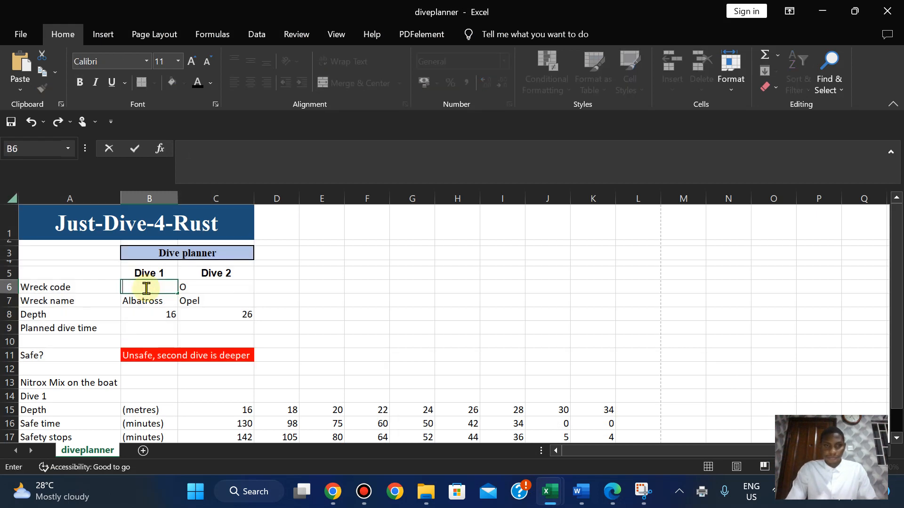
{"action": "left_click", "coordinate": [381, 345]}
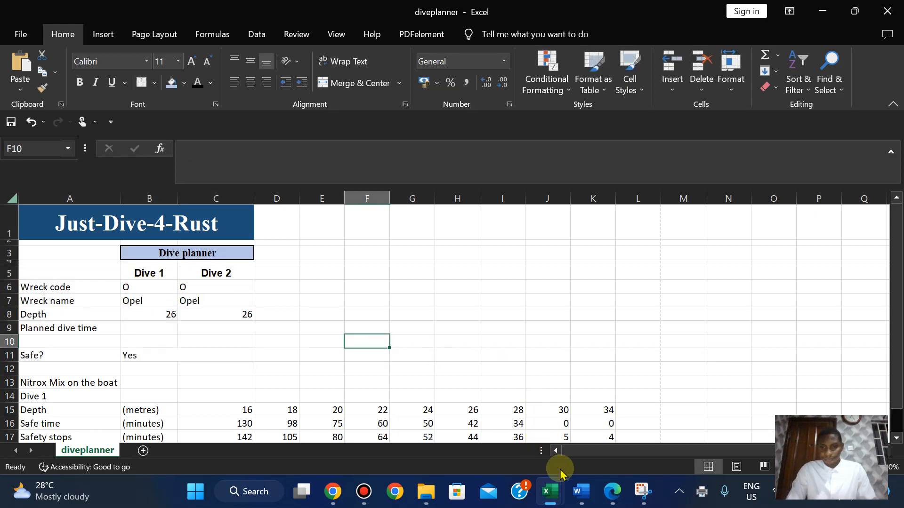
{"action": "left_click", "coordinate": [613, 496]}
{"action": "left_click", "coordinate": [613, 499]}
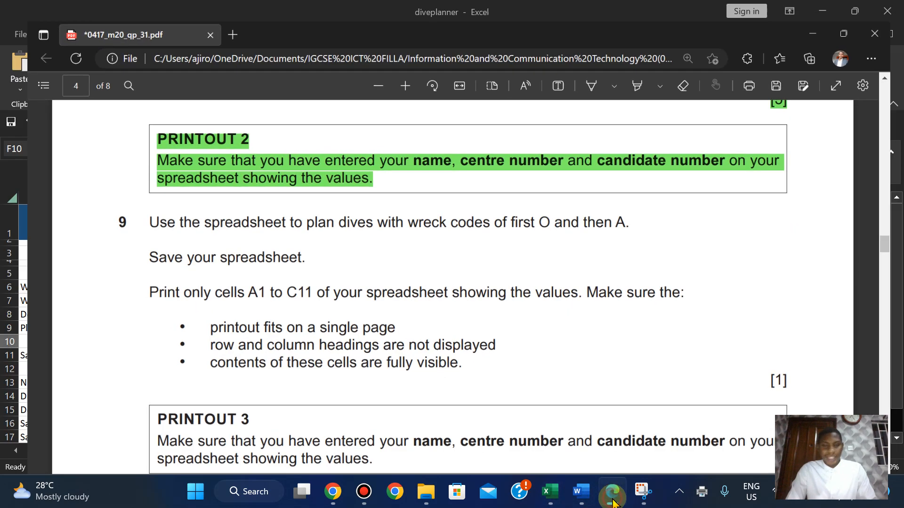
{"action": "left_click", "coordinate": [196, 291]}
{"action": "type", "text": "A"}
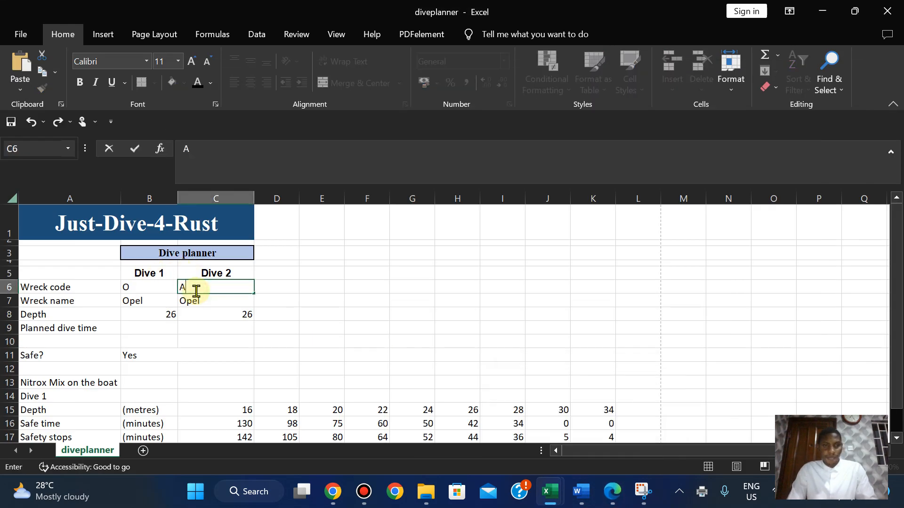
{"action": "left_click", "coordinate": [366, 340]}
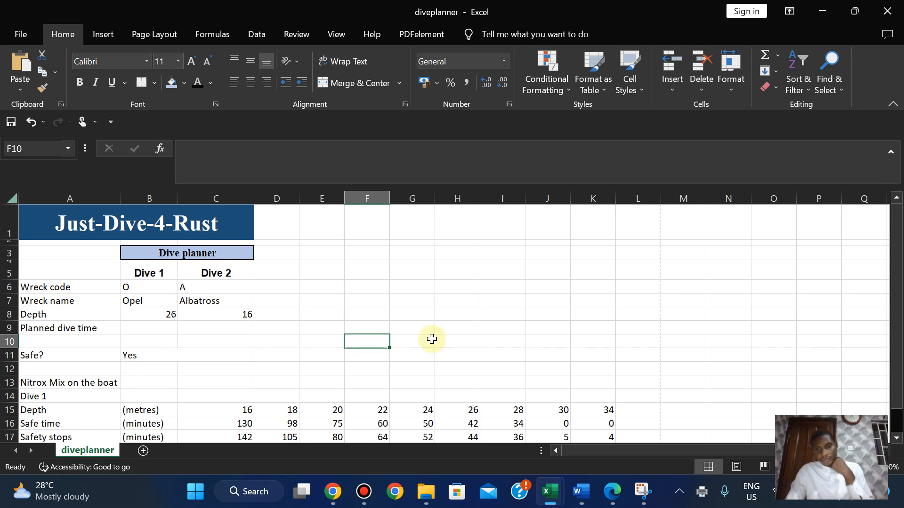
{"action": "left_click", "coordinate": [607, 491]}
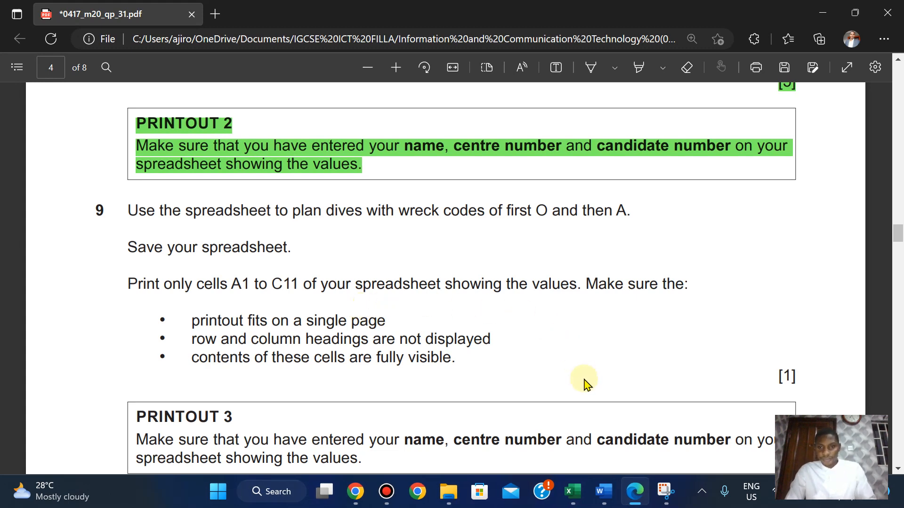
Select cells A1:C11 and open the print preview for the selection.
{"action": "mouse_move", "coordinate": [570, 500]}
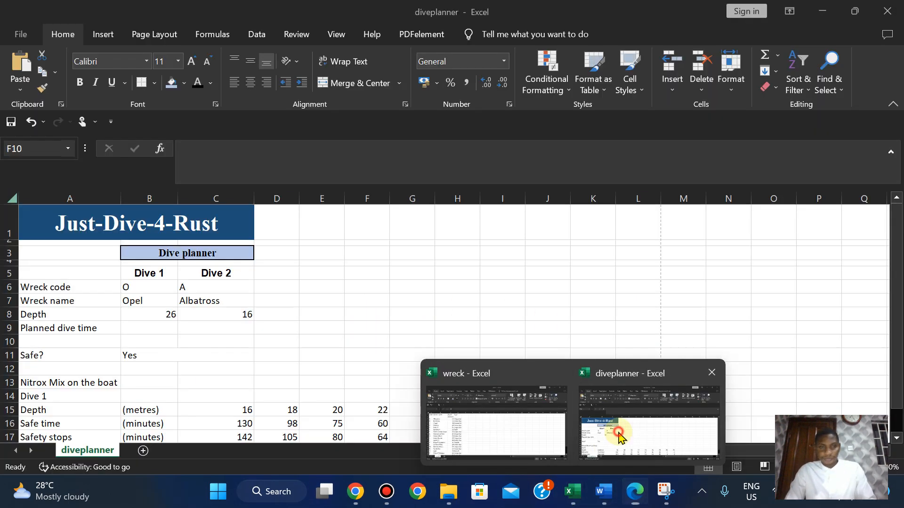
{"action": "left_click", "coordinate": [619, 430]}
{"action": "left_click", "coordinate": [21, 33]}
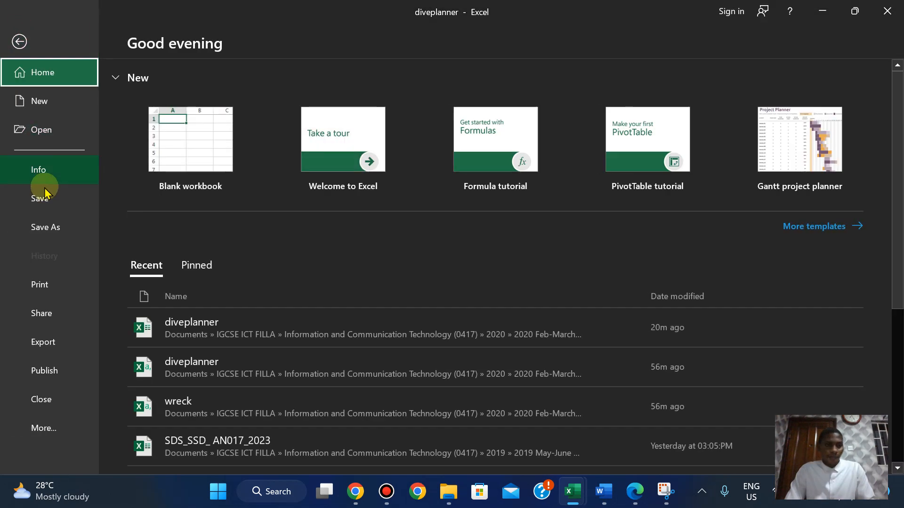
{"action": "left_click", "coordinate": [19, 30]}
{"action": "left_click", "coordinate": [15, 32]}
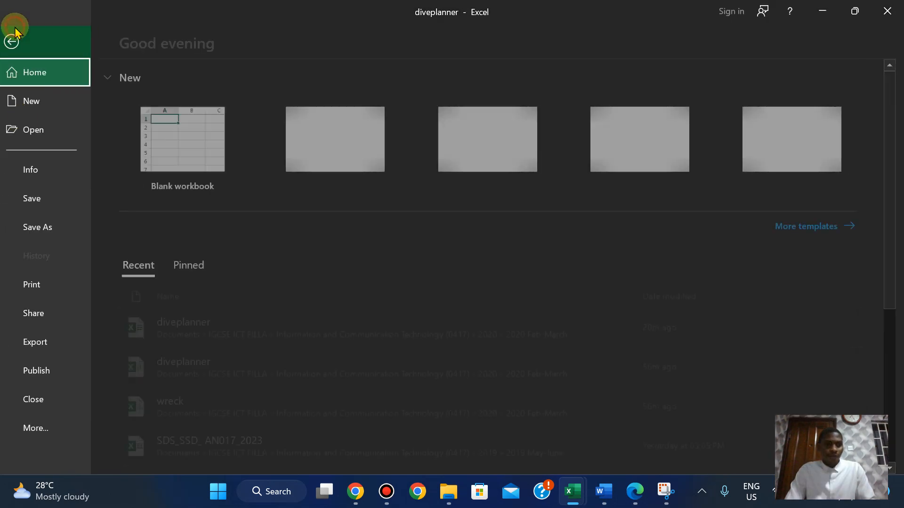
{"action": "left_click", "coordinate": [37, 284]}
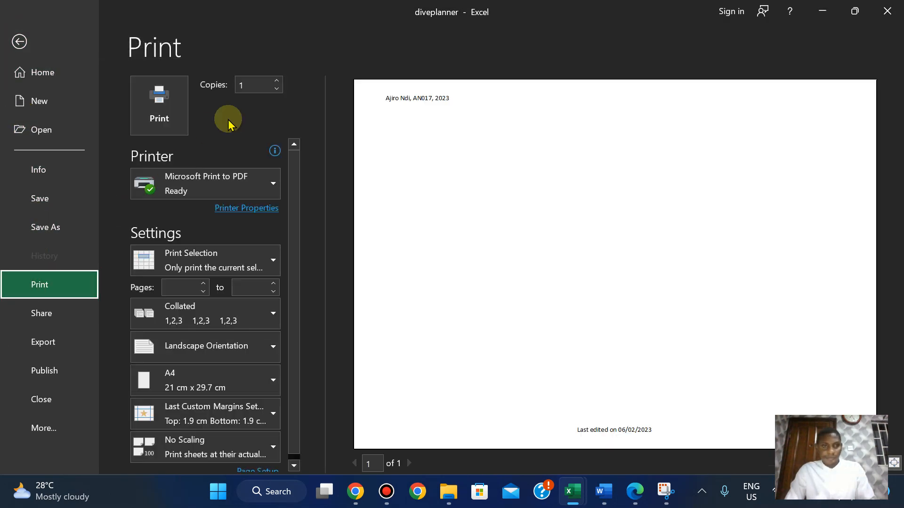
{"action": "left_click", "coordinate": [27, 48]}
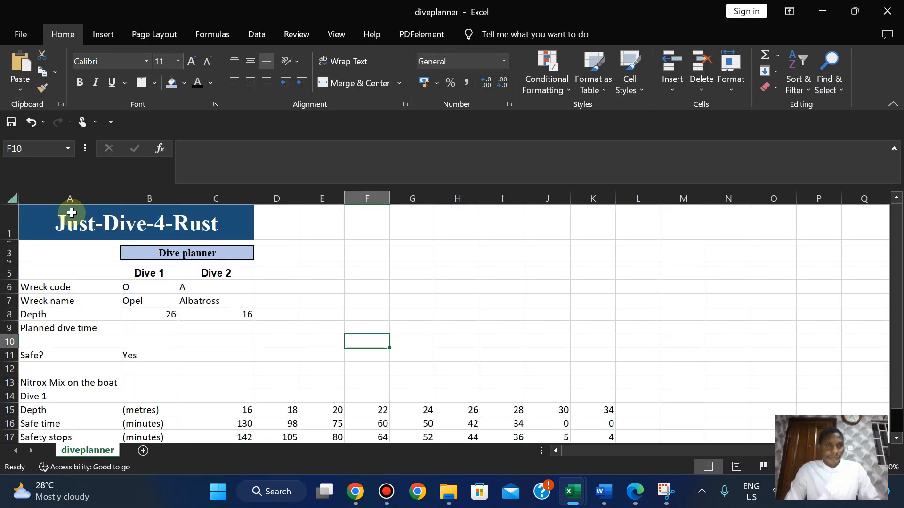
{"action": "left_click_drag", "start_coordinate": [44, 221], "coordinate": [60, 361]}
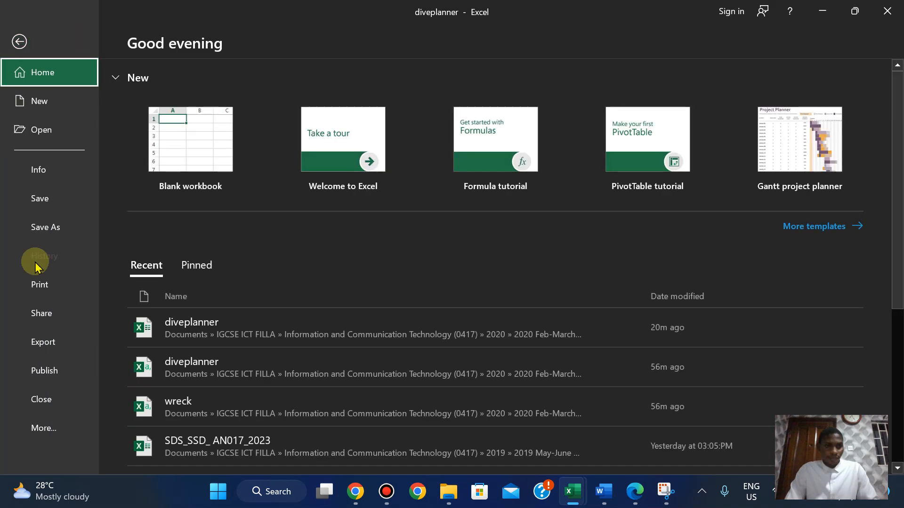
{"action": "left_click", "coordinate": [37, 287]}
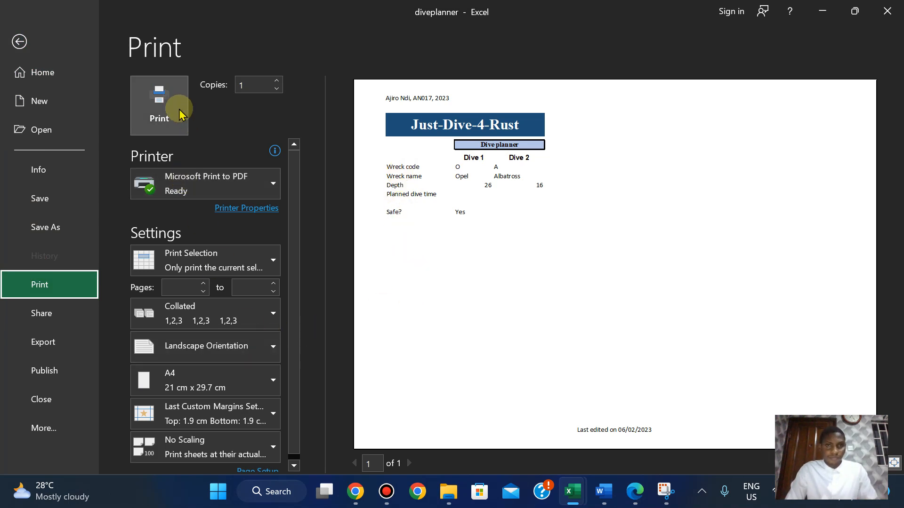
Copy the PRINTOUT 3 label from the paper and print the selection to PDF as PRINTOUT 3.
{"action": "left_click", "coordinate": [636, 493]}
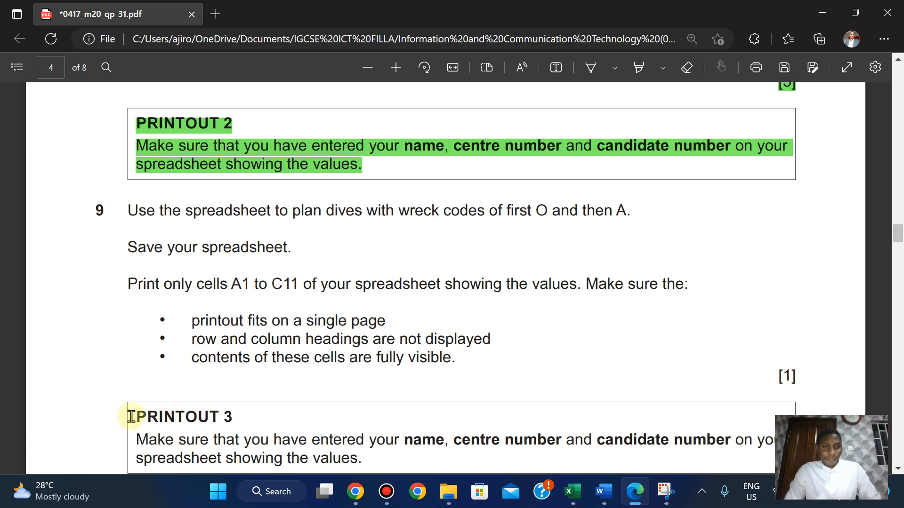
{"action": "left_click_drag", "start_coordinate": [137, 416], "coordinate": [246, 417]}
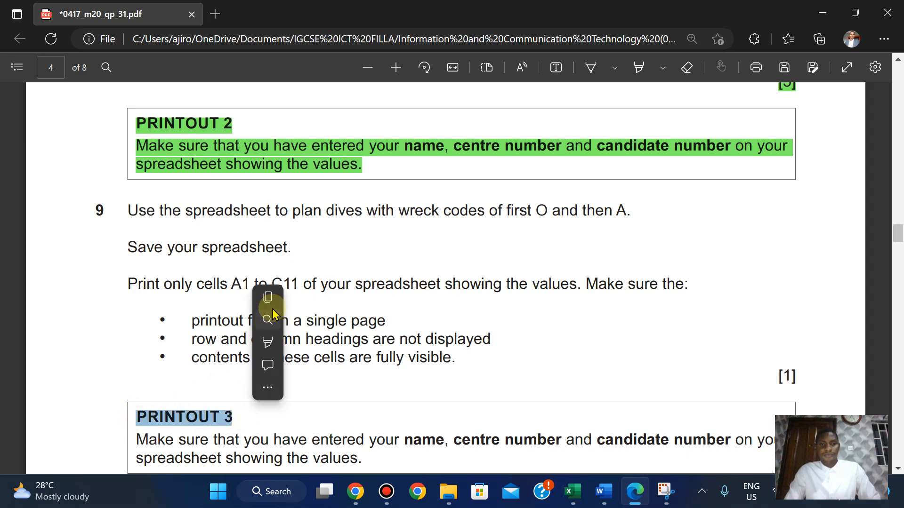
{"action": "left_click", "coordinate": [274, 300]}
{"action": "mouse_move", "coordinate": [572, 491]}
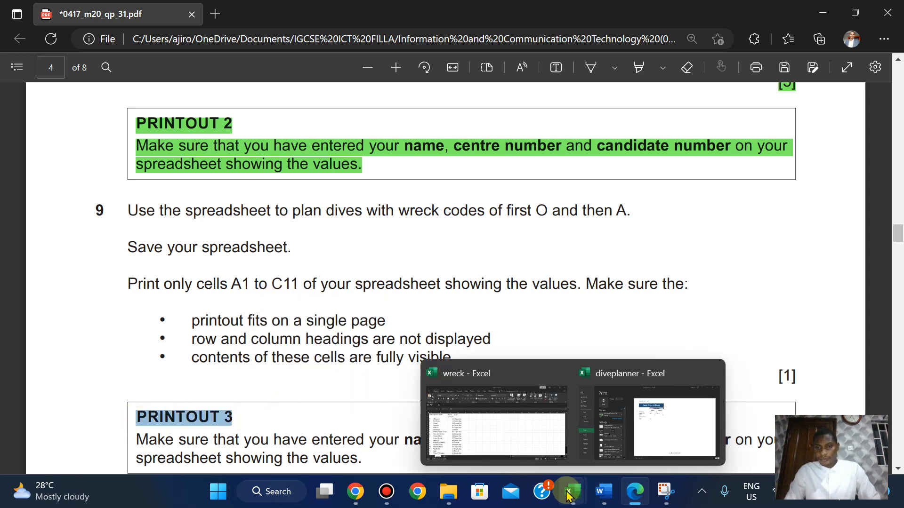
{"action": "left_click", "coordinate": [663, 422]}
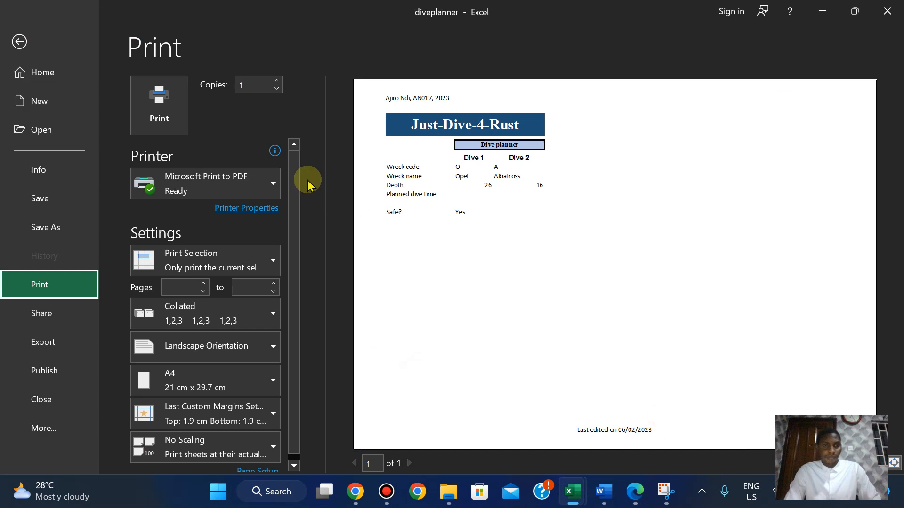
{"action": "left_click", "coordinate": [164, 122]}
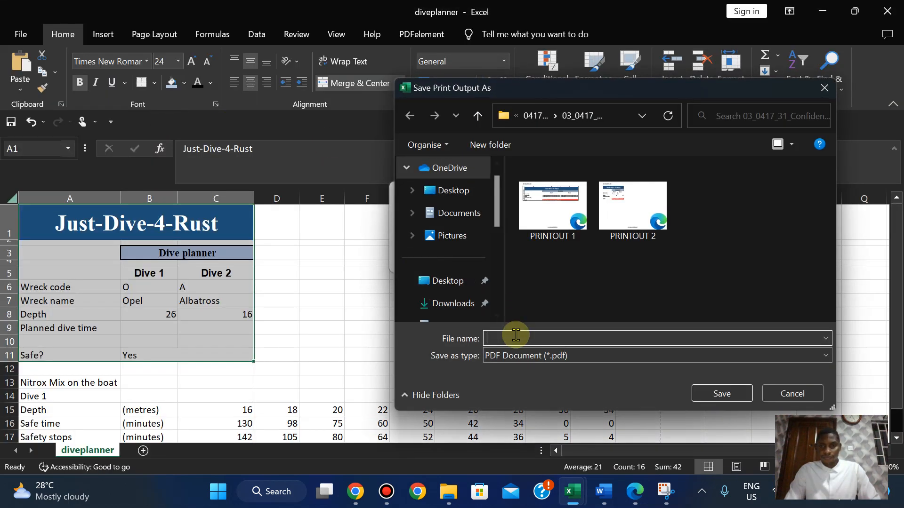
{"action": "left_click", "coordinate": [717, 395]}
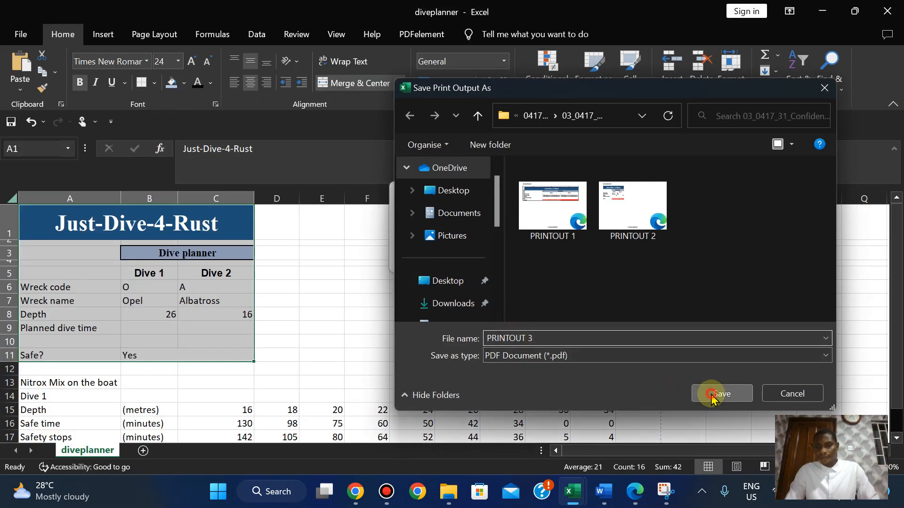
{"action": "left_click", "coordinate": [635, 492]}
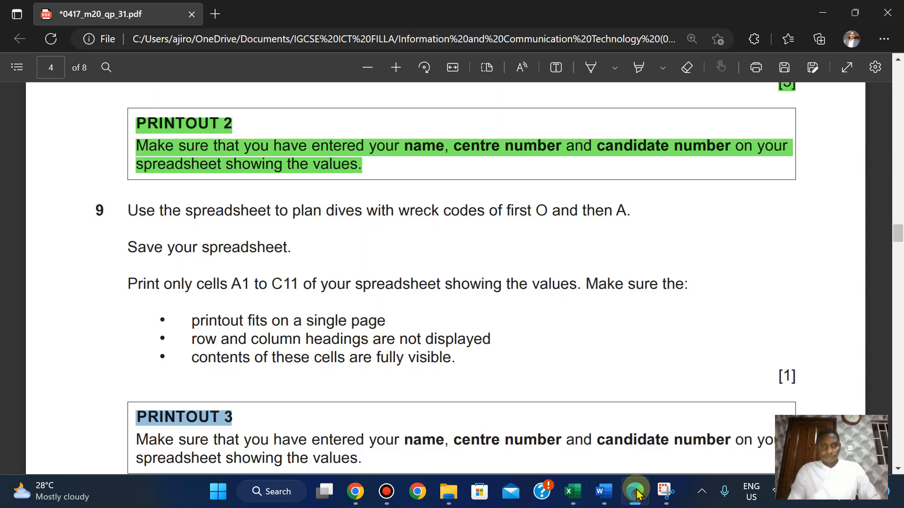
Highlight question 9 through the PRINTOUT 3 box in green, then show the source files folder.
{"action": "key", "text": "Down"}
{"action": "key", "text": "Down"}
{"action": "key", "text": "Down"}
{"action": "key", "text": "Down"}
{"action": "key", "text": "Down"}
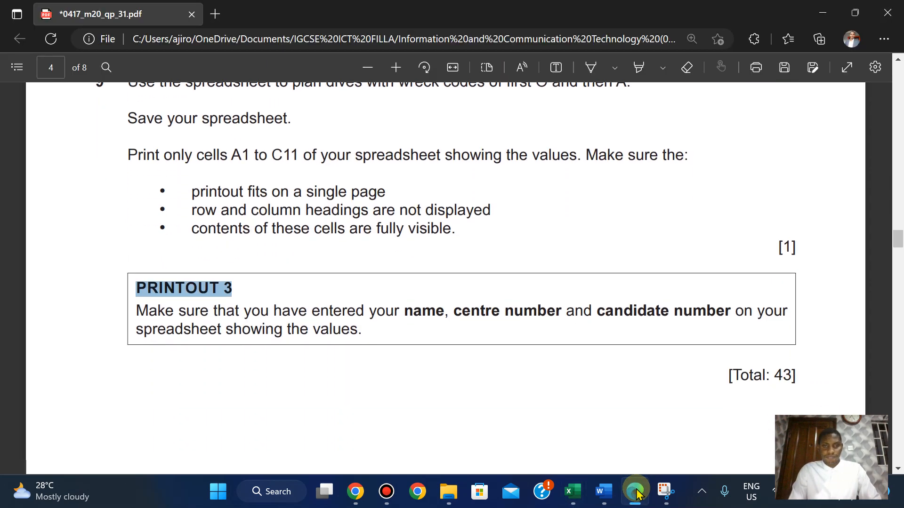
{"action": "key", "text": "Up"}
{"action": "key", "text": "Up"}
{"action": "key", "text": "Up"}
{"action": "key", "text": "Up"}
{"action": "key", "text": "Up"}
{"action": "key", "text": "Up"}
{"action": "key", "text": "Up"}
{"action": "key", "text": "Down"}
{"action": "key", "text": "Down"}
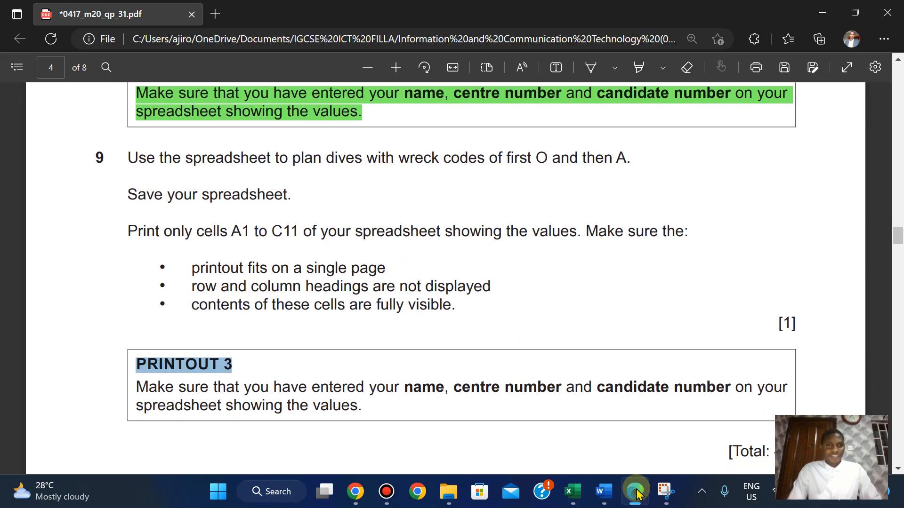
{"action": "left_click_drag", "start_coordinate": [127, 149], "coordinate": [806, 410]}
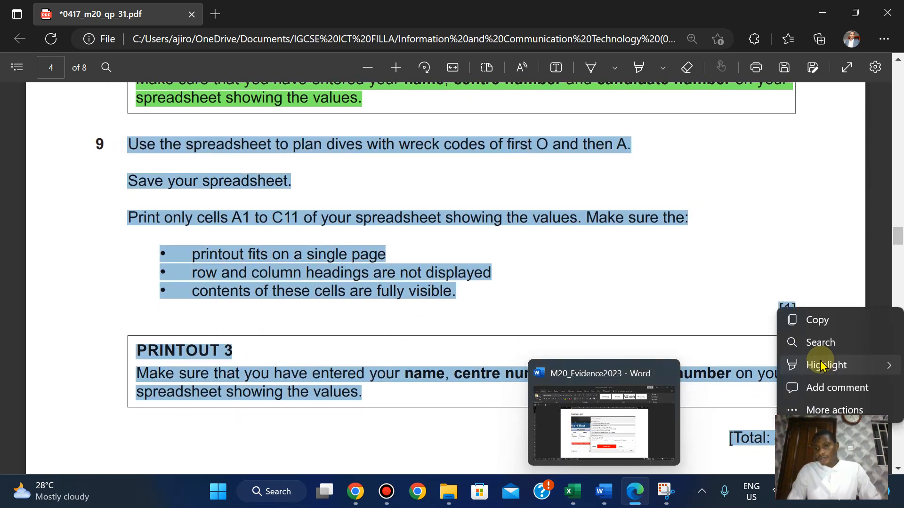
{"action": "mouse_move", "coordinate": [822, 365]}
{"action": "left_click", "coordinate": [724, 389]}
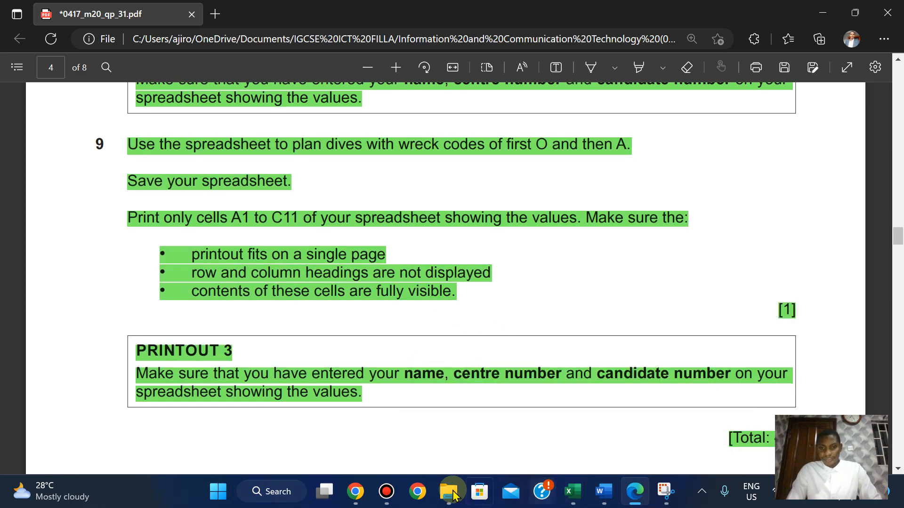
{"action": "mouse_move", "coordinate": [451, 492]}
{"action": "left_click", "coordinate": [516, 413]}
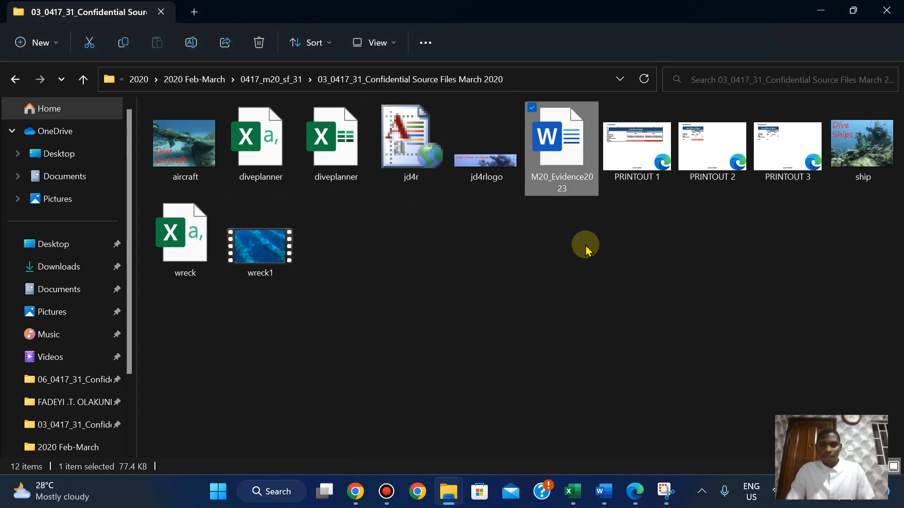
Open PRINTOUT 1.pdf and compare it against the question paper's instructions, then return to Excel.
{"action": "double_click", "coordinate": [623, 142]}
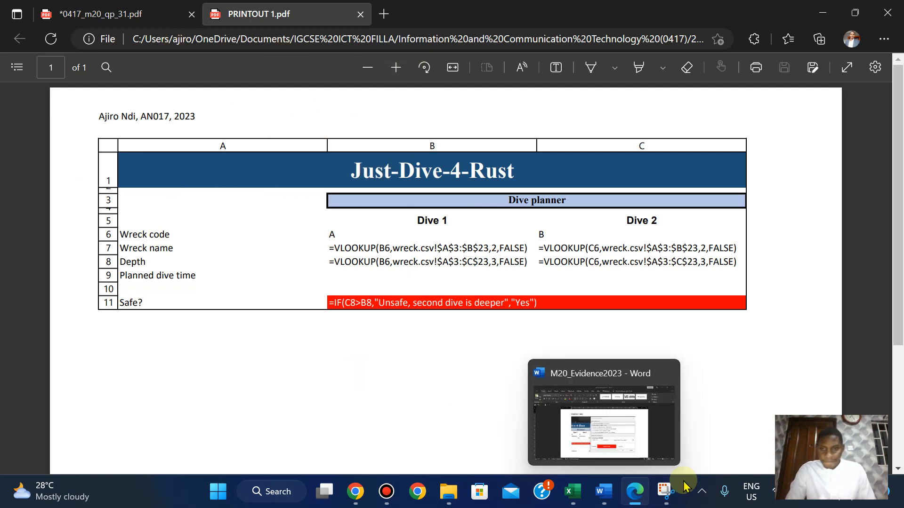
{"action": "left_click", "coordinate": [630, 494]}
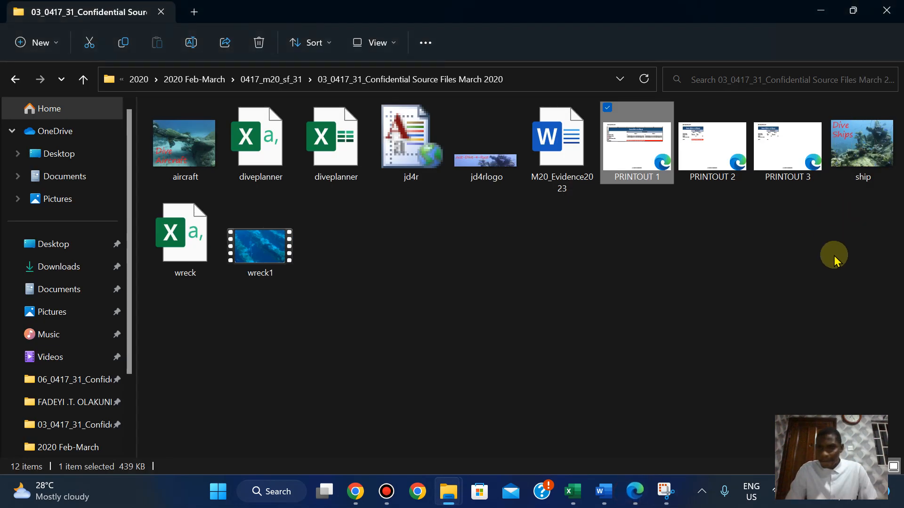
{"action": "left_click", "coordinate": [632, 490]}
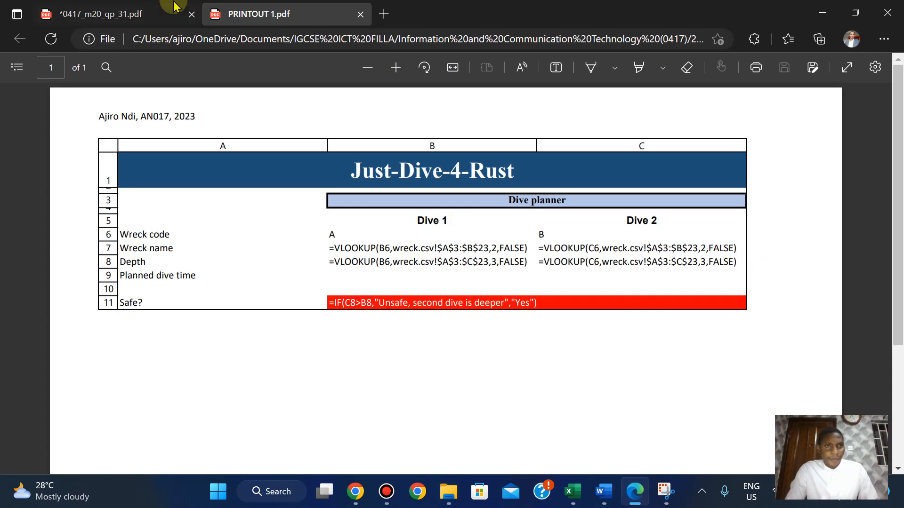
{"action": "left_click", "coordinate": [119, 14]}
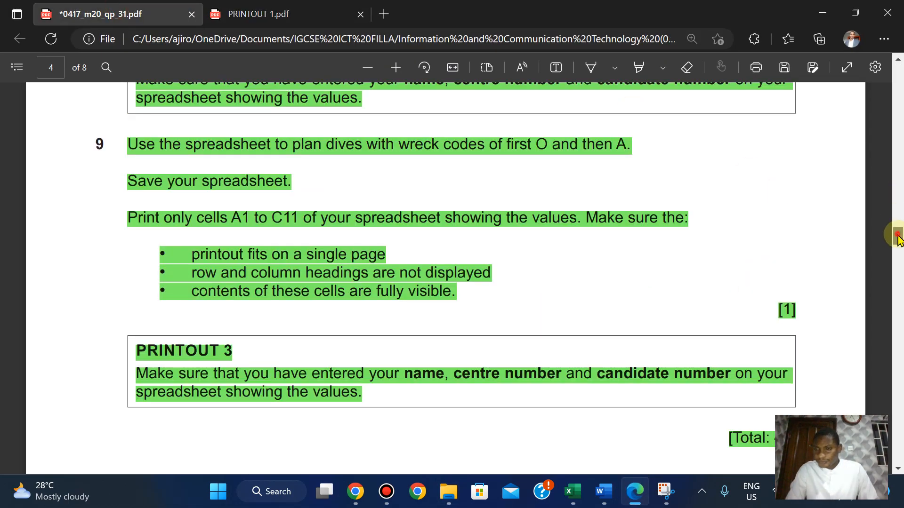
{"action": "left_click_drag", "start_coordinate": [897, 238], "coordinate": [884, 160]}
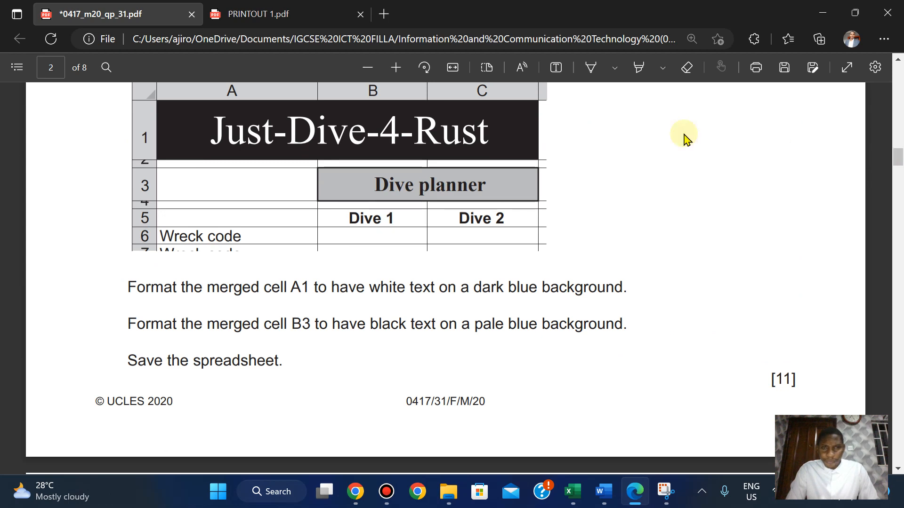
{"action": "left_click", "coordinate": [285, 14]}
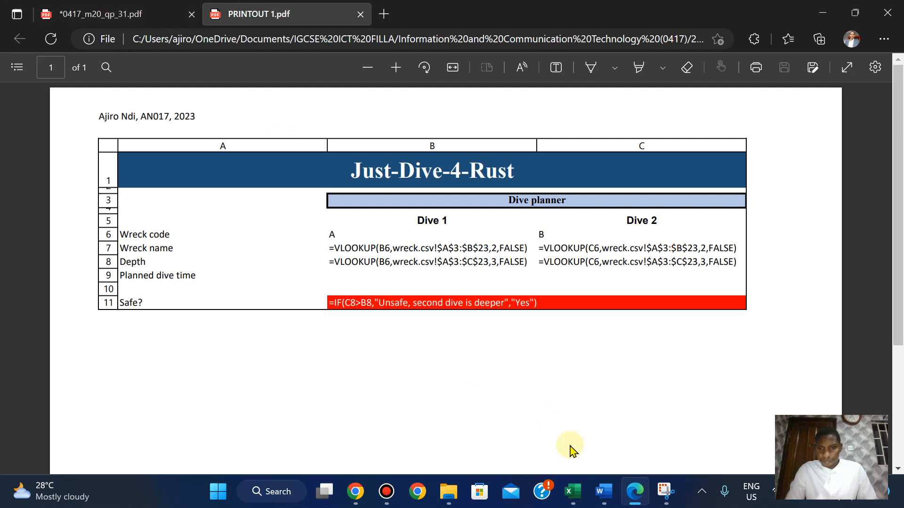
{"action": "mouse_move", "coordinate": [573, 491]}
{"action": "left_click", "coordinate": [625, 432]}
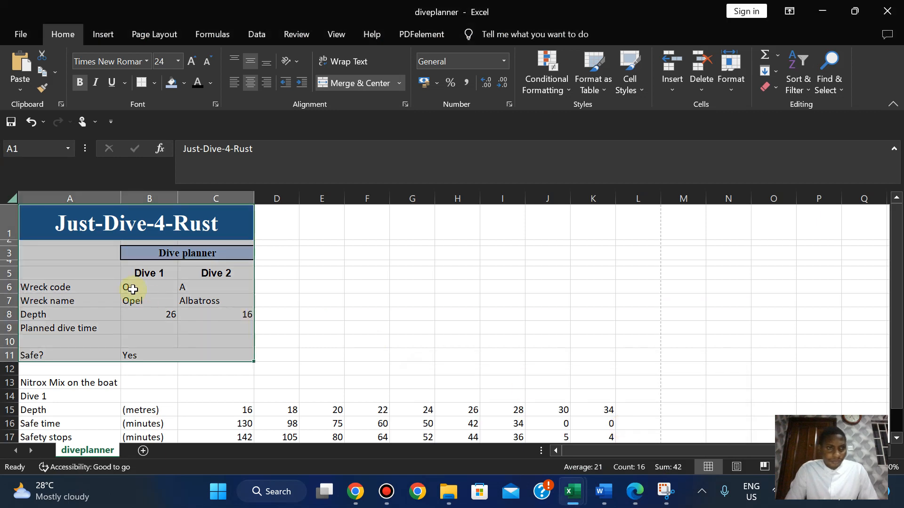
Adjust row 2's height, reselect the dive planner cells and recheck the print preview.
{"action": "left_click", "coordinate": [334, 302]}
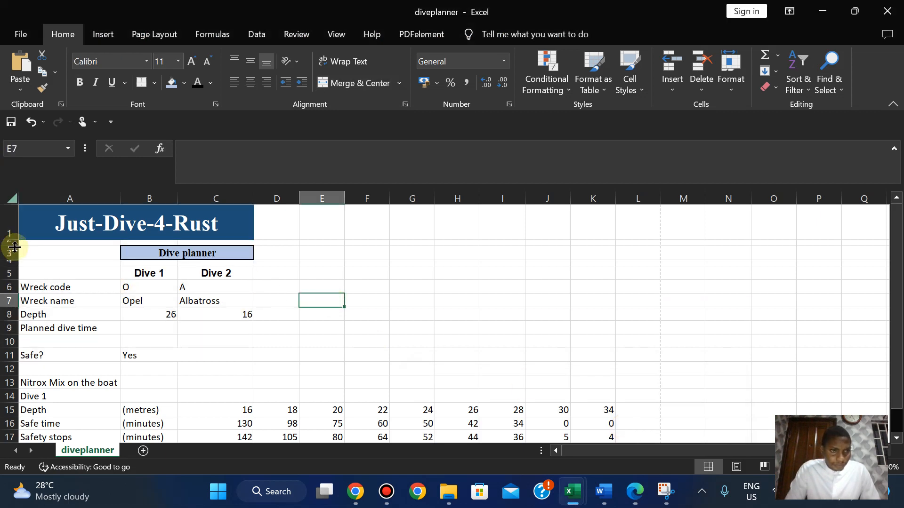
{"action": "left_click_drag", "start_coordinate": [12, 245], "coordinate": [16, 267]}
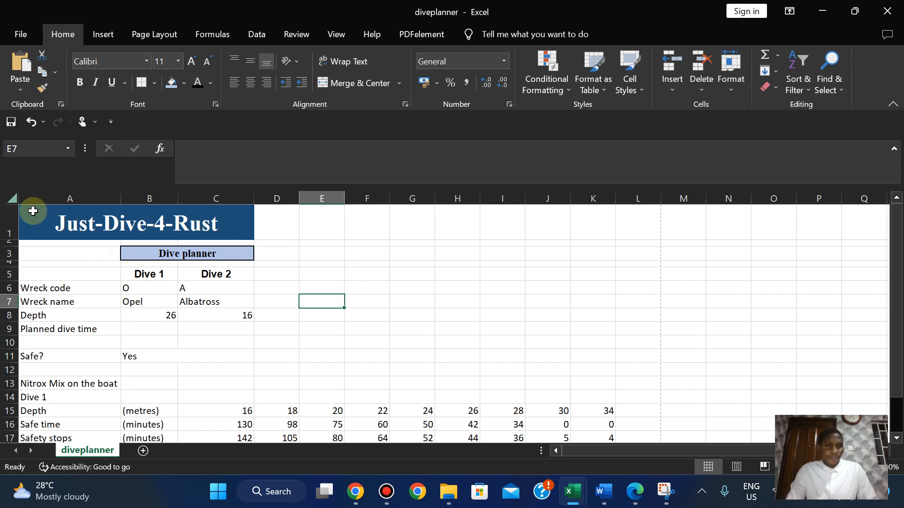
{"action": "left_click_drag", "start_coordinate": [31, 208], "coordinate": [198, 362]}
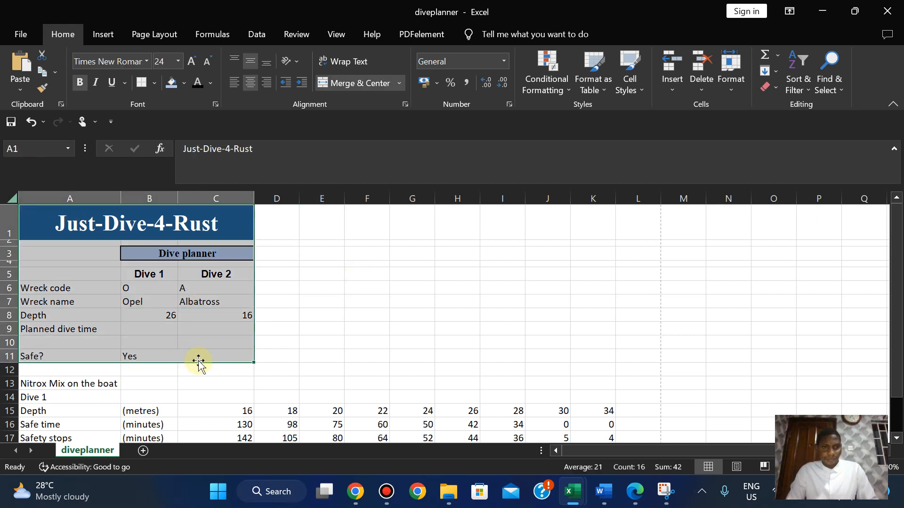
{"action": "left_click", "coordinate": [17, 32]}
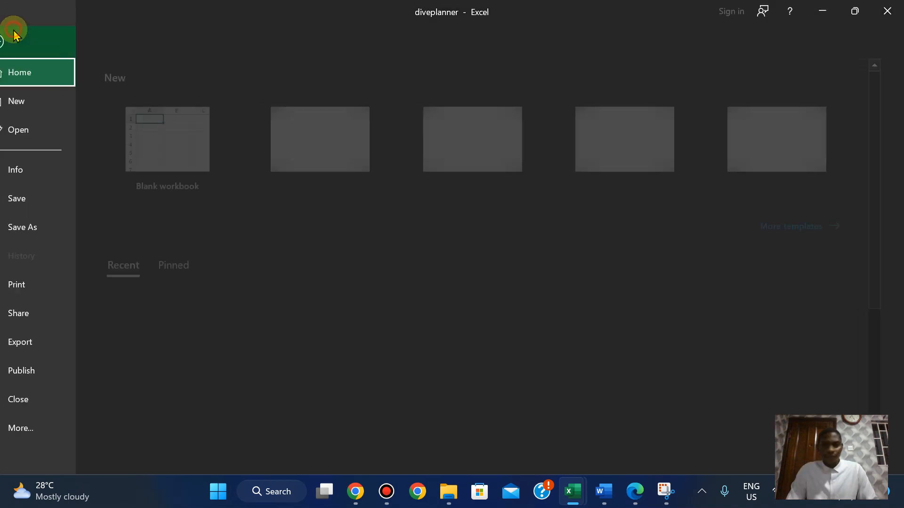
{"action": "left_click", "coordinate": [38, 284]}
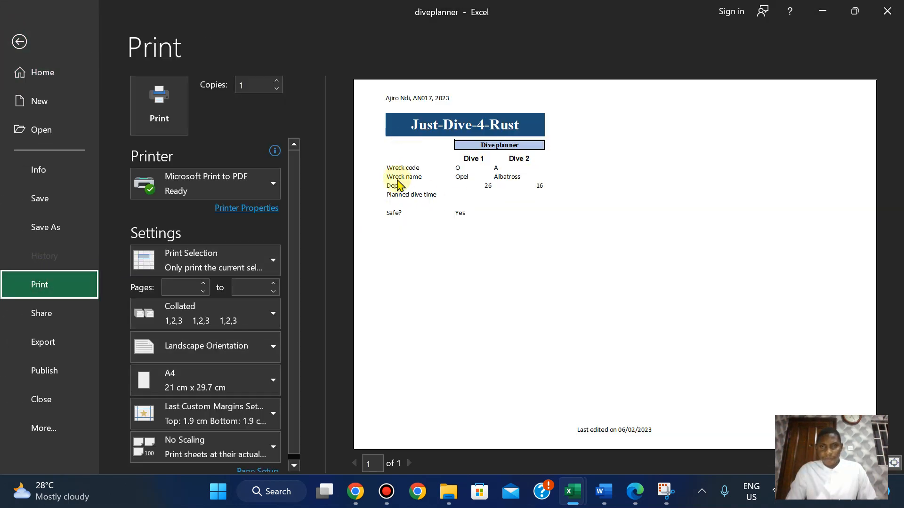
{"action": "left_click", "coordinate": [21, 43]}
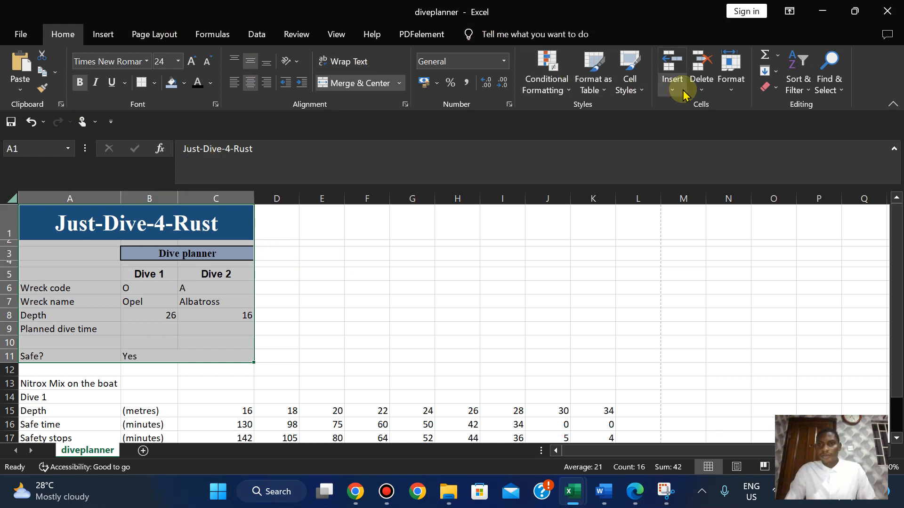
{"action": "left_click", "coordinate": [221, 43]}
Show formulas in the cells and autofit columns A, B and C to their contents.
{"action": "left_click", "coordinate": [656, 56]}
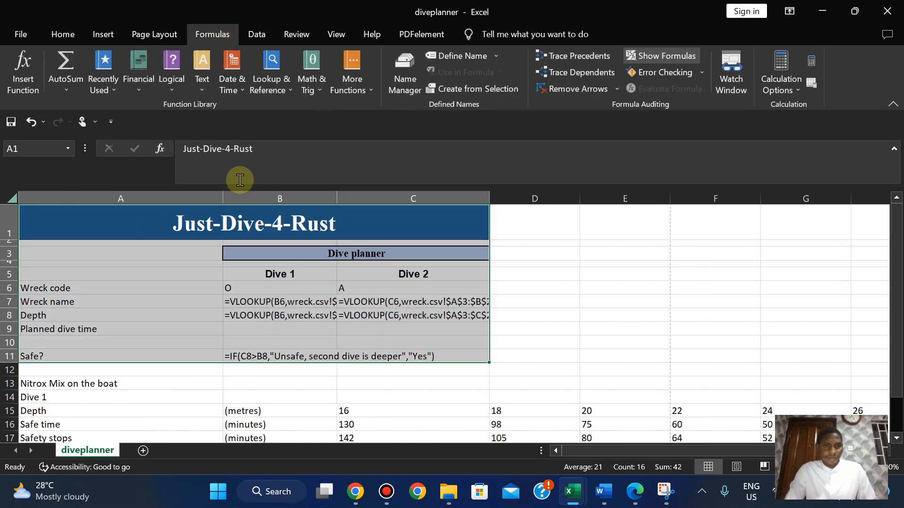
{"action": "double_click", "coordinate": [223, 199]}
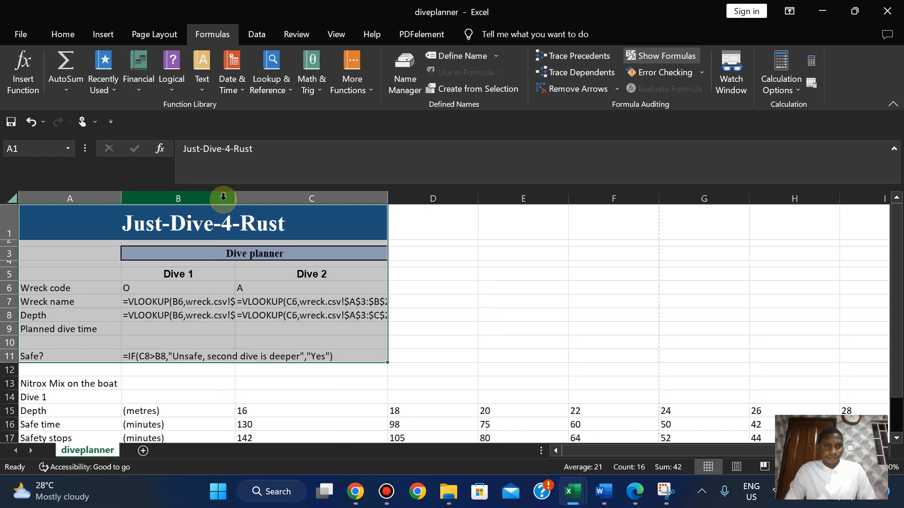
{"action": "double_click", "coordinate": [234, 196]}
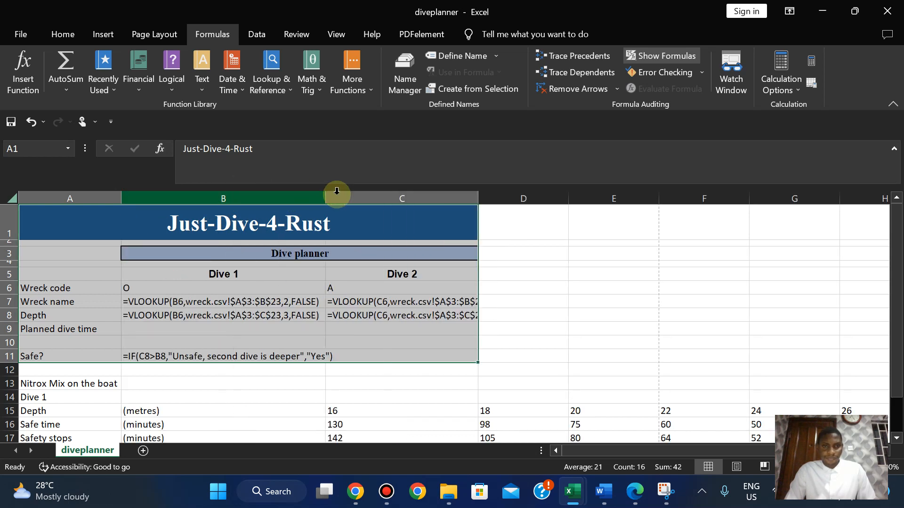
{"action": "double_click", "coordinate": [477, 195]}
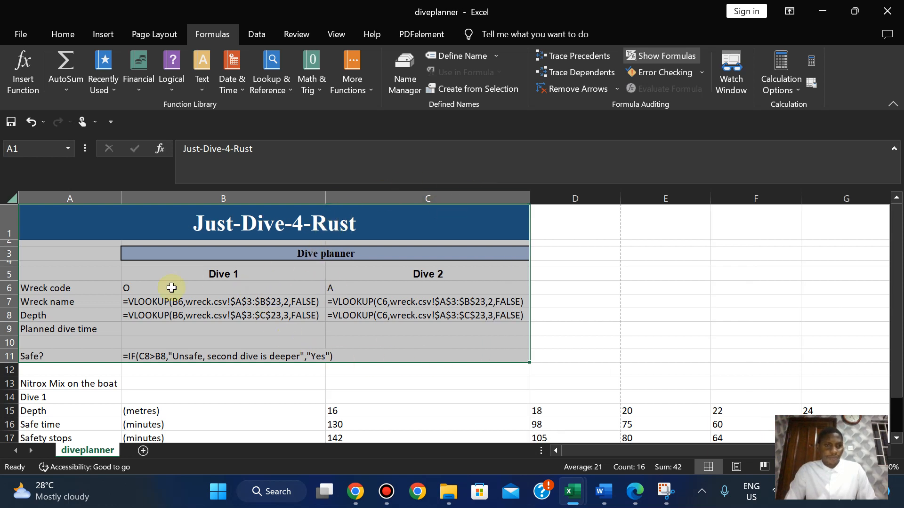
In Page Setup's Sheet options, turn on printing of row and column headings.
{"action": "left_click", "coordinate": [21, 34]}
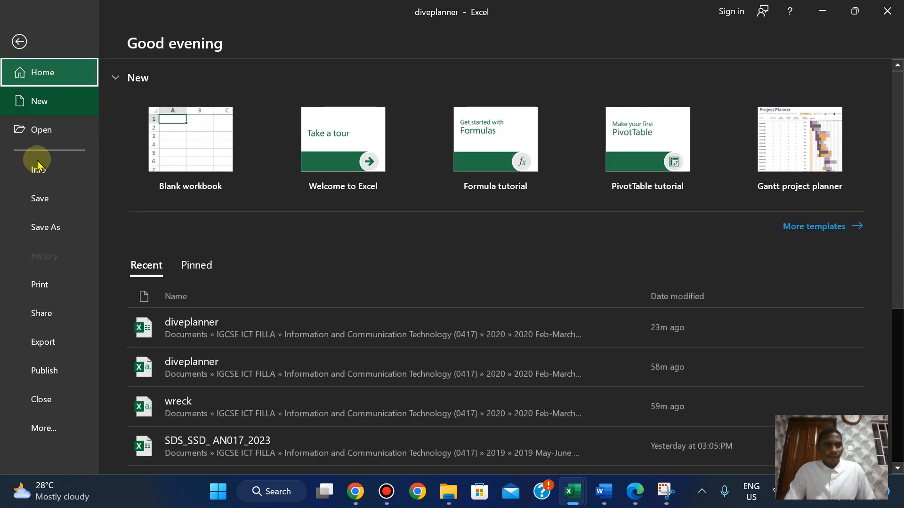
{"action": "left_click", "coordinate": [42, 289]}
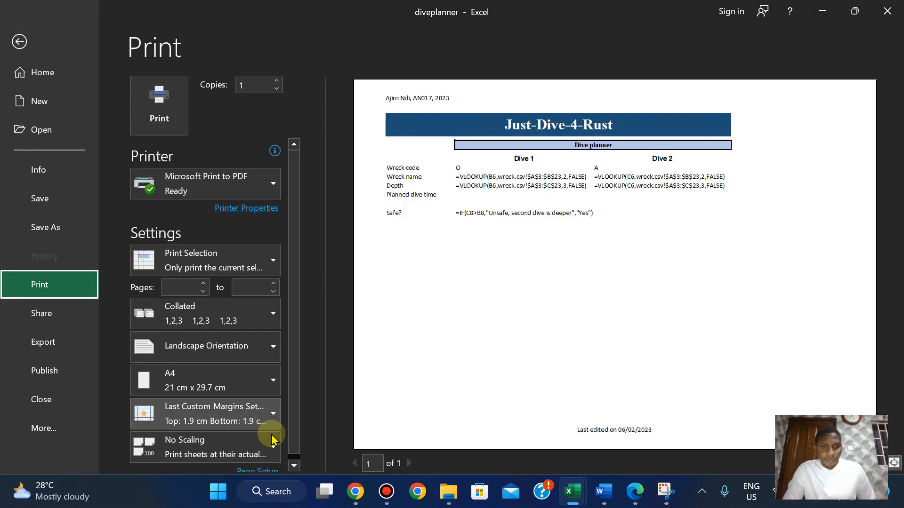
{"action": "left_click", "coordinate": [256, 472]}
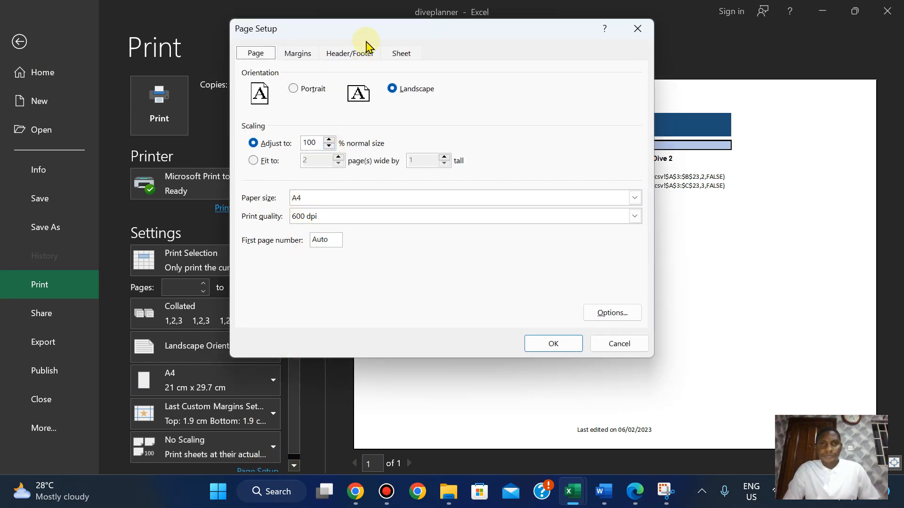
{"action": "left_click", "coordinate": [395, 56]}
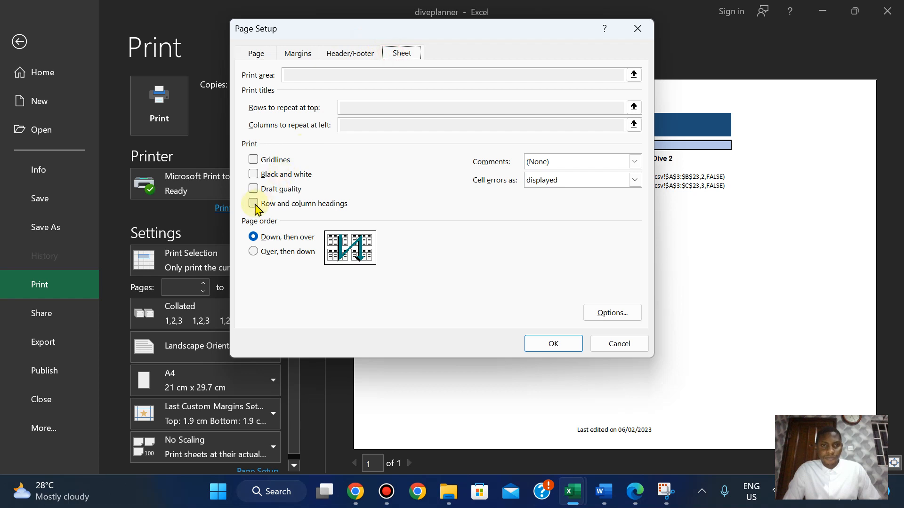
{"action": "left_click", "coordinate": [554, 343]}
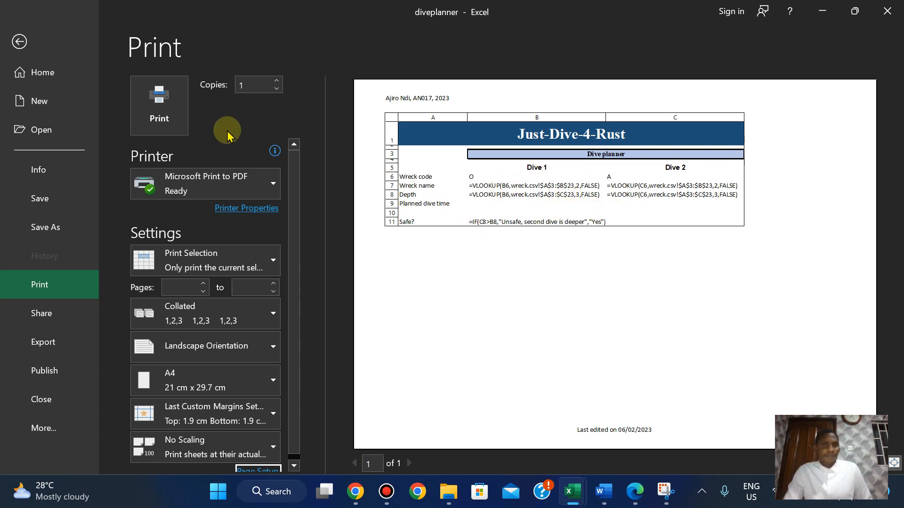
Print the selection to PDF as PRINTOUT 1, replacing the existing file.
{"action": "left_click", "coordinate": [171, 111]}
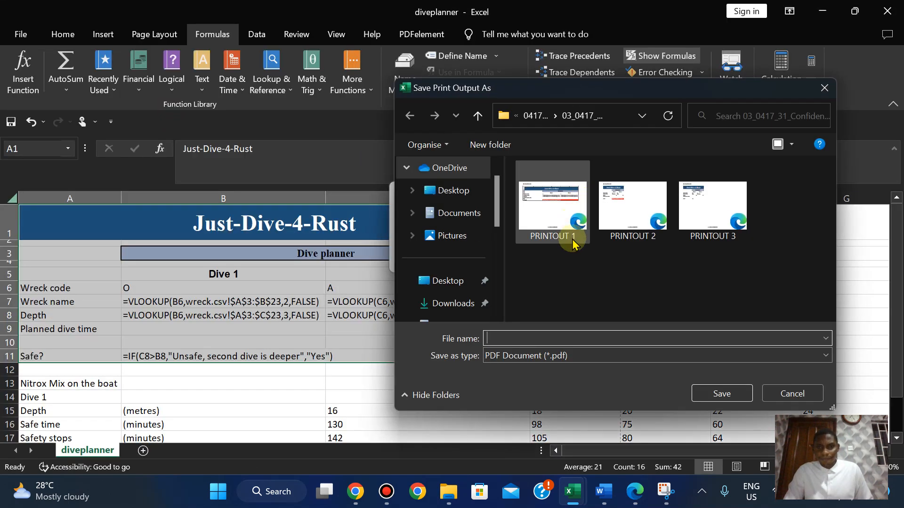
{"action": "left_click", "coordinate": [554, 209]}
{"action": "left_click", "coordinate": [729, 389]}
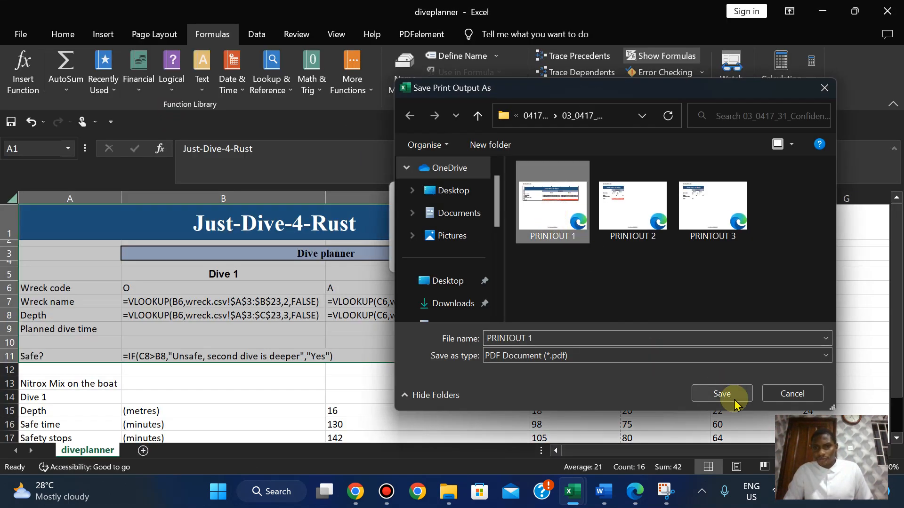
{"action": "left_click", "coordinate": [483, 249]}
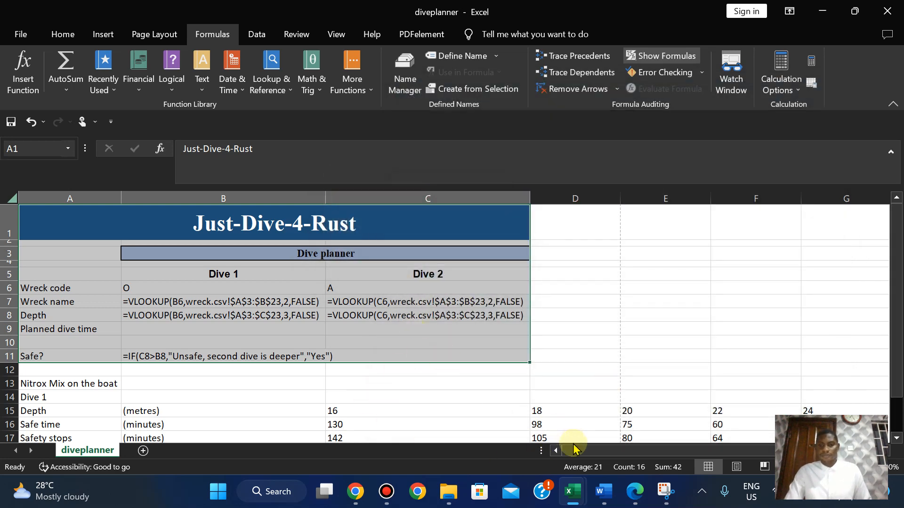
Open PRINTOUT 2 and PRINTOUT 3 in Edge from the printouts folder.
{"action": "mouse_move", "coordinate": [449, 501]}
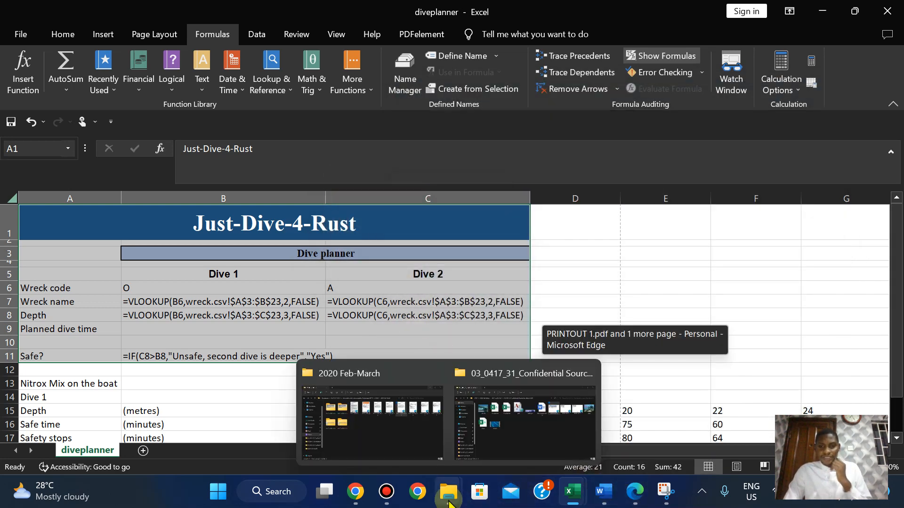
{"action": "left_click", "coordinate": [506, 409]}
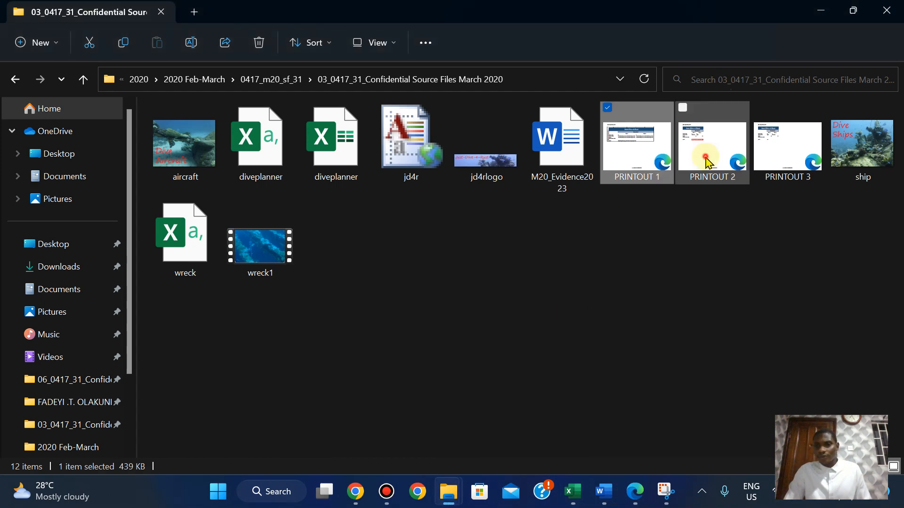
{"action": "double_click", "coordinate": [706, 160]}
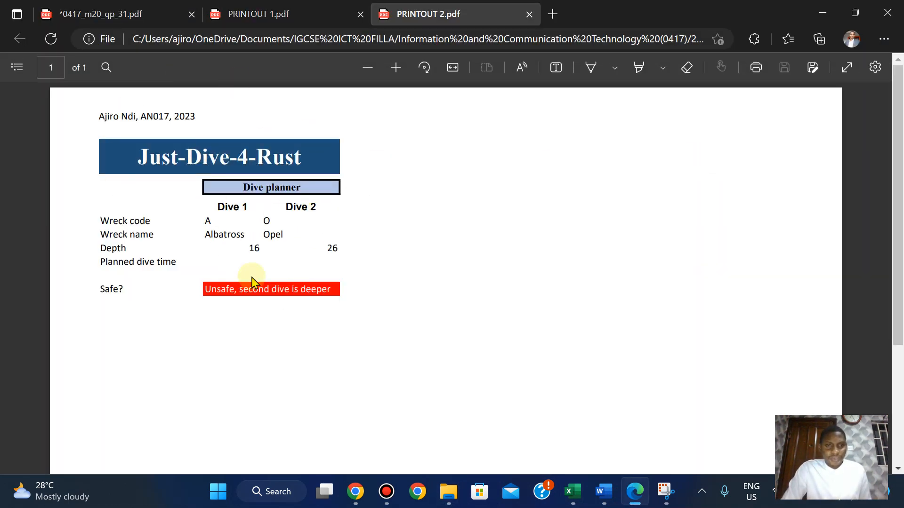
{"action": "mouse_move", "coordinate": [447, 493]}
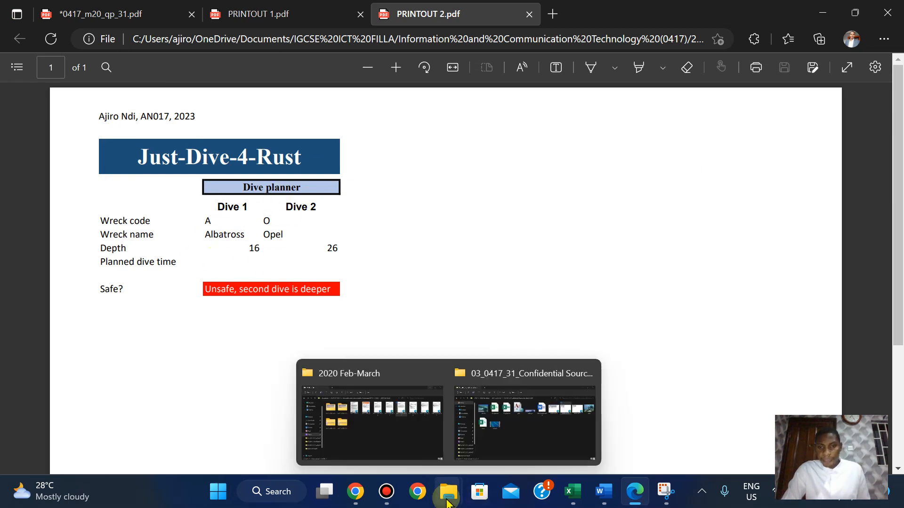
{"action": "left_click", "coordinate": [553, 392]}
{"action": "double_click", "coordinate": [767, 175]}
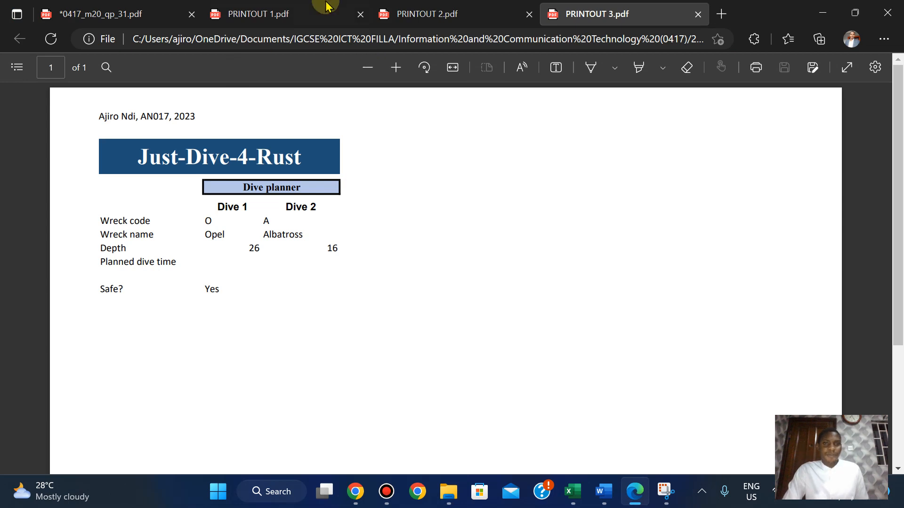
Look at the older PRINTOUT 1 tab, then open the newly saved PRINTOUT 1.
{"action": "left_click", "coordinate": [307, 12]}
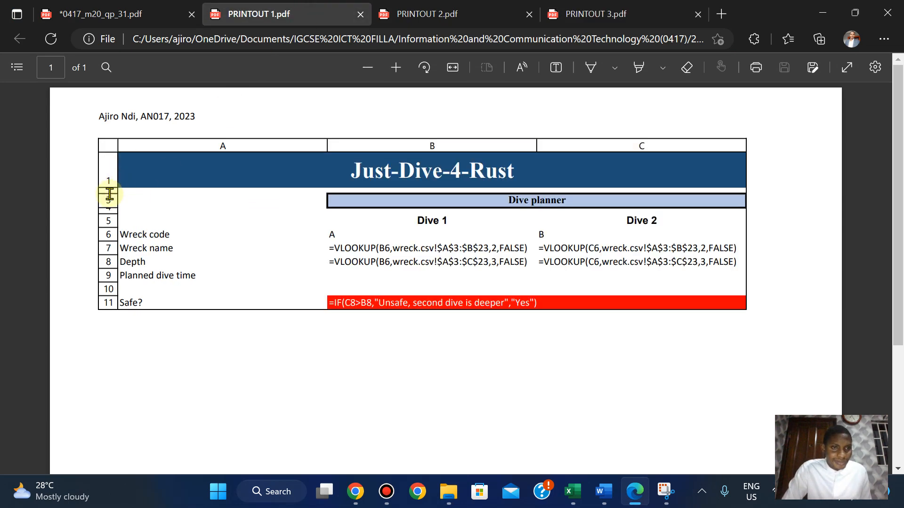
{"action": "mouse_move", "coordinate": [449, 492]}
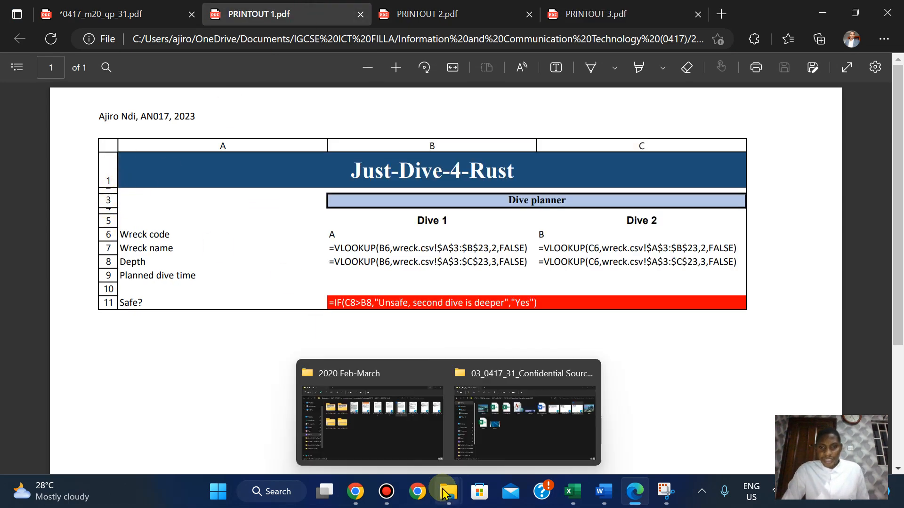
{"action": "left_click", "coordinate": [509, 404]}
{"action": "double_click", "coordinate": [613, 143]}
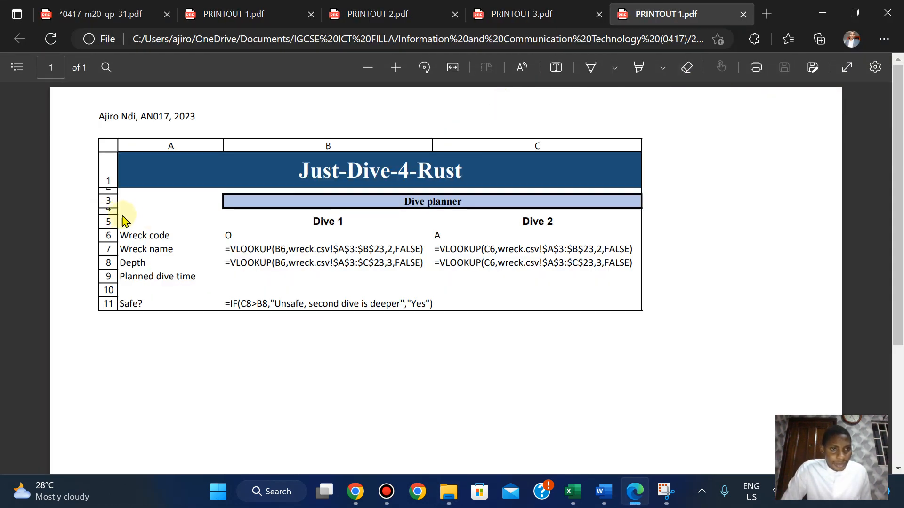
Compare the new PRINTOUT 1 with headings against the outdated PRINTOUT 1 copy.
{"action": "left_click", "coordinate": [243, 17]}
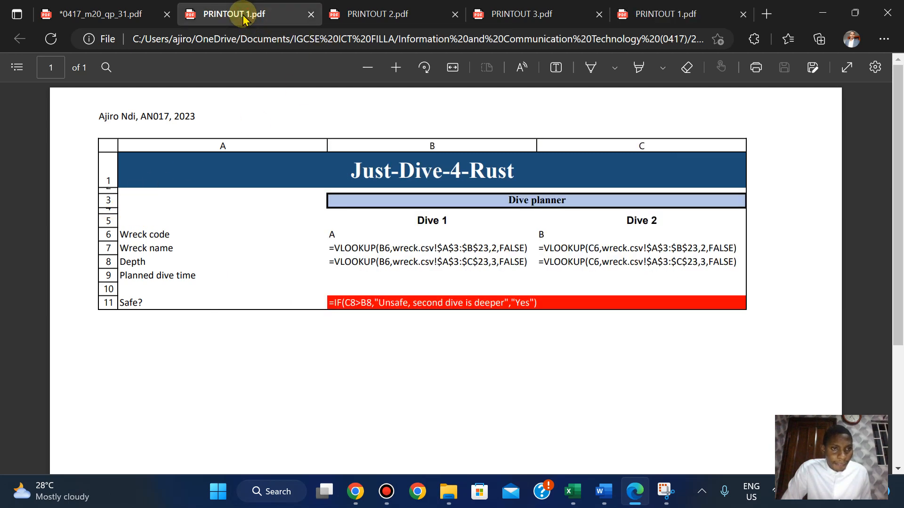
{"action": "left_click", "coordinate": [654, 13]}
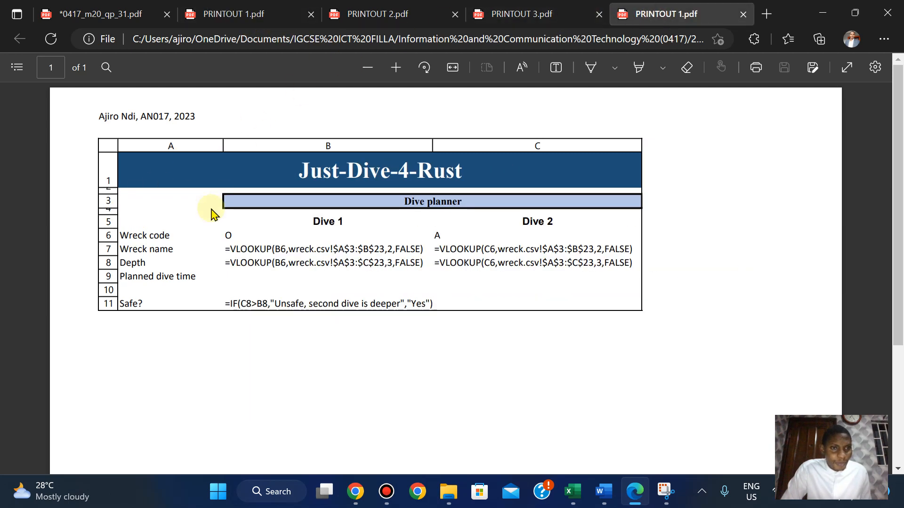
{"action": "left_click", "coordinate": [264, 22]}
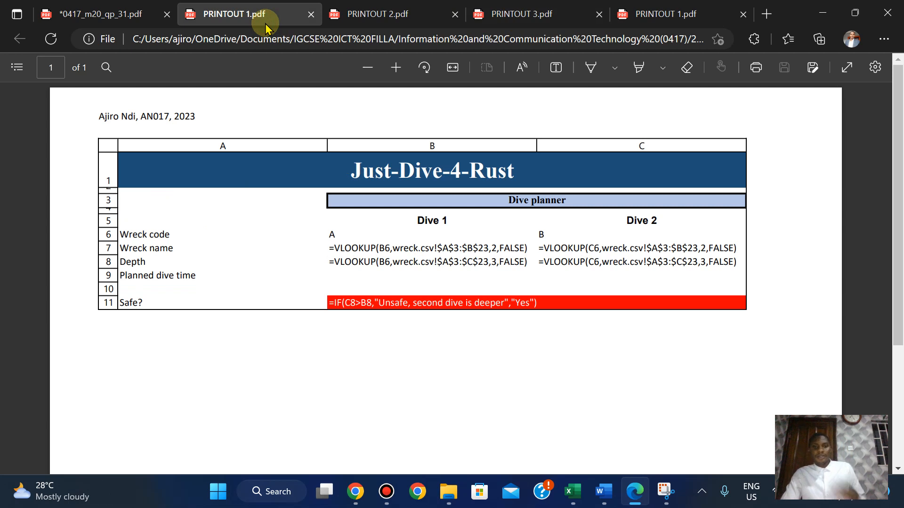
{"action": "left_click", "coordinate": [696, 6]}
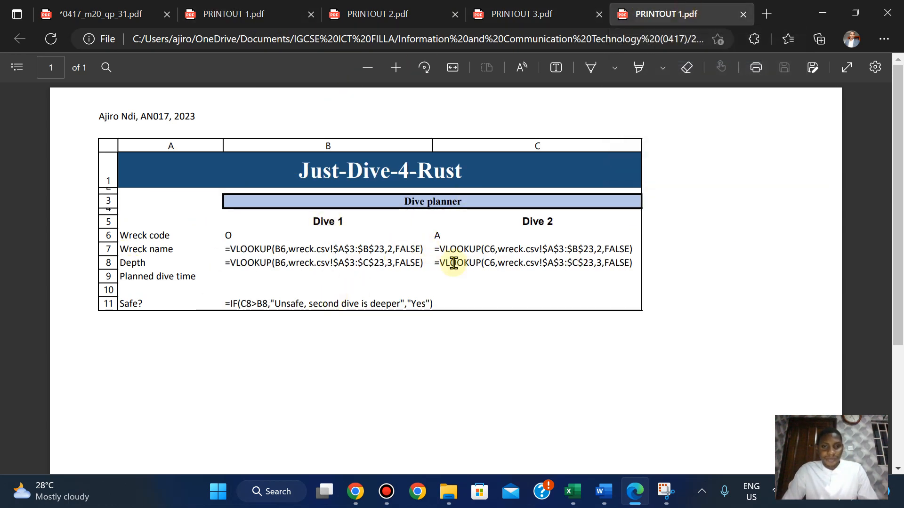
{"action": "left_click", "coordinate": [252, 11]}
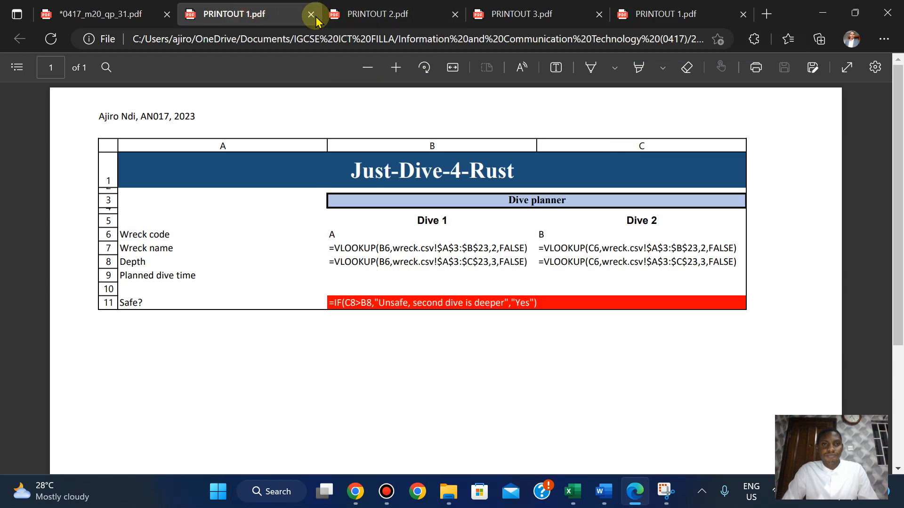